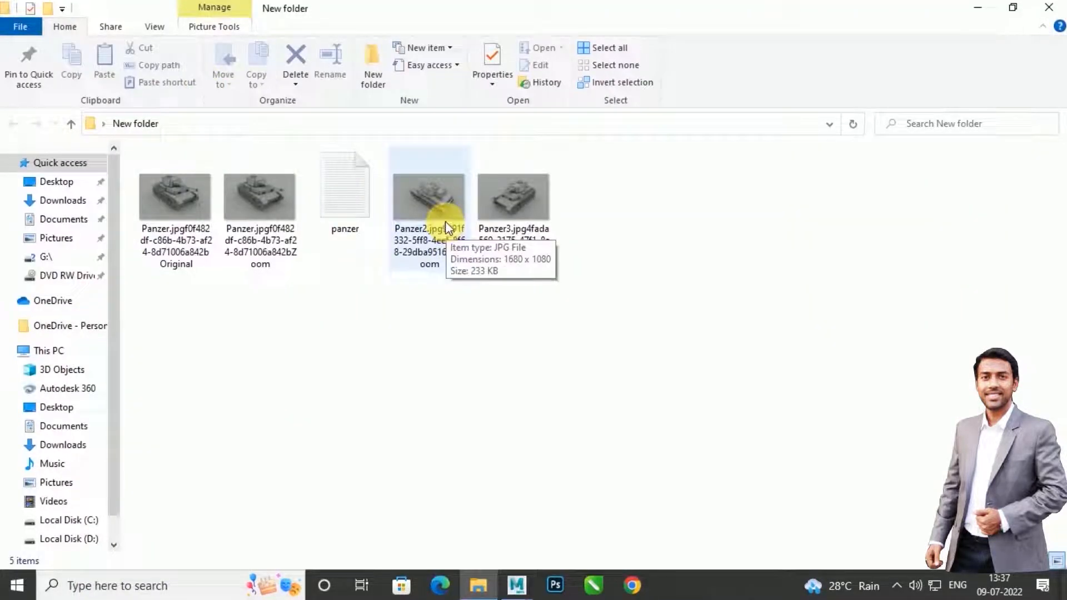
Step: Open the second Panzer reference image, examine the turret, gun, hull and track details up close, and close the image and its folder
left_click(267, 189)
double_click(267, 189)
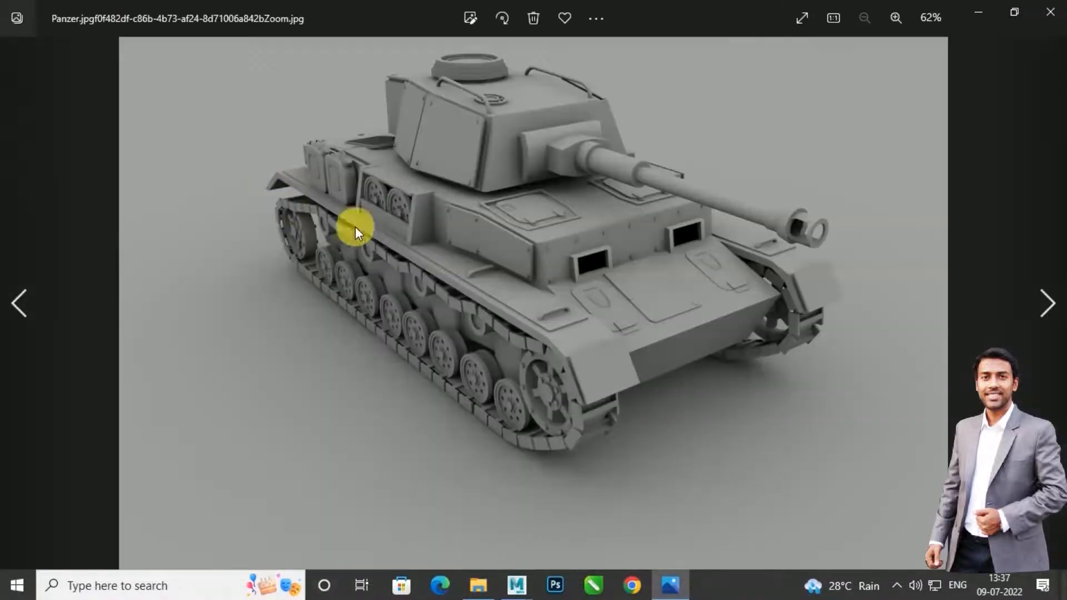
scroll(561, 224, "up", 3)
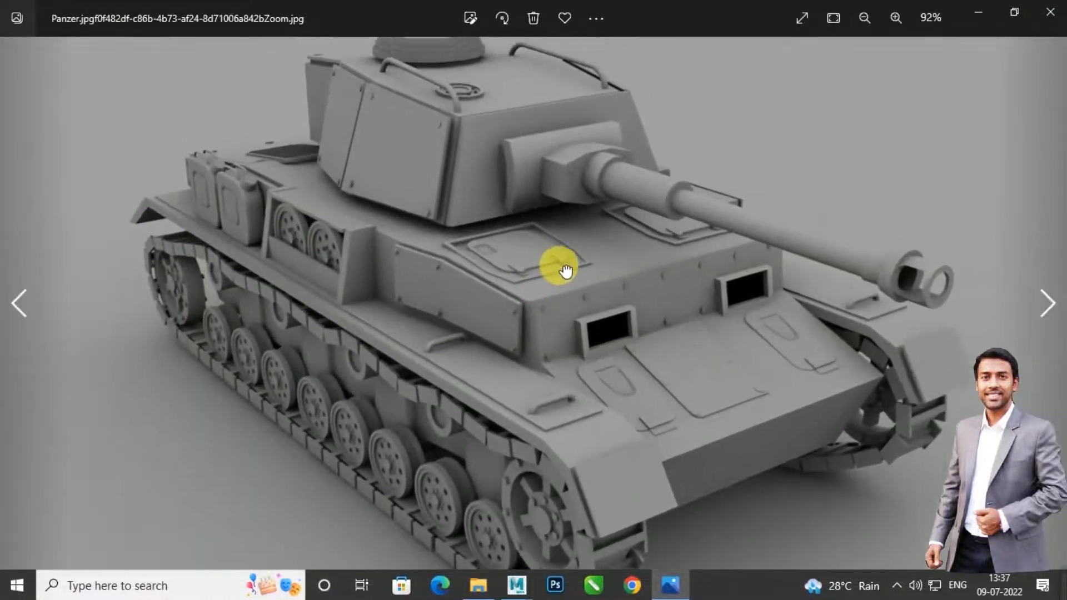
left_click_drag(562, 272, 545, 336)
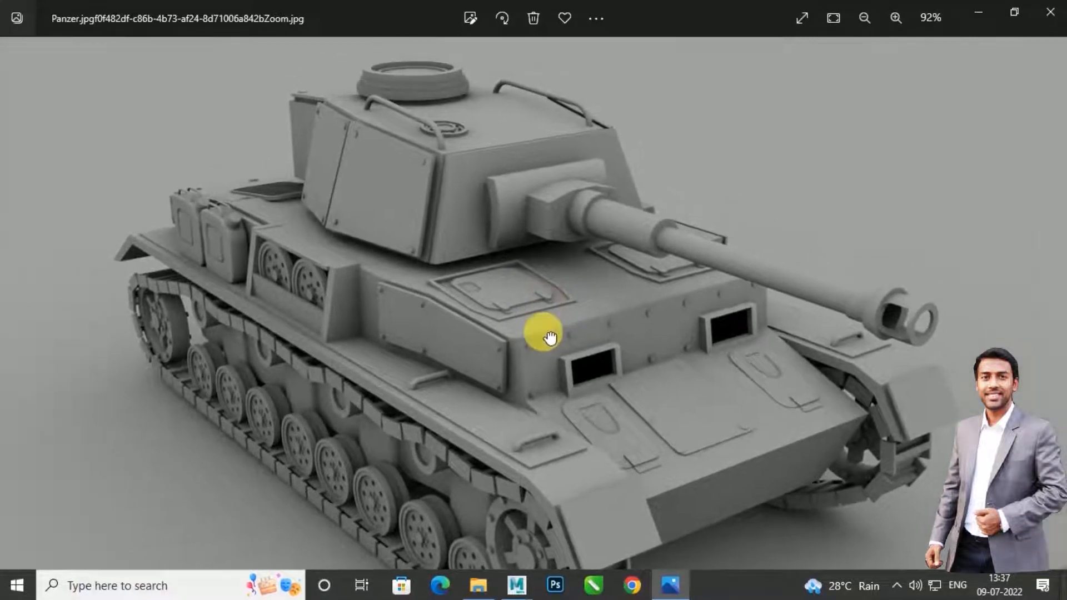
scroll(549, 226, "up", 3)
left_click_drag(612, 260, 560, 262)
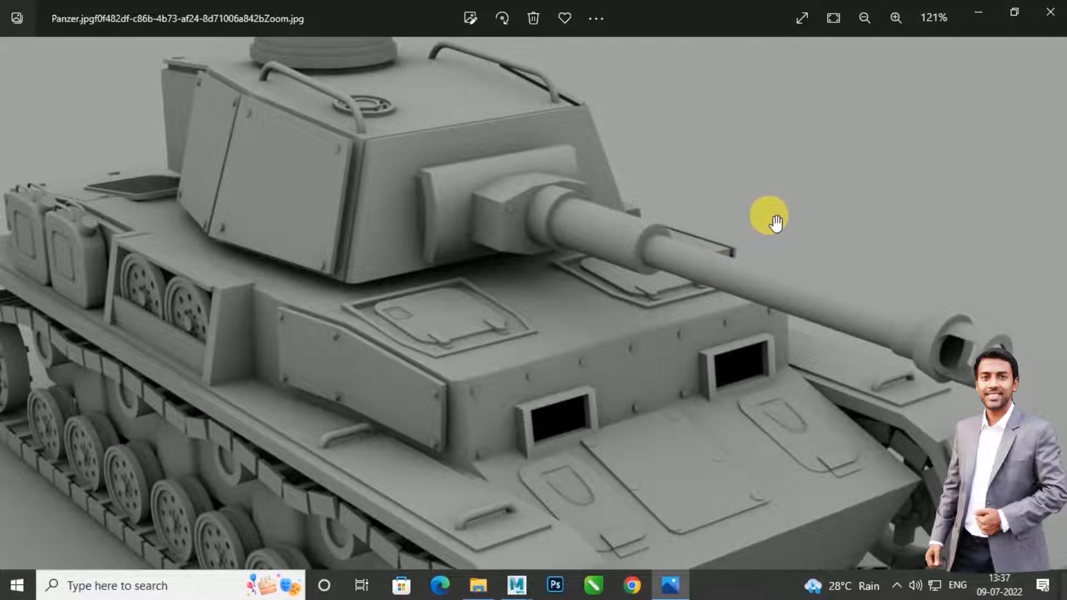
scroll(775, 222, "down", 5)
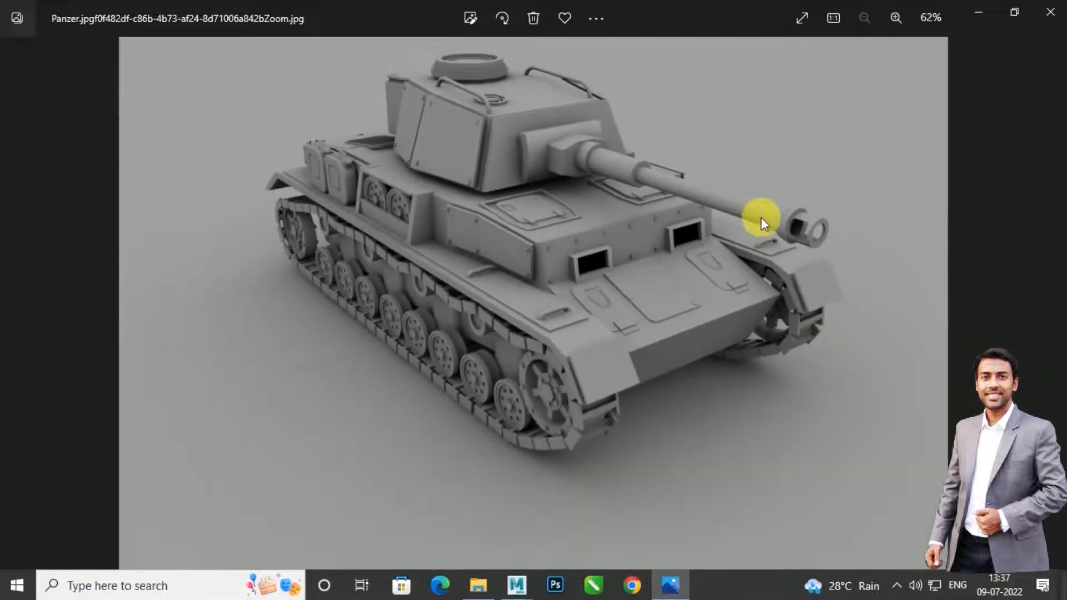
left_click(1050, 11)
left_click(764, 278)
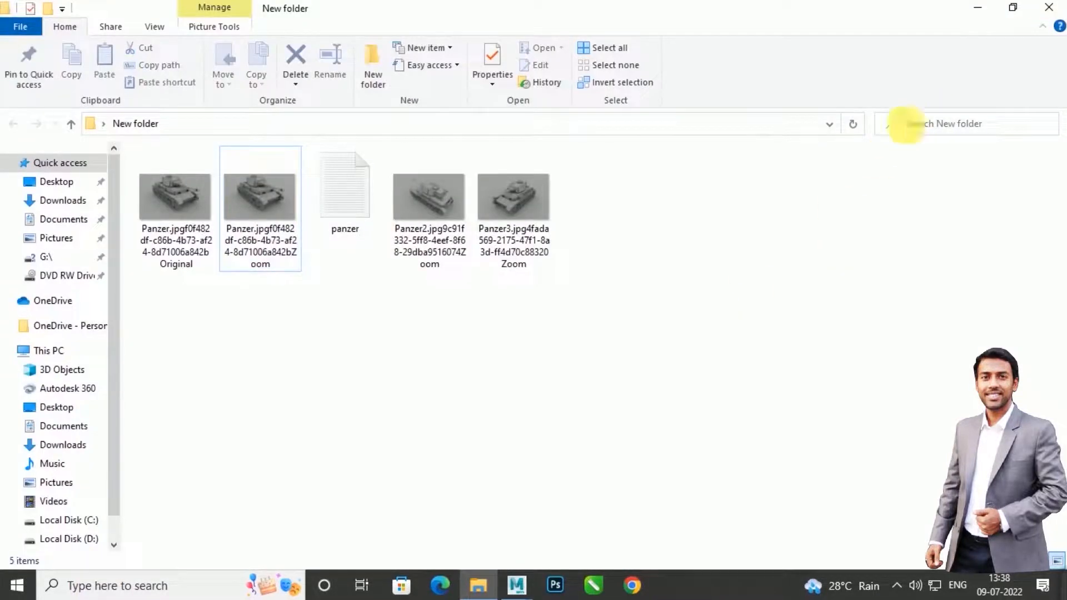
left_click(1048, 10)
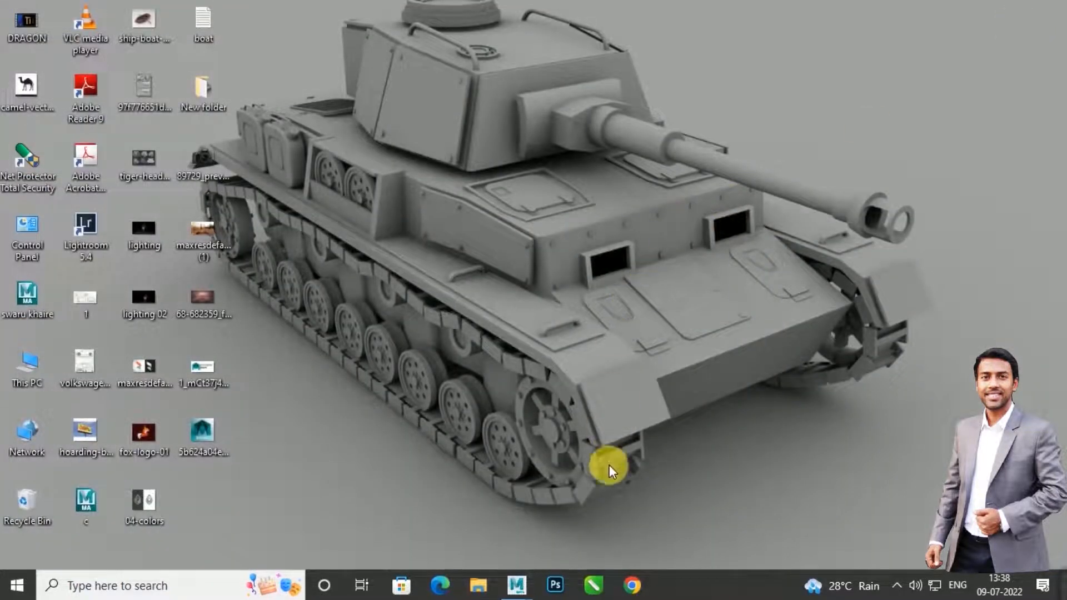
Step: Switch to Autodesk Maya 2018 and dismiss the What's New Highlight Settings dialog
mouse_move(518, 586)
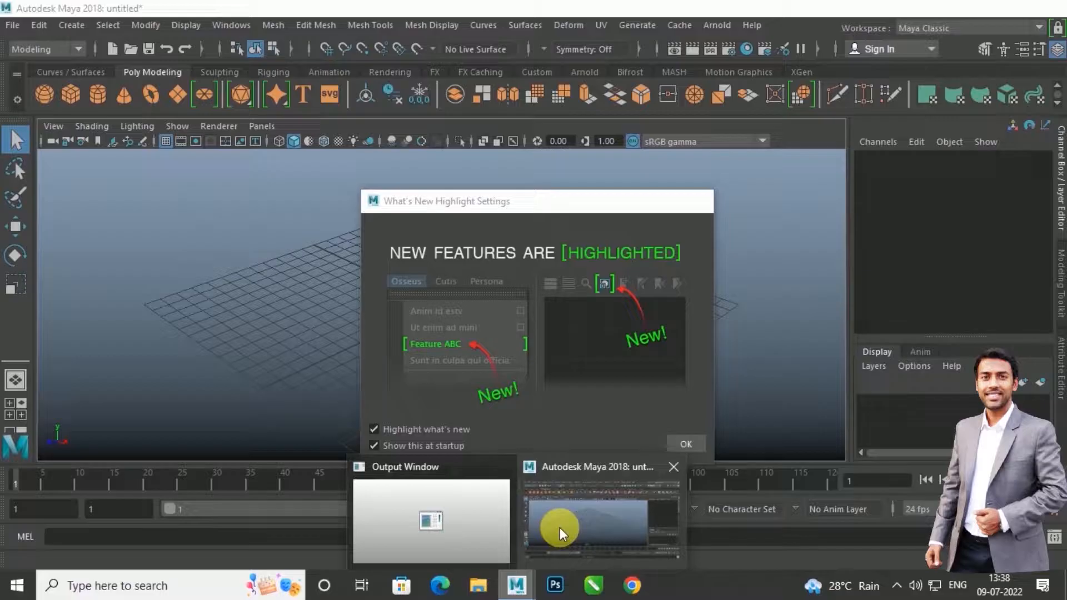
left_click(564, 523)
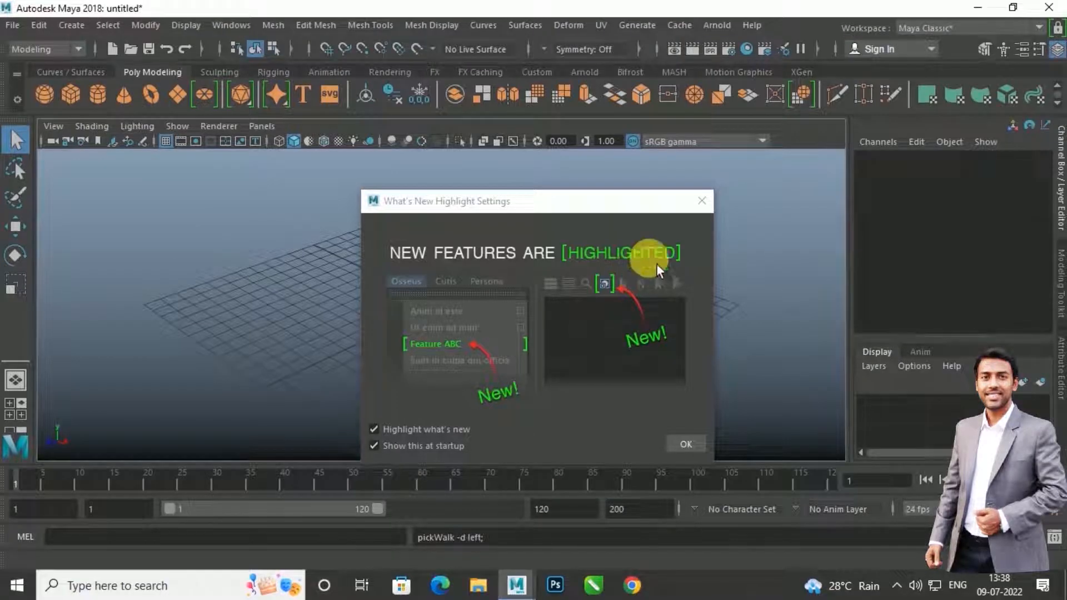
left_click(702, 200)
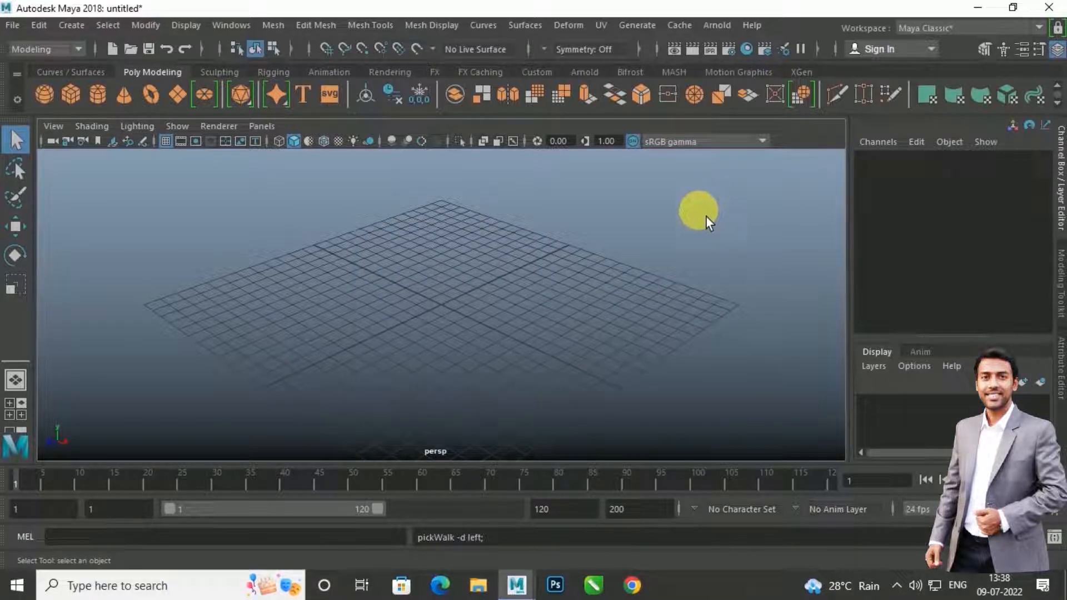
left_click(514, 585)
left_click(526, 389)
left_click_drag(393, 260, 492, 346)
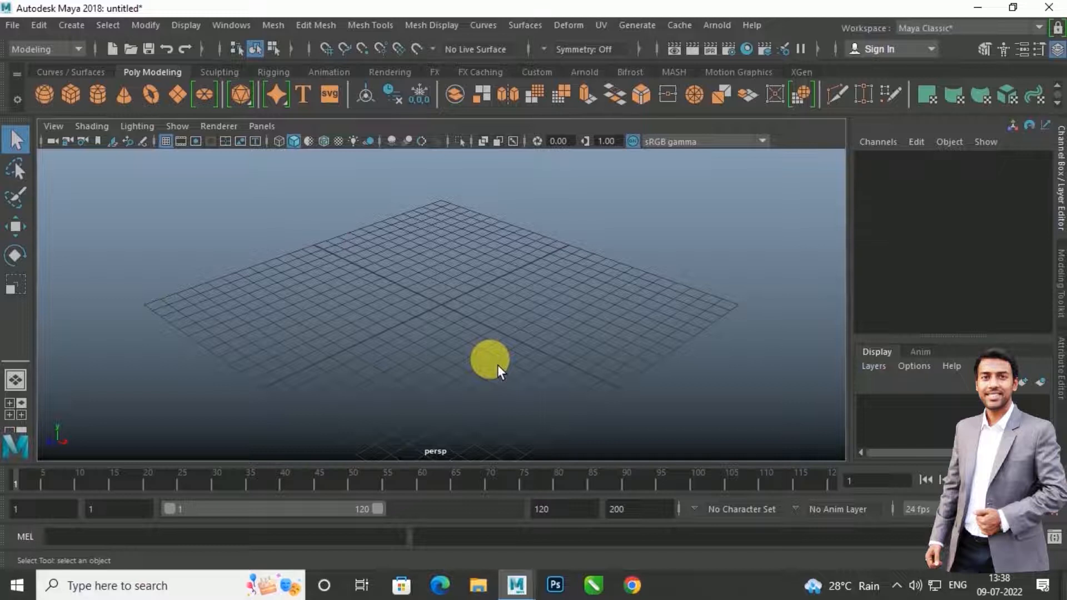
Step: Import Panzer.jpgf0f482df-c86b-4b73-af24-8d71006a842bZoom.jpg from the desktop's New folder as an image plane in the front view
key("space")
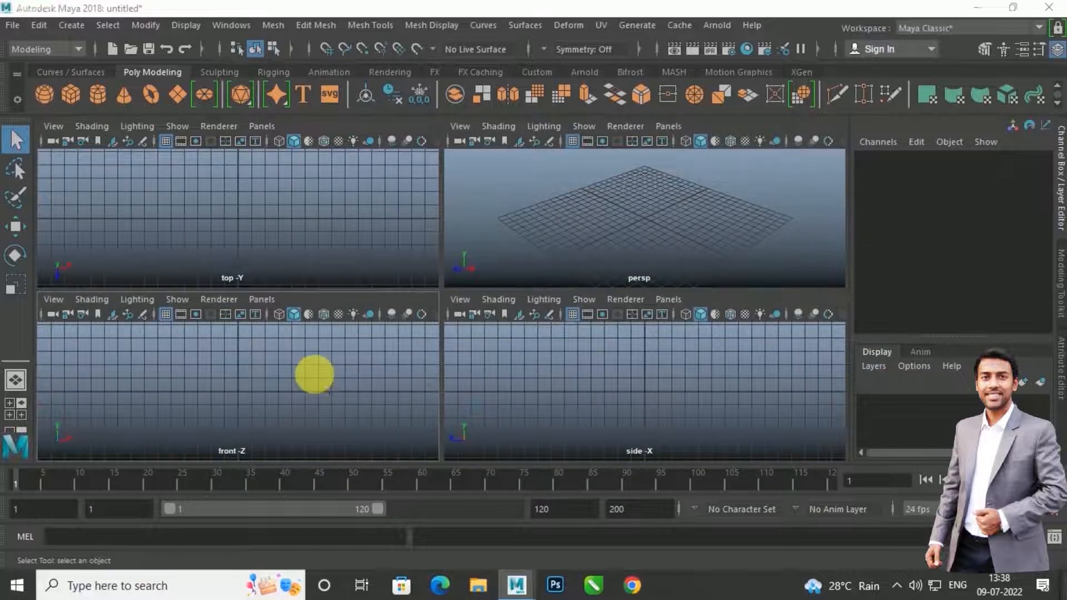
key("space")
left_click(54, 126)
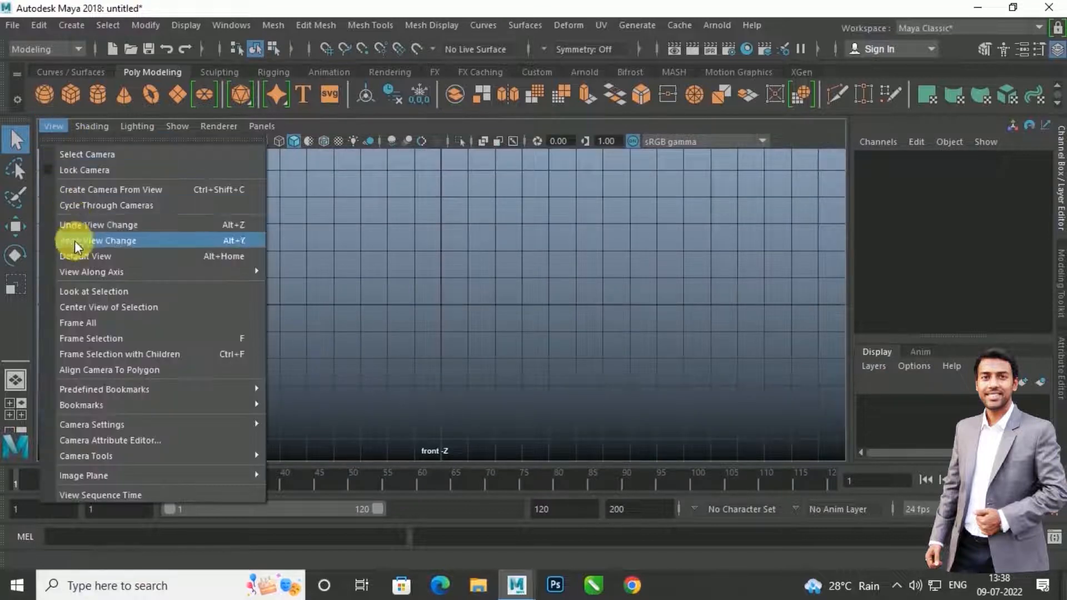
mouse_move(124, 475)
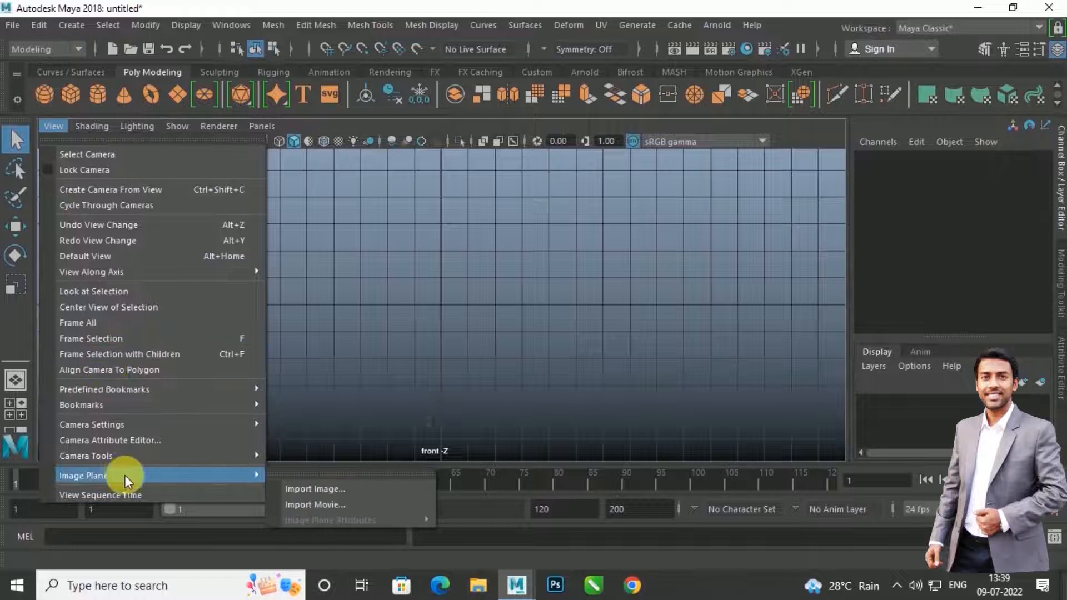
left_click(323, 491)
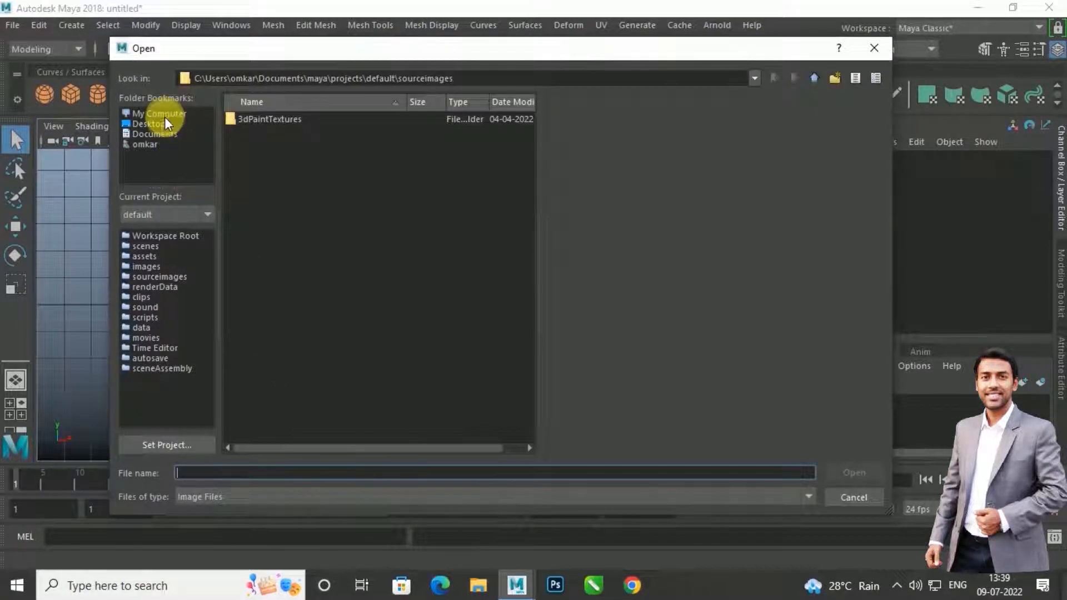
left_click(159, 123)
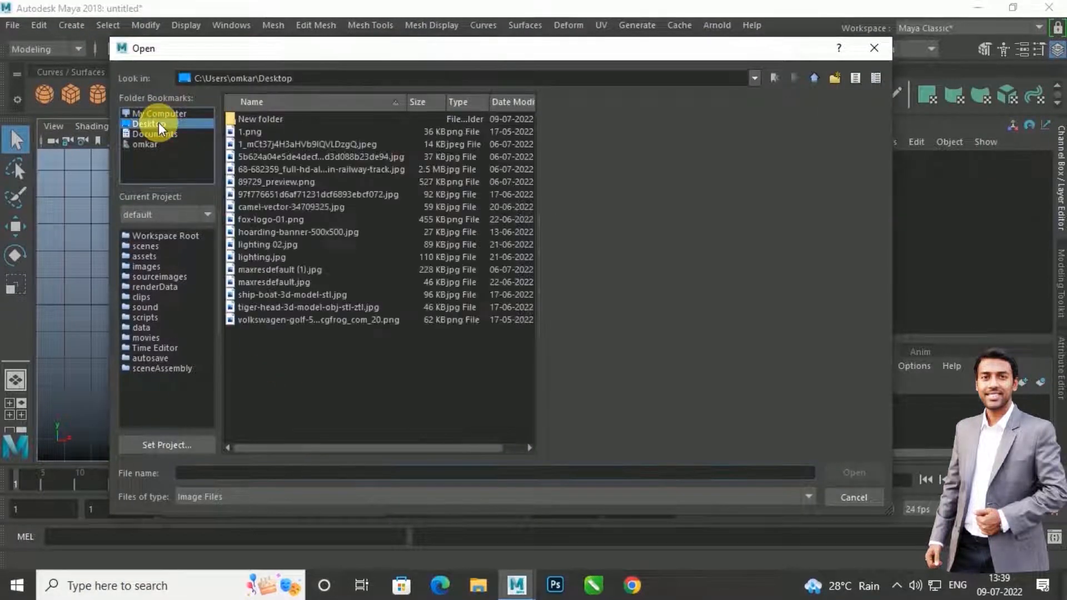
double_click(268, 119)
left_click(276, 121)
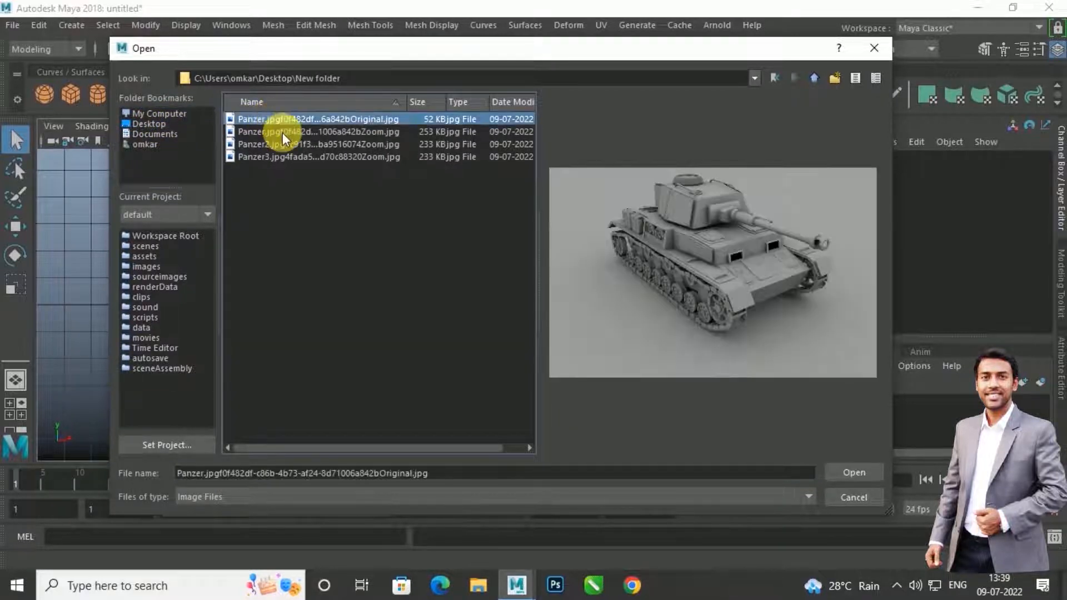
left_click(282, 132)
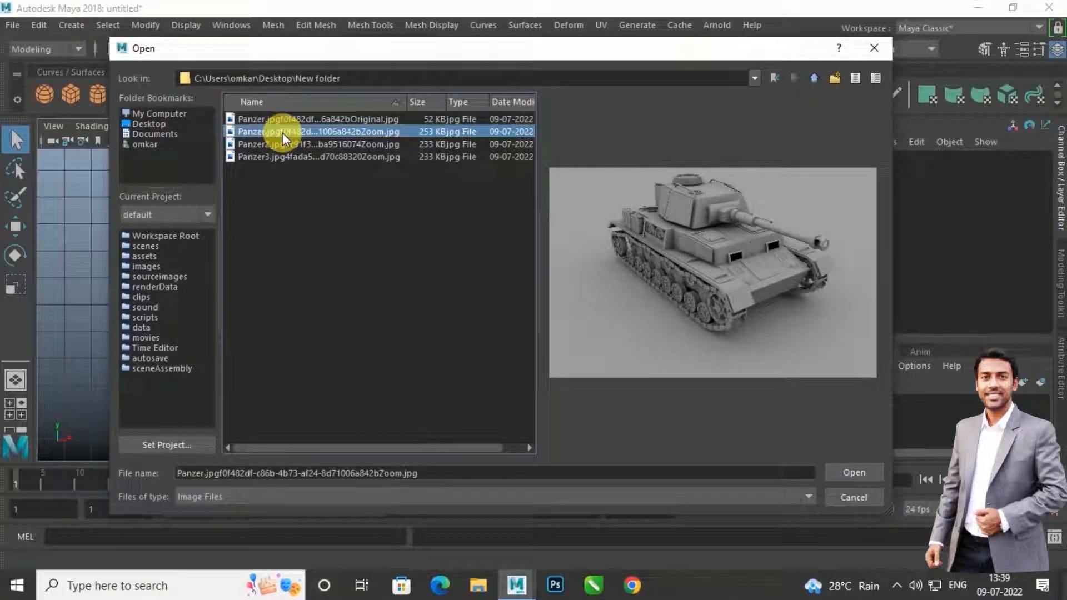
left_click(851, 473)
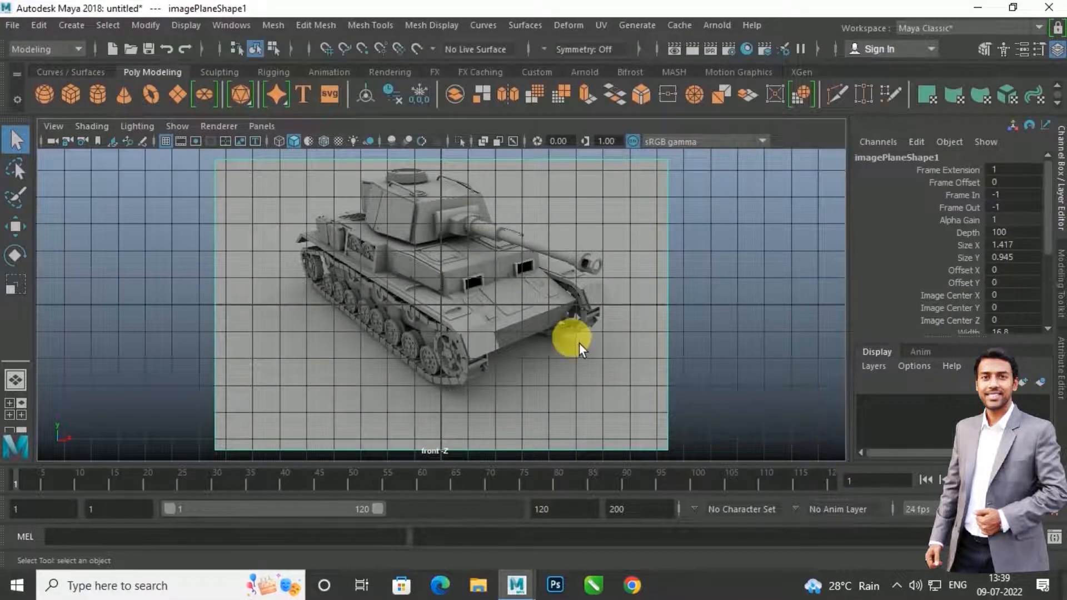
Step: Enlarge the tank image plane uniformly and move it back along Z in the perspective view
key("w")
key("space")
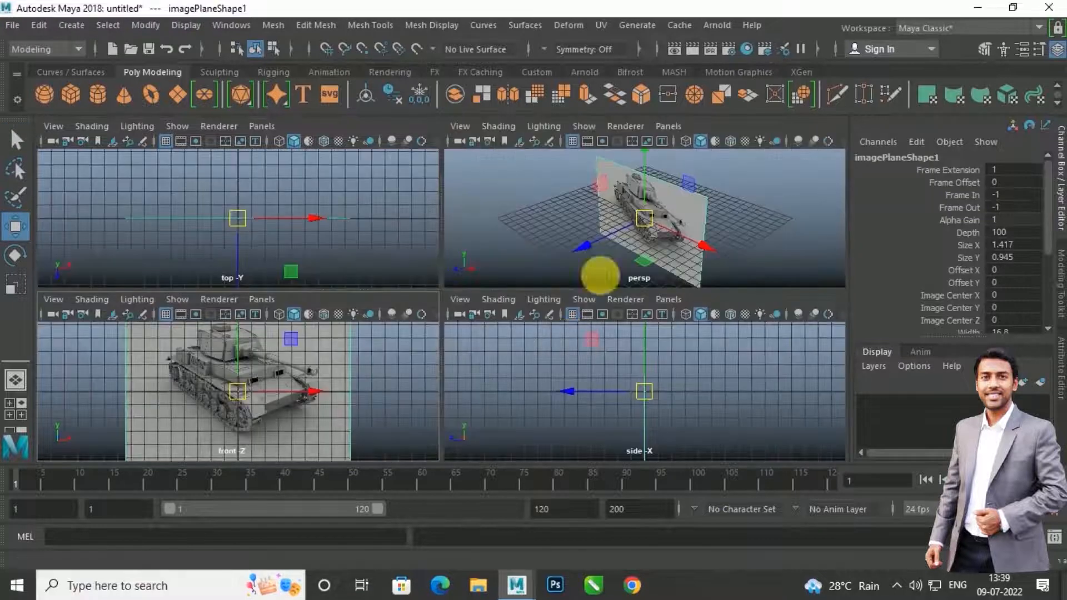
key("space")
left_click_drag(561, 268, 552, 293, "alt")
mouse_move(489, 328)
left_mouse_down("alt")
mouse_move(608, 293)
mouse_move(472, 340)
mouse_move(795, 332)
left_mouse_up("alt")
key("r")
left_click_drag(493, 325, 505, 380)
key("w")
scroll(514, 341, "up", 4)
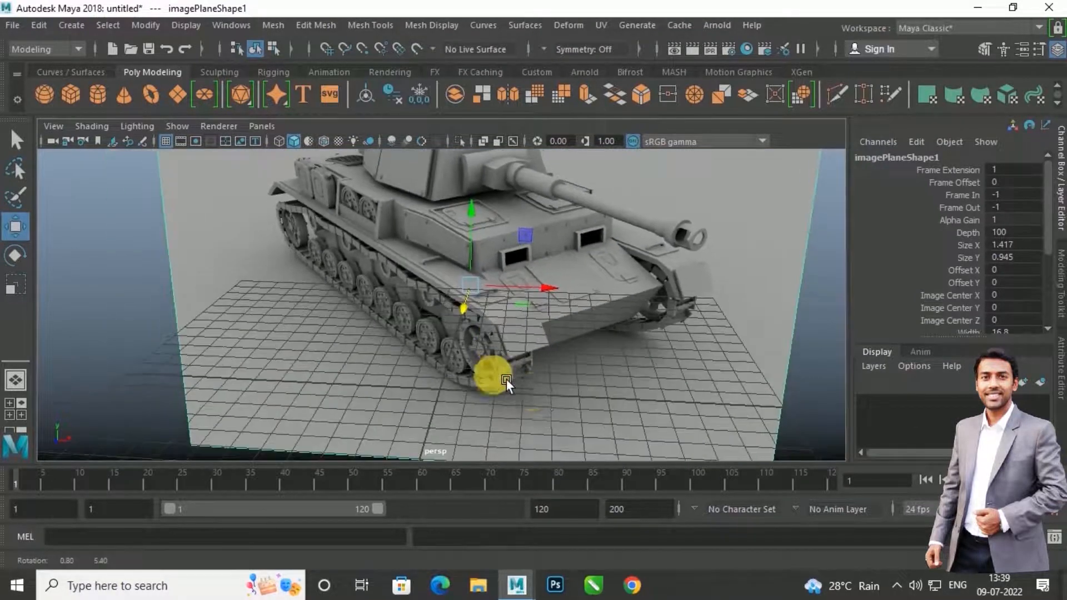
Step: Create a polygon cylinder with a radius of about 0.78 and a height of about 0.99 on the grid in front of the image plane
left_click(97, 94)
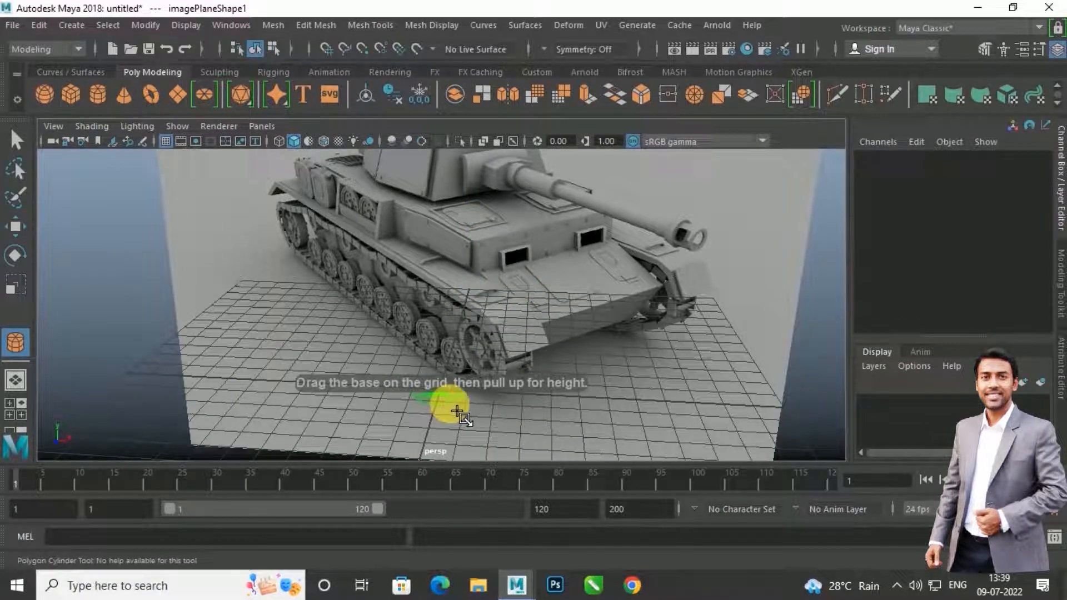
left_click_drag(461, 415, 465, 379)
scroll(444, 386, "up", 2)
scroll(614, 357, "down", 5)
left_click_drag(614, 357, 517, 224, "alt")
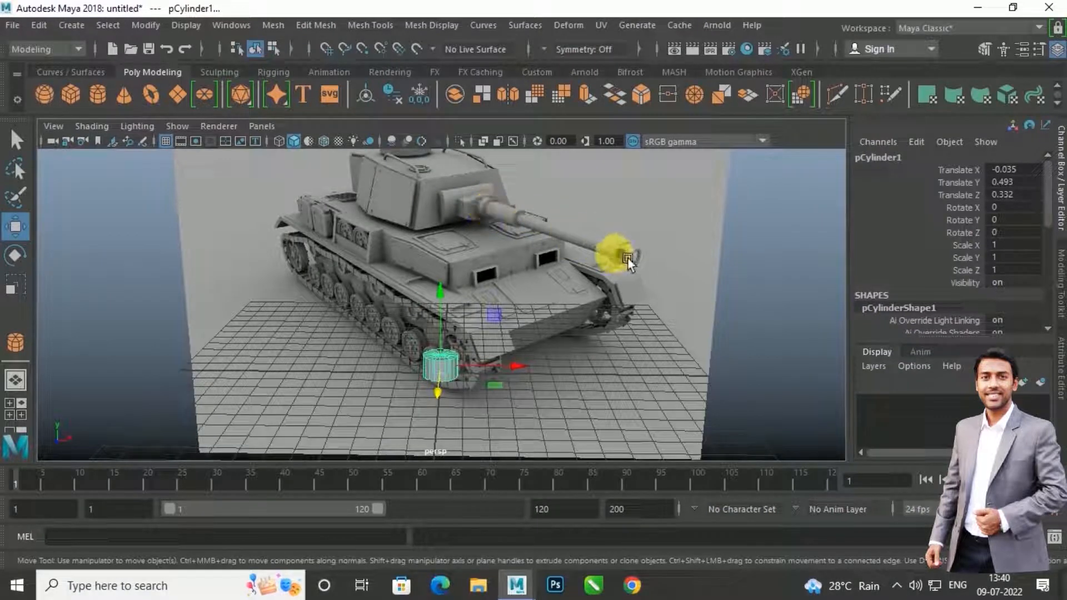
Step: Set the cylinder's axis subdivisions to 8 and deselect it
scroll(880, 304, "down", 6)
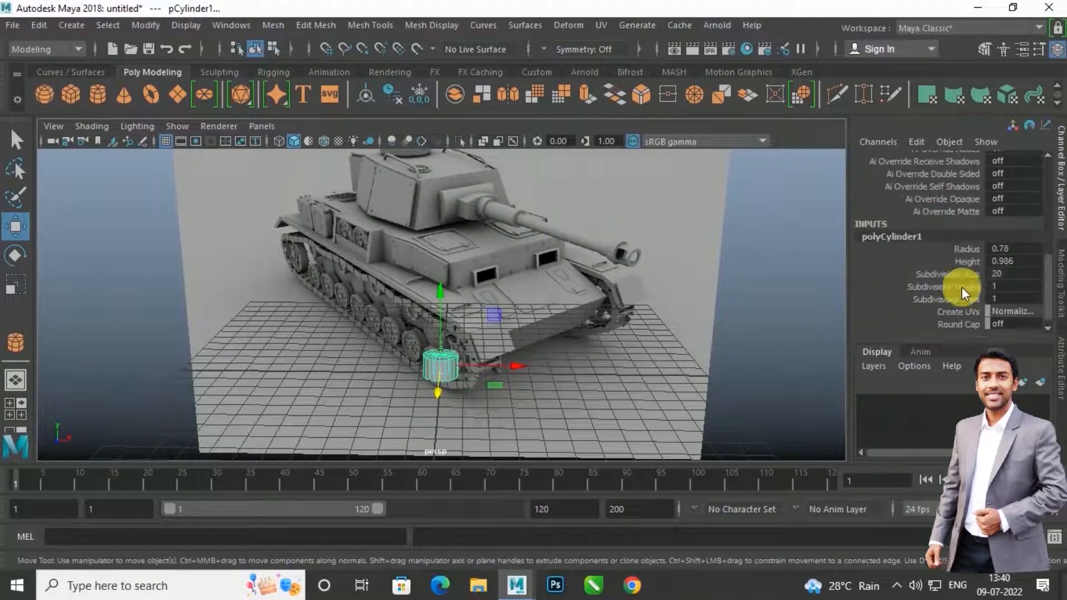
double_click(1016, 278)
key("Return")
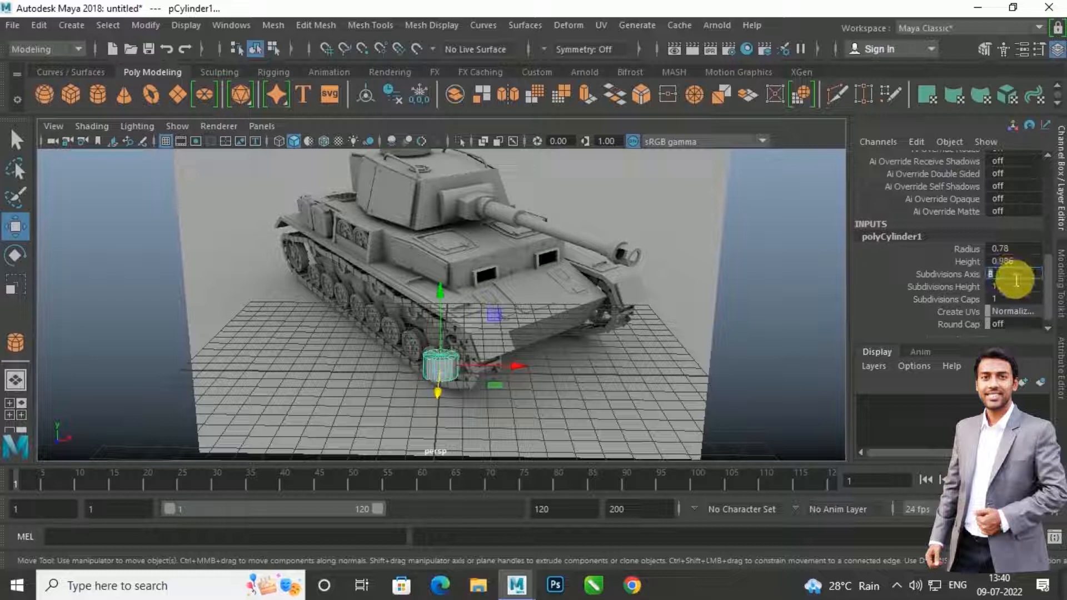
left_click(736, 360)
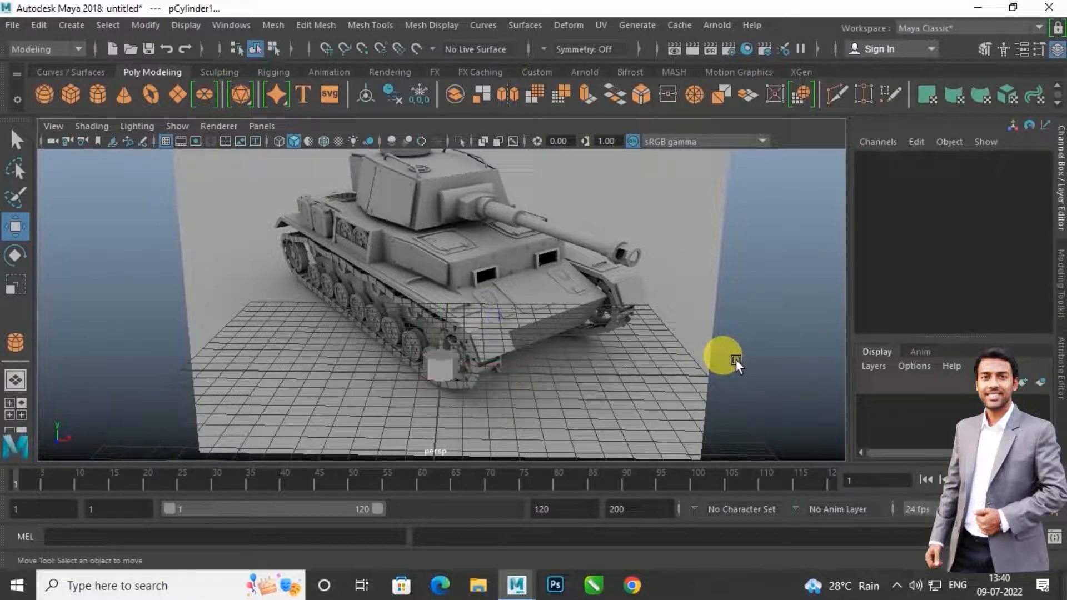
Step: Rotate the cylinder to 90 degrees about Z so that it lies on its side
left_click(444, 367)
key("e")
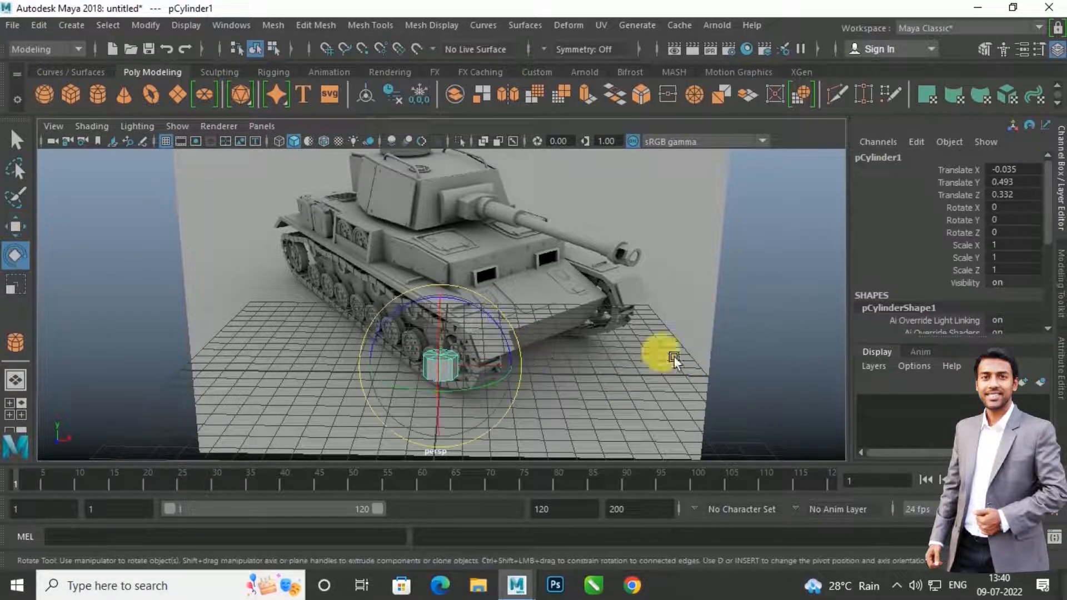
left_click_drag(508, 331, 523, 373)
double_click(1024, 233)
type("90")
key("Return")
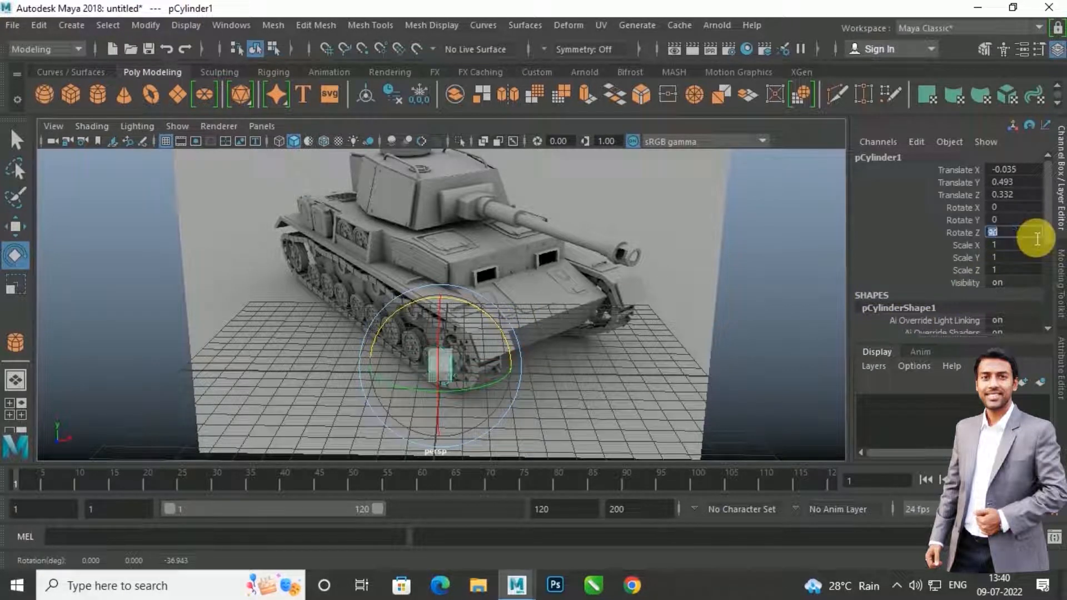
left_click(513, 406)
left_click(447, 370)
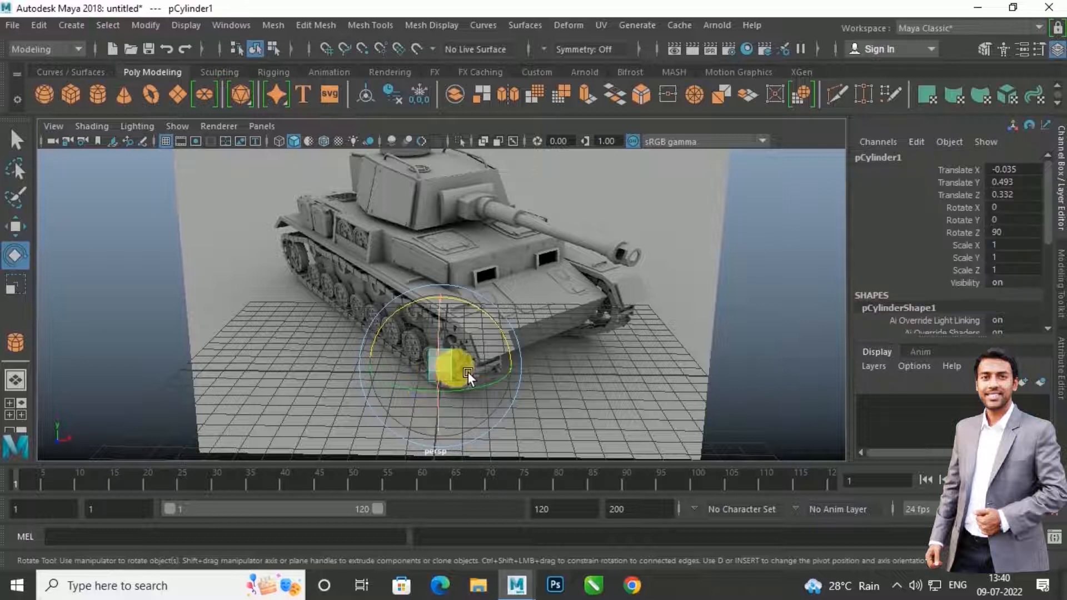
Step: Scale the cylinder uniformly to about 1.93
key("w")
left_click_drag(470, 373, 448, 359, "alt")
key("r")
scroll(448, 359, "up", 4)
scroll(453, 362, "up", 3)
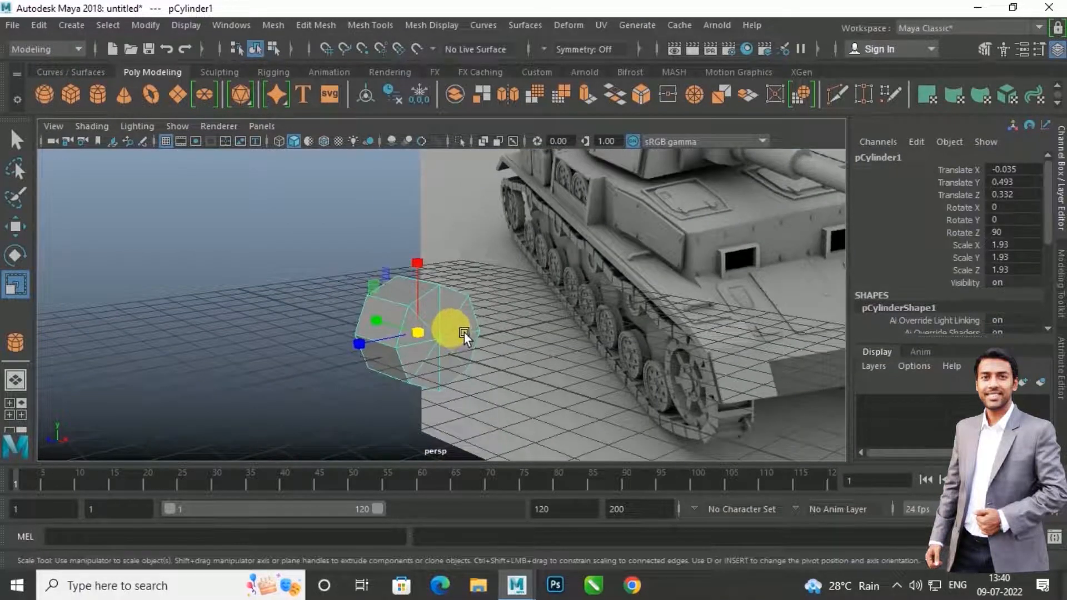
Step: Select the eight faces of the cylinder's end cap on the tank side and extrude them into a short end band
right_click_drag(443, 154, 445, 194)
left_click(475, 328)
key("w")
left_click(478, 328, "shift")
left_click(481, 344, "shift")
left_click(450, 378, "shift")
left_click(422, 373, "shift")
left_click(426, 335, "shift")
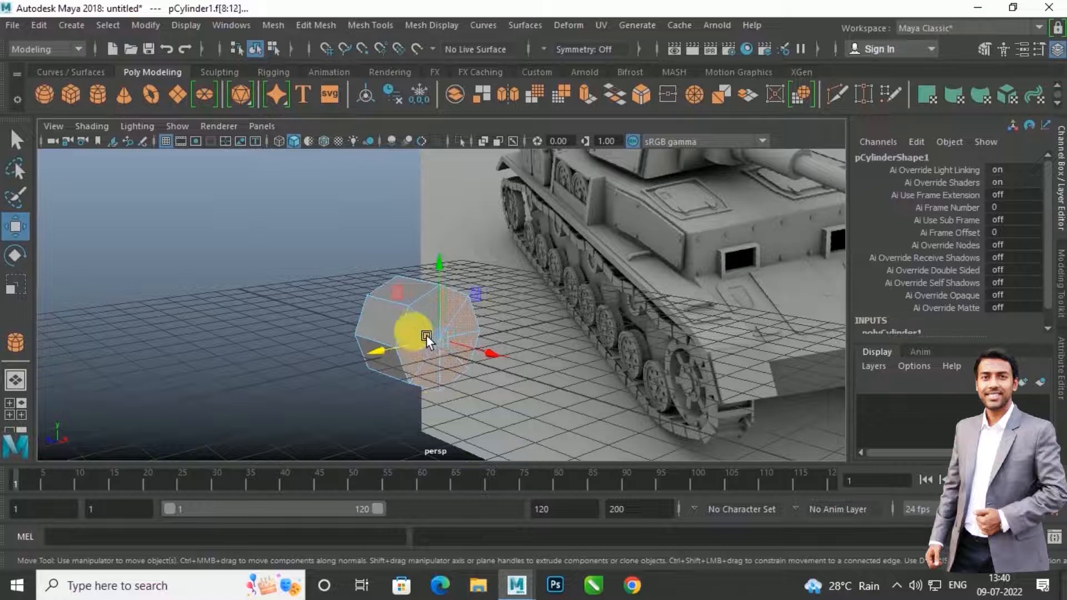
left_click(440, 318, "shift")
key("ctrl+e")
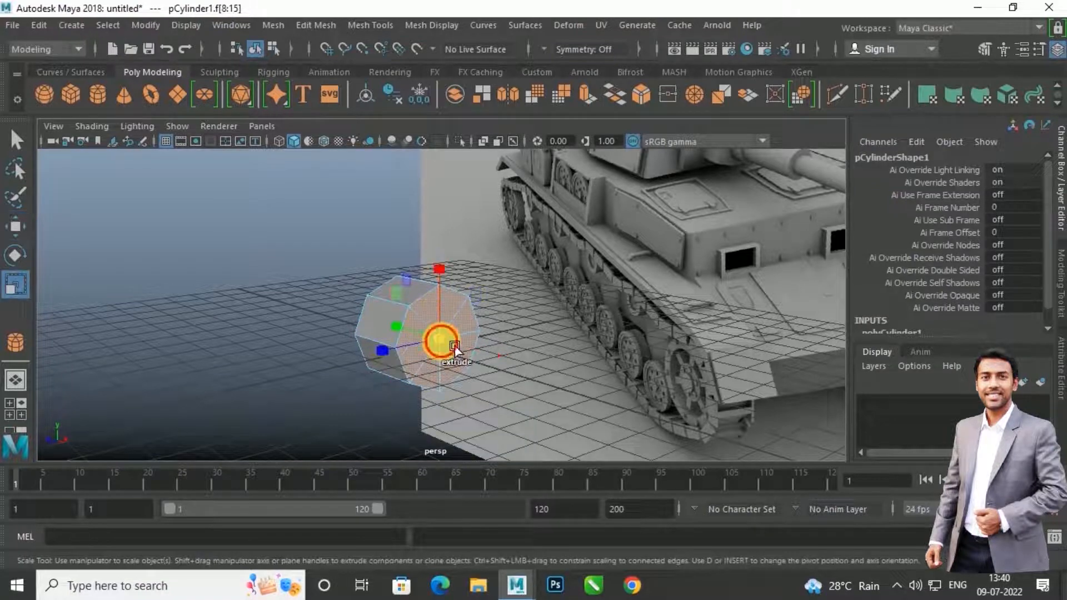
left_click_drag(440, 360, 525, 374, "shift")
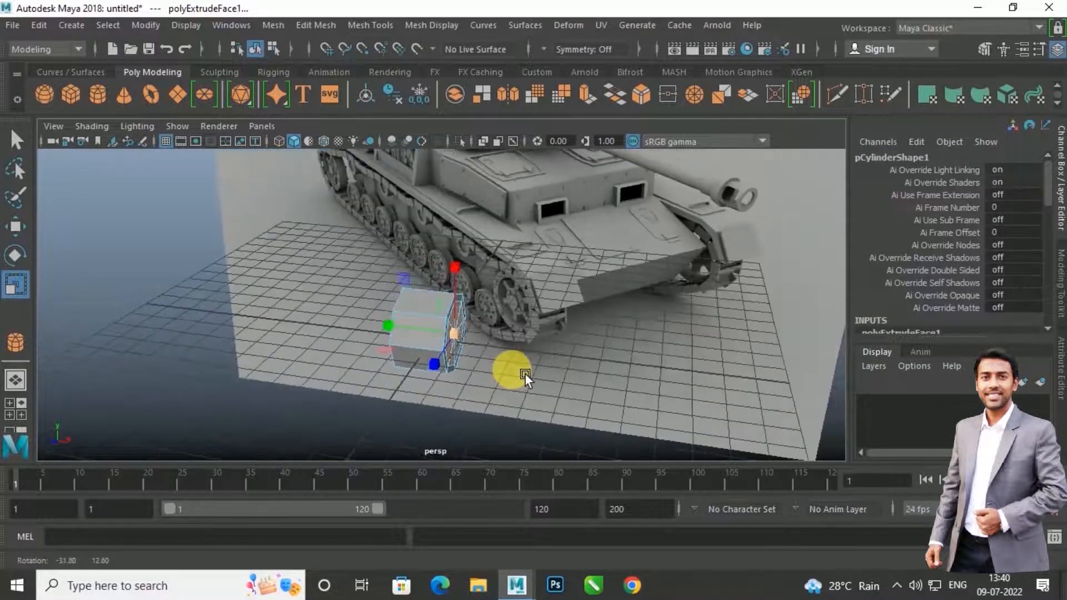
Step: Extrude the same end-cap faces again along the cylinder's axis into a long shaft
key("w")
scroll(522, 367, "down", 5)
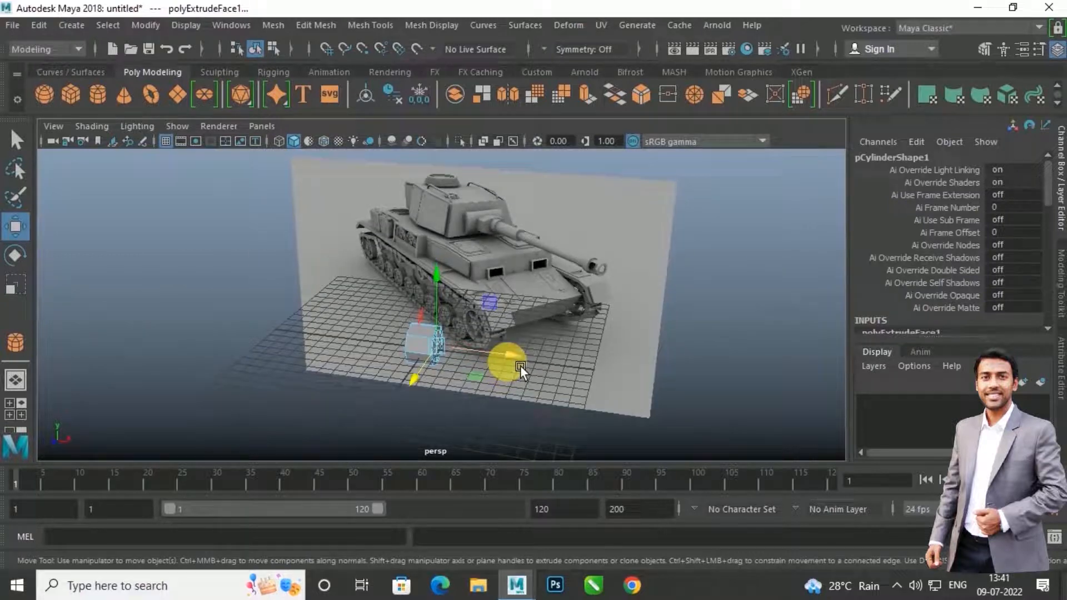
mouse_move(521, 362)
left_mouse_down("shift")
mouse_move(615, 381)
mouse_move(517, 365)
left_mouse_up("shift")
scroll(517, 366, "up", 5)
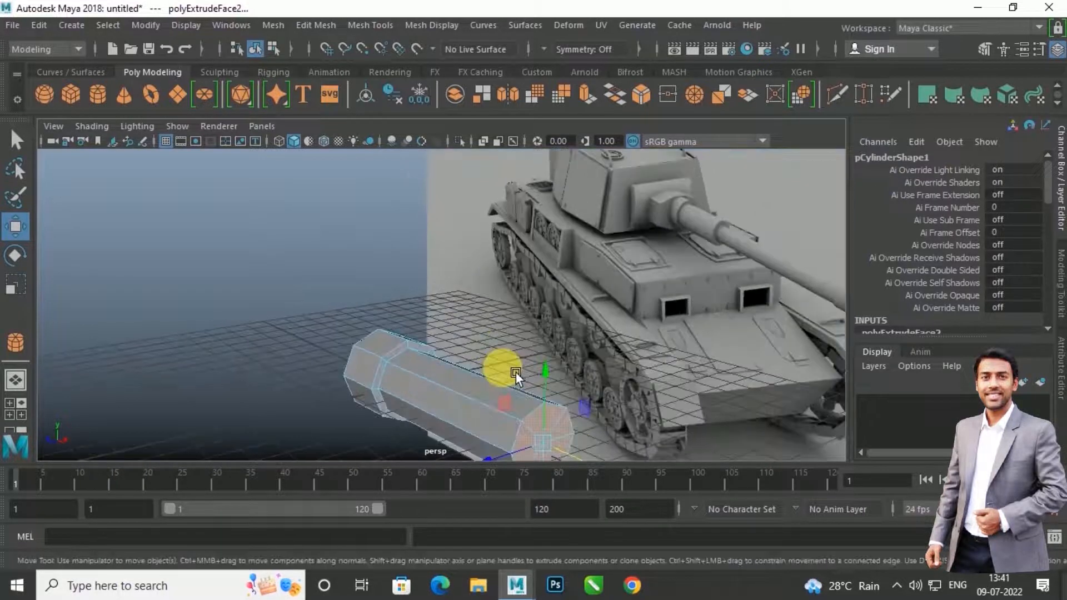
Step: Inset the shaft's end faces slightly and extrude them along the axis into a long, narrower barrel section
middle_click_drag(516, 367, 427, 309, "alt")
key("r")
left_click_drag(444, 368, 465, 354, "shift")
key("w")
scroll(436, 376, "down", 3)
left_click_drag(528, 384, 538, 386)
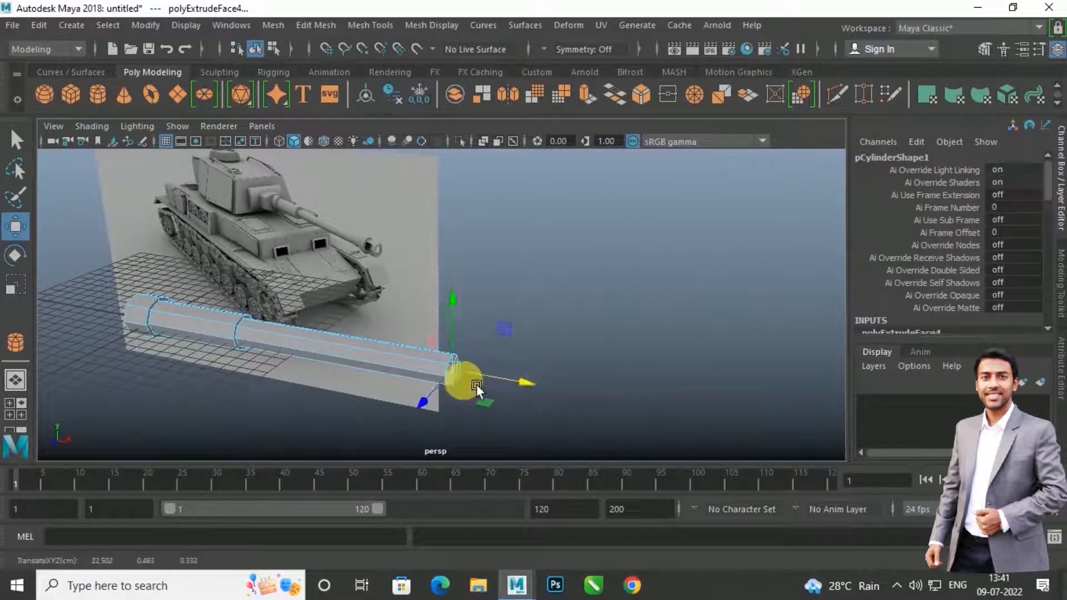
Step: Extrude the barrel's end faces outward with a larger scale and move them forward to form a flared muzzle
scroll(475, 384, "up", 3)
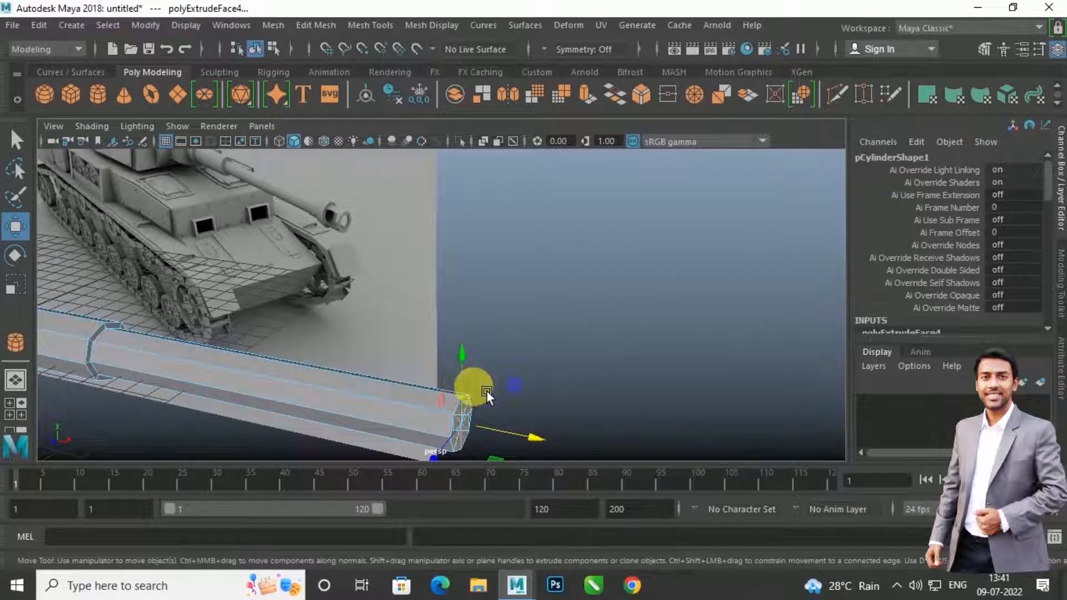
left_click_drag(476, 383, 506, 364, "alt")
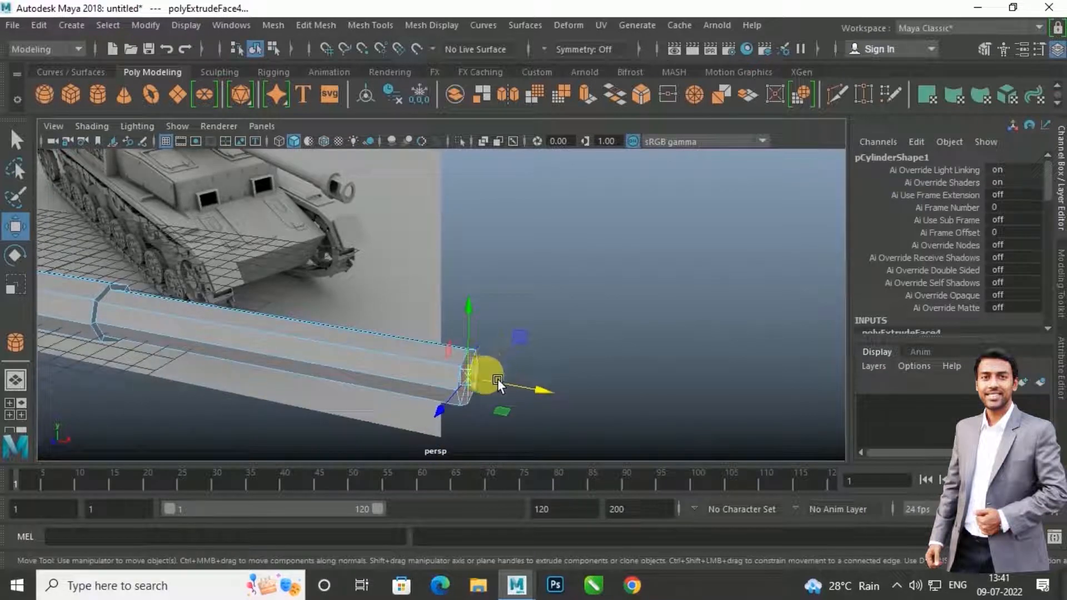
left_click_drag(495, 379, 491, 376, "alt")
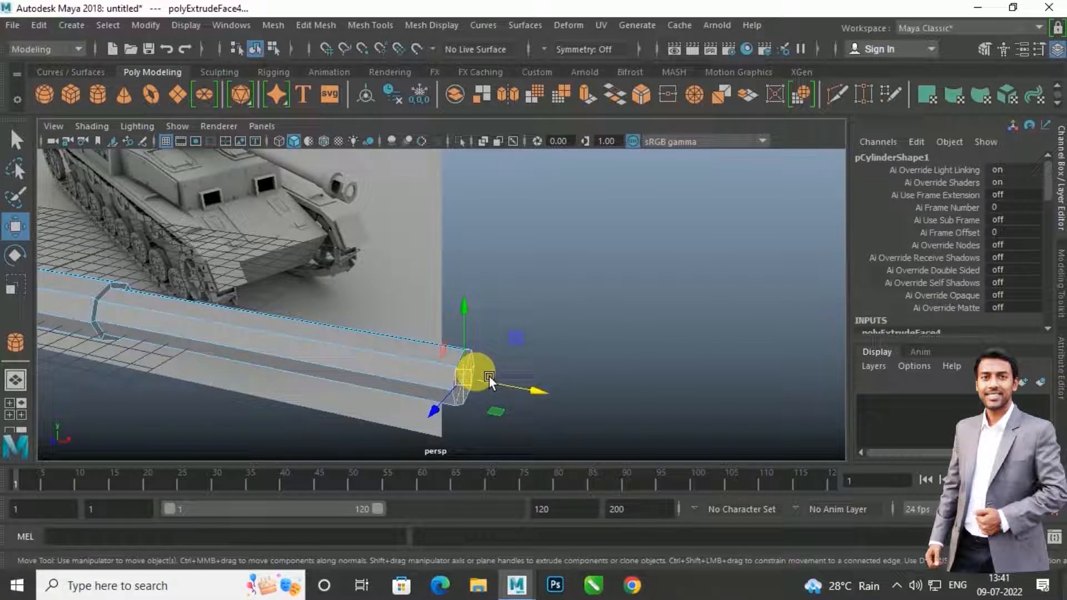
left_click_drag(489, 375, 506, 379, "alt")
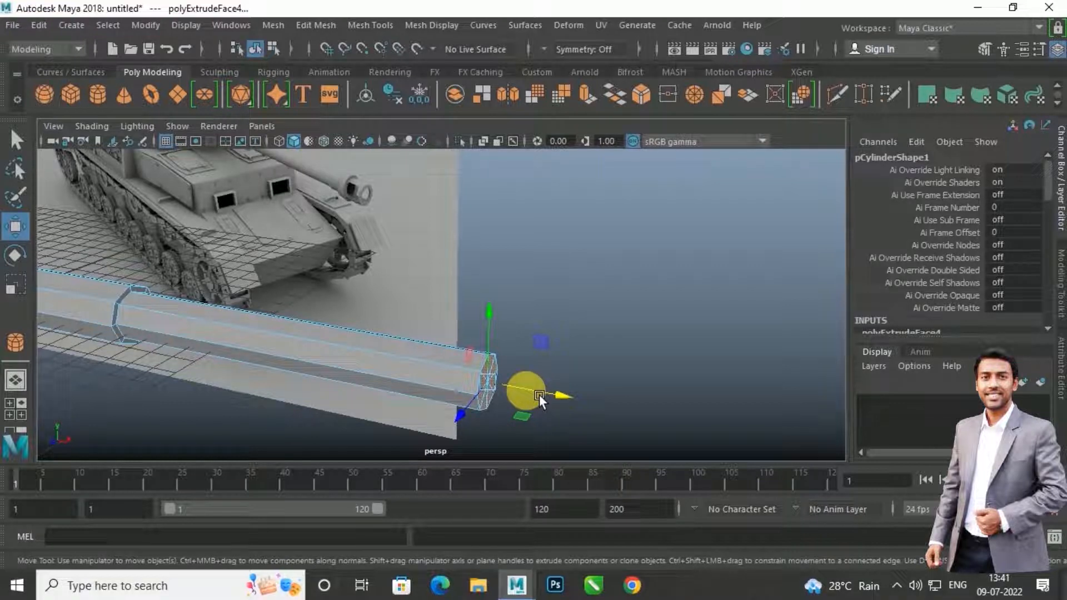
key("r")
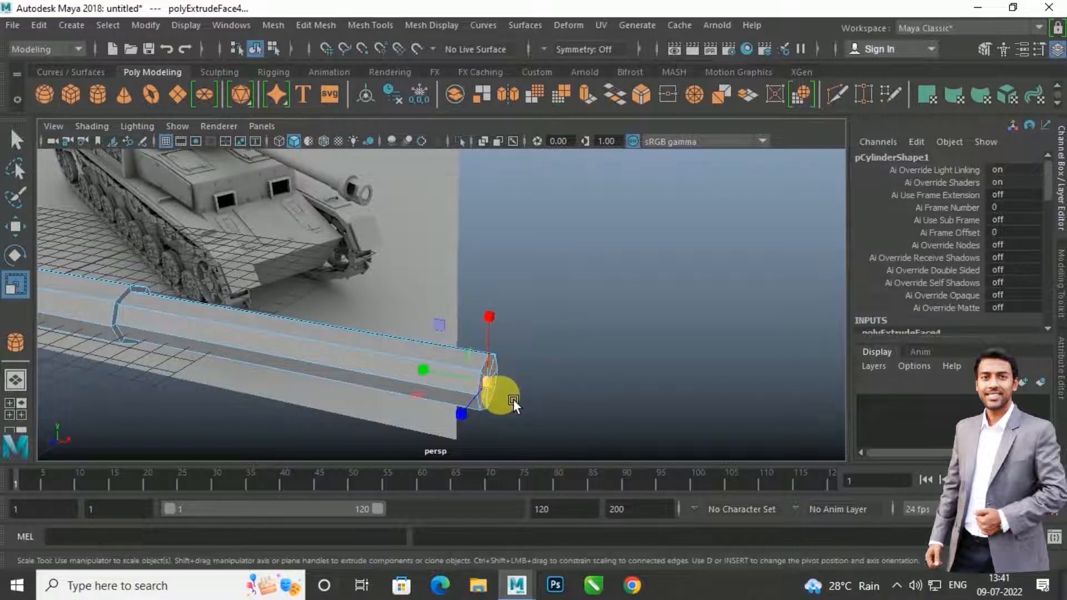
left_click_drag(487, 382, 591, 398, "shift")
key("w")
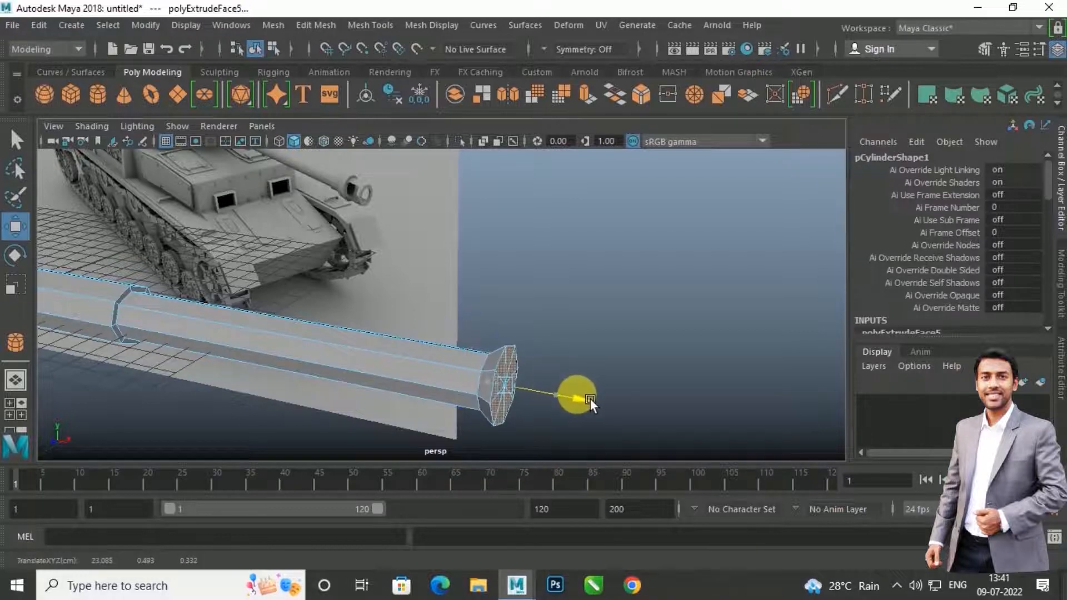
Step: Refine the scale of the flare's end faces and extrude them forward into a straight rim band
key("r")
middle_click_drag(551, 402, 546, 379)
mouse_move(546, 379)
left_mouse_down("alt")
mouse_move(557, 383)
mouse_move(541, 387)
mouse_move(594, 352)
mouse_move(545, 357)
mouse_move(663, 374)
mouse_move(575, 384)
mouse_move(527, 372)
left_mouse_up("alt")
key("w")
scroll(533, 360, "up", 4)
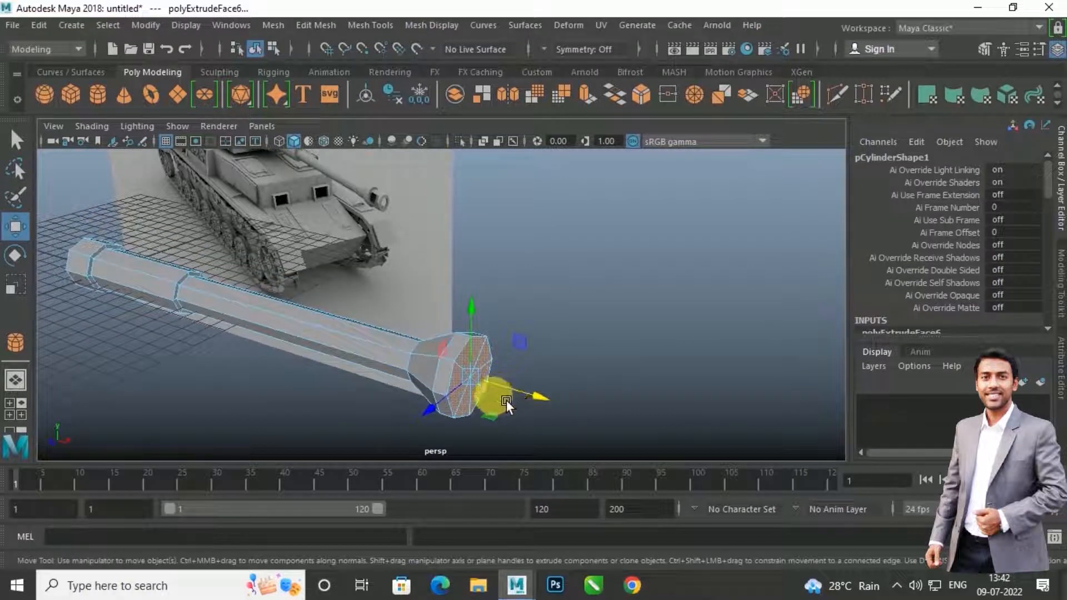
Step: Inset the muzzle's end faces twice to form two concentric rings on its front
key("r")
left_click_drag(485, 394, 481, 392, "shift")
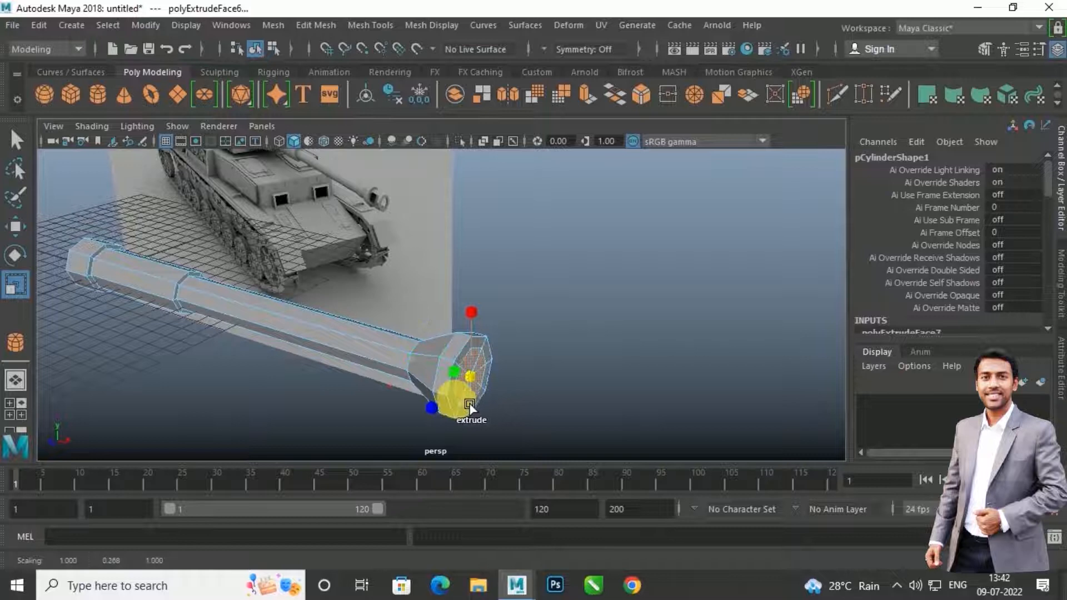
mouse_move(523, 404)
left_mouse_down("alt")
mouse_move(499, 398)
mouse_move(472, 365)
mouse_move(504, 375)
mouse_move(509, 397)
left_mouse_up("alt")
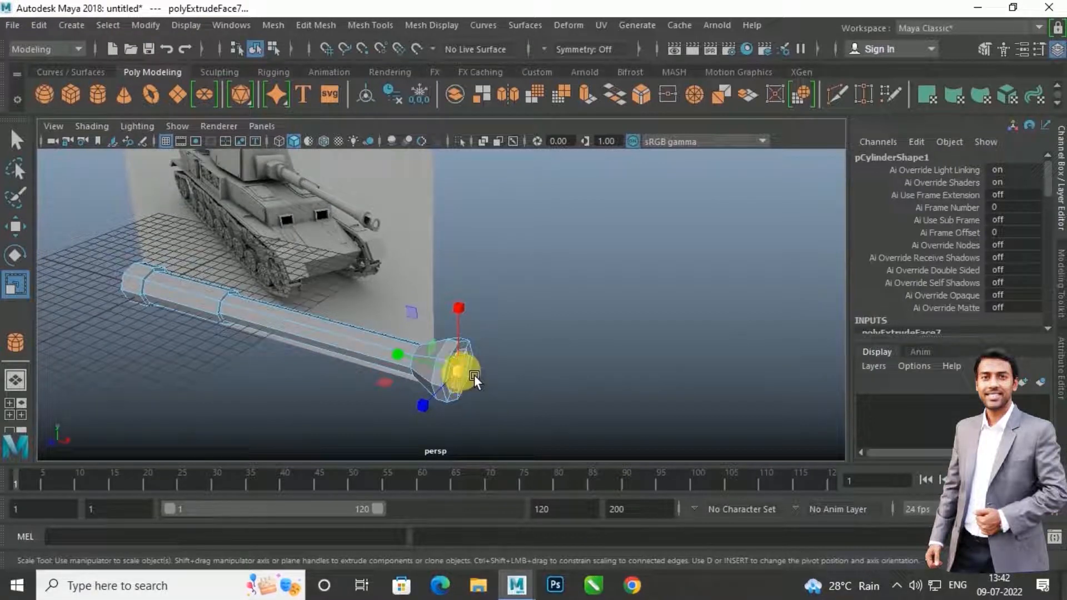
mouse_move(472, 375)
left_mouse_down("alt")
mouse_move(437, 387)
mouse_move(466, 381)
left_mouse_up("alt")
scroll(466, 381, "up", 3)
middle_click_drag(466, 380, 488, 344, "alt")
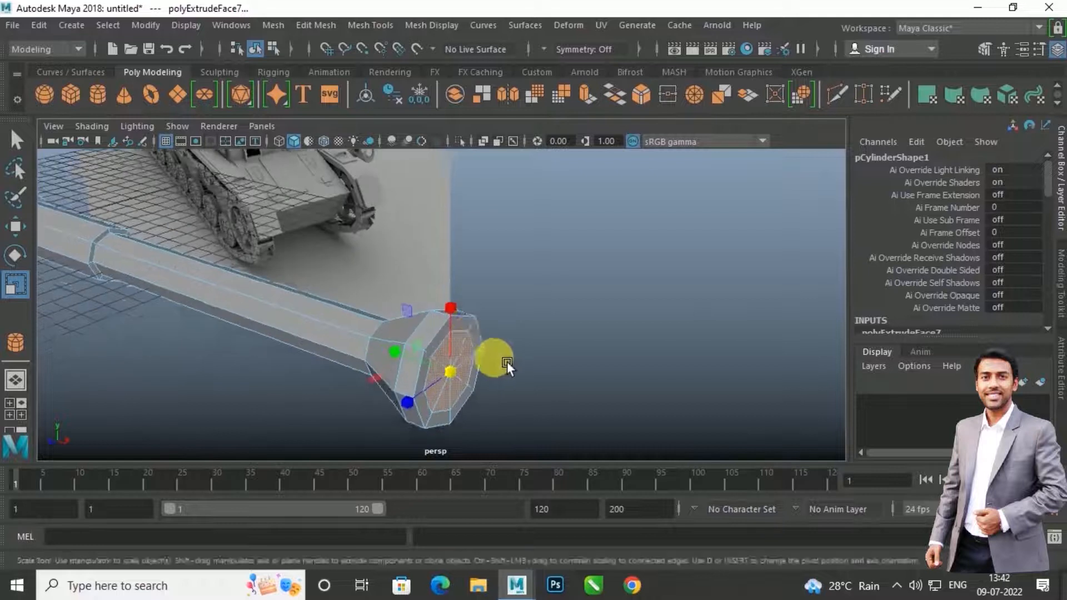
left_click_drag(490, 344, 501, 358, "alt")
mouse_move(427, 343)
left_mouse_down("shift")
mouse_move(412, 368)
mouse_move(438, 355)
mouse_move(418, 353)
mouse_move(439, 353)
left_mouse_up("shift")
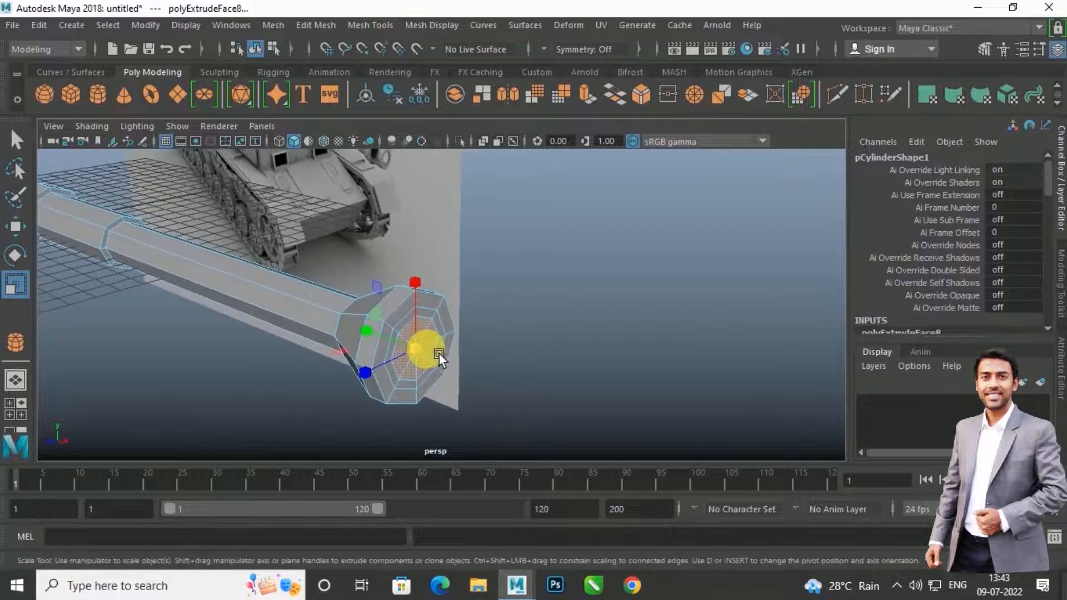
Step: Select the eight innermost faces of the muzzle's front and extrude them back into the barrel as a hollow bore
right_click_drag(420, 315, 407, 195)
left_click(408, 323)
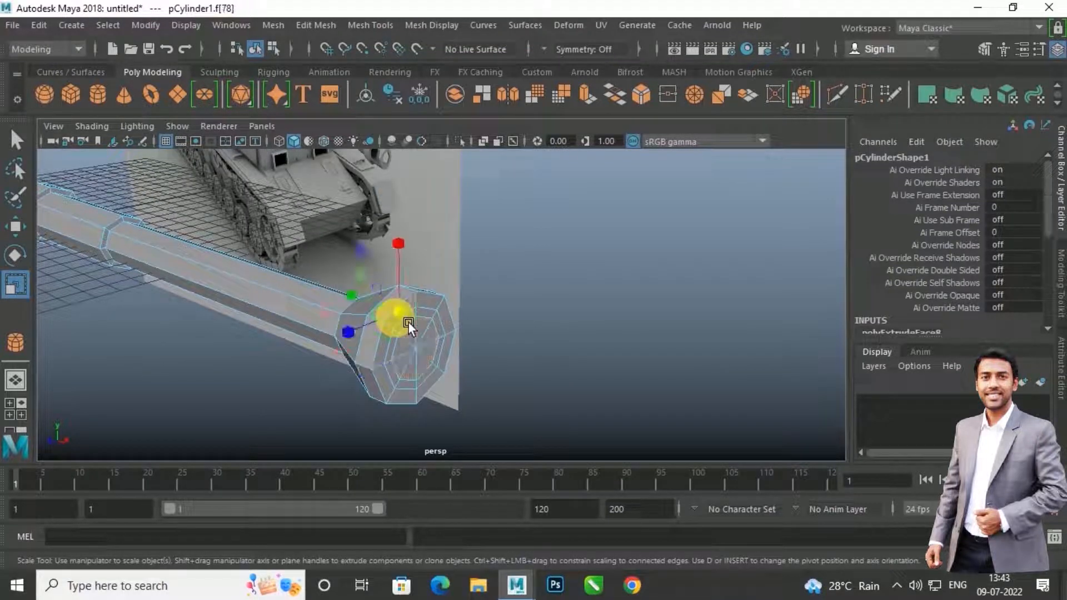
scroll(428, 346, "up", 5)
right_click_drag(438, 346, 431, 210)
left_click(435, 356)
left_click(471, 338, "shift")
left_click(472, 388, "shift")
left_click(461, 418, "shift")
left_click(434, 437, "shift")
left_click(407, 418, "shift")
left_click(406, 393, "shift")
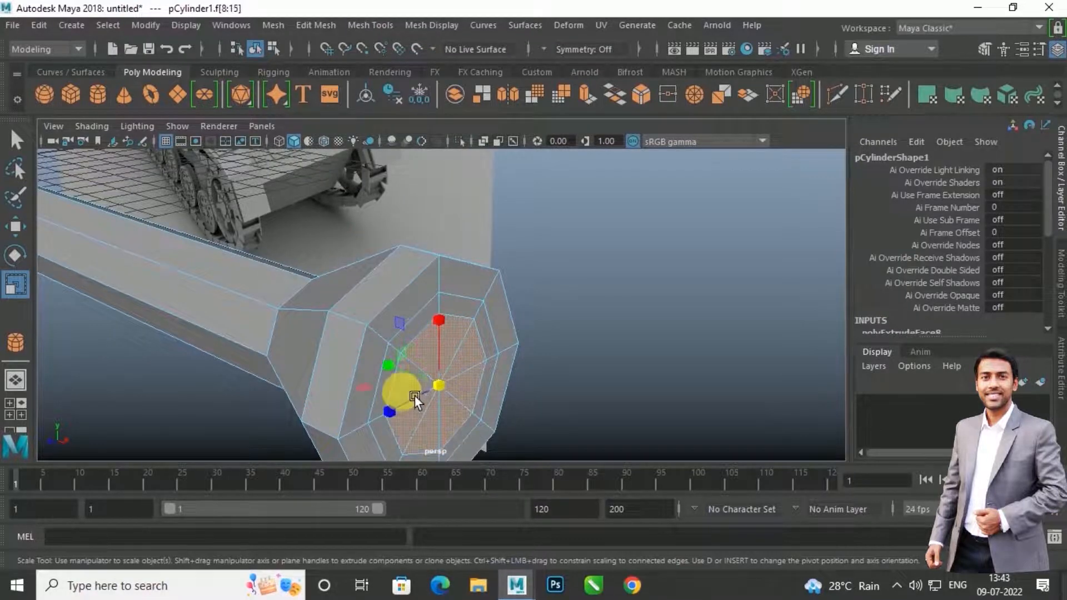
left_click_drag(448, 384, 529, 381, "alt")
key("w")
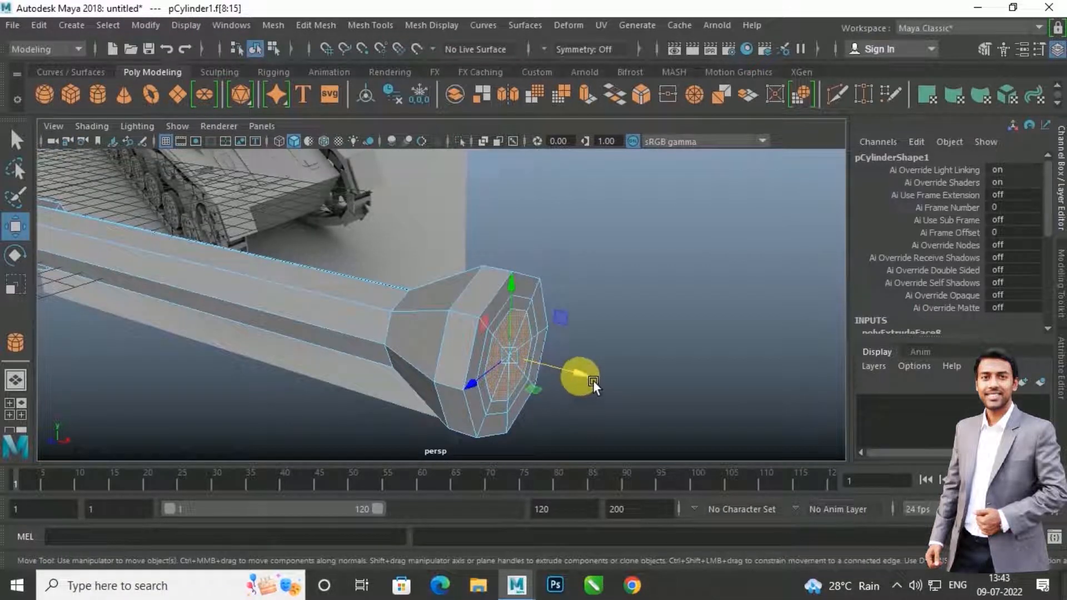
left_click_drag(594, 379, 509, 372, "shift")
key("r")
right_click_drag(517, 326, 619, 114)
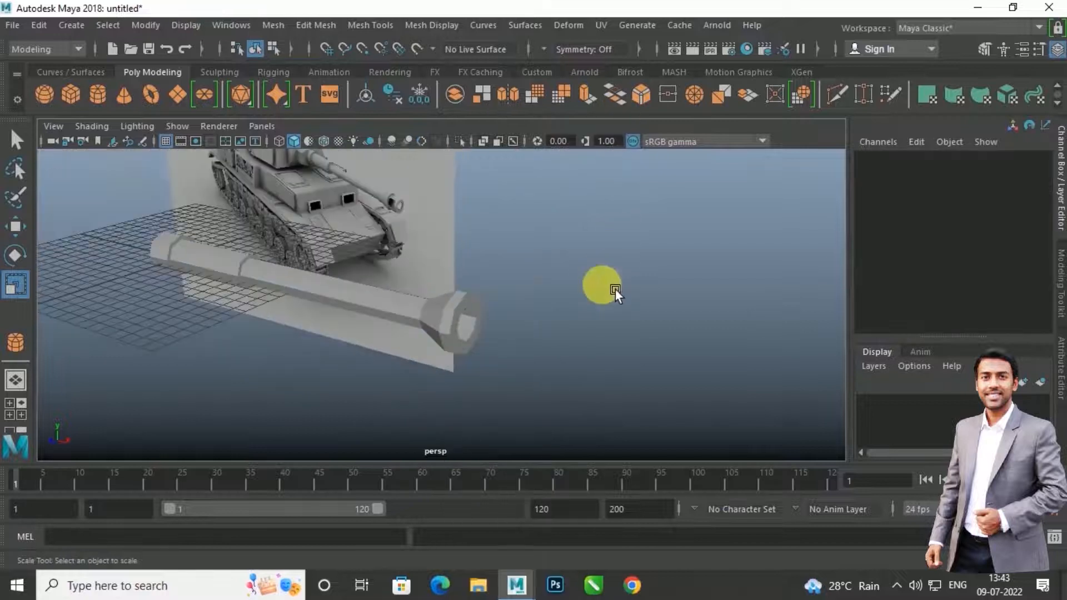
Step: Insert an edge loop around the muzzle's front ring, near its outer edge
left_click_drag(615, 289, 573, 315, "alt")
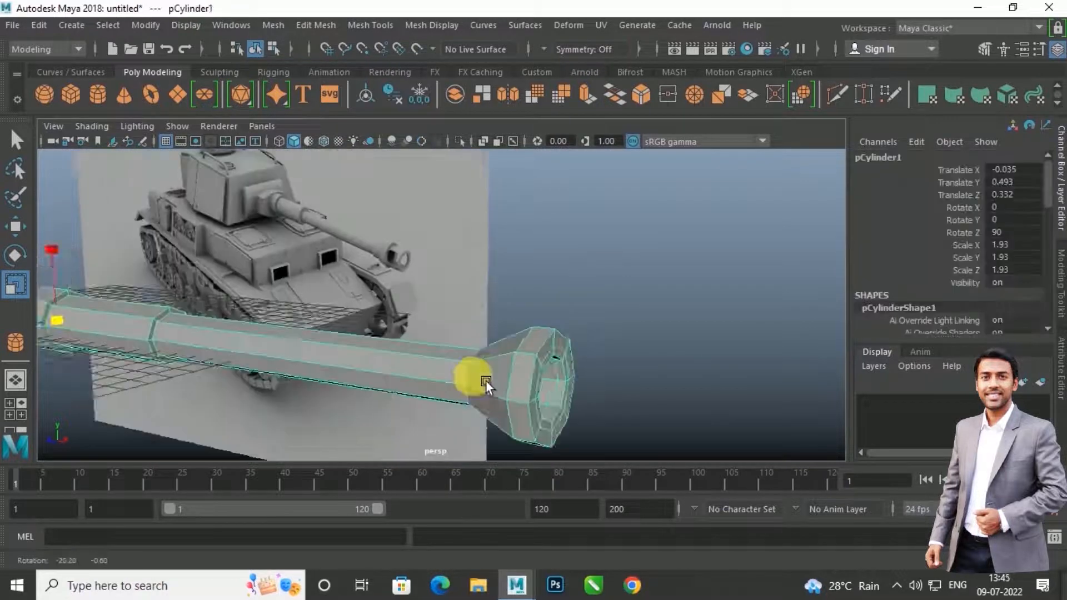
left_click_drag(486, 380, 454, 372, "alt")
right_click_drag(461, 344, 460, 200)
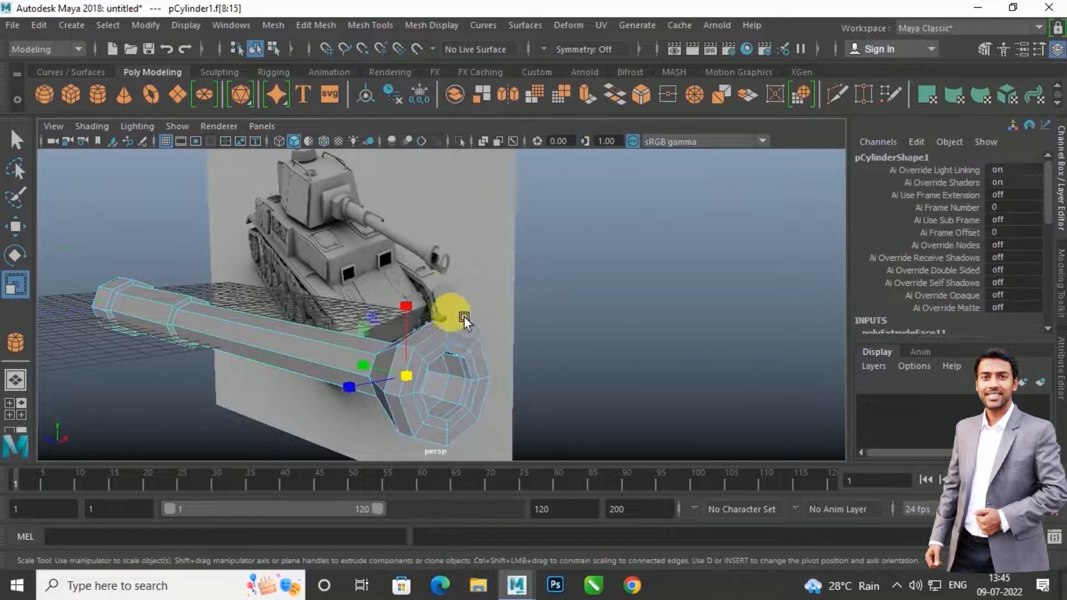
scroll(454, 366, "up", 3)
mouse_move(454, 365)
middle_mouse_down("alt")
mouse_move(448, 353)
mouse_move(464, 354)
mouse_move(447, 345)
middle_mouse_up("alt")
right_click_drag(447, 346, 421, 103)
left_click(446, 339)
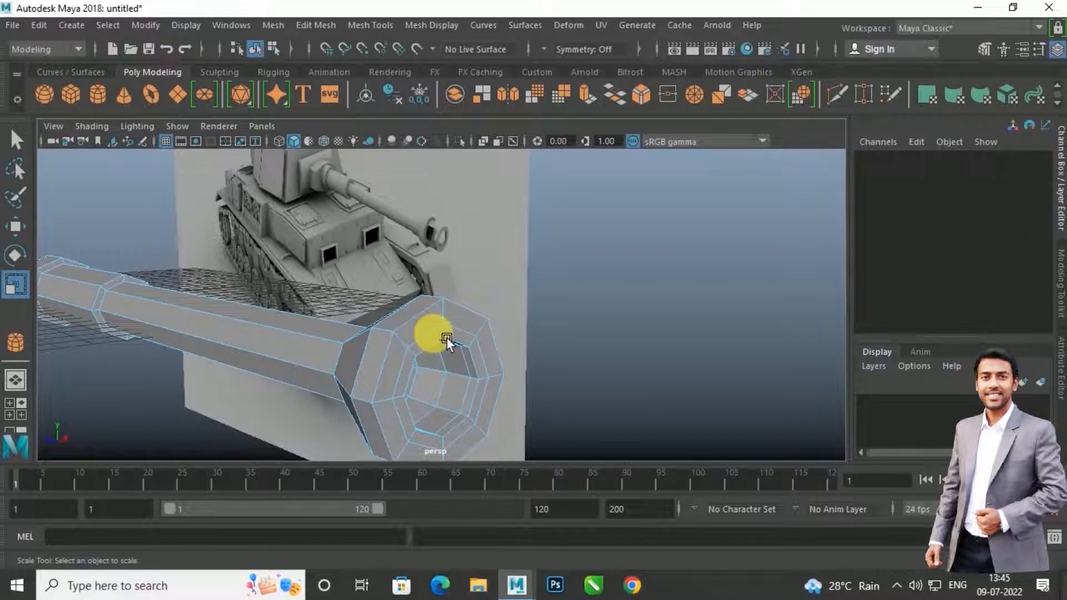
left_click_drag(446, 338, 478, 363)
left_click(371, 25)
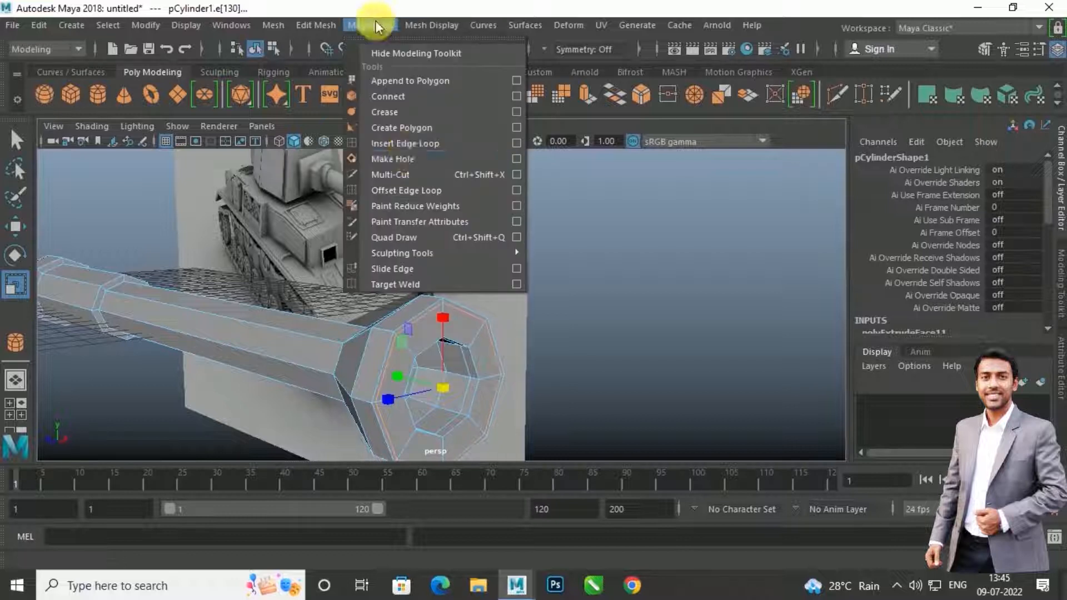
left_click(413, 146)
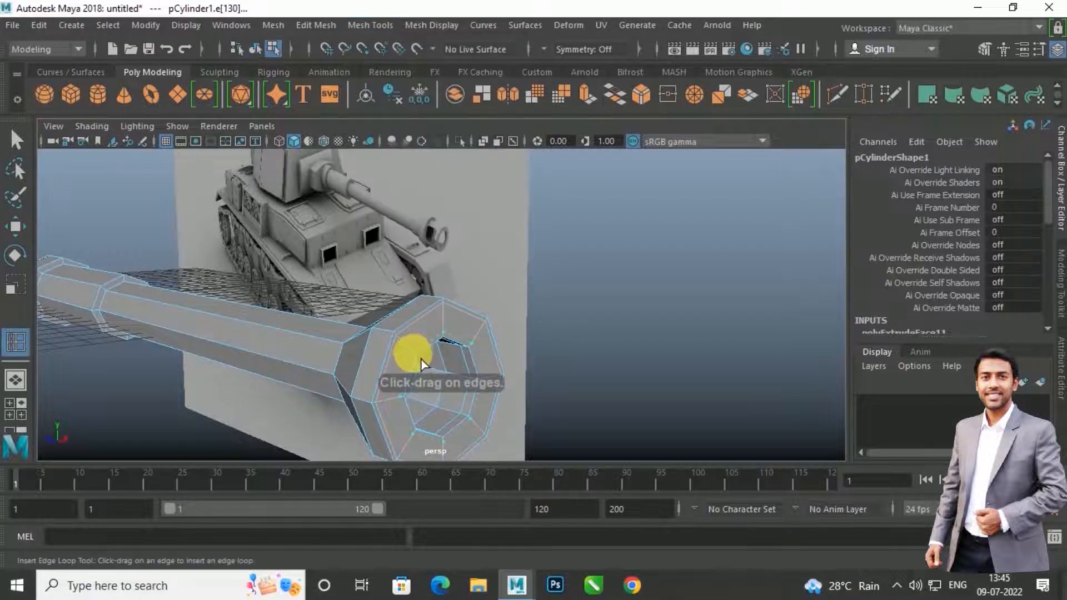
left_click(421, 359)
Step: Select alternating faces of the muzzle's front ring and extrude them forward into separate prongs
key("w")
right_click(426, 328)
left_click(426, 197)
left_click(406, 375)
left_click(498, 356, "shift")
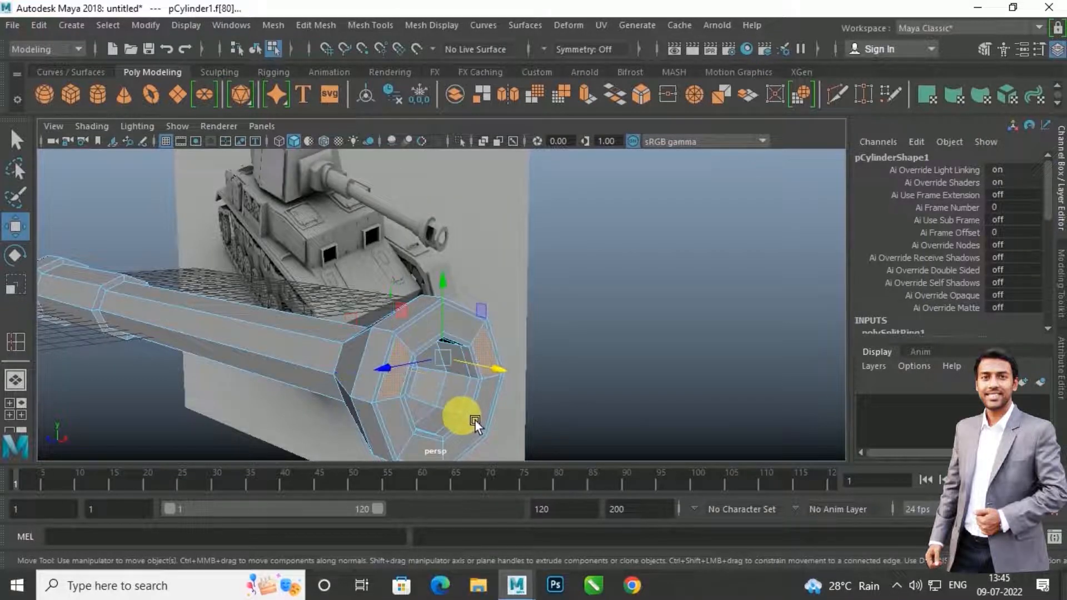
left_click_drag(476, 418, 472, 391, "alt")
left_click(470, 285)
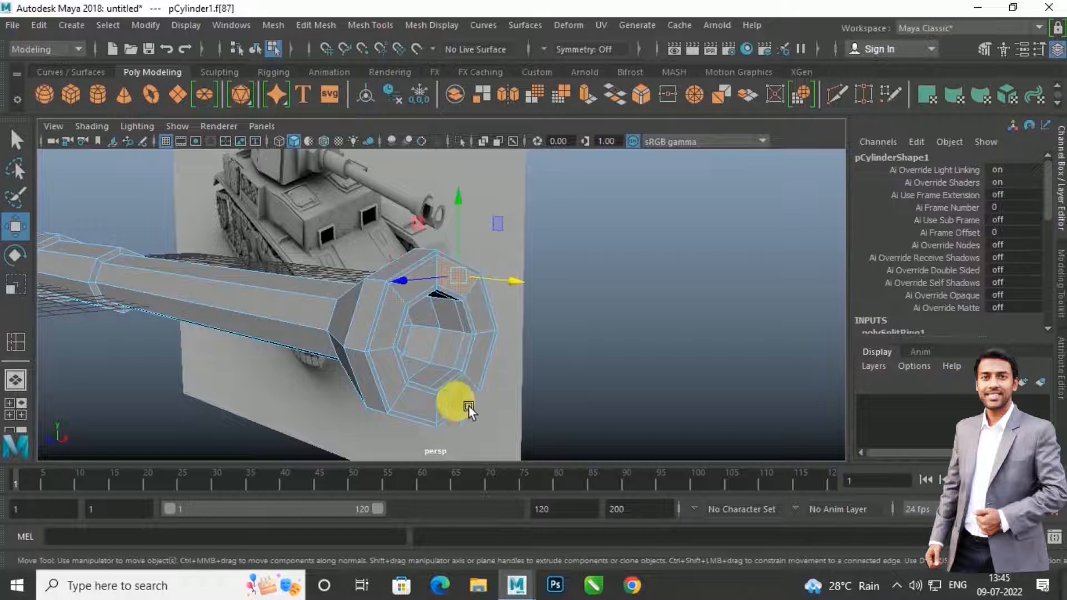
left_click(464, 405, "shift")
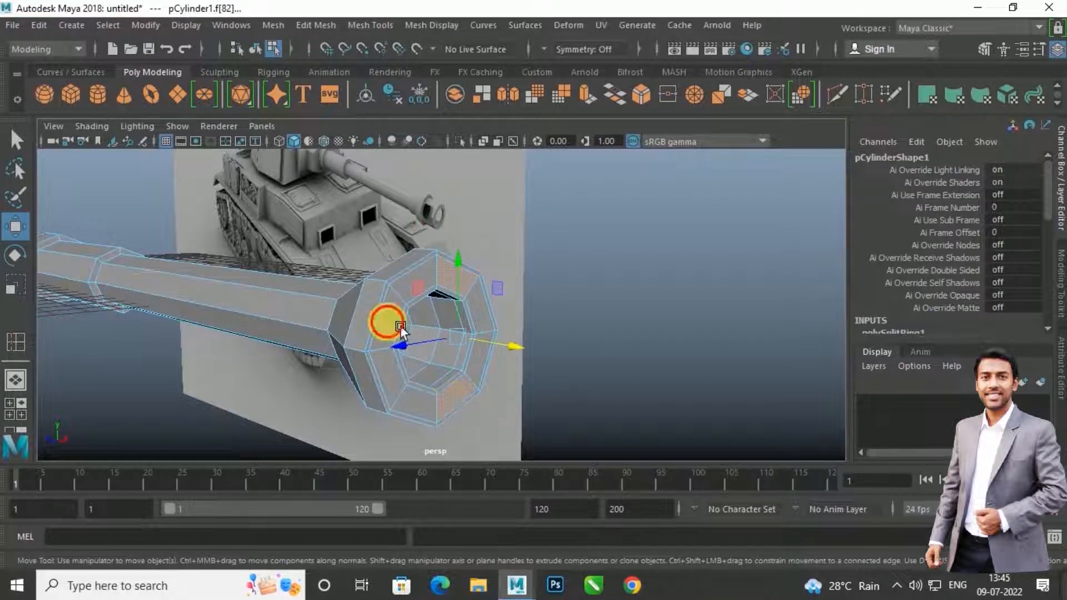
left_click_drag(474, 352, 588, 413, "alt")
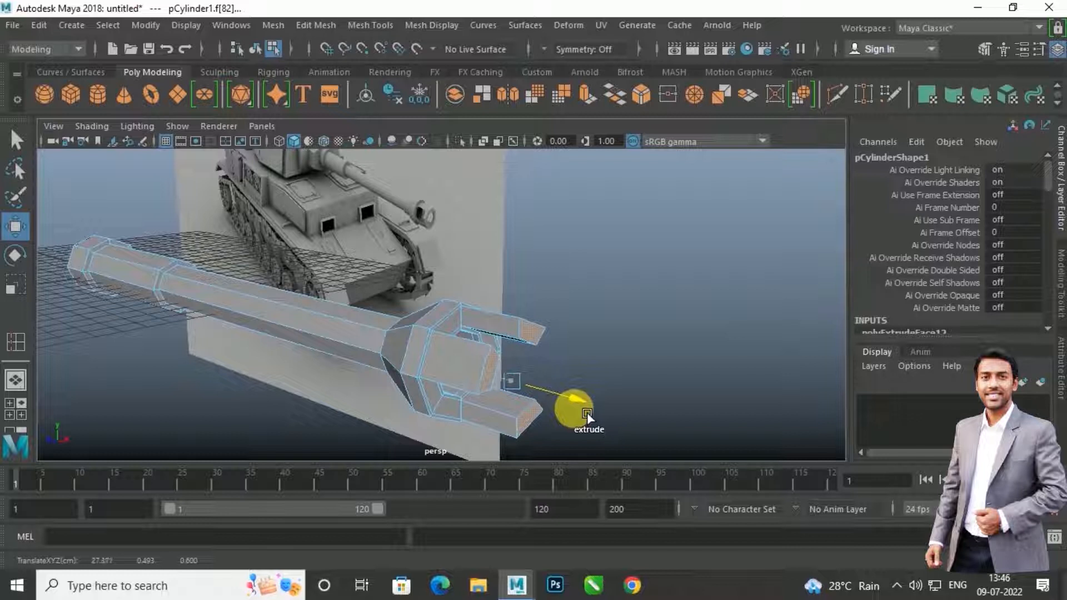
Step: Extrude a short tip section on the prongs and bridge the facing side faces of two neighbouring tips
left_click_drag(554, 397, 294, 364, "alt")
middle_click_drag(294, 364, 392, 316, "alt")
left_click_drag(391, 316, 333, 362, "alt")
middle_click_drag(334, 361, 342, 302, "alt")
left_click(287, 333)
left_click(360, 278, "shift")
left_click(317, 28)
left_click(326, 93)
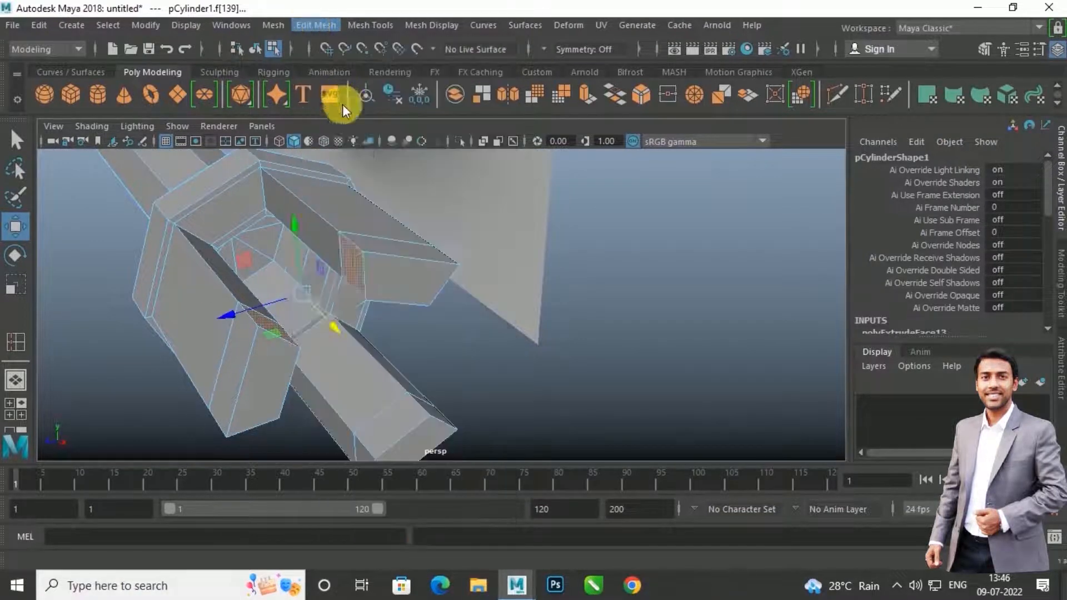
Step: Bridge the facing side faces of the next pair of prong tips and raise the bridge's divisions
left_click_drag(384, 204, 383, 267, "alt")
key("w")
left_click(333, 216)
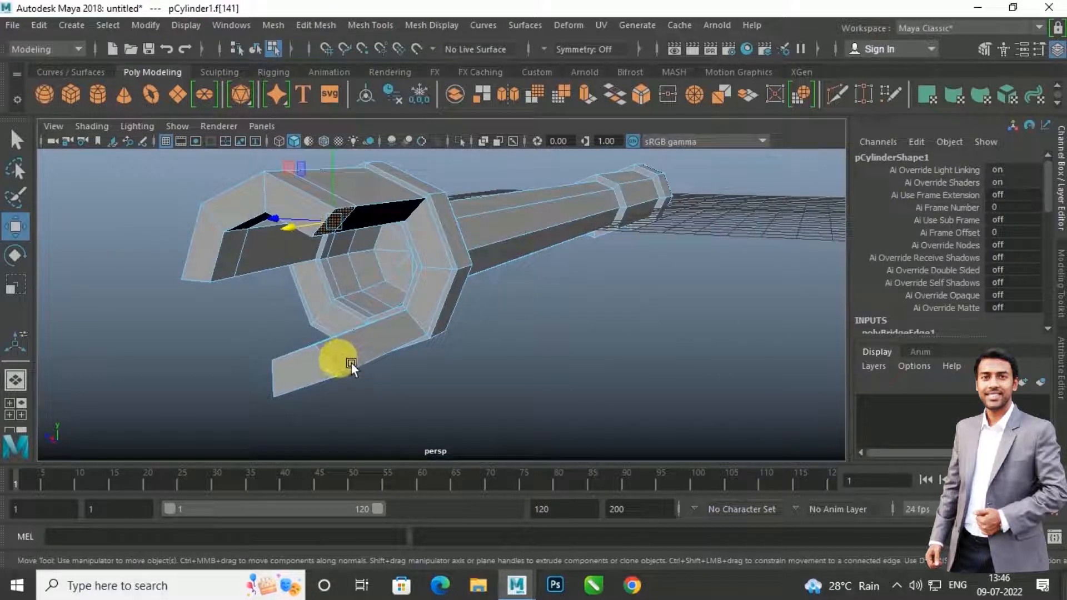
key("g")
scroll(556, 272, "down", 2)
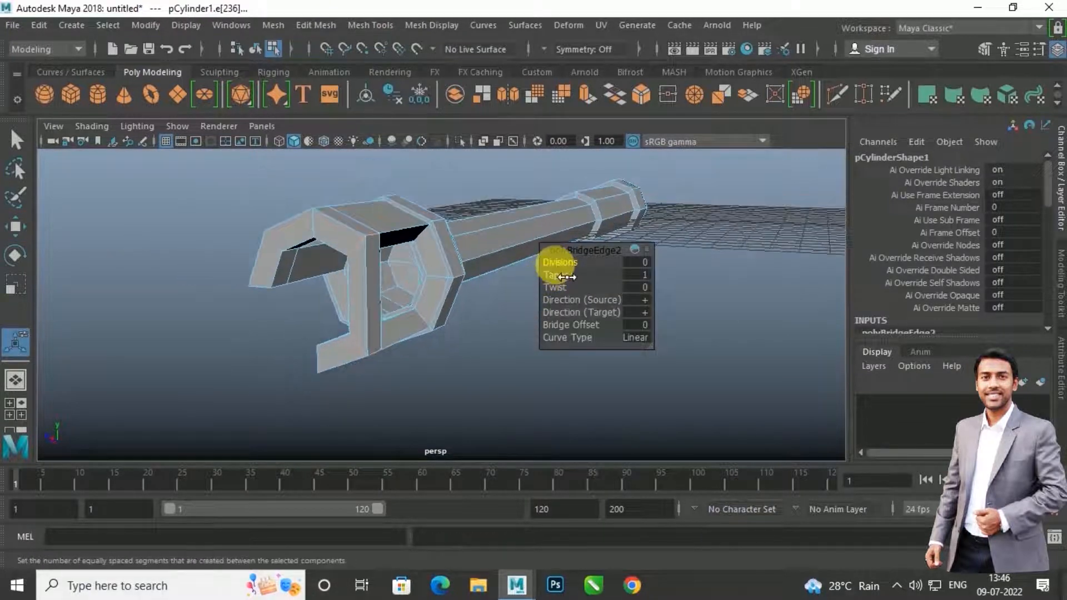
left_click_drag(554, 267, 563, 268)
Step: Select the middle edges of this second bridge and move them outward to follow the muzzle's octagonal outline
left_click_drag(452, 304, 488, 315, "alt")
key("w")
scroll(487, 314, "up", 2)
right_click_drag(467, 279, 464, 113)
left_click(470, 283)
left_click(470, 281)
mouse_move(469, 281)
left_mouse_down("alt")
mouse_move(411, 281)
mouse_move(487, 298)
mouse_move(381, 282)
mouse_move(452, 295)
mouse_move(478, 287)
left_mouse_up("alt")
left_click(381, 282)
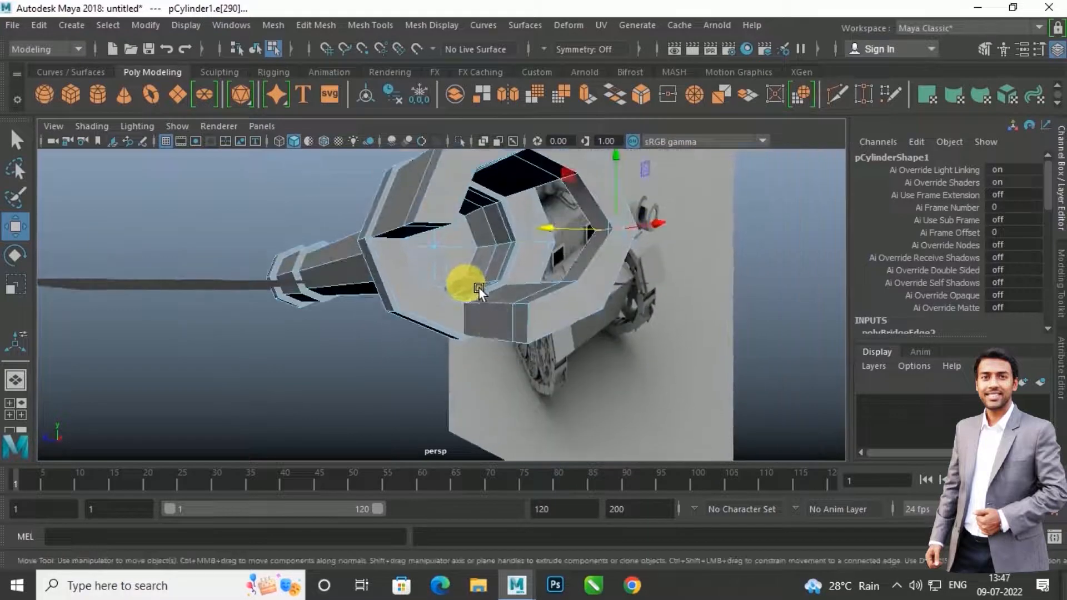
Step: Bridge the facing side faces of the still-open pair of lower prong tips with 1 division
right_click_drag(522, 154, 501, 271)
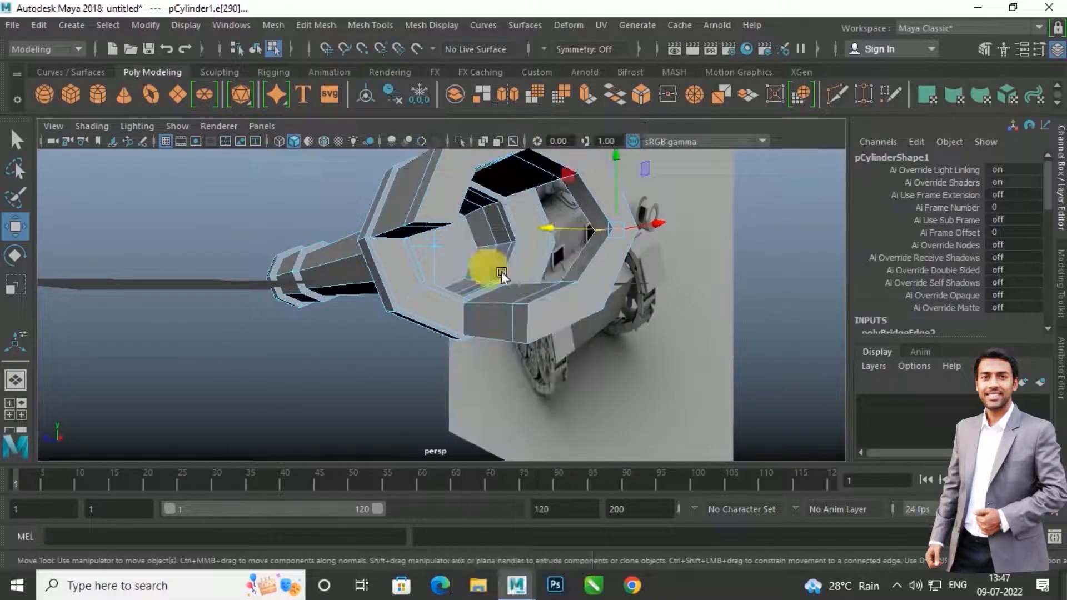
left_click(536, 323)
left_click(535, 318)
left_click_drag(534, 317, 606, 283, "alt")
right_click(626, 278)
right_click_drag(628, 278, 618, 291)
left_click(645, 285)
left_click_drag(646, 286, 504, 283, "alt")
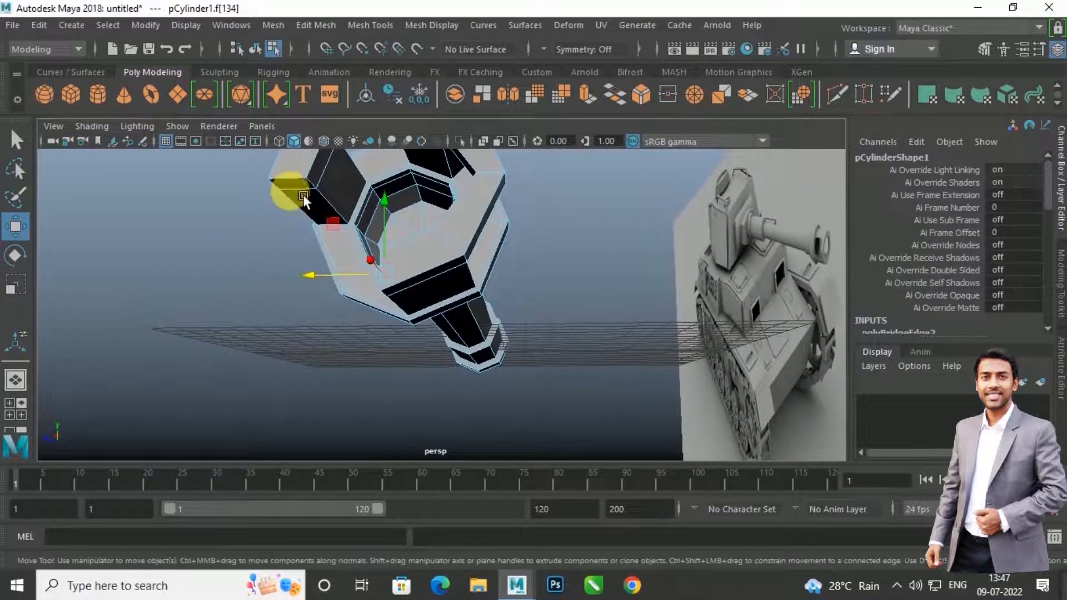
left_click_drag(327, 207, 433, 233, "alt")
left_click(382, 25)
left_click(330, 29)
left_click(331, 29)
left_click(341, 96)
left_click_drag(447, 264, 461, 290, "alt")
left_click_drag(560, 262, 578, 274)
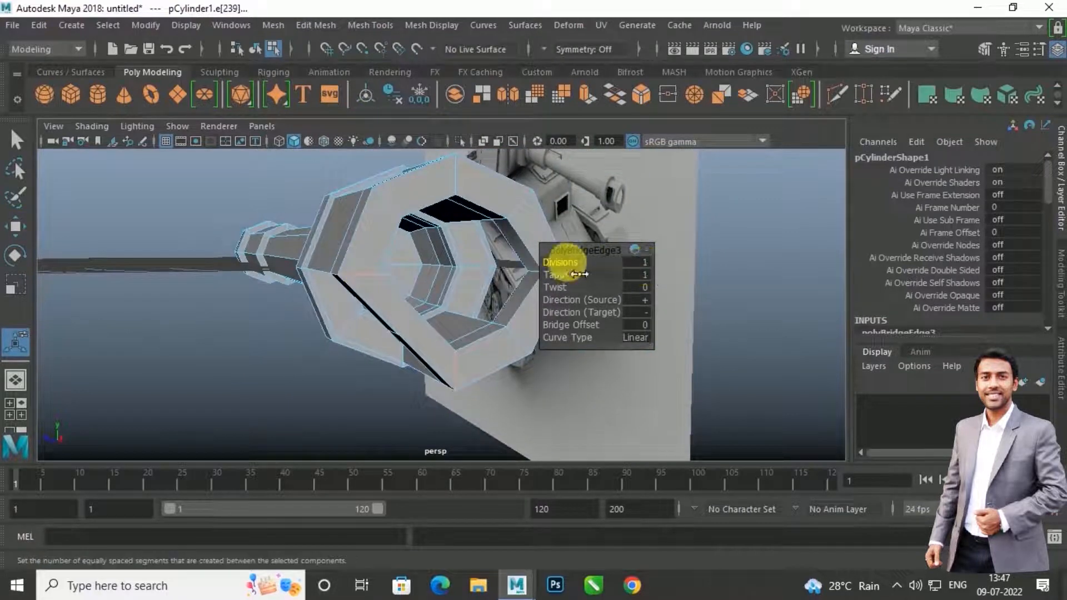
Step: Move the middle edge of the last bridge outward in the side view to follow the muzzle's octagonal outline
key("w")
right_click_drag(418, 325, 411, 113)
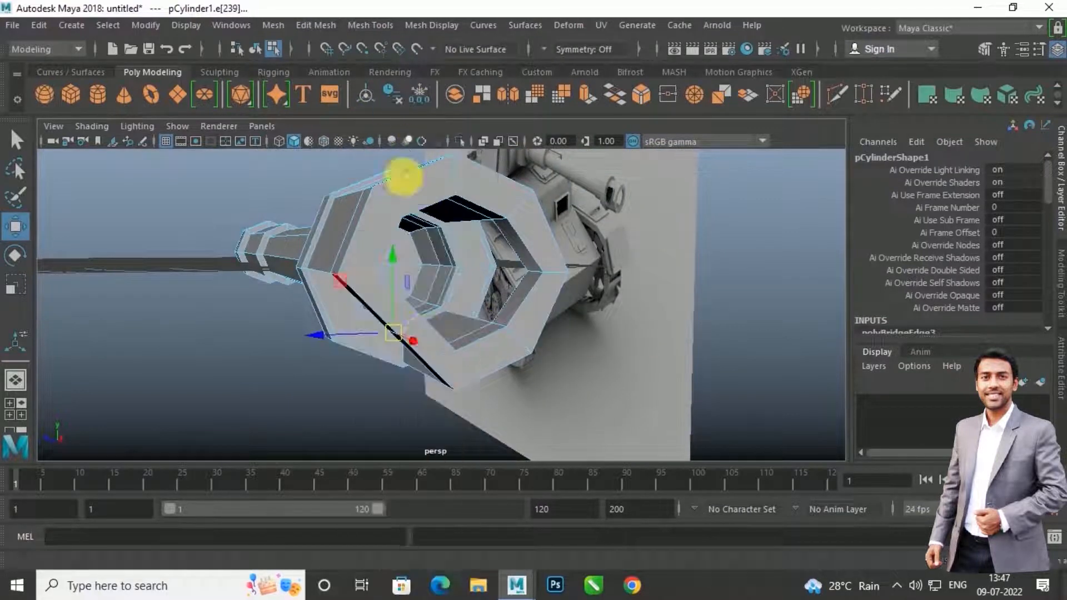
left_click(425, 326)
left_click_drag(432, 359, 401, 363, "alt")
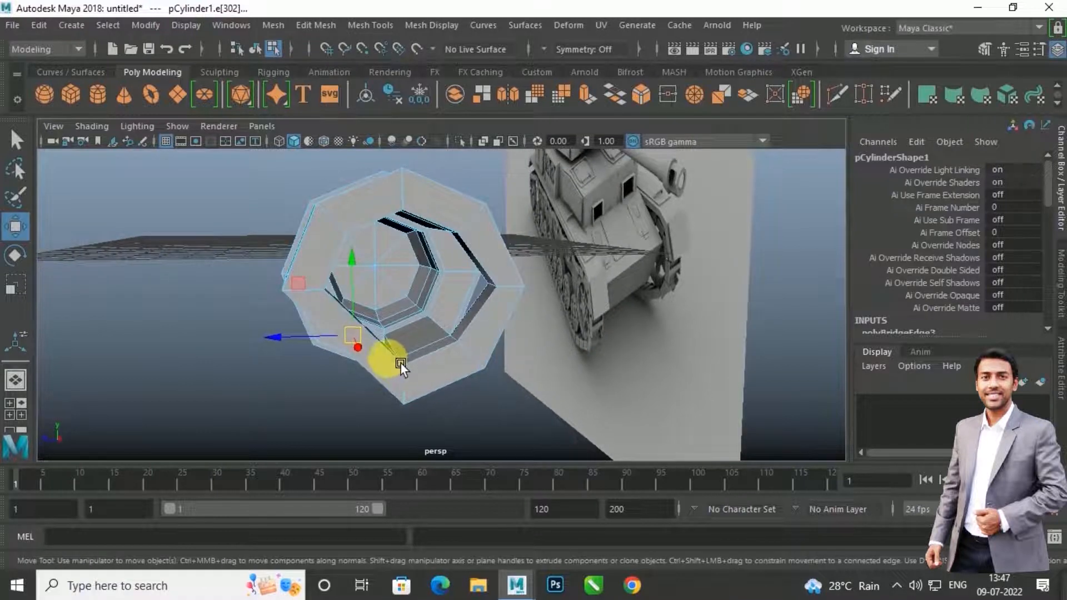
key("space")
key("space")
scroll(466, 318, "up", 5)
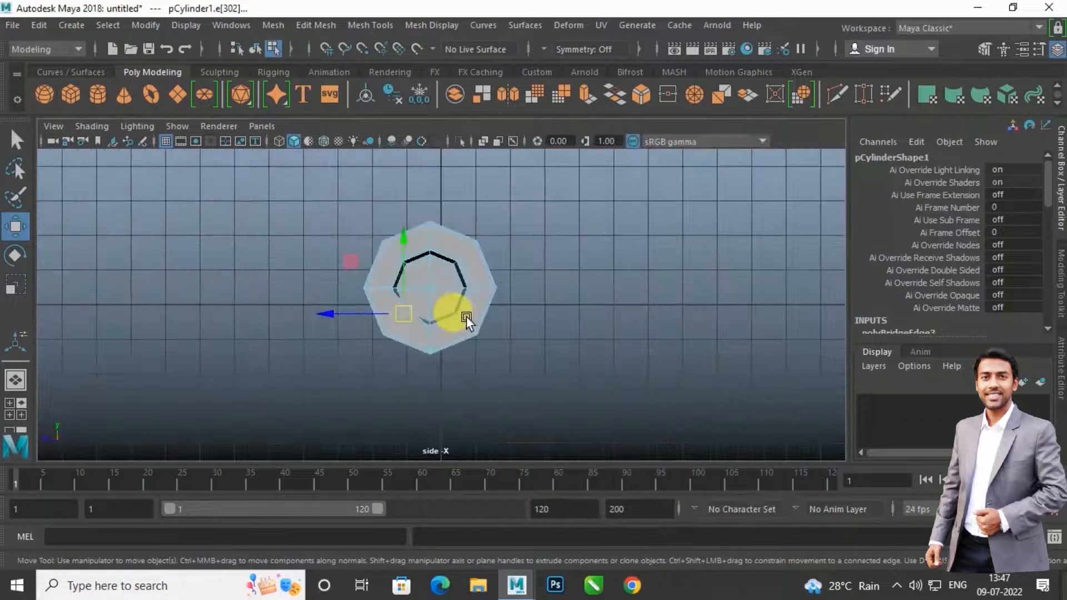
middle_click_drag(472, 317, 473, 332, "alt")
left_click_drag(388, 343, 372, 361)
Step: Adjust the bridge's lower corner vertex and the ring's inner side vertex in the side view to even out the octagon
scroll(347, 378, "up", 3)
scroll(348, 378, "up", 2)
right_click_drag(376, 363, 296, 196)
left_click(369, 359)
left_click_drag(369, 359, 386, 341)
middle_click_drag(620, 338, 520, 410, "alt")
left_click(605, 298)
left_click_drag(605, 299, 567, 298)
Step: Try to move the muzzle's outer side vertex inward in the side view
left_click(677, 303)
left_click_drag(676, 303, 615, 316)
key("ctrl+z")
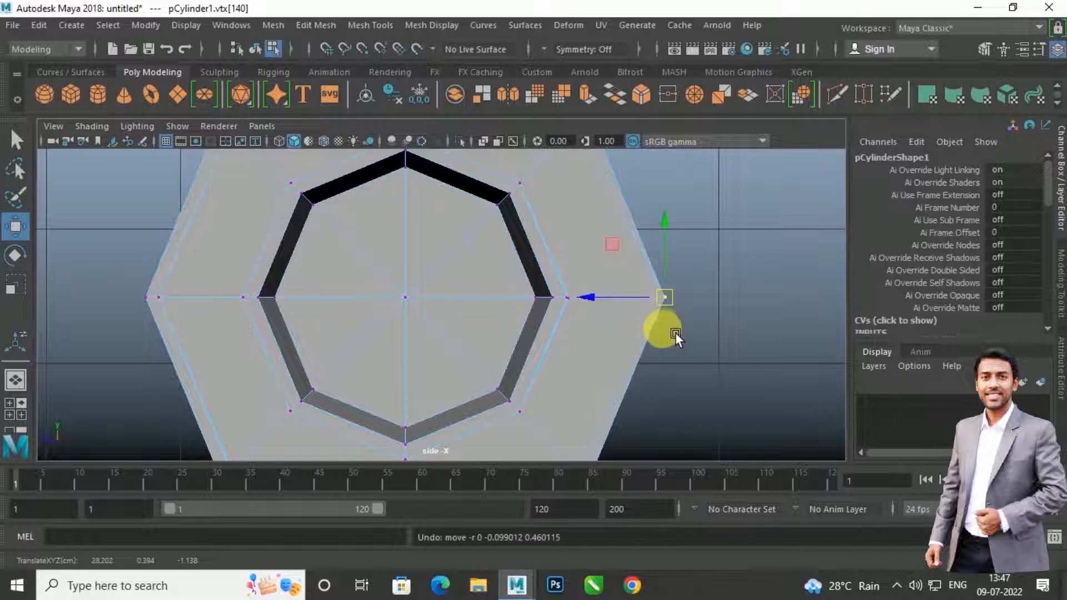
Step: Add the neighbouring vertex to the muzzle ring's side vertex selection and nudge the vertices into line
key("space")
left_click_drag(652, 273, 551, 241, "alt")
left_click(615, 253, "shift")
left_click_drag(616, 253, 631, 305, "alt")
left_click_drag(762, 397, 759, 395)
left_click_drag(704, 223, 749, 238, "alt")
key("space")
Step: Return the barrel to object mode and inspect it with smooth preview on, finishing with the preview off
left_click_drag(674, 245, 522, 350, "alt")
right_click_drag(522, 351, 597, 123)
left_click_drag(601, 313, 583, 372, "alt")
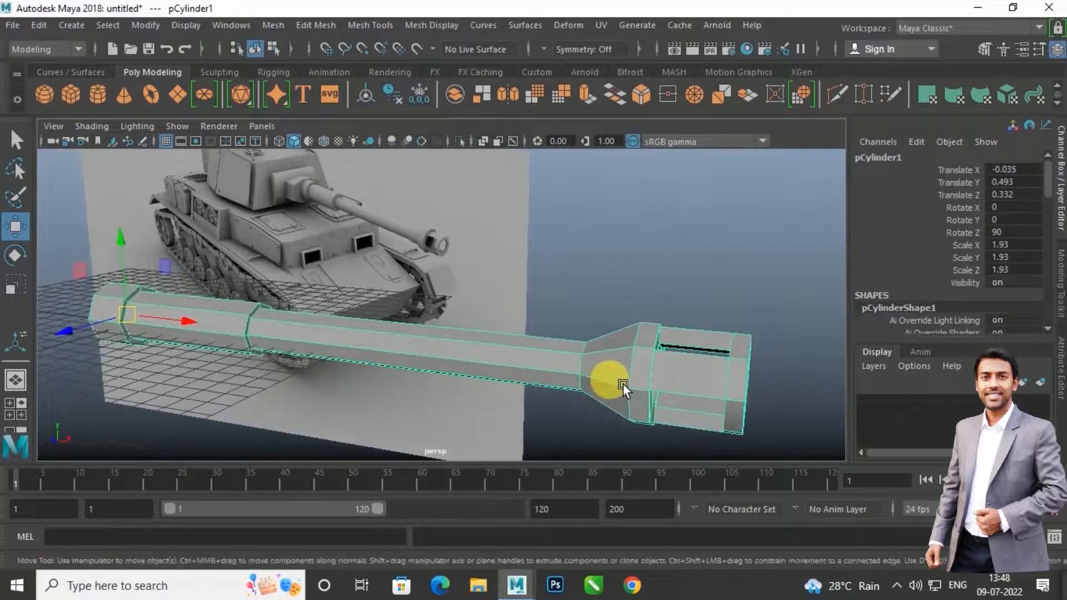
right_click_drag(622, 383, 596, 349, "alt")
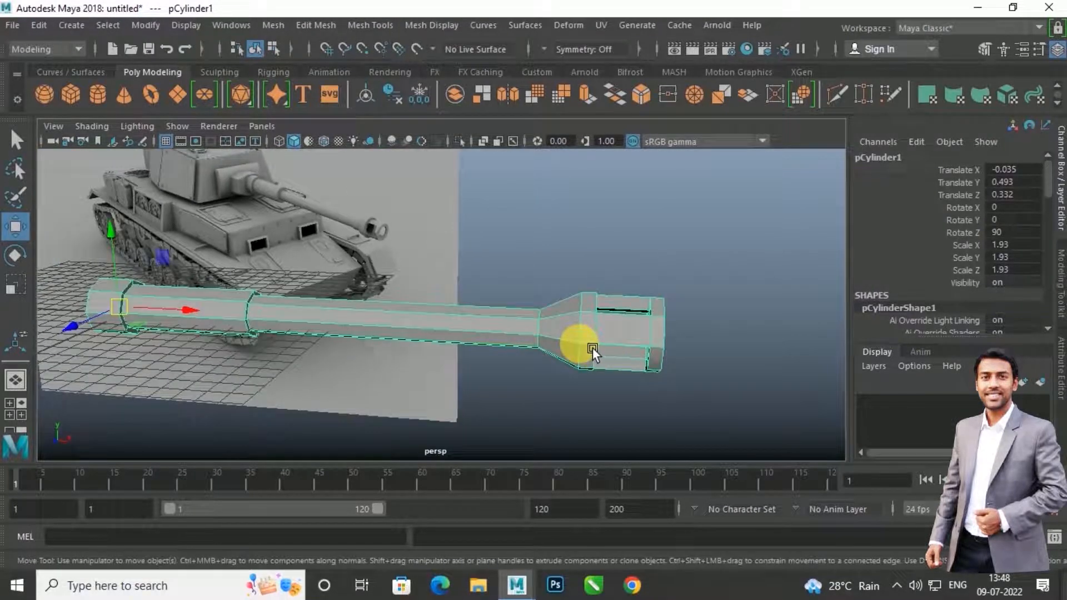
key("1")
key("3")
left_click(570, 284)
left_click_drag(586, 324, 475, 346, "alt")
left_click(561, 341)
key("1")
Step: Select the edge loop where the barrel meets the muzzle cone and scale it up slightly
left_click(371, 25)
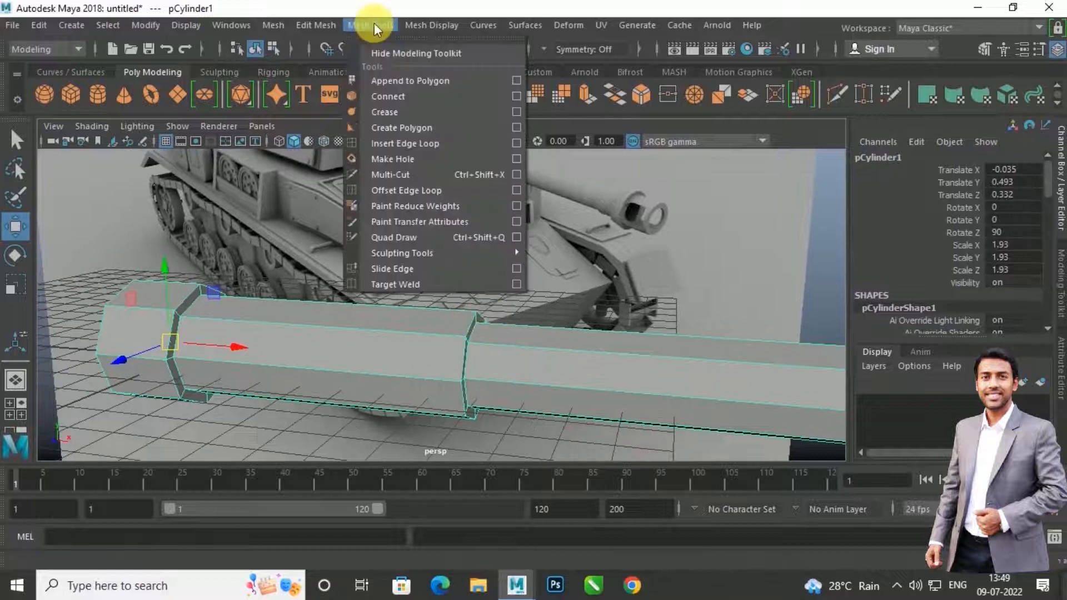
left_click_drag(611, 289, 539, 363, "alt")
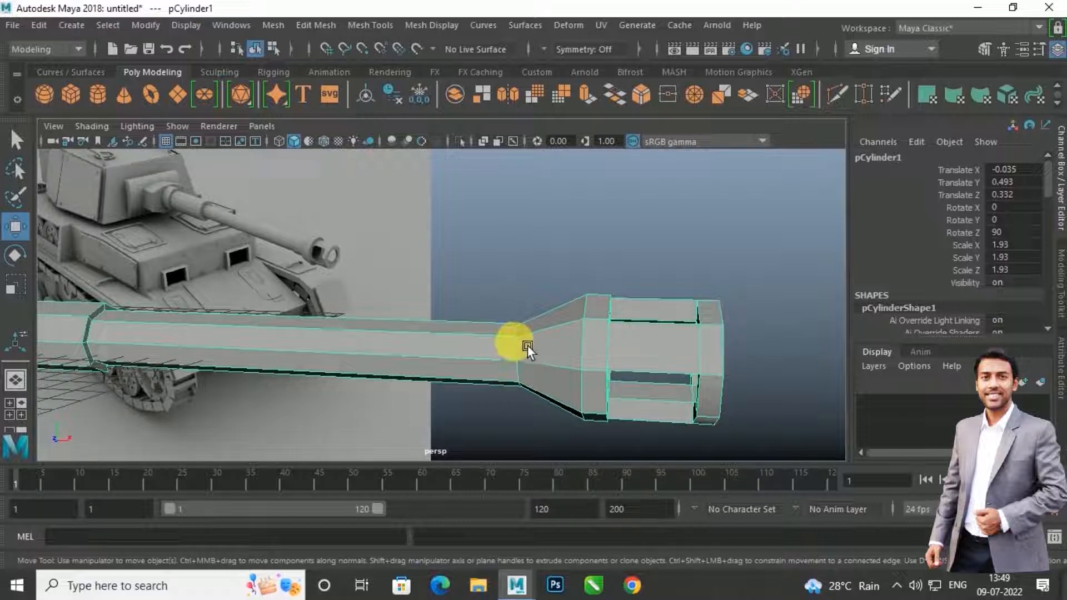
right_click_drag(531, 351, 514, 95)
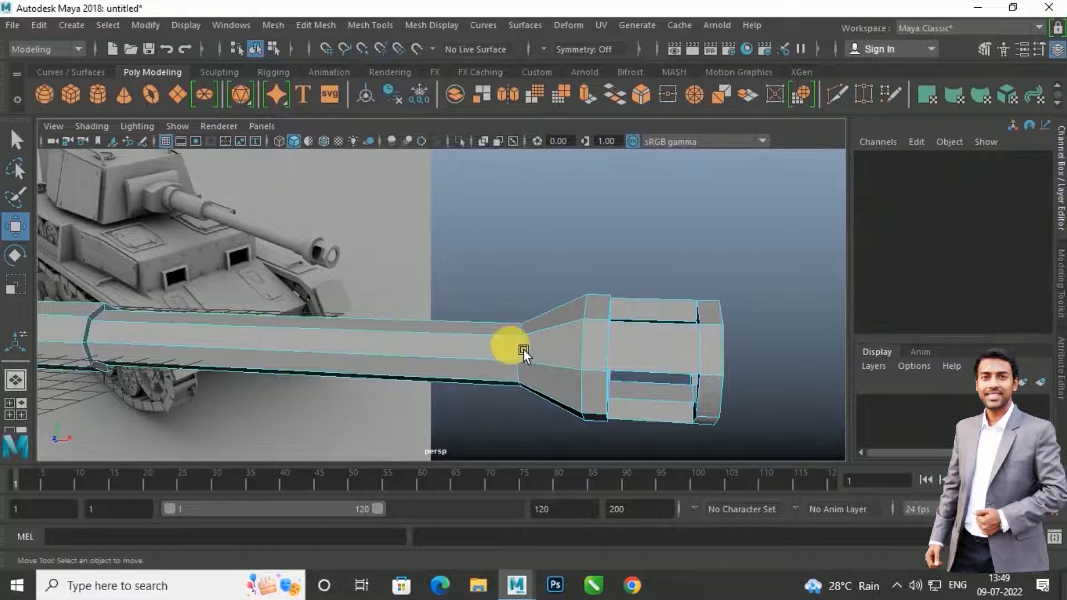
double_click(531, 354)
key("r")
mouse_move(541, 341)
left_mouse_down()
mouse_move(544, 354)
mouse_move(556, 340)
left_mouse_up()
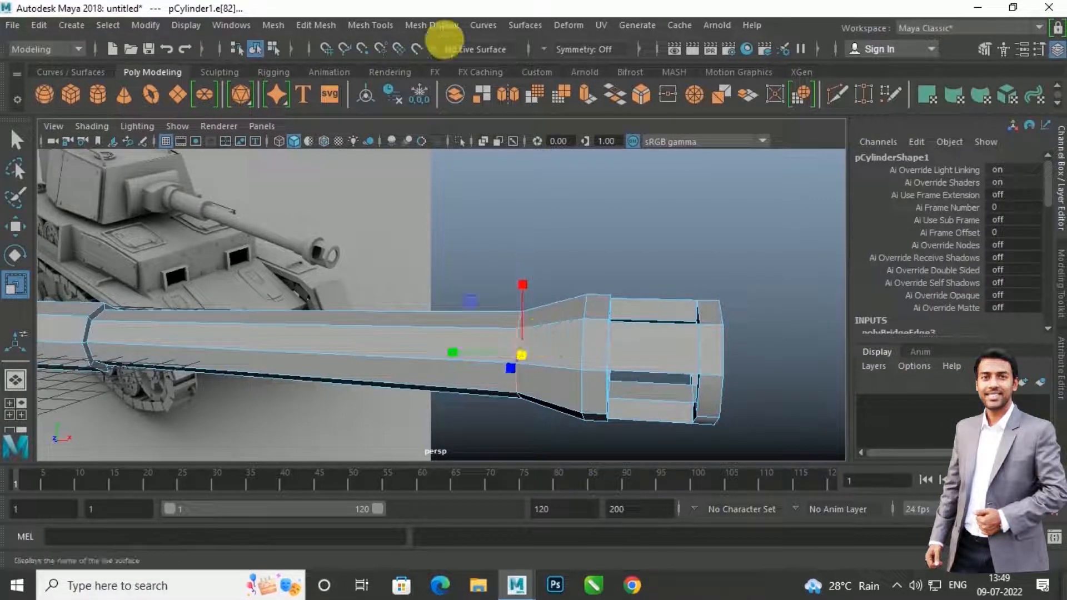
Step: Insert an edge loop on the barrel just behind the muzzle cone
left_click(373, 24)
left_click(431, 146)
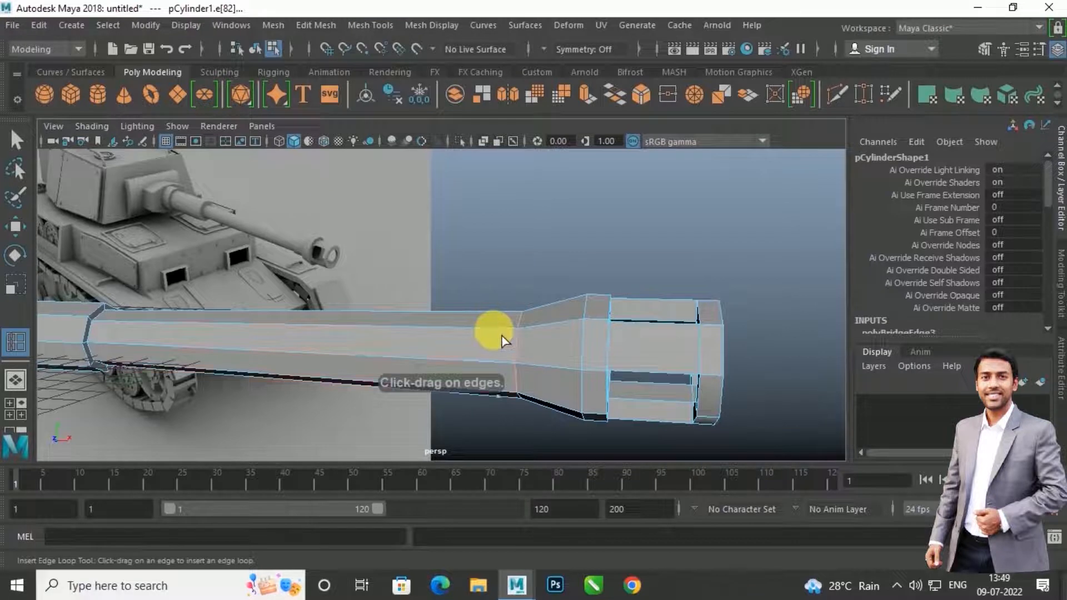
left_click_drag(502, 340, 552, 375)
Step: Try to scale the new edge loop down and move it towards the muzzle cone
key("r")
left_click_drag(509, 346, 483, 366)
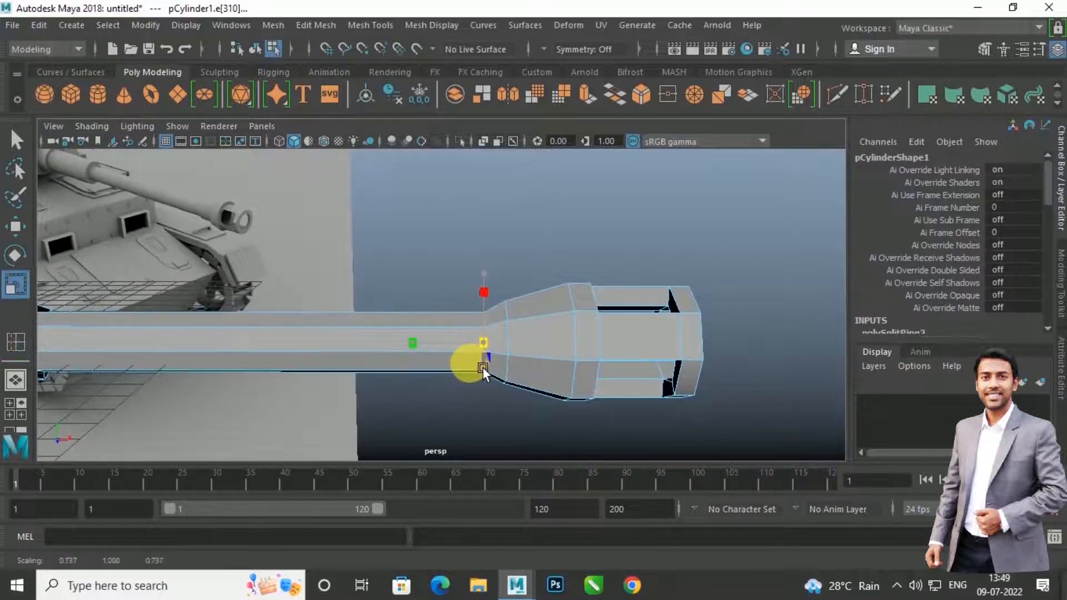
key("w")
left_click_drag(574, 347, 608, 376)
left_click_drag(523, 375, 523, 370, "alt")
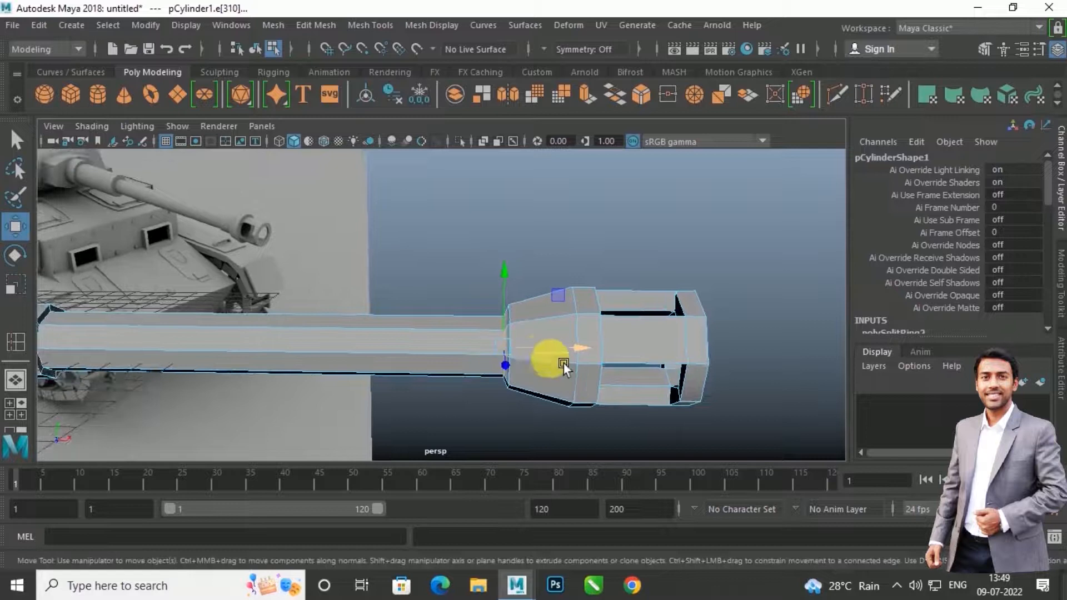
left_click_drag(588, 356, 581, 356)
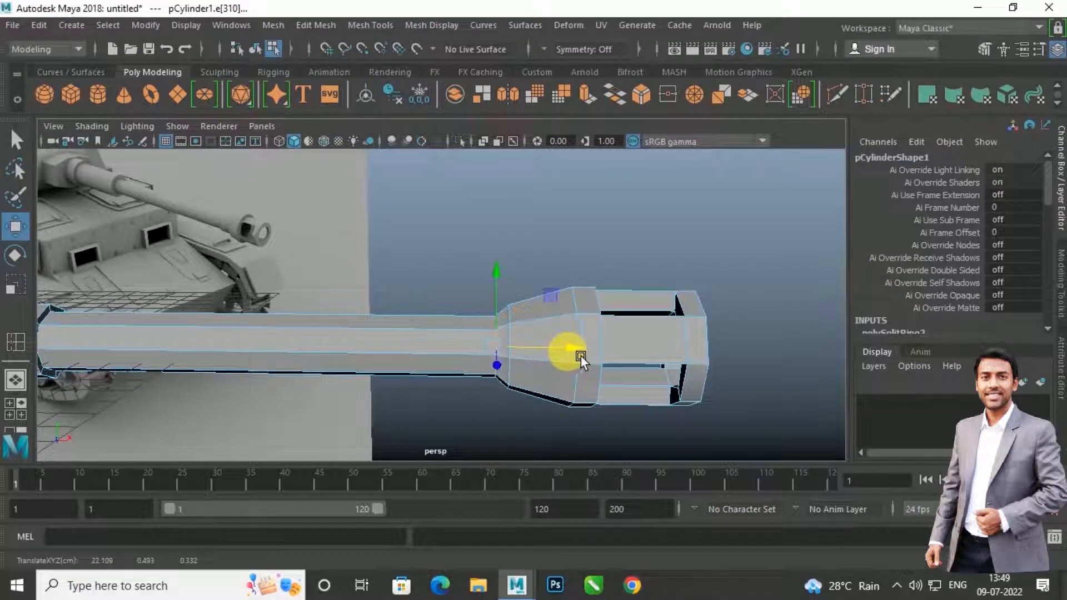
key("ctrl+z")
key("ctrl+z")
key("ctrl+z")
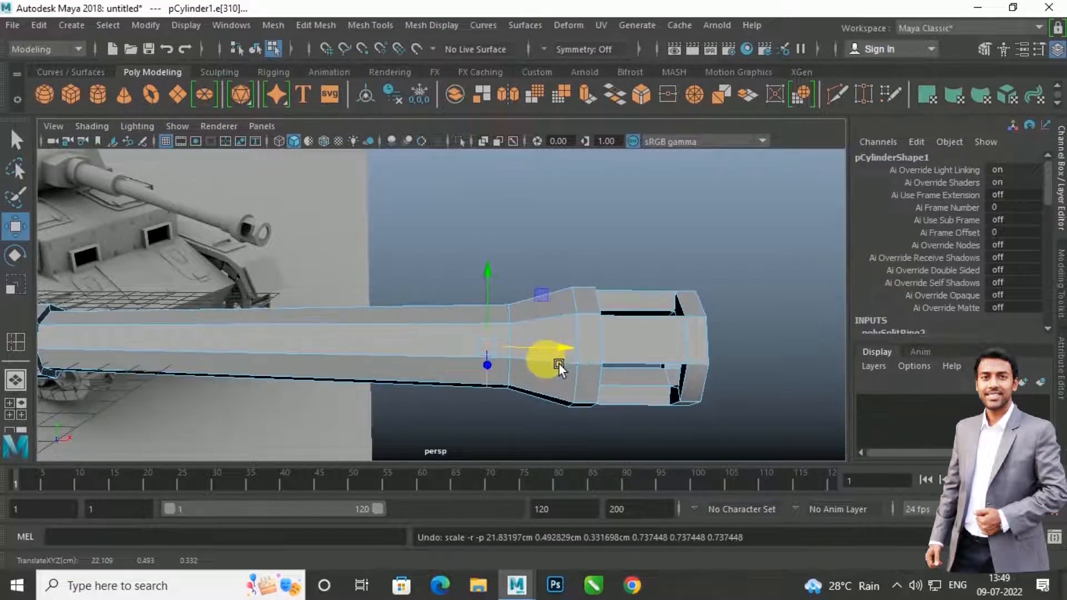
Step: Insert another edge loop behind it, scale it down and move it along the barrel to form a step behind the cone
left_click(370, 25)
left_click(424, 141)
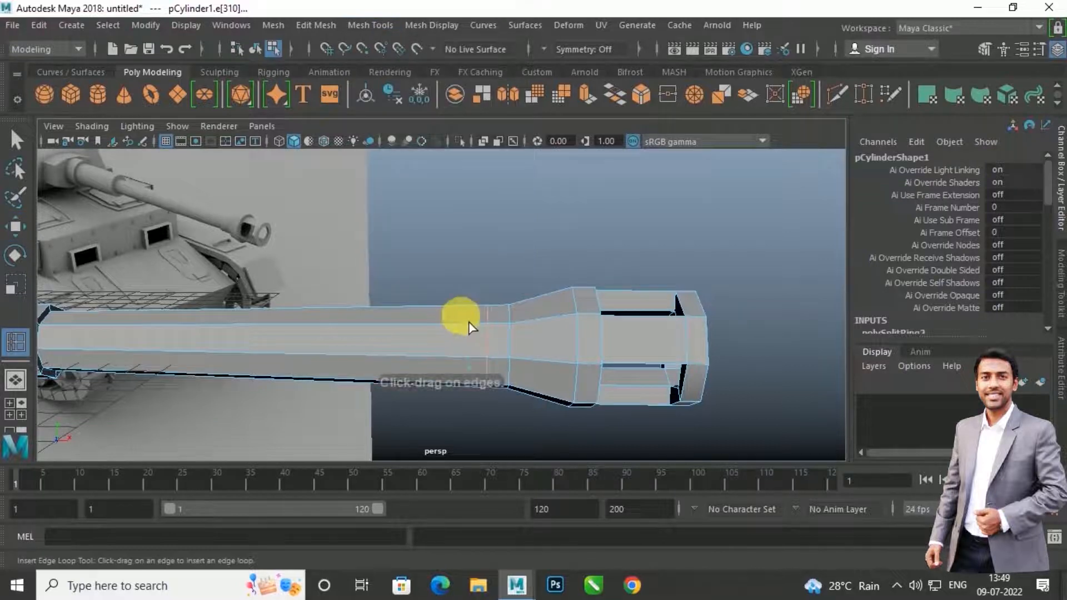
left_click_drag(481, 334, 470, 363)
key("r")
key("w")
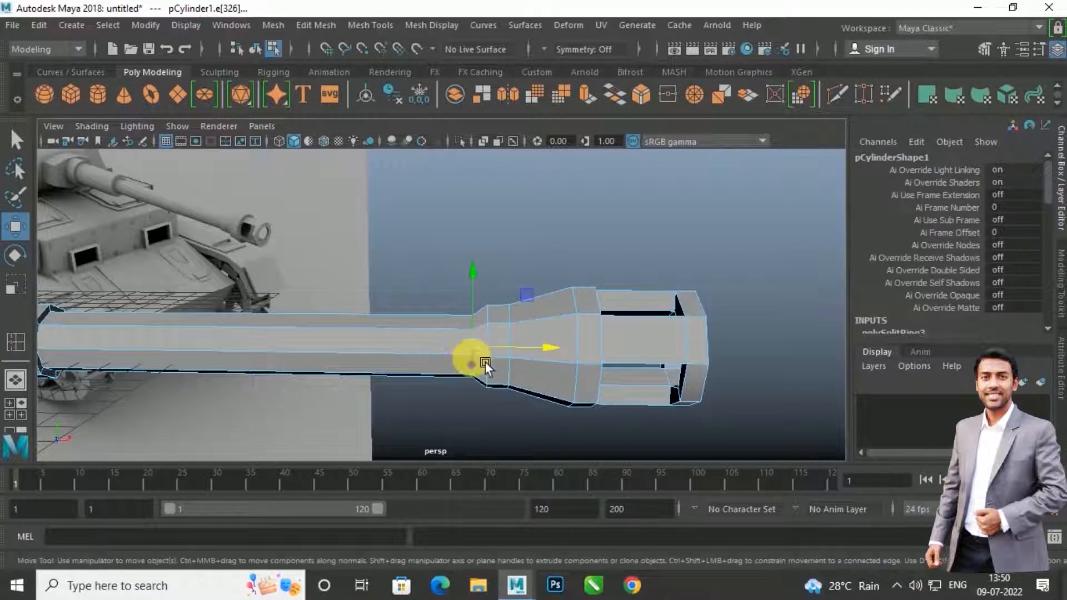
left_click_drag(566, 355, 429, 357)
double_click(529, 380)
key("r")
Step: Insert supporting edge loops around the step where the thin barrel meets the muzzle cone
left_click(370, 25)
left_click(381, 142)
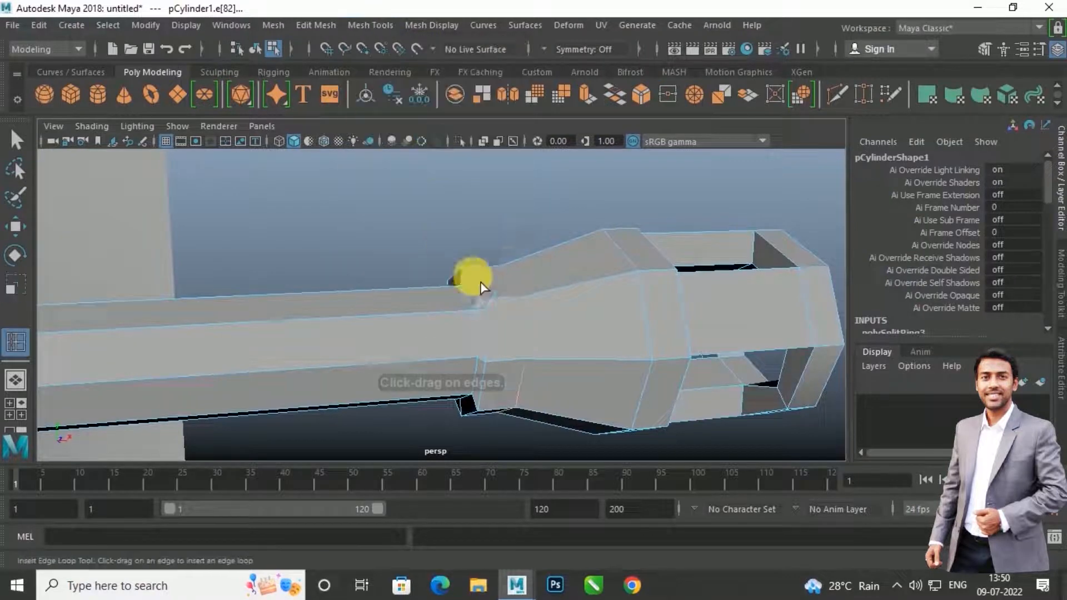
right_click_drag(458, 246, 506, 330, "alt")
left_click_drag(494, 330, 398, 279)
scroll(404, 324, "up", 4)
left_click_drag(398, 279, 415, 296, "alt")
scroll(405, 309, "down", 5)
scroll(409, 300, "up", 3)
Step: Insert supporting edge loops along the muzzle cone's collar and the rim where the prongs begin
left_click_drag(416, 296, 595, 376, "alt")
left_click(494, 305)
left_click(544, 304)
middle_click_drag(594, 375, 474, 329, "alt")
left_click_drag(474, 328, 456, 315, "alt")
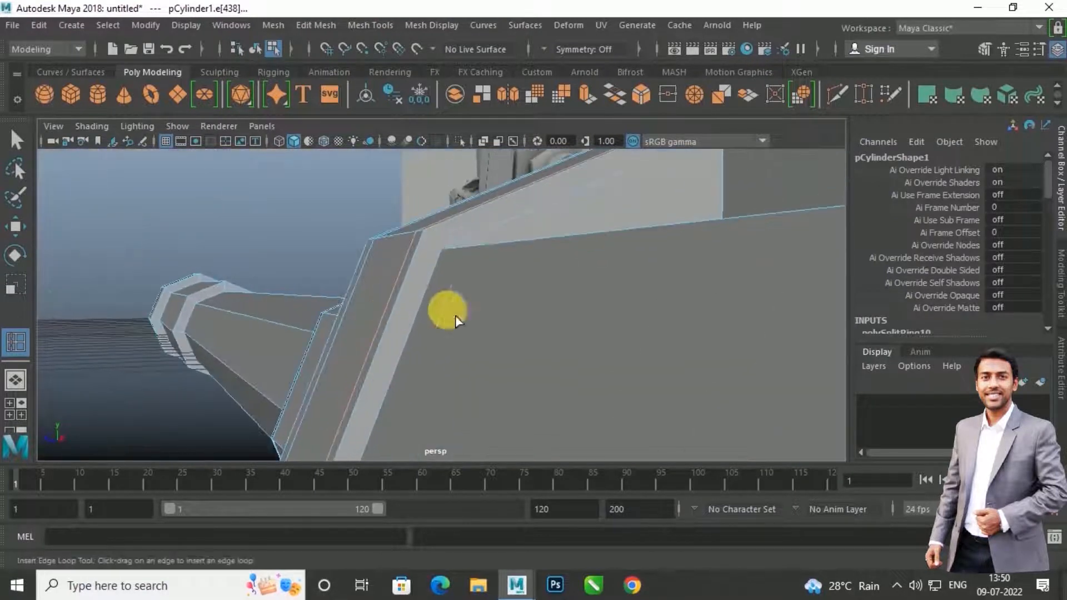
left_click(446, 251)
left_click_drag(450, 256, 509, 344, "alt")
left_click(385, 276)
Step: Insert supporting edge loops on both sides of the front muzzle ring's edge and along its outer and inner rims
left_click(544, 341)
scroll(508, 343, "up", 5)
left_click(585, 341)
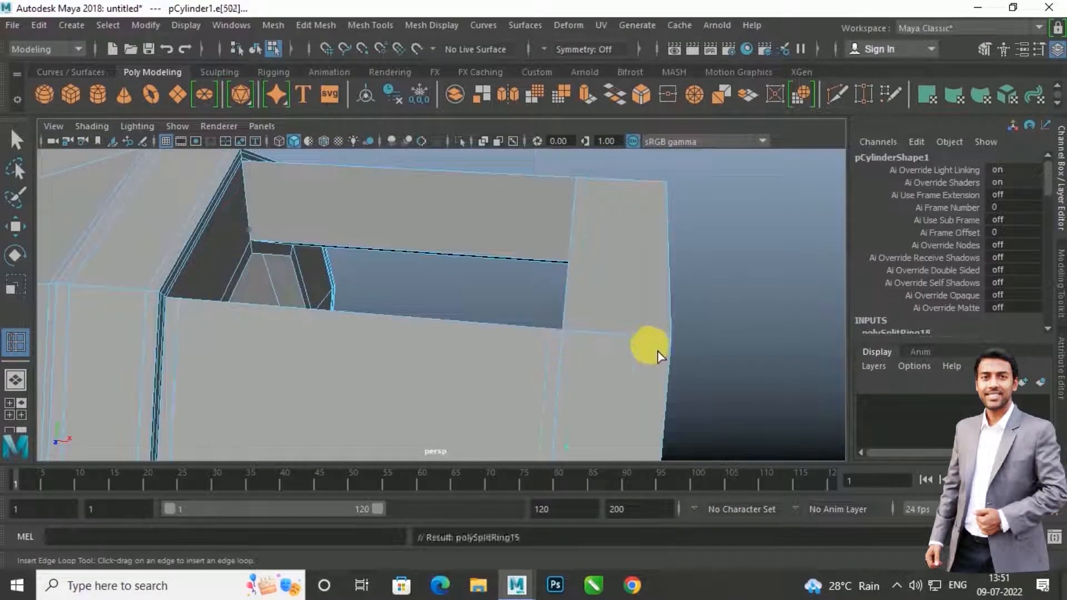
left_click(668, 344)
left_click_drag(696, 356, 460, 332, "alt")
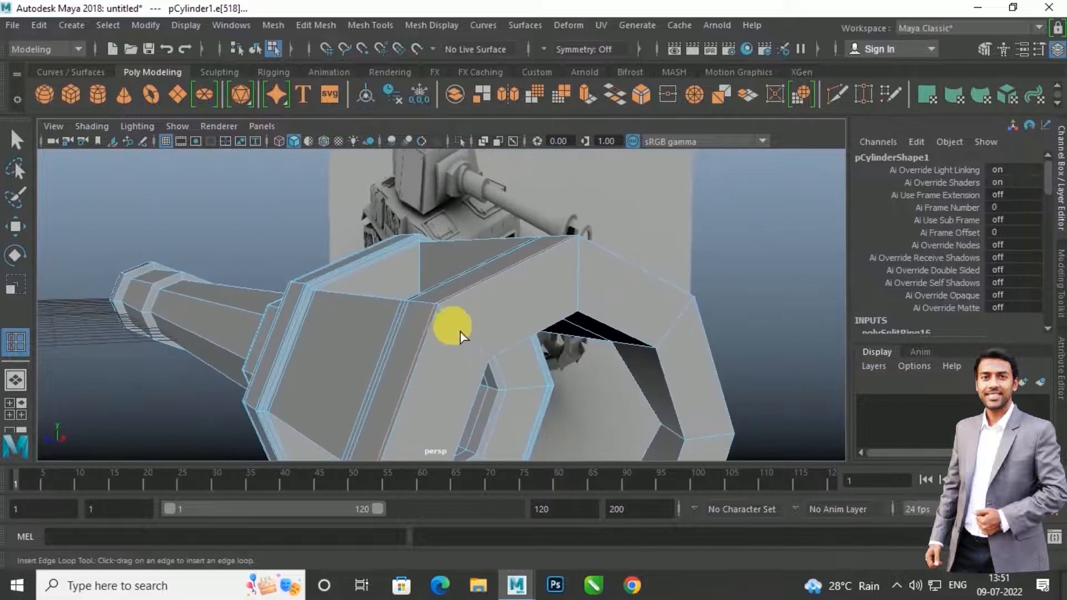
left_click(485, 351)
left_click(487, 351)
scroll(528, 364, "down", 3)
Step: Insert supporting edge loops near both ends of the muzzle's slots and prongs
left_click_drag(576, 377, 426, 393, "alt")
scroll(524, 383, "up", 3)
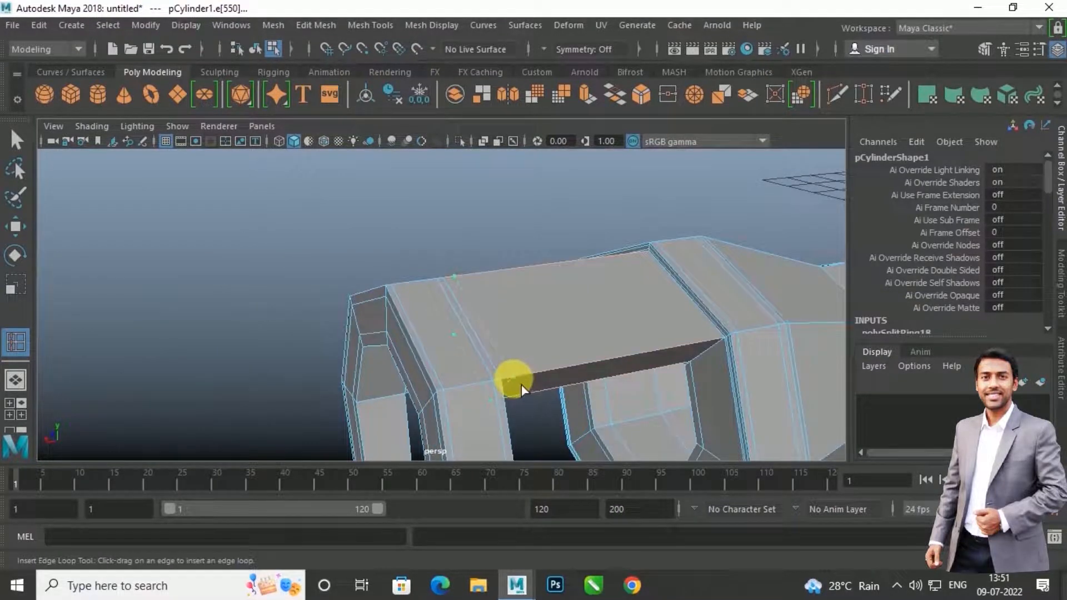
left_click(521, 384)
scroll(521, 384, "down", 3)
left_click_drag(540, 381, 541, 307, "alt")
left_click(552, 288)
left_click(554, 411)
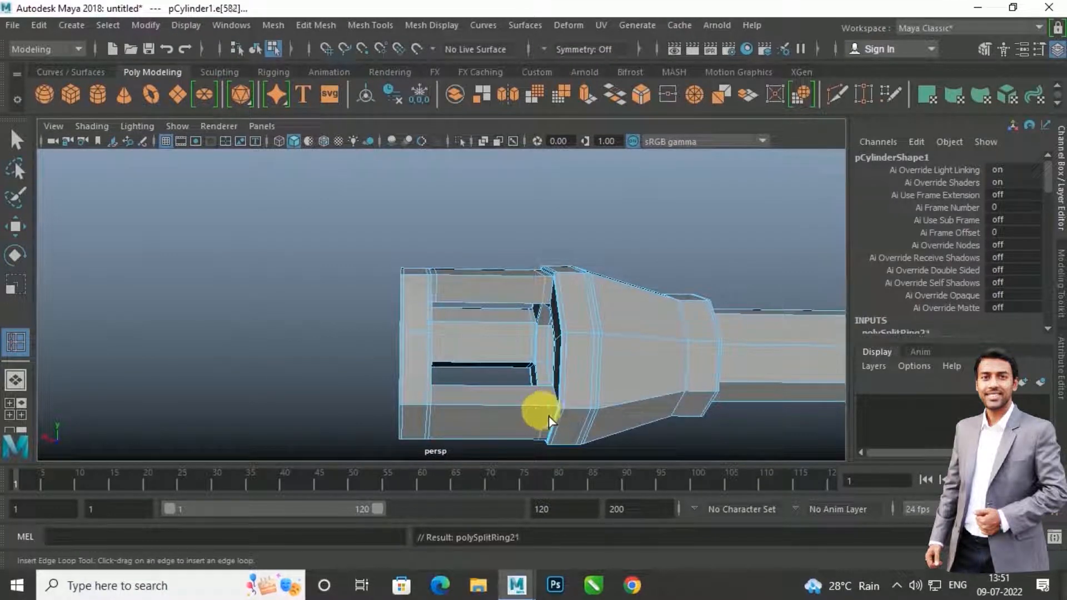
left_click(449, 413)
Step: Insert supporting edge loops on both sides of the step in the middle of the barrel
left_click_drag(441, 409, 612, 334, "alt")
scroll(367, 337, "up", 5)
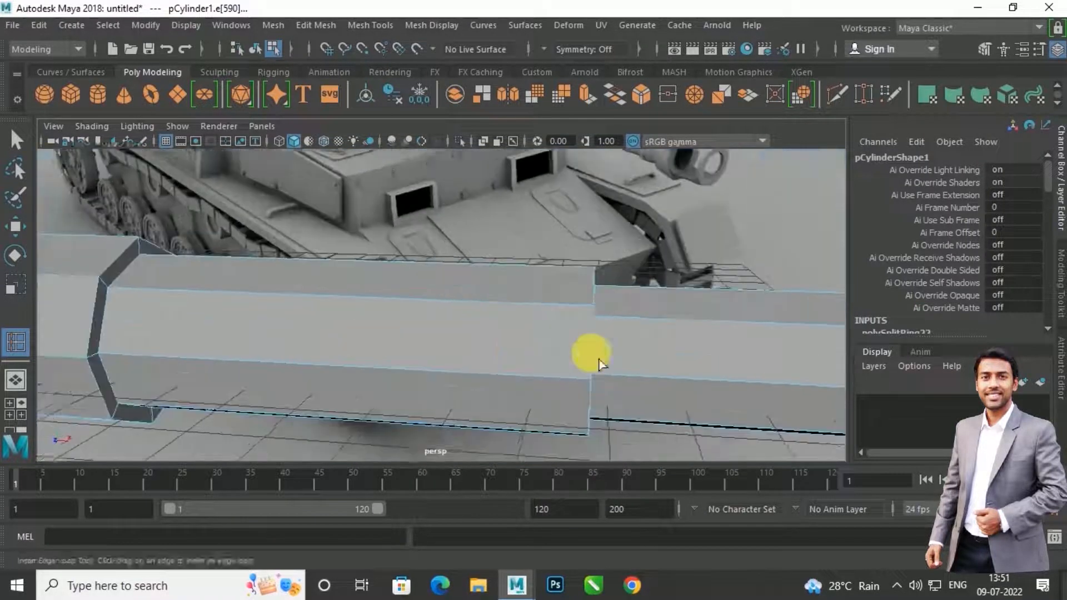
middle_click_drag(558, 337, 442, 335, "alt")
left_click_drag(496, 338, 505, 364, "alt")
left_click(481, 350)
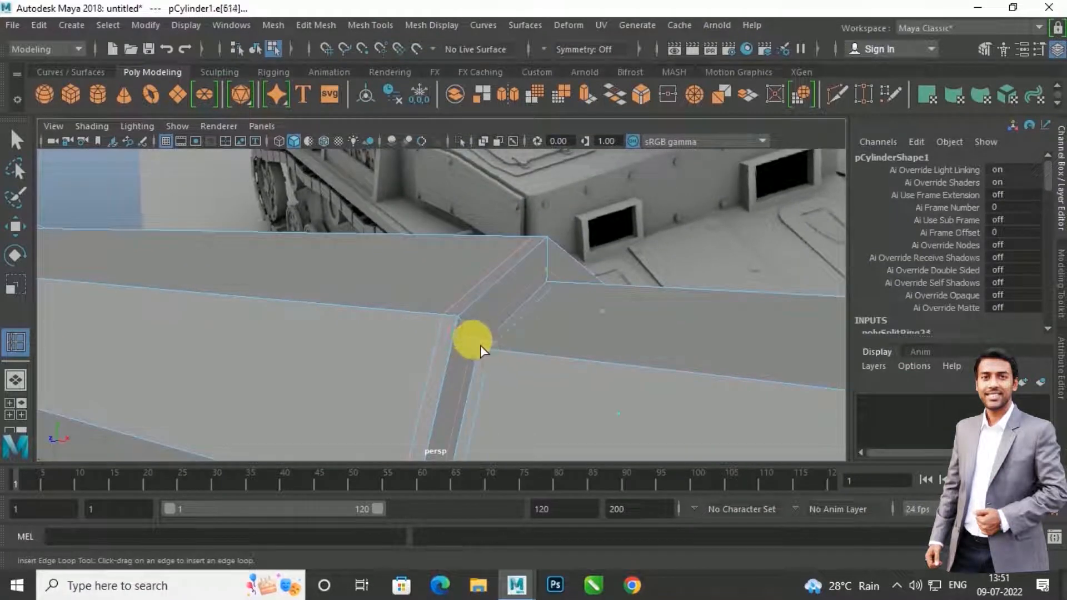
left_click(473, 329)
Step: Insert supporting edge loops on both sides of the step at the barrel's rear collar, undoing the misplaced loop
scroll(471, 330, "down", 8)
middle_click_drag(296, 329, 534, 350, "alt")
scroll(522, 361, "up", 5)
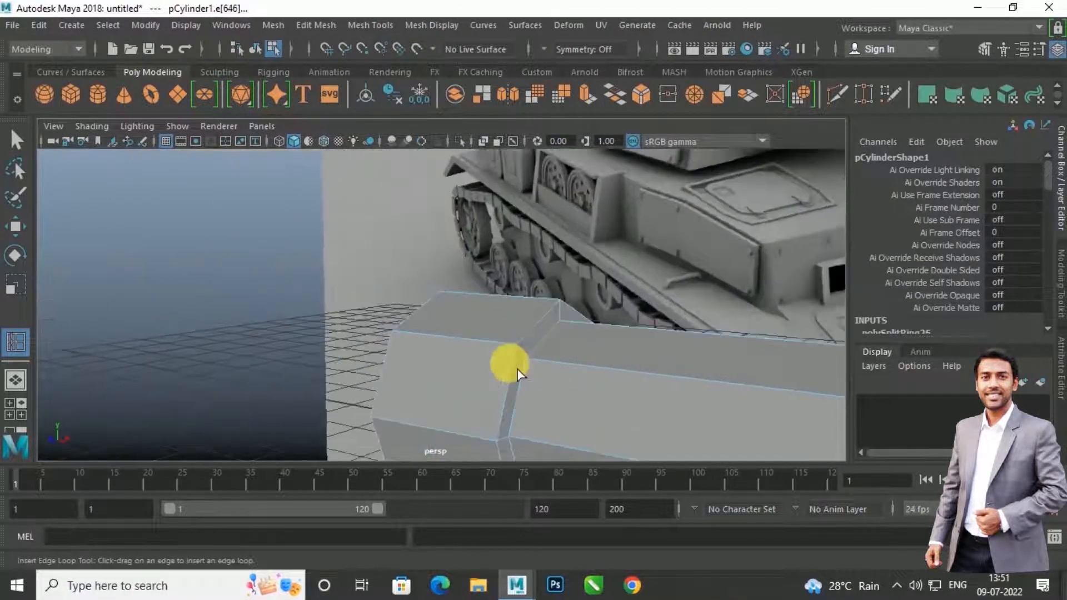
left_click_drag(517, 369, 446, 344, "alt")
left_click(515, 359)
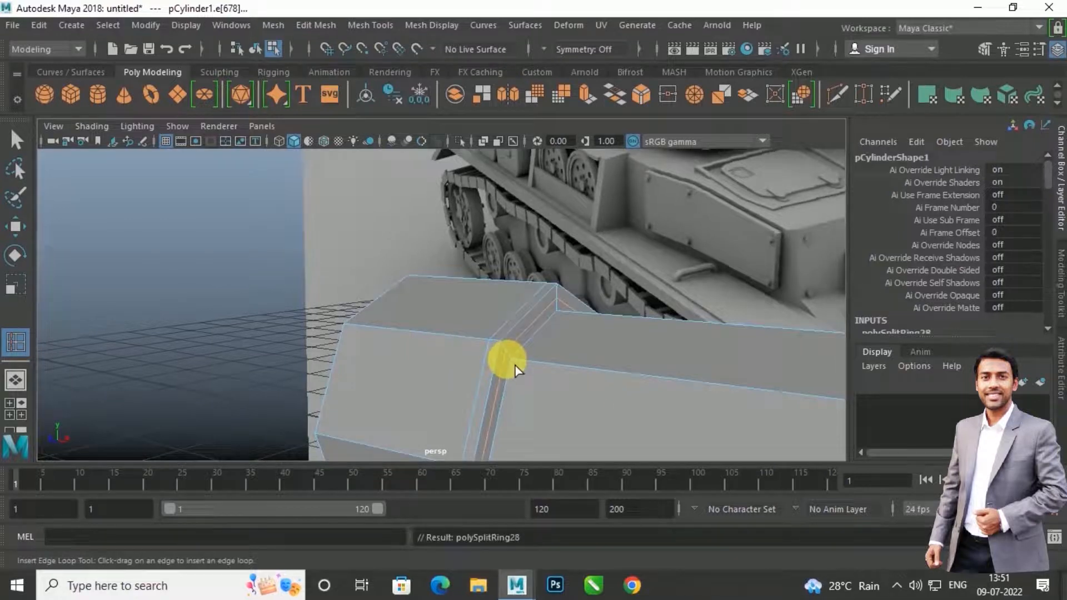
left_click_drag(510, 364, 346, 324, "alt")
key("ctrl+z")
scroll(443, 357, "up", 6)
scroll(606, 390, "down", 5)
left_click_drag(609, 389, 400, 342, "alt")
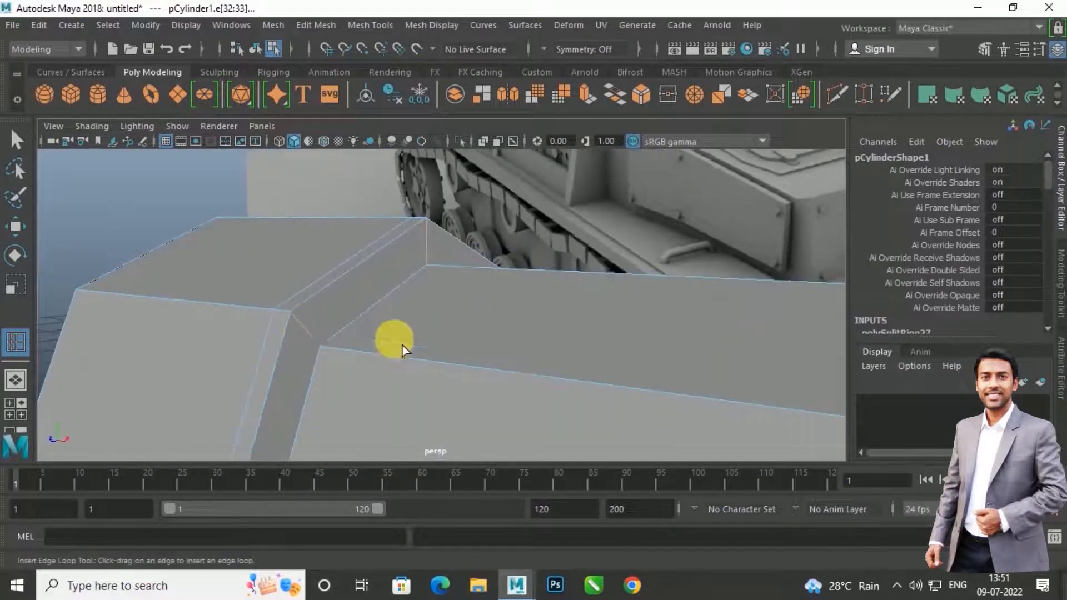
left_click(319, 343)
left_click(345, 356)
Step: Insert a supporting edge loop close to the barrel's rear end
scroll(358, 358, "down", 7)
left_click_drag(358, 360, 461, 373, "alt")
scroll(394, 368, "up", 5)
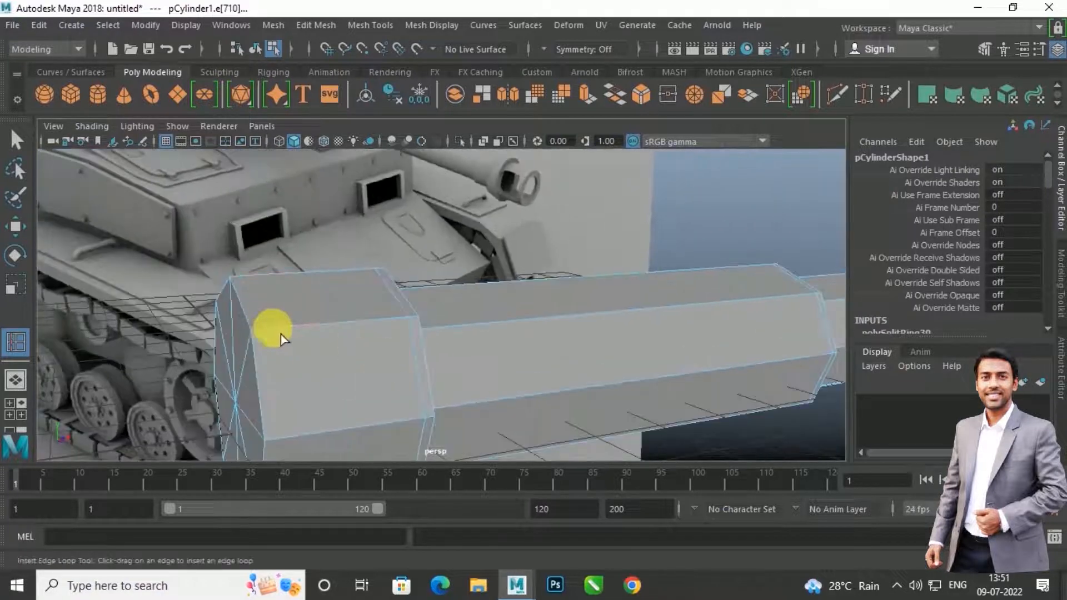
left_click(271, 336)
Step: Select the eight faces of the barrel's rear end cap and extrude them while scaling them inward
scroll(381, 362, "down", 6)
scroll(309, 358, "up", 5)
left_click_drag(309, 357, 393, 358, "alt")
key("w")
right_click_drag(402, 336, 391, 198)
left_click(402, 315)
left_click(420, 342, "shift")
left_click(420, 369, "shift")
left_click(395, 388, "shift")
left_click(354, 380, "shift")
key("r")
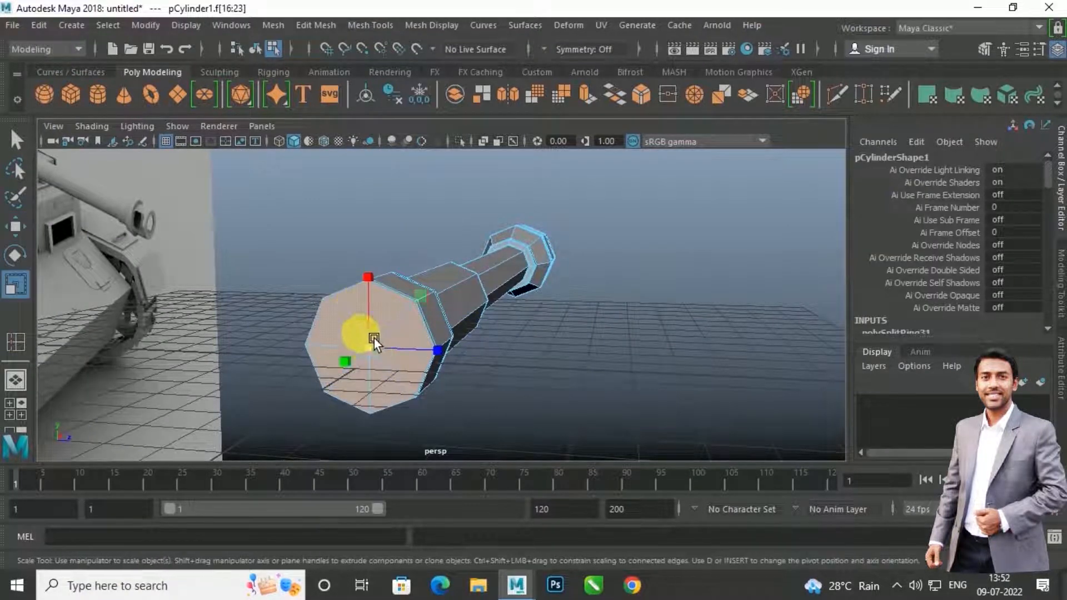
left_click_drag(377, 360, 366, 384, "shift")
Step: Return the barrel to object mode, turn on its smooth preview and clear the selection
right_click_drag(411, 305, 489, 284)
left_click(649, 262)
left_click(470, 311)
left_click_drag(470, 311, 374, 375, "alt")
key("3")
left_click(655, 330)
left_click_drag(655, 330, 495, 365, "alt")
scroll(688, 325, "up", 5)
key("w")
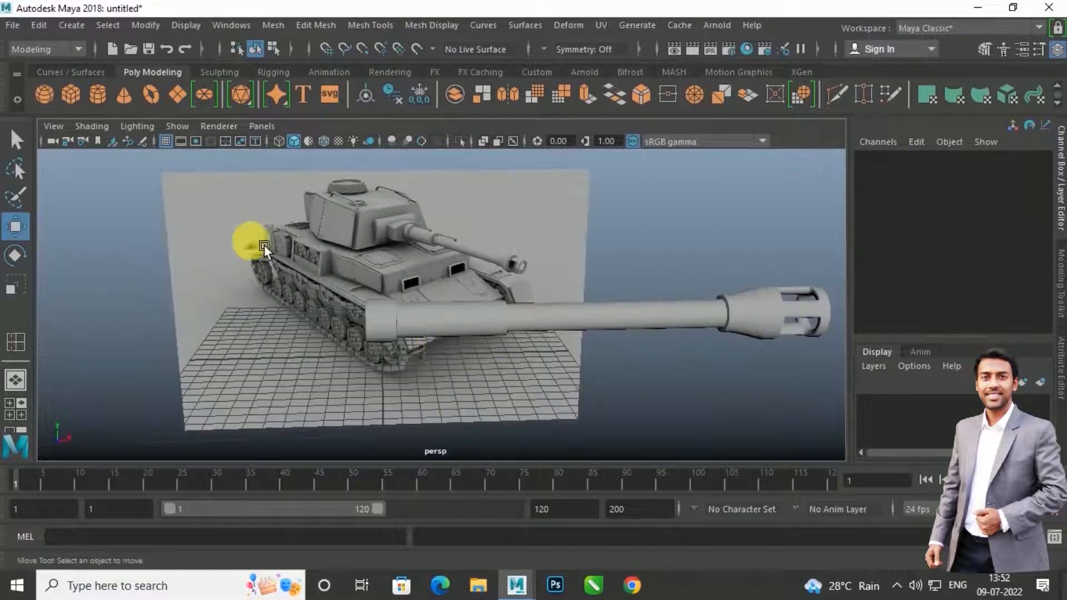
Step: Create a polygon cube beside the barrel, about 2.03 wide, 1.33 high and 5.94 deep
left_click(78, 99)
scroll(389, 364, "down", 5)
mouse_move(384, 359)
left_mouse_down("alt")
mouse_move(386, 384)
mouse_move(400, 367)
left_mouse_up("alt")
scroll(399, 367, "up", 3)
mouse_move(345, 402)
left_mouse_down()
mouse_move(363, 451)
mouse_move(355, 412)
left_mouse_up()
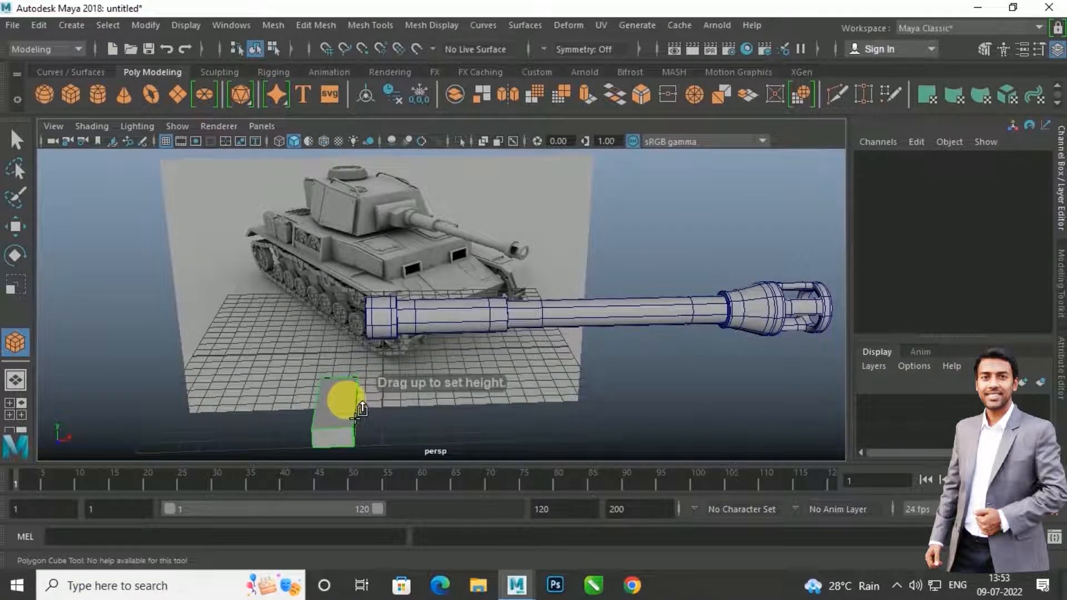
key("w")
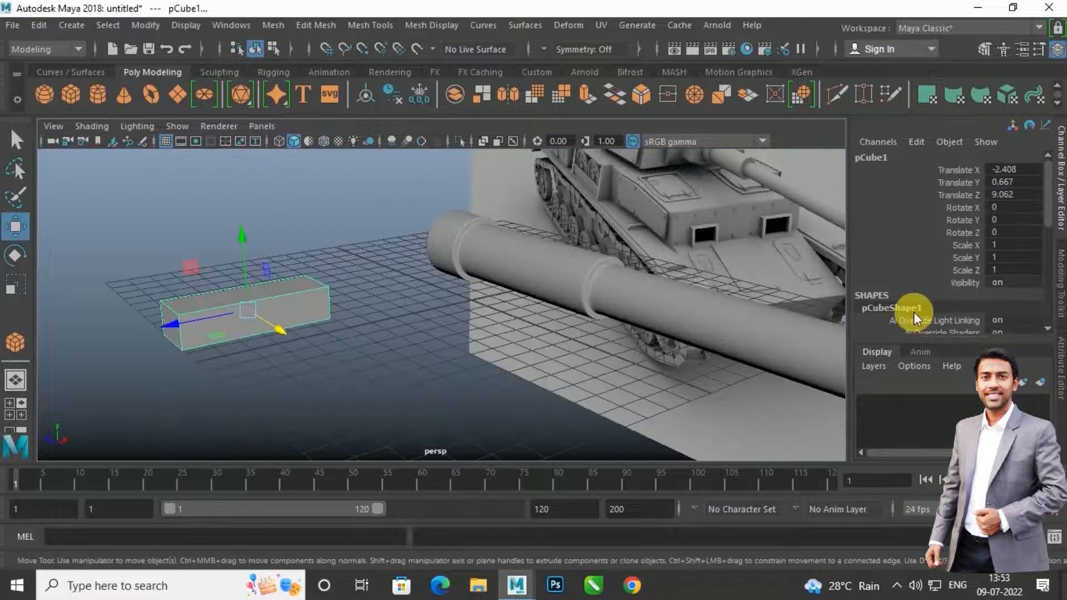
Step: Set the cube's width subdivisions to 2 and keep its height subdivisions at 1
scroll(913, 312, "down", 5)
left_click(936, 291)
middle_click_drag(476, 400, 488, 410)
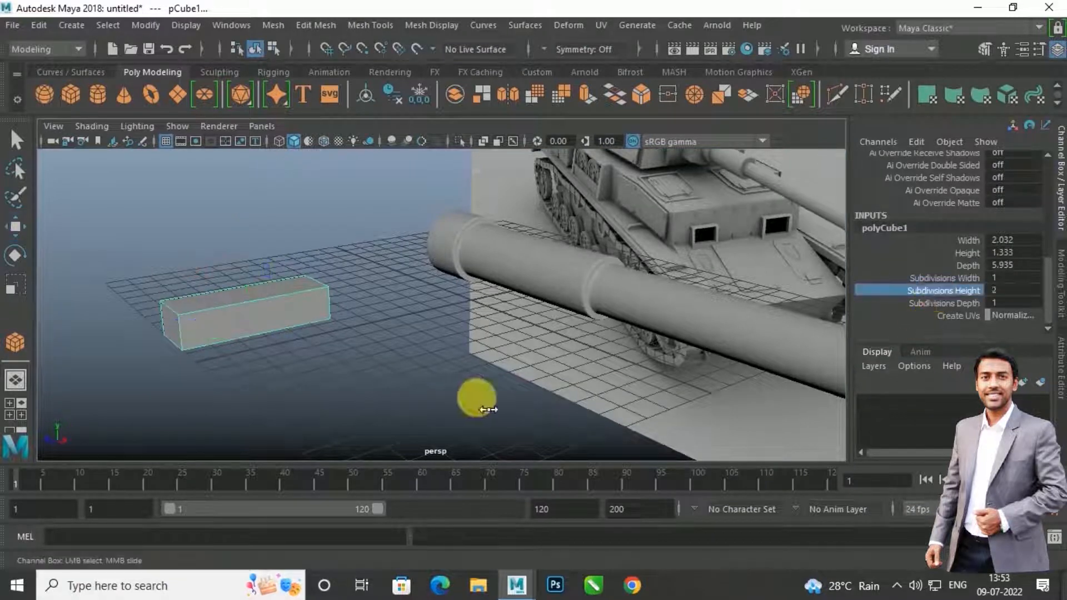
left_click(944, 278)
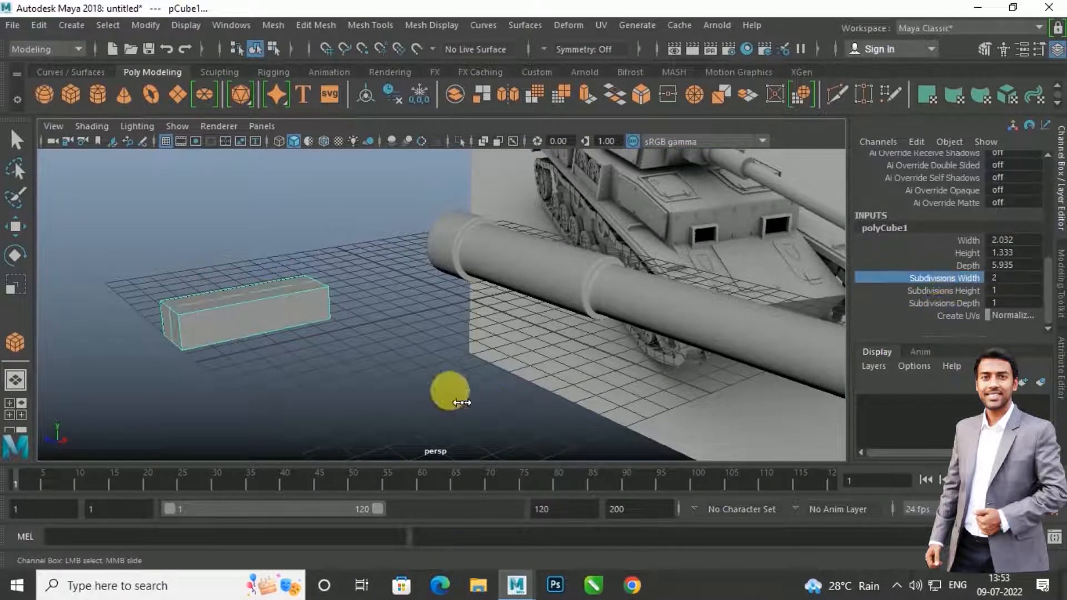
Step: Set the cube's width subdivisions to 1 and its depth subdivisions to 3
left_click(943, 302)
middle_click_drag(405, 405, 431, 413)
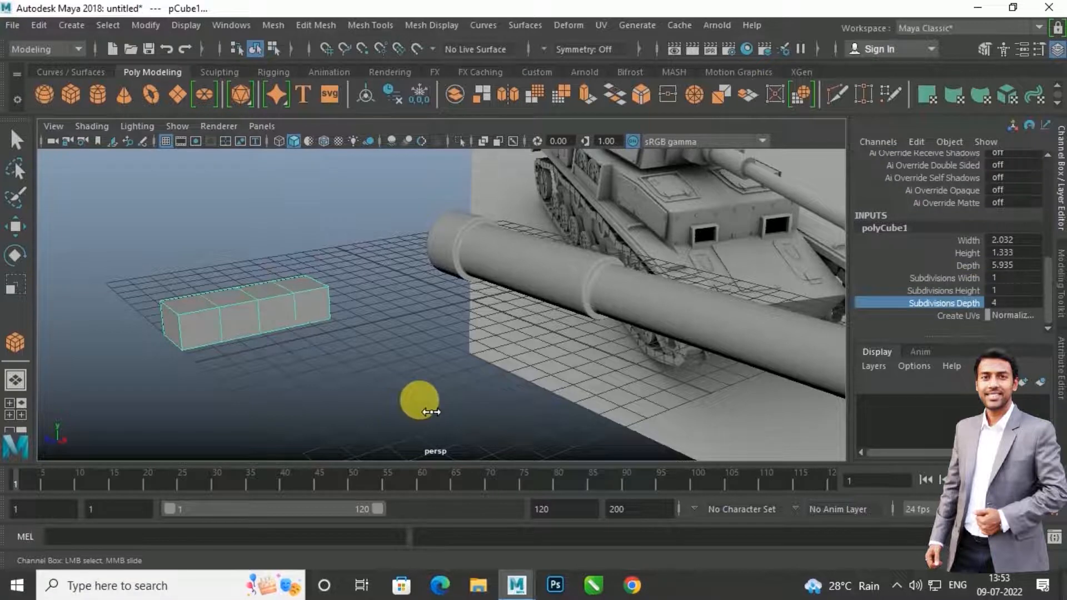
scroll(303, 342, "up", 3)
middle_click_drag(303, 342, 424, 393, "alt")
key("w")
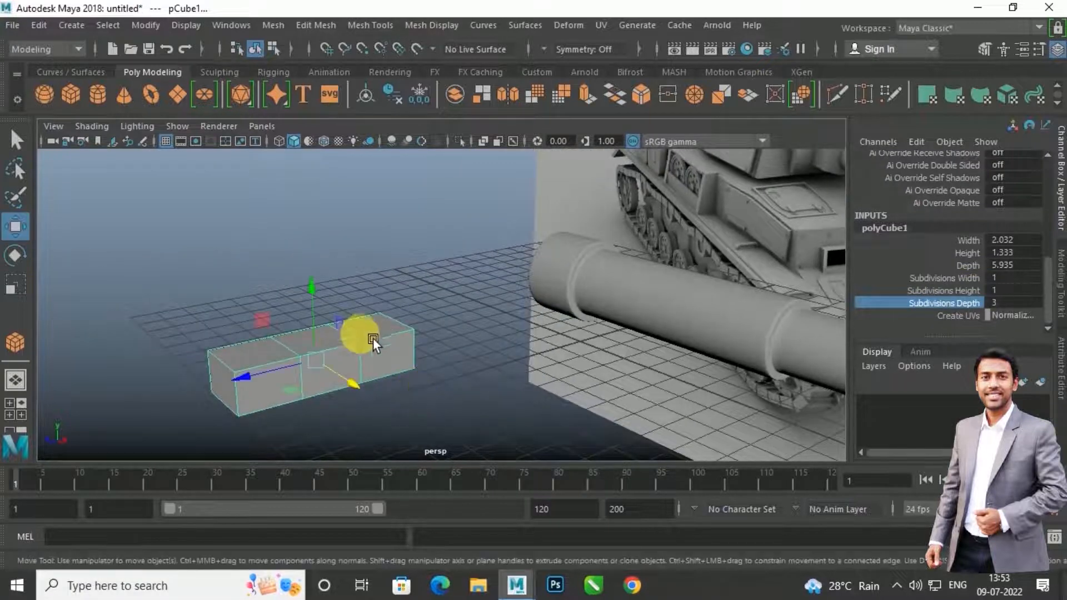
Step: Select the cube's inner cross edges and scale them along its length
right_click(359, 334)
left_click(359, 113)
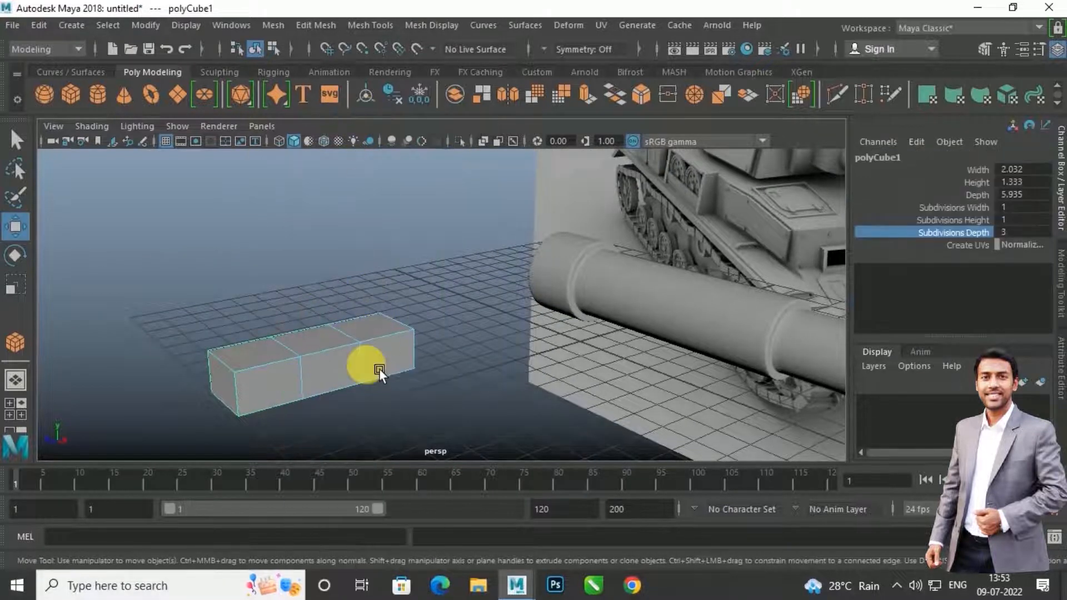
left_click(346, 388)
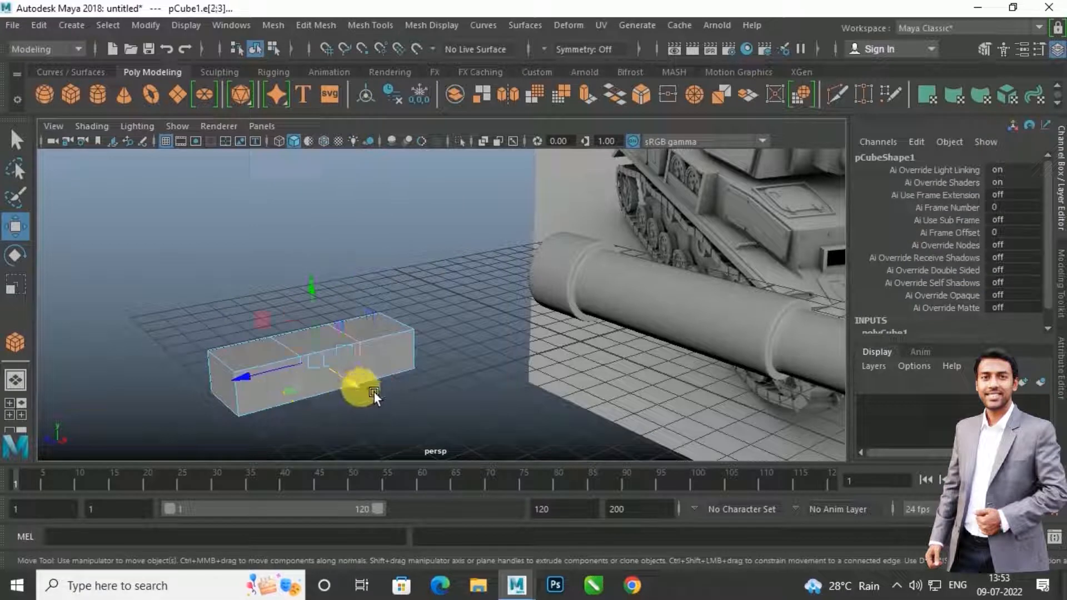
key("r")
left_click_drag(264, 382, 545, 331)
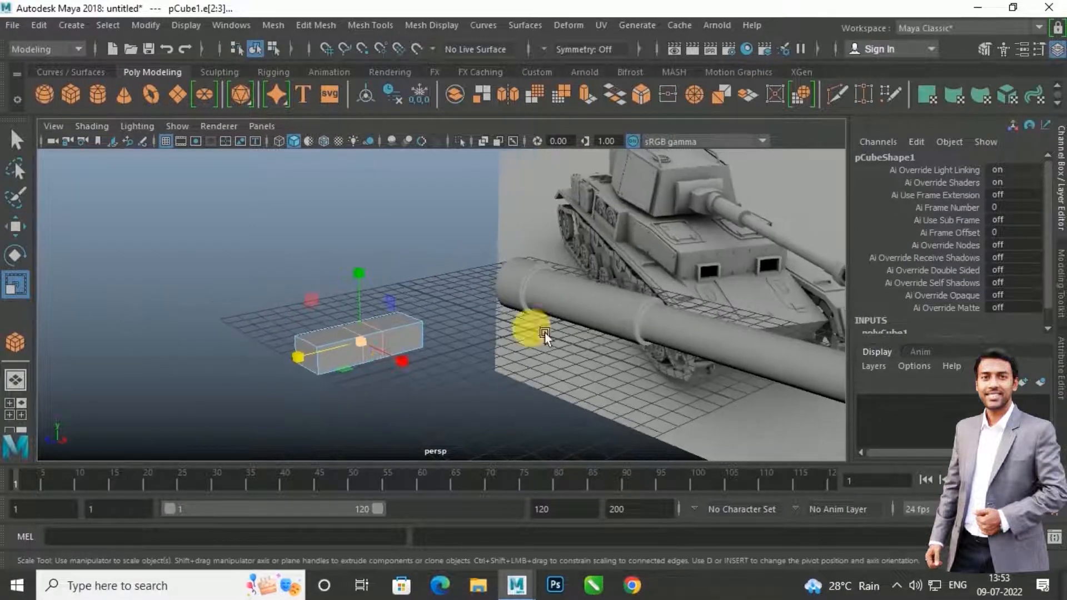
Step: Examine the gun mount block between the turret and the barrel on the reference image
left_click(709, 200)
key("f")
left_click_drag(596, 248, 447, 272, "alt")
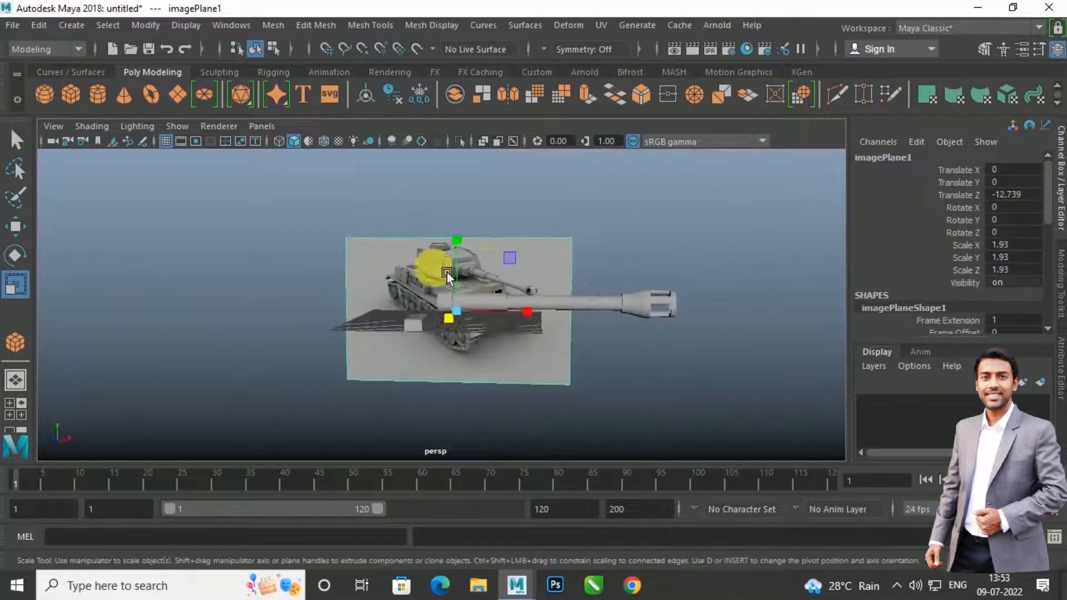
scroll(500, 234, "up", 7)
middle_click_drag(556, 194, 491, 314, "alt")
scroll(490, 315, "up", 4)
middle_click_drag(491, 250, 474, 311, "alt")
scroll(475, 311, "up", 2)
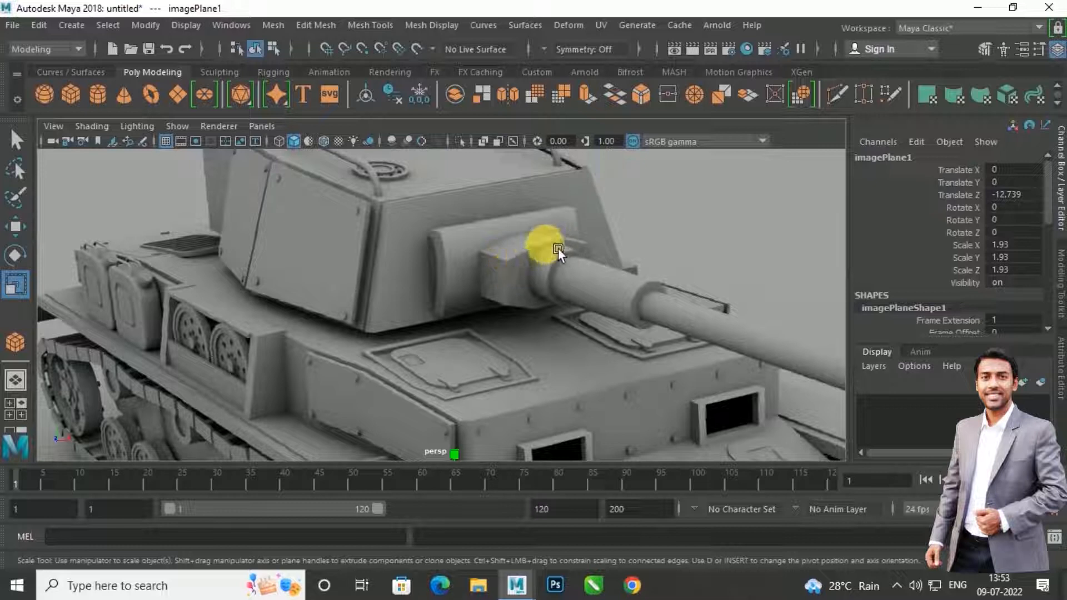
scroll(453, 331, "down", 10)
left_click_drag(453, 356, 383, 393, "alt")
Step: Reshape the cube into a hexagonal block with Scale Y 1.451 and place it at the barrel's rear end
left_click(373, 391)
scroll(412, 321, "up", 5)
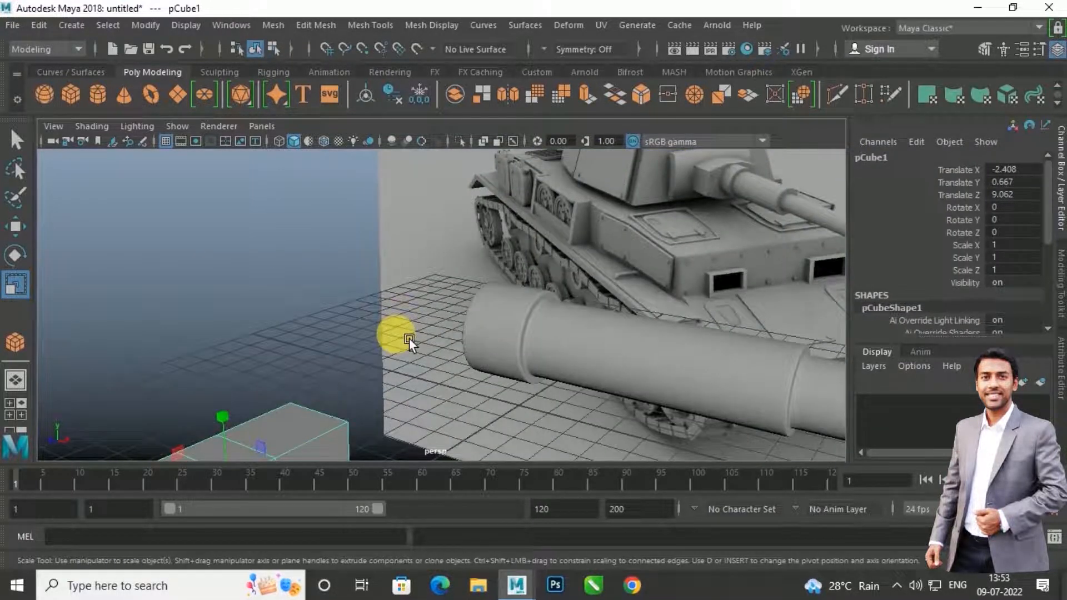
key("f")
left_click_drag(488, 338, 499, 269, "alt")
right_click_drag(486, 270, 406, 163)
left_click_drag(335, 181, 570, 397)
mouse_move(457, 241)
left_mouse_down()
mouse_move(462, 195)
mouse_move(545, 347)
mouse_move(562, 338)
mouse_move(514, 388)
mouse_move(519, 361)
mouse_move(502, 360)
left_mouse_up()
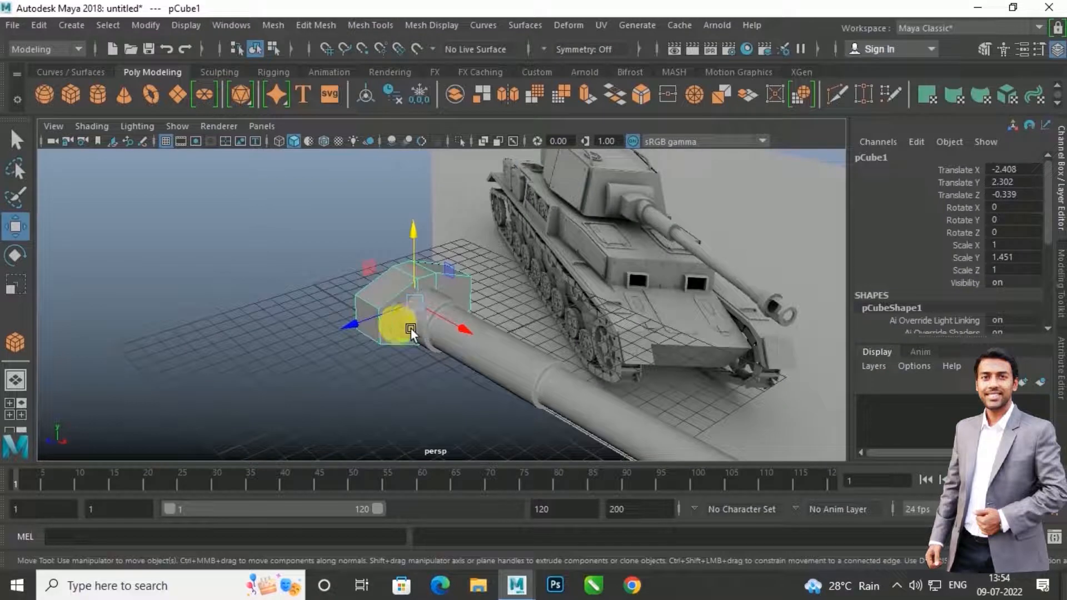
Step: Align the block with the barrel's axis in the orthographic views at Translate X -1.964, Y 2.433 and Z 0.381
left_click_drag(364, 332, 356, 337)
key("space")
key("space")
scroll(417, 353, "up", 4)
middle_click_drag(383, 184, 345, 351, "alt")
left_click_drag(297, 311, 299, 294)
left_click_drag(373, 375, 394, 373)
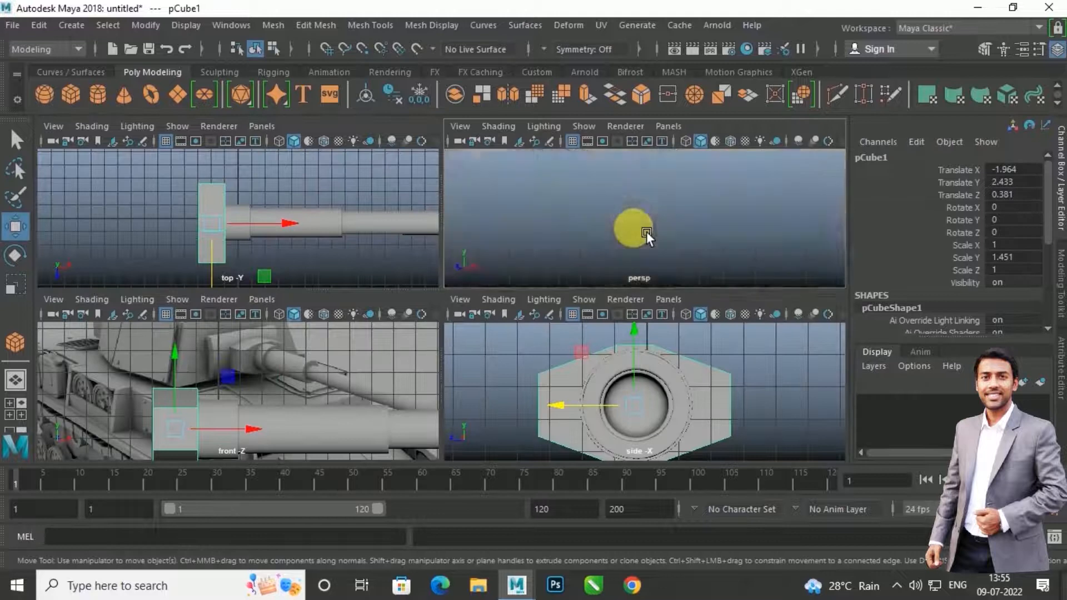
Step: Compare the block with the reference and enlarge it uniformly to Scale X 1.18, Y 1.712 and Z 1.18
scroll(661, 229, "down", 5)
middle_click_drag(666, 228, 595, 206, "alt")
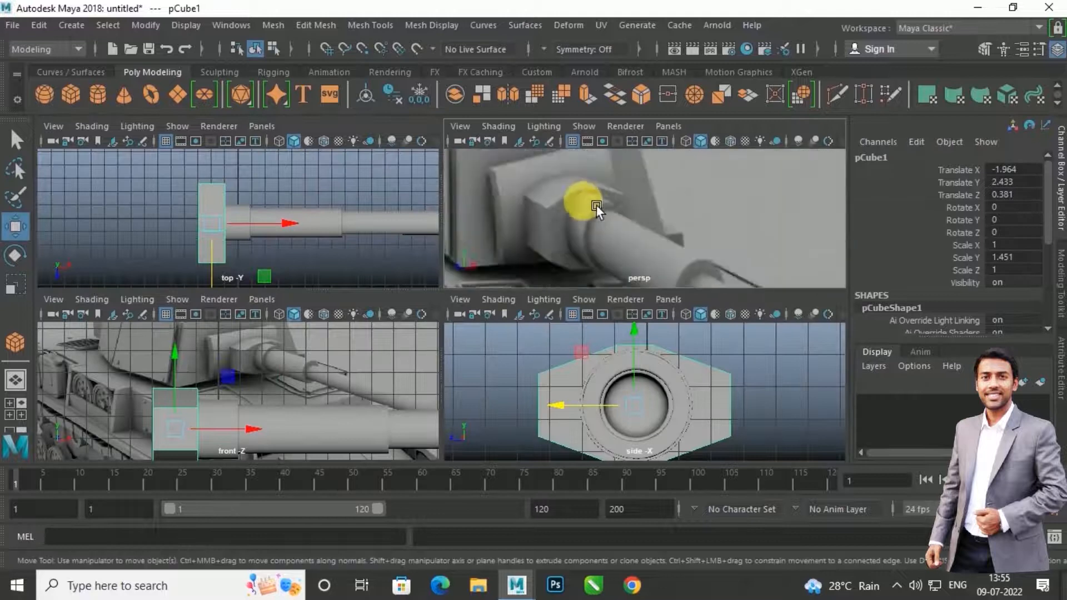
left_click_drag(618, 229, 605, 209, "alt")
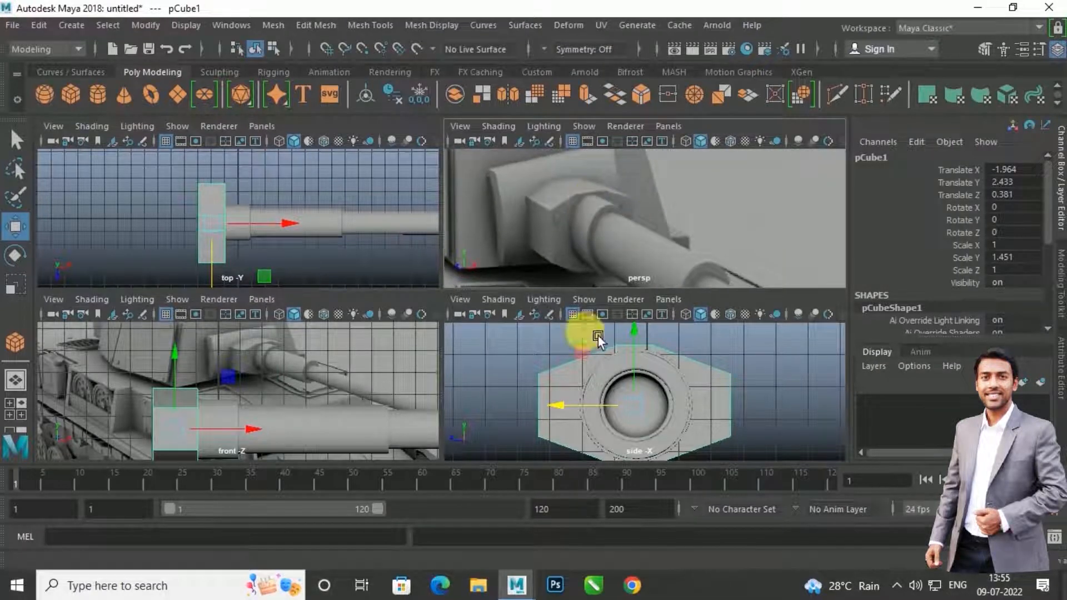
scroll(637, 391, "up", 2)
middle_click_drag(637, 391, 611, 389, "alt")
left_click_drag(561, 411, 544, 419)
key("r")
left_click_drag(624, 419, 641, 404)
scroll(654, 404, "down", 3)
scroll(661, 396, "up", 5)
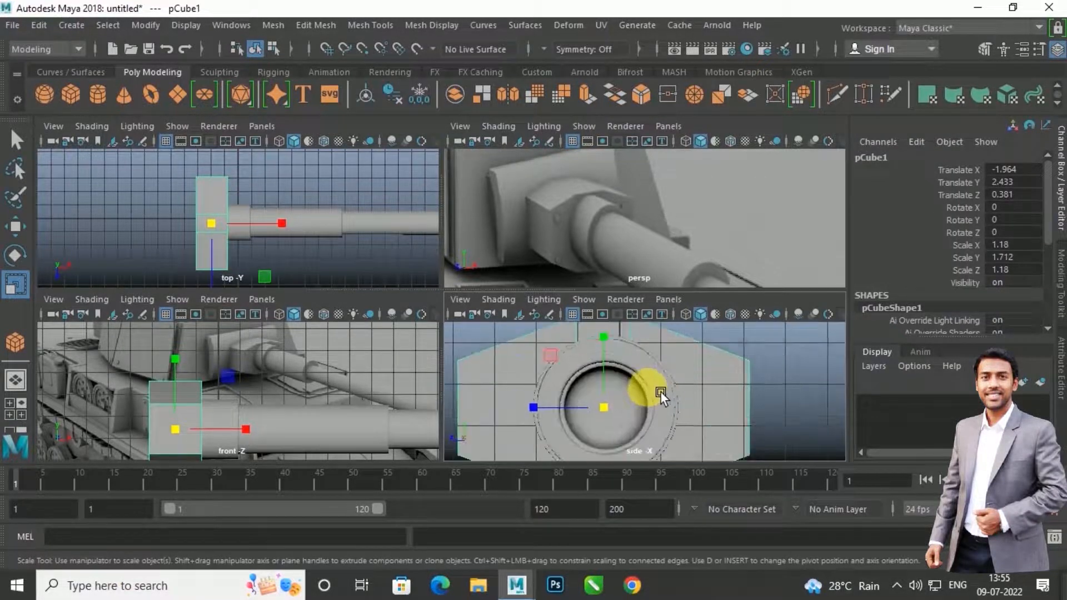
Step: Insert two edge loops in the narrow centre section of the block
scroll(651, 401, "up", 3)
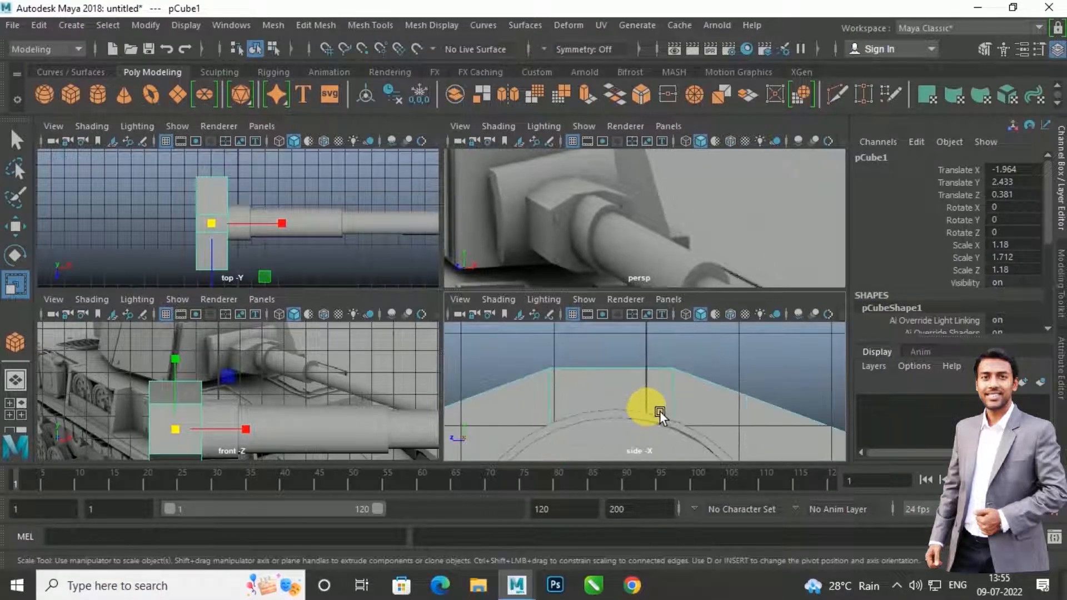
left_click(371, 26)
left_click(398, 140)
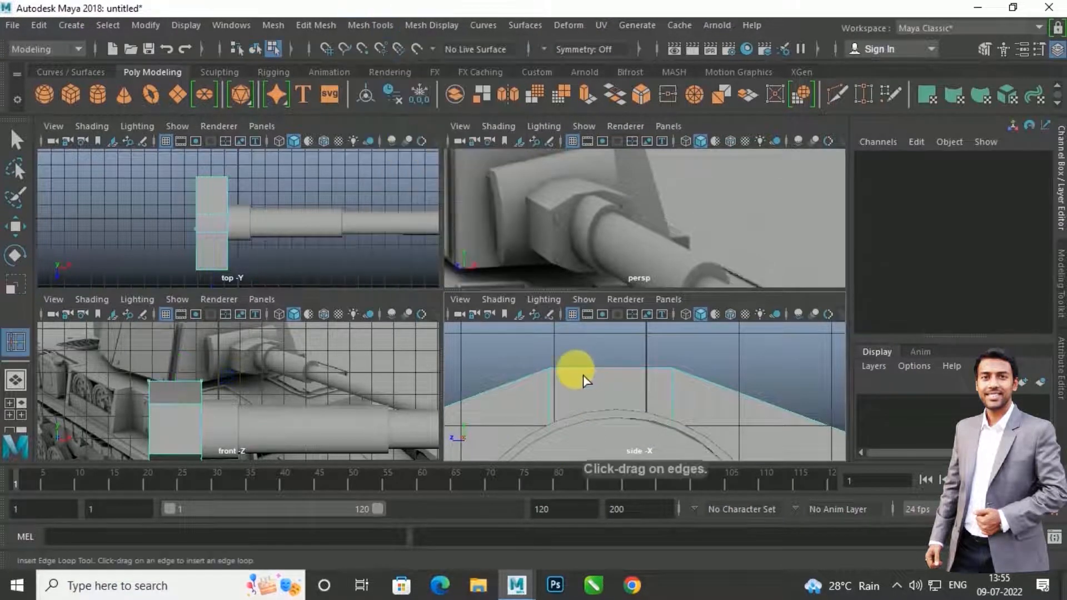
left_click(583, 374)
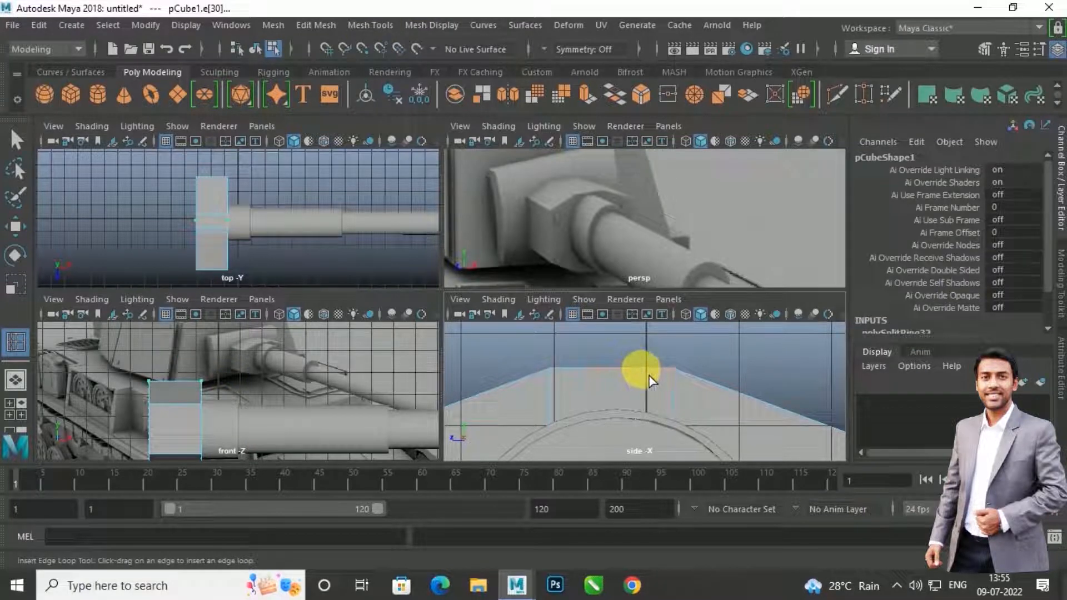
left_click_drag(651, 381, 635, 382)
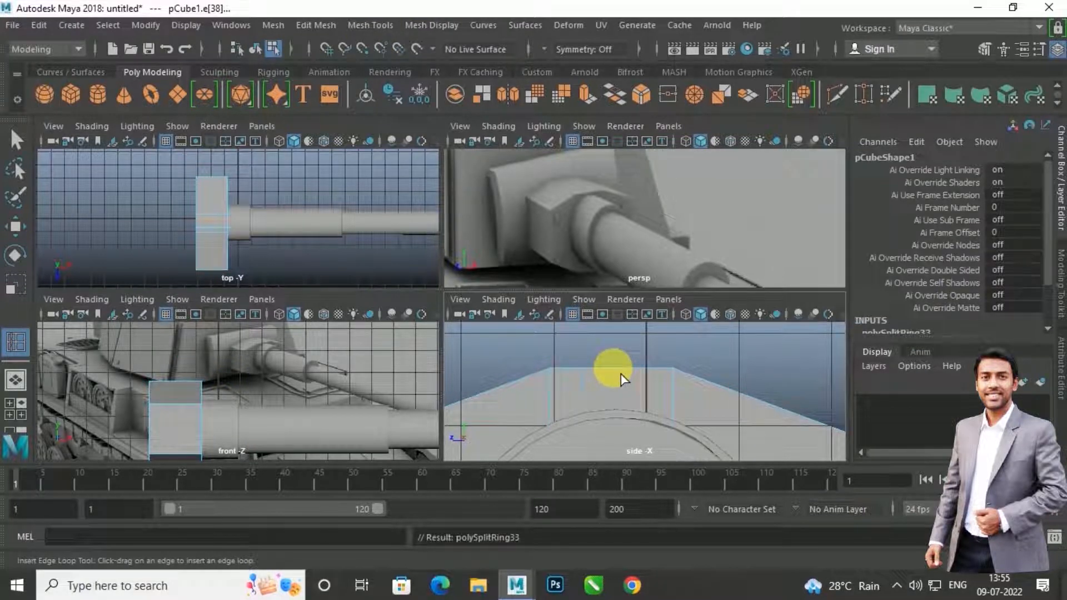
Step: Move the upper vertices of both new edge loops down to form a shallow notch in the block's top
key("q")
key("w")
right_click_drag(621, 377, 542, 151)
left_click_drag(589, 391, 590, 391)
middle_click_drag(596, 356, 586, 397, "alt")
left_click_drag(572, 337, 574, 353)
left_click_drag(614, 393, 637, 416)
left_click_drag(631, 333, 631, 349)
middle_click_drag(650, 447, 646, 410, "alt")
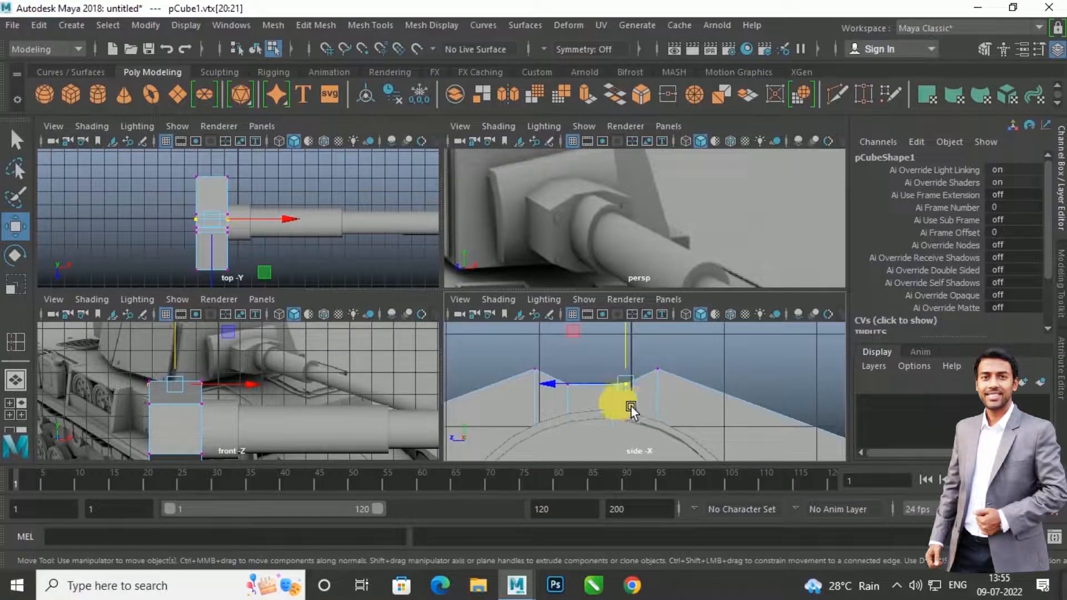
Step: Scale the notch's top vertices closer together along the block's length
left_click_drag(564, 371, 649, 408)
key("r")
left_click_drag(545, 394, 561, 394)
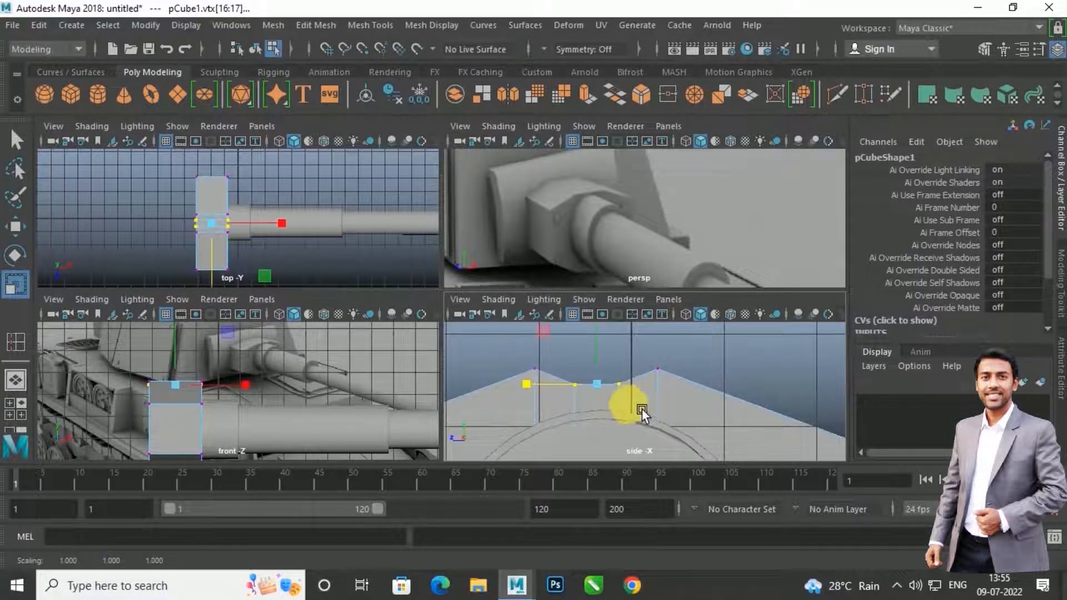
Step: Raise the two inner vertex pairs on the block's underside to form a matching notch
scroll(640, 434, "down", 7)
right_click_drag(645, 407, 696, 384, "alt")
left_click_drag(707, 426, 569, 403)
key("w")
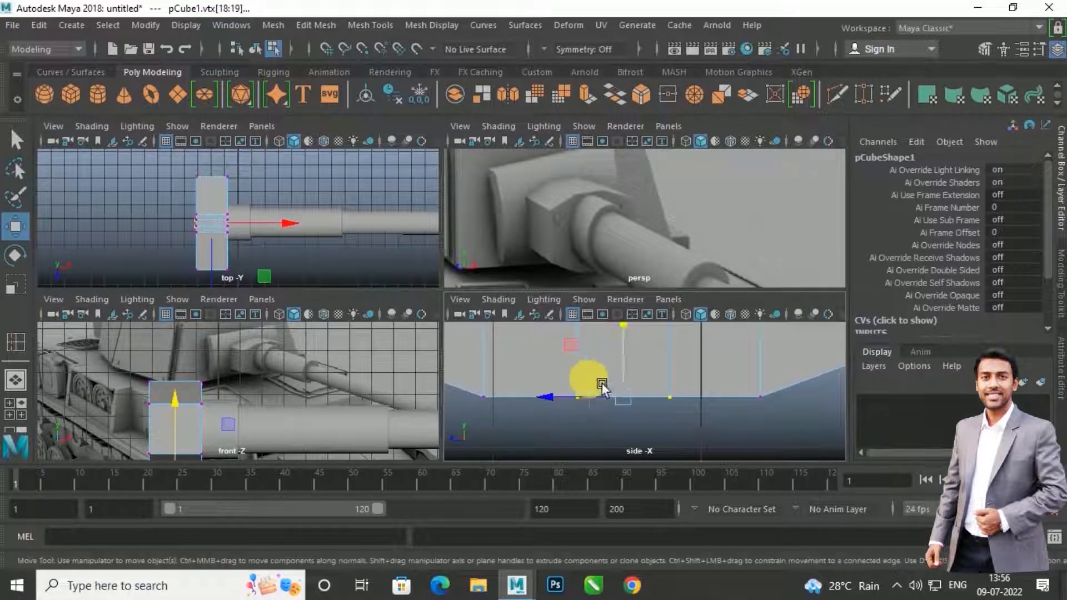
middle_click_drag(632, 355, 628, 387, "alt")
left_click_drag(639, 322, 639, 315)
Step: Lower one inner vertex pair of the top notch slightly to refine its profile
scroll(648, 366, "down", 8)
middle_click_drag(647, 366, 635, 416, "alt")
scroll(632, 367, "up", 3)
middle_click_drag(632, 370, 637, 456, "alt")
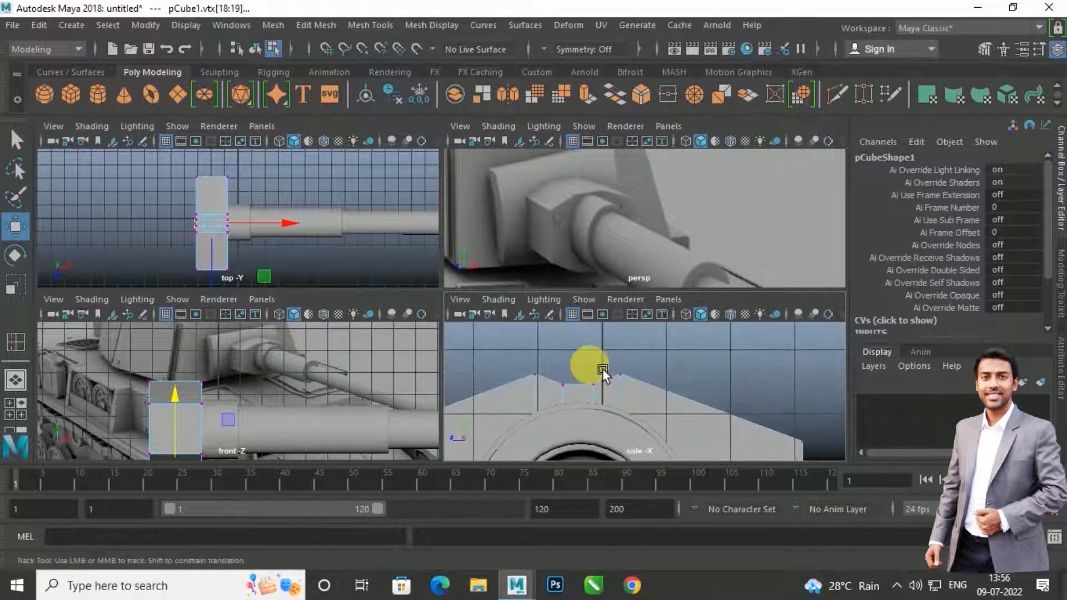
scroll(604, 383, "up", 4)
left_click_drag(564, 369, 614, 416)
middle_click_drag(602, 367, 618, 416, "alt")
left_click_drag(614, 373, 610, 390)
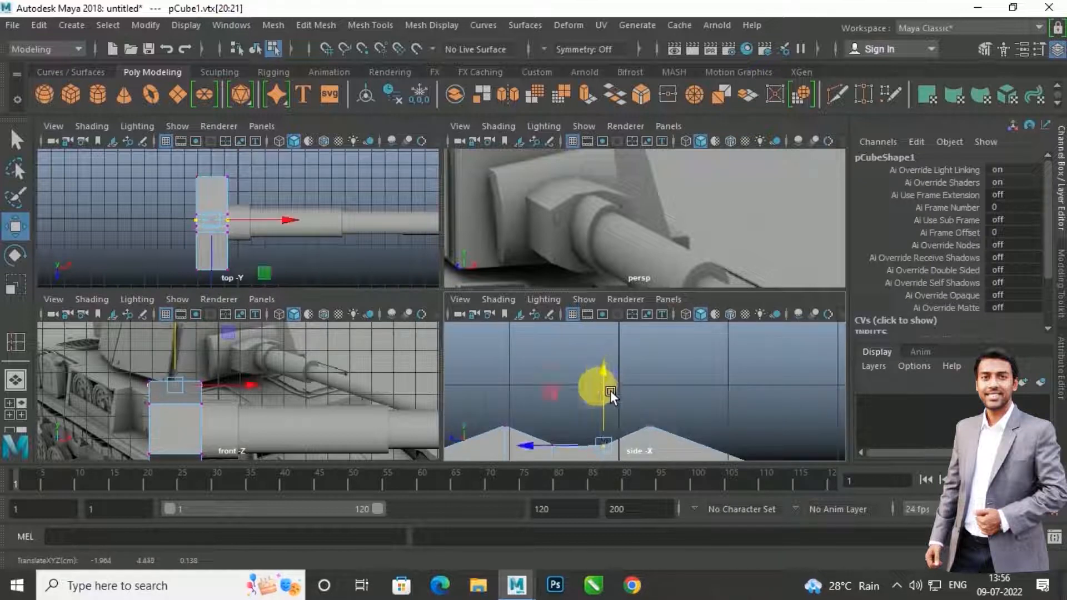
Step: Return the block to object mode and scale it to X 0.901, Y 1.308 and Z 0.901
scroll(617, 392, "down", 5)
scroll(624, 254, "down", 5)
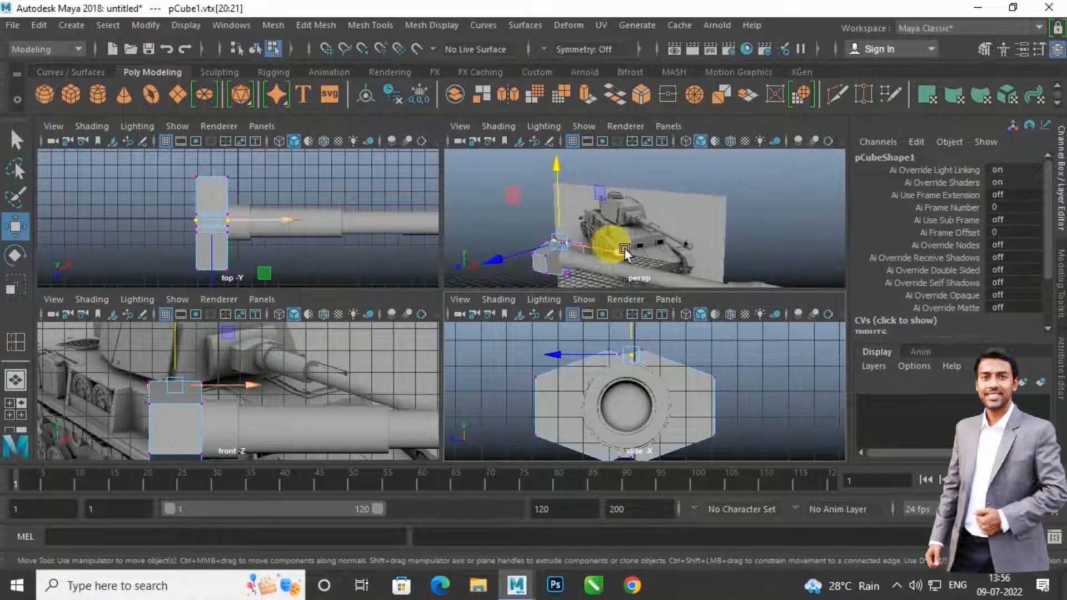
scroll(619, 251, "up", 5)
mouse_move(619, 251)
left_mouse_down("alt")
mouse_move(695, 257)
mouse_move(679, 194)
mouse_move(623, 240)
left_mouse_up("alt")
scroll(624, 240, "up", 3)
right_click_drag(623, 240, 677, 131)
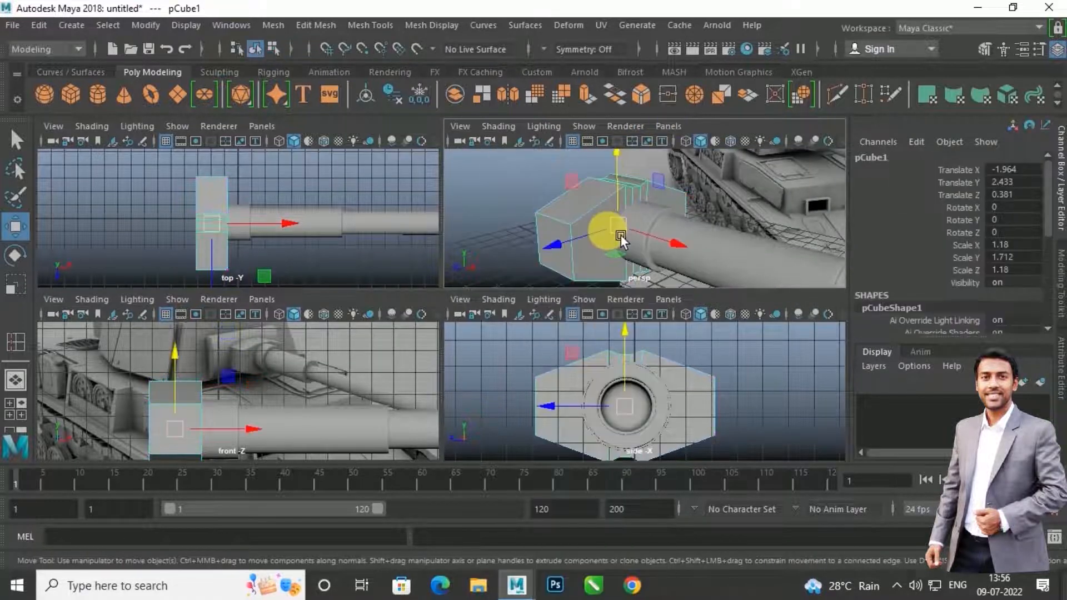
key("r")
left_click_drag(638, 252, 503, 352)
Step: Move the block along the barrel's axis to Translate X -1.622
key("space")
key("w")
left_click(577, 356)
scroll(555, 352, "up", 4)
left_click(532, 350)
scroll(556, 353, "down", 4)
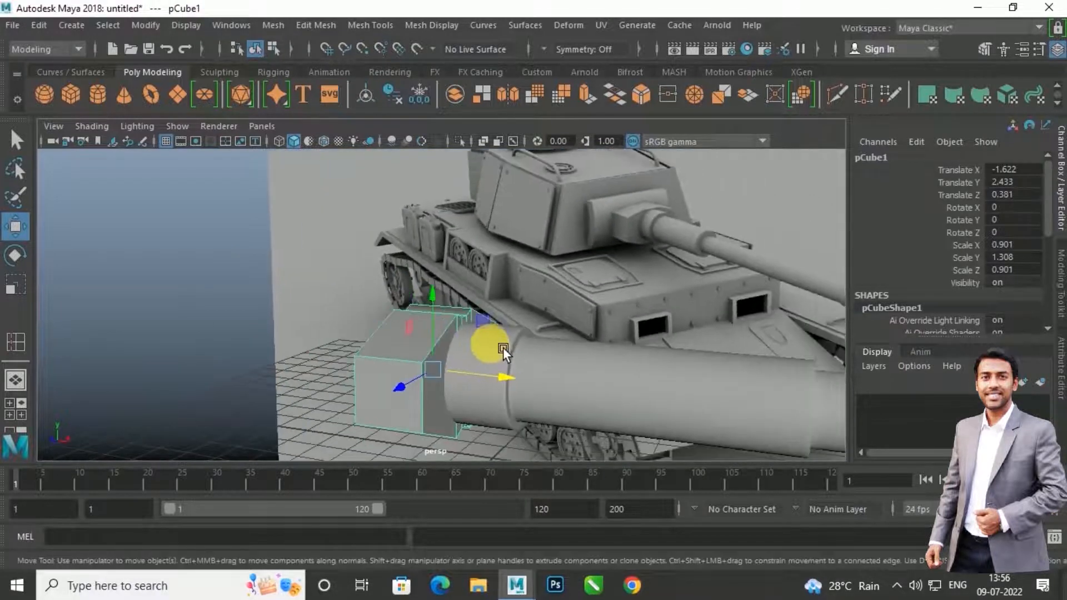
Step: Insert supporting edge loops close to the block's outer edges, sloped faces and notch corners
left_click(370, 25)
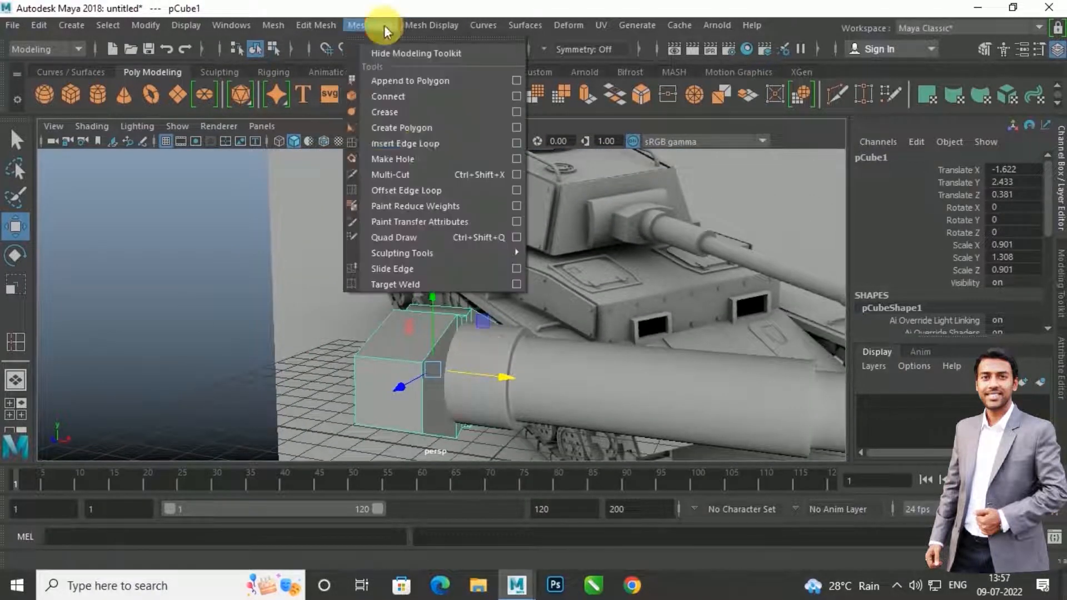
left_click(417, 141)
left_click(423, 377)
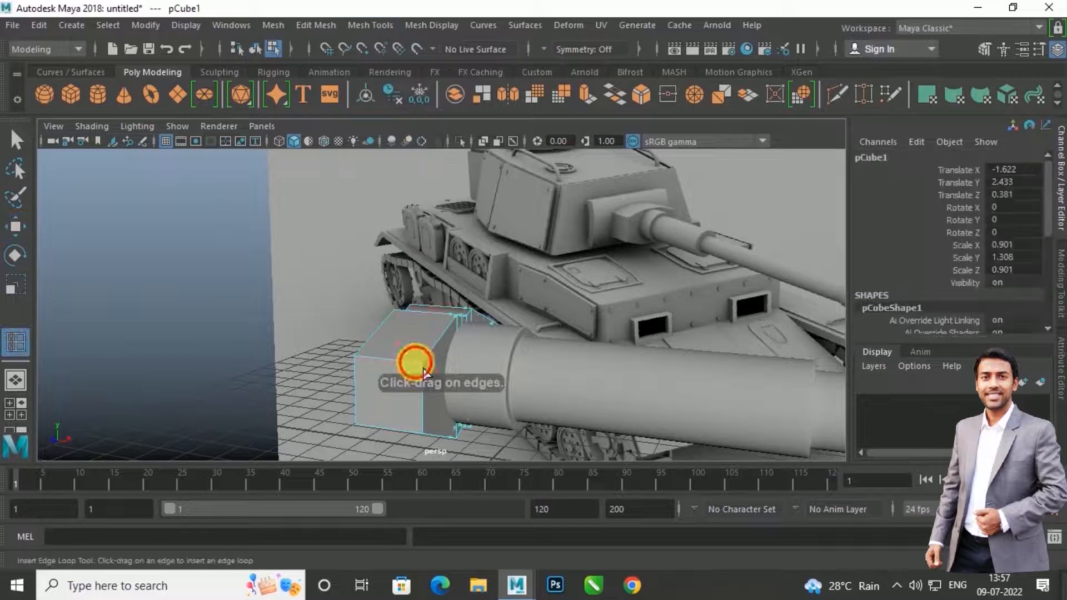
left_click(368, 365)
scroll(424, 382, "up", 3)
left_click_drag(424, 383, 408, 240, "alt")
left_click(393, 398)
left_click(404, 378)
left_click(397, 324)
left_click(543, 296)
left_click(411, 237)
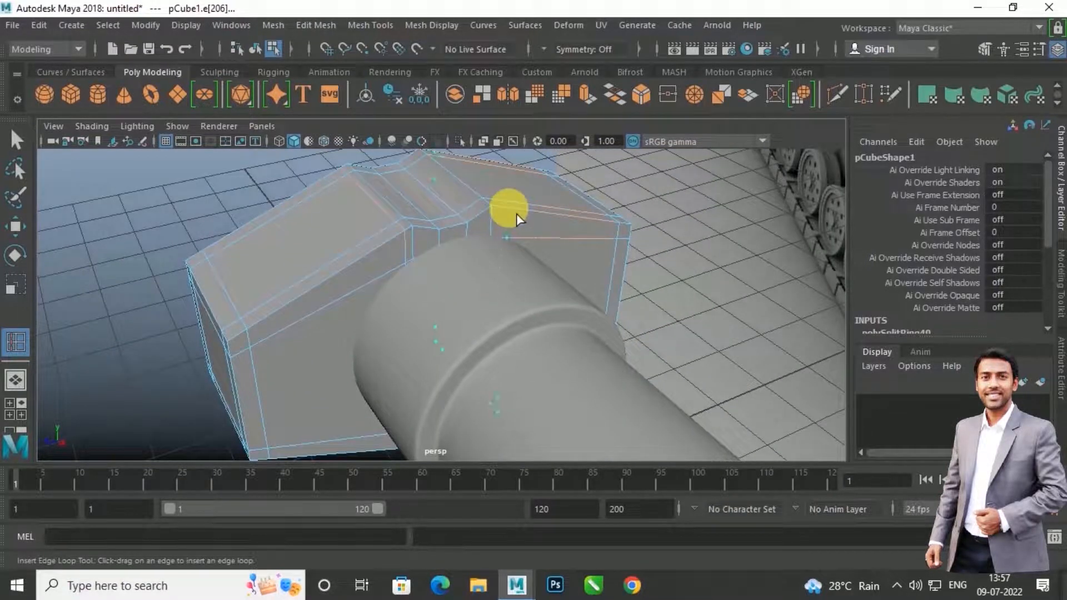
left_click(511, 219)
left_click_drag(510, 220, 524, 280, "alt")
Step: Check the block's rounded shape with smooth preview in object mode
key("w")
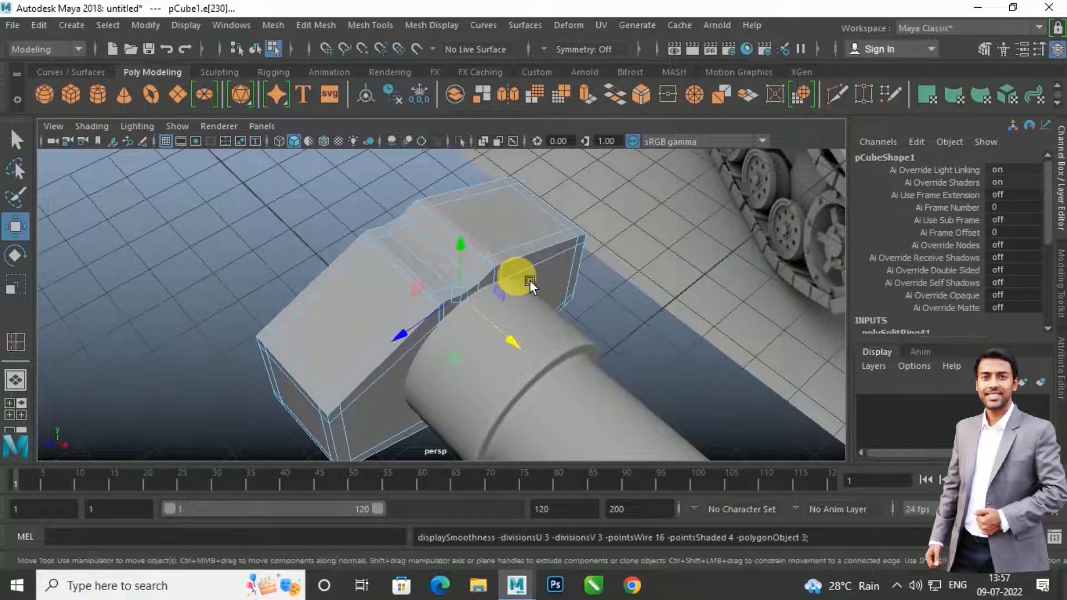
key("3")
right_click_drag(501, 264, 570, 133)
left_click(625, 300)
right_click_drag(625, 299, 524, 299, "alt")
left_click_drag(521, 319, 449, 346, "alt")
Step: Move the front and rear supporting edge loops of the block closer to its outer edges
left_click(472, 380)
right_click_drag(449, 346, 438, 120)
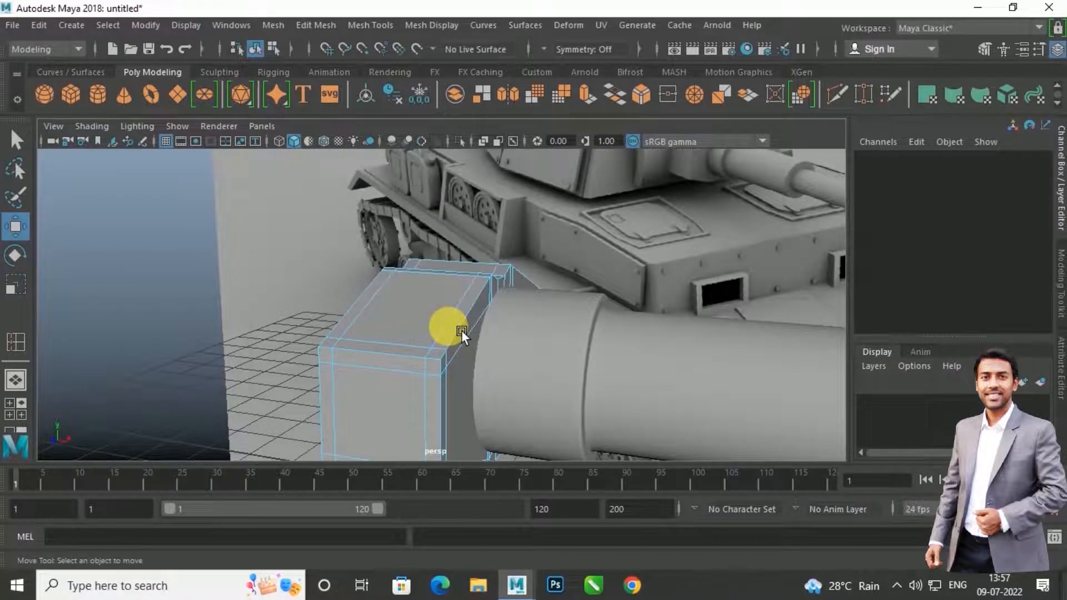
left_click(461, 330)
left_click_drag(568, 380, 581, 390)
double_click(371, 321)
left_click_drag(499, 377, 487, 384)
Step: Delete the edge loop below the block's upper side corner and insert a new supporting edge loop
double_click(439, 384)
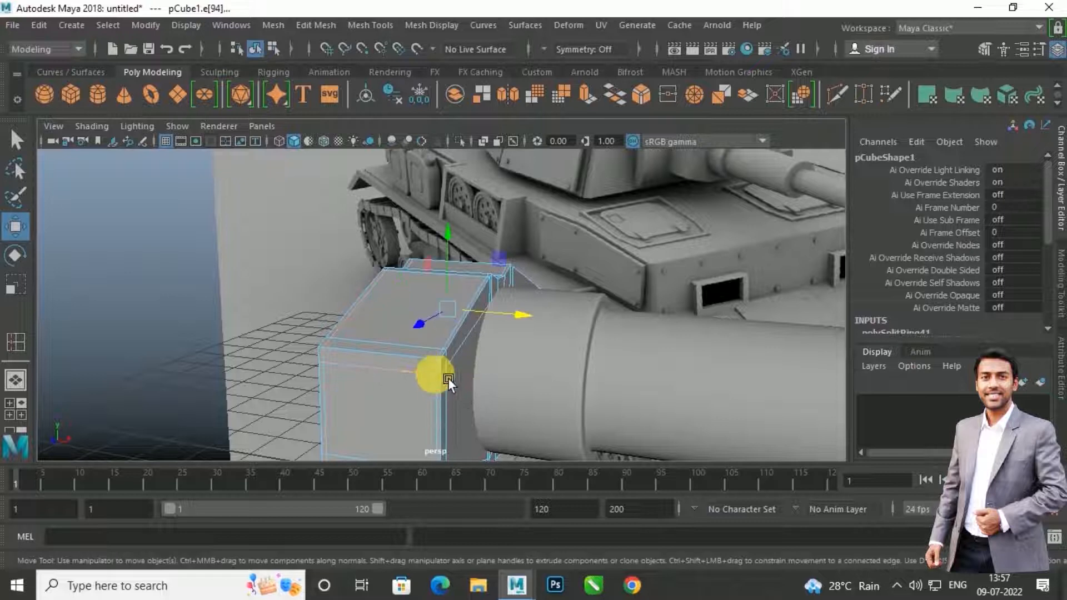
key("Delete")
left_click(370, 25)
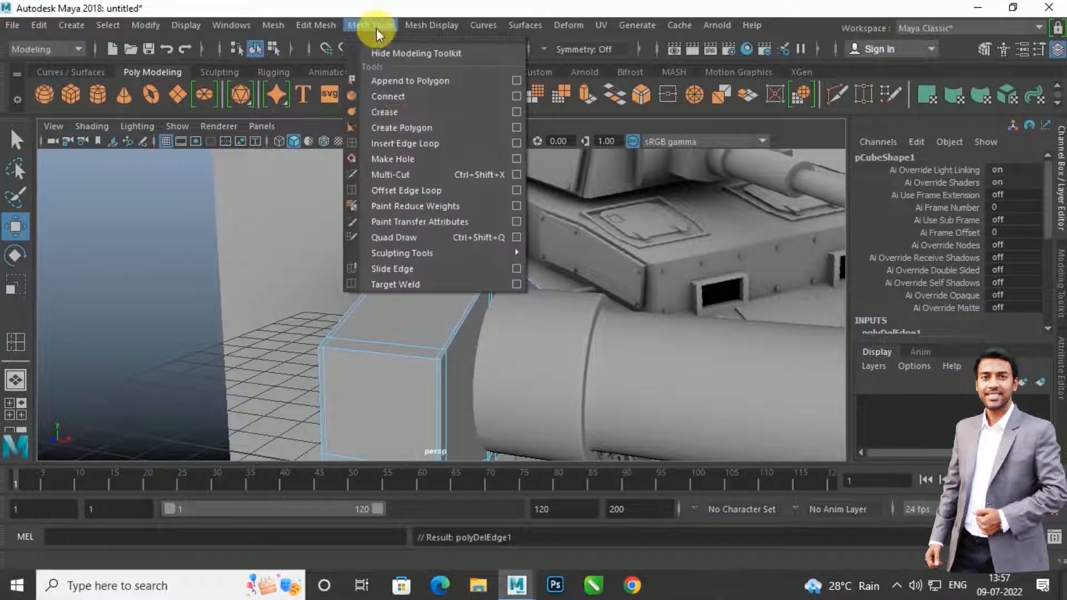
left_click(405, 144)
scroll(491, 349, "up", 10)
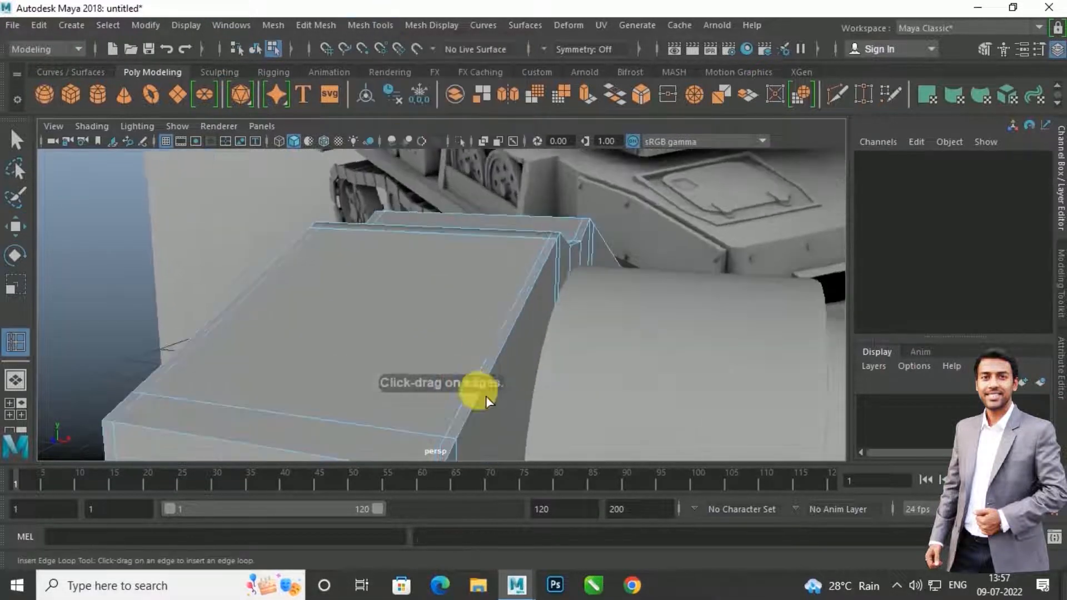
left_click(405, 263)
Step: Turn on the block's smooth preview, return it to object mode and clear the selection
scroll(453, 352, "down", 5)
left_click_drag(453, 353, 428, 383, "alt")
middle_click_drag(406, 397, 428, 344, "alt")
key("w")
key("3")
right_click_drag(426, 272, 473, 139)
left_click(236, 227)
scroll(376, 259, "down", 5)
left_click_drag(491, 313, 537, 331, "alt")
scroll(521, 330, "up", 4)
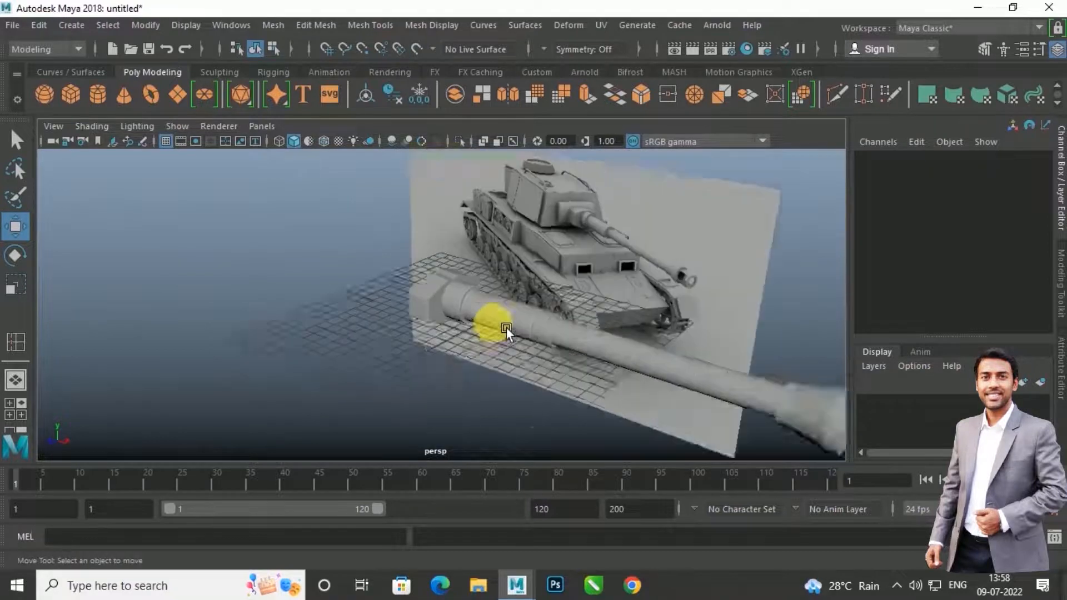
middle_click_drag(506, 328, 478, 374, "alt")
left_click(11, 26)
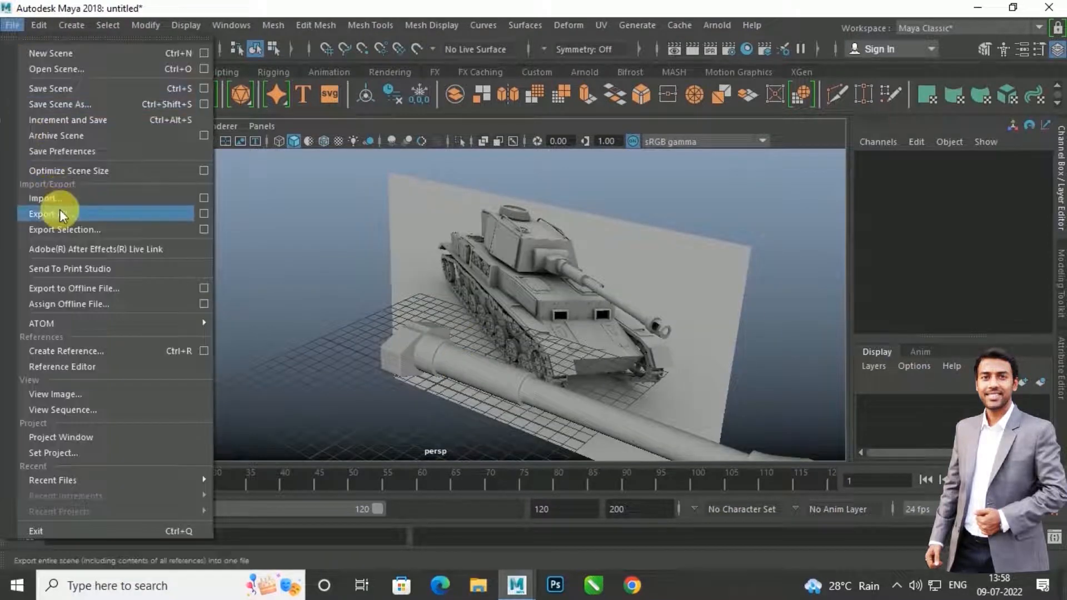
left_click(334, 281)
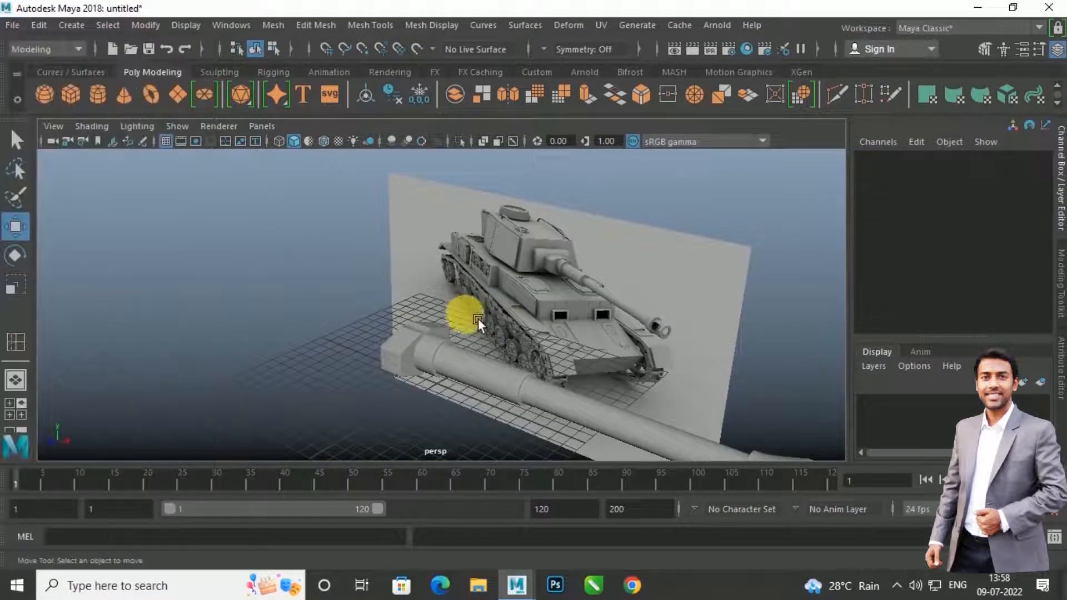
Step: Save the scene as a Maya Binary file named "panzer model" in the instructor's folder on the D: drive
left_click(11, 27)
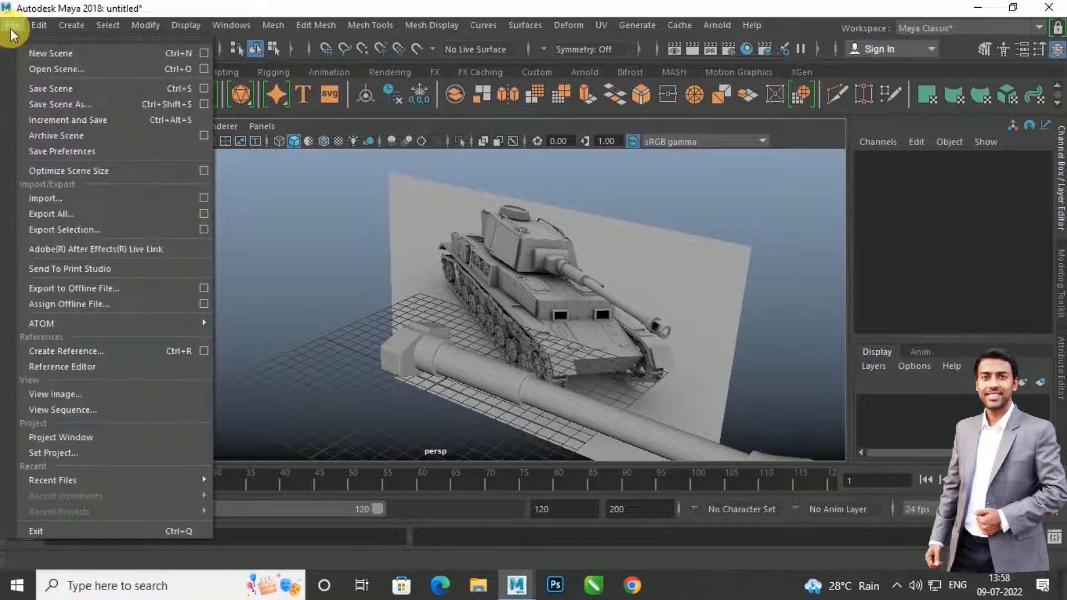
left_click(71, 89)
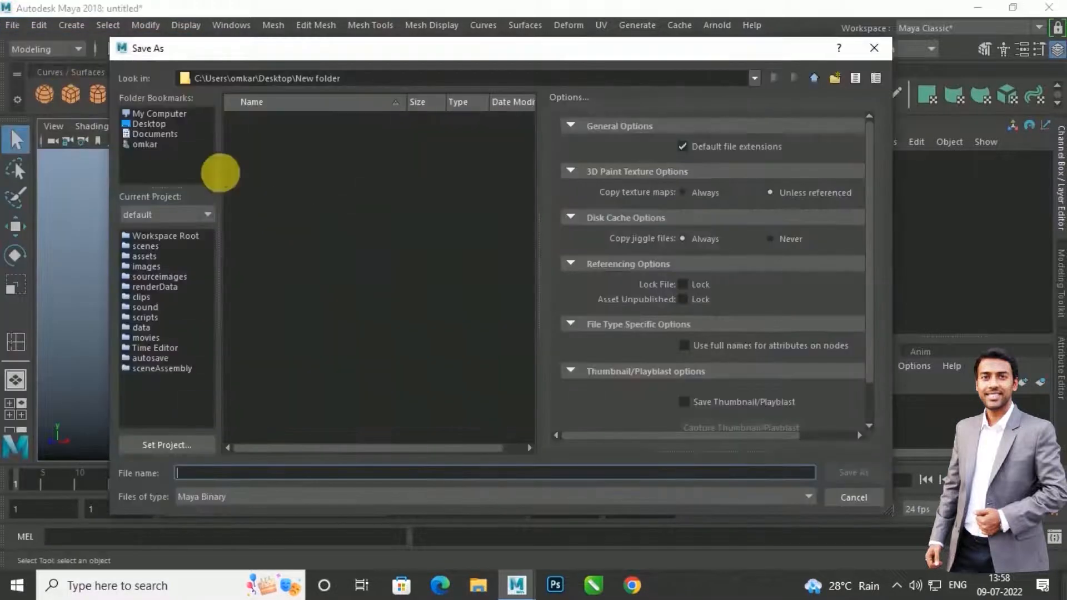
left_click(161, 114)
double_click(249, 130)
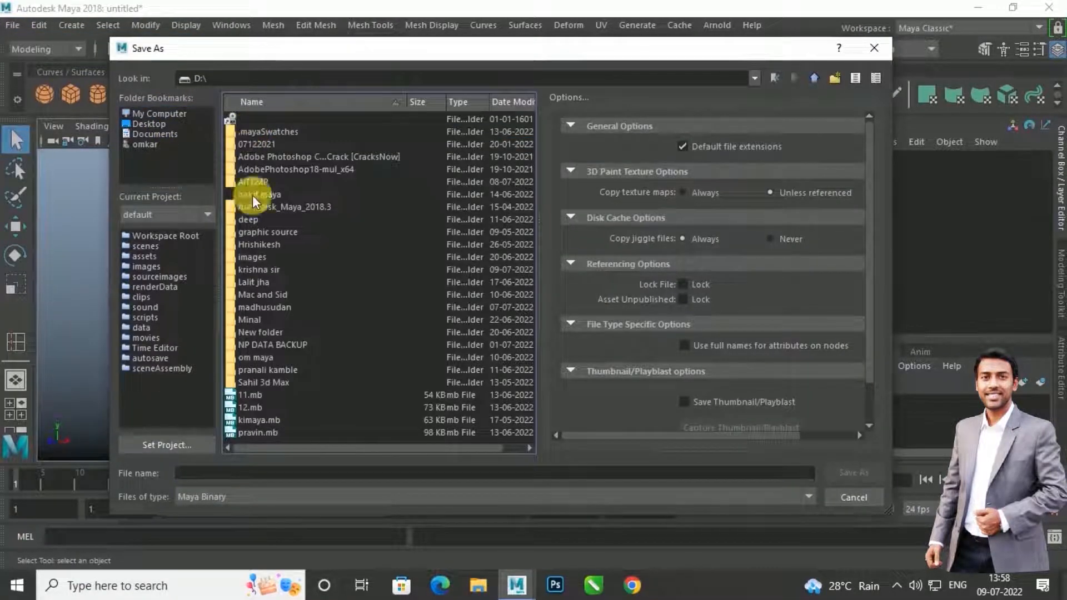
double_click(276, 270)
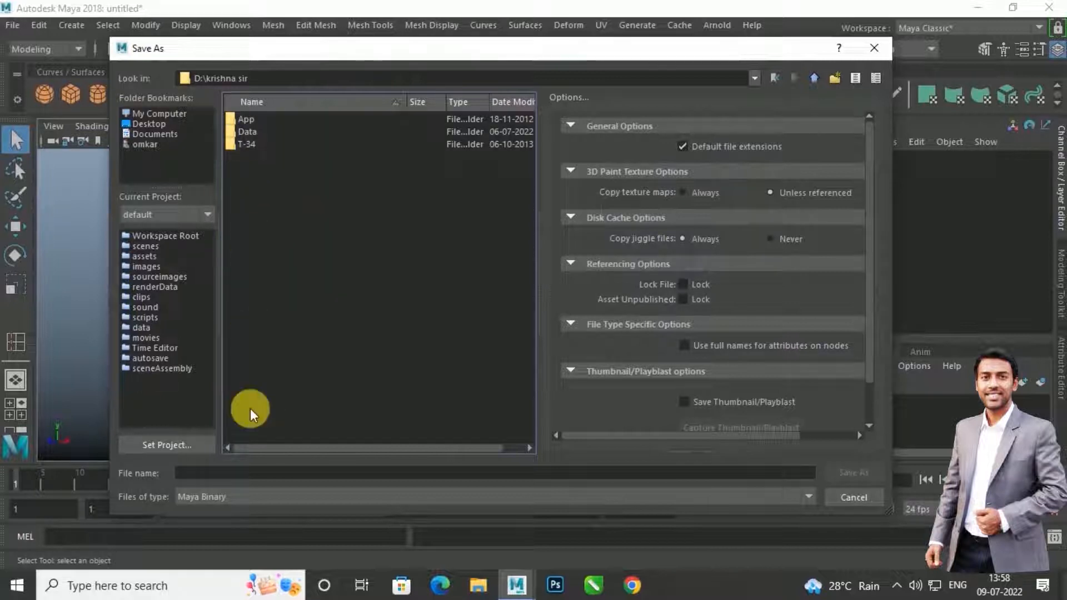
left_click(249, 479)
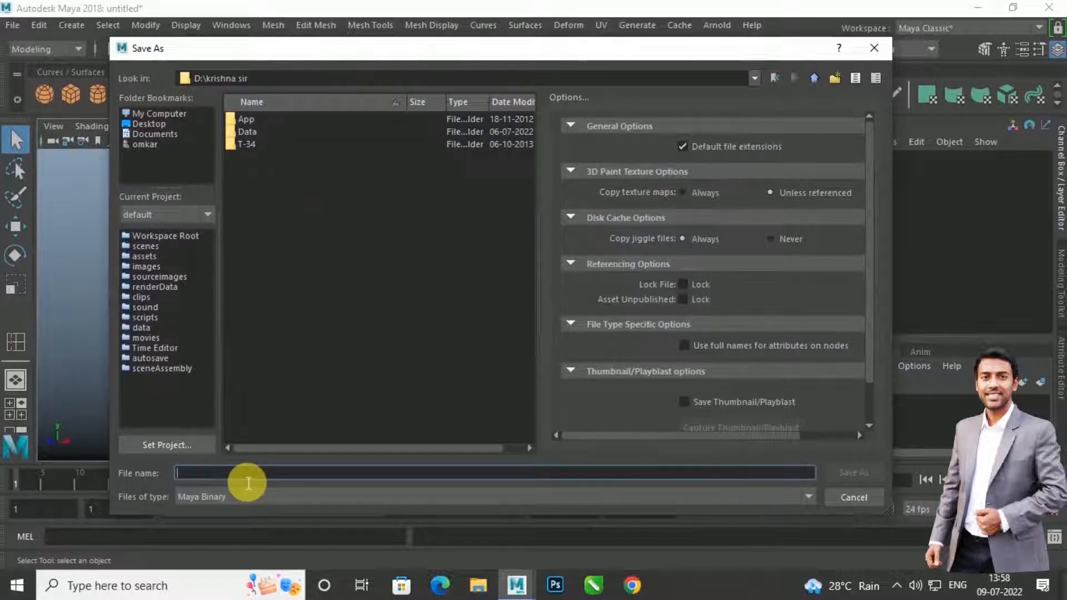
type("panzer model")
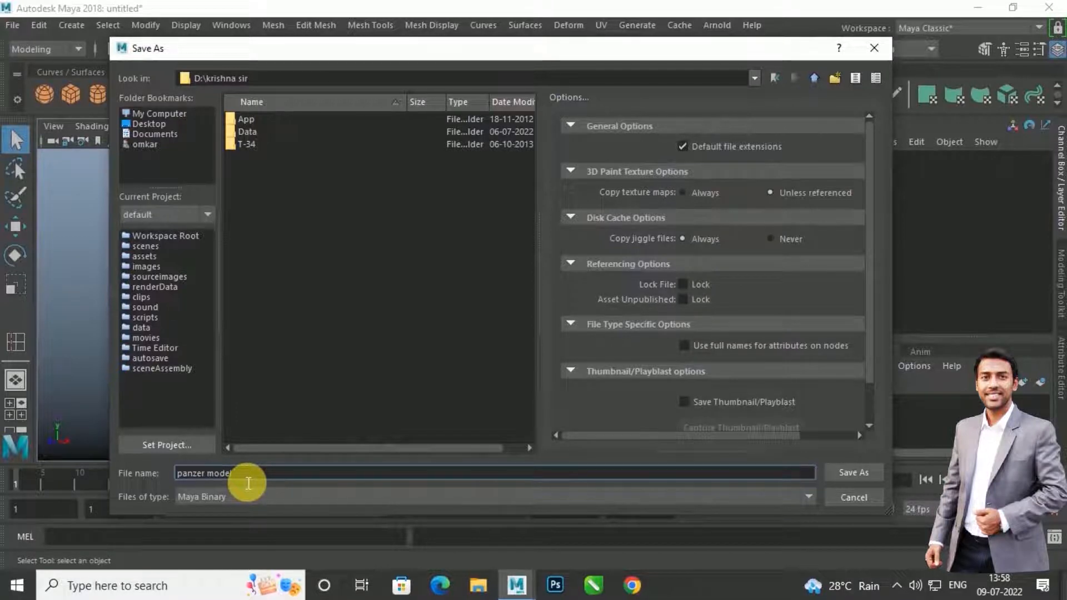
left_click(846, 471)
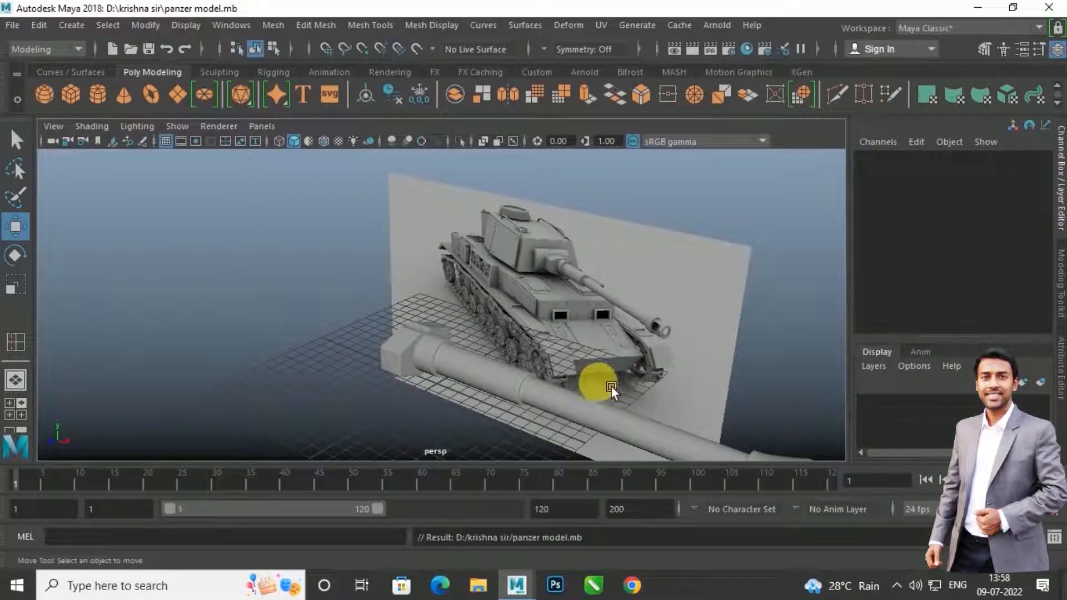
Step: Create a thin upright polygon cube about 0.83 wide, 3.67 high and 7.26 deep beside the rear of the gun
left_click_drag(480, 354, 499, 356, "alt")
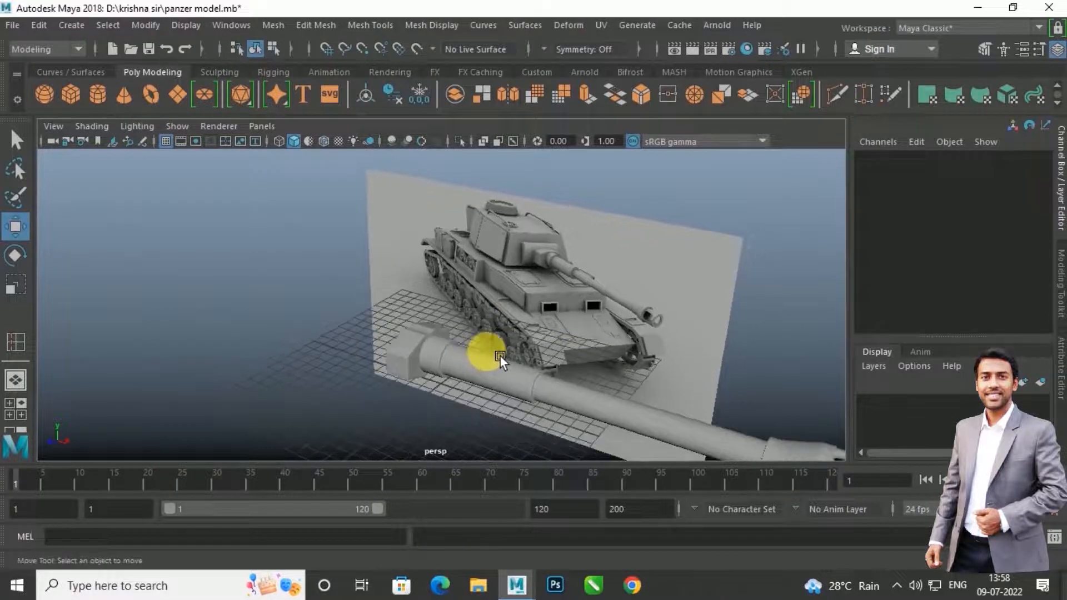
right_click_drag(500, 355, 519, 336, "alt")
left_click_drag(519, 336, 530, 222, "alt")
left_click_drag(498, 284, 457, 221, "alt")
left_click(90, 101)
scroll(333, 343, "down", 5)
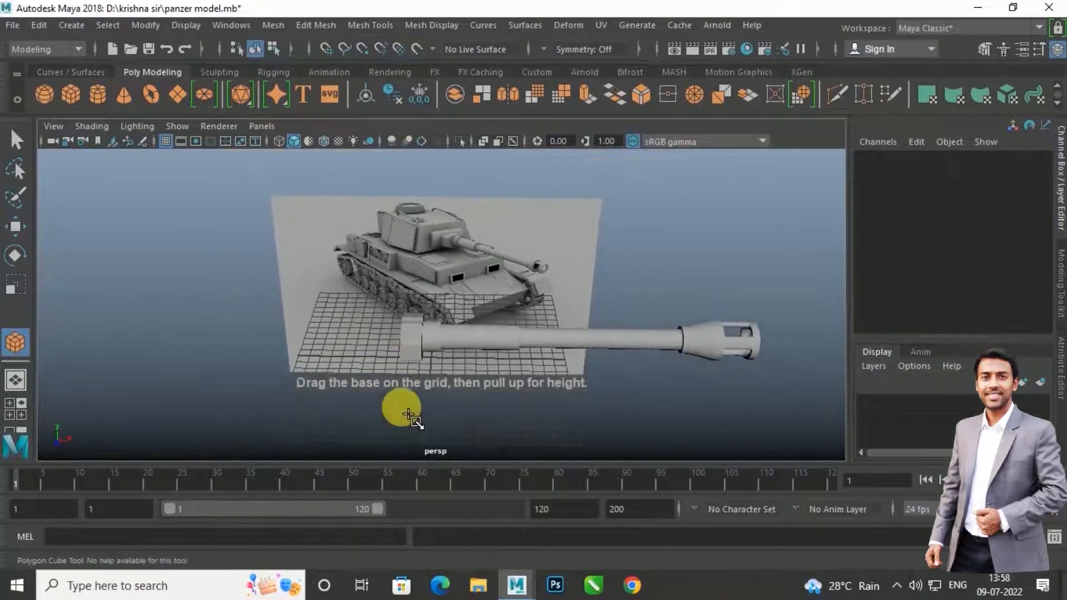
left_click_drag(406, 401, 430, 395)
key("w")
Step: In the front view, move the new cube behind the mount block to about X -3.12 and Y 2.47
key("space")
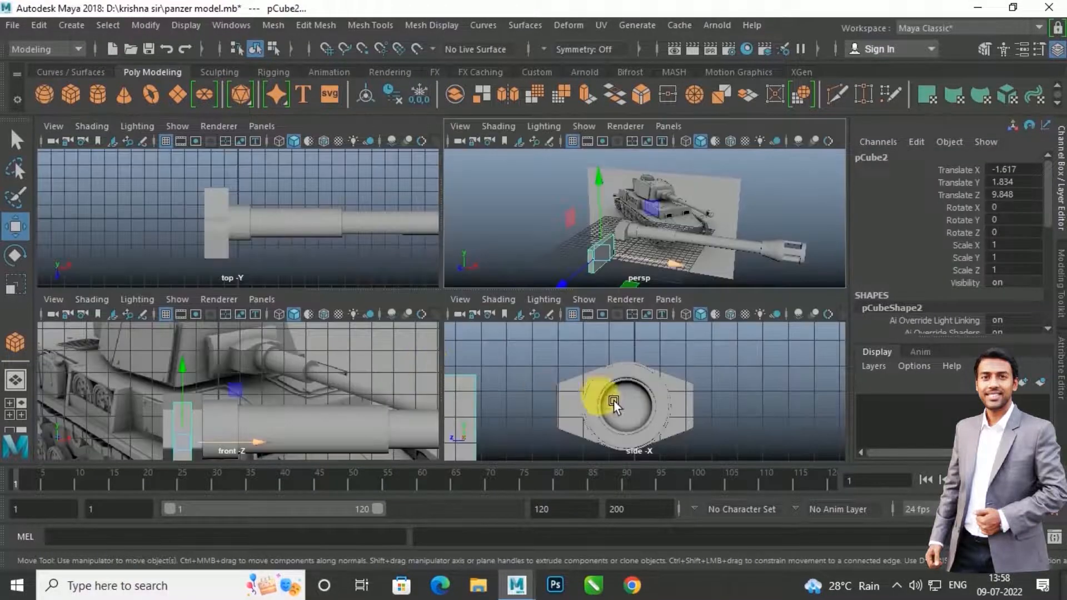
key("space")
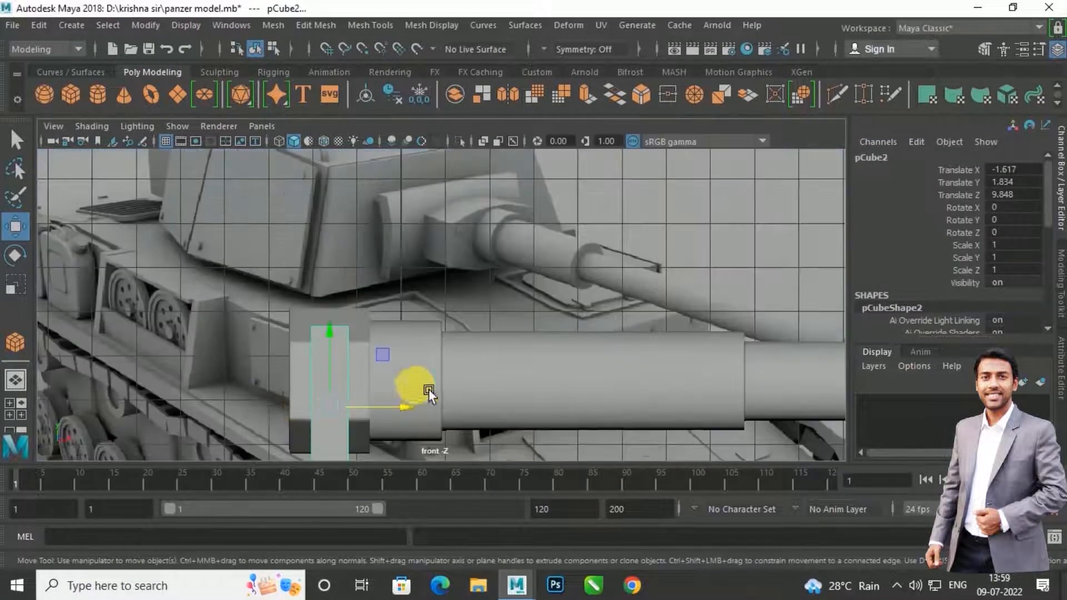
scroll(566, 369, "down", 5)
left_click_drag(566, 369, 514, 362)
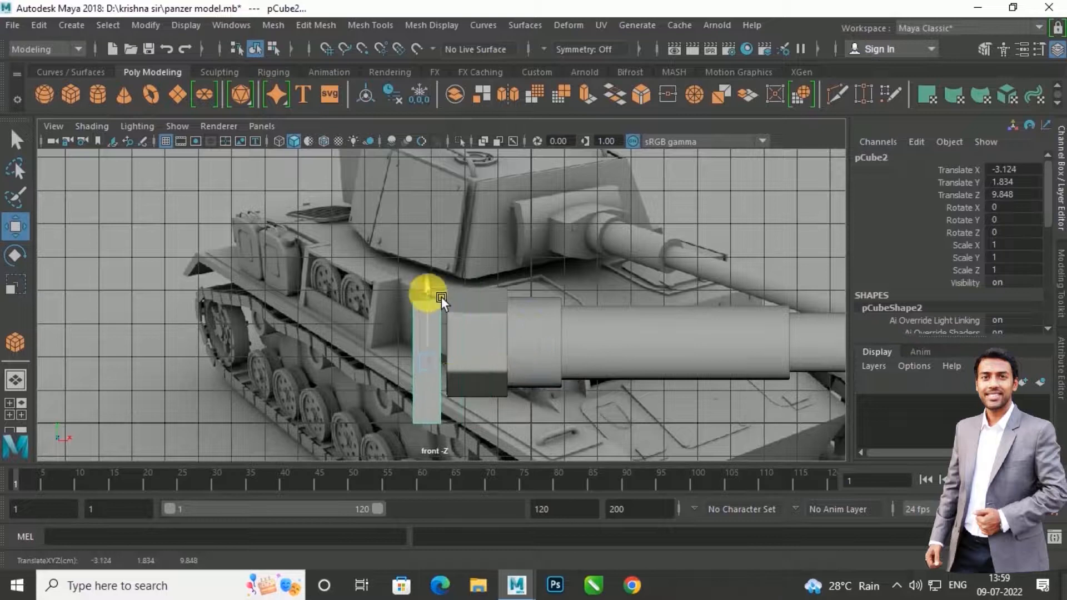
left_click_drag(440, 297, 441, 276)
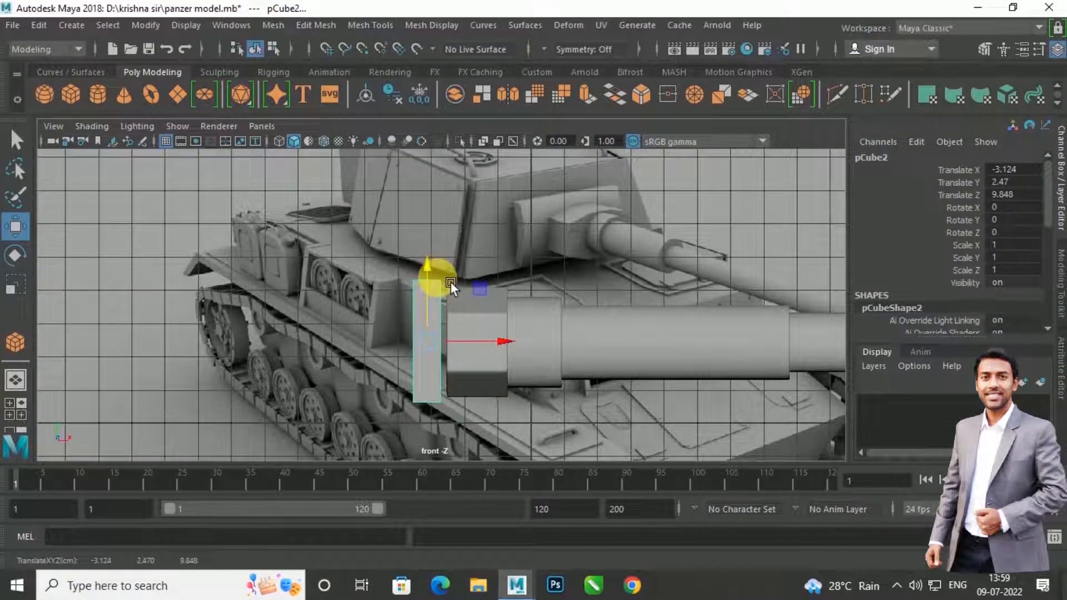
Step: Scale the cube's height to about 1.7 and move it against the mount block at about X -2.91
key("r")
left_click_drag(441, 279, 446, 234)
key("w")
left_click_drag(510, 345, 517, 348)
middle_click_drag(517, 348, 484, 334, "alt")
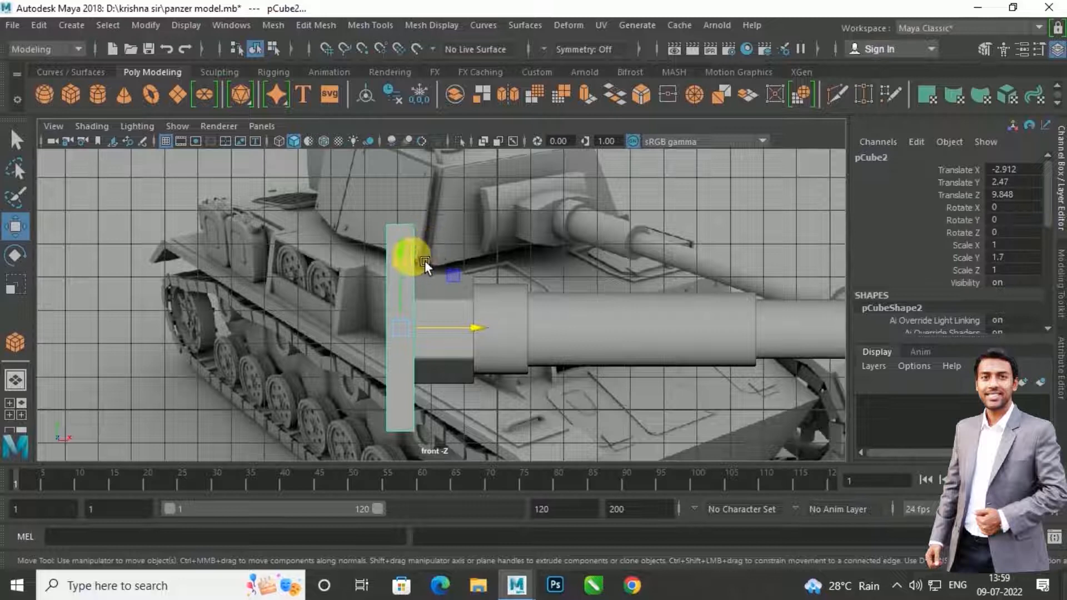
middle_click_drag(421, 262, 421, 258, "alt")
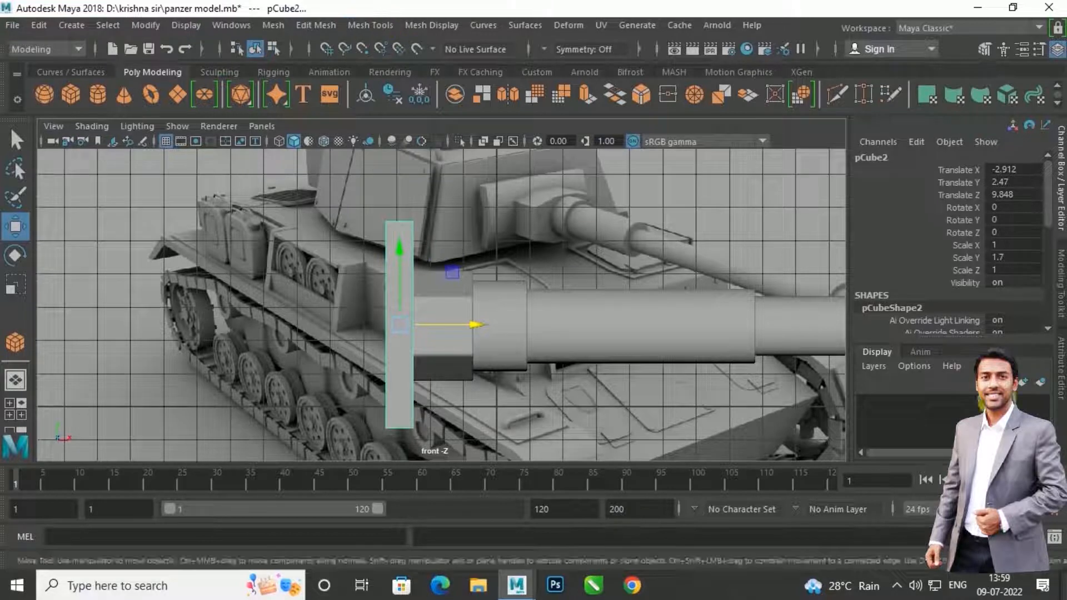
Step: Set the cube's height subdivisions to 4
scroll(887, 317, "down", 8)
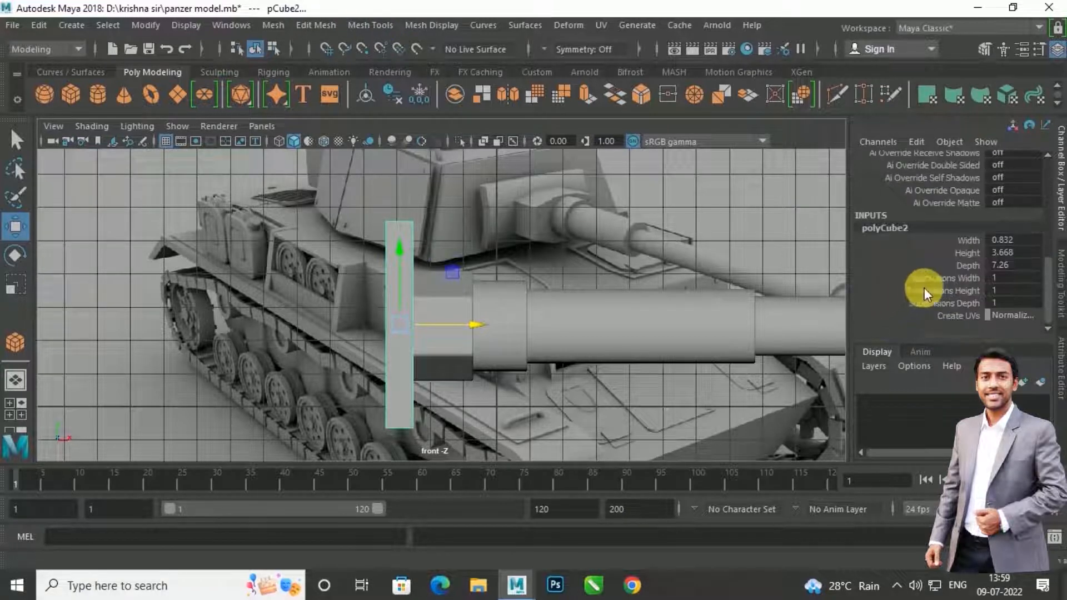
left_click(925, 290)
middle_click_drag(625, 335, 636, 334)
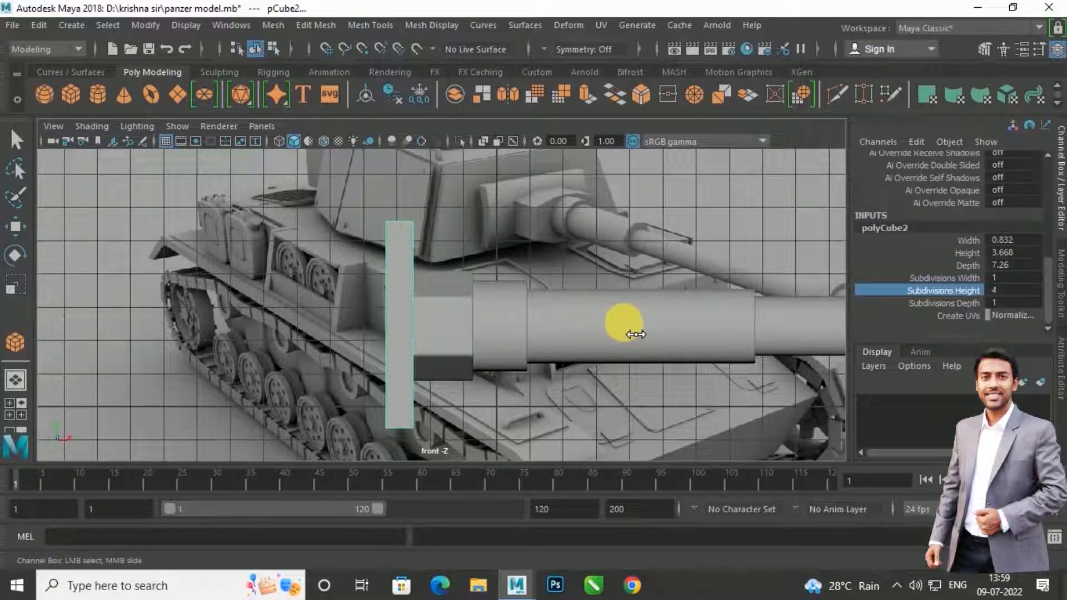
Step: Move the plate's middle vertex rows toward the barrel to give it a bowed side profile
key("w")
right_click_drag(399, 203, 373, 268)
left_click_drag(448, 385, 444, 383)
left_click_drag(491, 335, 505, 338)
left_click_drag(388, 262, 500, 331)
right_click_drag(421, 241, 398, 104)
Step: Insert edge loops across the plate near its upper and lower ends
left_click(384, 30)
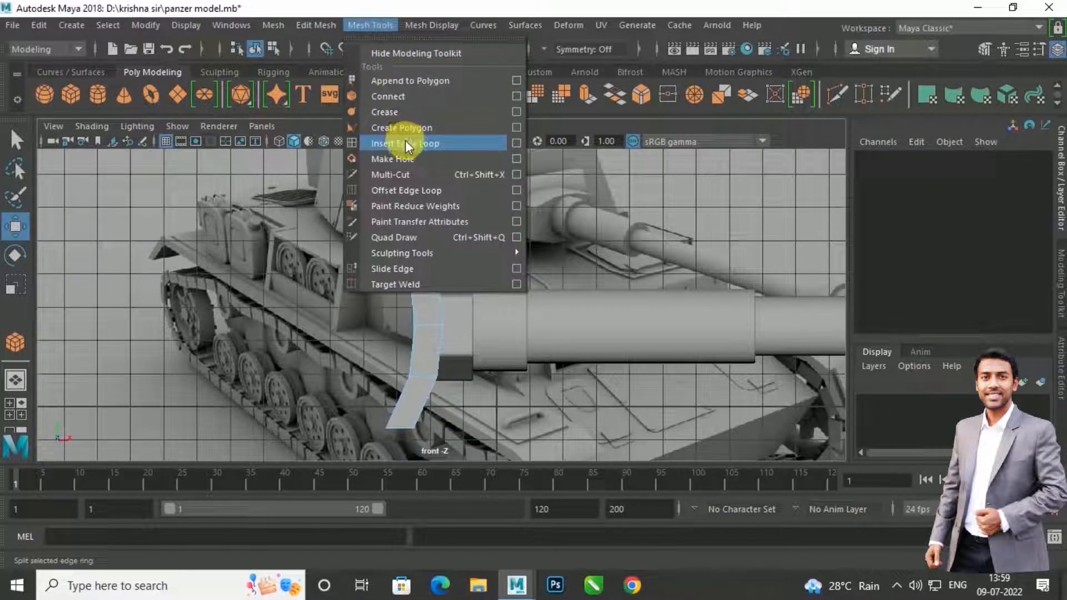
left_click(409, 142)
left_click(393, 239)
left_click(392, 428)
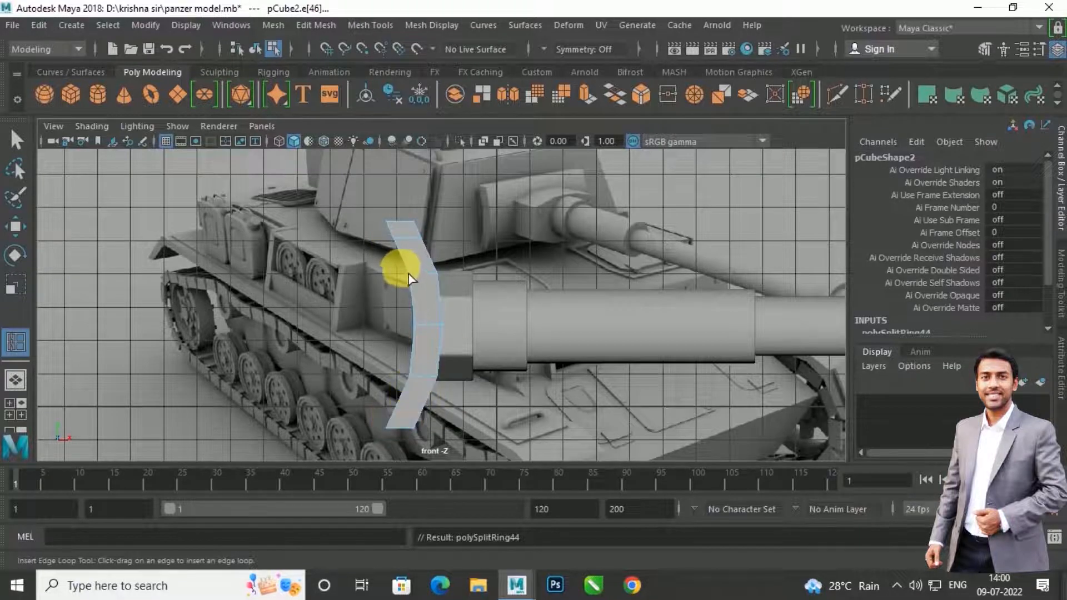
Step: Extrude the rear faces at the plate's upper and lower ends backward into lips and return to object mode
key("space")
key("space")
left_click_drag(576, 261, 477, 298, "alt")
scroll(453, 291, "up", 2)
key("w")
right_click_drag(495, 281, 481, 210)
left_click(494, 280)
left_click(498, 400, "shift")
left_click_drag(527, 331, 516, 336, "shift")
right_click_drag(516, 282, 576, 137)
Step: Insert supporting edge loops along both side edges of the curved plate
left_click_drag(576, 268, 346, 260, "alt")
scroll(344, 259, "up", 3)
middle_click_drag(344, 259, 529, 331, "alt")
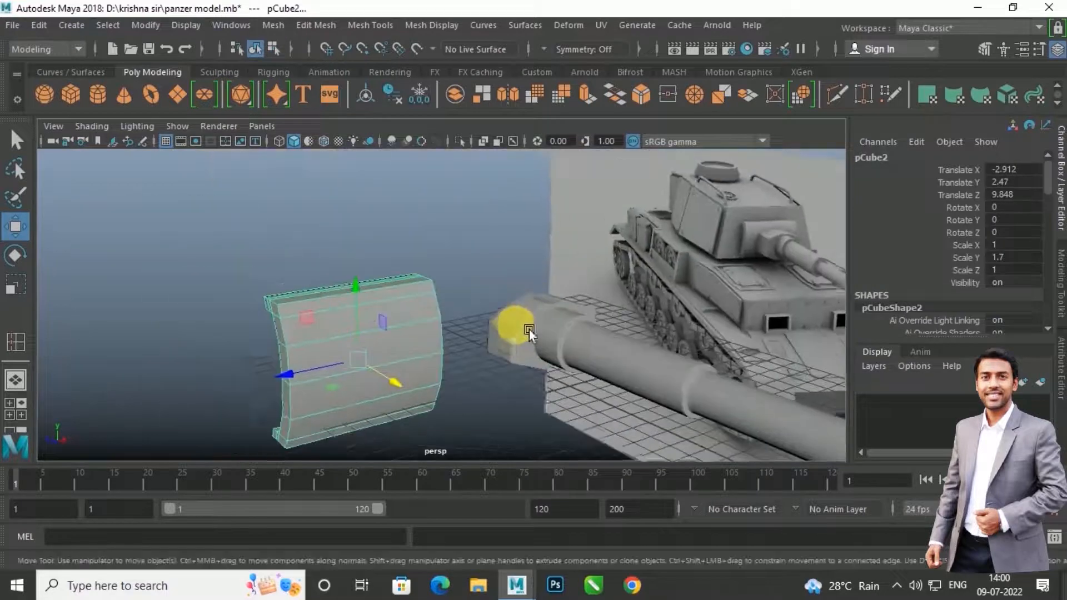
scroll(401, 306, "up", 2)
middle_click_drag(401, 306, 450, 266, "alt")
left_click(371, 29)
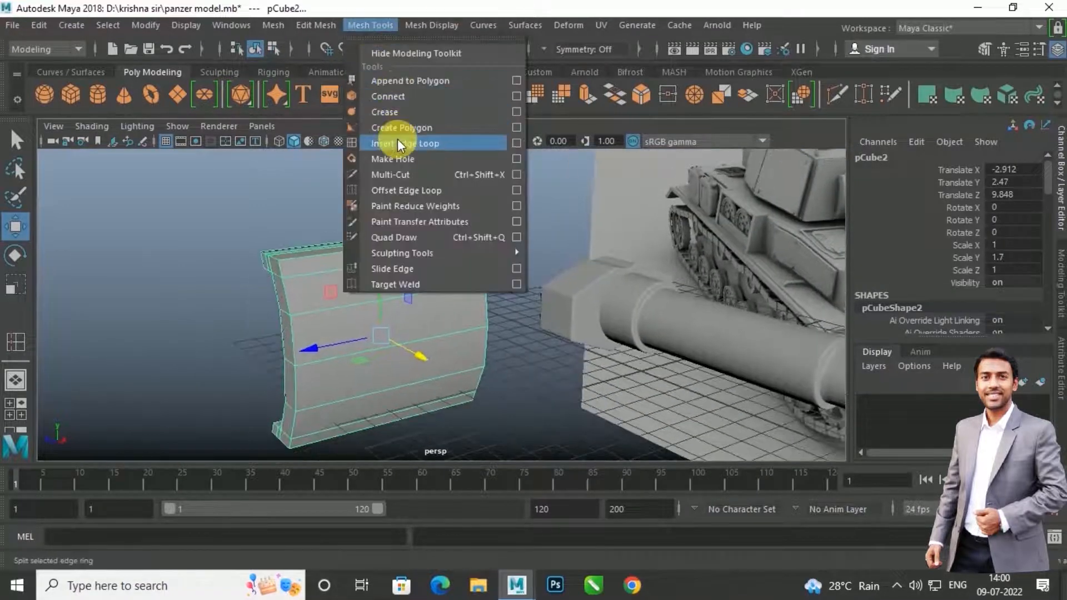
left_click(396, 143)
left_click(294, 273)
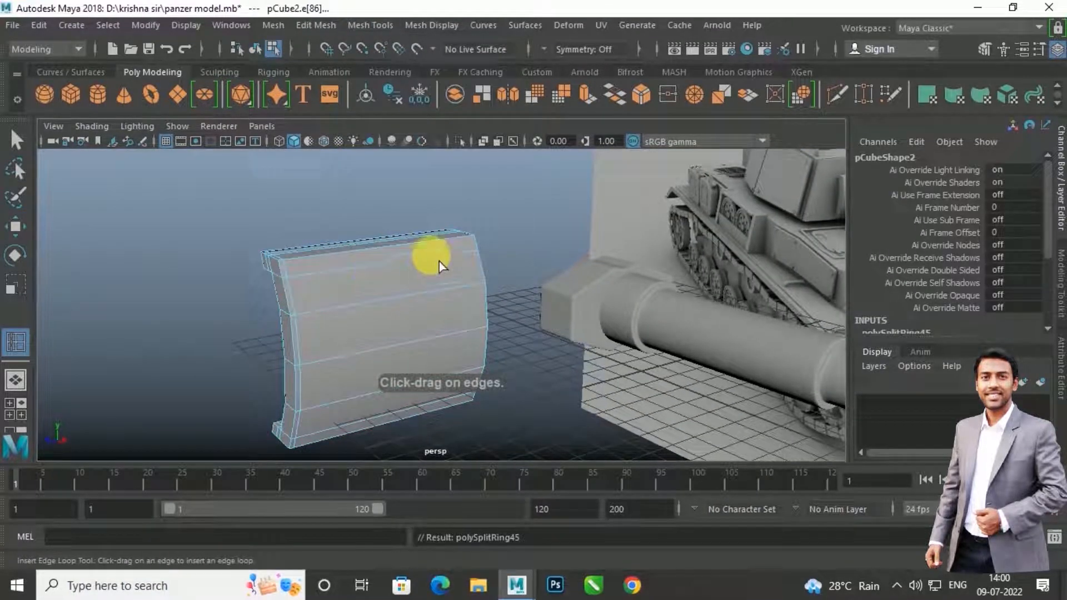
left_click(477, 244)
Step: Insert supporting edge loops through the plate's thickness near its front face and the inner corner of the lips
left_click_drag(358, 298, 463, 297, "alt")
scroll(455, 294, "up", 3)
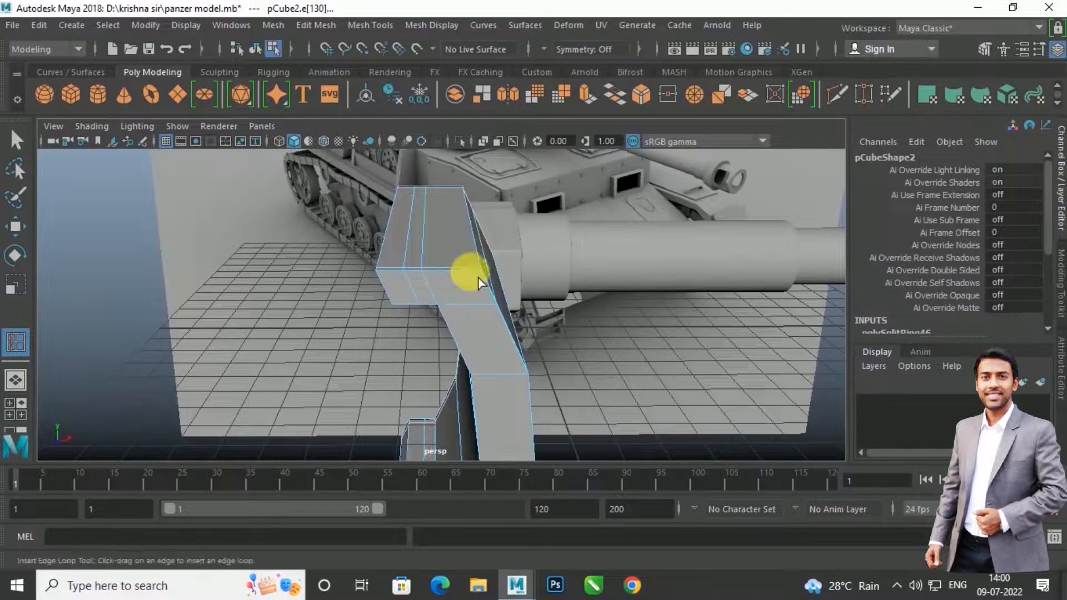
left_click(483, 277)
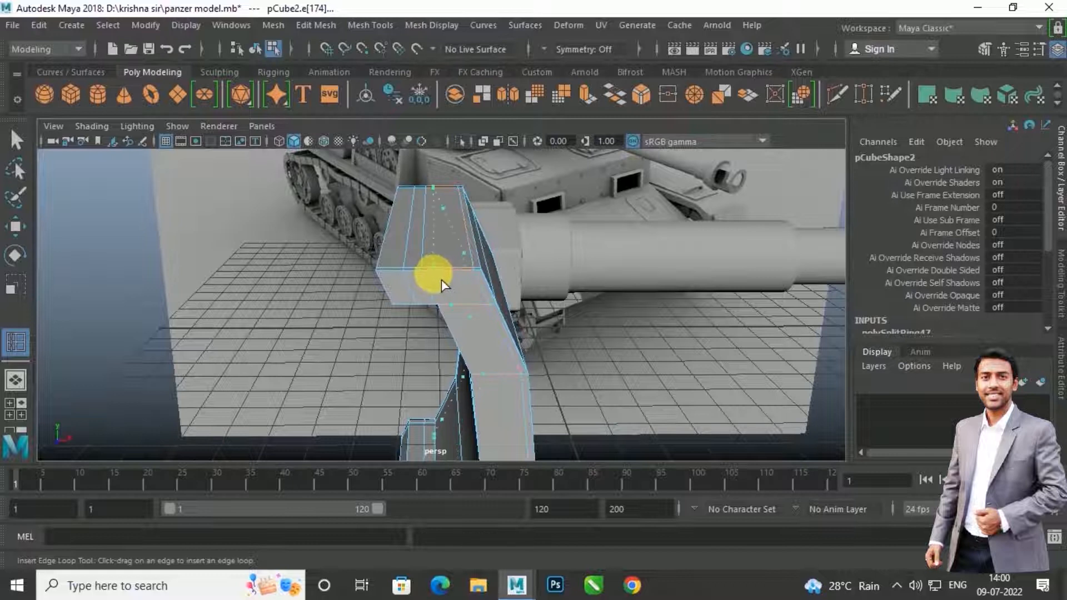
left_click(438, 286)
left_click_drag(392, 290, 369, 282)
key("ctrl+z")
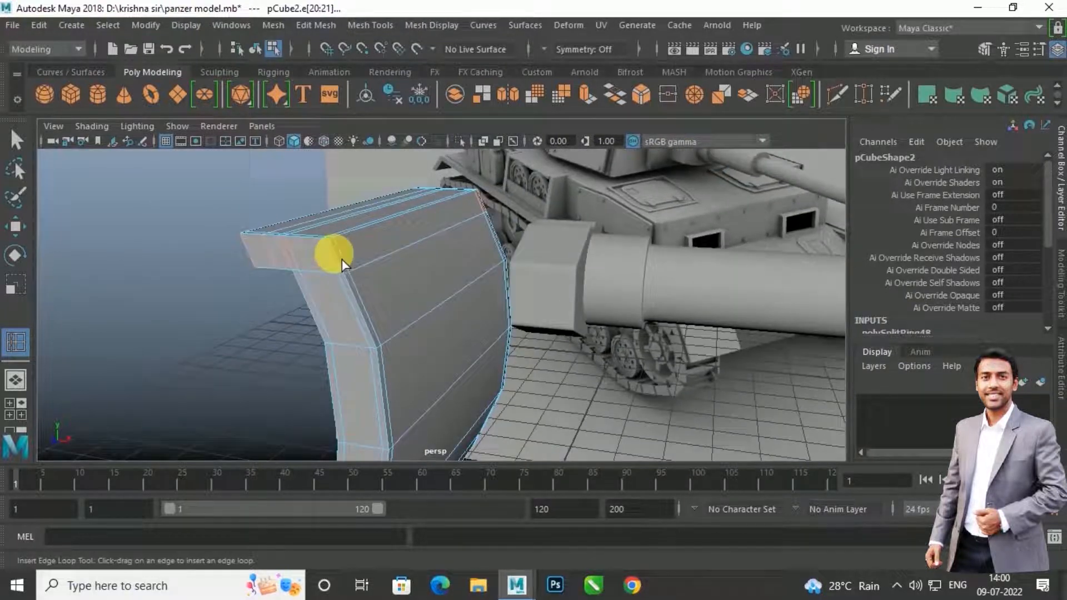
Step: Insert supporting edge loops close to the horizontal edges of the plate's upper and lower lips
left_click_drag(339, 247, 340, 248)
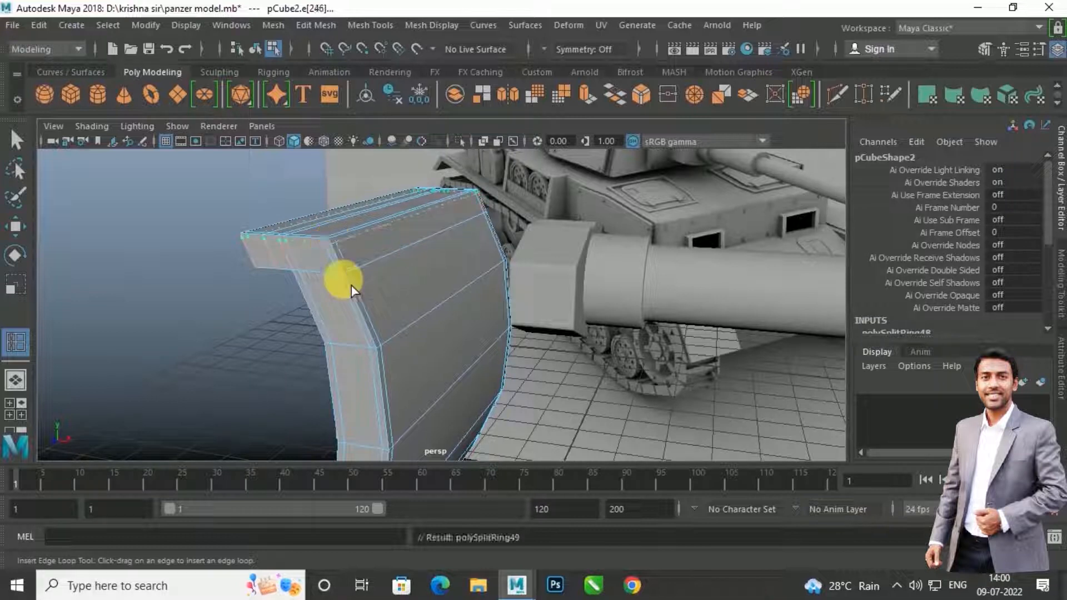
left_click_drag(361, 297, 427, 411)
left_click(443, 379)
scroll(427, 410, "down", 3)
left_click_drag(427, 409, 433, 390, "alt")
key("w")
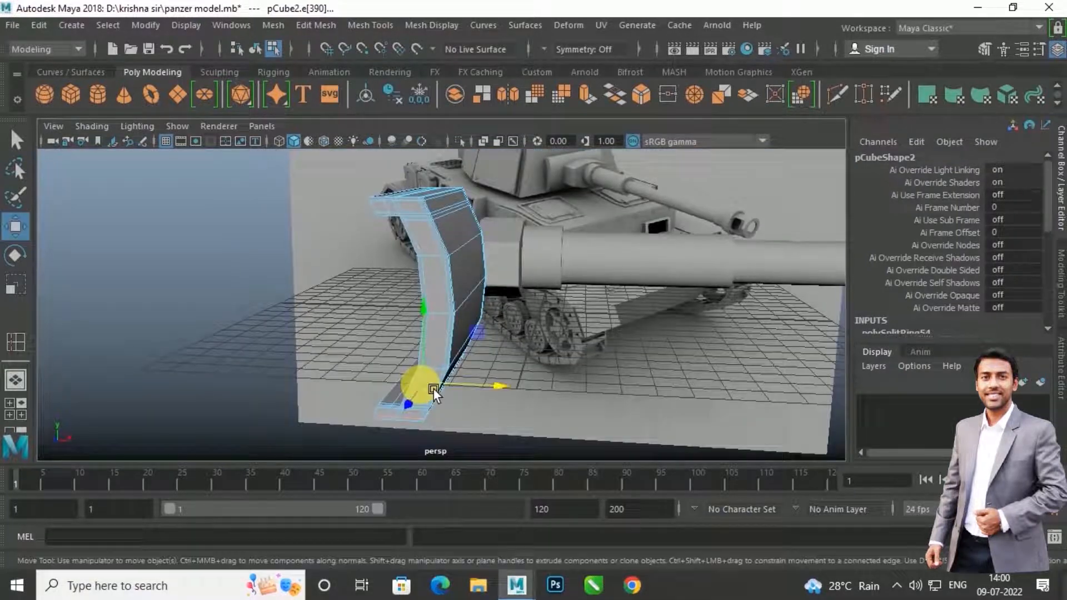
Step: Turn on the plate's smooth preview, return it to object mode and clear the selection
key("3")
right_click_drag(425, 248, 494, 132)
left_click(256, 220)
Step: Move the smoothed plate in the orthographic views so it sits centred directly behind the mount block
scroll(411, 310, "down", 4)
left_click_drag(415, 312, 460, 309, "alt")
left_click(417, 316)
key("space")
key("space")
left_click_drag(346, 349, 344, 331)
left_click_drag(349, 331, 352, 333)
key("space")
key("space")
mouse_move(482, 328)
left_mouse_down()
mouse_move(436, 335)
mouse_move(526, 339)
mouse_move(573, 326)
mouse_move(569, 359)
mouse_move(485, 364)
mouse_move(554, 343)
mouse_move(386, 350)
mouse_move(432, 356)
mouse_move(448, 374)
mouse_move(529, 358)
mouse_move(411, 334)
mouse_move(427, 324)
mouse_move(447, 345)
left_mouse_up()
key("space")
key("space")
left_click(449, 360)
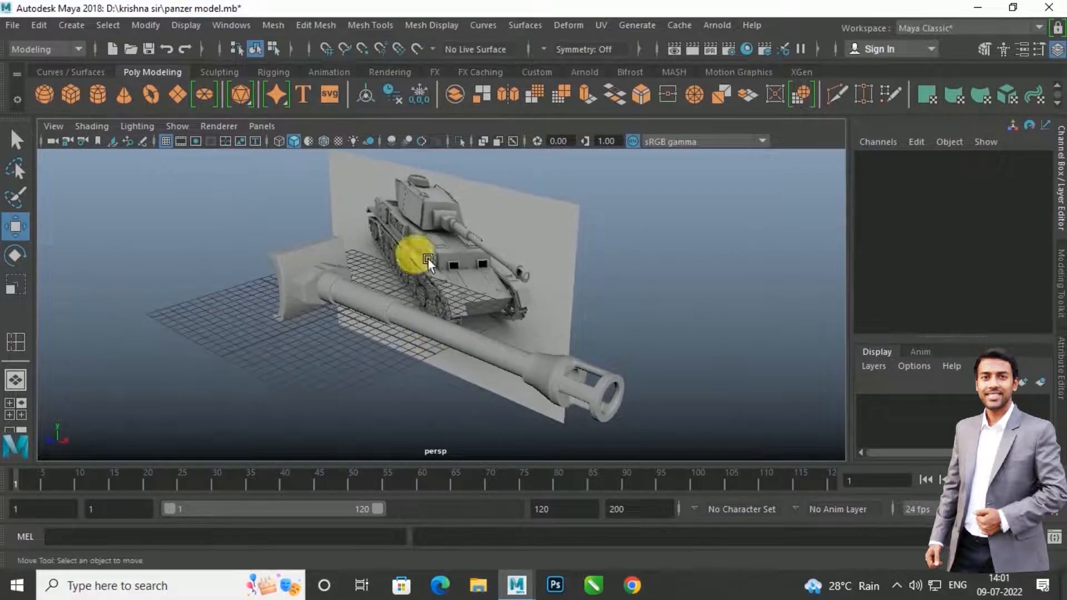
Step: Create a display layer from the reference image plane and hide that layer
left_click(545, 226)
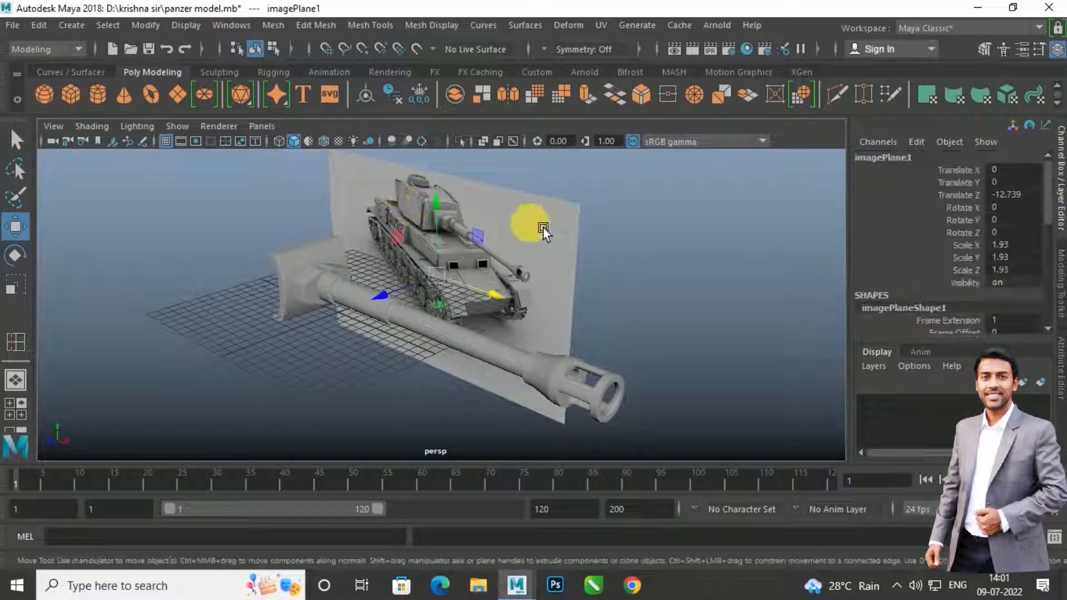
left_click(872, 376)
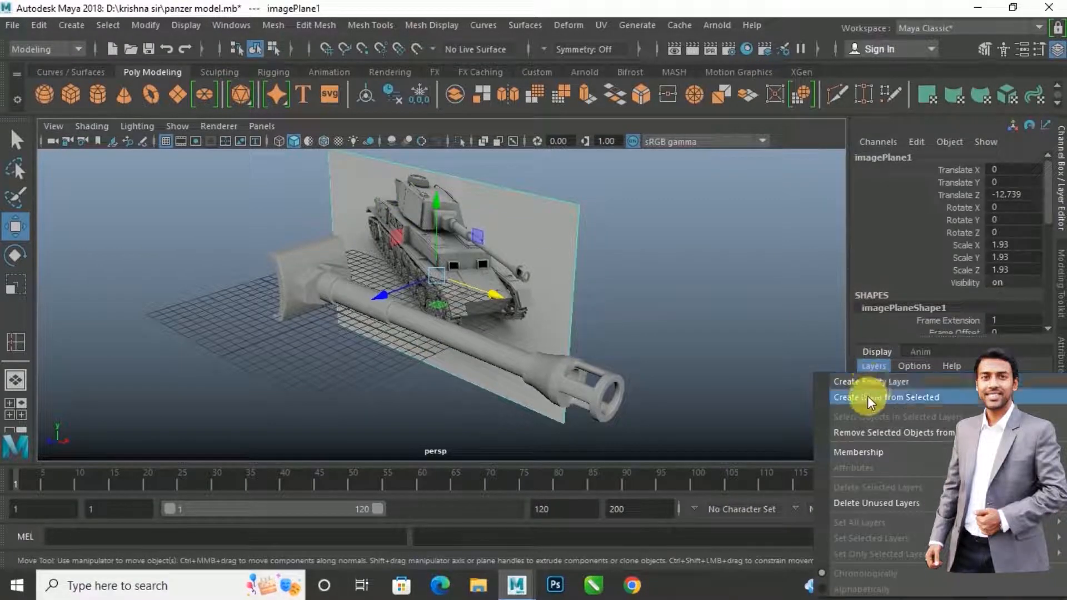
left_click(867, 396)
left_click(872, 412)
left_click(614, 318)
Step: Import the Panzer2 picture from the desktop's New folder as an image plane in the front view
left_click_drag(613, 318, 416, 277, "alt")
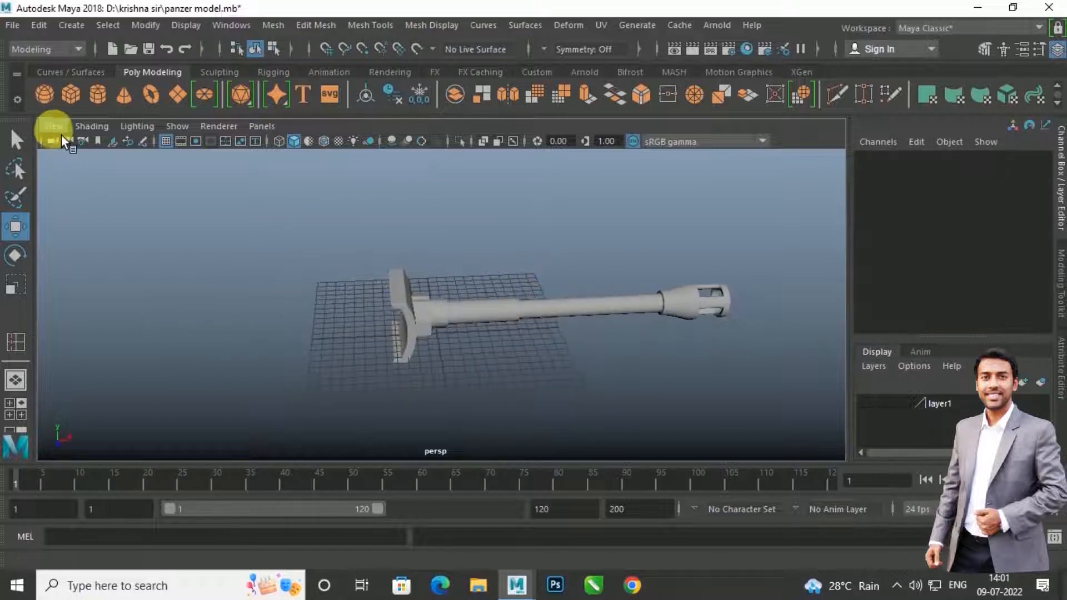
key("space")
key("space")
scroll(443, 323, "down", 3)
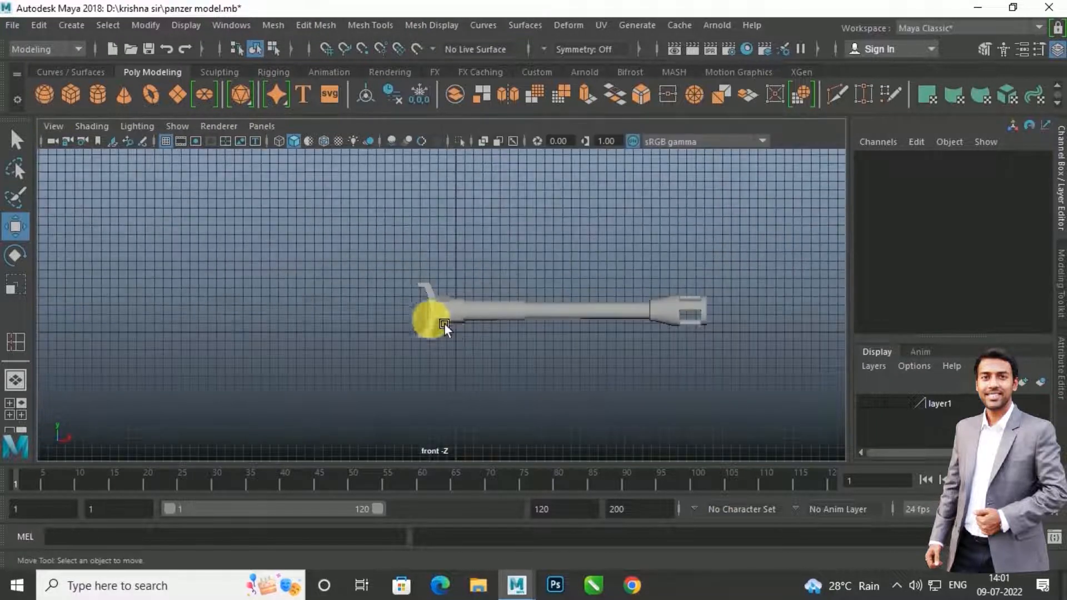
middle_click_drag(499, 324, 459, 322, "alt")
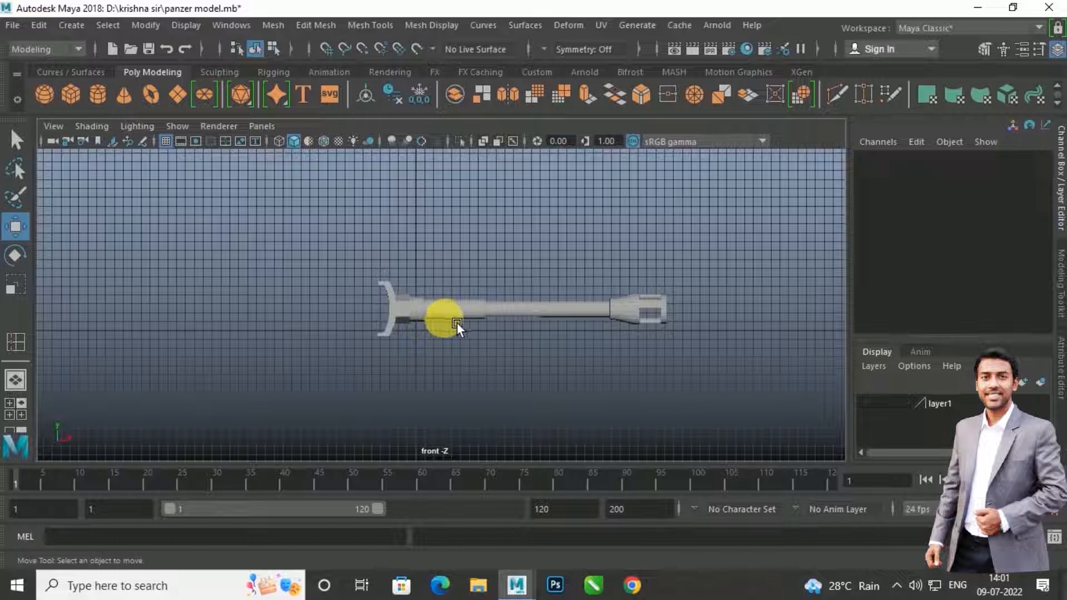
left_click(51, 126)
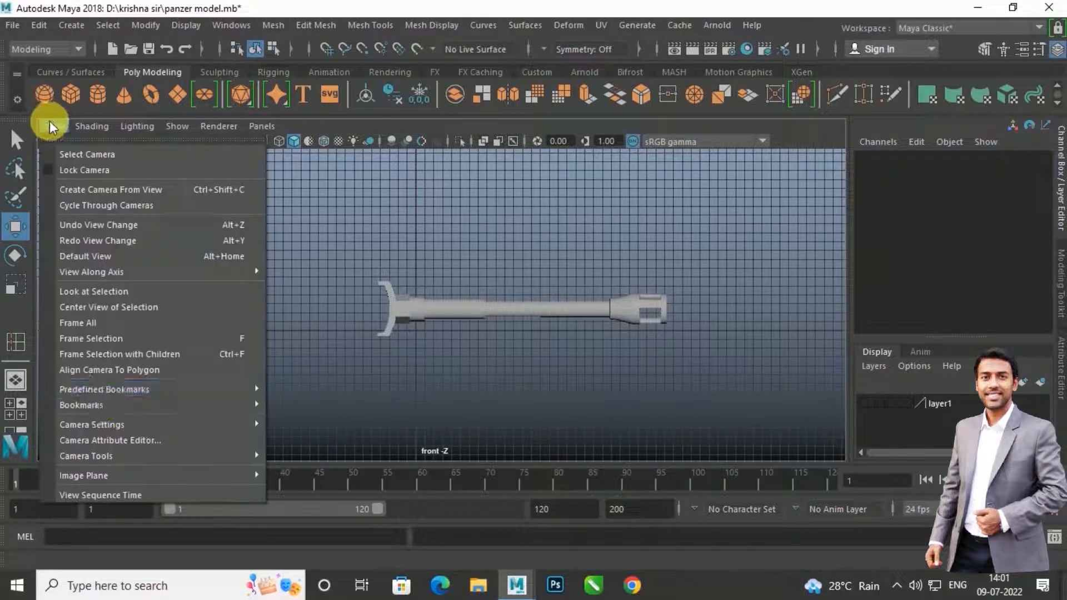
mouse_move(105, 475)
left_click(335, 487)
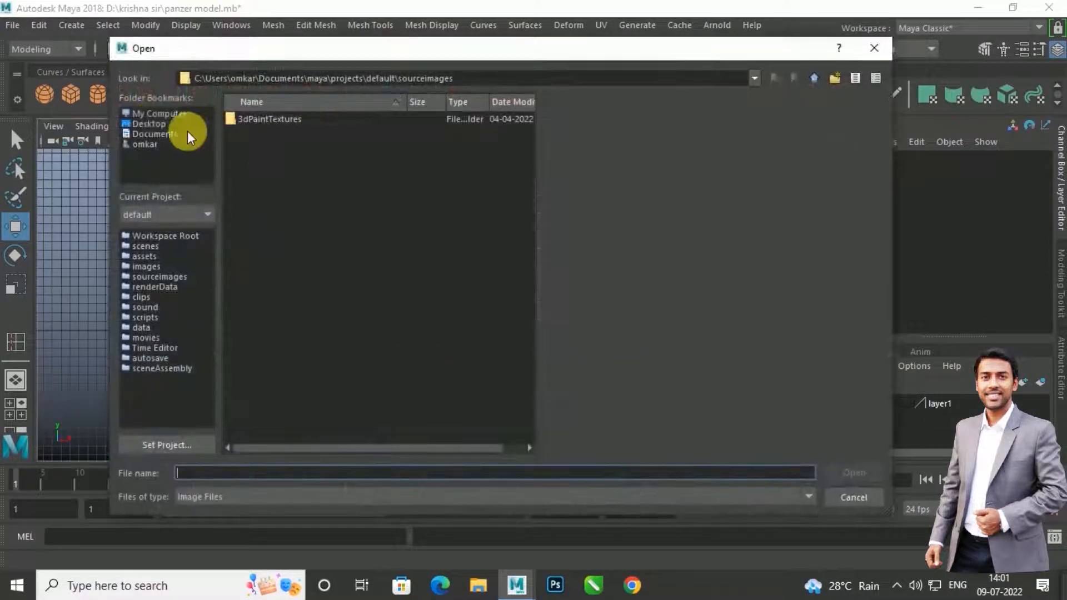
left_click(156, 122)
double_click(267, 120)
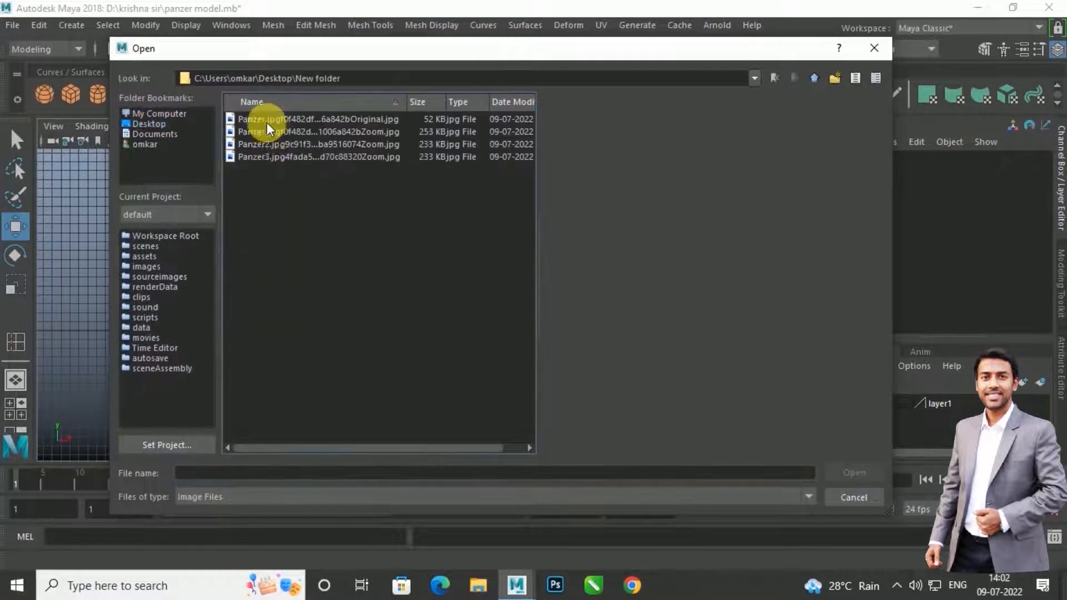
left_click(273, 145)
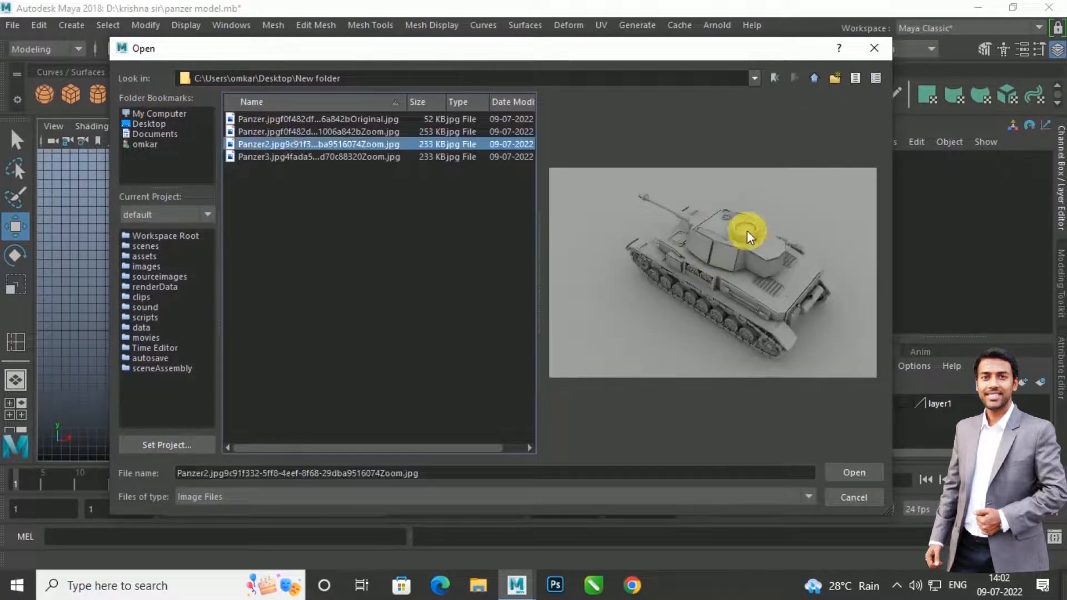
left_click(859, 474)
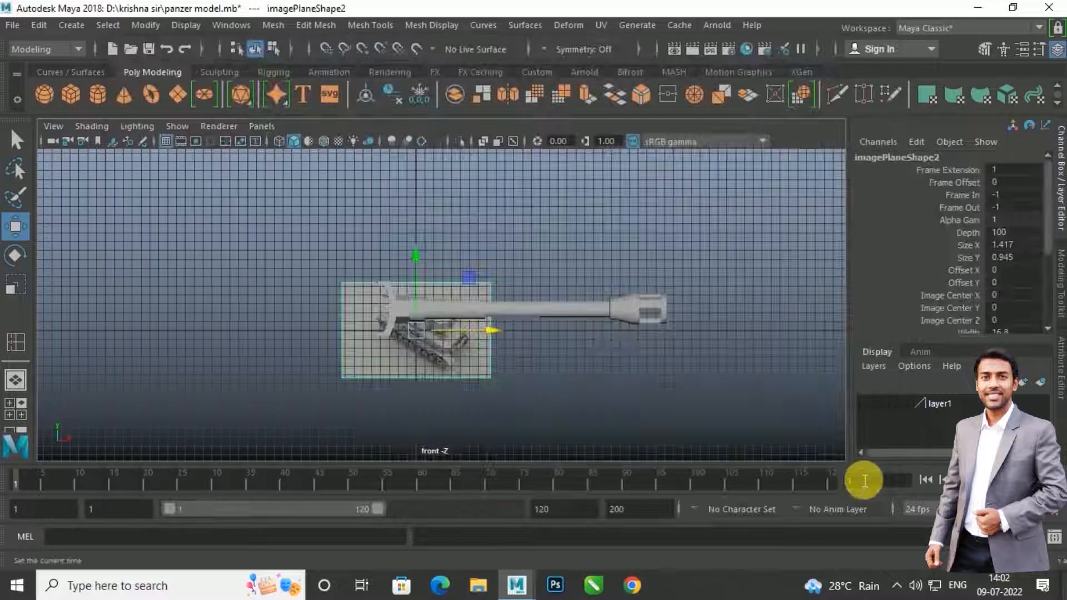
Step: Scale the new image plane uniformly to 6.534 and move it behind the gun, at Translate Y -0.725 and Z -5.844
key("r")
left_click_drag(395, 353, 691, 186)
key("w")
scroll(558, 280, "down", 3)
scroll(558, 280, "down", 1)
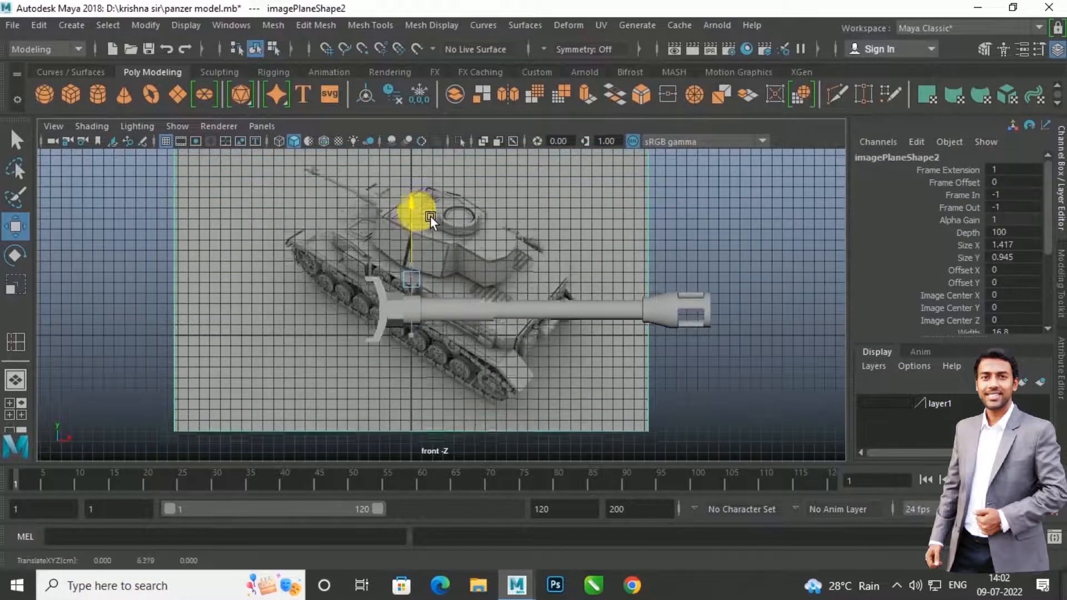
key("space")
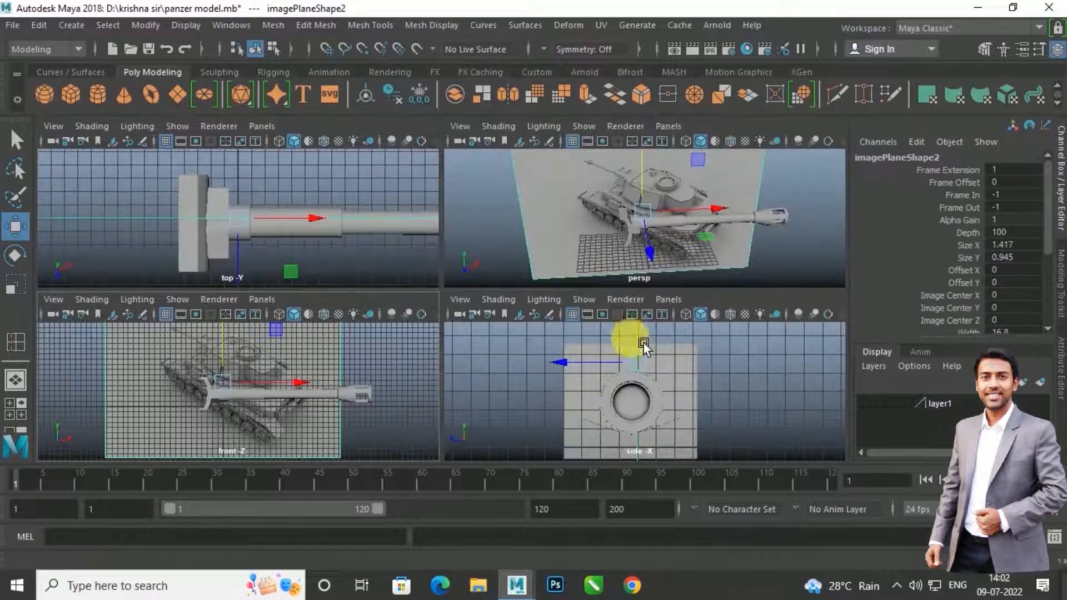
scroll(651, 378, "up", 4)
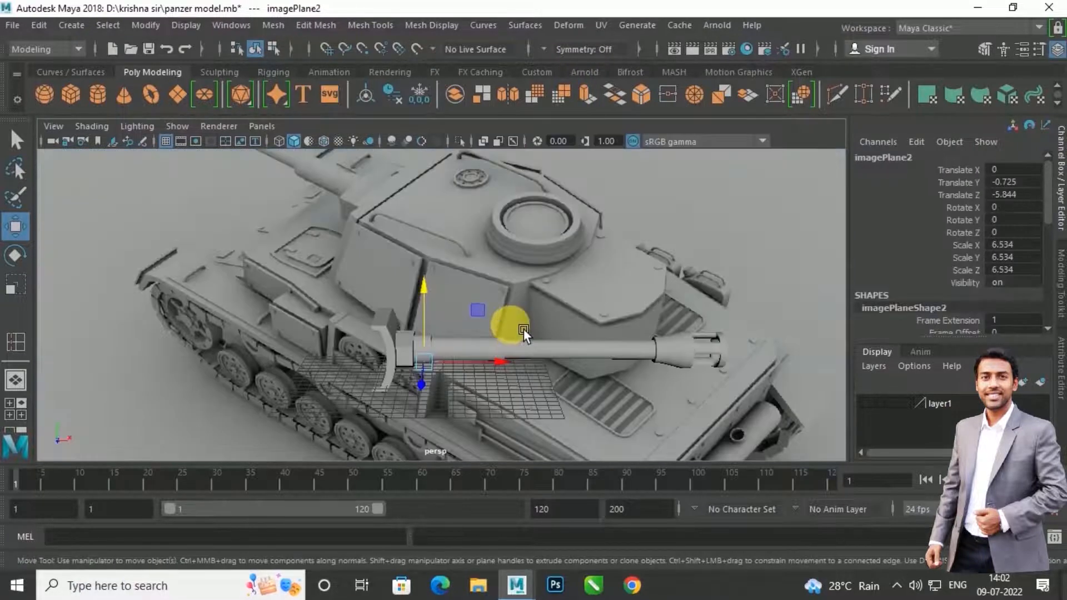
Step: Create a polygon cube in front of the barrel, about 10.5 wide, 3.9 high and 18.1 deep
left_click(77, 96)
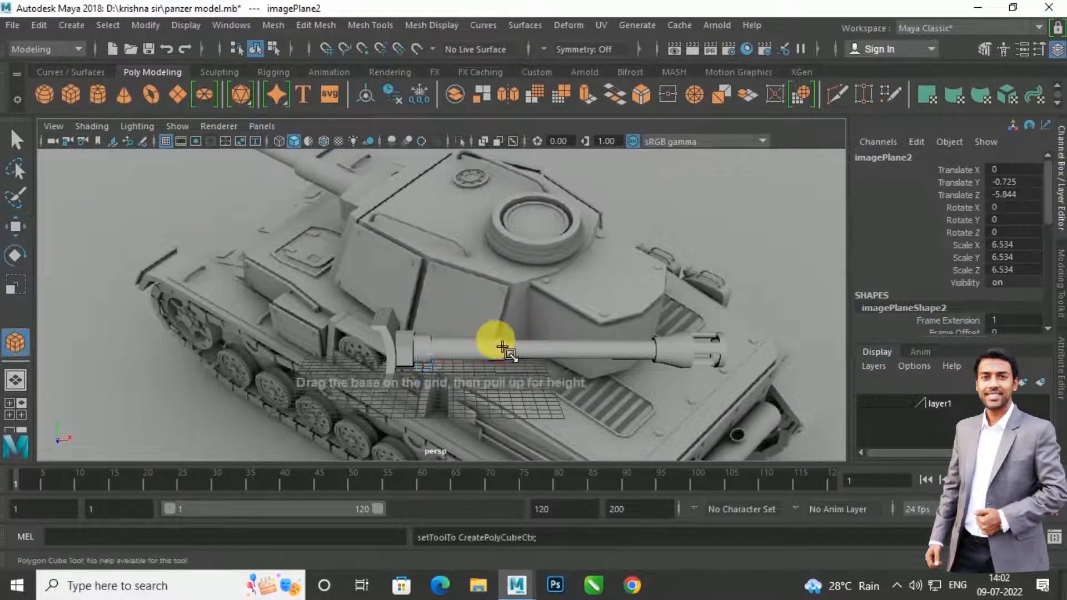
scroll(493, 343, "down", 2)
middle_click_drag(494, 339, 477, 346, "alt")
left_click_drag(417, 373, 505, 425)
mouse_move(520, 376)
left_mouse_down()
mouse_move(520, 389)
mouse_move(520, 376)
left_mouse_up()
scroll(517, 374, "up", 2)
middle_click_drag(517, 374, 455, 341, "alt")
scroll(461, 347, "down", 2)
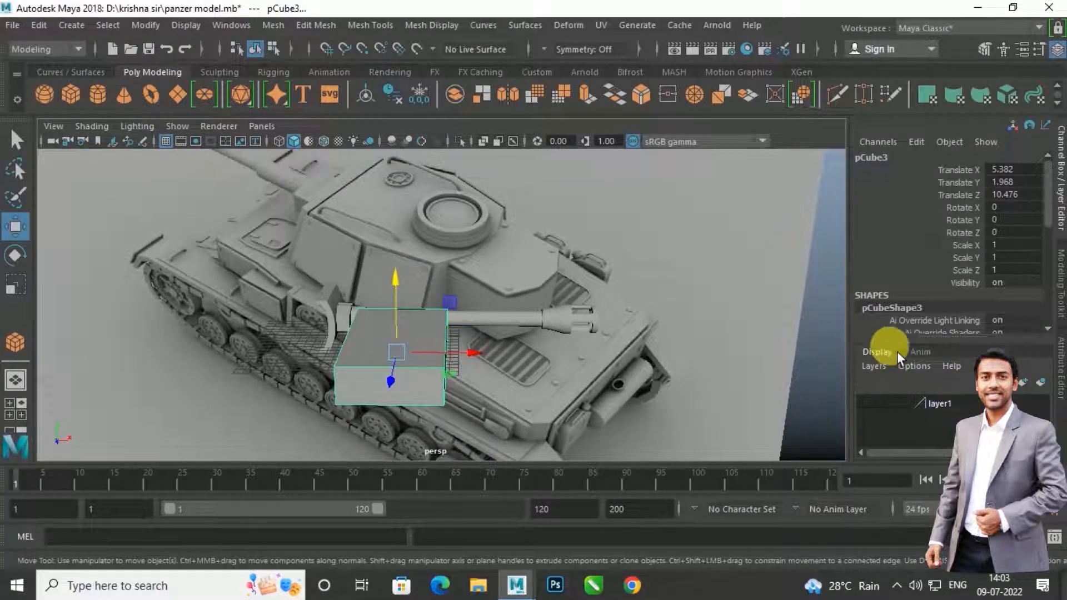
Step: Set the new cube's width subdivisions to 2
scroll(898, 351, "down", 3)
left_click(944, 278)
middle_click_drag(702, 411, 644, 411)
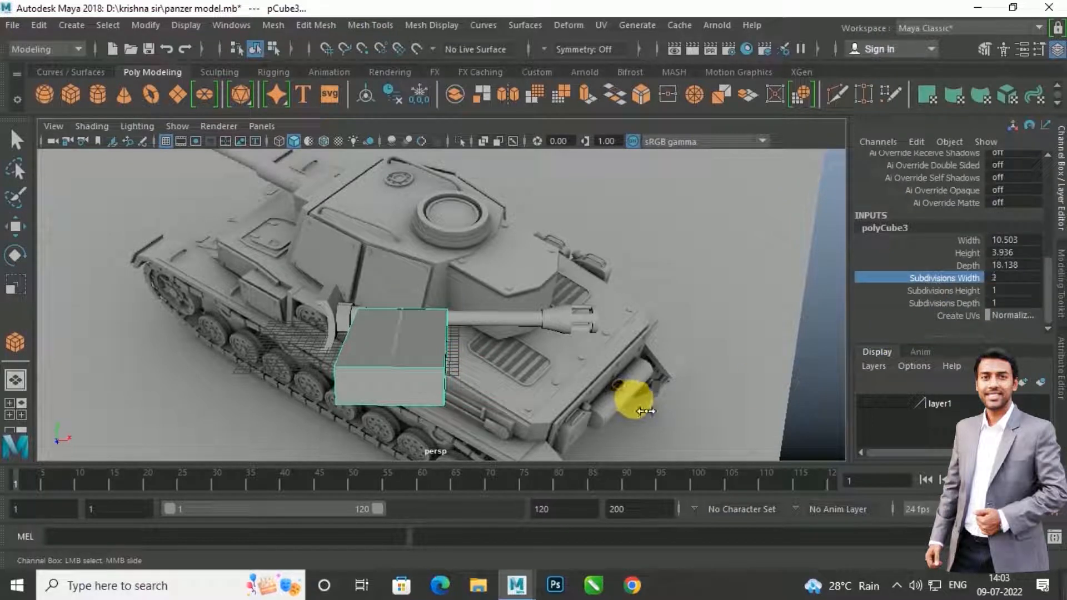
left_click(944, 291)
middle_click_drag(691, 356, 634, 390)
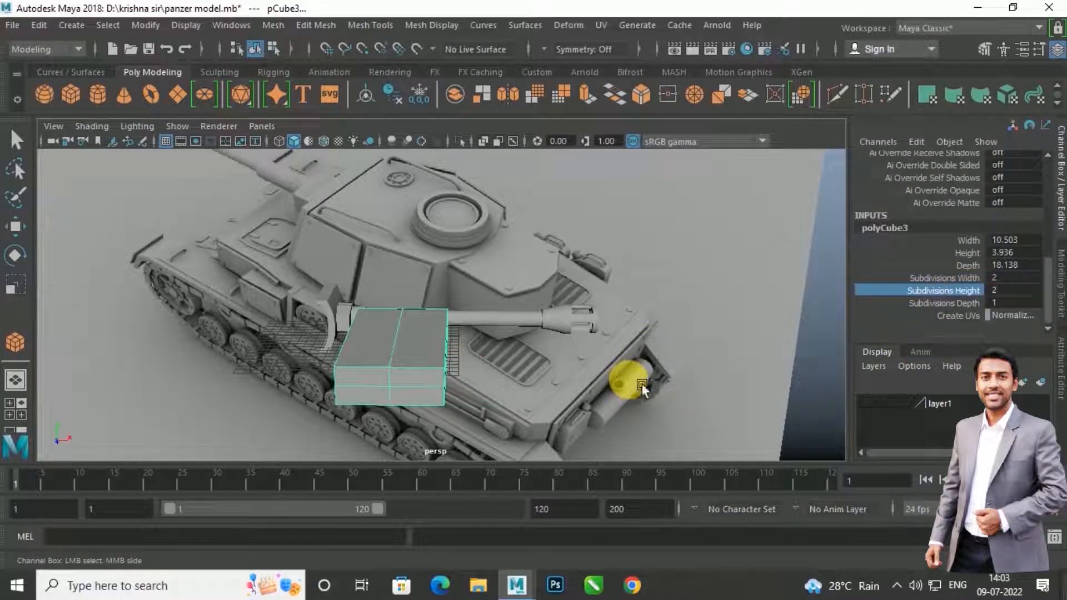
key("ctrl+z")
Step: Set the cube's depth subdivisions to 3 and scale the cube wider along X
left_click(944, 303)
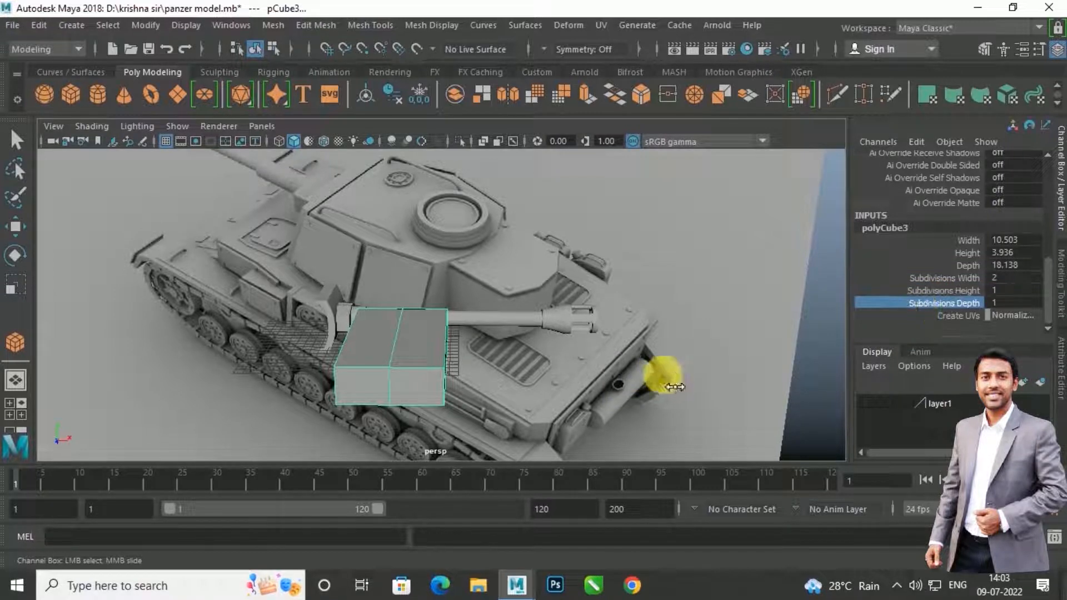
left_click_drag(499, 351, 548, 381, "alt")
scroll(459, 360, "down", 5)
key("w")
key("r")
left_click_drag(482, 380, 499, 363, "alt")
left_click_drag(402, 338, 464, 357)
scroll(464, 359, "up", 2)
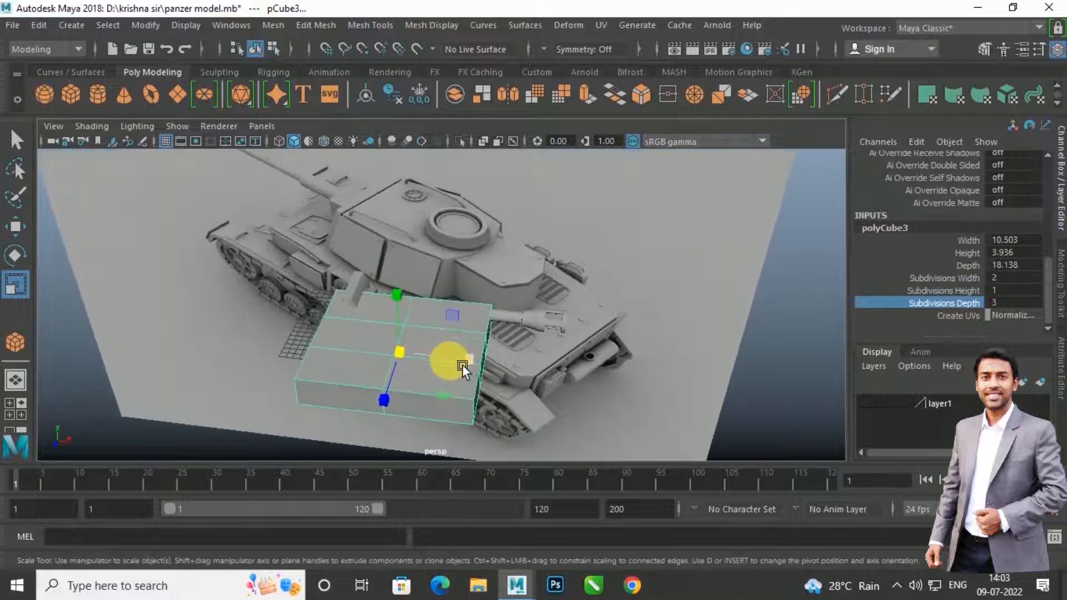
Step: Select the cube's central lengthwise edges and scale them outward along Z by about 1.3 to point both ends
right_click_drag(405, 325, 346, 156)
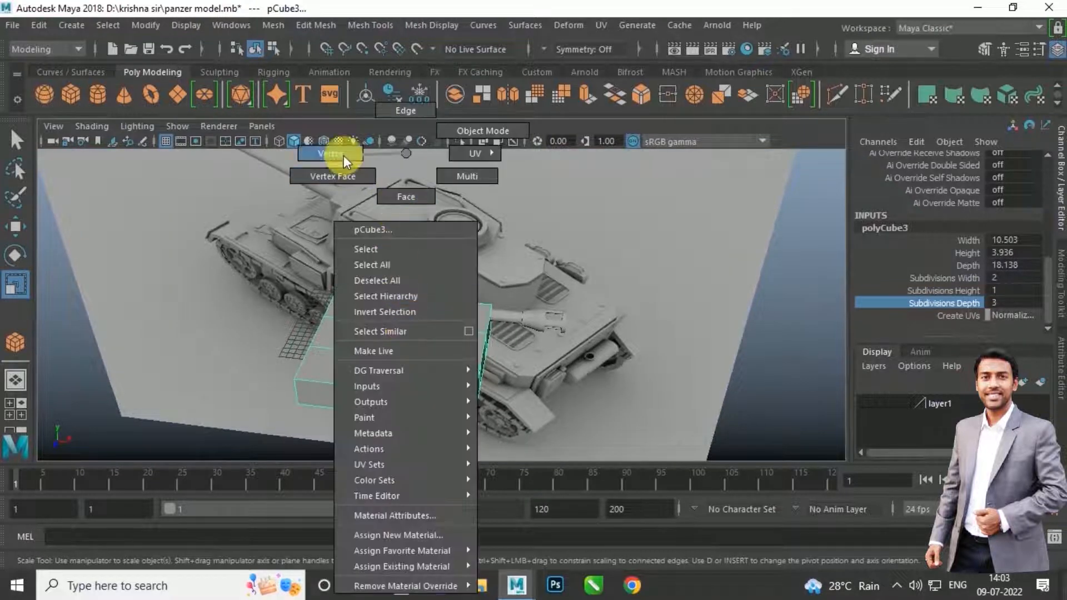
right_click_drag(381, 109, 381, 109)
left_click(395, 403)
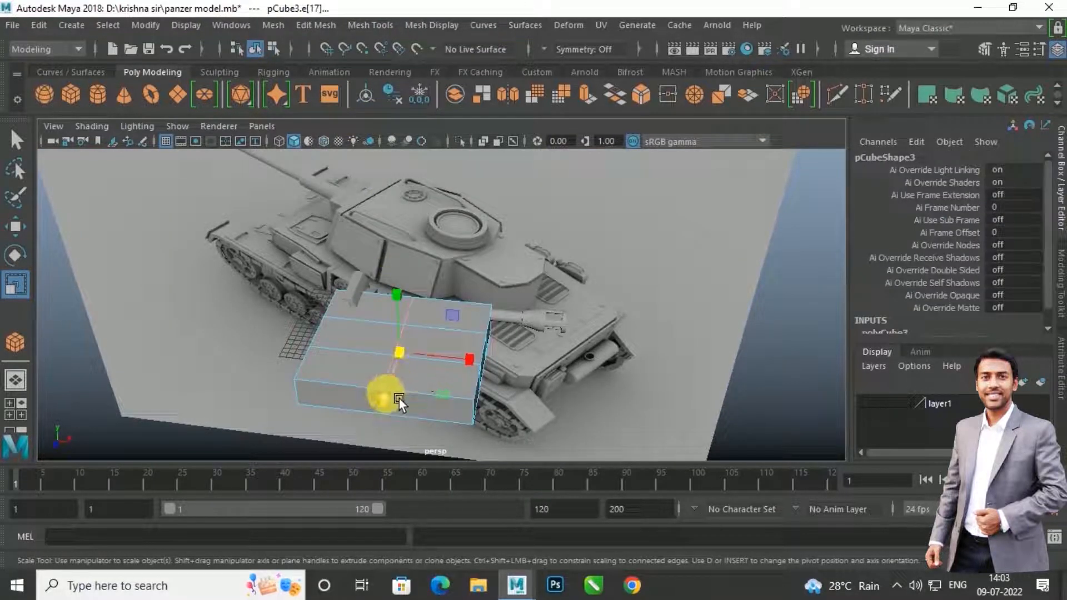
middle_click_drag(401, 398, 390, 415)
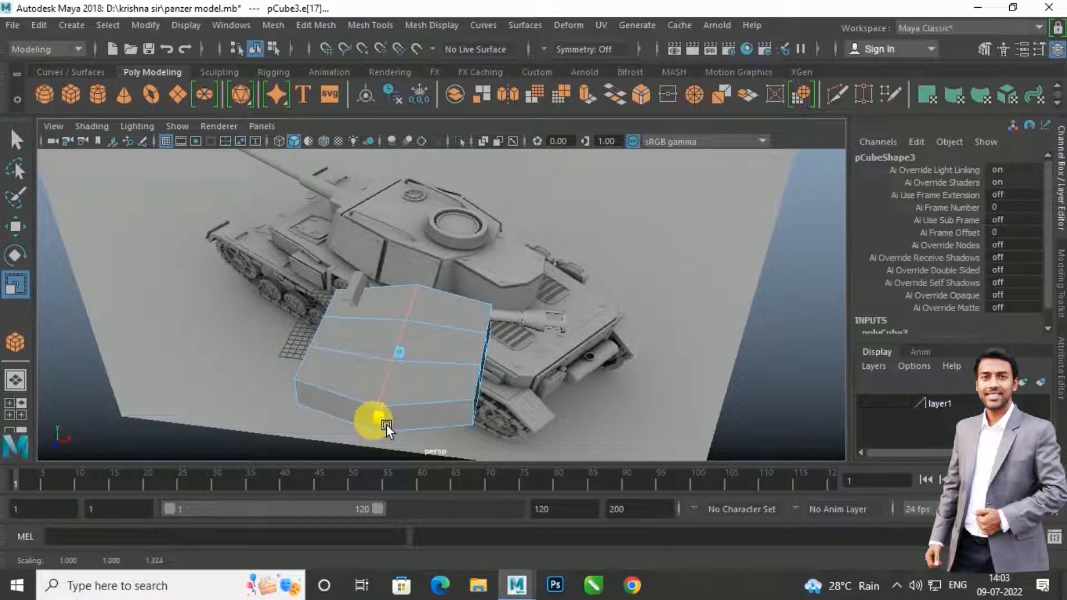
left_click_drag(386, 424, 482, 423, "alt")
Step: Scale the cube's components to form a faceted turret outline and make the block taller
right_click_drag(473, 176, 432, 189)
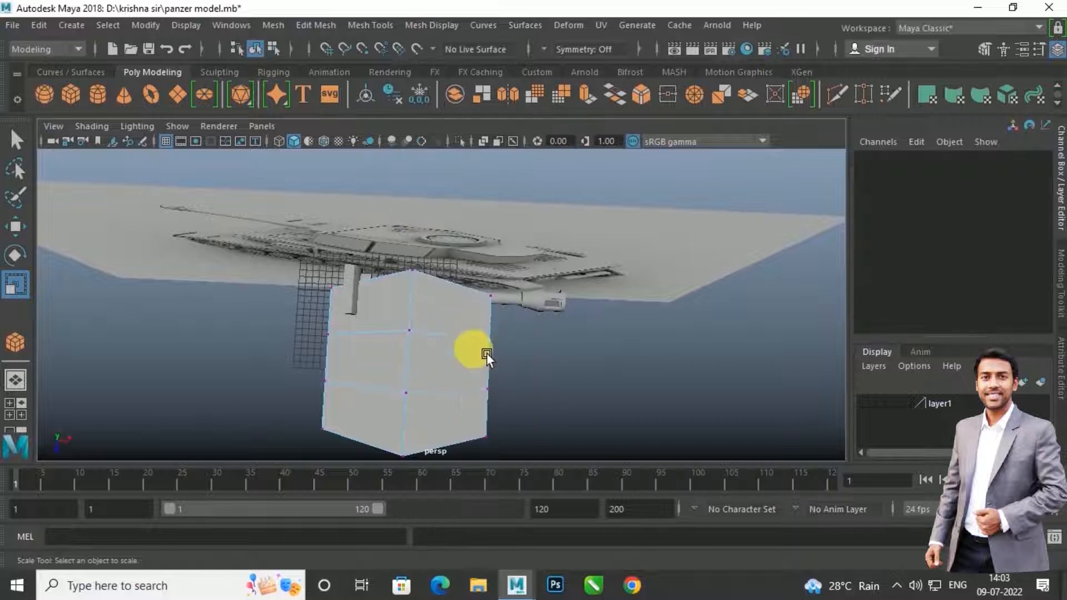
left_click_drag(524, 411, 523, 412)
left_click_drag(523, 412, 469, 357, "alt")
key("w")
right_click_drag(442, 167, 439, 236)
key("r")
left_click_drag(426, 280, 424, 253)
left_click_drag(433, 310, 367, 354, "alt")
key("w")
scroll(390, 355, "up", 2)
middle_click_drag(399, 353, 486, 376, "alt")
left_click_drag(481, 367, 379, 374, "alt")
Step: Select the block's three adjacent end faces facing the gun and extrude them outward as a narrower section
right_click_drag(346, 189, 346, 225)
left_click(327, 381)
left_click(317, 380, "shift")
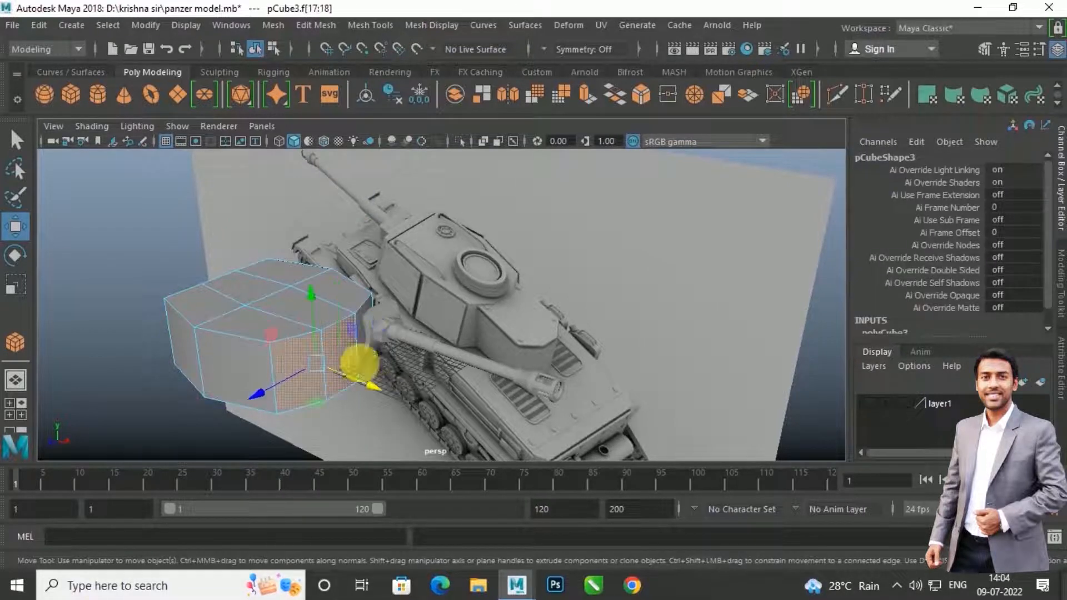
left_click(373, 344, "shift")
scroll(397, 366, "down", 2)
left_click_drag(397, 366, 398, 367, "alt")
scroll(397, 367, "up", 2)
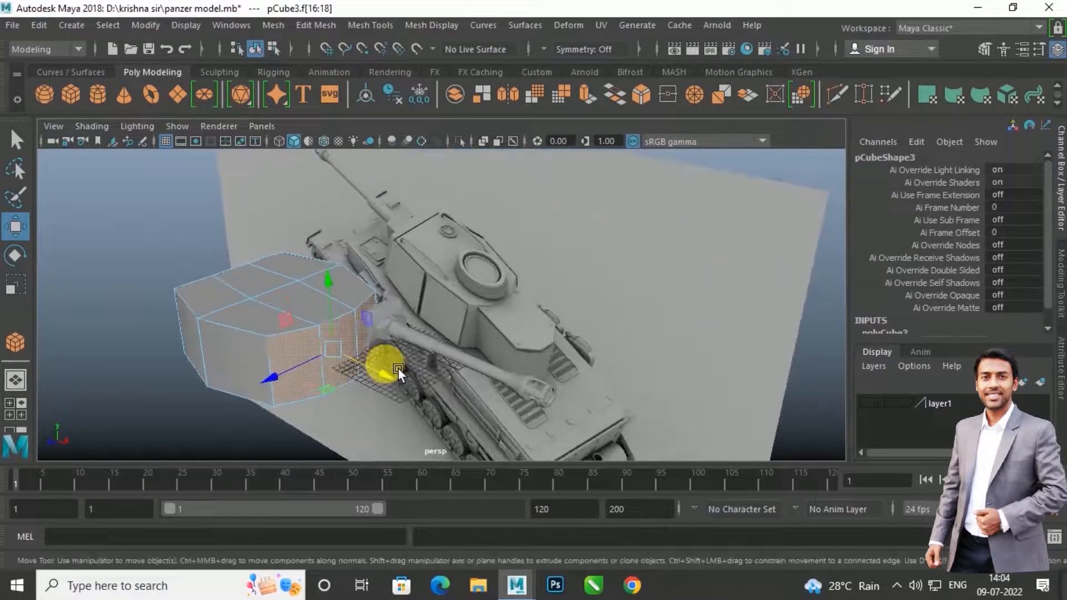
right_click(334, 349, "shift")
left_click(331, 276)
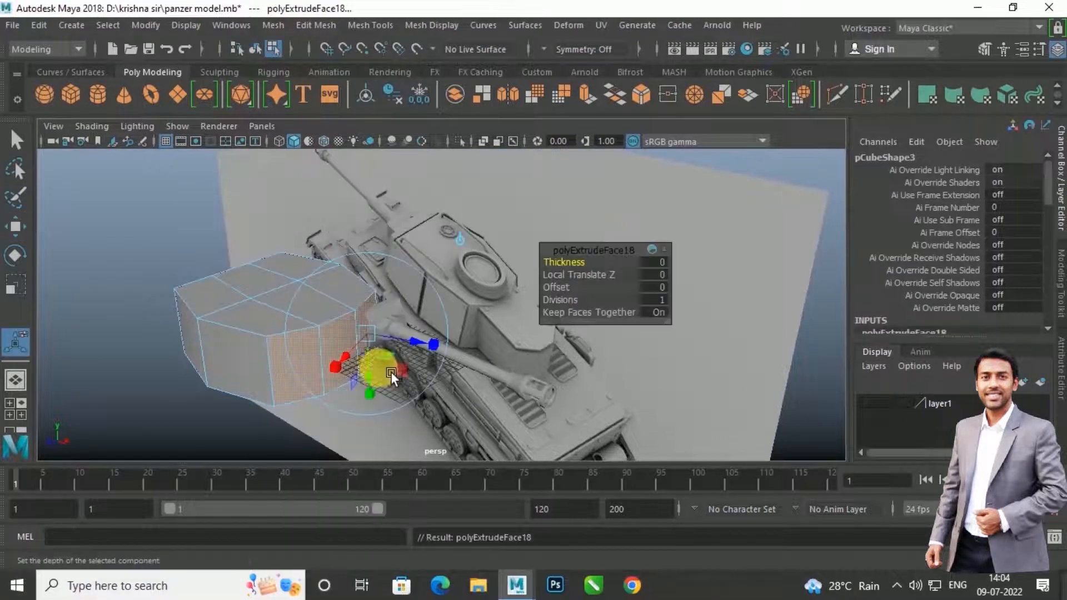
left_click_drag(357, 361, 386, 357)
key("ctrl+z")
key("ctrl+z")
left_click_drag(382, 402, 386, 387)
left_click_drag(386, 387, 359, 355, "alt")
key("w")
Step: Scale the end of the extruded section slightly to refine its shape
right_click_drag(388, 165, 402, 285)
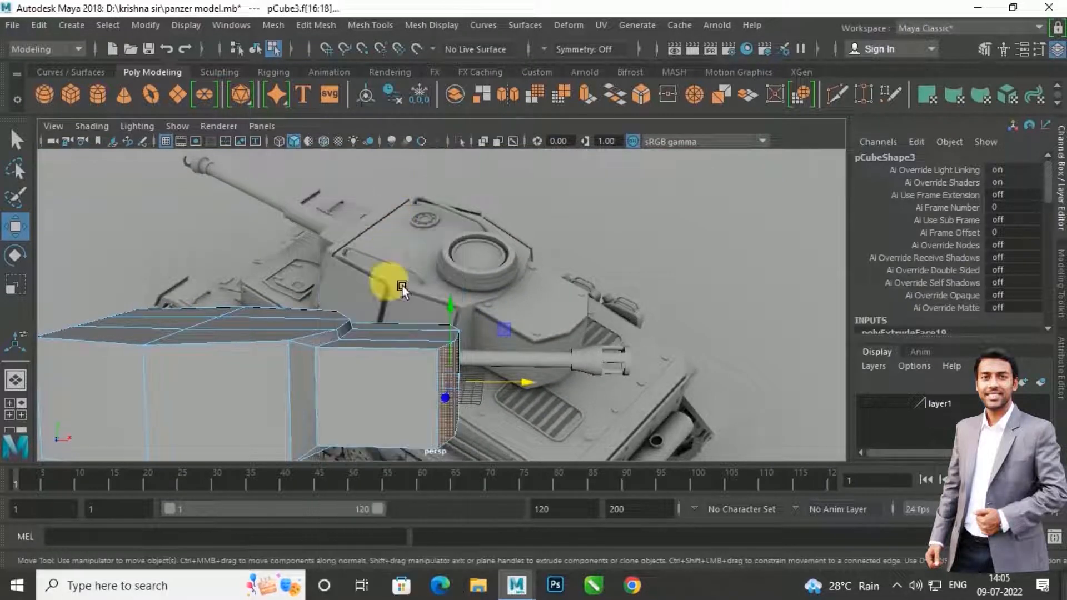
left_click_drag(465, 426, 406, 398, "alt")
key("r")
left_click_drag(402, 298, 399, 303)
left_click_drag(422, 346, 416, 318, "alt")
key("w")
scroll(369, 357, "up", 3)
Step: Select the top faces of the extruded section and make a separate panel object from them
right_click_drag(367, 358, 357, 219)
left_click(369, 357)
left_click_drag(369, 356, 419, 347, "alt")
left_click(393, 343, "shift")
left_click(421, 326, "shift")
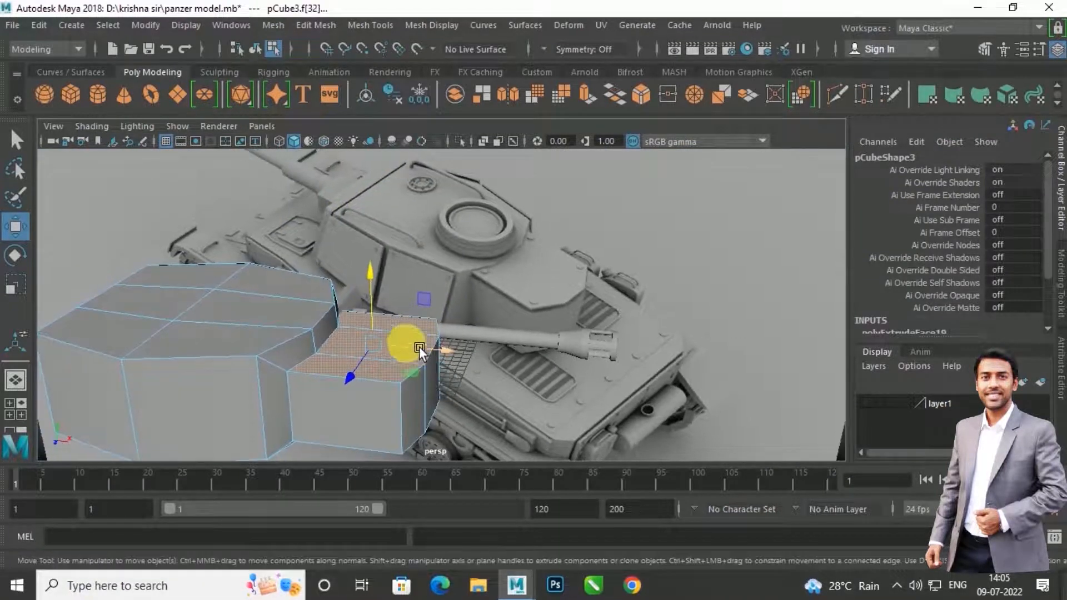
right_click(379, 343, "shift")
right_click_drag(379, 346, 378, 501, "shift")
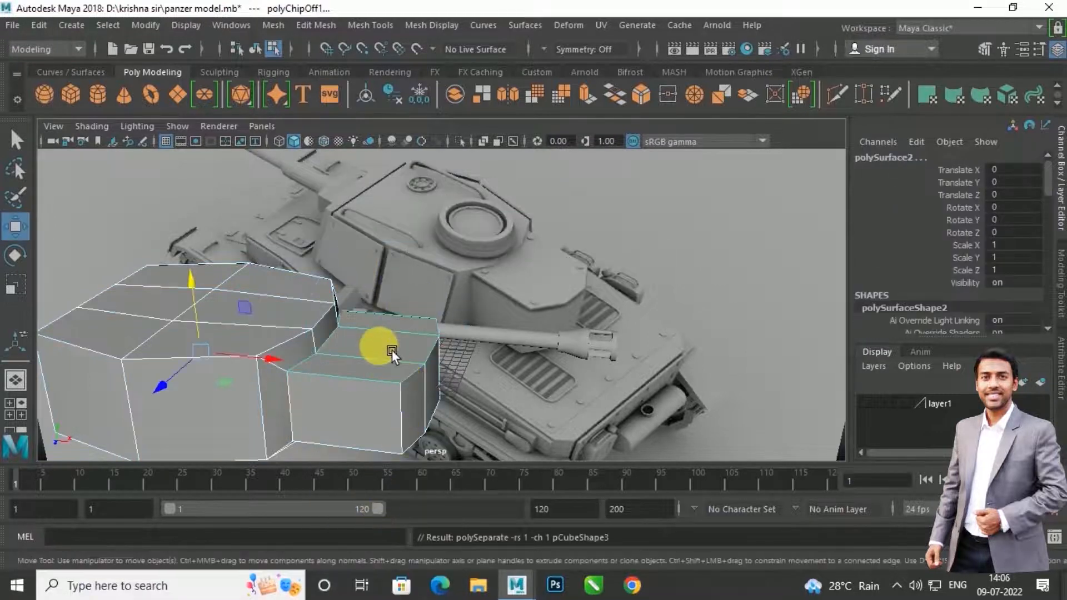
Step: Return to object mode and raise the separated top panel by 0.321 in Translate Y
right_click(382, 339)
left_click(448, 128)
left_click(423, 426)
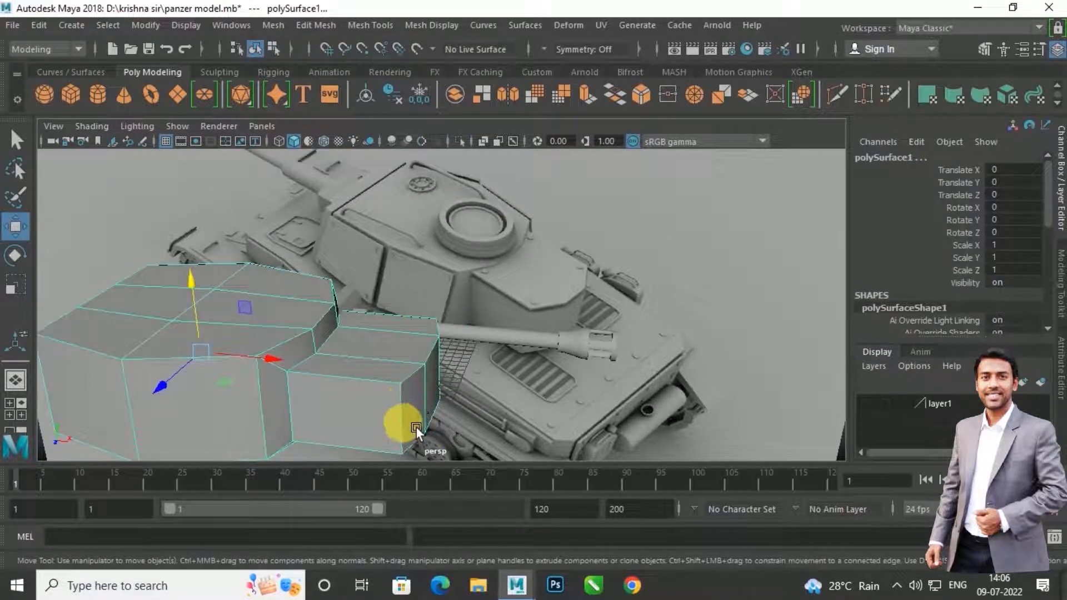
left_click_drag(384, 275, 401, 318)
Step: Extrude the top panel's faces to give it a thin thickness and return it to object mode
right_click_drag(385, 313, 392, 253, "shift")
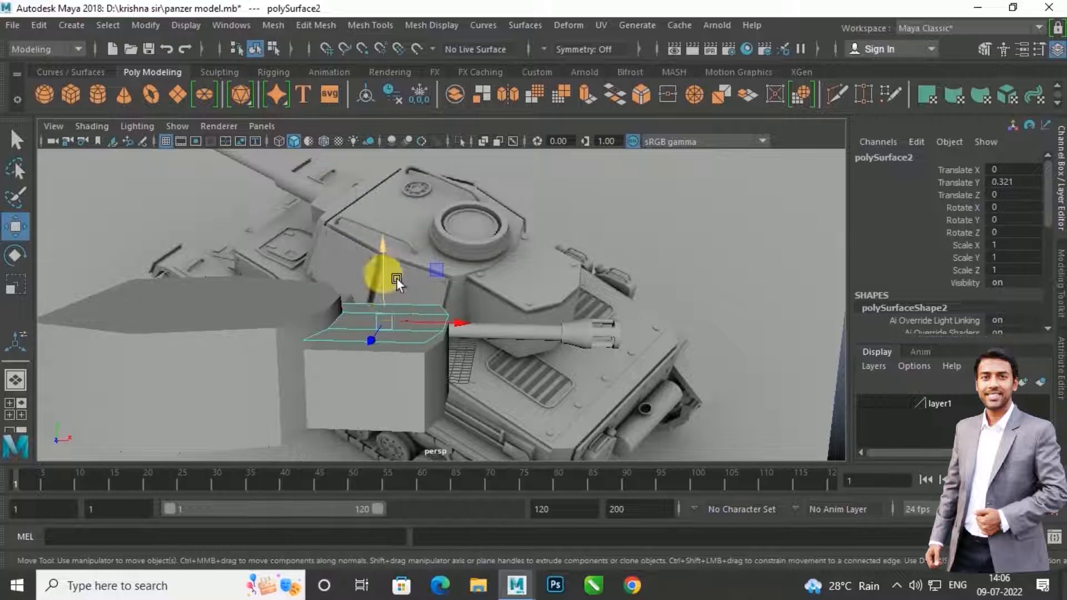
right_click_drag(400, 314, 380, 278)
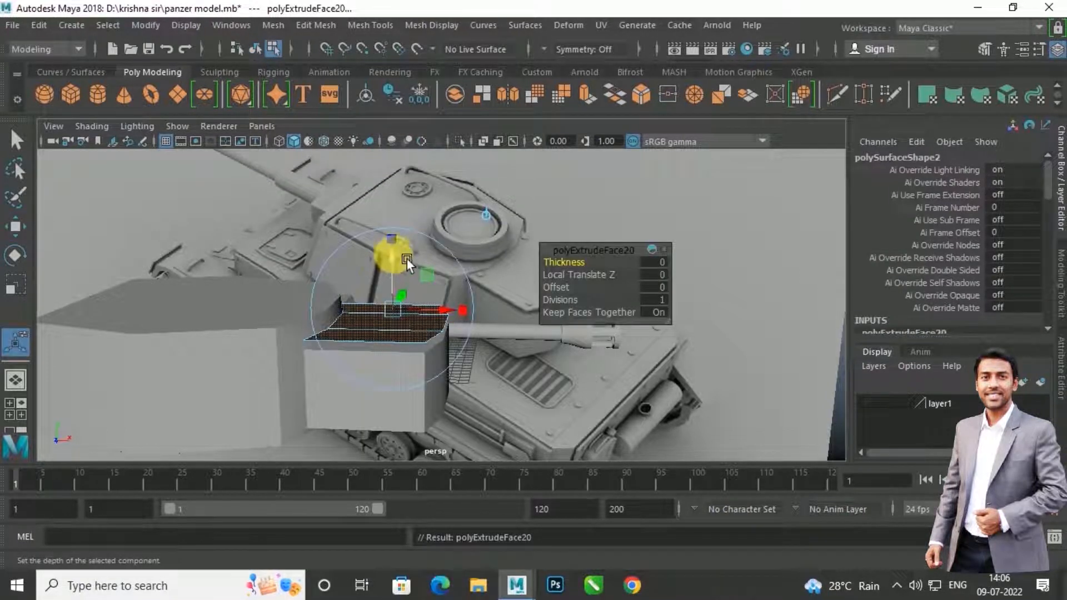
left_click_drag(406, 258, 409, 260)
left_click_drag(458, 340, 424, 358, "alt")
right_click_drag(402, 341, 482, 165)
left_click_drag(421, 341, 464, 370, "alt")
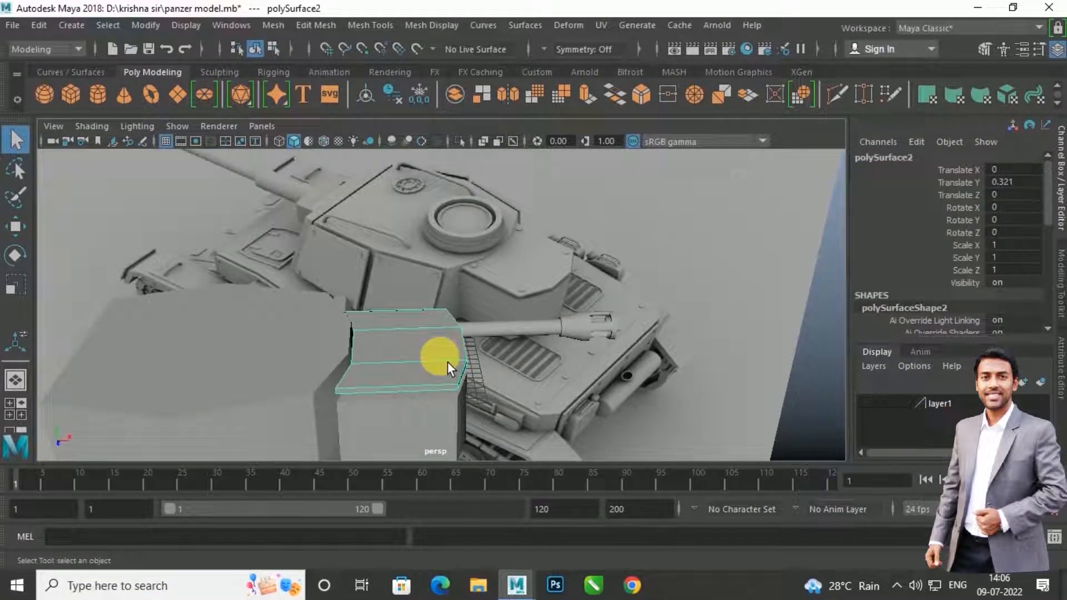
Step: Scale the thickened top panel slightly narrower along X
key("r")
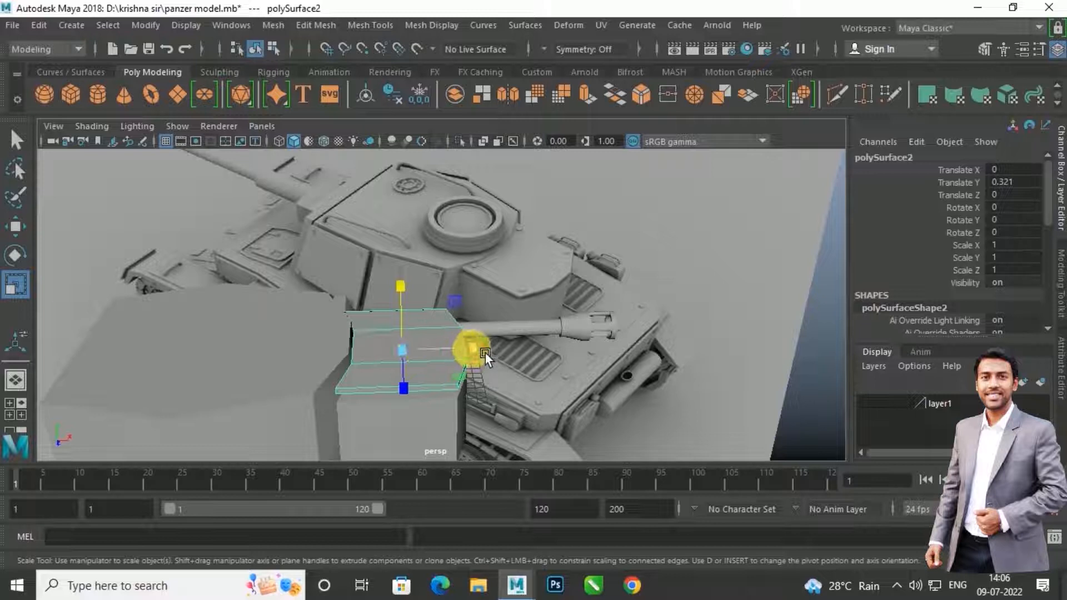
left_click_drag(487, 353, 442, 364)
key("w")
left_click(379, 389)
Step: Move the second reference image plane clear of the model, to Translate X -101.786
scroll(428, 411, "down", 4)
scroll(442, 363, "down", 5)
left_click(552, 354)
scroll(551, 352, "down", 4)
middle_click_drag(550, 352, 376, 299)
scroll(421, 324, "up", 3)
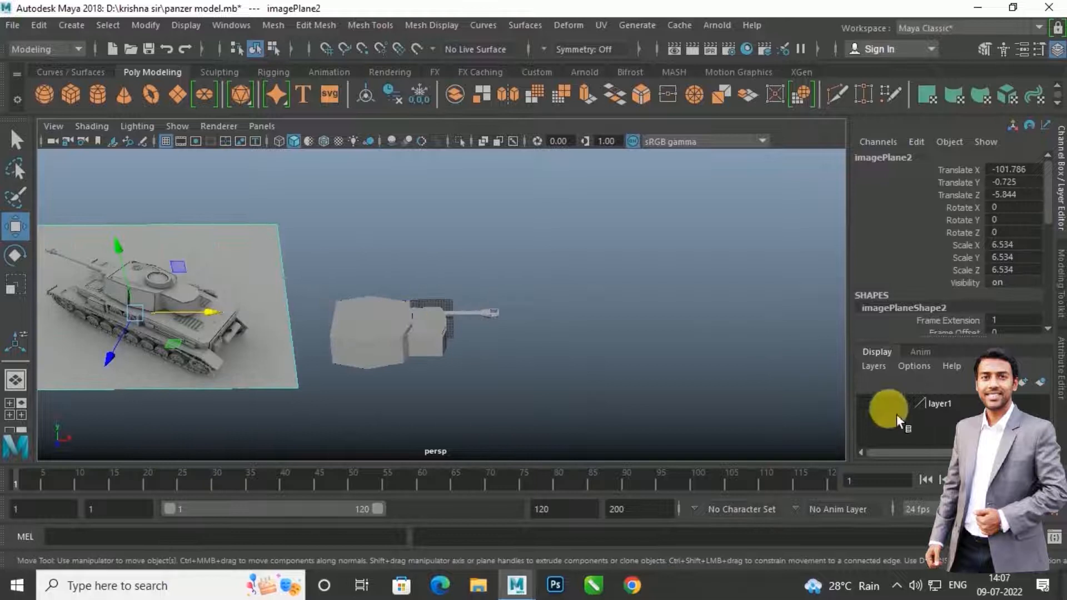
Step: Show the hidden layer1 with the first reference image and reselect the second image plane
left_click(881, 412)
left_click(547, 353)
left_click(469, 291)
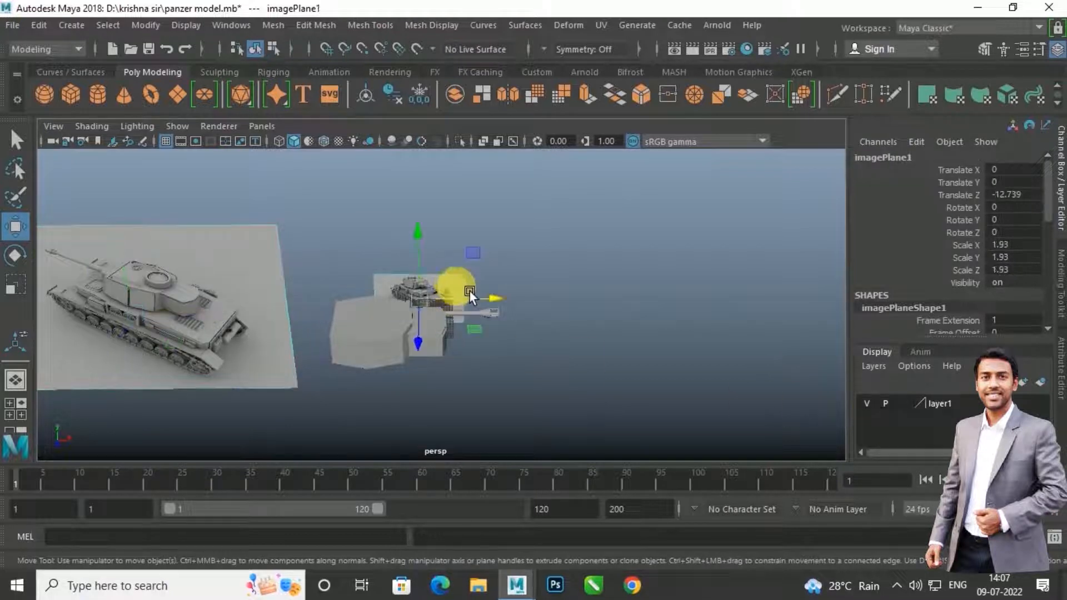
left_click(255, 263)
scroll(256, 264, "down", 5)
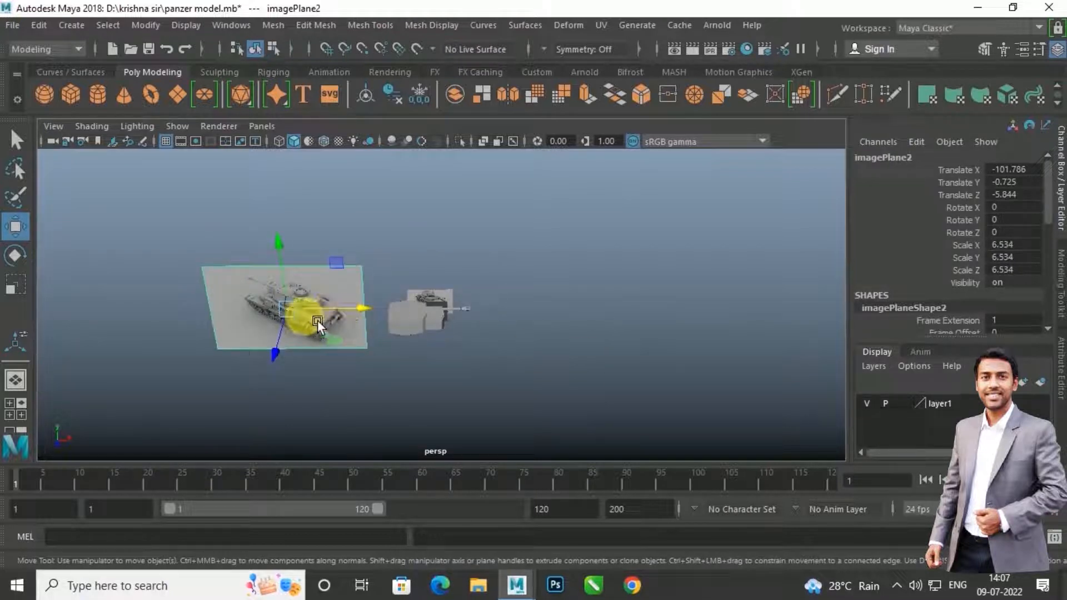
Step: Scale the second reference image plane down to 3.682 and move it to Translate X -63.421 and Translate Z -15.619
key("r")
left_click_drag(281, 311, 261, 342)
scroll(339, 331, "down", 3)
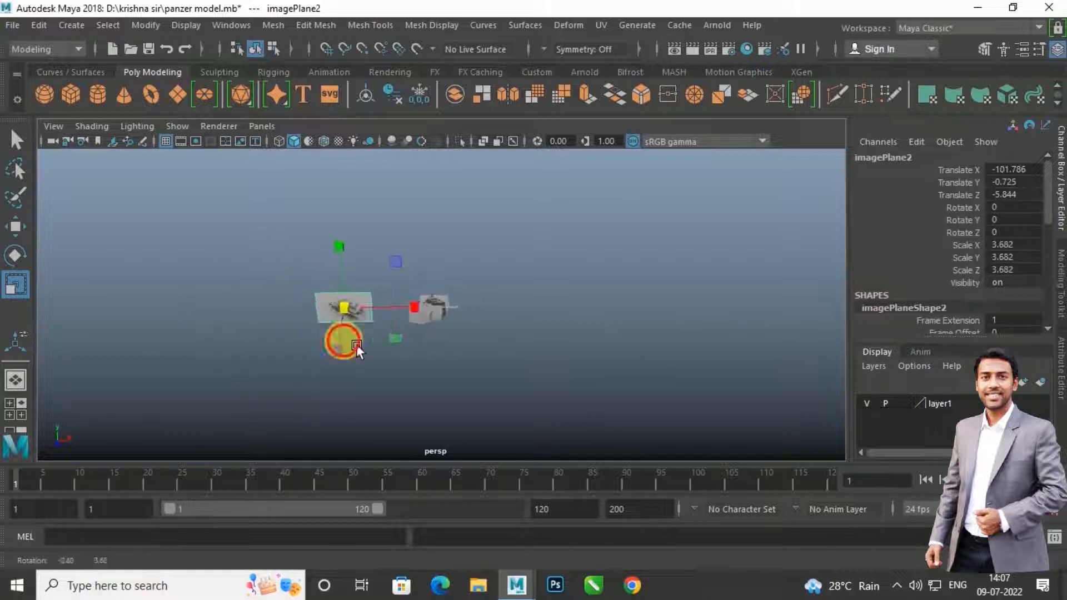
left_click_drag(339, 331, 501, 351, "alt")
key("w")
left_click_drag(489, 389, 464, 398)
left_click_drag(423, 333, 448, 306)
left_click_drag(461, 322, 473, 384, "alt")
Step: Select the turret body and its top panel and combine them into one mesh
scroll(477, 332, "up", 5)
scroll(444, 326, "up", 4)
left_click(457, 341)
scroll(443, 359, "up", 4)
left_click(423, 369, "shift")
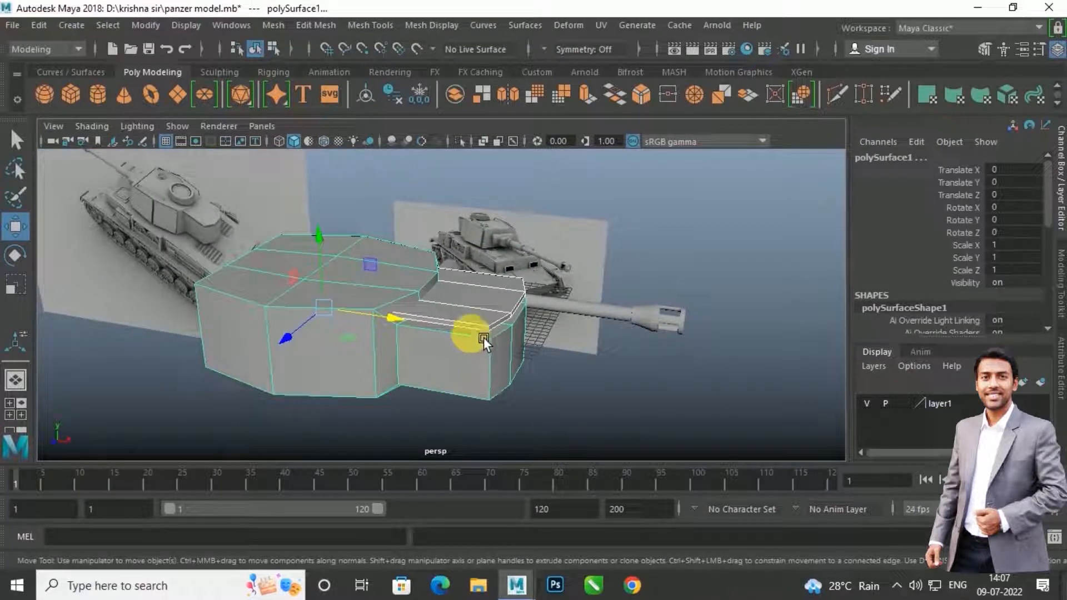
left_click(266, 26)
left_click(311, 78)
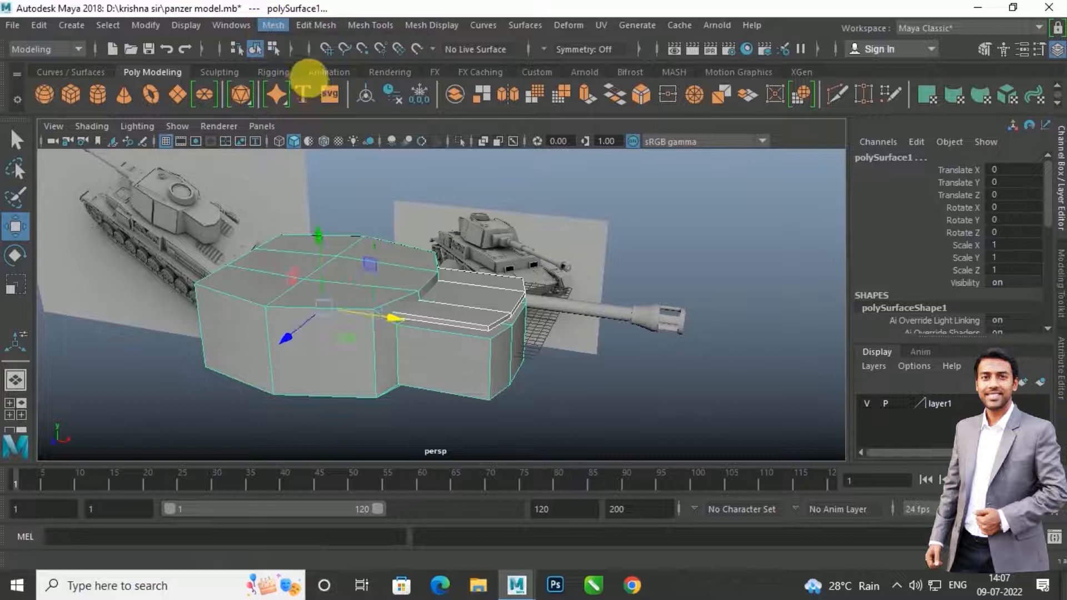
Step: Scale the combined turret mesh down to 0.294 and turn it around by setting Rotate Y to 180
key("r")
left_click_drag(374, 316, 340, 350)
left_click_drag(423, 388, 362, 264)
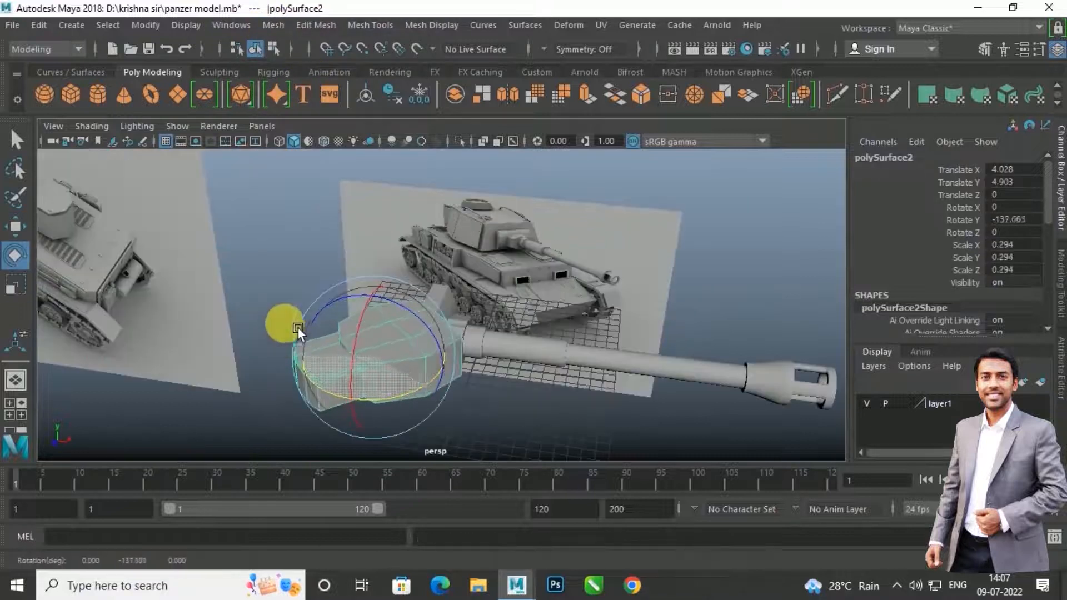
left_click(1044, 224)
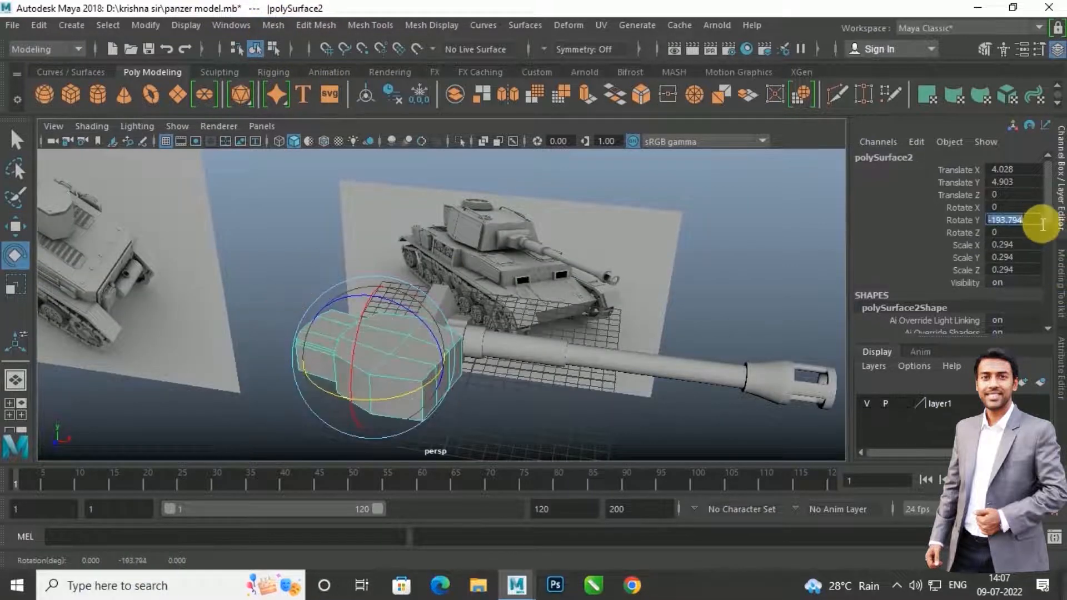
type("180")
key("Return")
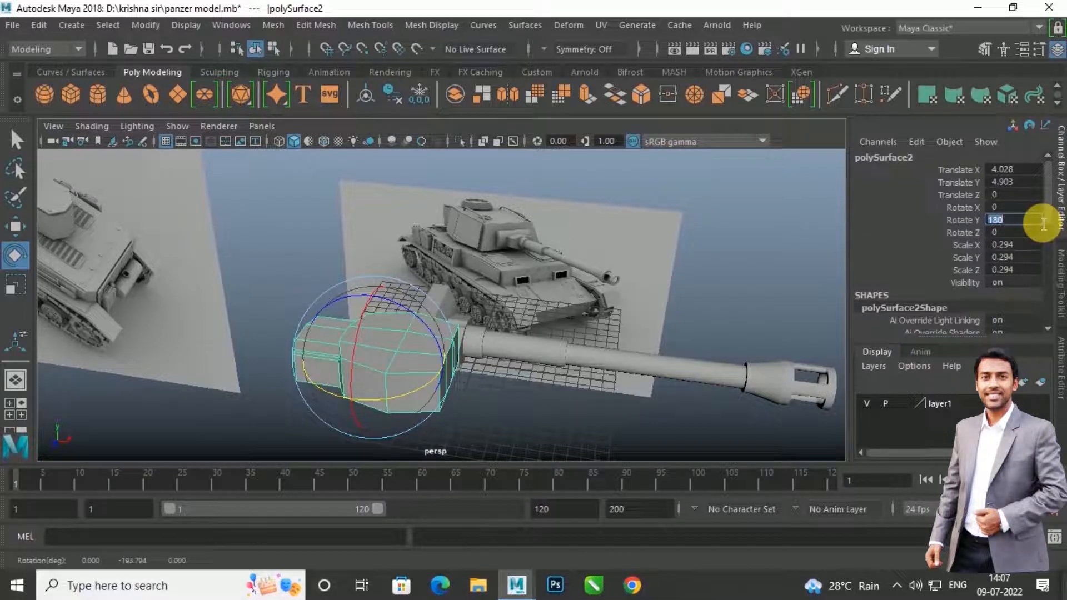
left_click(457, 380)
key("ctrl+z")
left_click_drag(492, 396, 473, 398, "alt")
Step: Scale the turret mesh up to 0.981 and position it against the rear of the gun mount at Translate X -13.263
key("r")
left_click_drag(357, 362, 340, 346)
scroll(484, 325, "down", 4)
key("w")
key("space")
left_click_drag(327, 330, 327, 334)
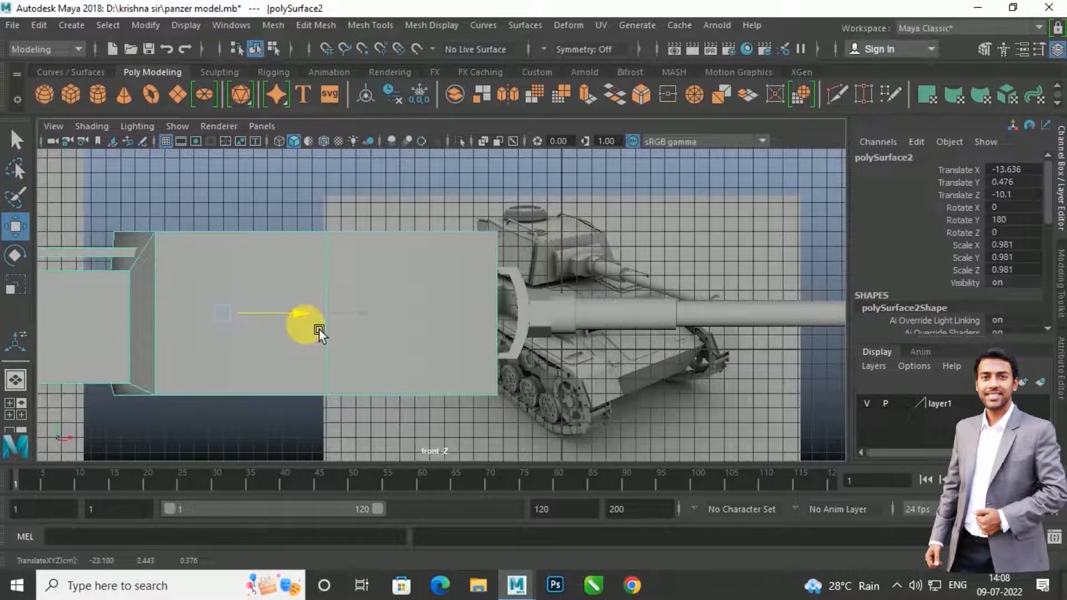
key("space")
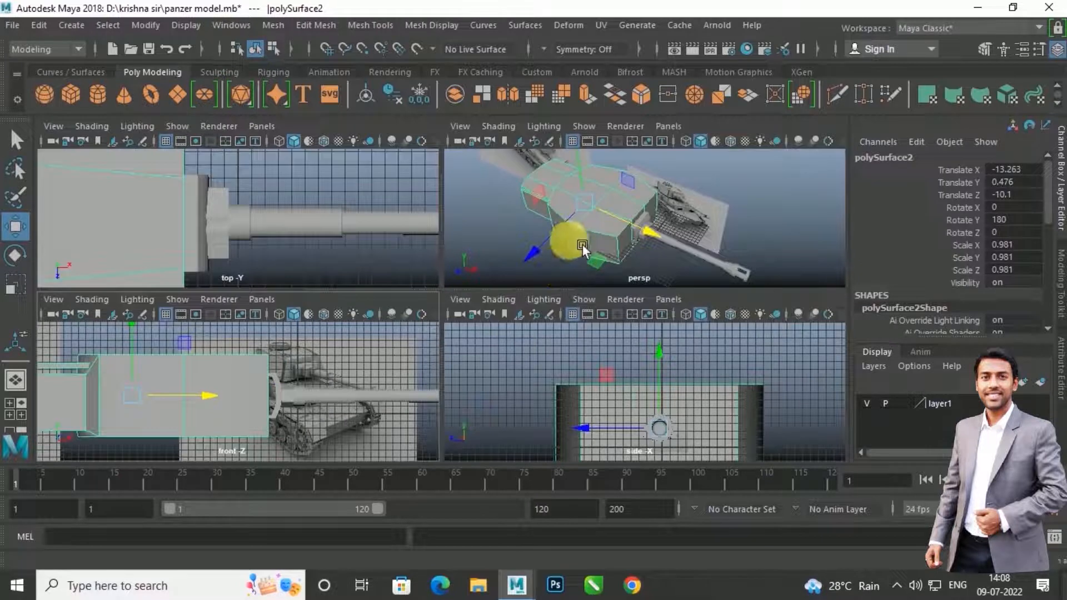
key("space")
Step: Enlarge the first reference image plane to a scale of 8.882 and push it back behind the model along Z
left_click_drag(561, 298, 555, 349, "alt")
left_click(565, 316)
scroll(536, 332, "down", 5)
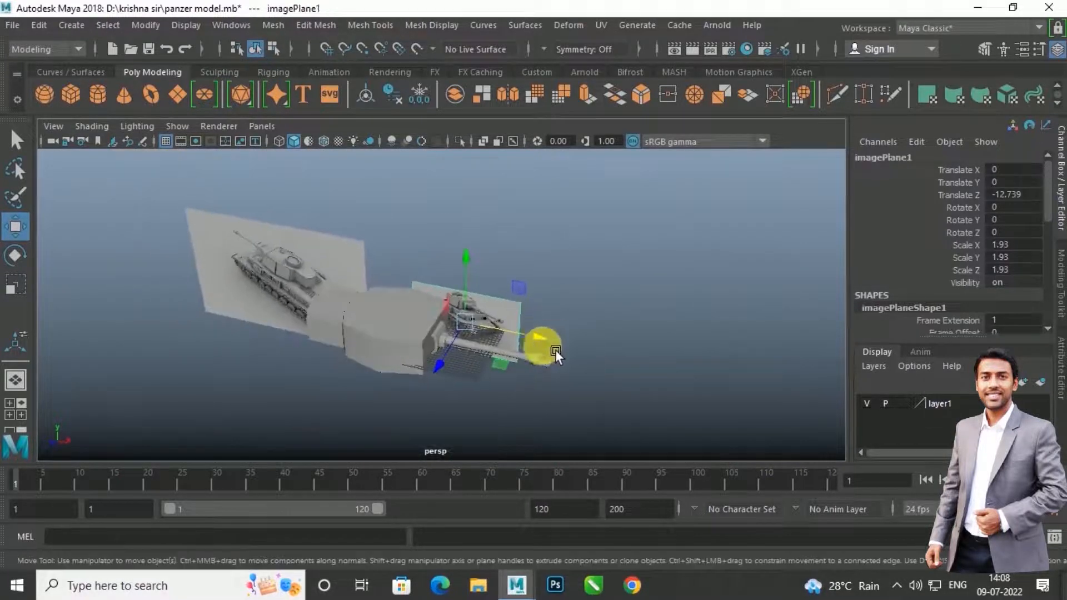
key("r")
left_click_drag(479, 341, 720, 217)
key("w")
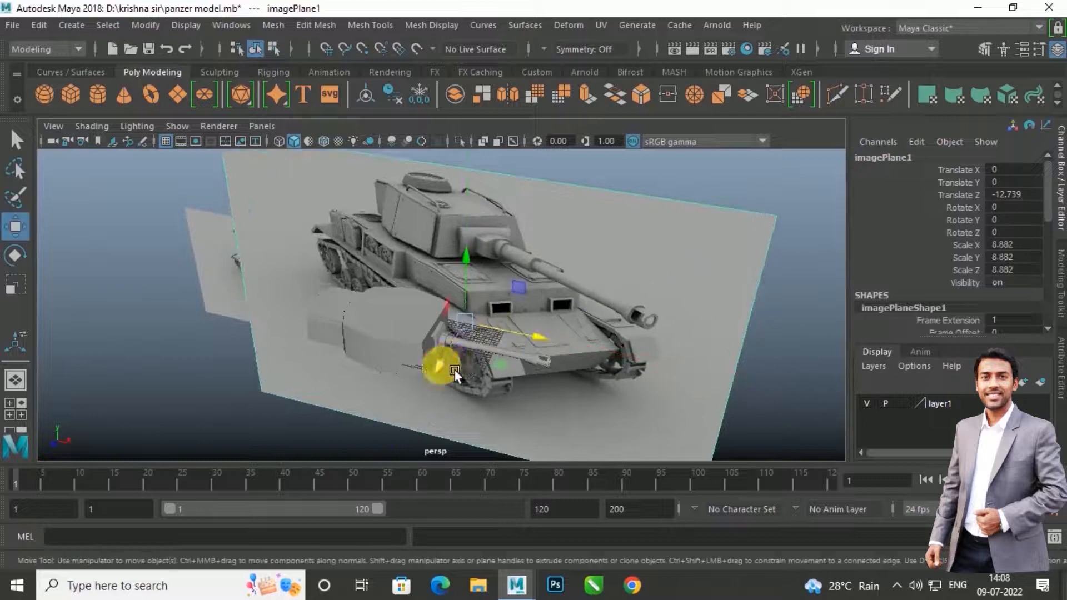
left_click_drag(454, 370, 504, 325)
Step: Enlarge the second reference image plane and move it along X beside the first reference image
left_click(329, 251)
scroll(390, 278, "down", 2)
middle_click_drag(416, 286, 578, 309, "alt")
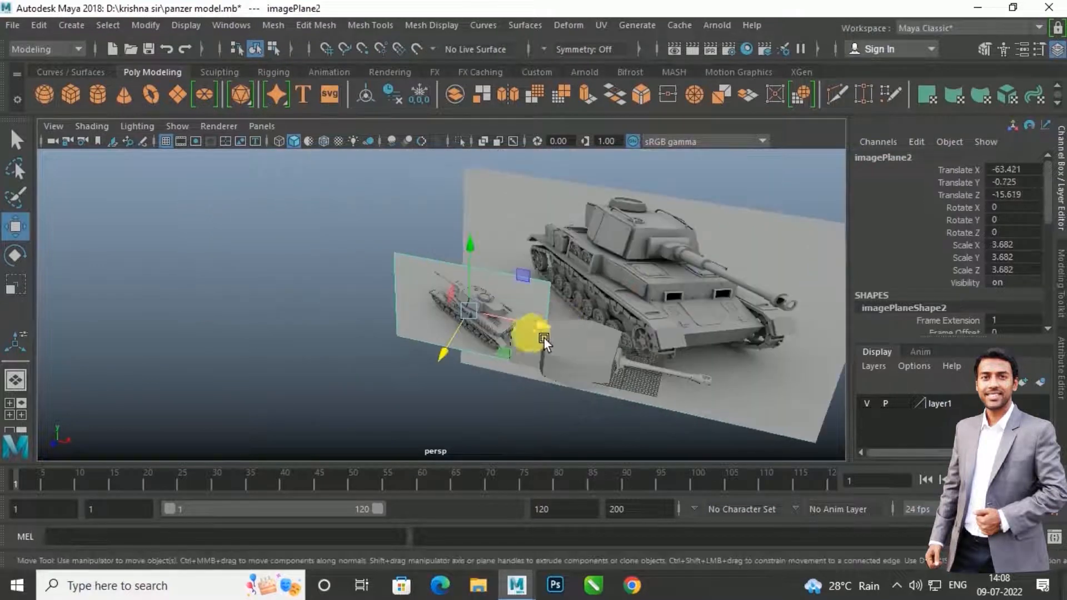
key("r")
left_click_drag(534, 291, 663, 232)
key("w")
left_click_drag(554, 339, 343, 315)
left_click_drag(403, 362, 603, 363, "alt")
Step: Raise the turret together with the gun barrel above the grid, bringing the turret to Translate Y 9.447
left_click(477, 340)
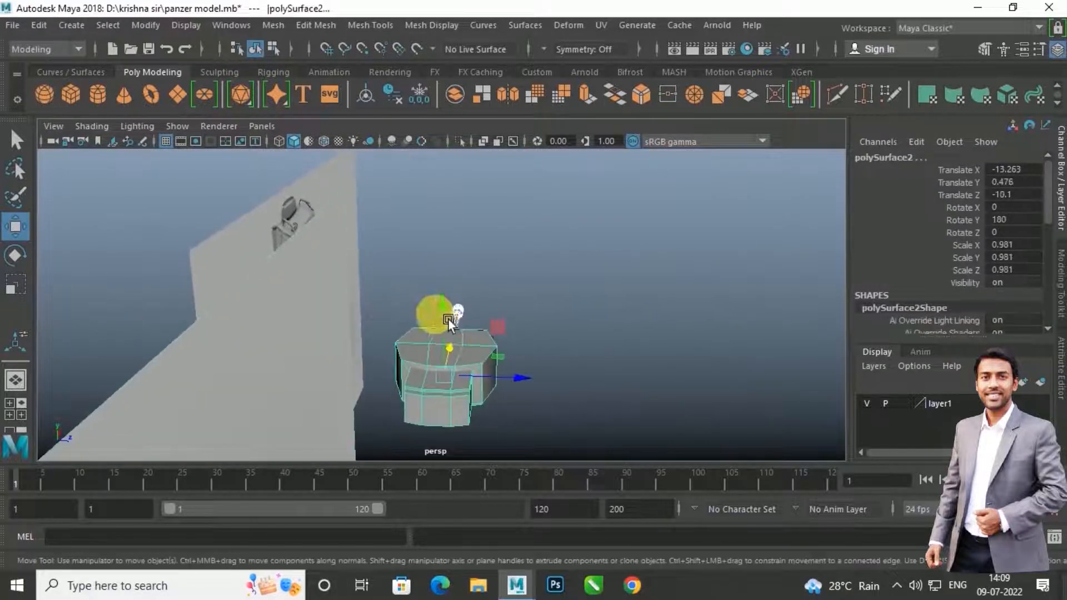
left_click_drag(461, 311, 407, 271, "alt")
left_click_drag(536, 350, 476, 348, "alt")
left_click(466, 397)
Step: Select the roof faces of the main turret body and scale them inward so that the side walls slope
scroll(439, 374, "up", 3)
left_click(386, 355)
scroll(476, 348, "up", 3)
right_click_drag(456, 302, 457, 322)
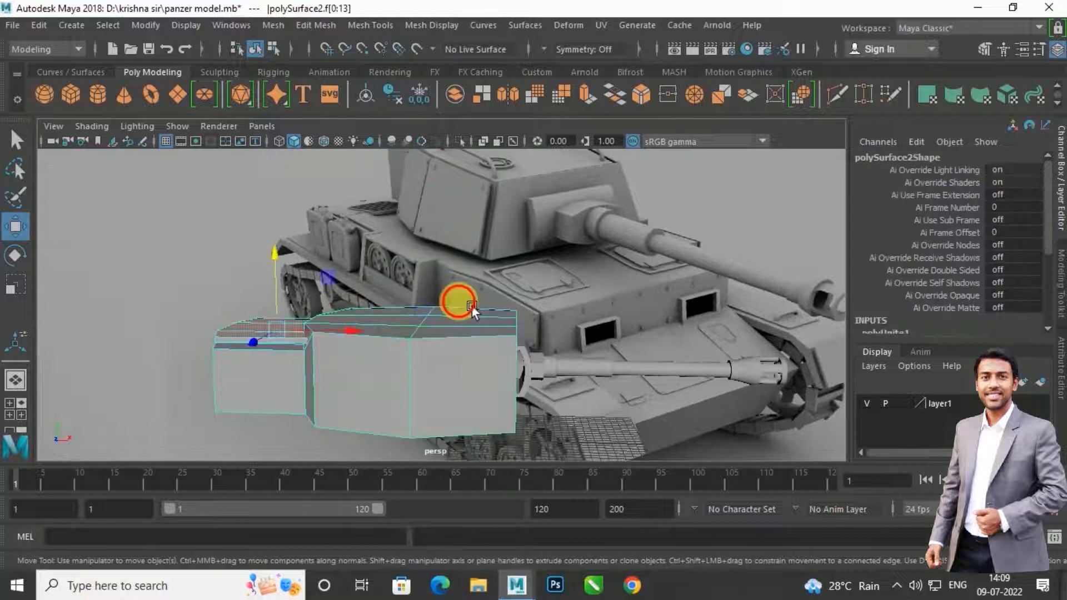
left_click_drag(472, 310, 424, 372, "alt")
left_click(425, 372)
left_click(418, 404, "shift")
left_click(415, 436, "shift")
left_click(479, 434, "shift")
left_click(493, 399, "shift")
key("ctrl+z")
left_click(478, 434, "shift")
left_click(481, 397, "shift")
left_click(499, 381, "shift")
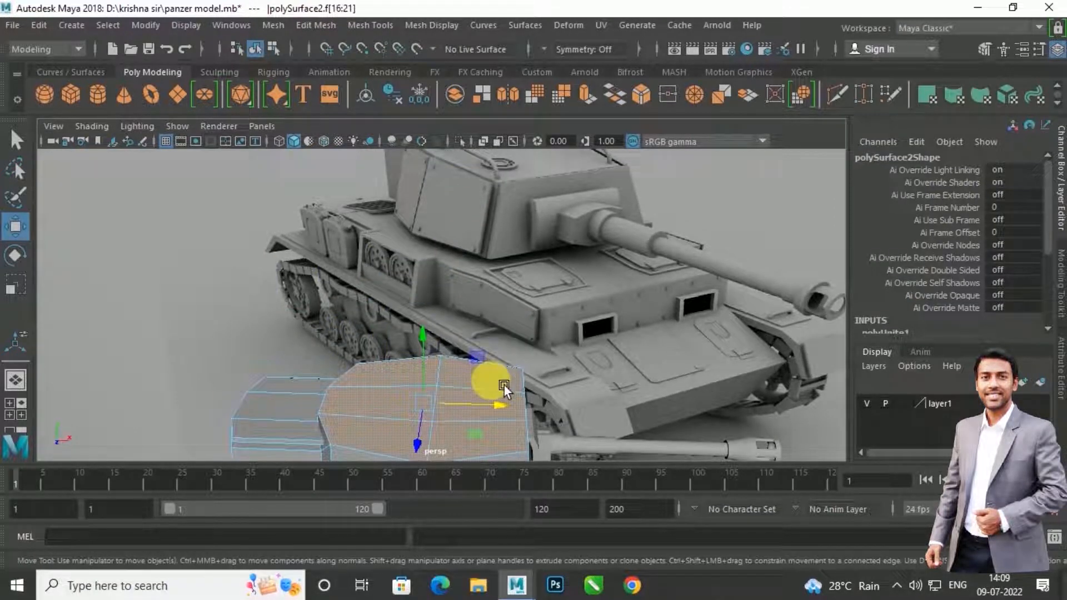
scroll(490, 386, "down", 3)
key("r")
left_click_drag(437, 365, 556, 375)
scroll(572, 379, "up", 4)
middle_click_drag(577, 380, 484, 346, "alt")
left_click_drag(484, 346, 480, 331, "alt")
left_click_drag(428, 276, 428, 327)
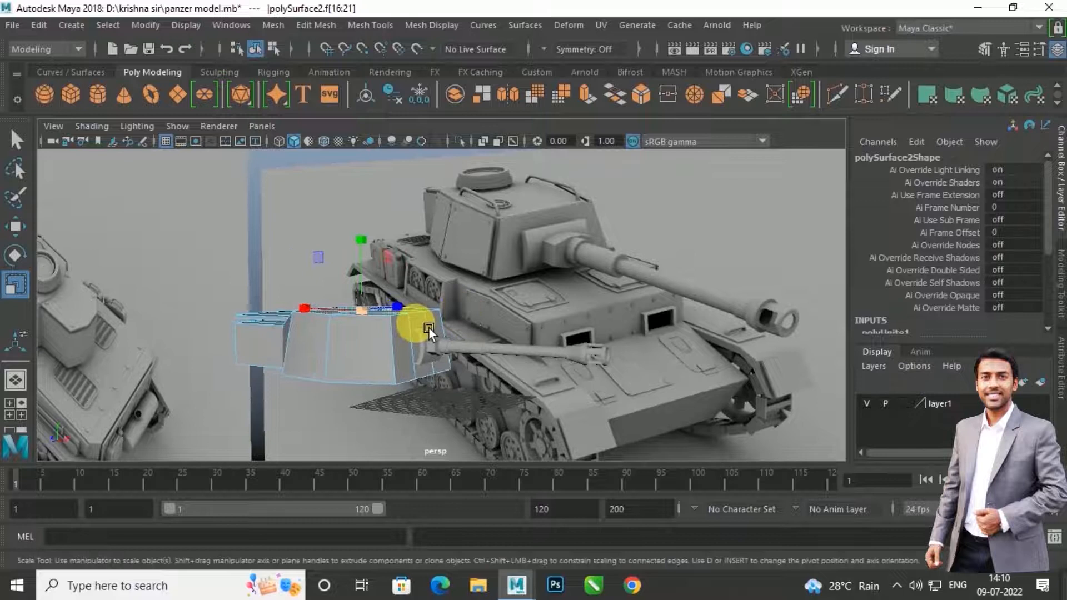
Step: Box-select the turret mesh's vertices and return to object mode with the turret selected
scroll(469, 330, "up", 3)
key("w")
right_click_drag(389, 340, 465, 213)
left_click_drag(369, 289, 450, 370)
right_click_drag(462, 165, 385, 174)
left_click_drag(215, 312, 548, 381)
left_click_drag(423, 321, 431, 366, "alt")
right_click_drag(394, 335, 431, 316)
left_click(255, 289)
left_click(408, 358)
left_click_drag(408, 359, 439, 373, "alt")
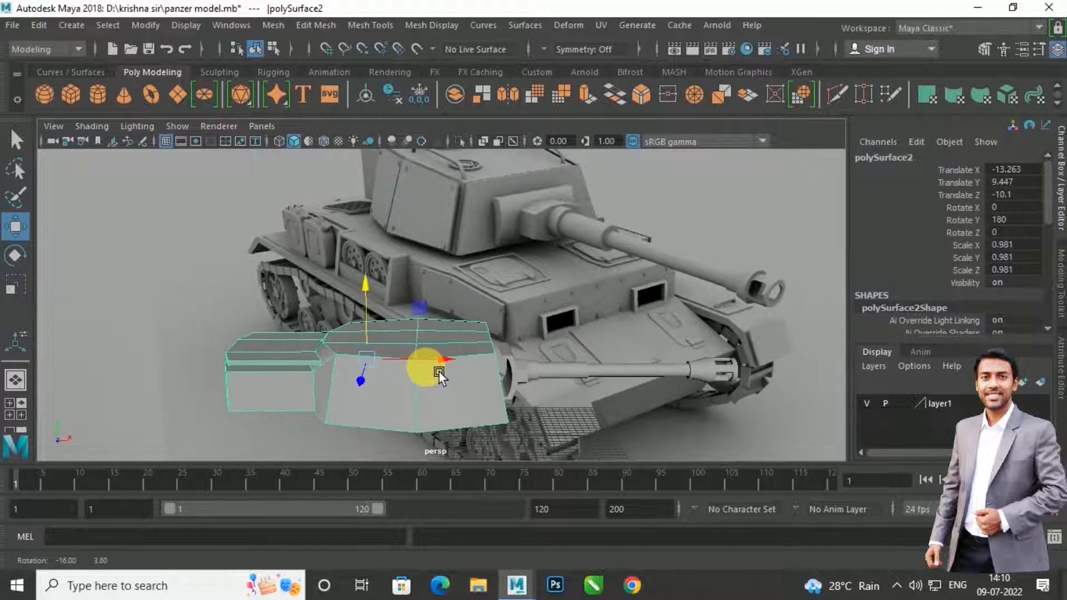
Step: Examine where the rear block meets the main turret body and compare it with both reference images
scroll(438, 371, "down", 4)
middle_click_drag(237, 366, 432, 354, "alt")
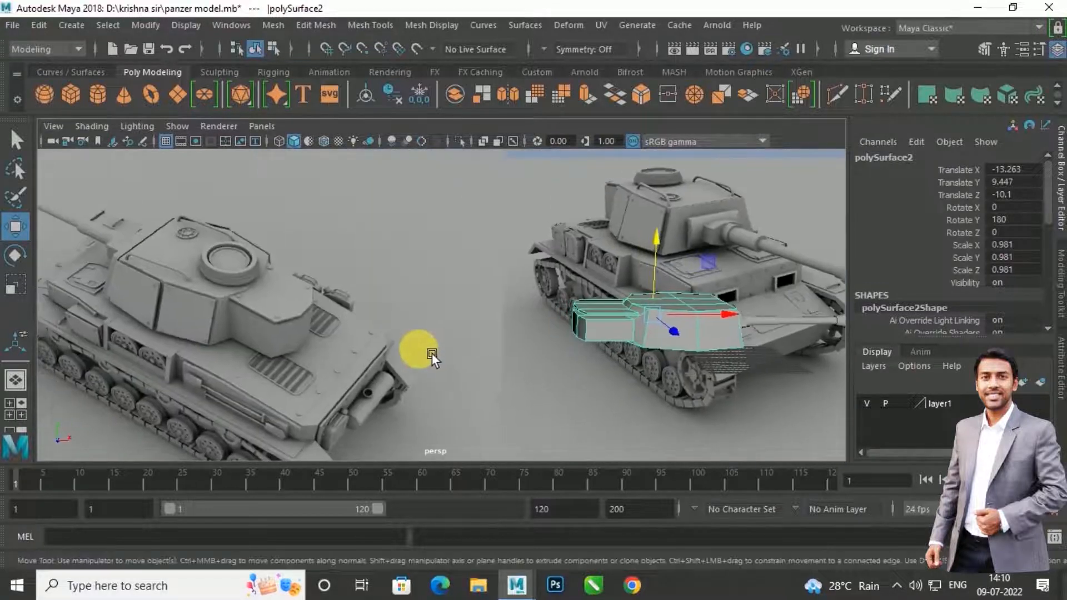
left_click_drag(680, 316, 555, 322, "alt")
middle_click_drag(554, 323, 459, 290, "alt")
scroll(459, 290, "up", 4)
left_click_drag(458, 290, 554, 320, "alt")
scroll(484, 309, "up", 3)
mouse_move(484, 310)
left_mouse_down("alt")
mouse_move(515, 316)
mouse_move(474, 306)
mouse_move(472, 324)
mouse_move(472, 297)
left_mouse_up("alt")
scroll(470, 320, "up", 3)
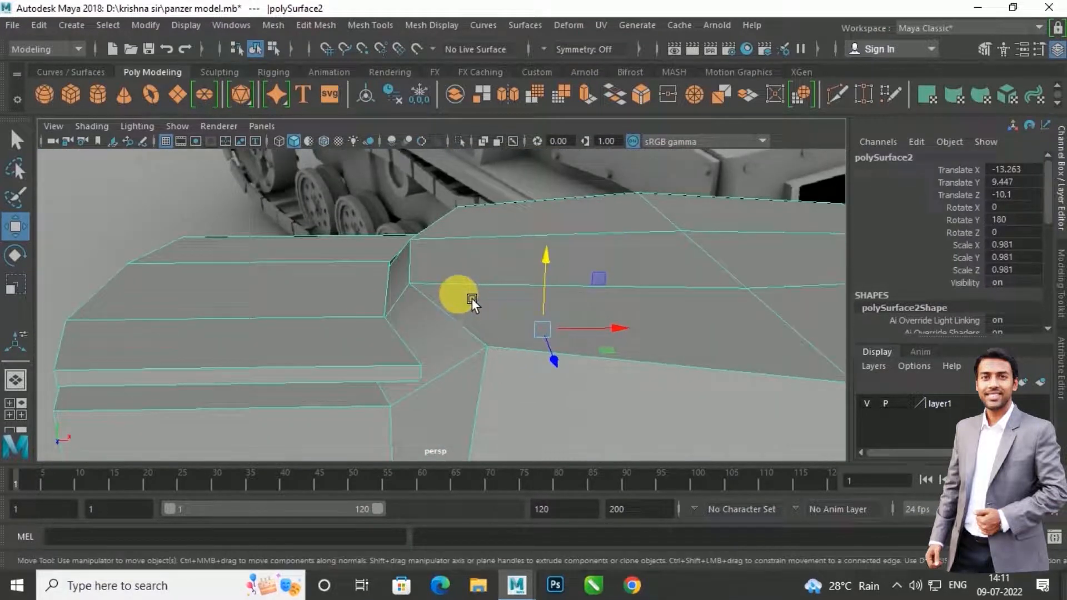
middle_click_drag(472, 298, 459, 274, "alt")
scroll(460, 270, "down", 4)
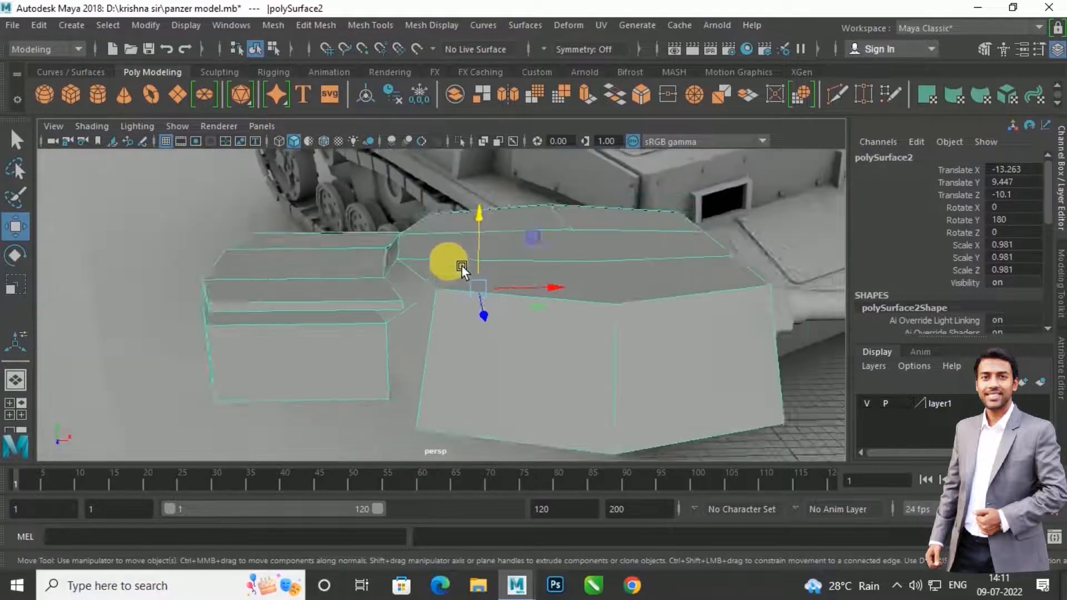
left_click_drag(459, 266, 471, 263, "alt")
scroll(466, 263, "down", 5)
scroll(375, 269, "down", 3)
middle_click_drag(294, 292, 373, 288, "alt")
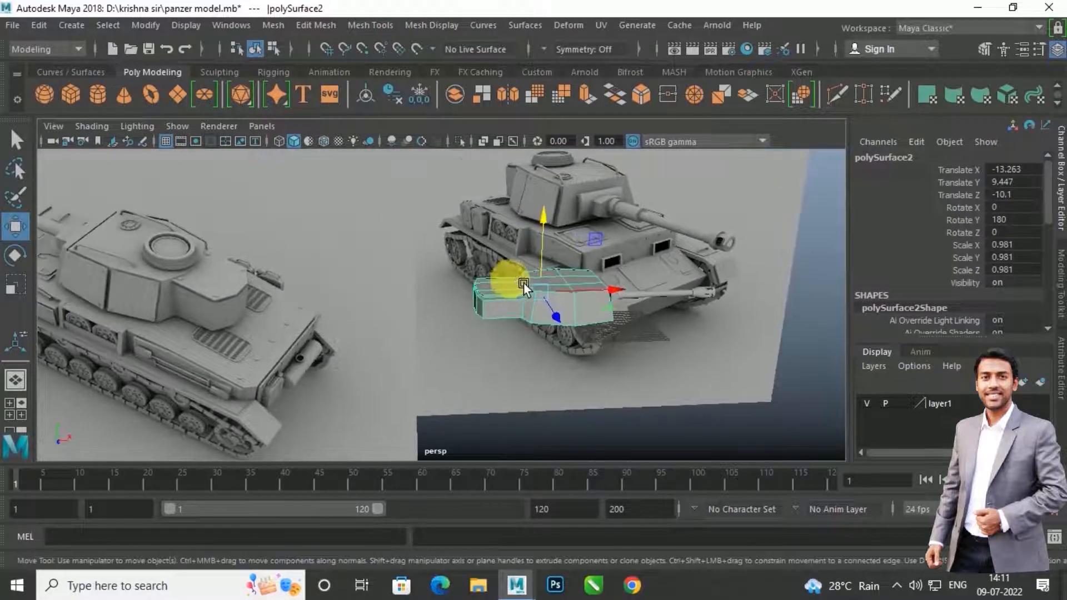
Step: Separate the combined turret mesh into its parts and select the turret body
scroll(591, 287, "up", 4)
middle_click_drag(591, 287, 454, 293, "alt")
scroll(499, 290, "up", 4)
left_click(271, 28)
left_click(310, 97)
left_click(404, 319)
Step: Try to move the edge where the rear block joins the main turret body along X
scroll(367, 310, "up", 5)
right_click_drag(346, 265, 344, 87)
double_click(361, 283)
scroll(378, 281, "down", 5)
left_click_drag(417, 299, 471, 304)
key("ctrl+z")
Step: Select the vertices where the rear block joins the main turret body and hide layer1 with the first reference image
left_click_drag(462, 317, 525, 321, "alt")
key("f")
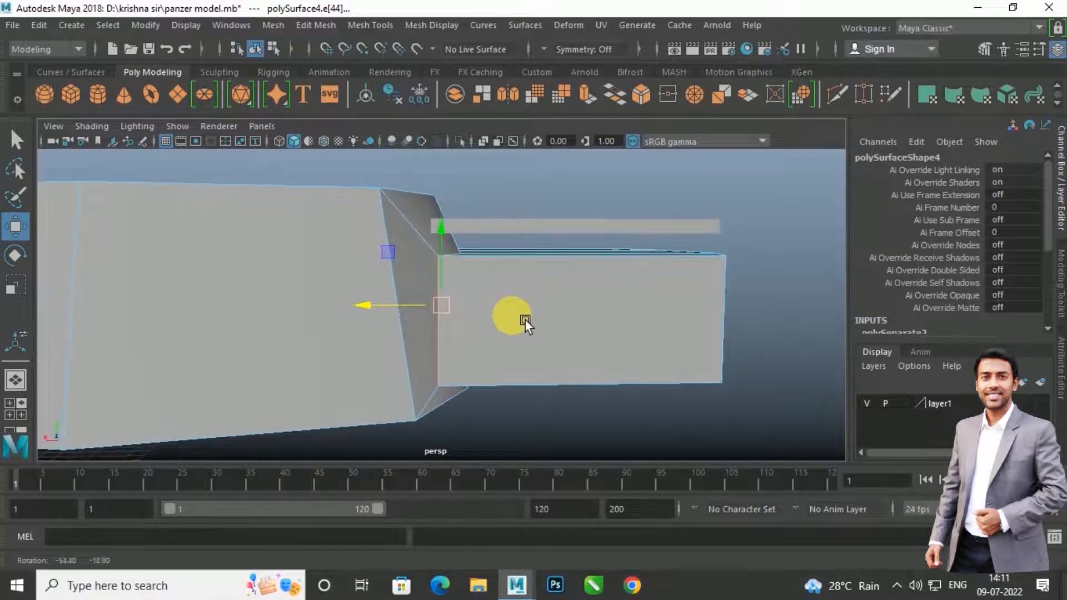
right_click_drag(525, 261, 500, 271)
left_click_drag(507, 286, 430, 241)
left_click_drag(430, 240, 234, 296, "alt")
left_click_drag(517, 251, 639, 286)
left_click(866, 403)
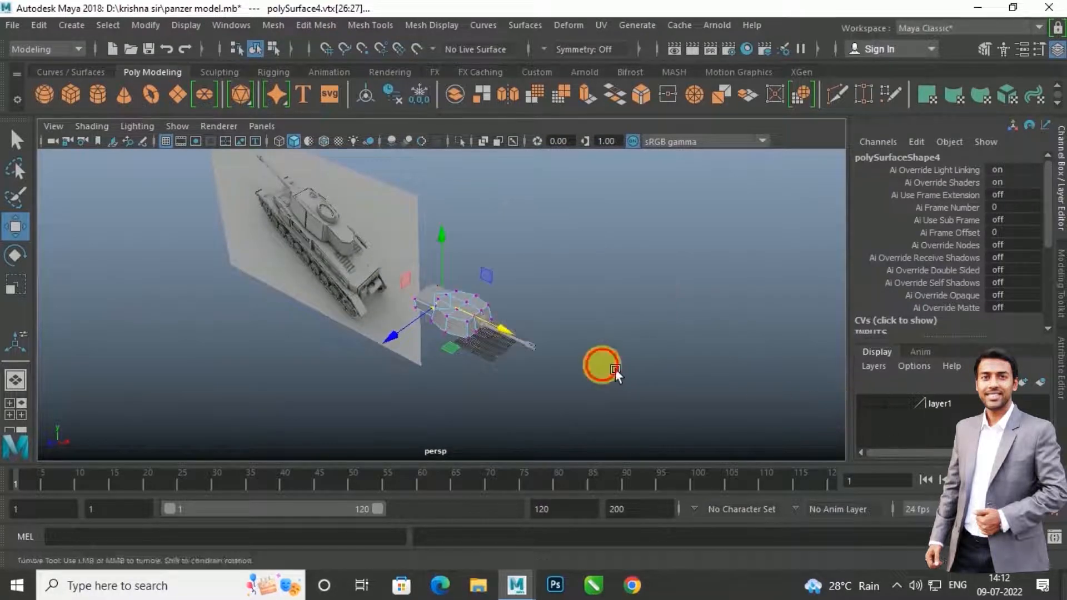
Step: Shift the junction vertices between the rear block and the main turret body slightly and return to object mode
left_click_drag(615, 368, 514, 284, "alt")
scroll(406, 341, "up", 5)
left_click(513, 283)
left_click_drag(469, 231, 502, 284)
right_click_drag(501, 284, 468, 313)
left_click_drag(467, 312, 349, 206)
left_click_drag(350, 286, 339, 292)
right_click_drag(466, 295, 525, 251)
left_click(600, 208)
Step: Select the three front faces of the turret body behind the gun mount and extract them as a separate mesh
scroll(529, 300, "down", 5)
left_click_drag(530, 299, 573, 295, "alt")
left_click_drag(407, 337, 435, 328, "alt")
left_click(381, 338)
scroll(382, 338, "up", 3)
right_click_drag(407, 292, 408, 360)
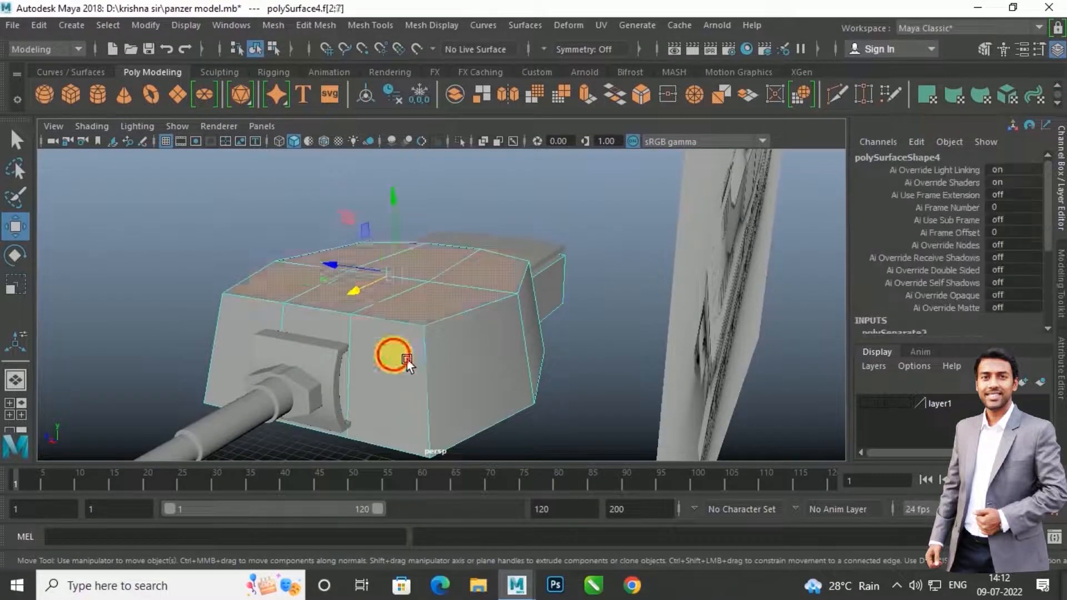
left_click(408, 359)
left_click(328, 328, "shift")
left_click(252, 321, "shift")
left_click_drag(383, 328, 357, 358, "alt")
middle_click_drag(357, 357, 472, 358, "alt")
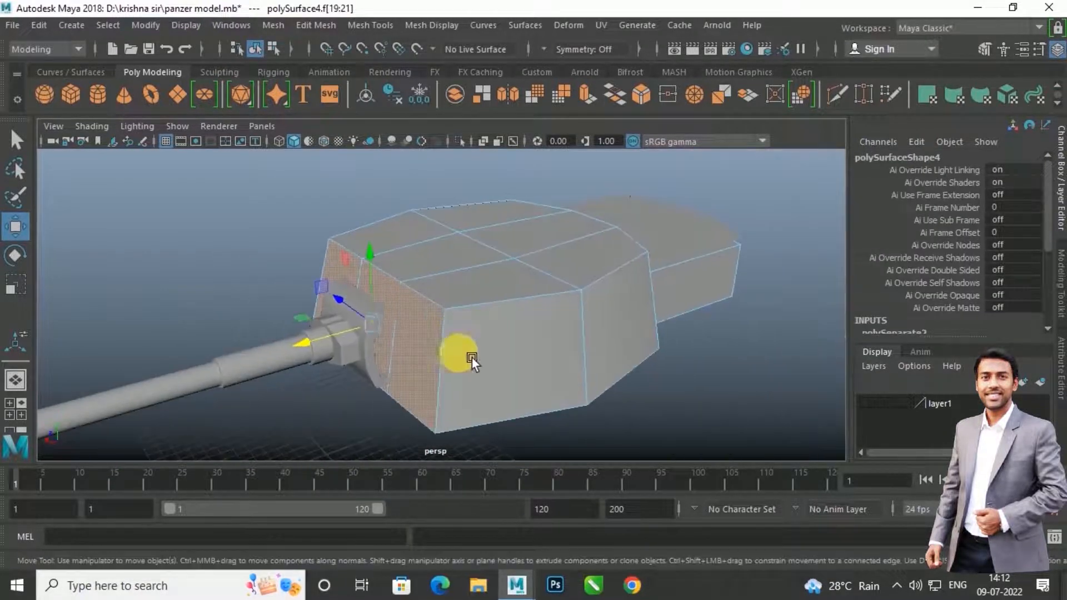
right_click_drag(407, 303, 397, 499, "shift")
key("w")
right_click_drag(496, 350, 567, 134)
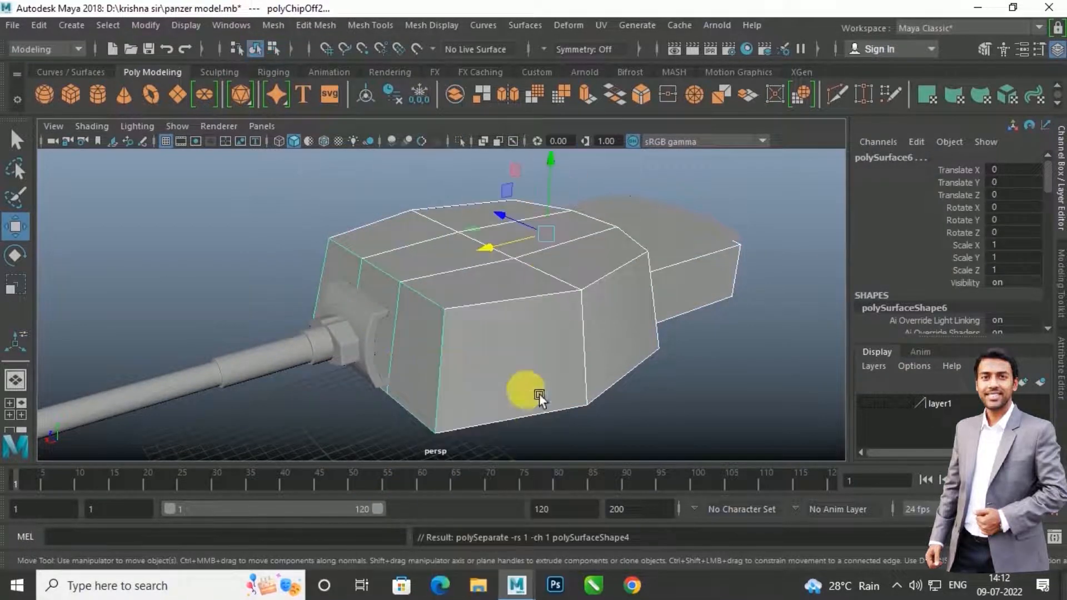
Step: Extrude the faces of the extracted front plate to give it a thin thickness and return to object mode
left_click(524, 436)
left_click(488, 401)
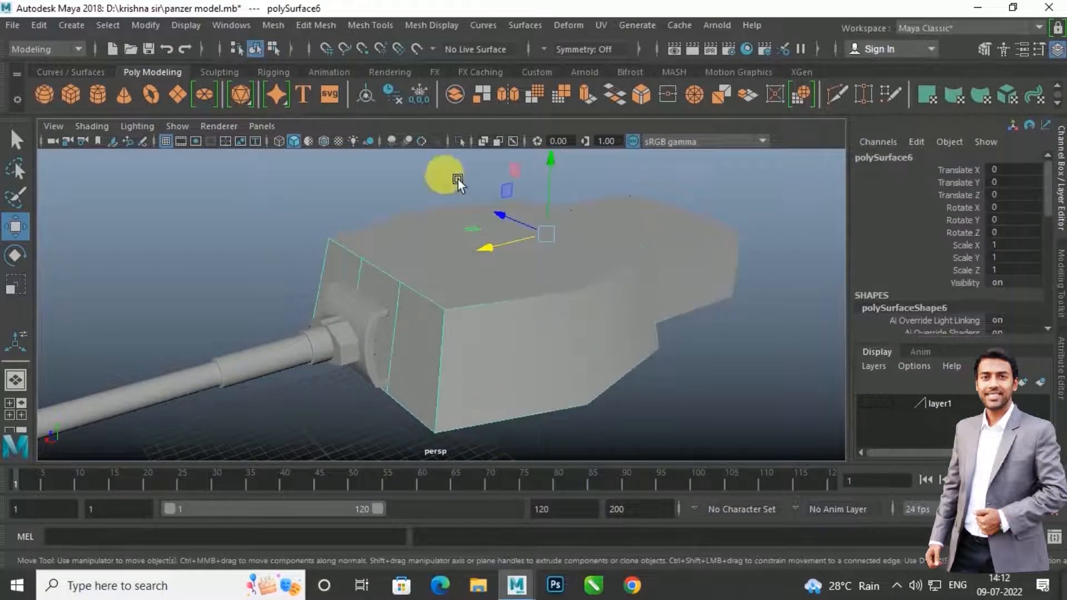
right_click_drag(410, 205, 369, 329)
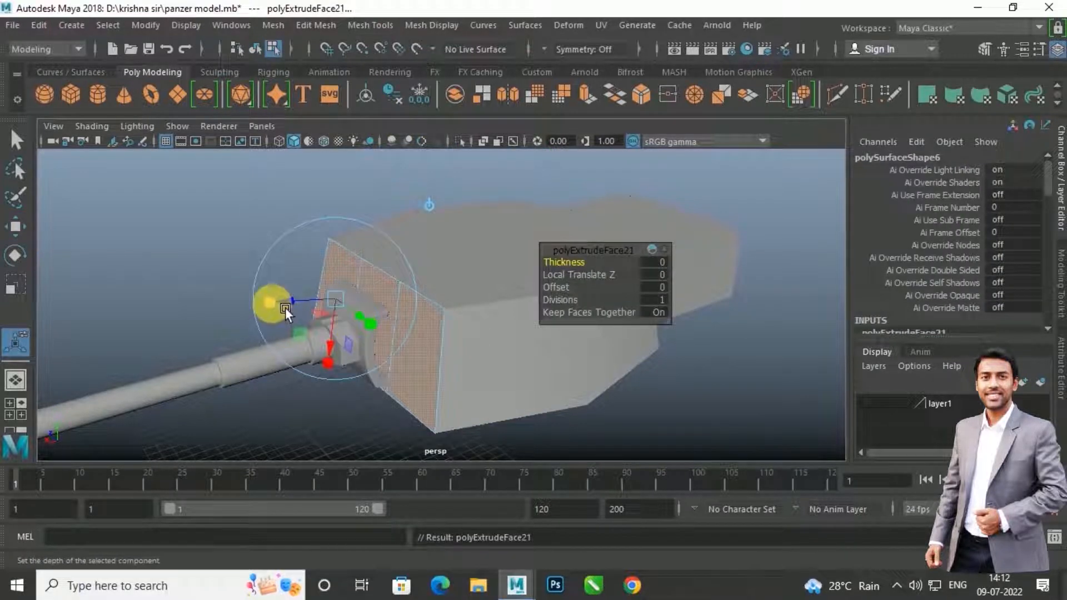
left_click(285, 307)
left_click_drag(285, 307, 299, 311)
right_click_drag(435, 303, 502, 133)
left_click(303, 213)
Step: Move the turret body slightly along X towards the front plate, to Translate X 0.241
left_click(528, 310)
left_click_drag(528, 311, 510, 259, "alt")
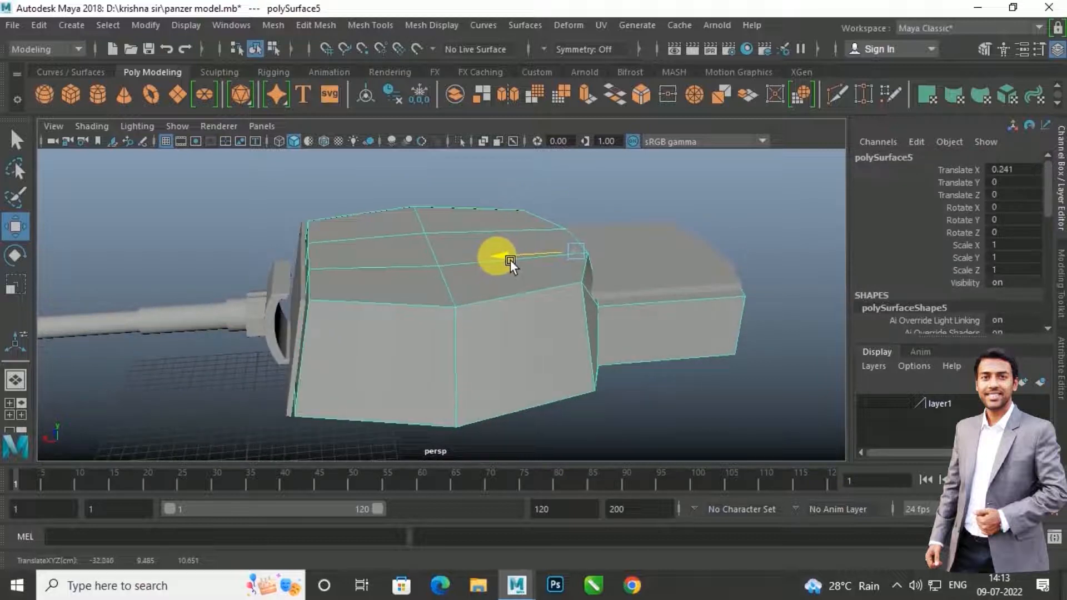
left_click(248, 238)
Step: Move the rear top panel to Translate X 0.211 and Translate Y -0.294 so it sits closer to the rear block
left_click_drag(651, 276, 579, 309, "alt")
left_click(578, 310)
left_click_drag(515, 278, 518, 281)
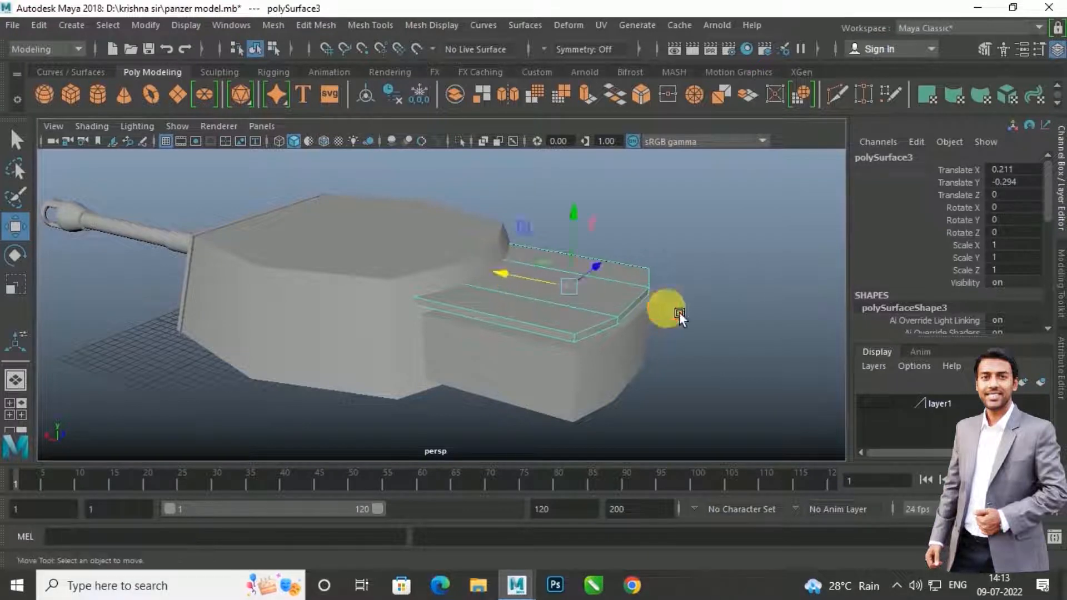
left_click(680, 313)
Step: Examine the turret's roof and rear block on the second reference image
left_click_drag(679, 313, 290, 275, "alt")
middle_click_drag(291, 275, 366, 311, "alt")
scroll(413, 284, "up", 5)
scroll(366, 311, "up", 2)
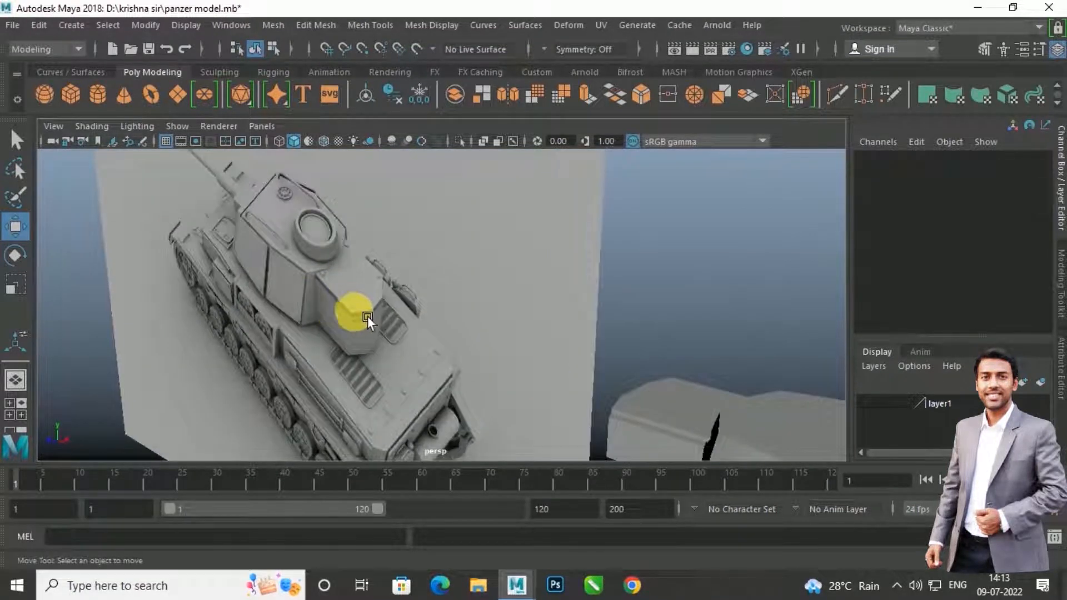
Step: Select the front side face on the turret body's left side
scroll(540, 321, "down", 3)
left_click_drag(620, 335, 463, 326, "alt")
left_click(463, 326)
left_click_drag(406, 373, 470, 352, "alt")
right_click(471, 365)
right_click_drag(471, 365, 472, 196)
left_click(480, 397)
scroll(478, 410, "up", 3)
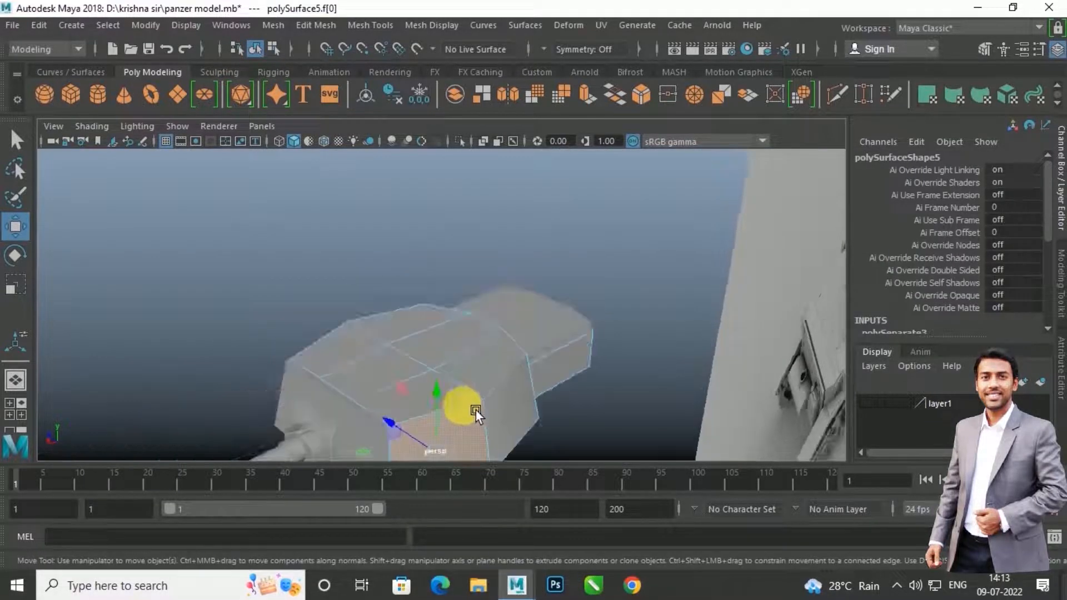
middle_click_drag(476, 411, 459, 350, "alt")
right_click_drag(424, 376, 423, 282, "shift")
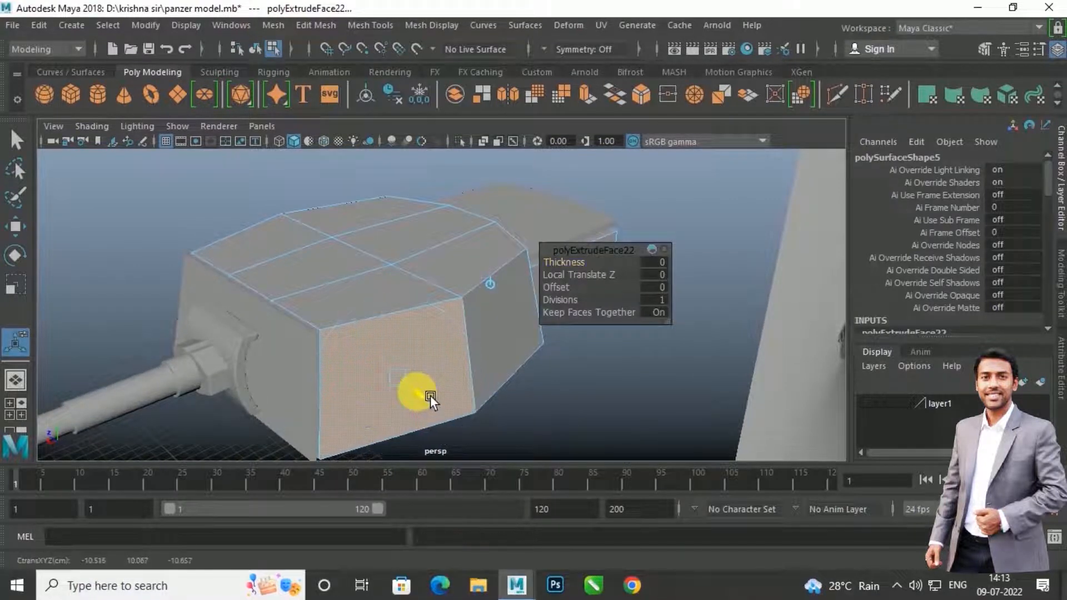
left_click_drag(430, 395, 438, 404)
key("ctrl+z")
key("ctrl+z")
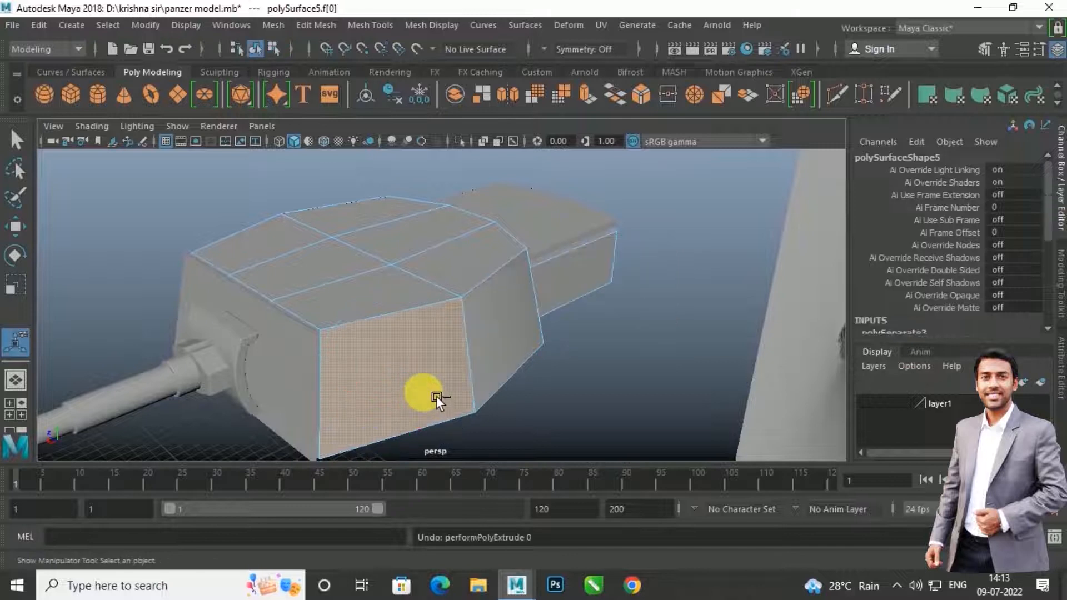
Step: Extract the selected front side face as a separate plate and pull it slightly away from the turret body
right_click_drag(421, 361, 413, 501, "shift")
left_click_drag(429, 398, 435, 399)
left_click_drag(373, 361, 341, 333, "alt")
key("w")
Step: Extract the rear side face on the turret's left side as a separate plate, offset slightly outward
right_click_drag(309, 313, 303, 334)
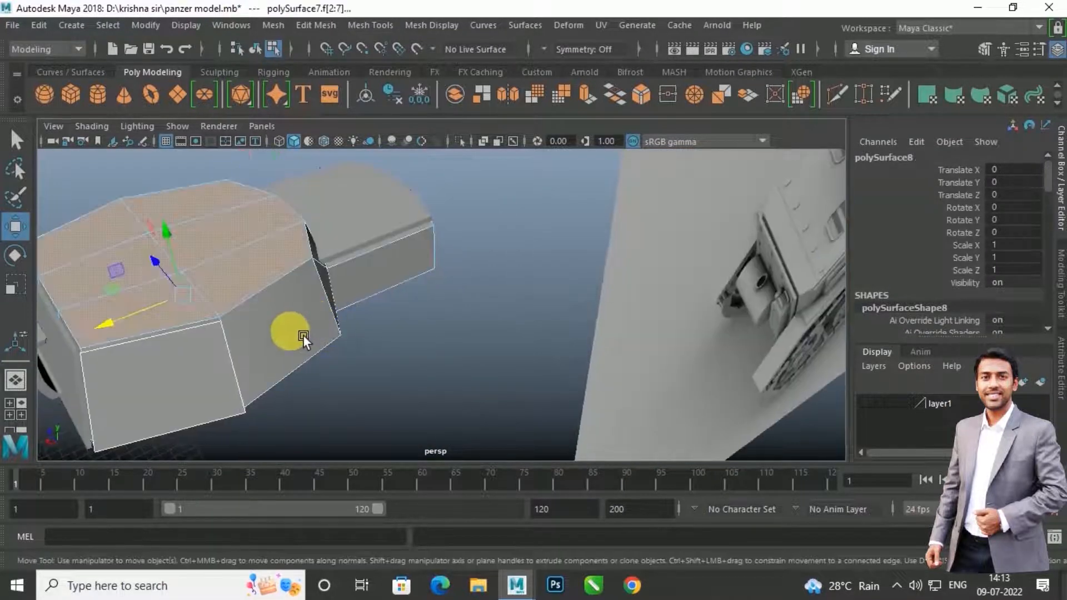
left_click_drag(302, 334, 351, 324, "alt")
right_click_drag(366, 322, 369, 486, "shift")
left_click(394, 337)
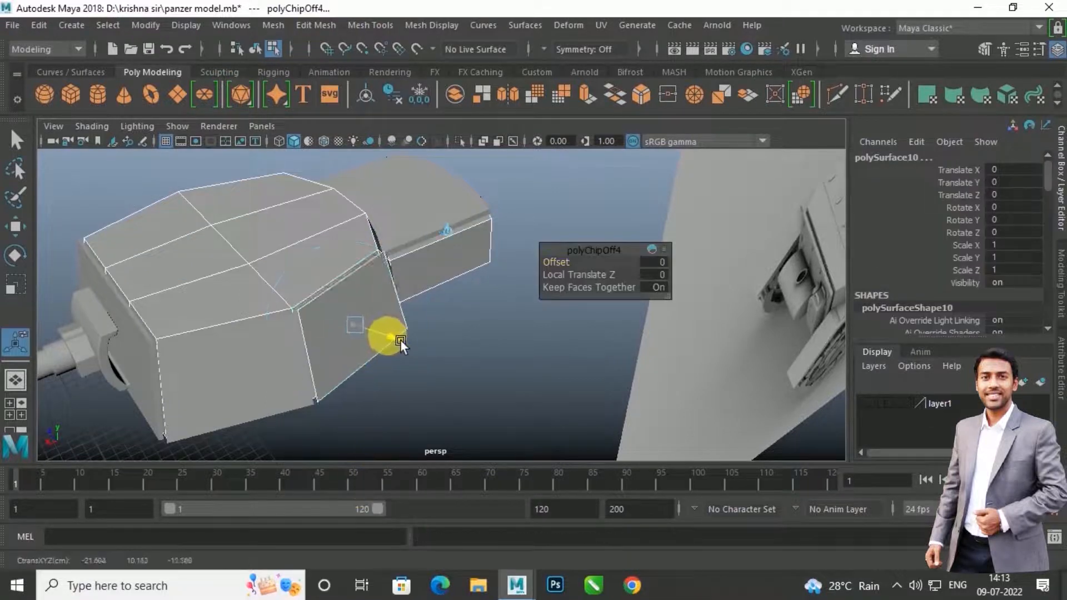
key("w")
Step: Extract the front side face on the turret's right side as a separate plate, offset slightly outward
left_click_drag(398, 342, 460, 343, "alt")
right_click_drag(460, 342, 454, 376)
left_click(456, 376)
left_click_drag(438, 387, 434, 363, "alt")
middle_click_drag(434, 363, 415, 358, "alt")
right_click_drag(410, 351, 400, 486, "shift")
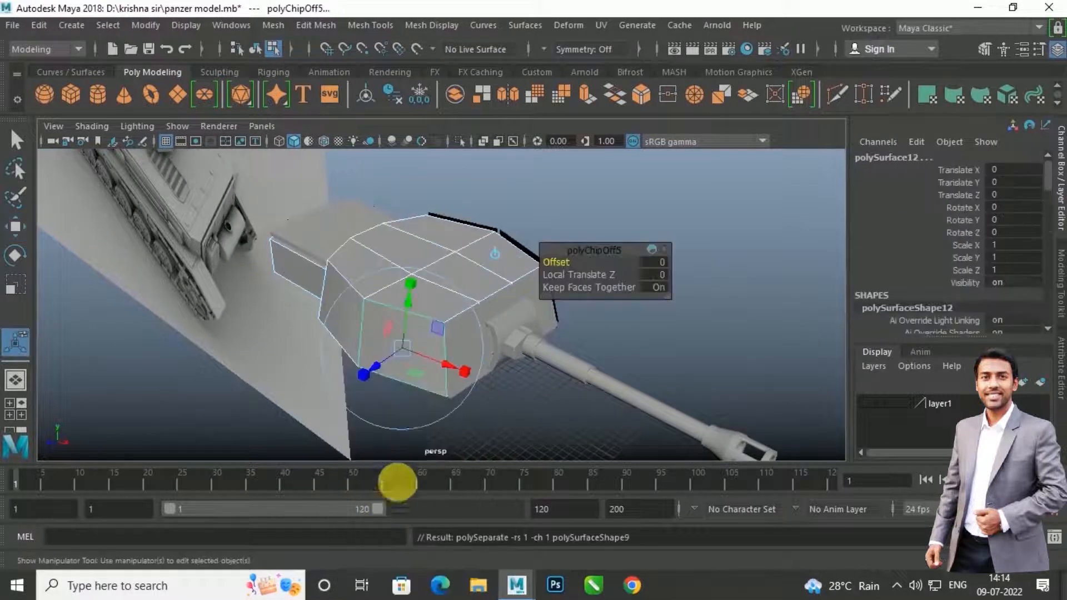
left_click_drag(391, 373, 386, 376)
key("w")
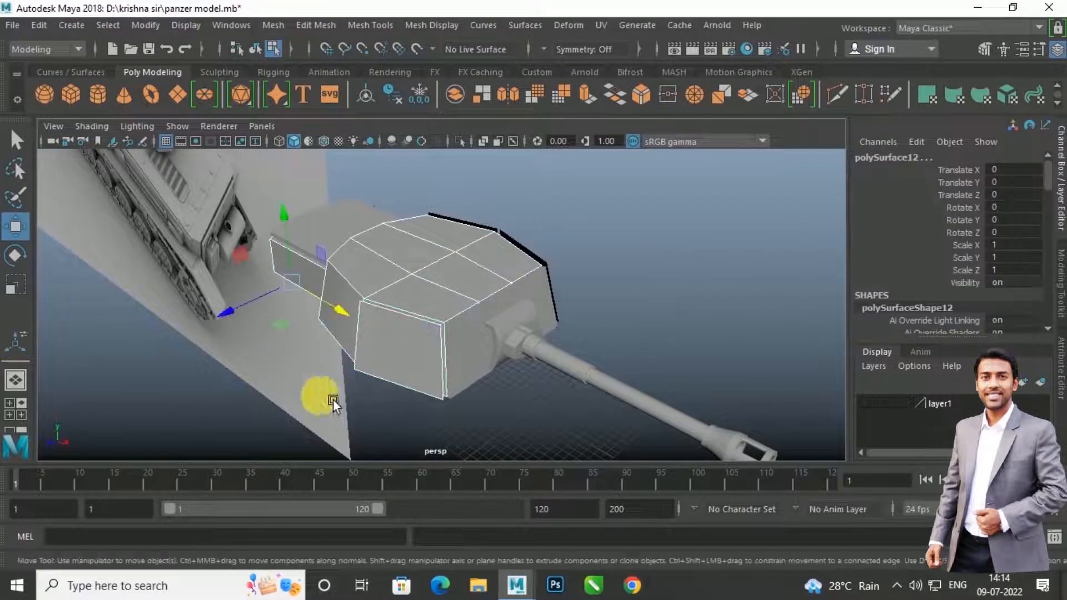
Step: Extract the rear side face on the turret's right side with a slight outward offset and return to object mode
right_click_drag(360, 318, 361, 346)
left_click(361, 323)
right_click_drag(338, 309, 351, 504, "shift")
left_click_drag(304, 322, 300, 329)
key("w")
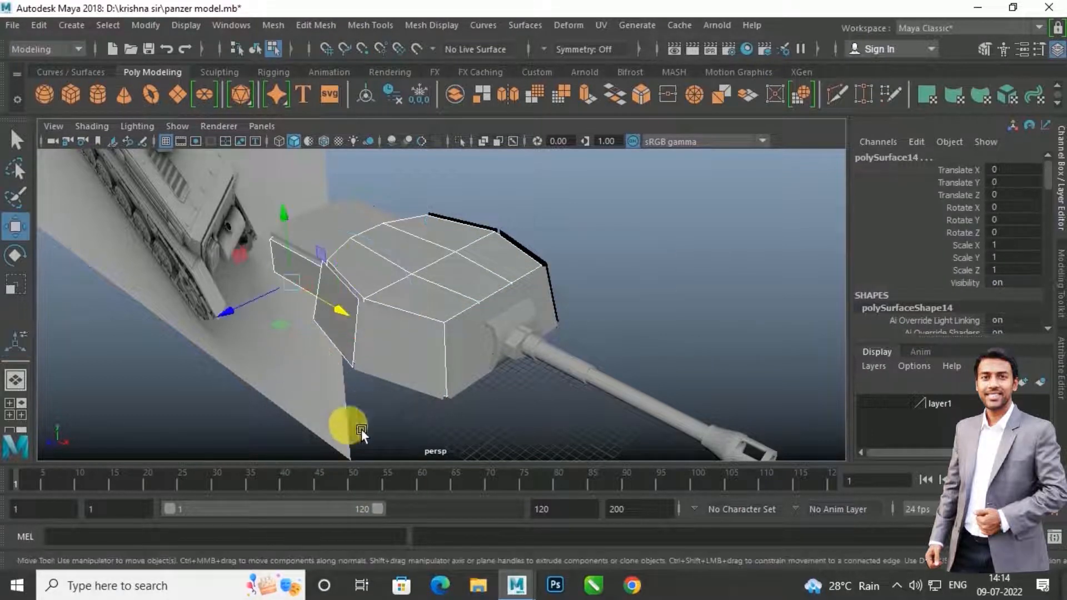
right_click_drag(390, 363, 500, 308)
left_click(628, 246)
Step: Center the pivots of the extracted side plates on both sides of the turret
left_click(404, 373)
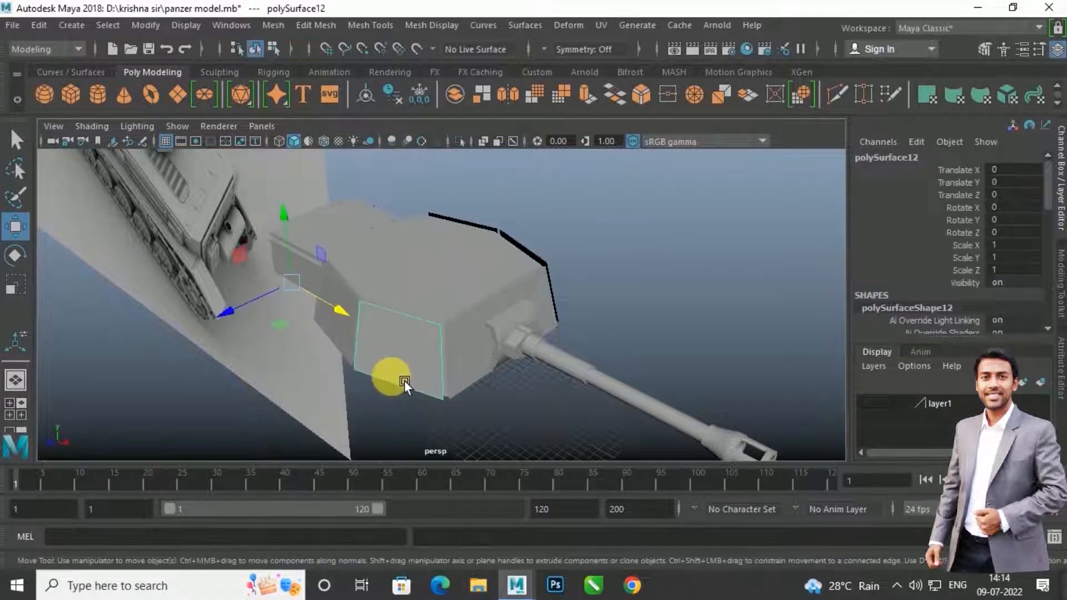
left_click_drag(405, 373, 410, 376, "alt")
left_click(336, 312)
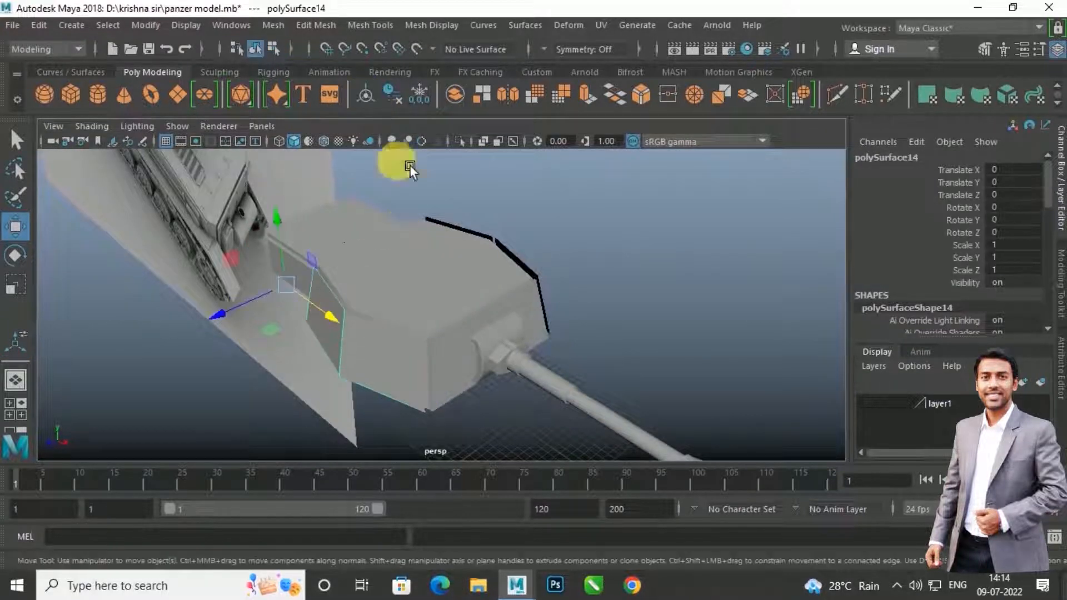
left_click(374, 100)
left_click_drag(436, 215, 309, 232, "alt")
left_click(375, 283)
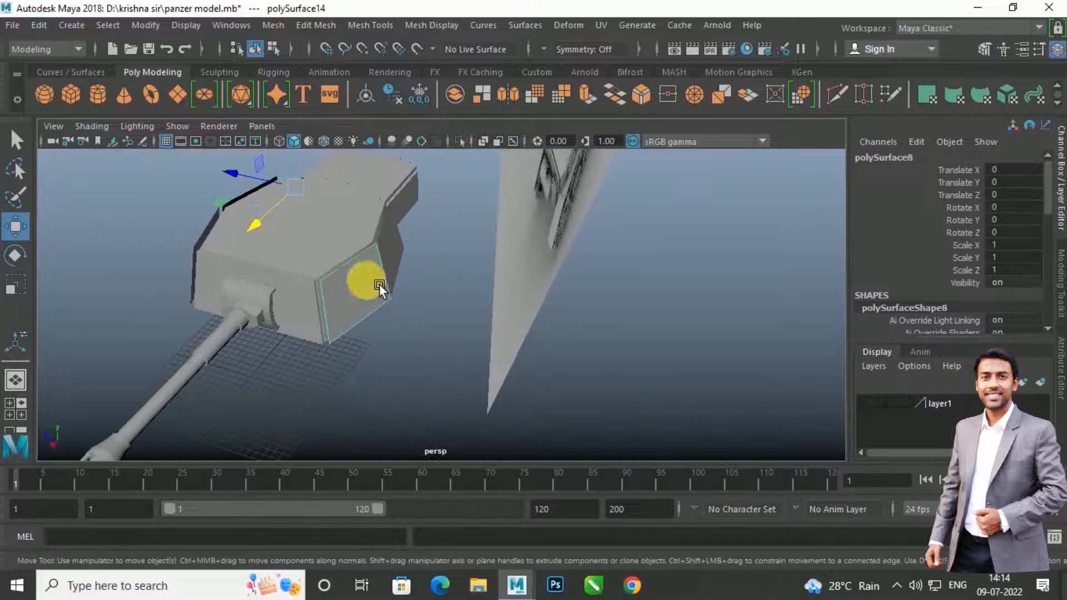
left_click(376, 103)
left_click(399, 249)
left_click(367, 104)
left_click_drag(410, 241, 382, 249, "alt")
Step: Extrude the face of the left rear side plate outward with a Local Translate Z of 0.385 to thicken it
scroll(383, 249, "up", 4)
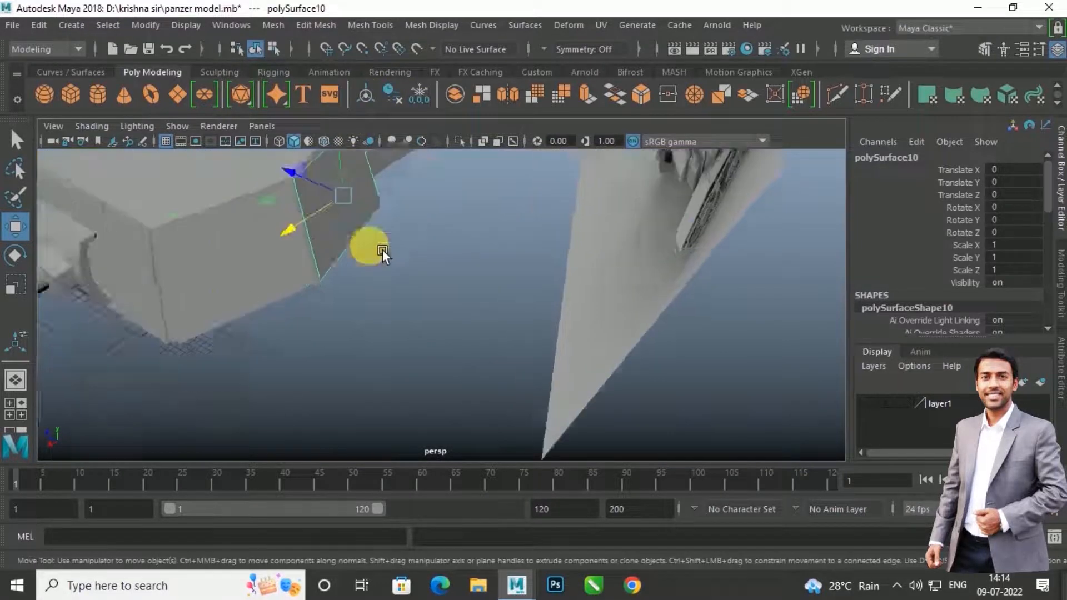
middle_click_drag(383, 250, 401, 296, "alt")
right_click_drag(370, 177, 369, 195)
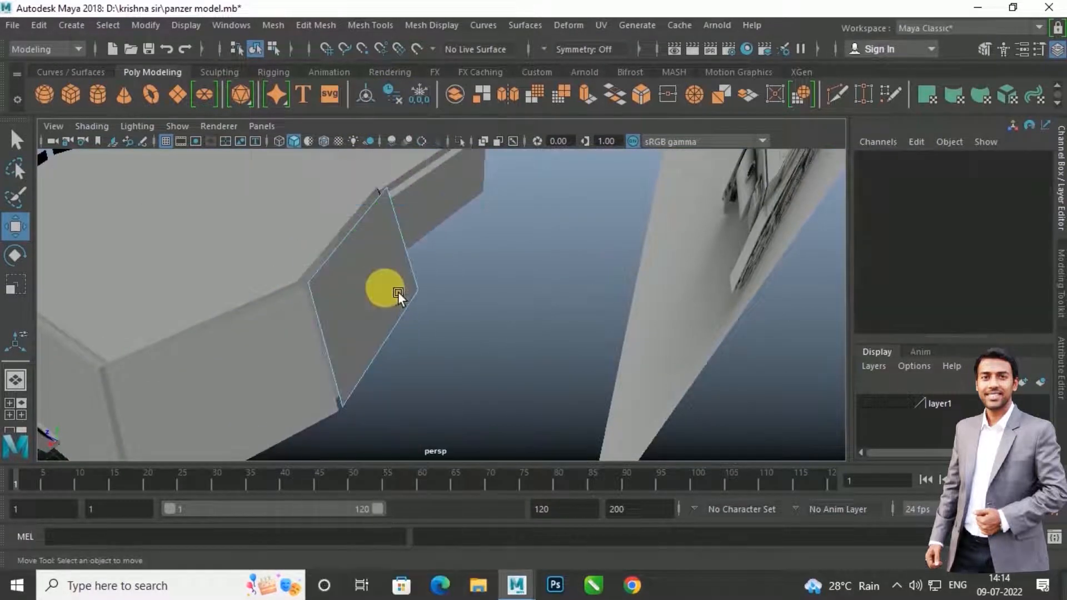
left_click(398, 291)
right_click_drag(394, 290, 380, 273, "shift")
left_click_drag(429, 309, 434, 304)
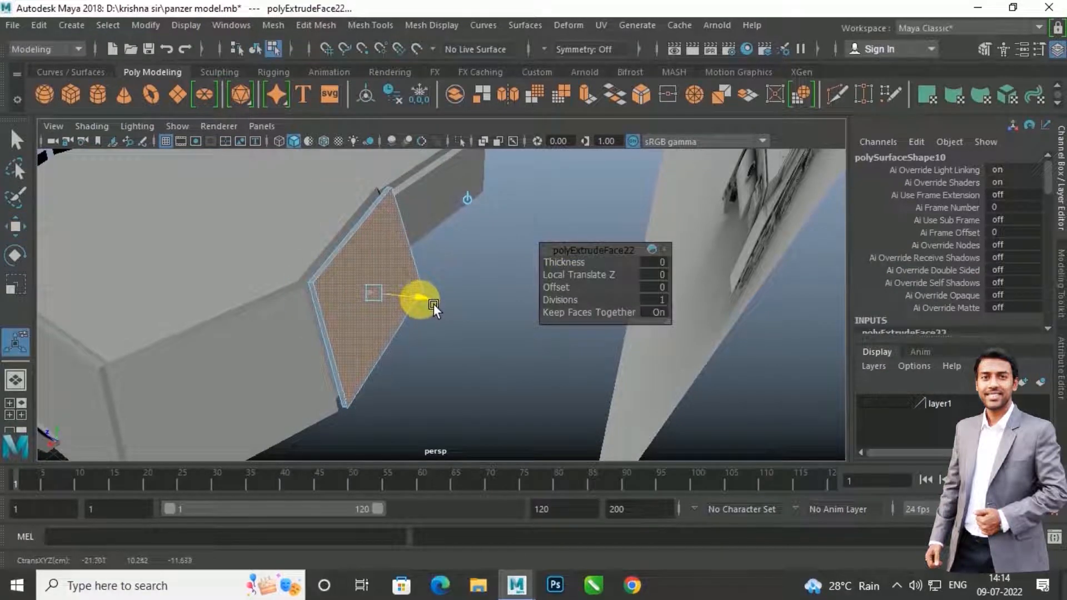
Step: Extrude the face of the left front side plate outward to give it a thin thickness
left_click_drag(288, 355, 368, 357, "alt")
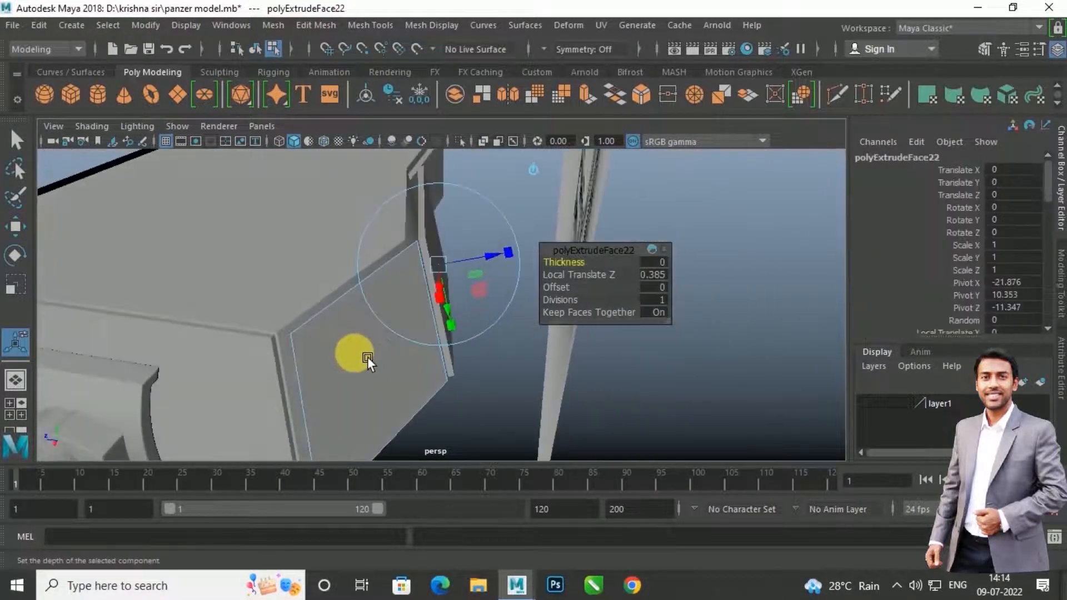
right_click_drag(352, 226, 352, 195)
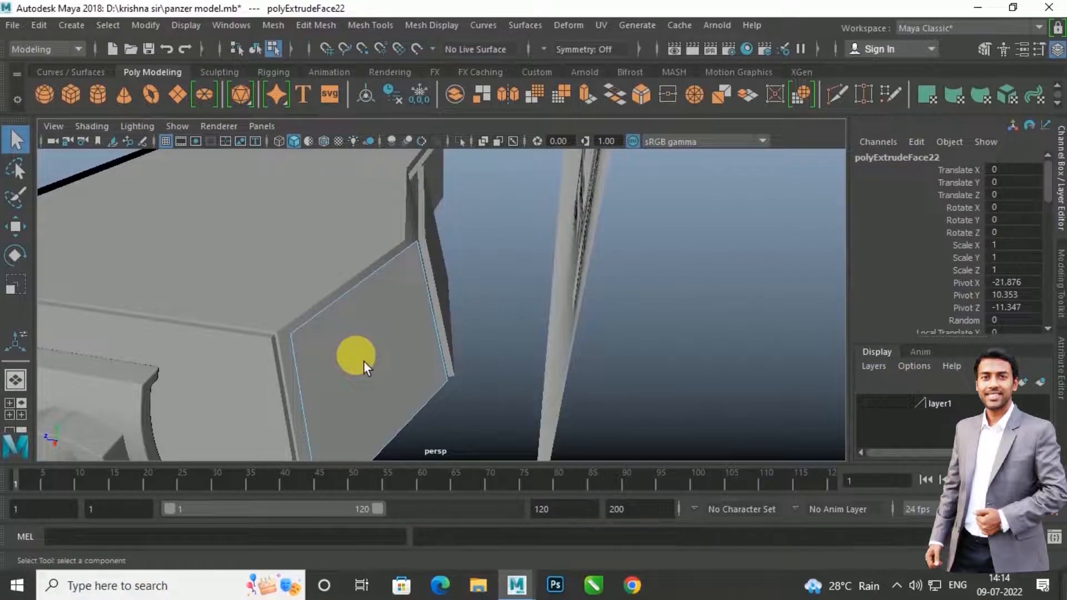
left_click(376, 360)
key("ctrl+e")
key("w")
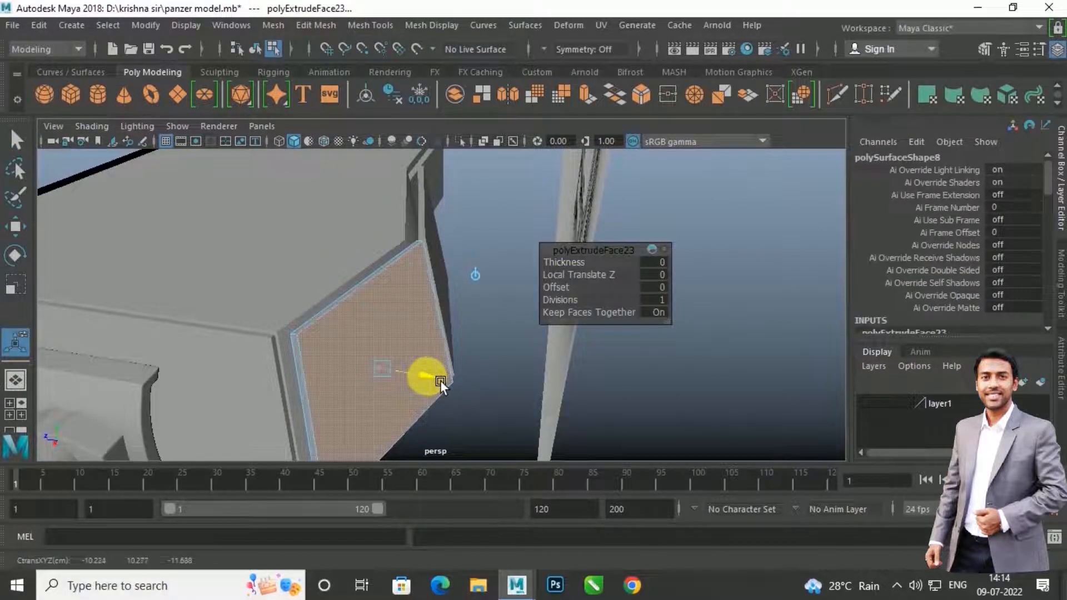
Step: Extrude the face of the right front side plate outward with a Local Translate Z of about 0.449
left_click_drag(437, 383, 451, 344, "alt")
right_click_drag(434, 202, 433, 227)
left_click(436, 356)
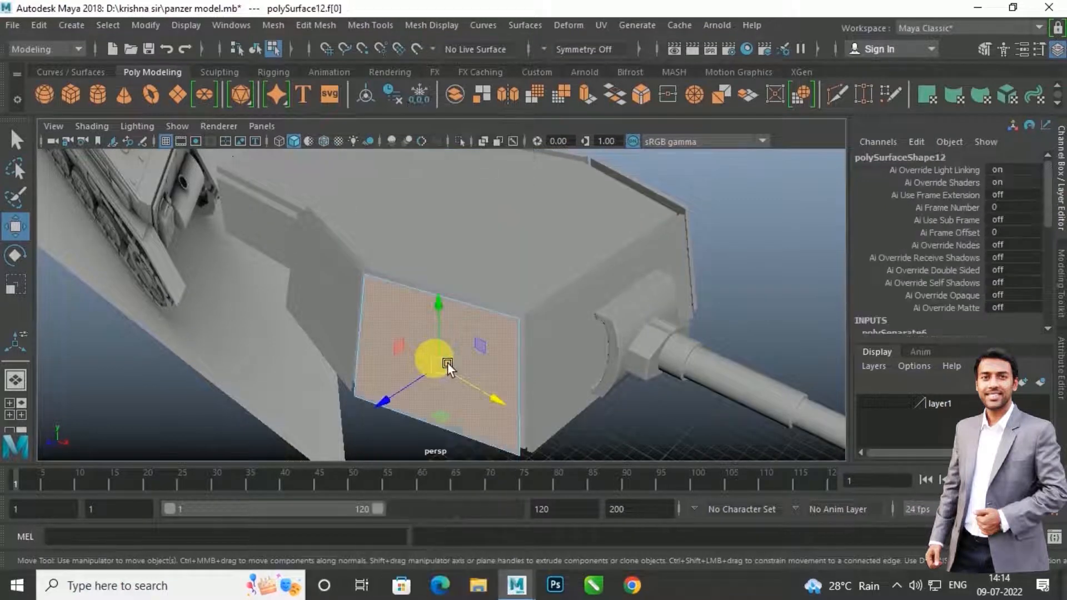
key("ctrl+e")
left_click_drag(432, 388, 426, 391)
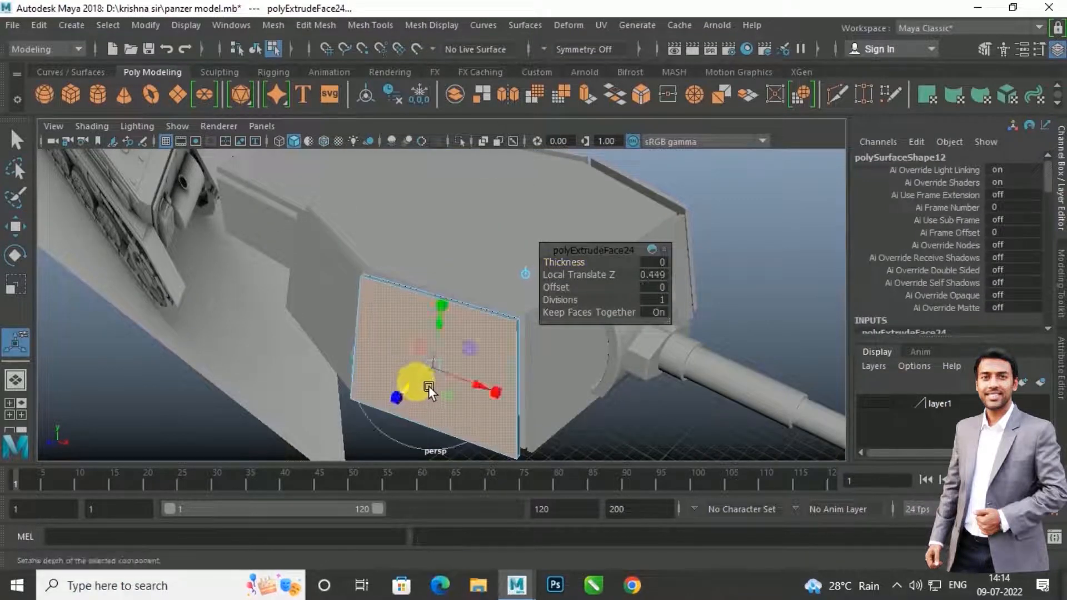
key("w")
Step: Extrude the face of the right rear side plate to a thin thickness and return to object mode
right_click_drag(331, 293, 332, 247)
left_click(338, 311)
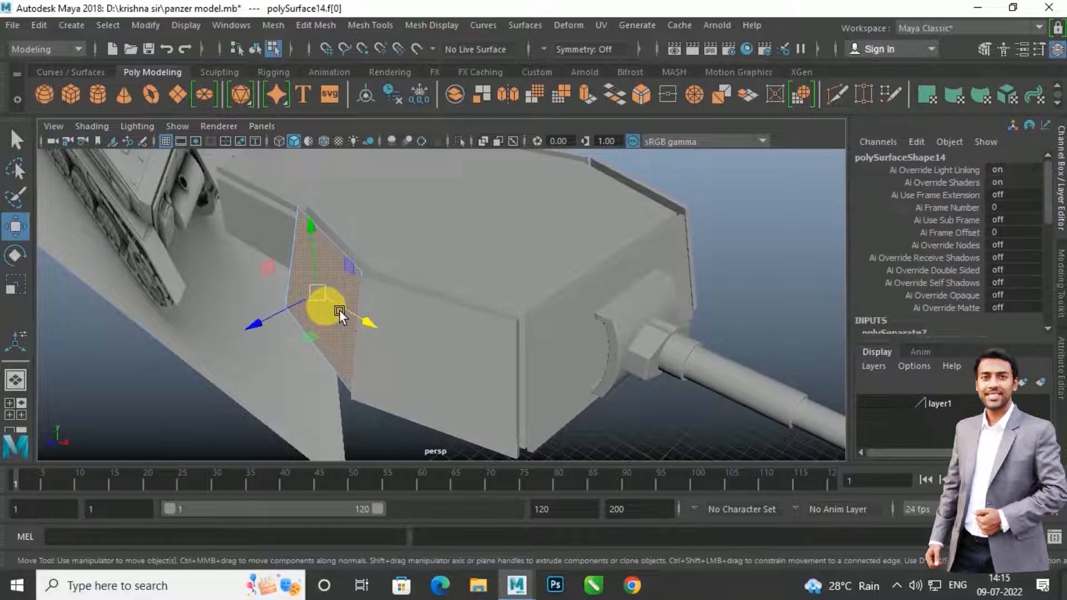
key("ctrl+e")
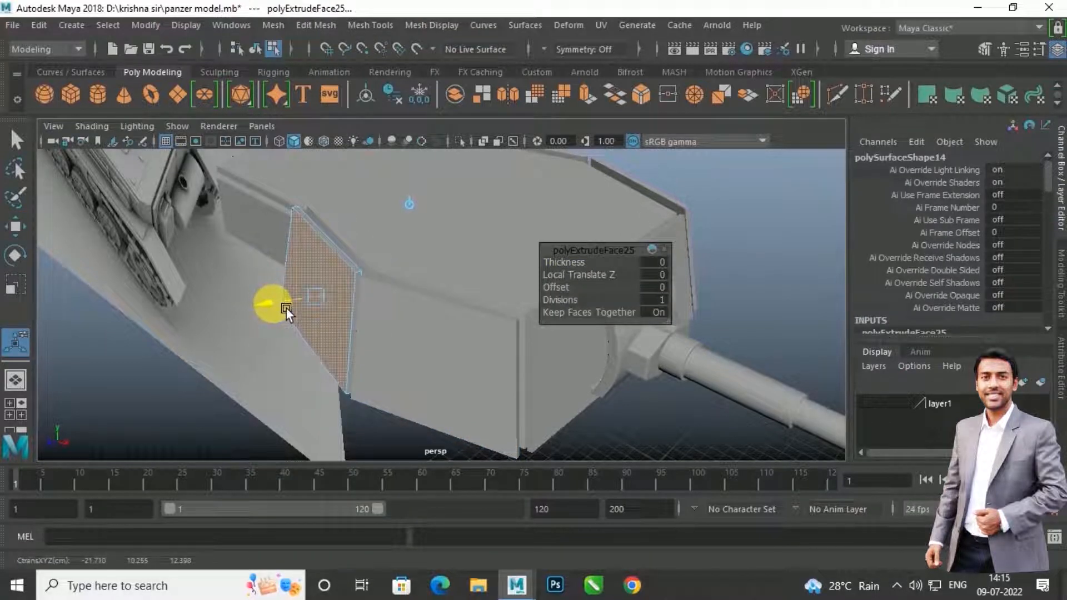
key("w")
right_click_drag(370, 274, 263, 299)
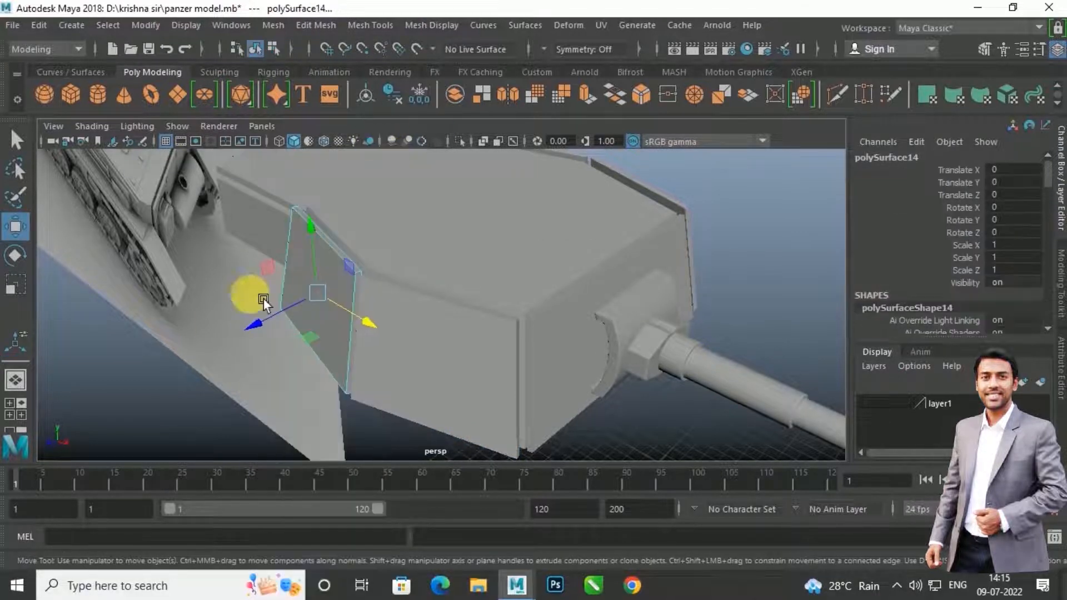
Step: Move the side plates inward against the turret, the left pair to Translate Z -0.45 and the right pair to Translate Z 0.625
left_click(380, 296)
left_click_drag(381, 296, 407, 336, "alt")
left_click(436, 406)
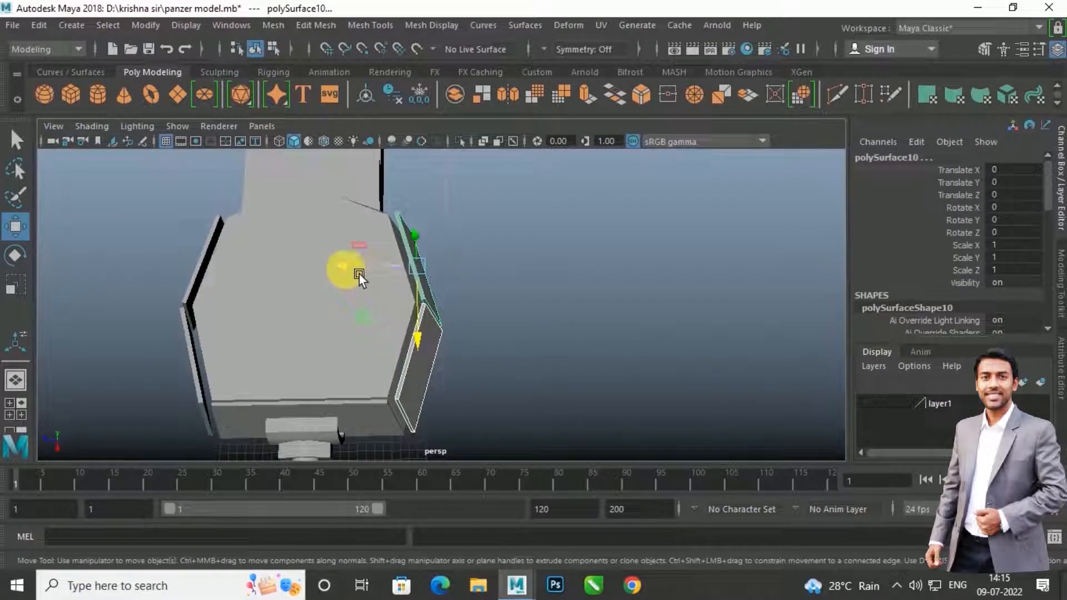
left_click_drag(359, 274, 187, 343)
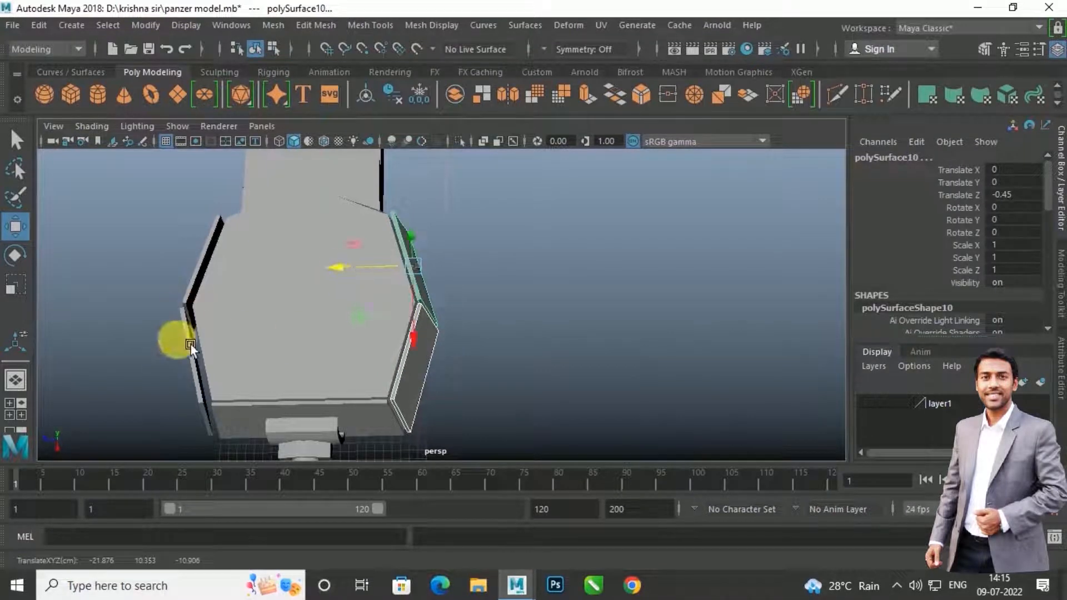
left_click(227, 318)
left_click(218, 256, "shift")
left_click_drag(152, 282, 153, 276)
left_click(543, 335)
Step: Combine the four side plates and the front plate into one mesh
mouse_move(426, 335)
left_mouse_down("alt")
mouse_move(465, 331)
mouse_move(472, 300)
mouse_move(502, 274)
mouse_move(573, 268)
mouse_move(327, 278)
mouse_move(474, 354)
mouse_move(363, 344)
mouse_move(431, 343)
left_mouse_up("alt")
left_click(431, 342)
left_click(336, 339, "shift")
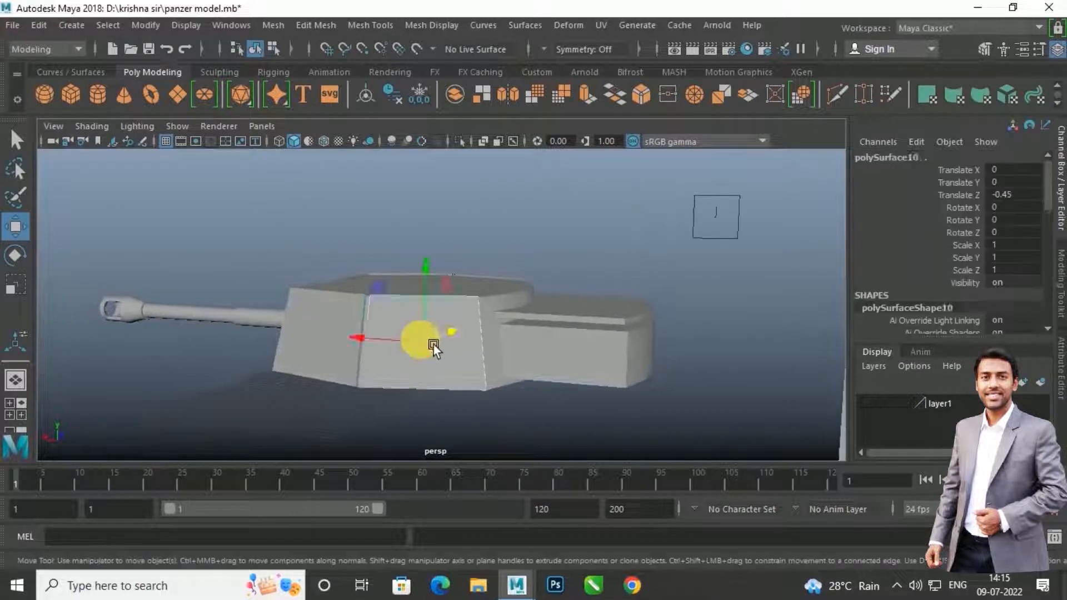
left_click_drag(336, 338, 441, 378, "alt")
left_click(314, 348, "shift")
left_click(383, 376, "shift")
left_click(295, 374, "shift")
left_click_drag(293, 374, 383, 383, "alt")
left_click(273, 27)
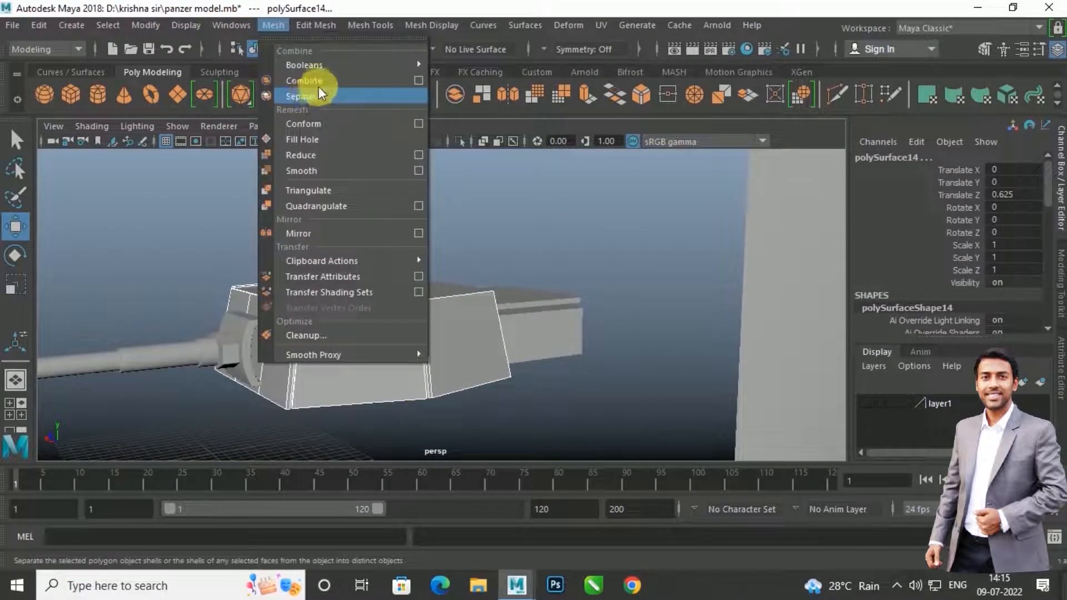
left_click(321, 83)
Step: Scale the upper vertices of the combined plates in height, adjust their position along the roof edge, and return to object mode
right_click_drag(463, 305, 377, 170)
left_click_drag(414, 289, 378, 257, "alt")
left_click_drag(539, 324, 436, 348, "alt")
key("r")
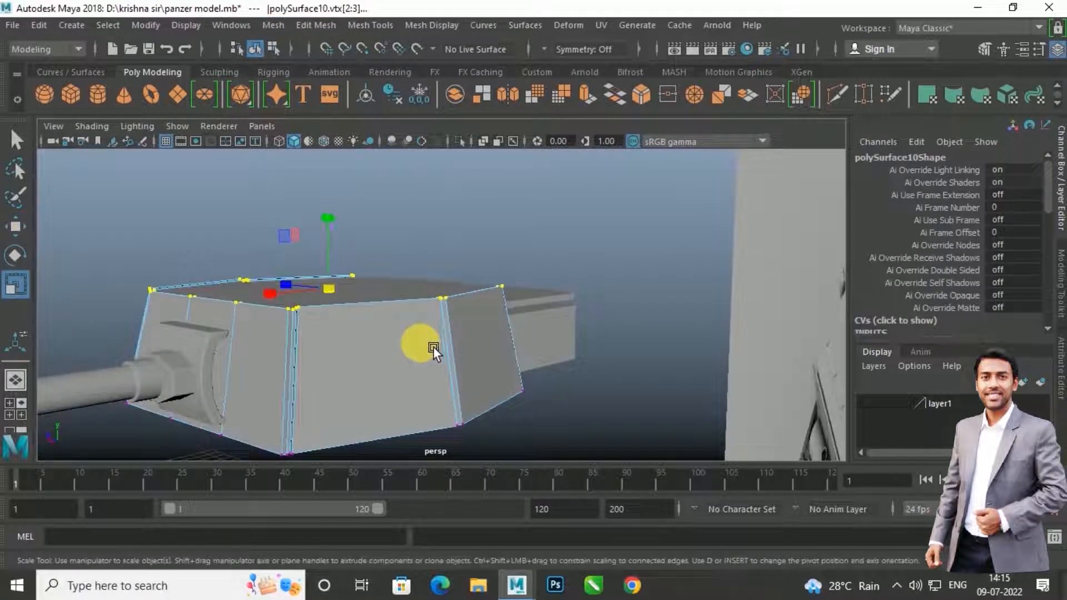
left_click_drag(344, 223, 350, 379)
key("w")
left_click_drag(340, 215, 461, 383)
right_click_drag(459, 383, 527, 135)
left_click(523, 257)
Step: Examine the turret's side plates on the second reference image and compare them with the model
scroll(523, 258, "down", 3)
mouse_move(522, 257)
left_mouse_down("alt")
mouse_move(514, 311)
mouse_move(376, 303)
mouse_move(481, 351)
mouse_move(417, 342)
mouse_move(605, 347)
mouse_move(614, 372)
mouse_move(512, 361)
mouse_move(550, 366)
mouse_move(472, 384)
left_mouse_up("alt")
left_click(472, 337)
left_click_drag(472, 338, 396, 339, "alt")
left_click(530, 305)
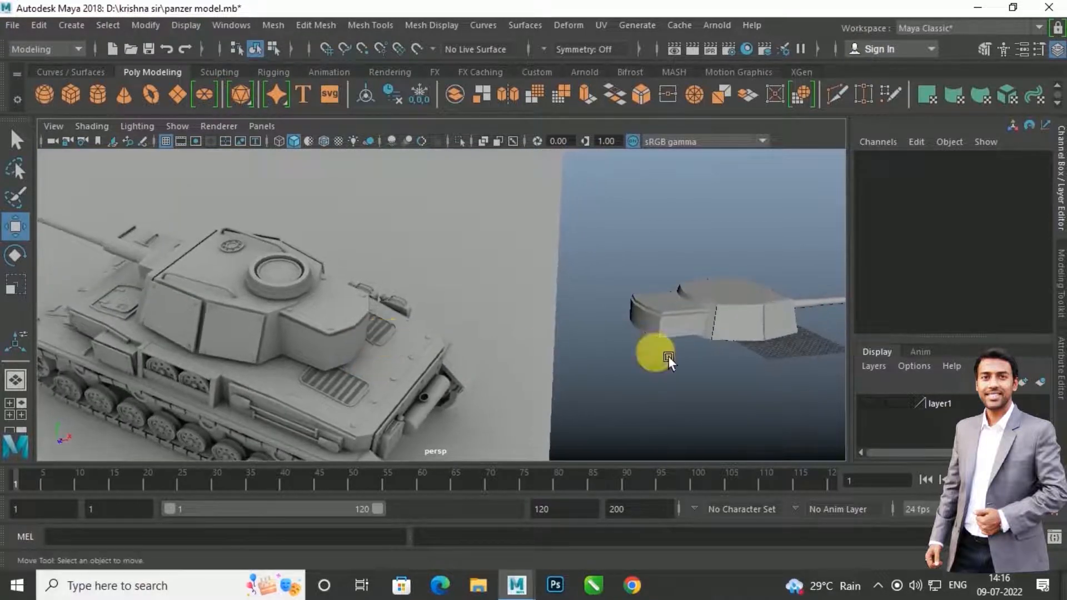
left_click_drag(556, 349, 589, 362, "alt")
middle_click_drag(744, 363, 454, 293, "alt")
left_click_drag(455, 292, 482, 311, "alt")
Step: Separate the combined turret plates back into individual objects
left_click(481, 313)
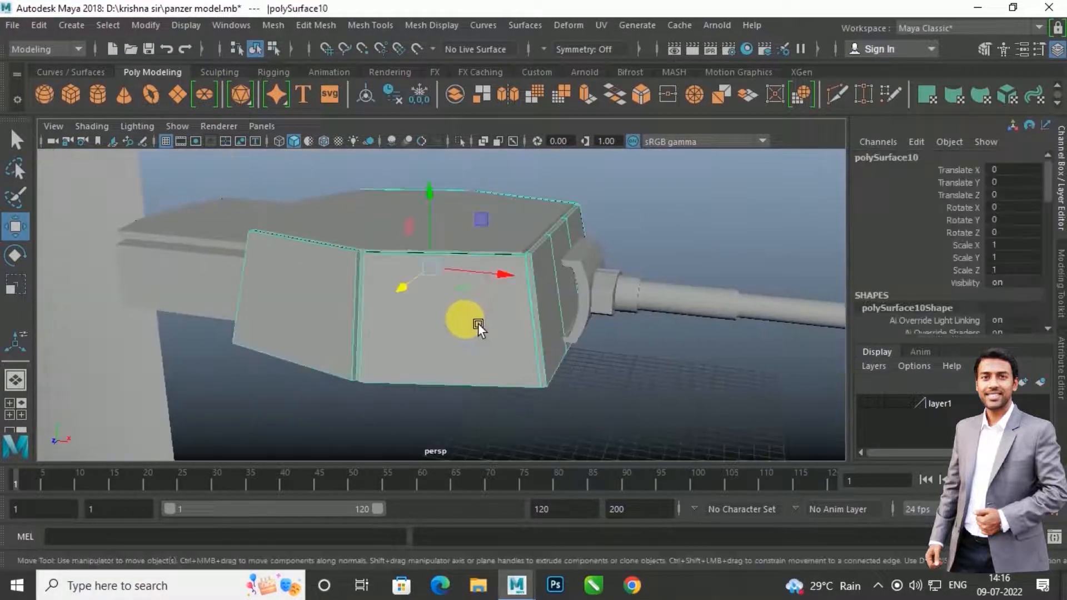
left_click(272, 25)
left_click(303, 97)
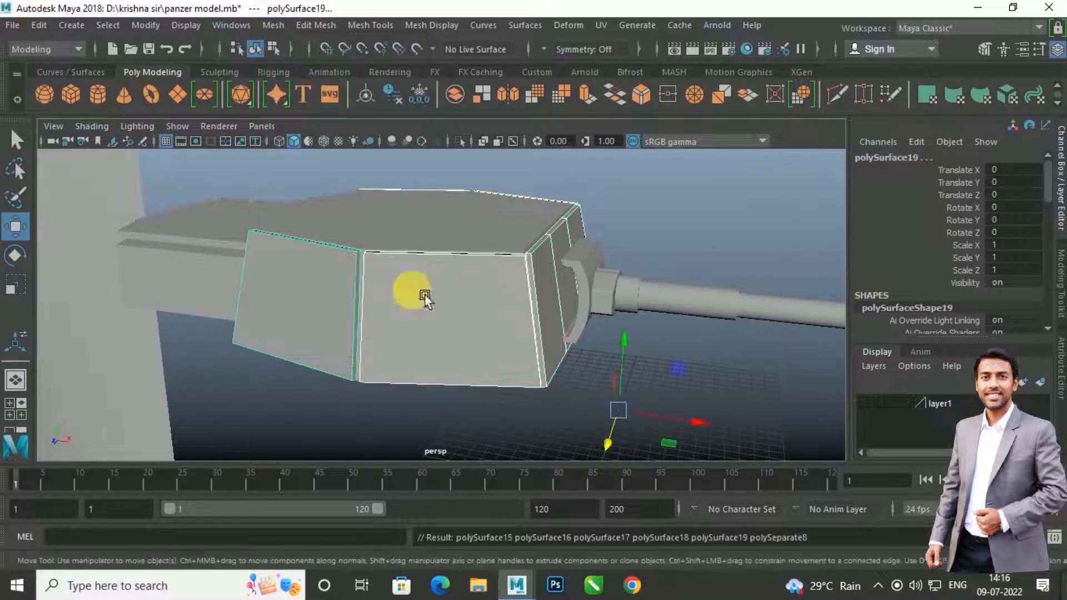
Step: Center the pivot of the right front side plate and scale the plate down slightly
left_click(487, 277)
left_click(367, 95)
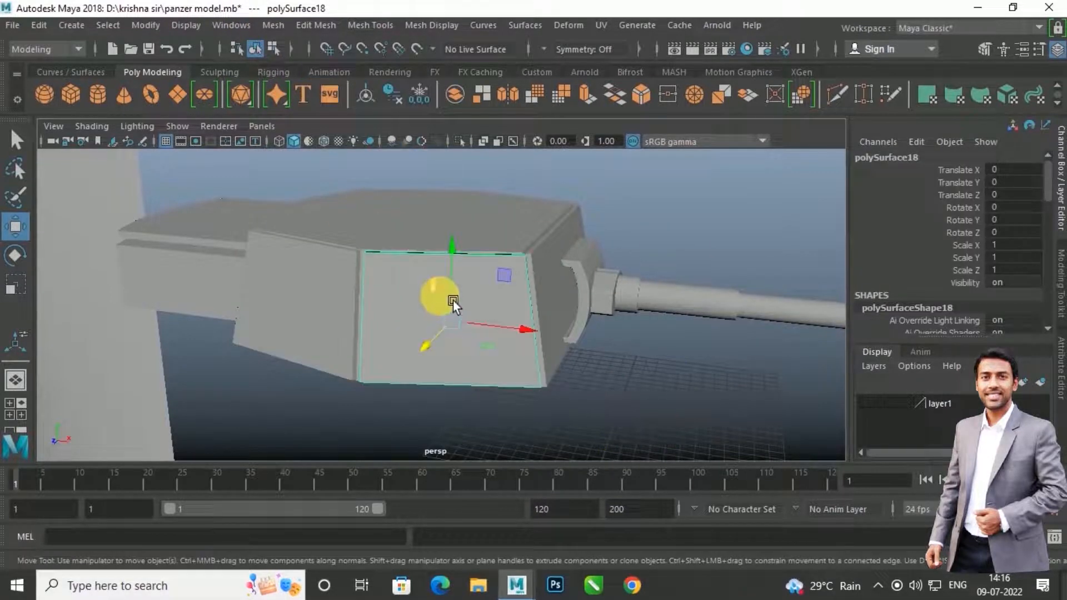
key("r")
left_click_drag(462, 326, 392, 352)
Step: Center the pivots of the right rear and left front side plates, and scale the left front plate down slightly
left_click(317, 336)
mouse_move(327, 337)
left_mouse_down("alt")
mouse_move(383, 327)
mouse_move(387, 366)
mouse_move(418, 342)
mouse_move(584, 357)
mouse_move(331, 334)
mouse_move(338, 321)
mouse_move(235, 319)
mouse_move(289, 239)
mouse_move(321, 353)
left_mouse_up("alt")
left_click(366, 96)
left_click(282, 327)
left_click(367, 96)
mouse_move(260, 322)
left_mouse_down()
mouse_move(250, 331)
mouse_move(266, 329)
left_mouse_up()
Step: Scale the left rear side plate down slightly and deselect it
left_click(395, 250)
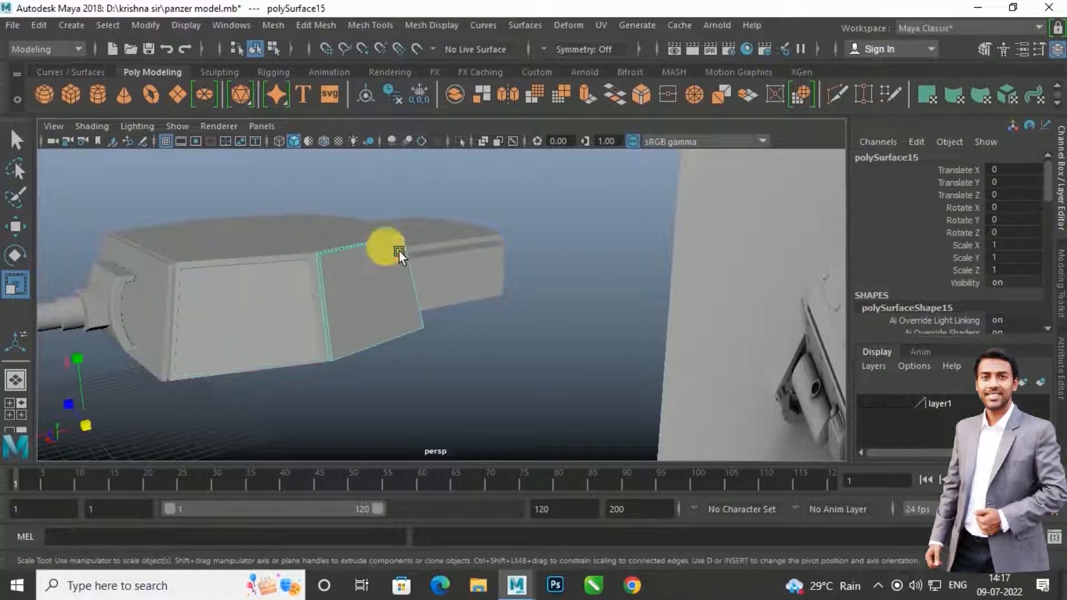
left_click_drag(389, 299, 318, 319)
scroll(318, 320, "down", 3)
left_click(319, 320)
left_click_drag(436, 302, 355, 327, "alt")
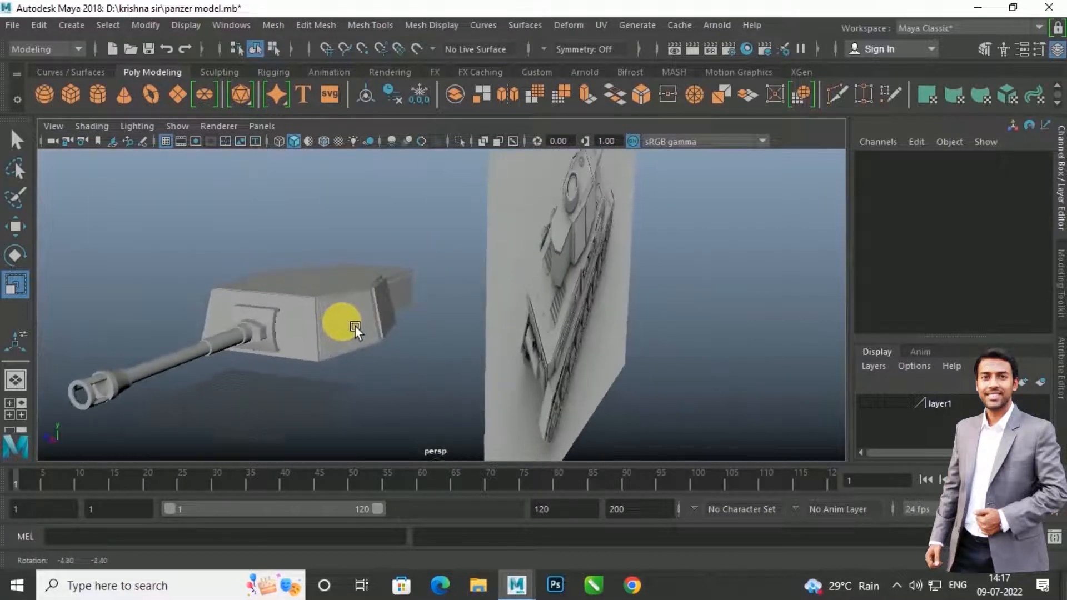
Step: Make layer1 visible to show the front reference image next to the turret model
left_click(865, 409)
left_click_drag(420, 332, 552, 300, "alt")
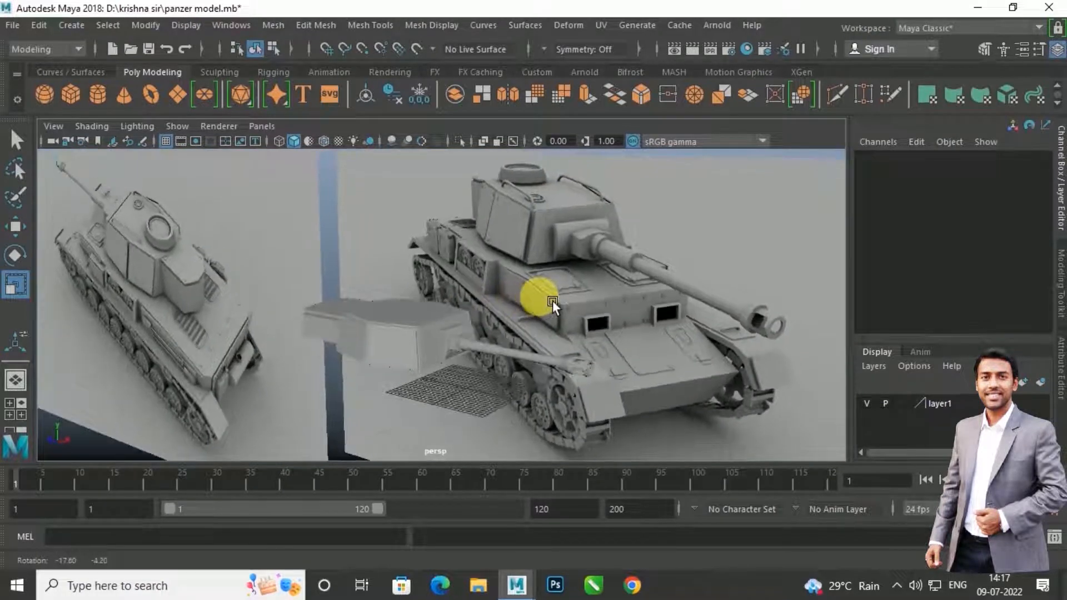
mouse_move(567, 178)
left_mouse_down("alt")
mouse_move(566, 219)
mouse_move(545, 224)
mouse_move(565, 199)
left_mouse_up("alt")
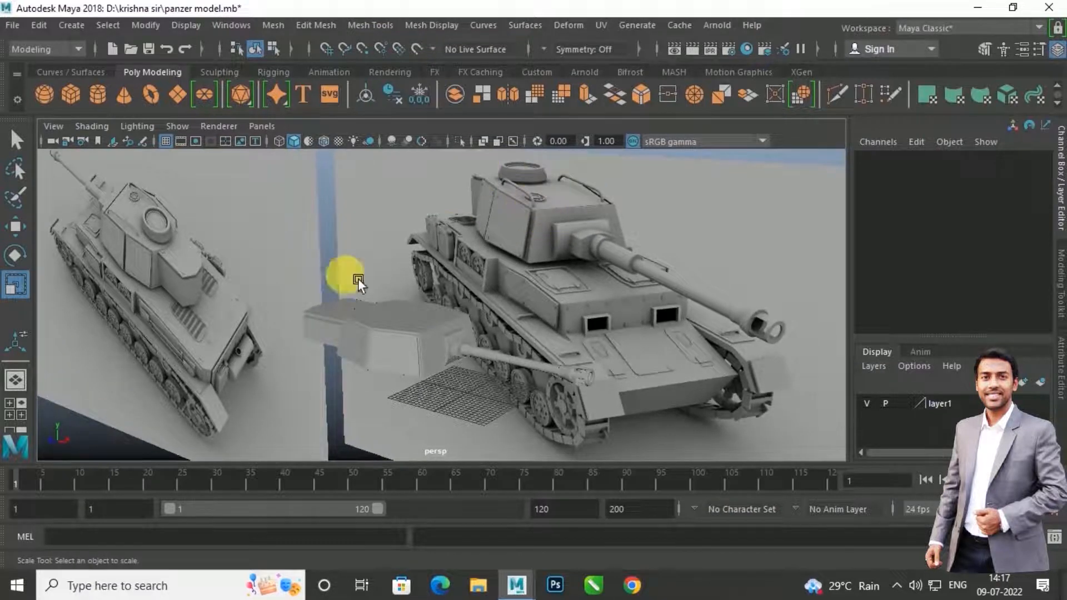
Step: Assign the rear-view reference image plane, imagePlane2, to a new display layer, layer2, and hide that layer
left_click(251, 254)
left_click(872, 366)
left_click(884, 398)
left_click(868, 421)
left_click(869, 421)
left_click(869, 404)
left_click(869, 405)
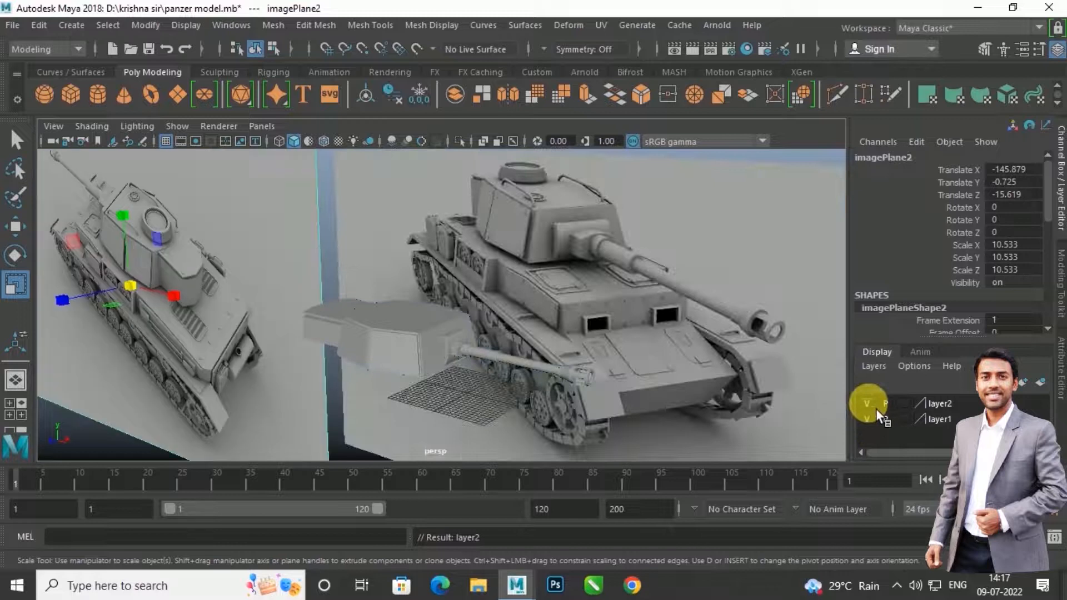
left_click(868, 405)
scroll(603, 332, "down", 3)
left_click_drag(602, 331, 608, 343, "alt")
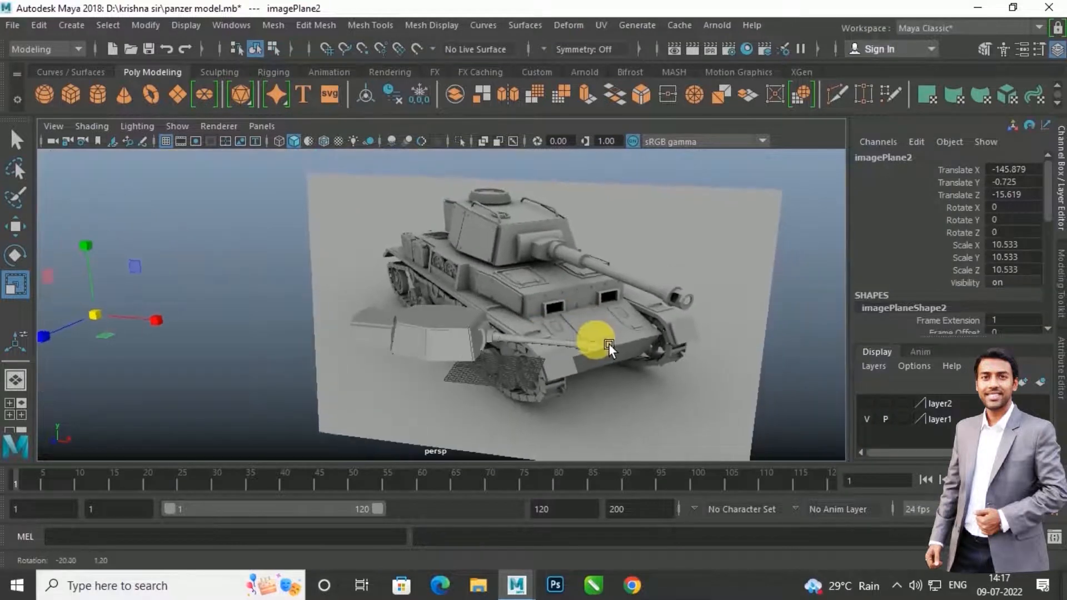
left_click(774, 310)
Step: Move the remaining reference image plane, imagePlane1, back behind the turret model to about -144 in Translate Z
left_click_drag(679, 354, 483, 175, "alt")
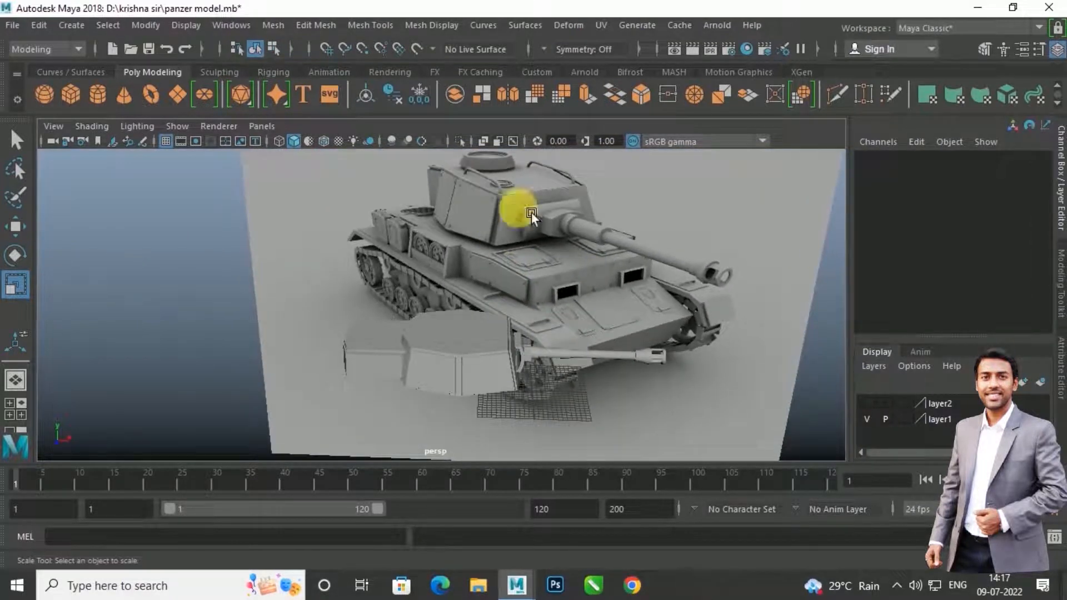
left_click_drag(521, 262, 493, 303, "alt")
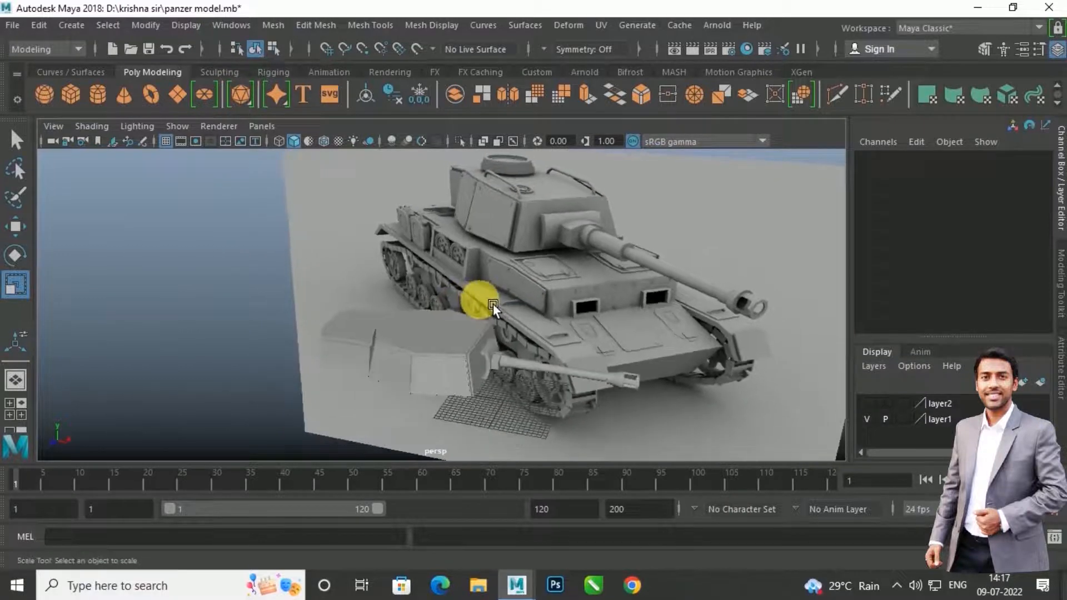
right_click_drag(493, 302, 452, 290, "alt")
mouse_move(453, 291)
left_mouse_down("alt")
mouse_move(421, 319)
mouse_move(446, 296)
left_mouse_up("alt")
left_click(594, 254)
left_click_drag(595, 254, 570, 318, "alt")
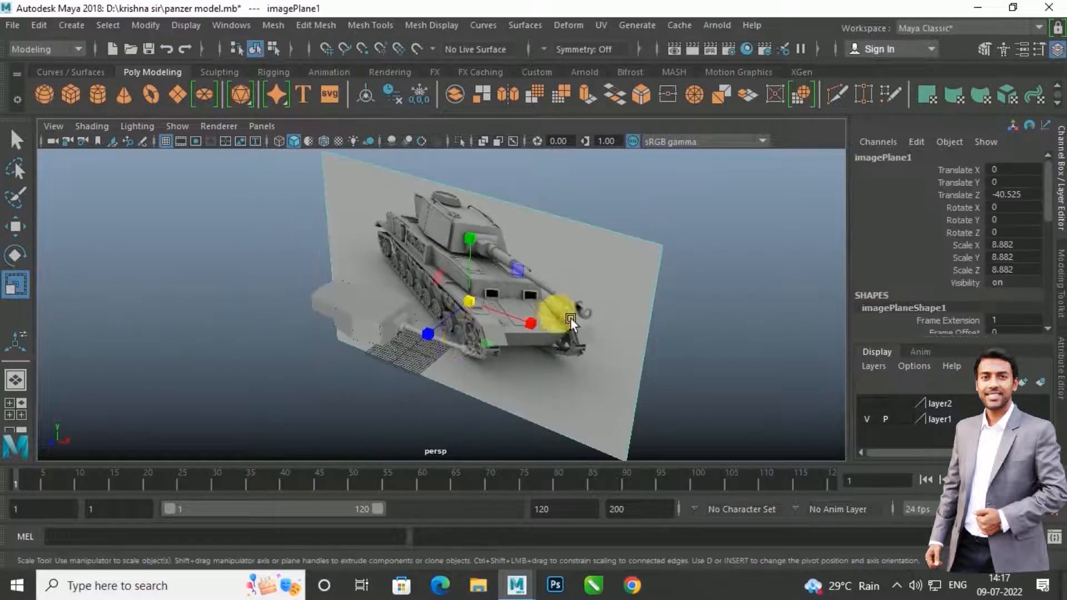
key("w")
left_click_drag(428, 334, 600, 234)
left_click(578, 306)
Step: Move imagePlane1 lower and closer to the turret, to about -25.3 in Translate Y and -82.8 in Translate Z
left_click_drag(578, 306, 447, 362, "alt")
scroll(435, 339, "up", 5)
left_click_drag(435, 362, 564, 356, "alt")
scroll(564, 356, "down", 4)
middle_click_drag(564, 355, 562, 398, "alt")
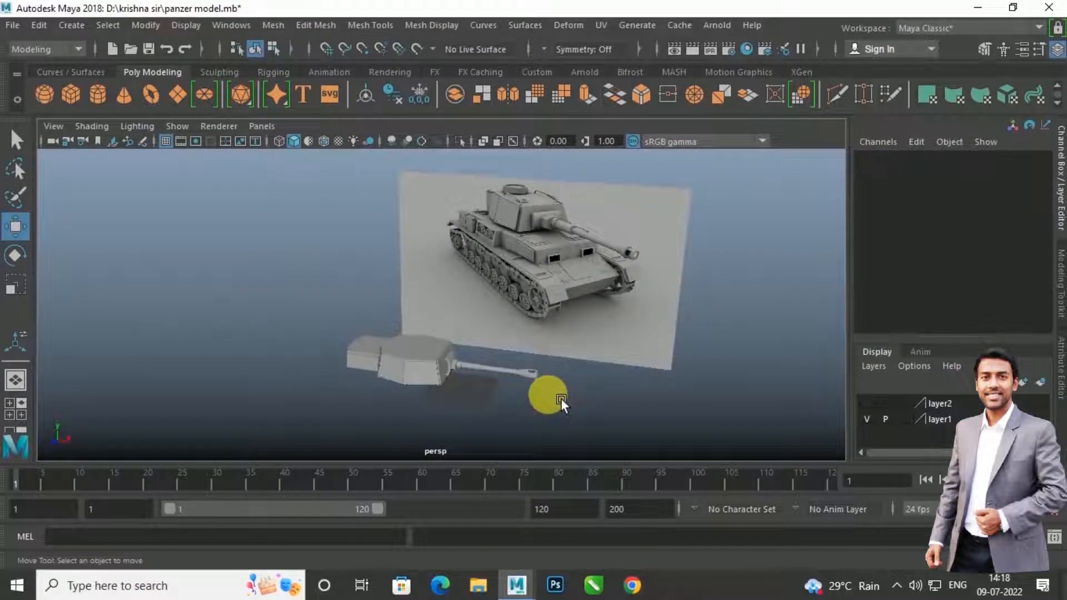
left_click_drag(560, 398, 565, 401, "alt")
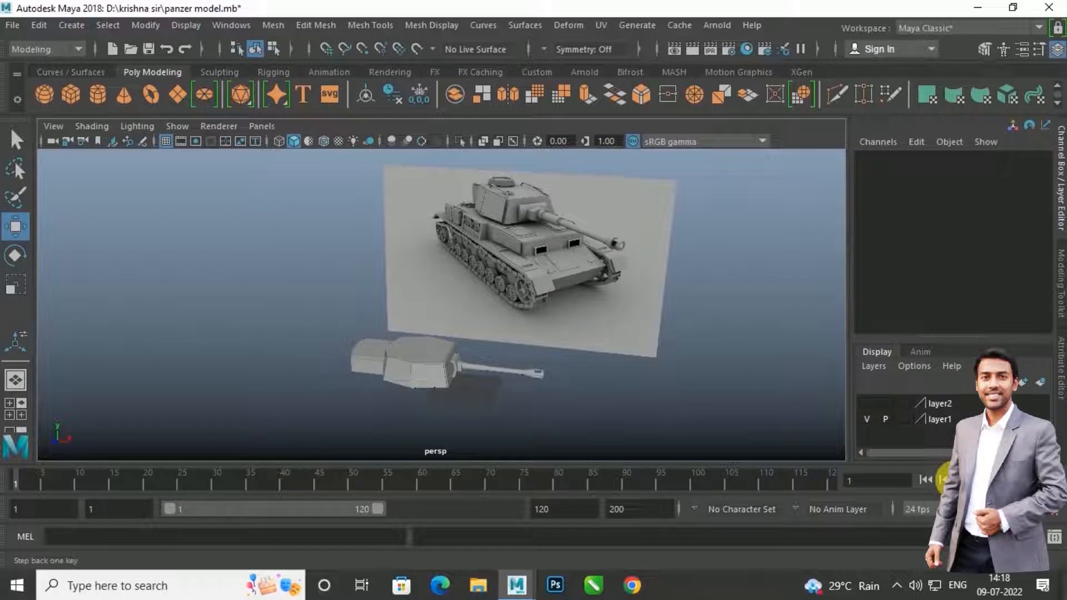
scroll(498, 391, "up", 5)
middle_click_drag(513, 407, 611, 352, "alt")
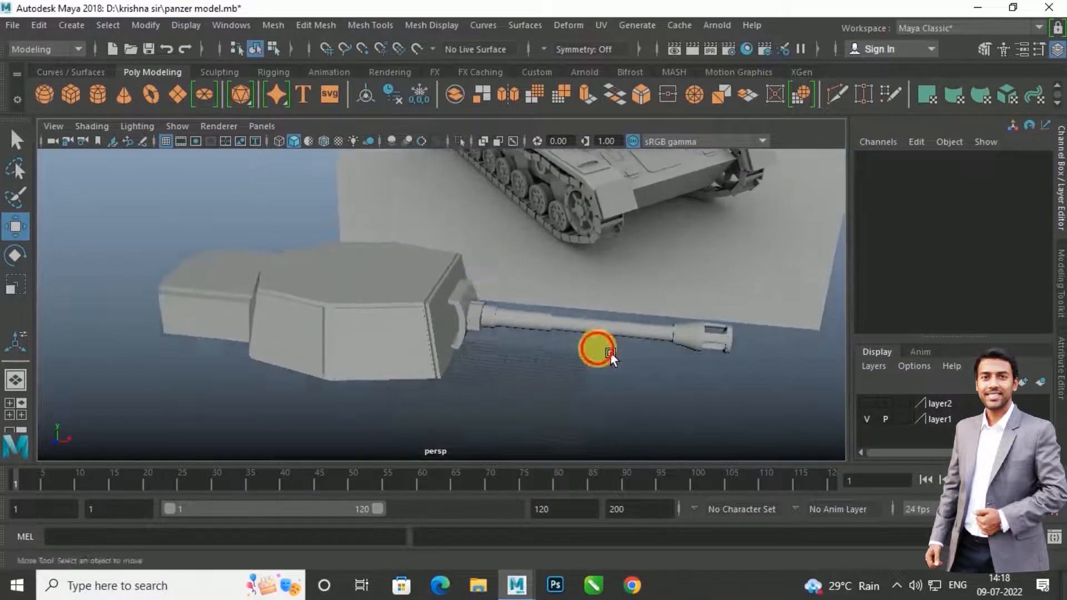
left_click_drag(610, 352, 611, 337, "alt")
scroll(610, 328, "down", 3)
middle_click_drag(607, 309, 622, 334, "alt")
scroll(622, 335, "down", 3)
left_click(623, 334)
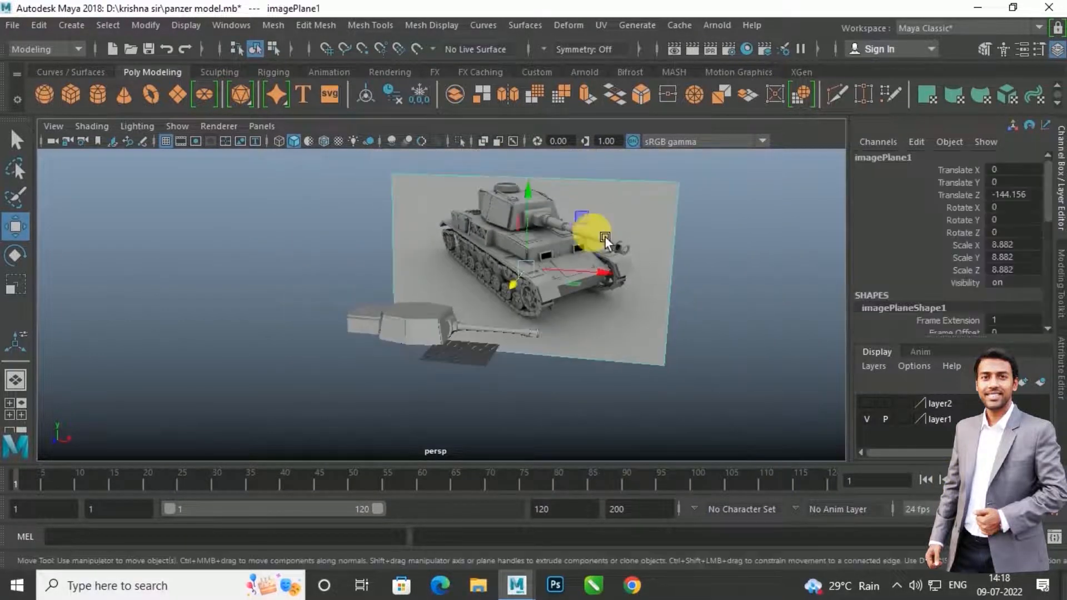
left_click_drag(548, 214, 491, 393)
Step: Examine the turret body, armour plates and barrel against the tank in the reference image
left_click_drag(491, 392, 511, 385, "alt")
scroll(512, 384, "up", 4)
middle_click_drag(533, 386, 561, 343, "alt")
mouse_move(560, 342)
left_mouse_down("alt")
mouse_move(528, 336)
mouse_move(550, 356)
left_mouse_up("alt")
left_click(402, 340)
left_click_drag(140, 273, 761, 422)
left_click_drag(660, 381, 653, 403, "alt")
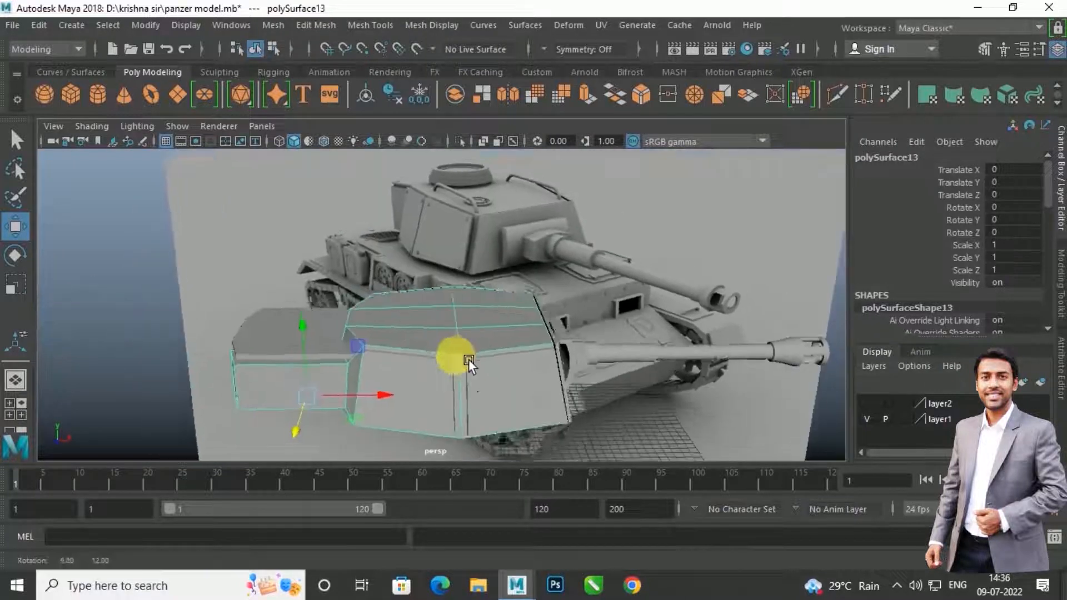
left_click(115, 287)
scroll(444, 303, "down", 3)
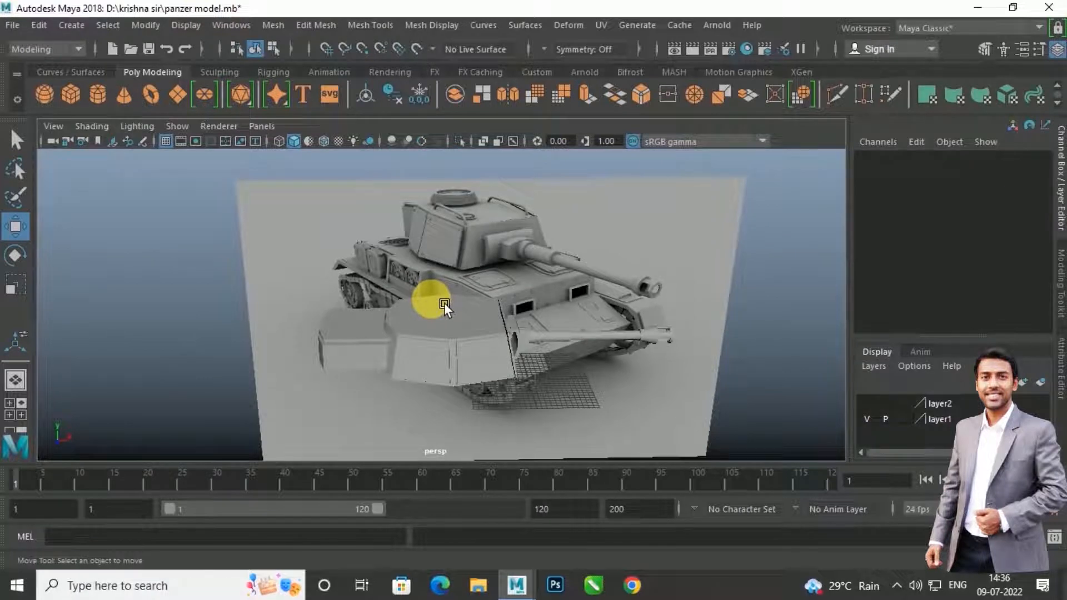
left_click(471, 326)
left_click(572, 392)
middle_click_drag(572, 392, 410, 353, "alt")
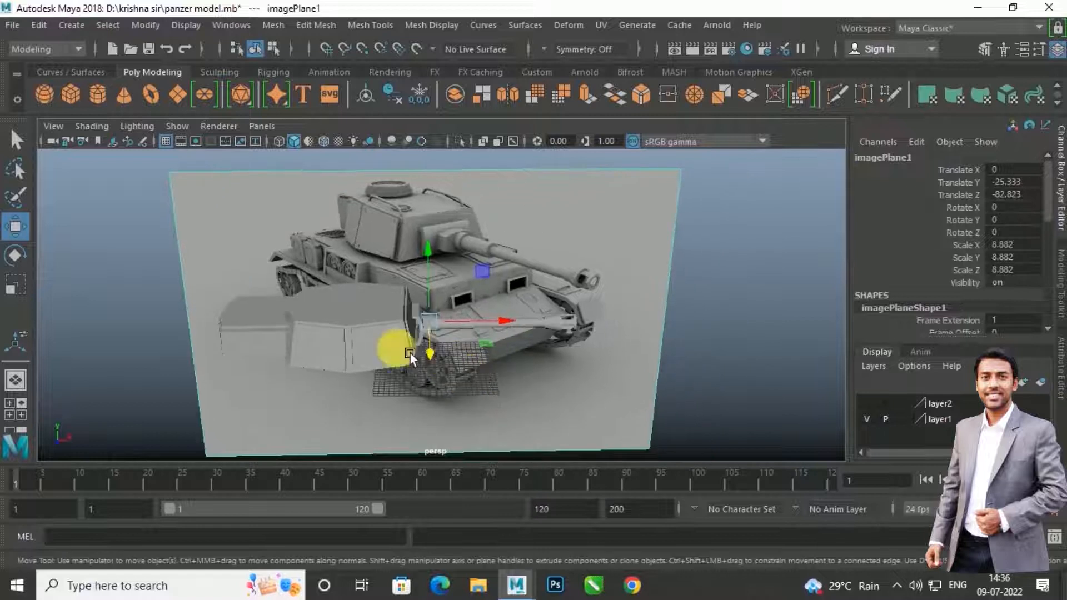
Step: Draw a thin upright polygon cylinder on the grid in front of the turret, about 0.68 in radius and 5.6 high
left_click(104, 101)
scroll(411, 350, "up", 5)
middle_click_drag(411, 351, 413, 308, "alt")
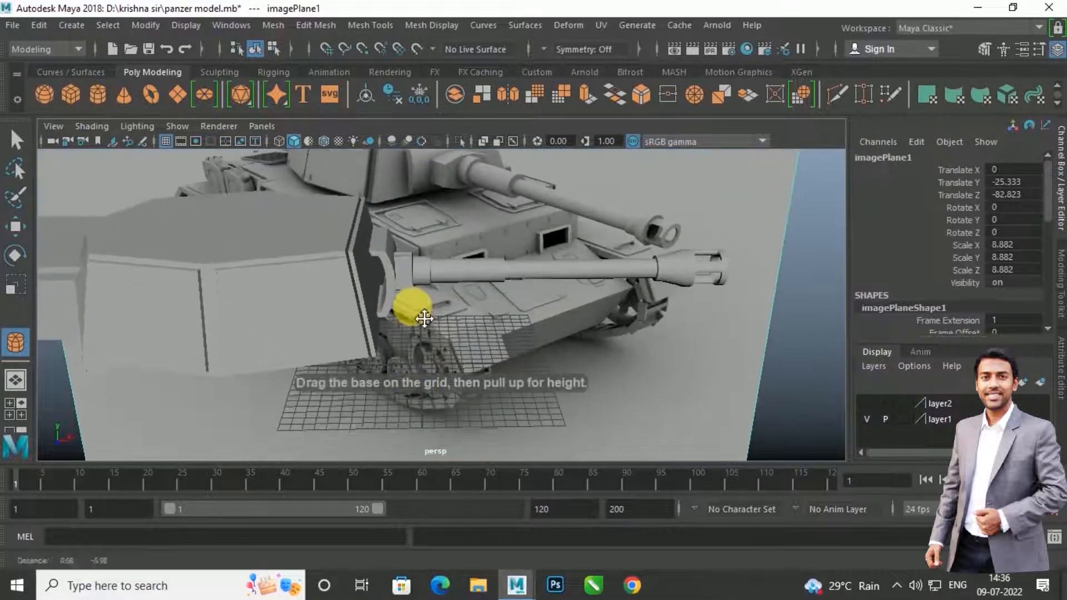
mouse_move(455, 414)
left_mouse_down()
mouse_move(476, 253)
mouse_move(461, 362)
left_mouse_up()
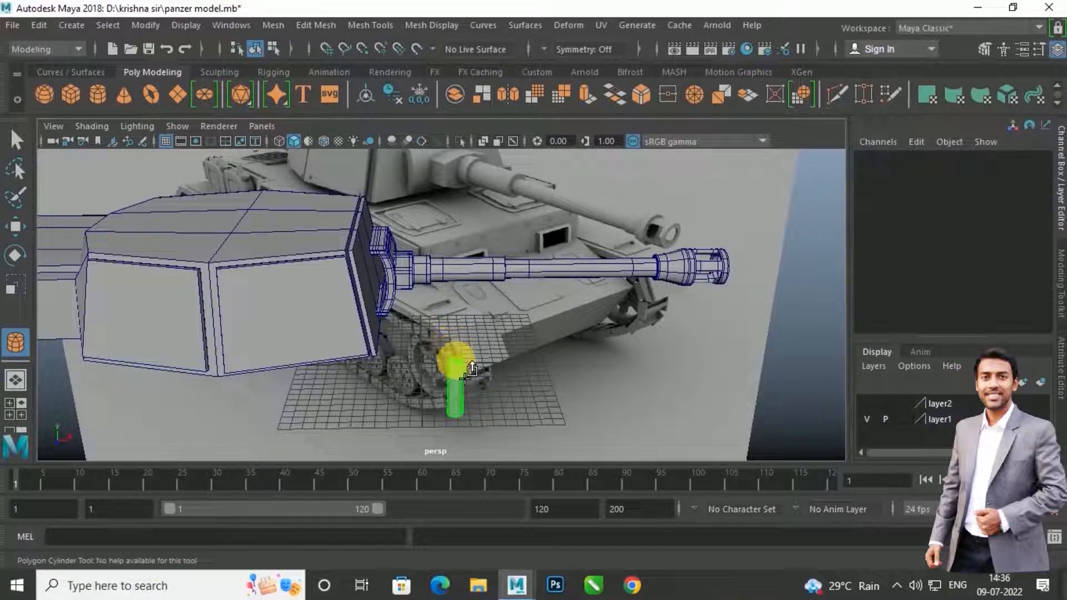
key("w")
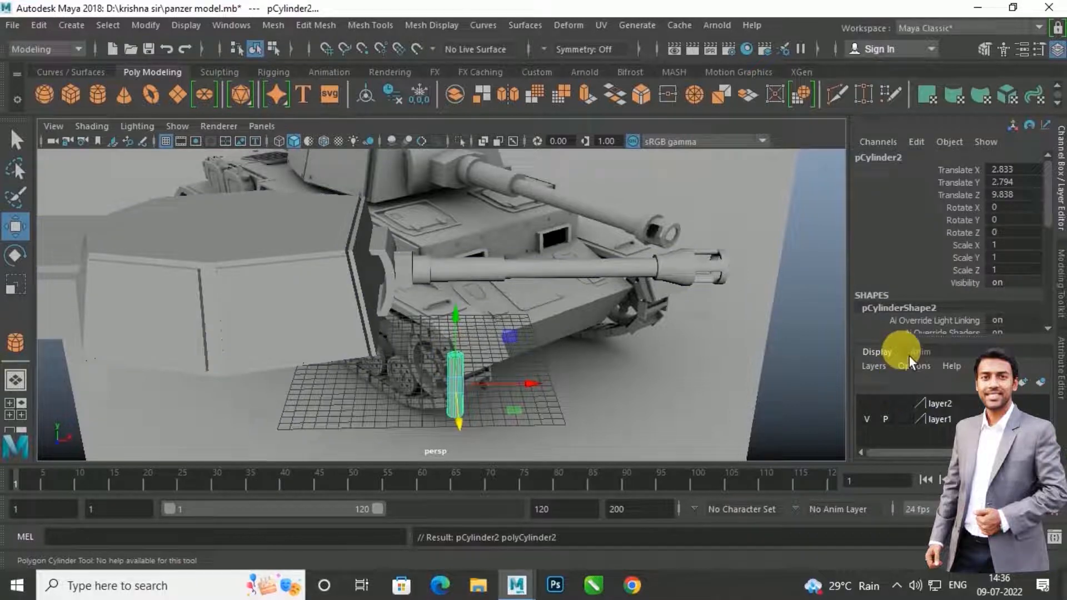
Step: Set the new cylinder's Subdivisions Axis to 8 and keep the cylinder selected for moving
scroll(916, 308, "down", 5)
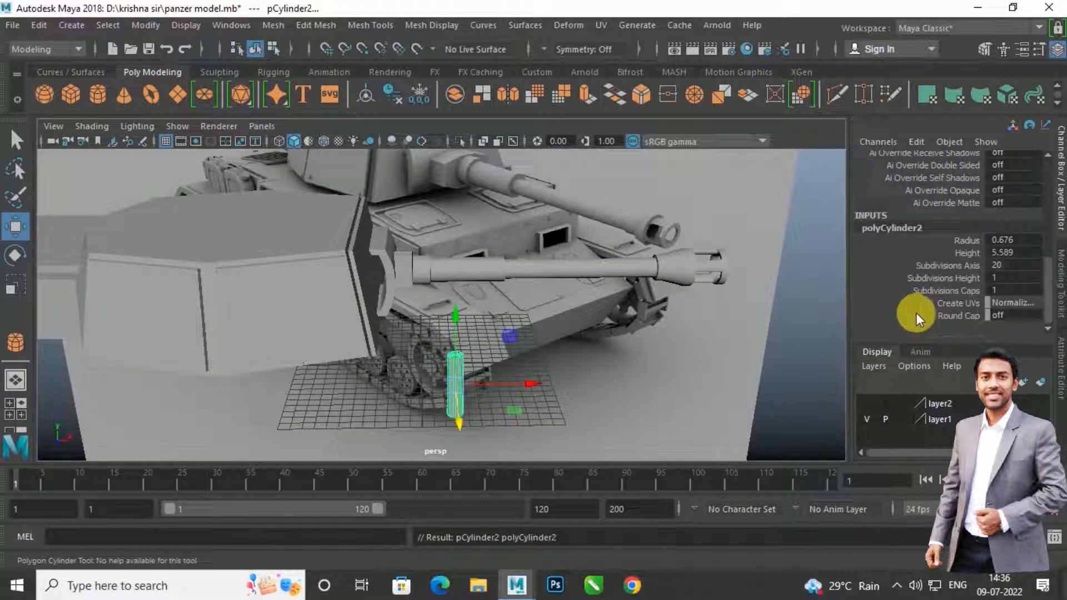
left_click(929, 268)
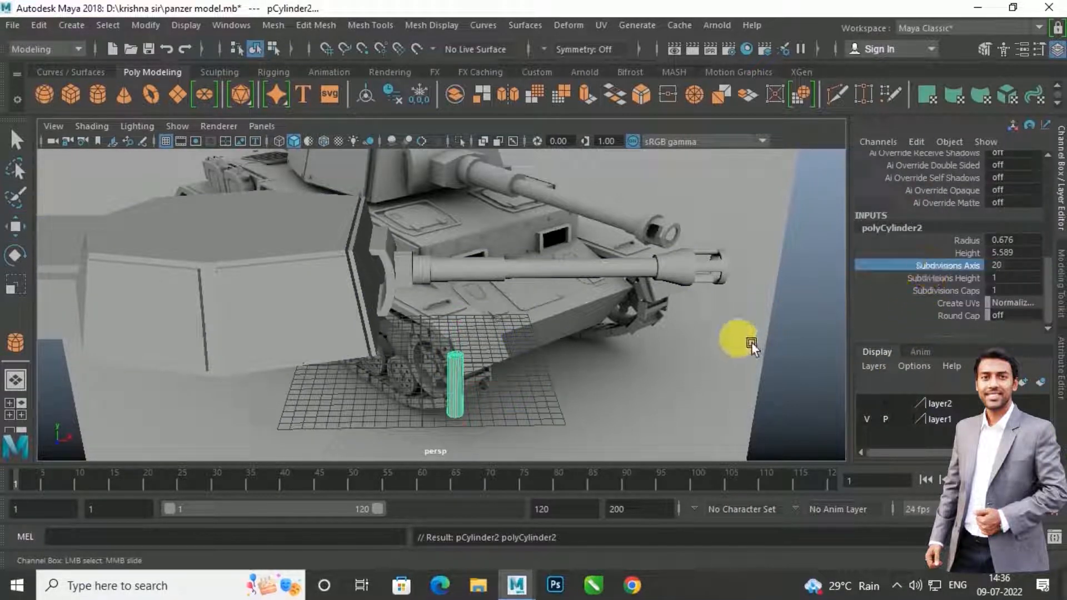
double_click(1013, 269)
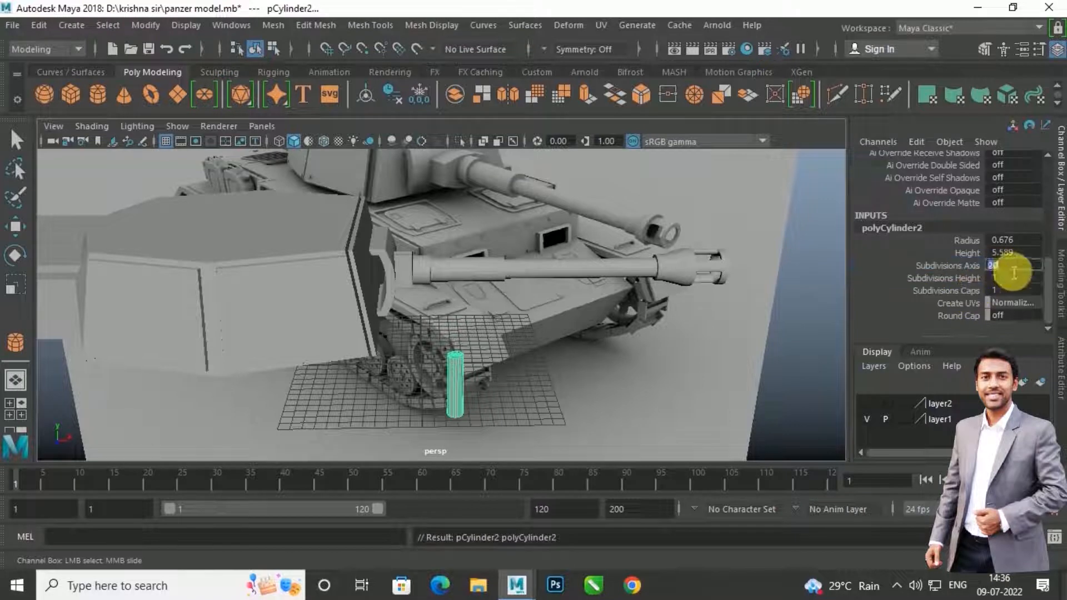
type("8")
key("Return")
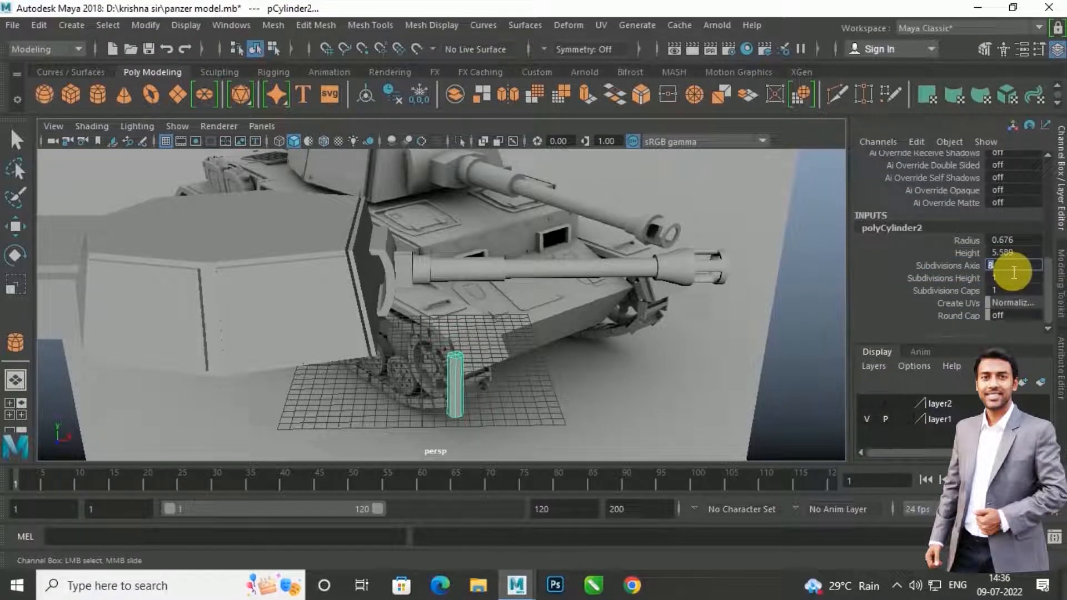
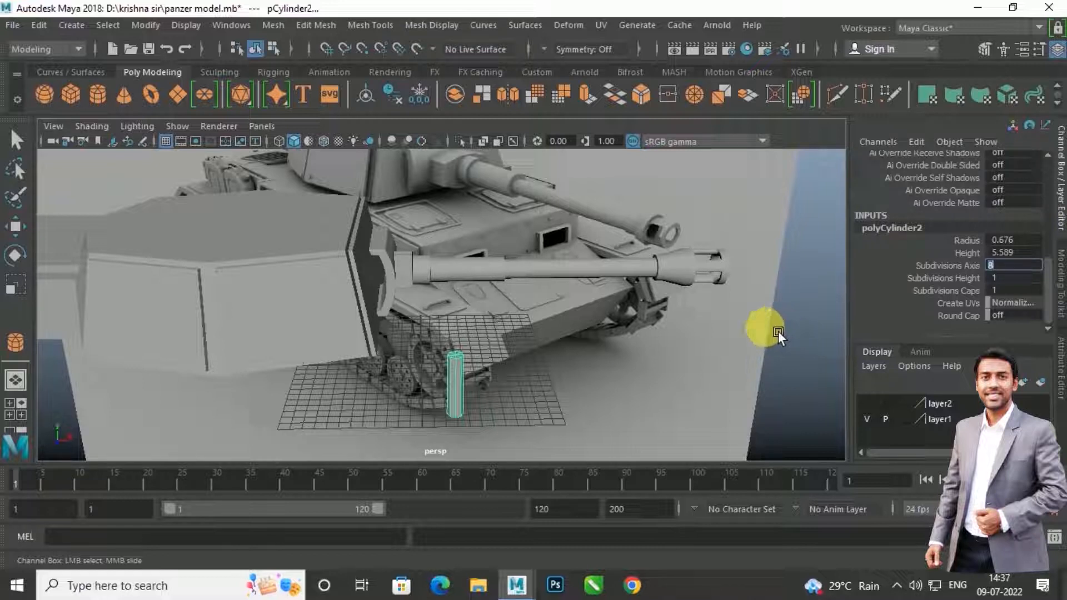
left_click(513, 400)
key("w")
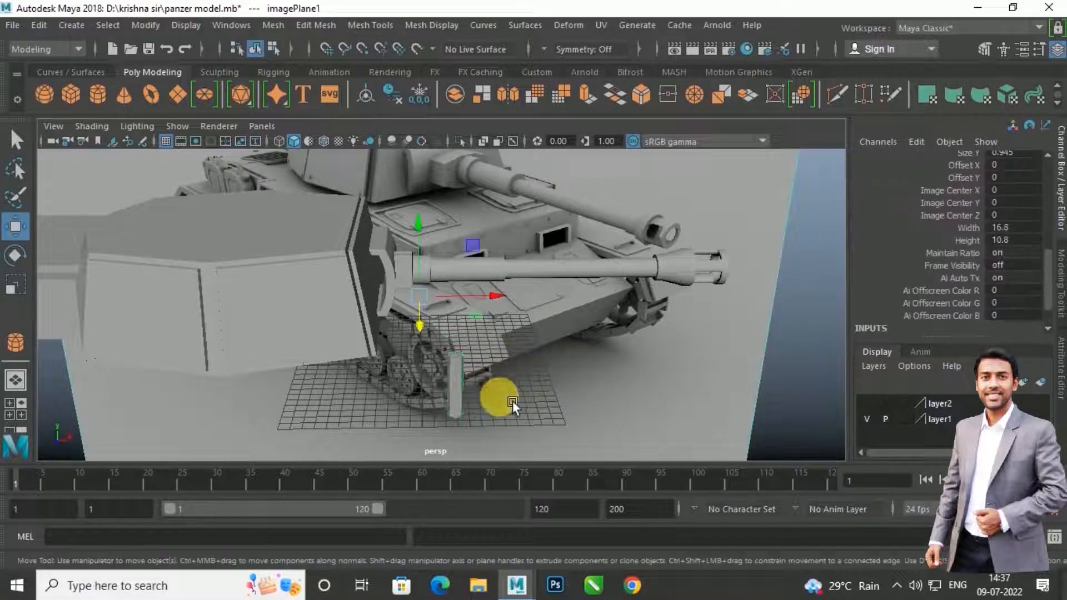
left_click(466, 398)
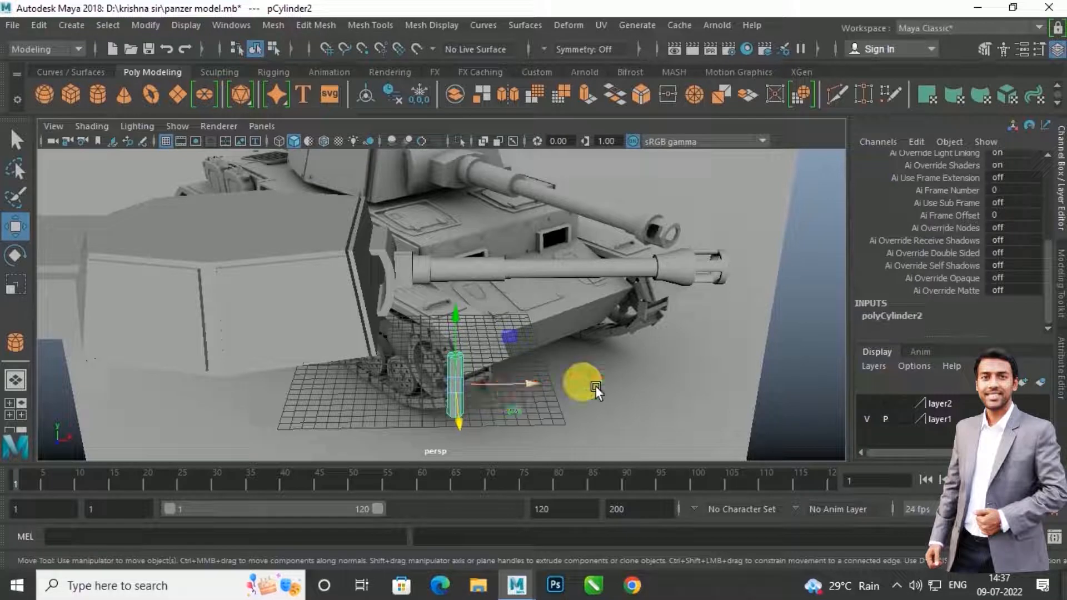
Step: Lay the cylinder horizontally by setting its Rotate Z to 90
scroll(926, 232, "up", 5)
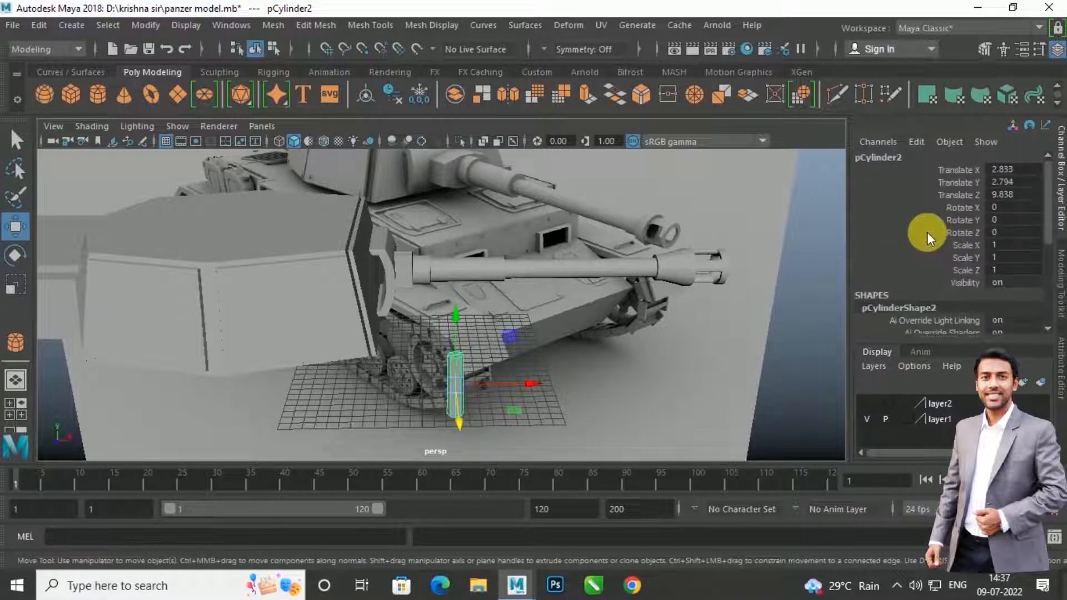
key("e")
mouse_move(521, 381)
left_mouse_down()
mouse_move(547, 365)
mouse_move(531, 352)
mouse_move(540, 384)
left_mouse_up()
left_click(1035, 233)
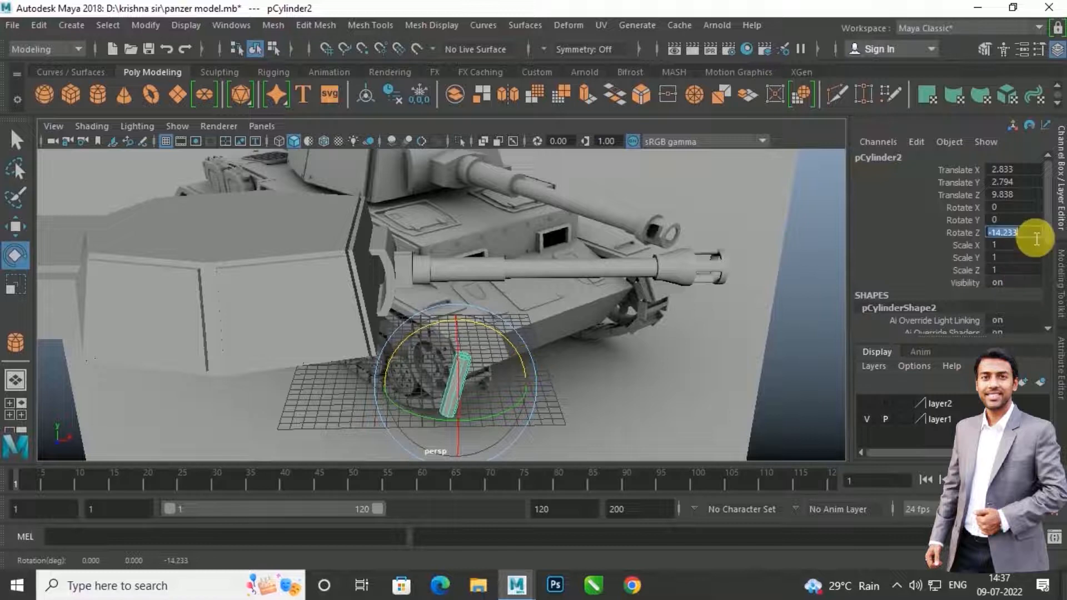
type("90")
key("Return")
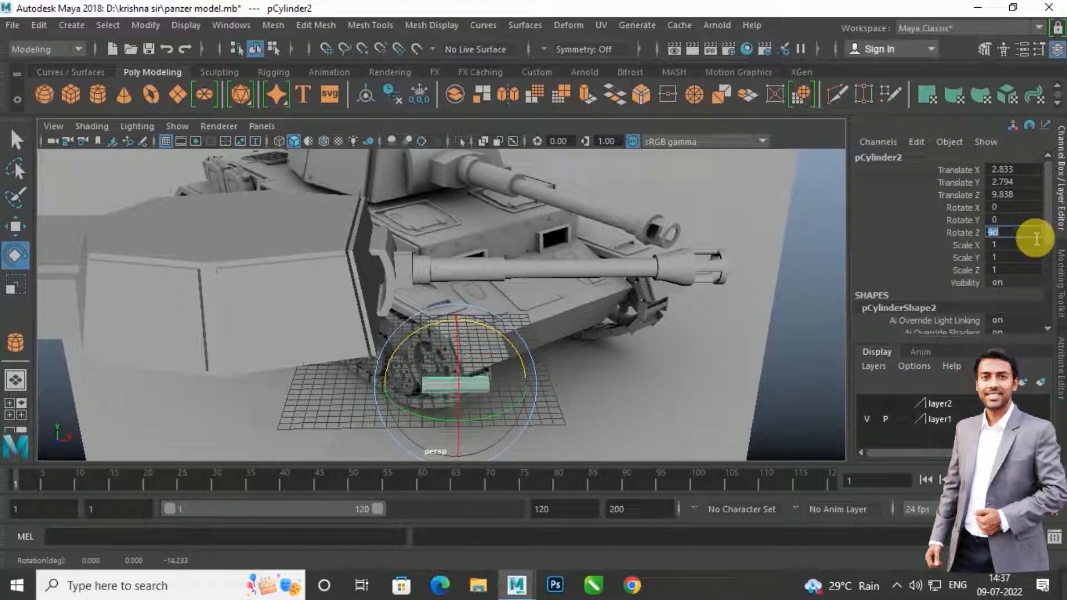
left_click(562, 405)
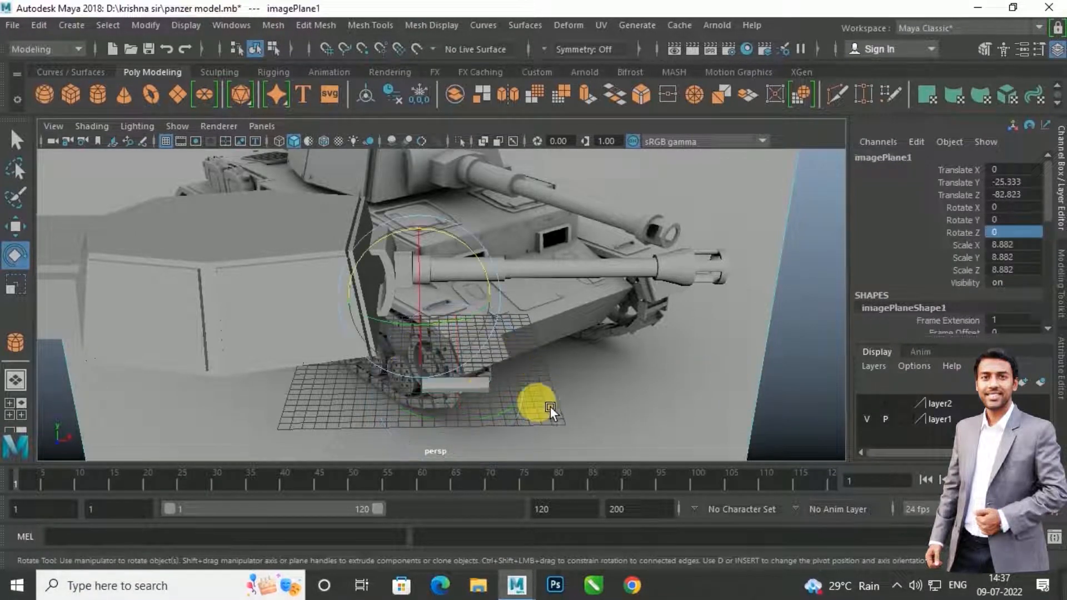
left_click(488, 391)
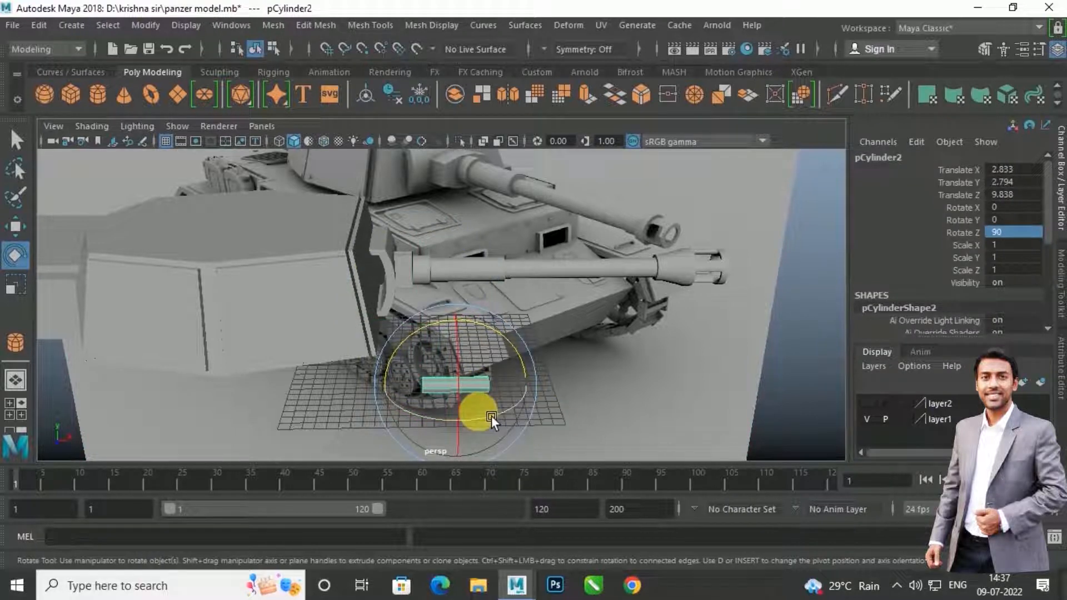
Step: In the front view, move the cylinder up over the reference cupola, to about X -15 and Y 18
key("space")
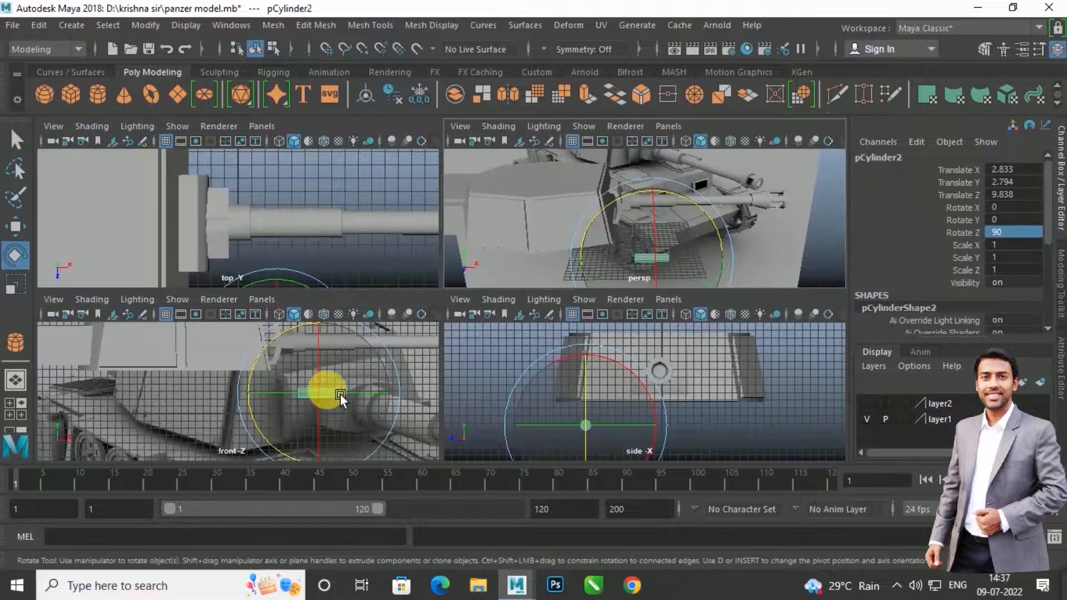
key("space")
scroll(532, 373, "down", 4)
middle_click_drag(551, 370, 570, 434, "alt")
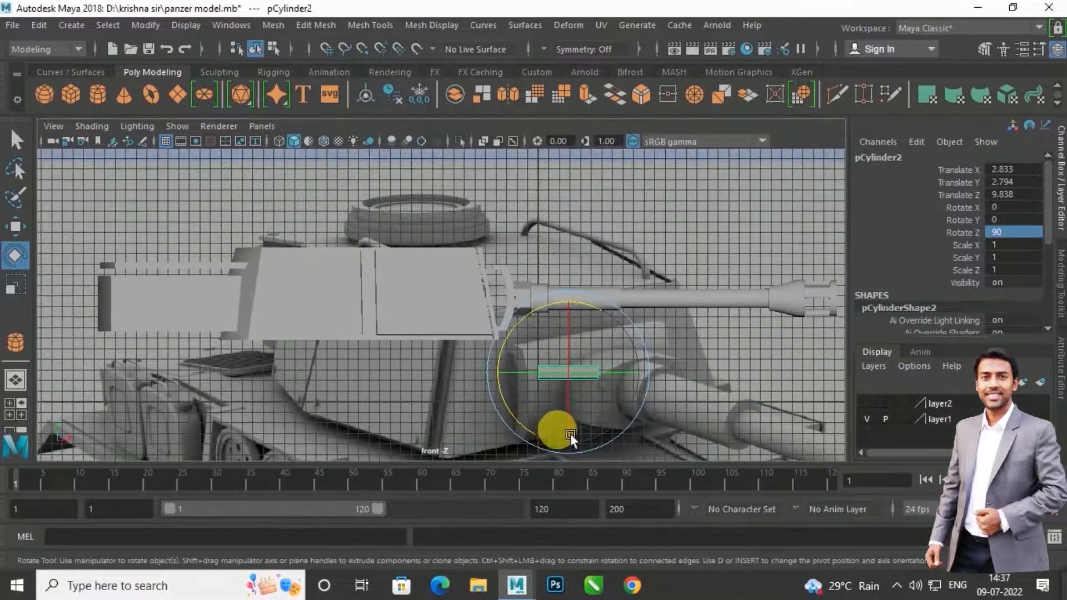
key("w")
left_click_drag(572, 325, 456, 269)
right_click_drag(454, 268, 479, 318, "alt")
left_click_drag(553, 285, 460, 297)
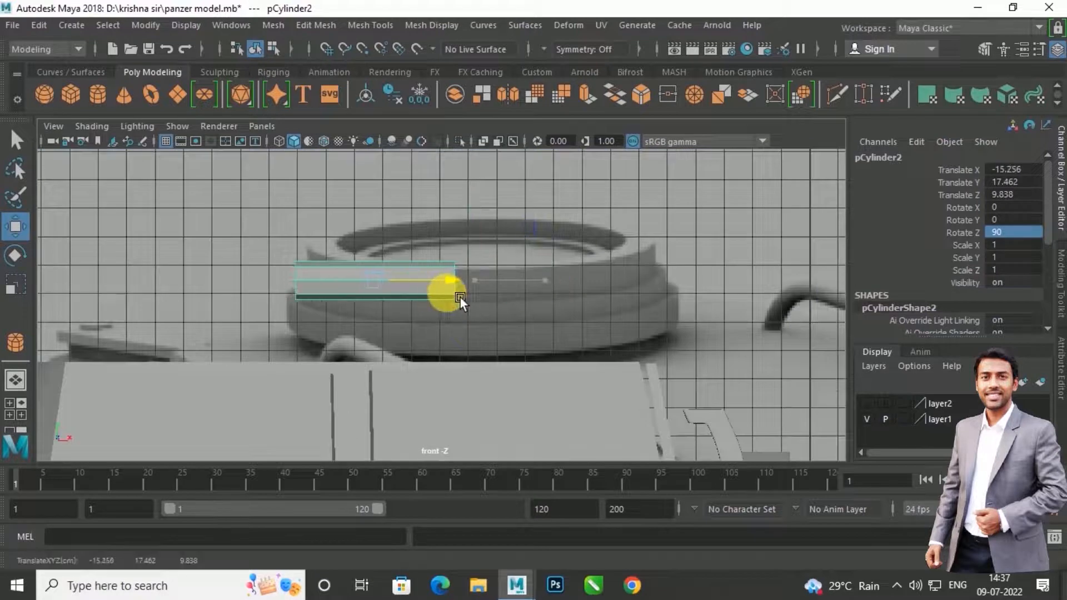
left_click_drag(394, 218, 395, 202)
Step: Scale the cylinder down uniformly to about 0.36 against the cupola in the reference image
scroll(400, 273, "up", 2)
middle_click_drag(400, 273, 461, 299, "alt")
key("r")
left_click_drag(432, 280, 362, 345)
Step: Position the small cylinder just above the turret roof over the rail's curved end, at about X -15.76 and Y 16.38
key("w")
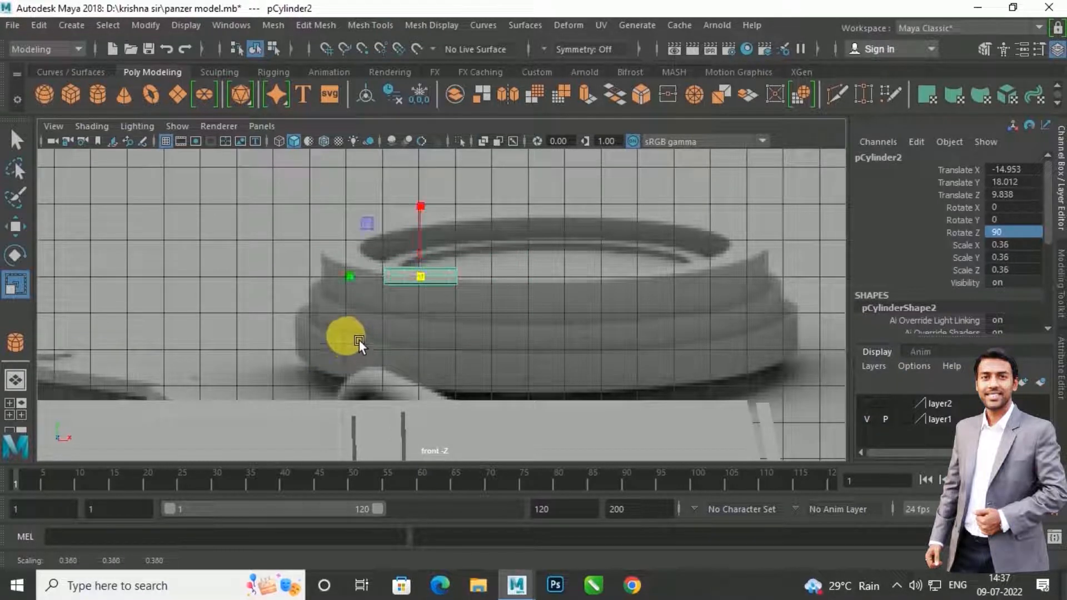
left_click(423, 286)
left_click_drag(432, 210, 423, 269)
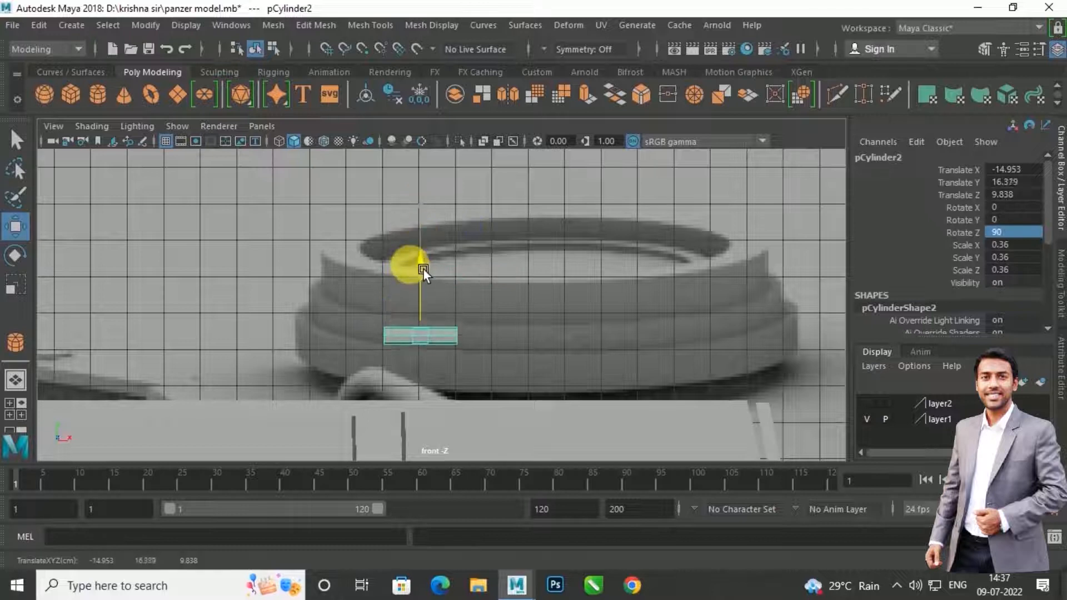
scroll(497, 359, "up", 2)
middle_click_drag(482, 373, 509, 297, "alt")
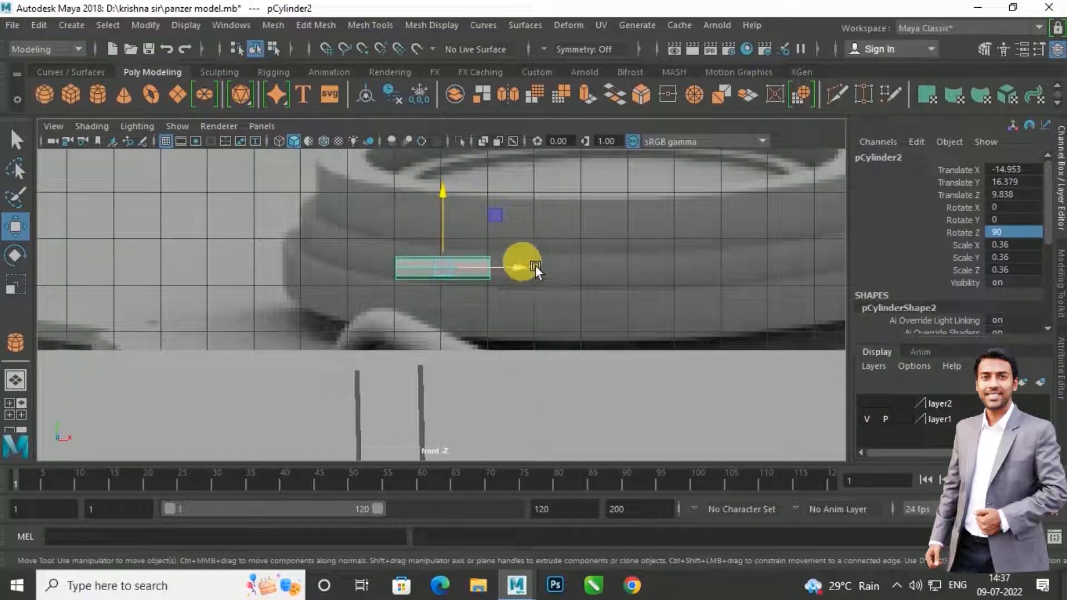
left_click_drag(533, 272, 482, 284)
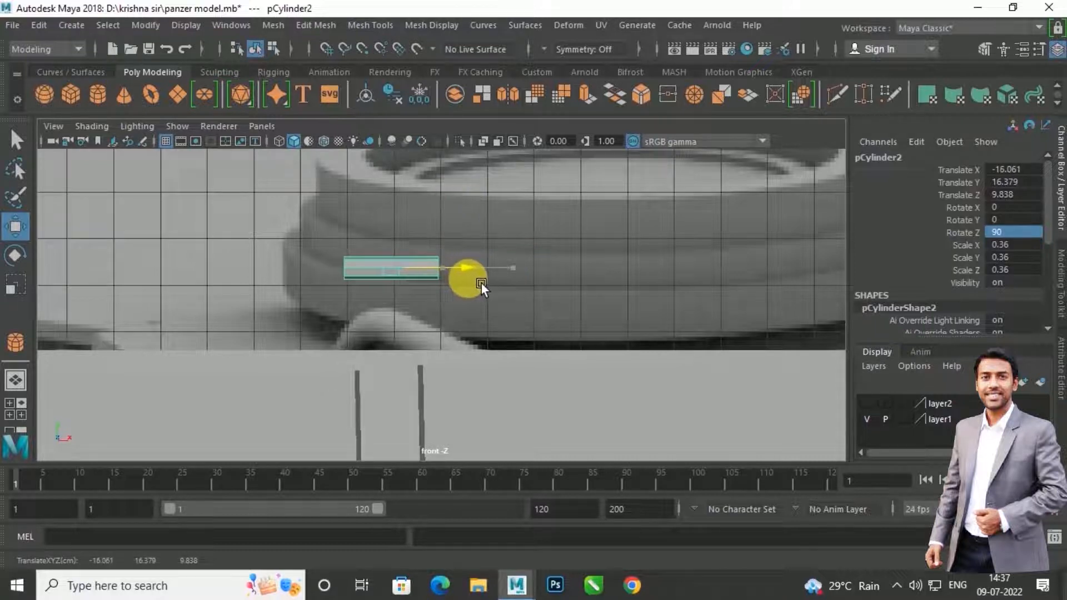
scroll(412, 296, "up", 1)
middle_click_drag(425, 296, 447, 296, "alt")
left_click_drag(497, 272, 512, 268)
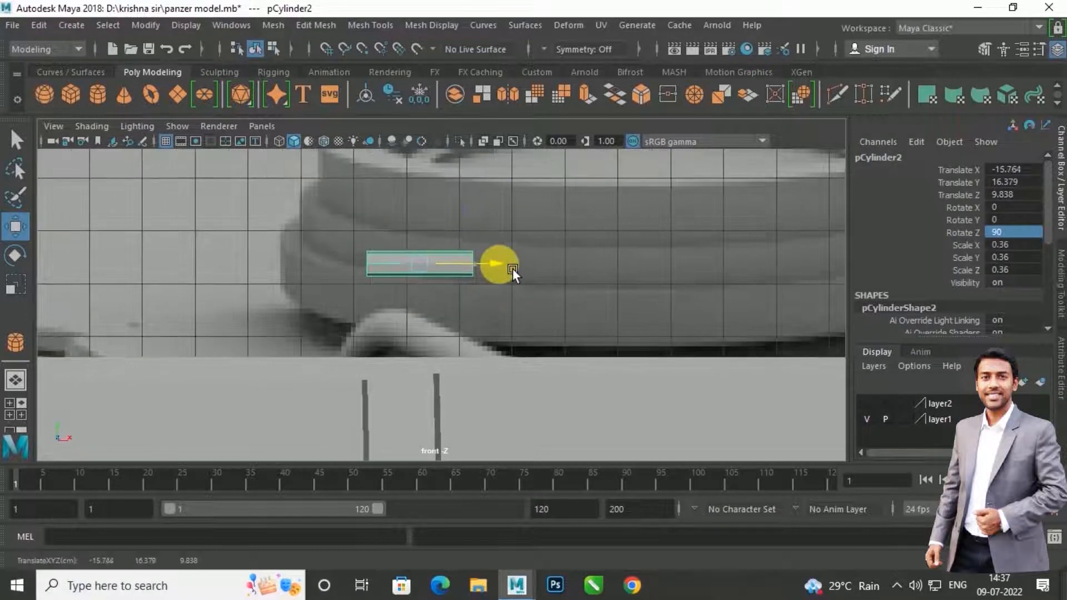
Step: Delete the end-cap faces of the small horizontal cylinder, keeping only its side faces as an open tube
scroll(474, 274, "up", 1)
middle_click_drag(474, 274, 471, 273, "alt")
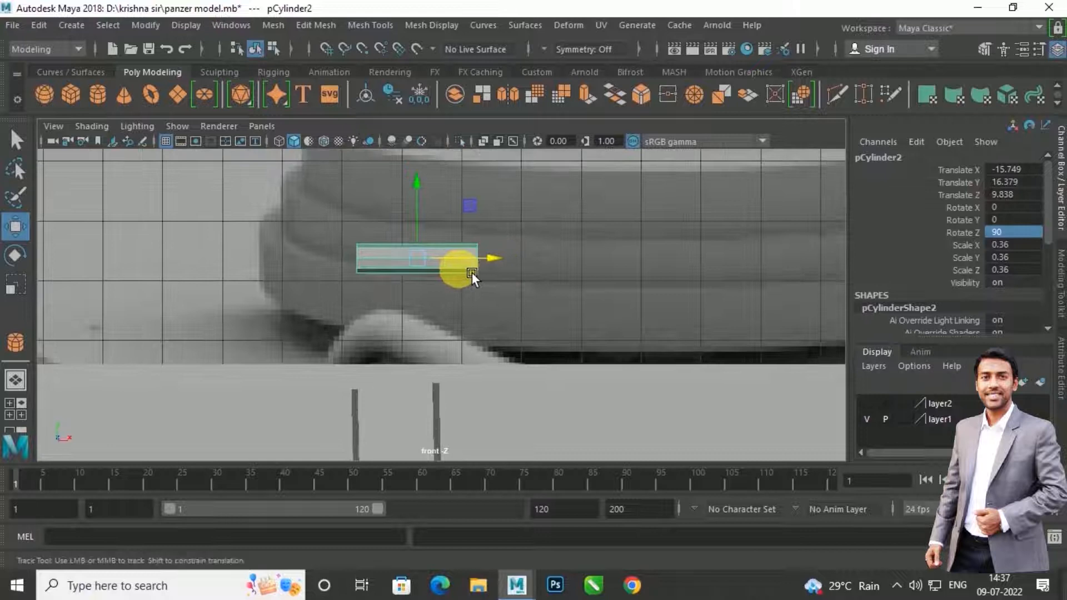
right_click_drag(459, 253, 442, 201)
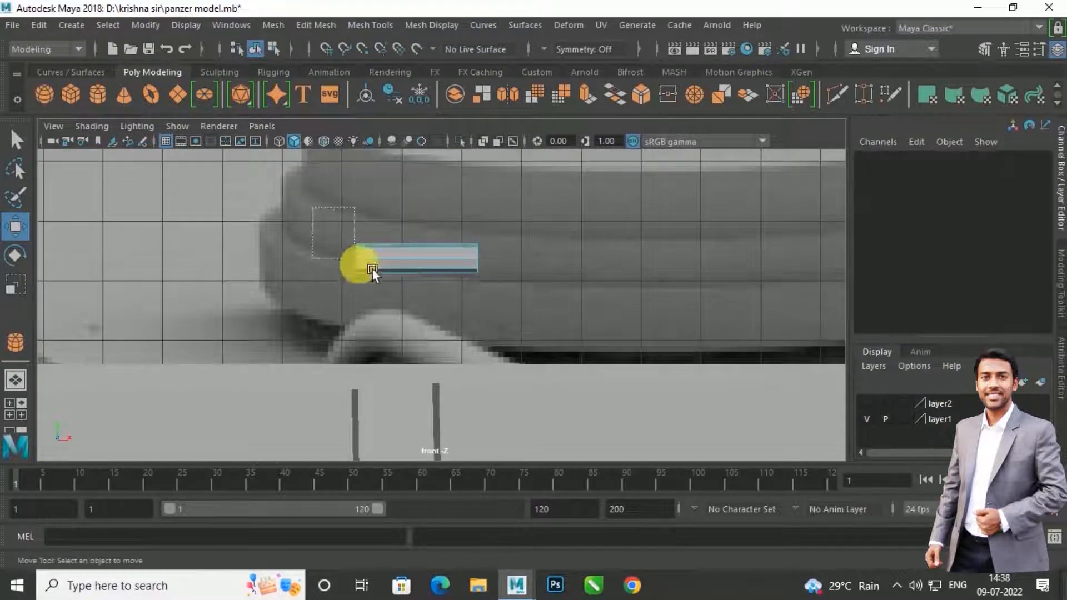
left_click_drag(371, 267, 474, 316)
left_click_drag(291, 226, 561, 330)
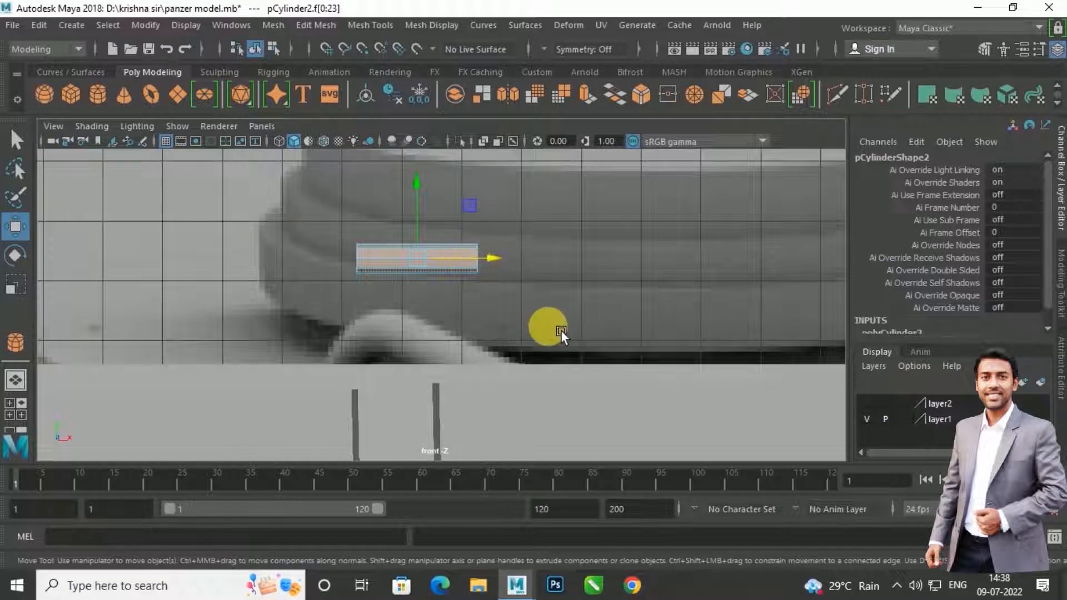
left_click_drag(455, 234, 456, 309, "ctrl")
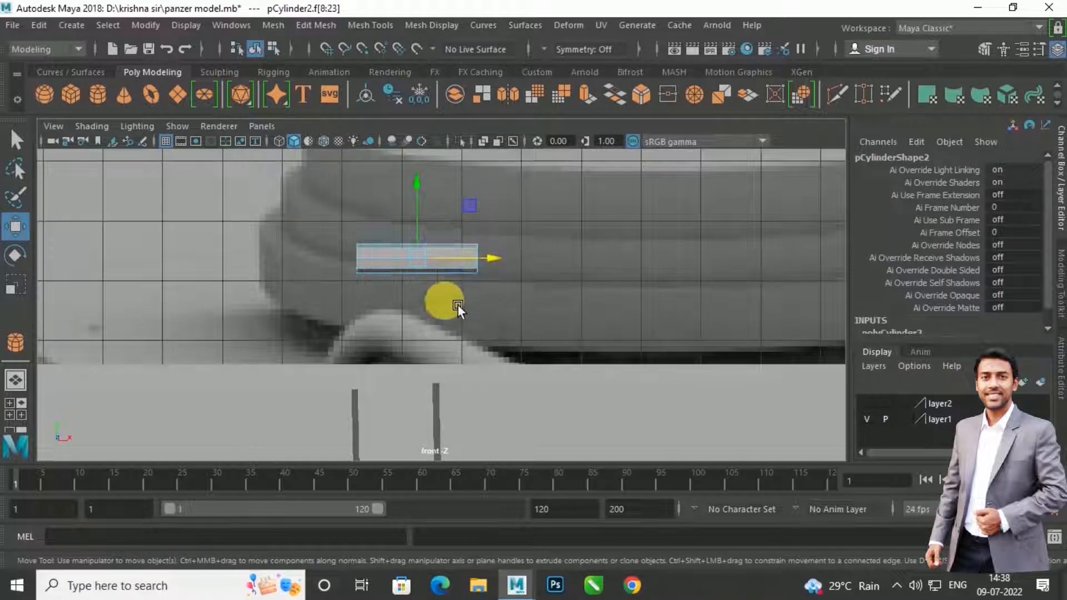
left_click(459, 297)
Step: Tilt the edge loop at the tube's left end slightly so its upper edge reaches further outward
right_click_drag(376, 248, 353, 109)
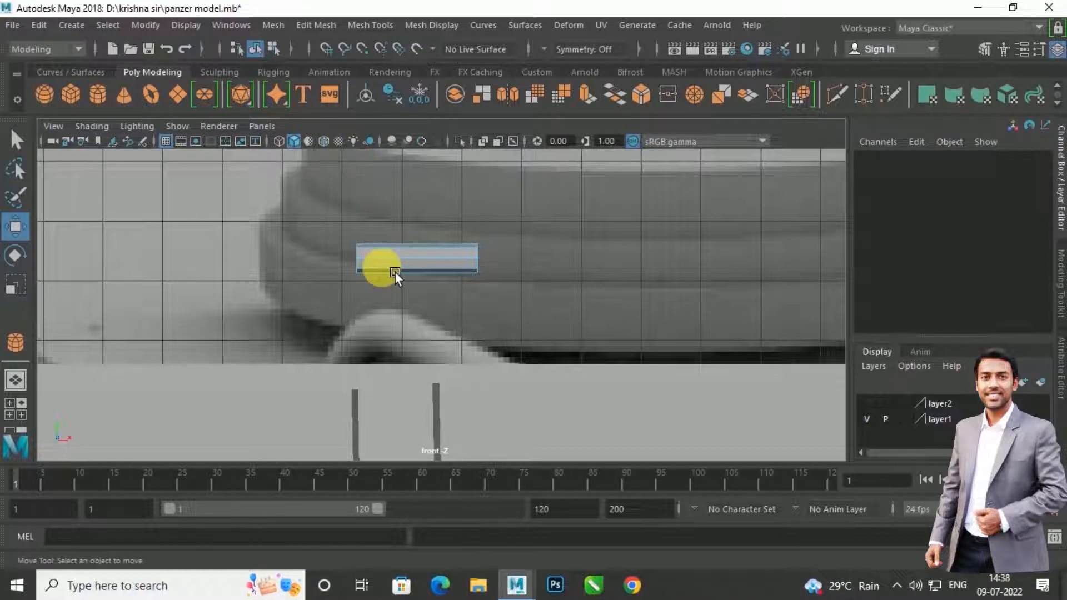
scroll(367, 266, "up", 2)
left_click(333, 235)
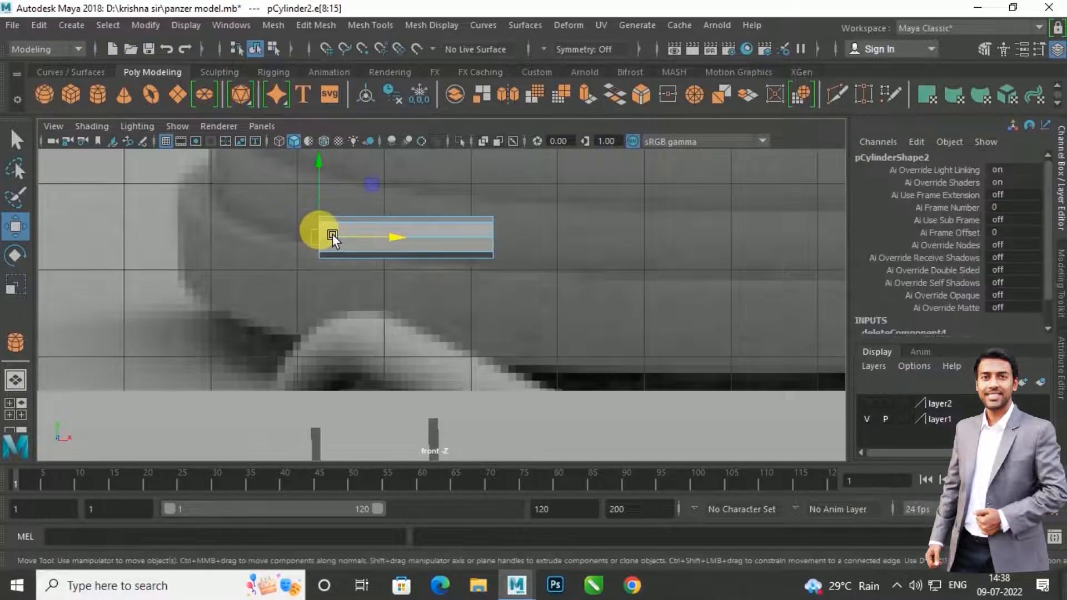
key("e")
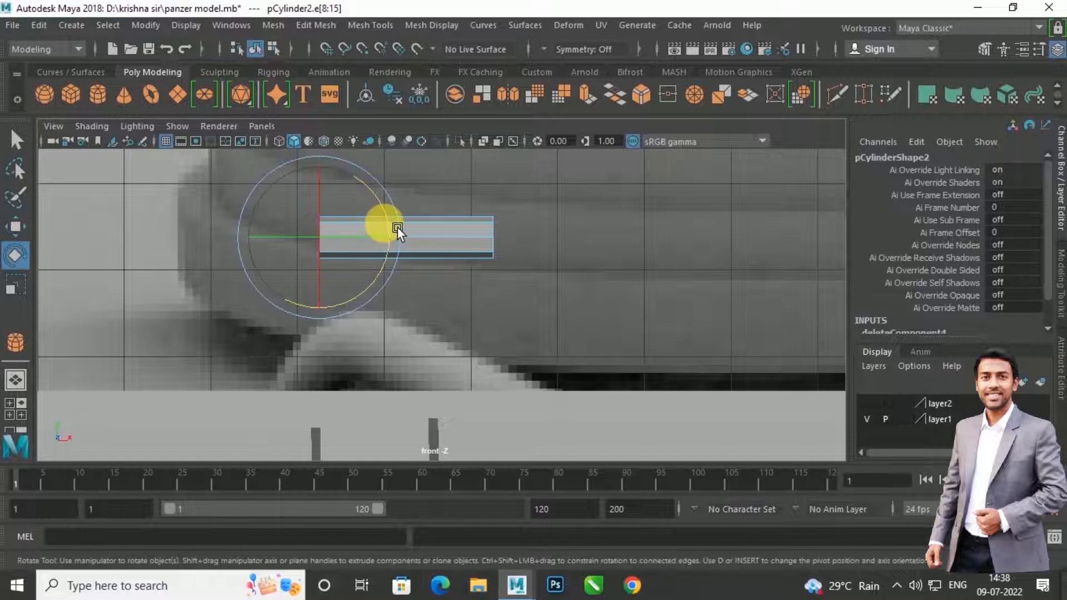
left_click_drag(398, 216, 395, 213)
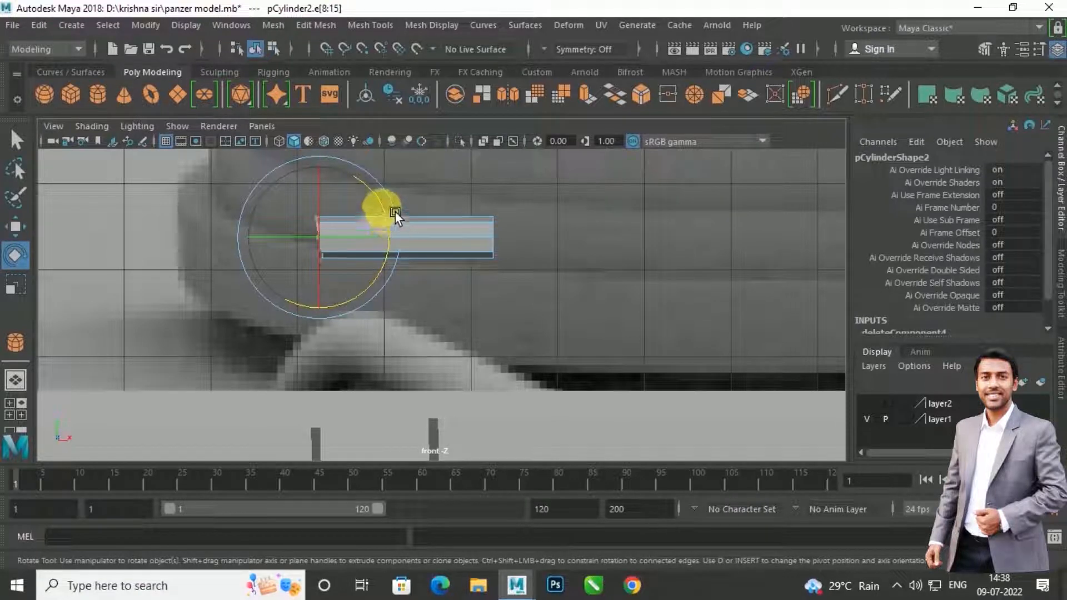
Step: Tilt the edge loop at the tube's right end slightly so its upper edge reaches further outward, mirroring the left end
left_click(507, 234)
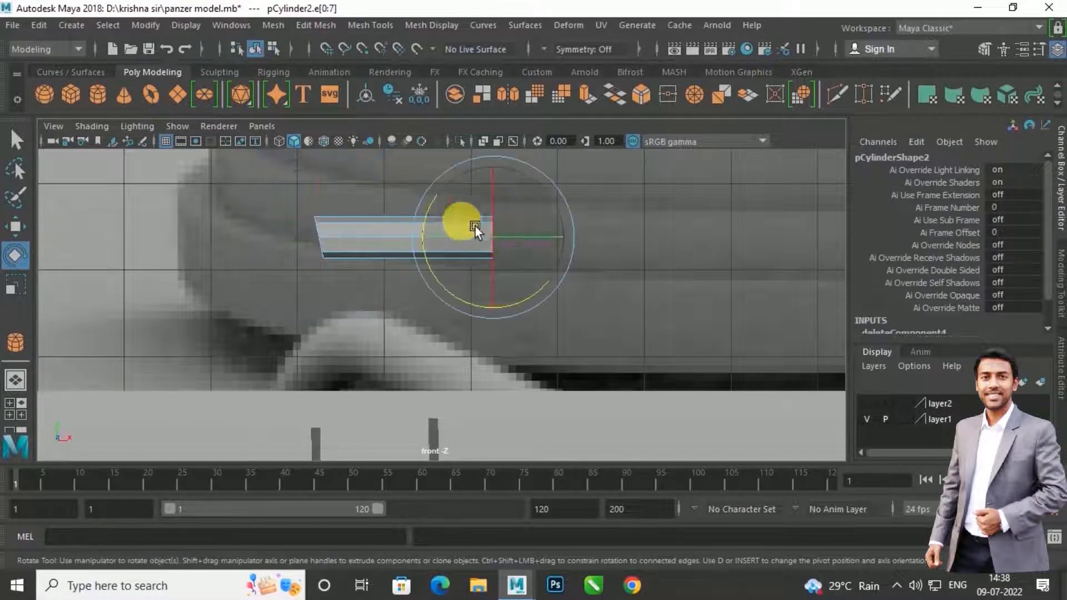
left_click_drag(436, 257, 437, 239)
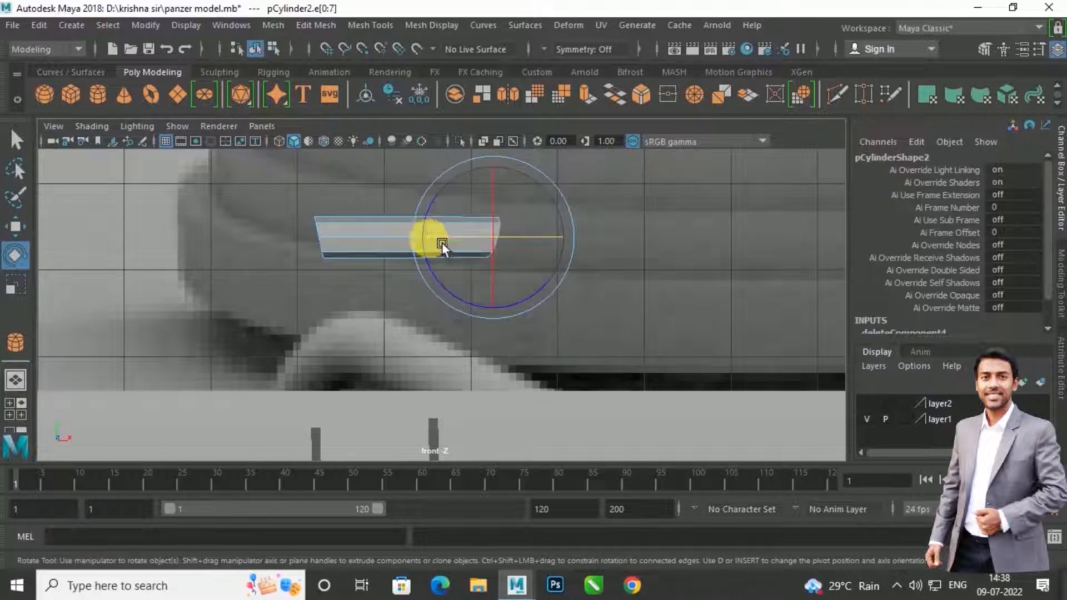
key("ctrl+z")
left_click_drag(575, 251, 573, 264)
key("ctrl+z")
left_click_drag(573, 221, 584, 257)
key("ctrl+z")
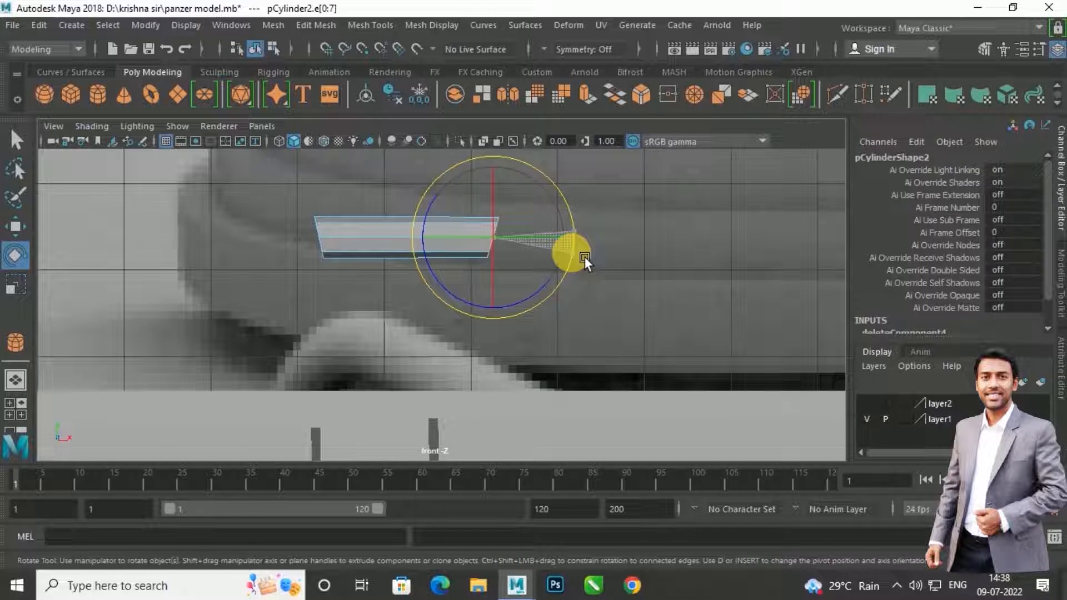
left_click_drag(584, 257, 584, 257)
Step: Extrude the tube's right end in four short segments, rotating each end loop to bend the rail progressively down towards the turret roof
key("w")
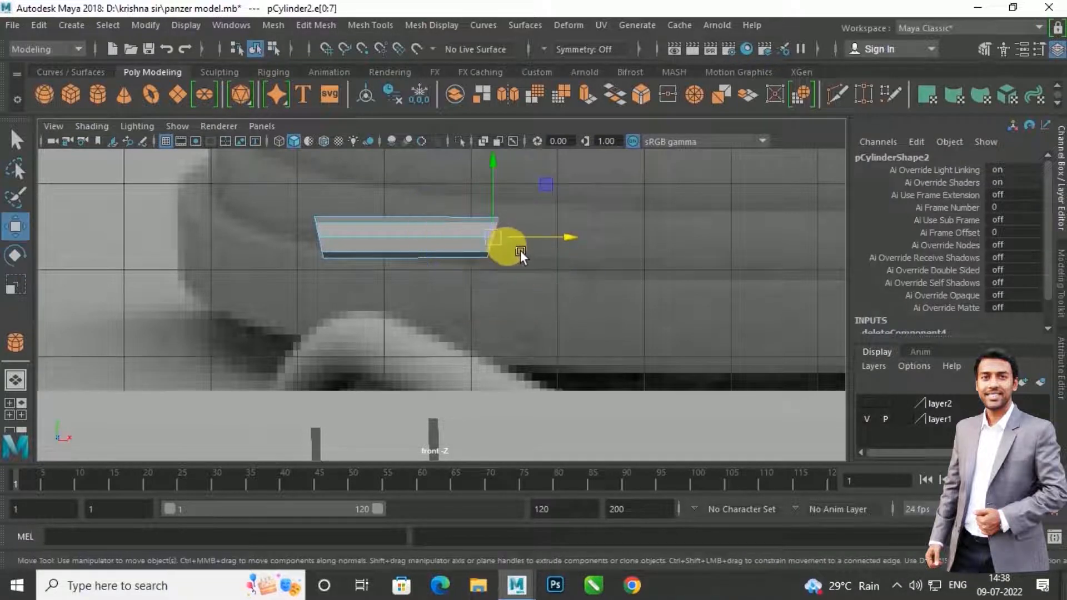
left_click_drag(509, 241, 530, 256, "shift")
key("e")
key("w")
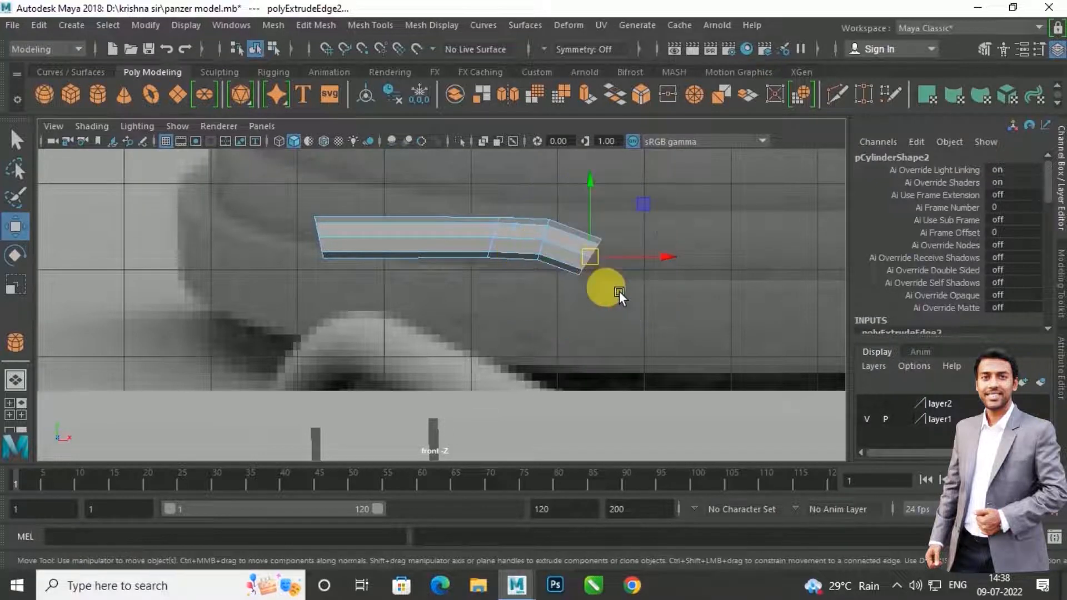
mouse_move(609, 265)
left_mouse_down("shift")
mouse_move(660, 287)
mouse_move(657, 304)
mouse_move(588, 276)
mouse_move(600, 252)
mouse_move(600, 271)
left_mouse_up("shift")
key("e")
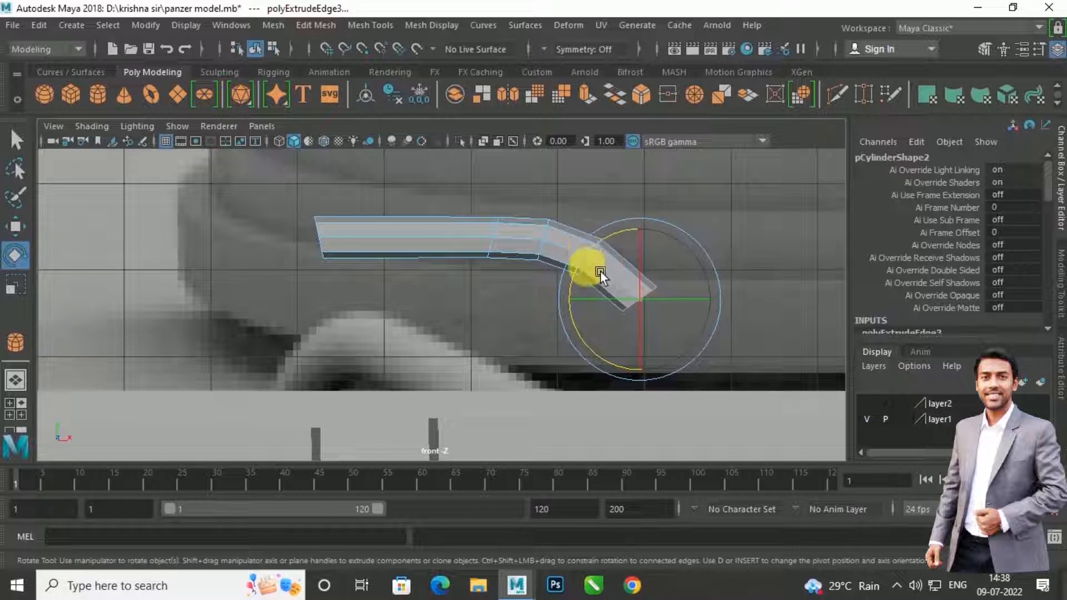
key("w")
left_click_drag(657, 303, 628, 289, "shift")
key("e")
key("w")
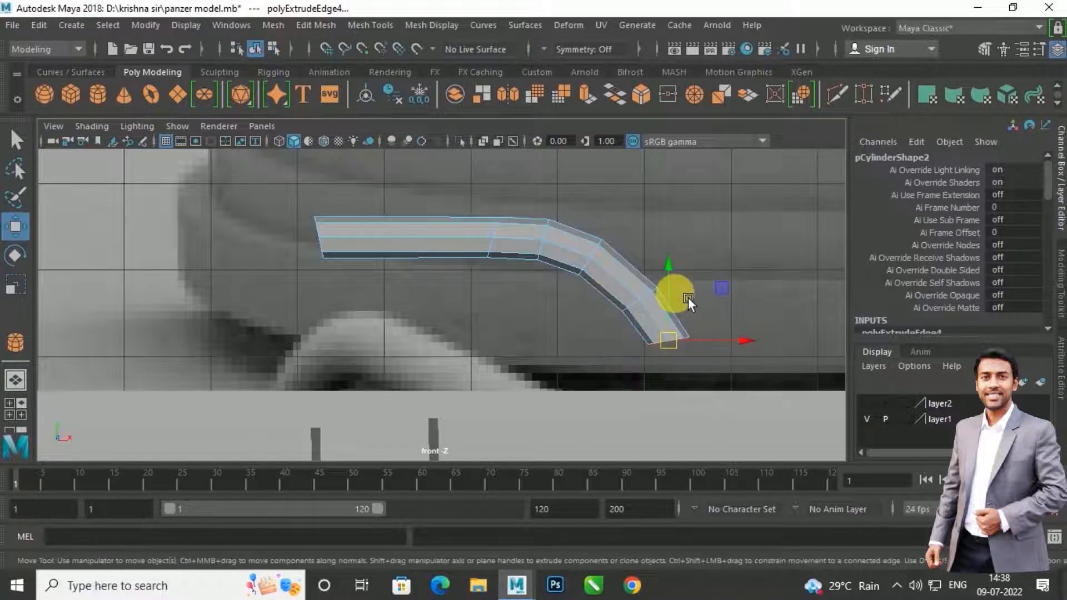
Step: Extrude one last segment from the right end down to the turret roof and scale its end loop flat
left_click_drag(683, 273, 685, 318)
key("ctrl+e")
left_click_drag(753, 394, 761, 397)
key("r")
left_click_drag(696, 327, 690, 348)
left_click_drag(690, 400, 688, 409)
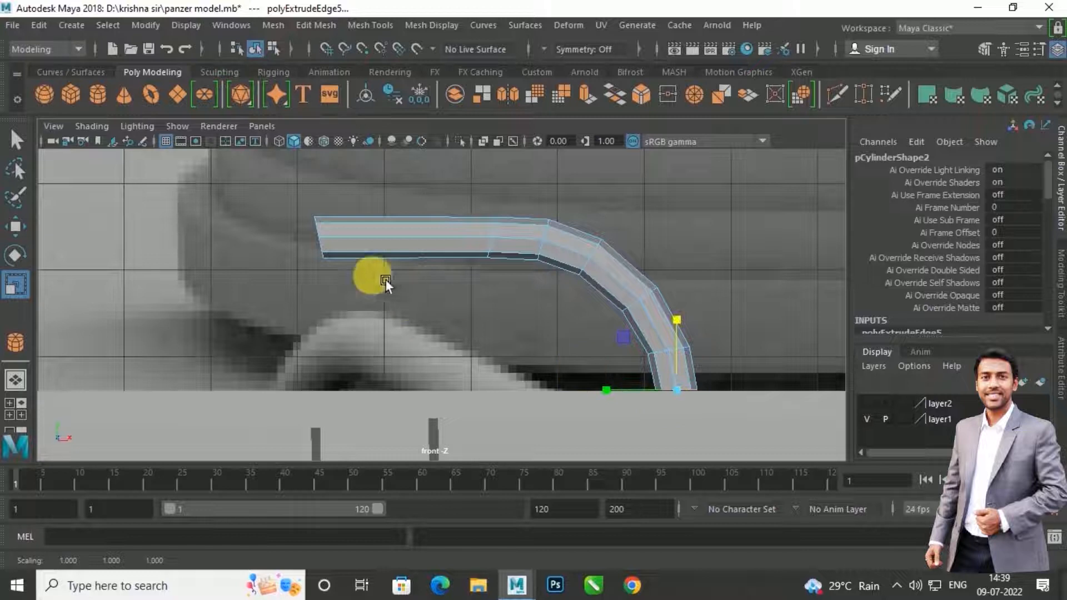
Step: Extrude the tube's left-end edge loop outward, then tilt and lower it to about X -17.53, Y 16.28 to start the bend
left_click(330, 237)
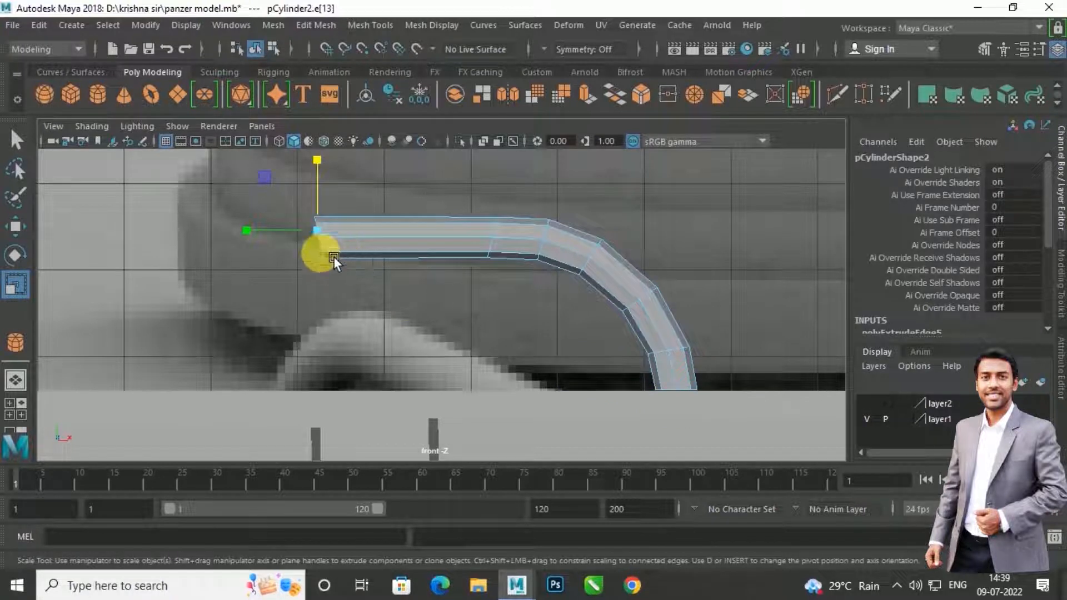
left_click(333, 247)
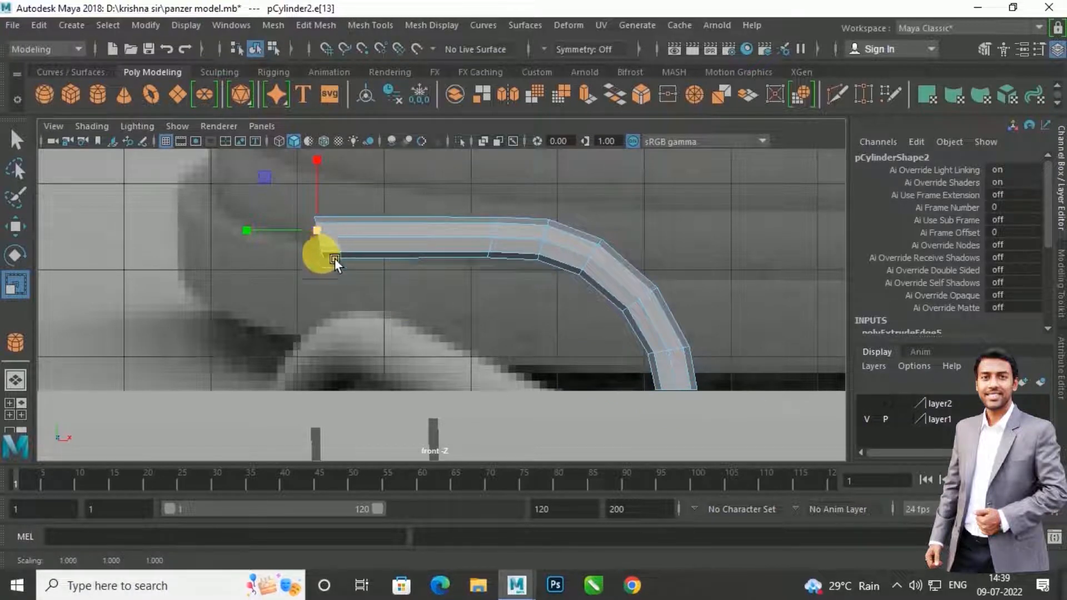
left_click(336, 255)
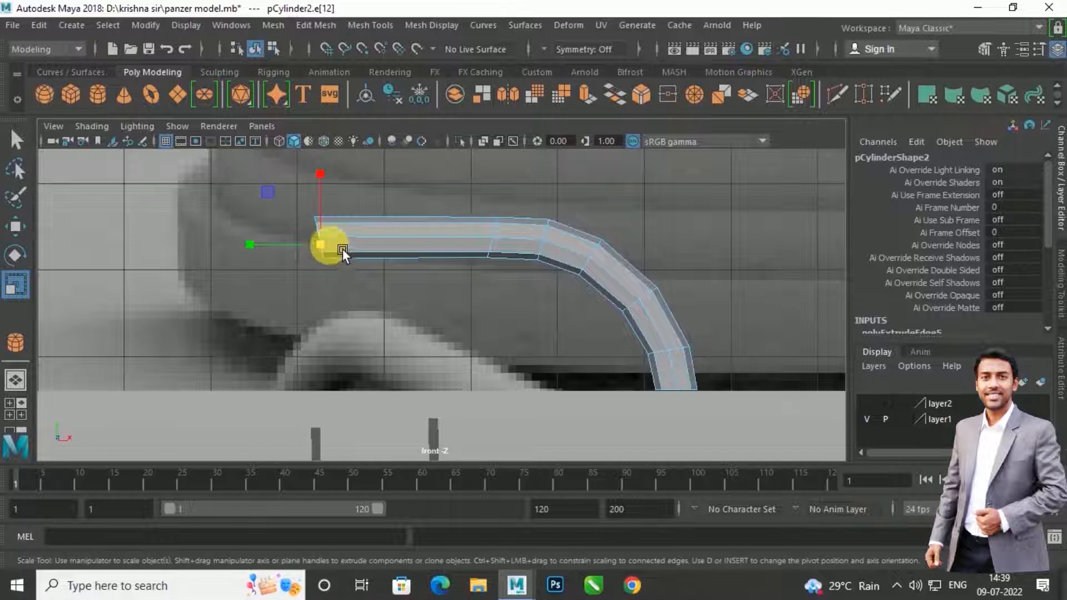
left_click(507, 255)
left_click(330, 233)
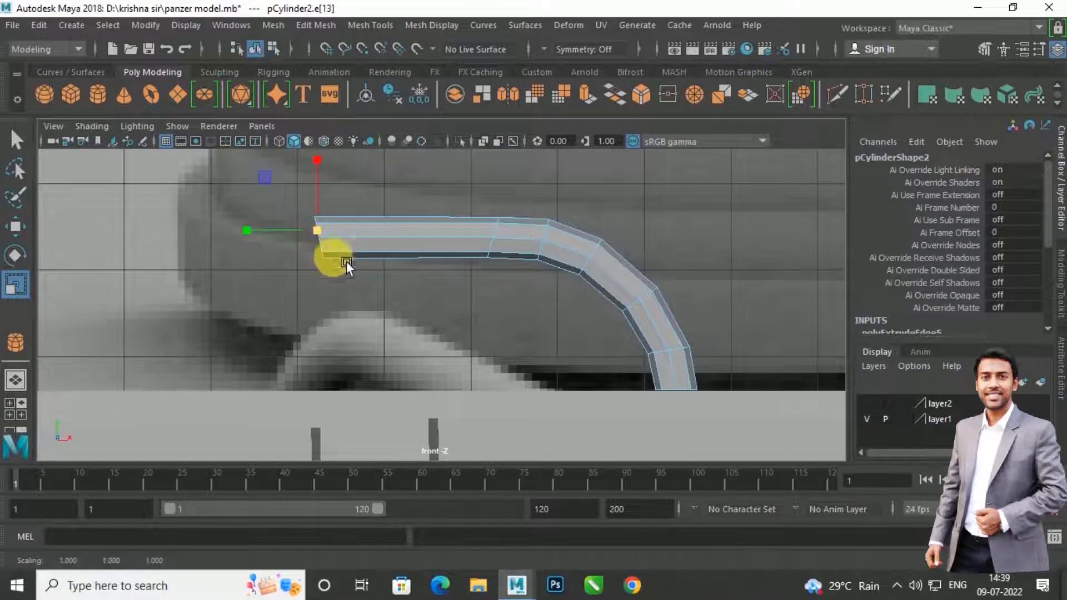
left_click(493, 231)
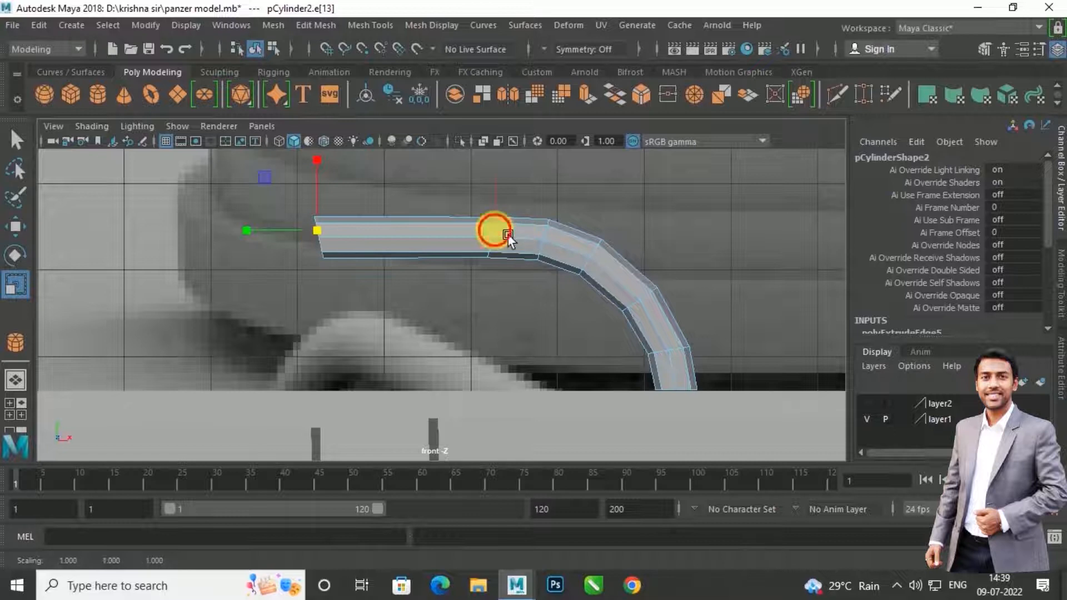
double_click(331, 235)
key("w")
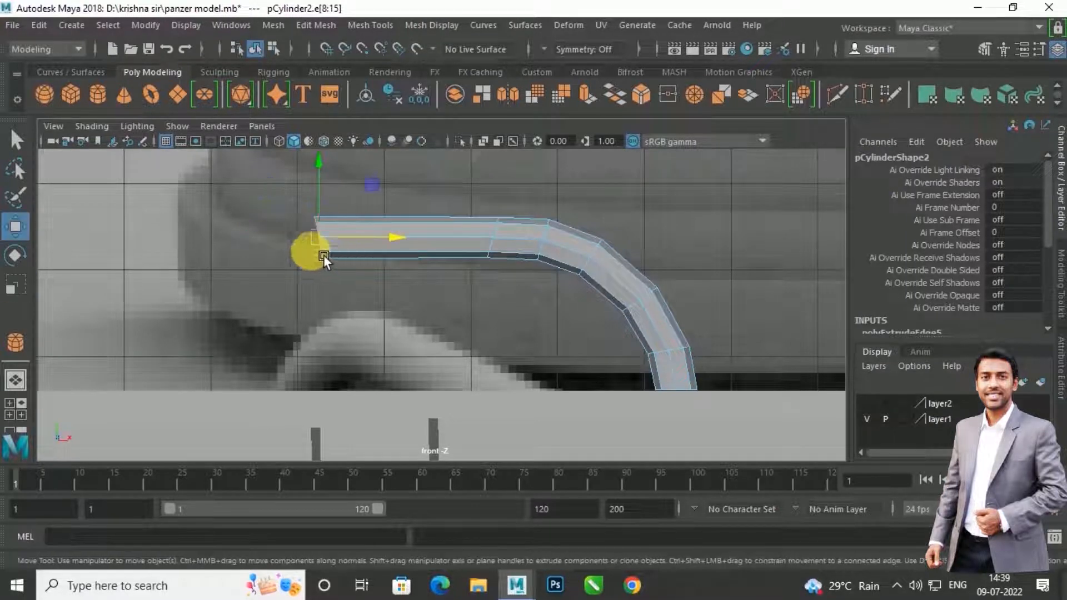
left_click_drag(405, 243, 328, 247, "shift")
key("e")
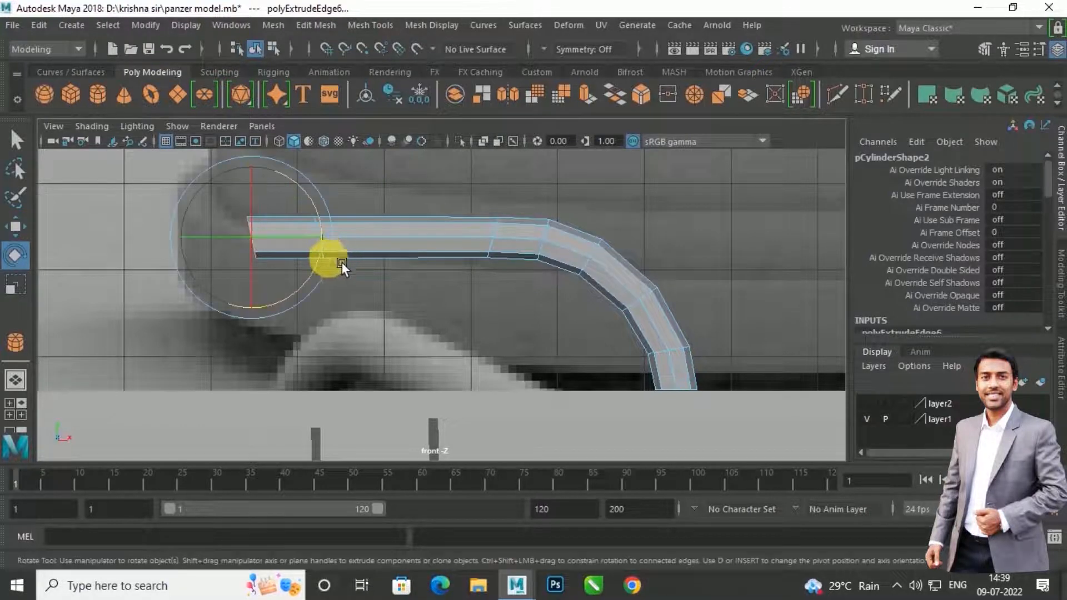
mouse_move(325, 267)
left_mouse_down()
mouse_move(333, 248)
mouse_move(326, 256)
left_mouse_up()
key("w")
left_click_drag(265, 178, 264, 185)
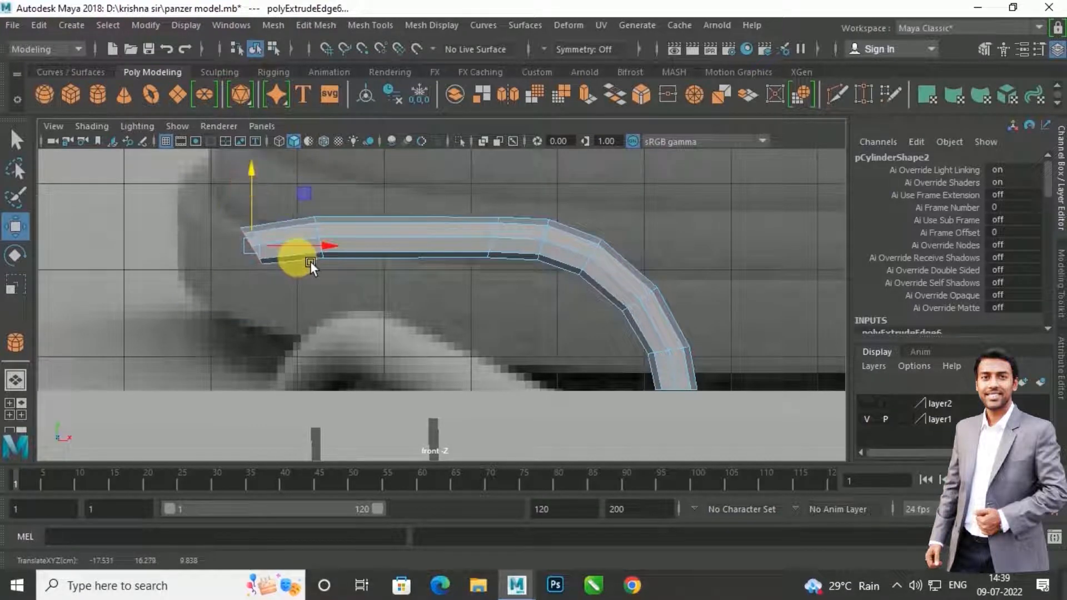
Step: Extrude two more segments from the left end outward and downward, rotating each end loop to follow the curve
left_click_drag(269, 257, 201, 285, "shift")
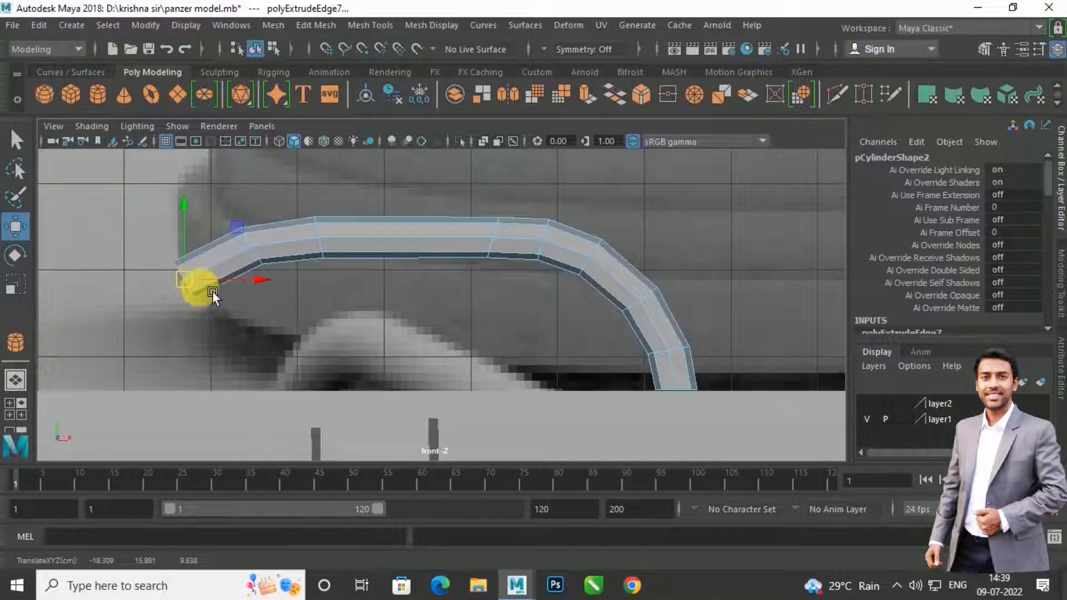
key("e")
mouse_move(257, 315)
left_mouse_down()
mouse_move(271, 305)
mouse_move(260, 295)
left_mouse_up()
key("w")
left_click_drag(186, 207, 186, 214)
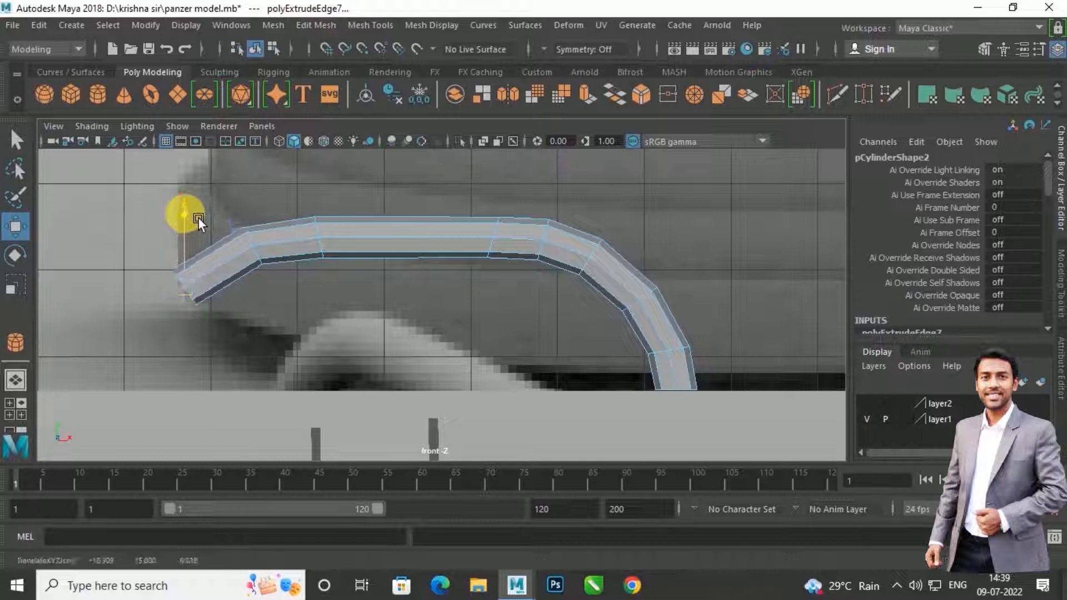
left_click_drag(191, 286, 154, 337)
key("e")
left_click_drag(220, 363, 236, 344)
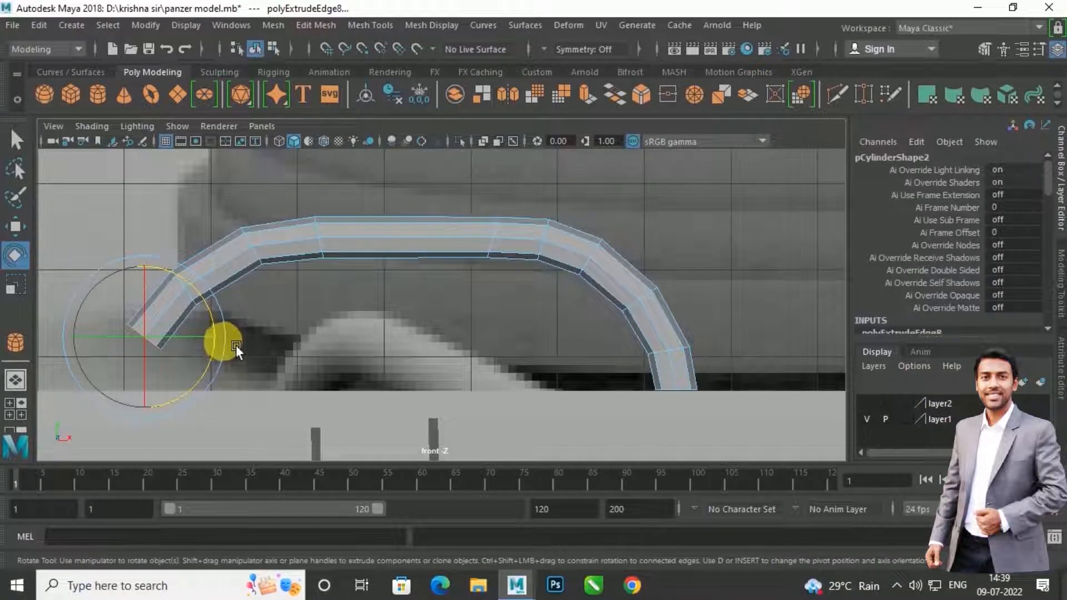
Step: Extrude the final left segment down to the turret roof, rotating its end loop level and placing it at about X -19, Y 14.6
key("w")
left_click_drag(159, 336, 132, 381, "shift")
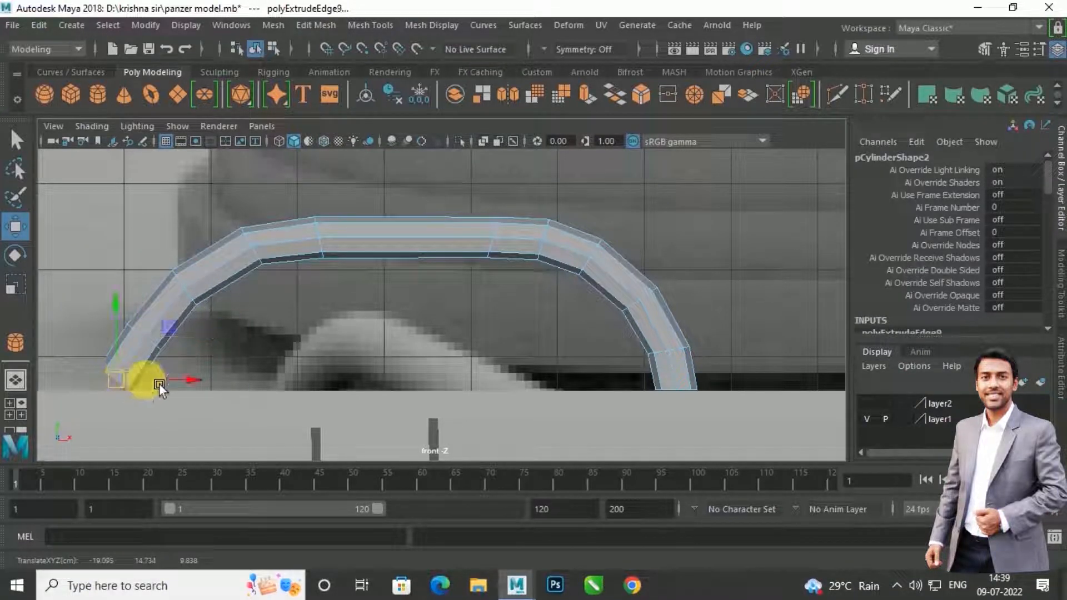
key("e")
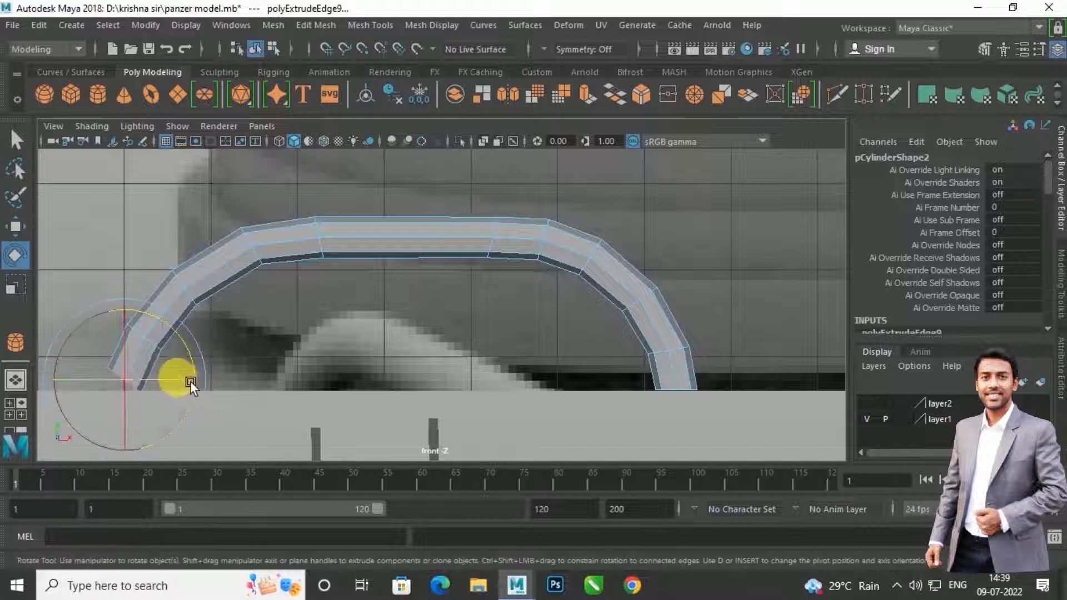
left_click_drag(191, 355, 137, 314)
key("w")
key("e")
left_click_drag(187, 392, 210, 367)
key("w")
left_click_drag(137, 312, 139, 322)
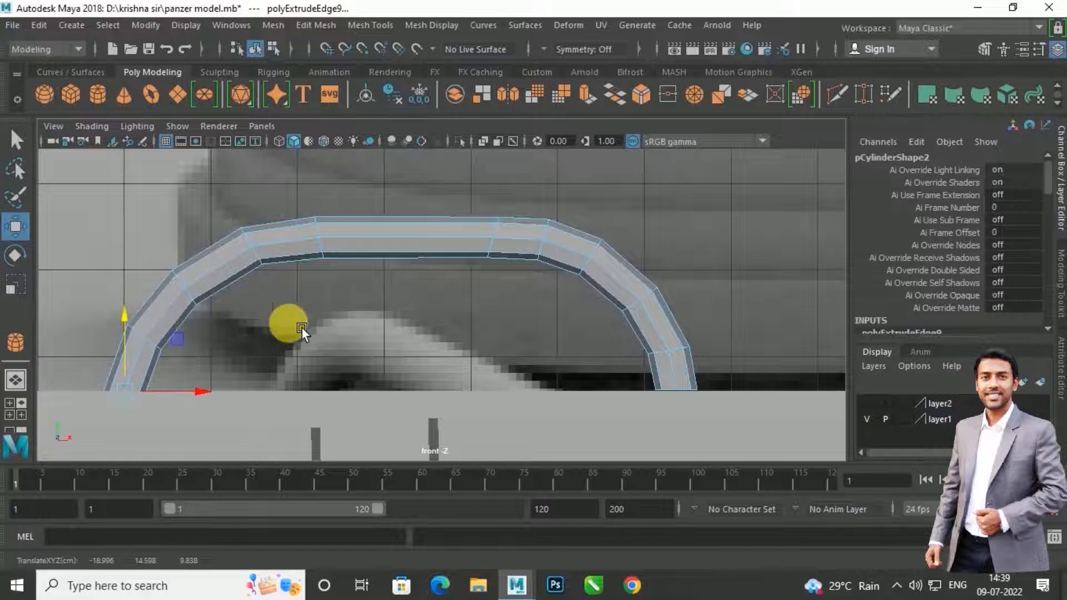
Step: Nudge the two upper edge loops of the handrail's left bend up and outward to even out the curve
scroll(326, 330, "down", 3)
scroll(336, 292, "up", 3)
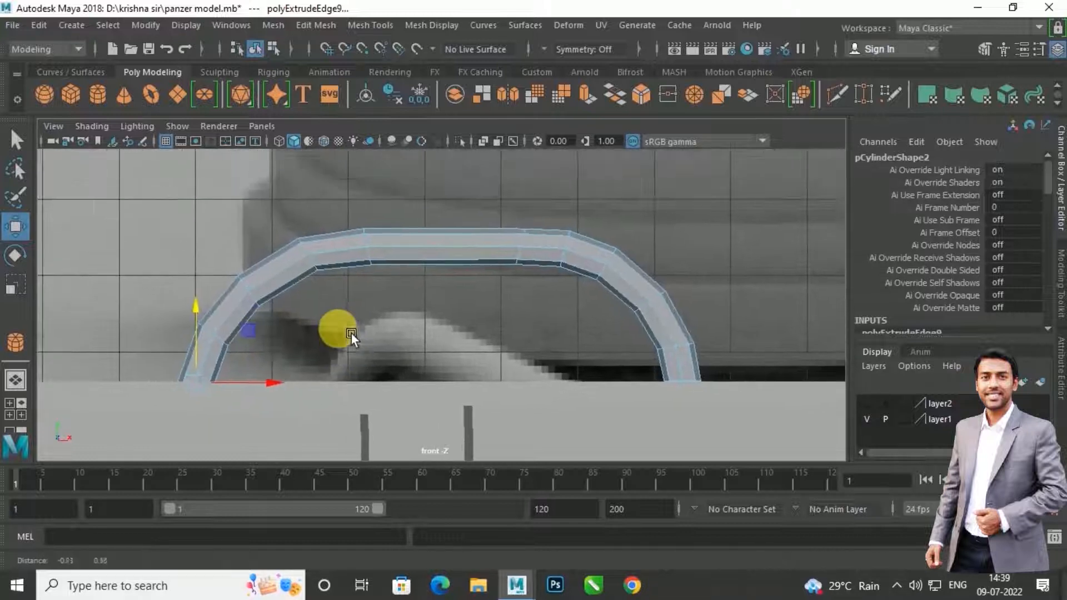
left_click(257, 290)
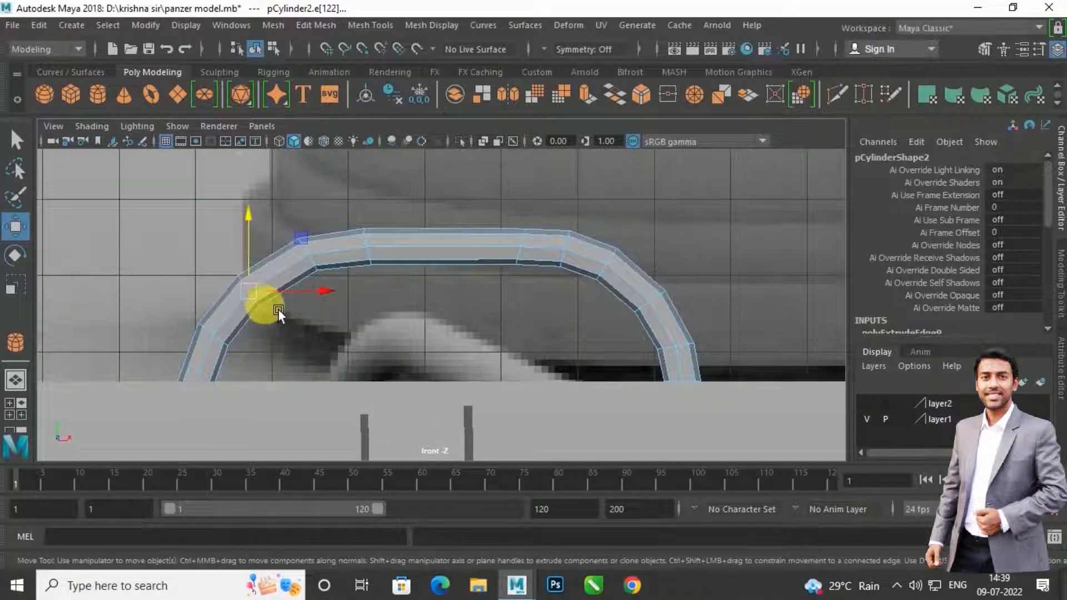
left_click_drag(269, 296, 263, 283)
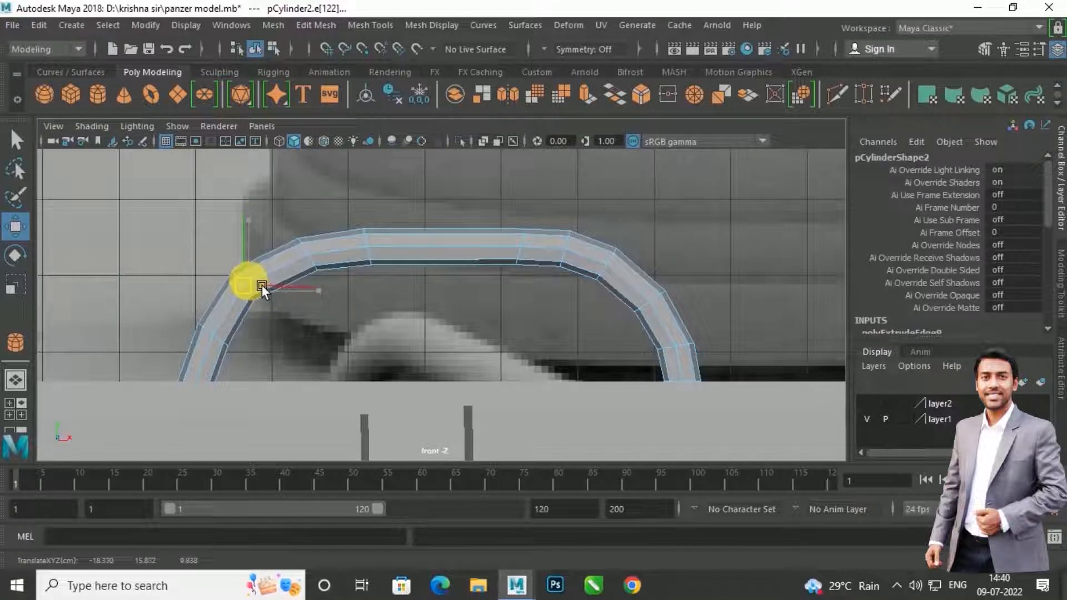
left_click(320, 256)
left_click_drag(320, 256, 314, 251)
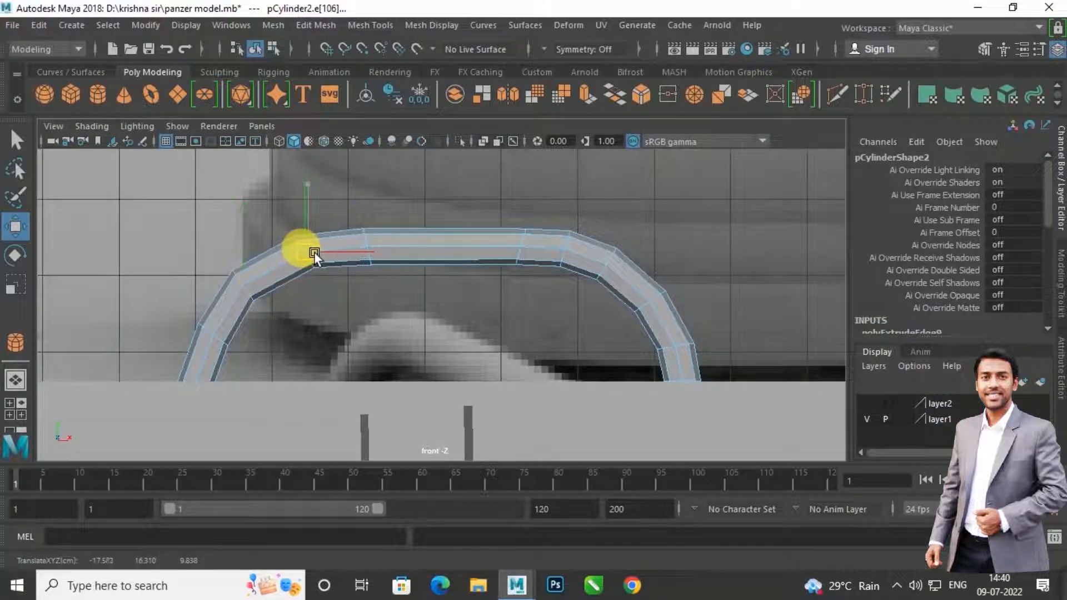
Step: Rotate the lower-left edge loop to follow the handrail's bend and shift it to about X -18.81
left_click(234, 346)
key("e")
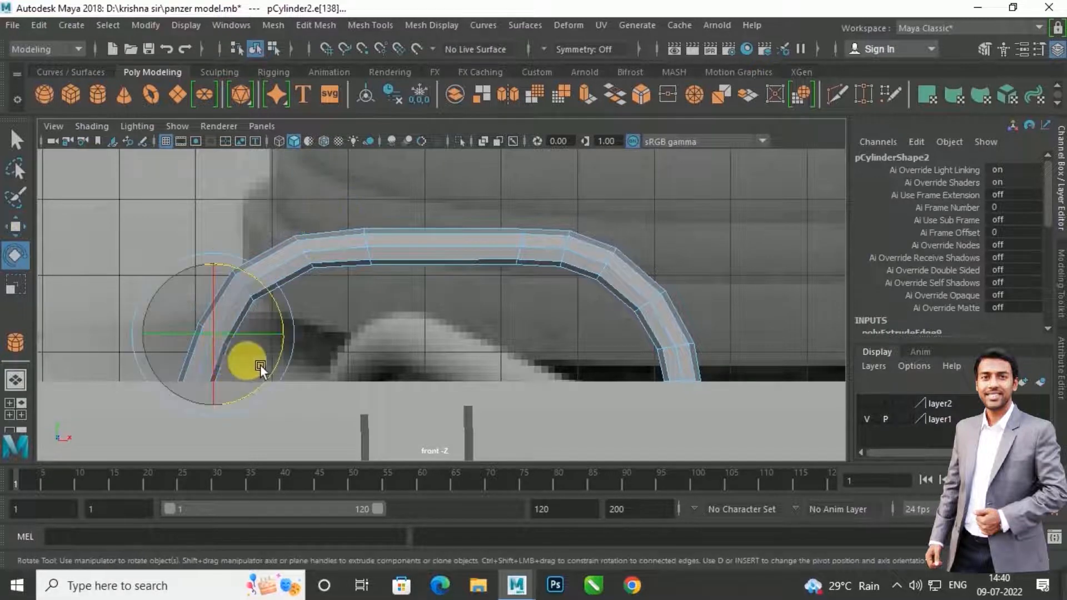
left_click_drag(293, 362, 307, 349)
key("w")
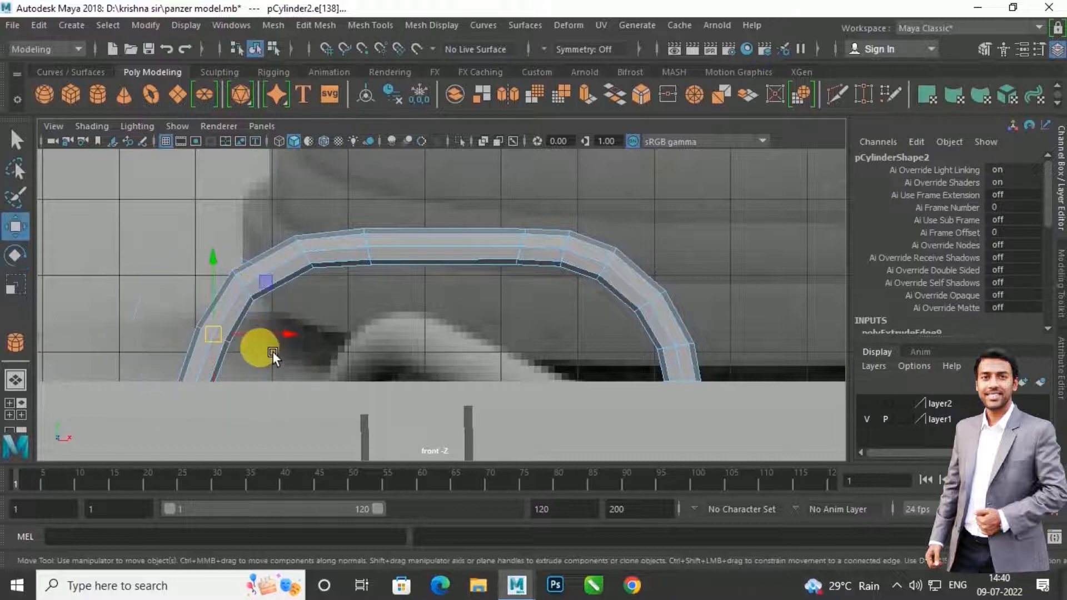
left_click_drag(302, 339, 300, 340)
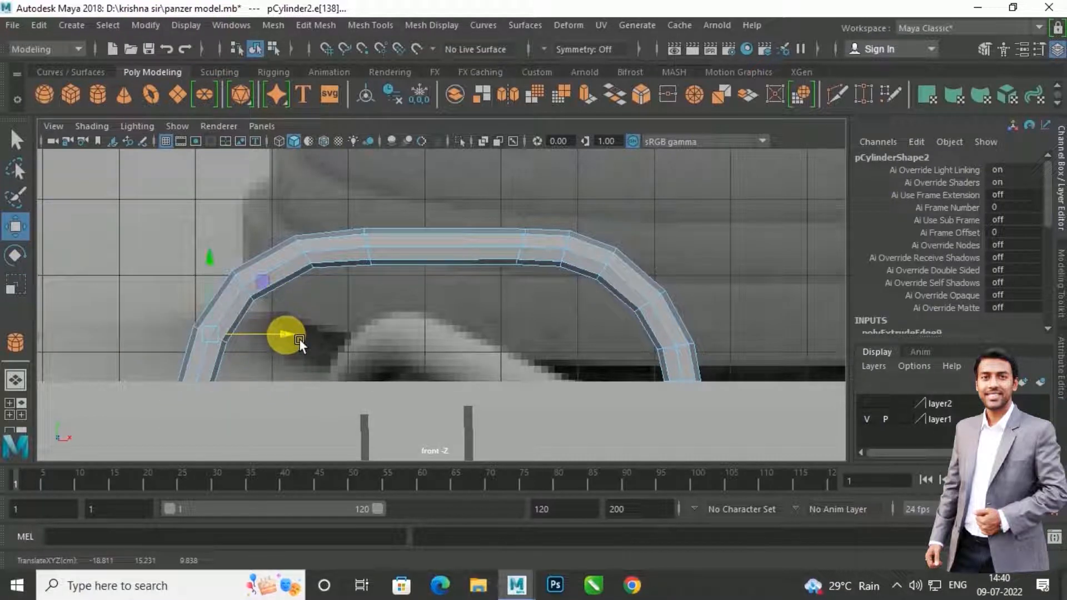
Step: Select the vertices at each foot of the handrail and shift both ends slightly outward along X
right_click_drag(319, 255, 233, 176)
right_click_drag(302, 268, 206, 148)
left_click_drag(176, 370, 292, 387)
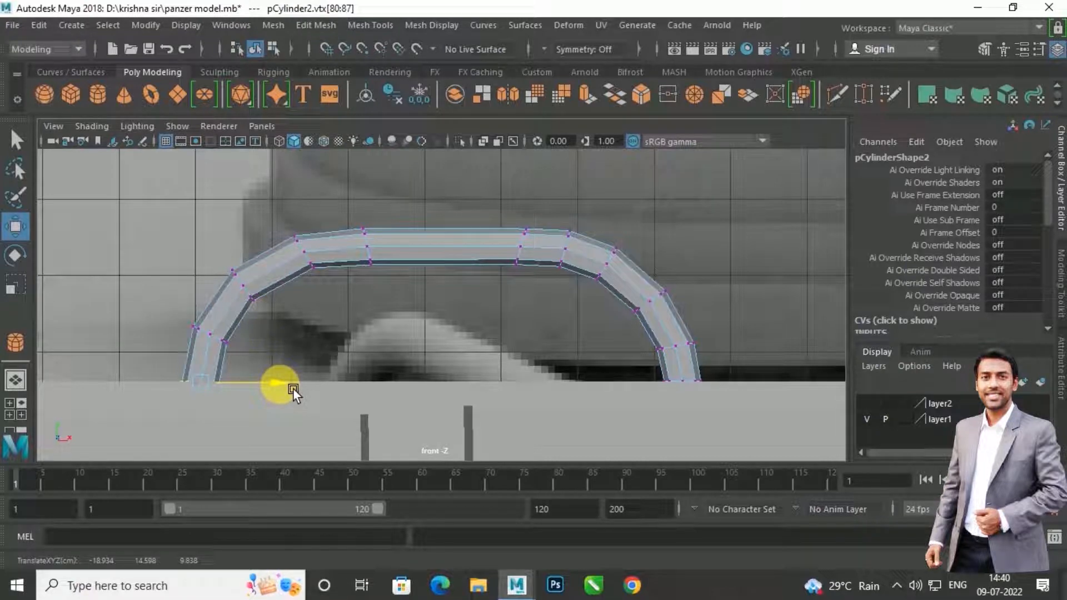
left_click_drag(643, 361, 767, 394)
left_click(771, 394)
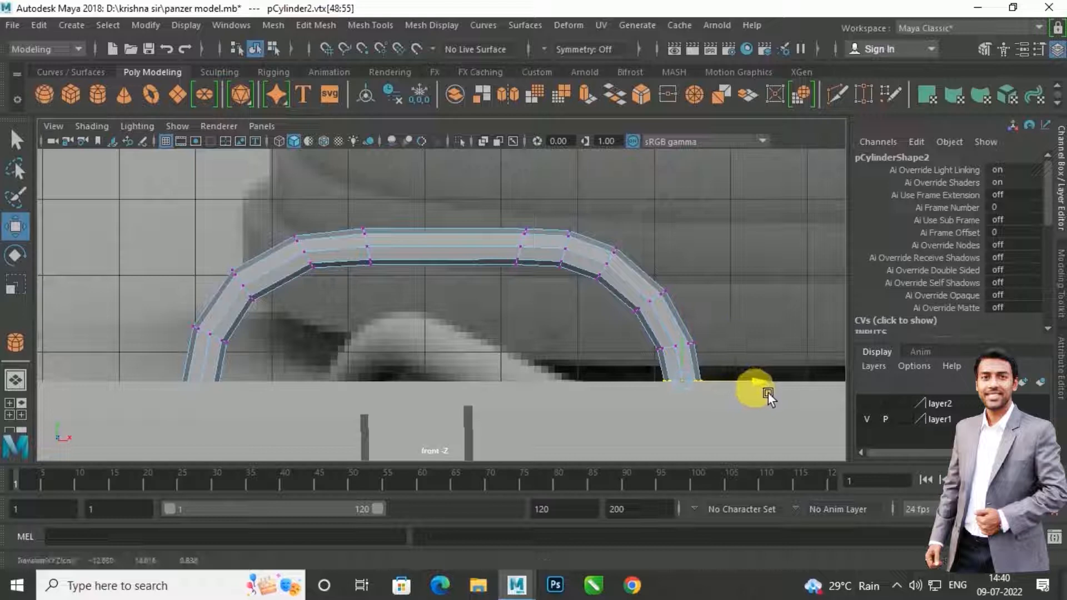
Step: Adjust the vertex rings at the handrail's upper right and upper left bends to smooth the arch
scroll(501, 270, "down", 4)
scroll(472, 286, "up", 3)
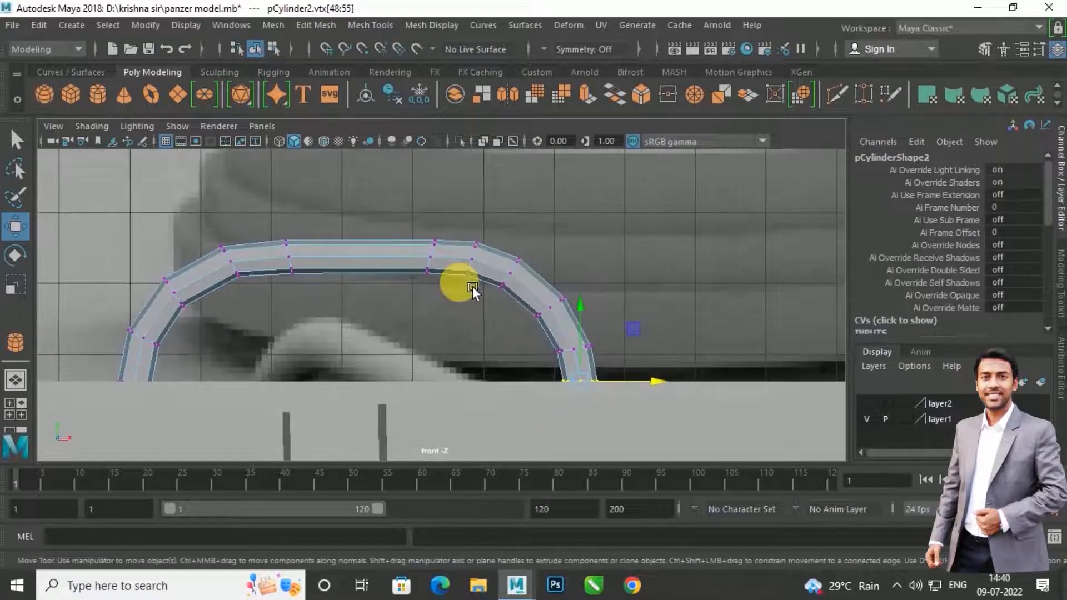
left_click_drag(492, 240, 536, 298)
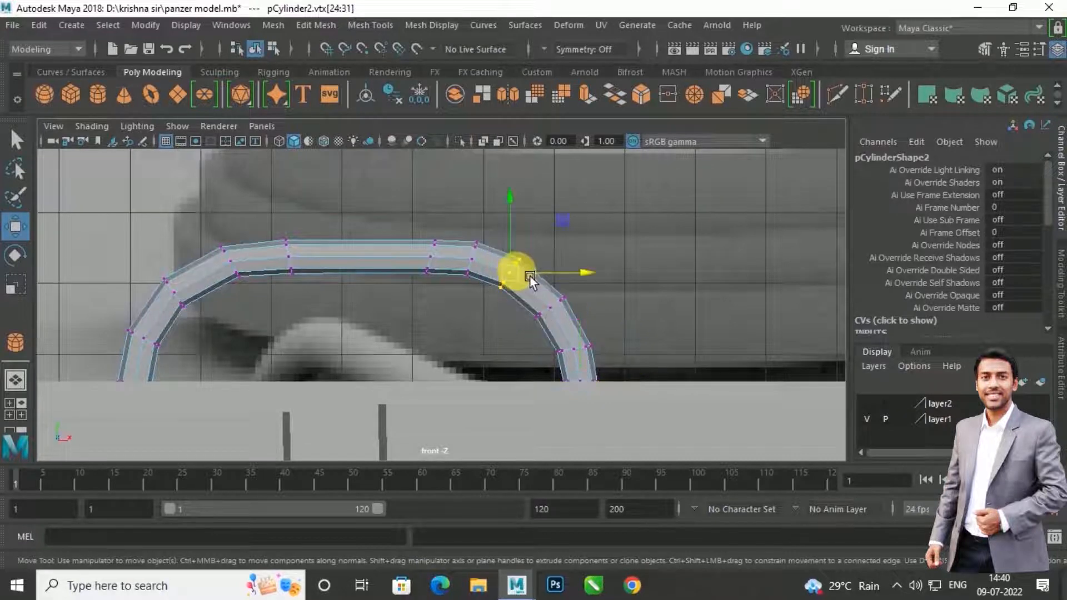
left_click_drag(472, 233, 499, 268)
left_click_drag(258, 224, 323, 306)
left_click_drag(300, 193, 300, 193)
left_click_drag(214, 227, 266, 309)
left_click_drag(246, 193, 245, 190)
Step: Return the handrail to object mode, turn on its smooth preview and deselect it
right_click(408, 266)
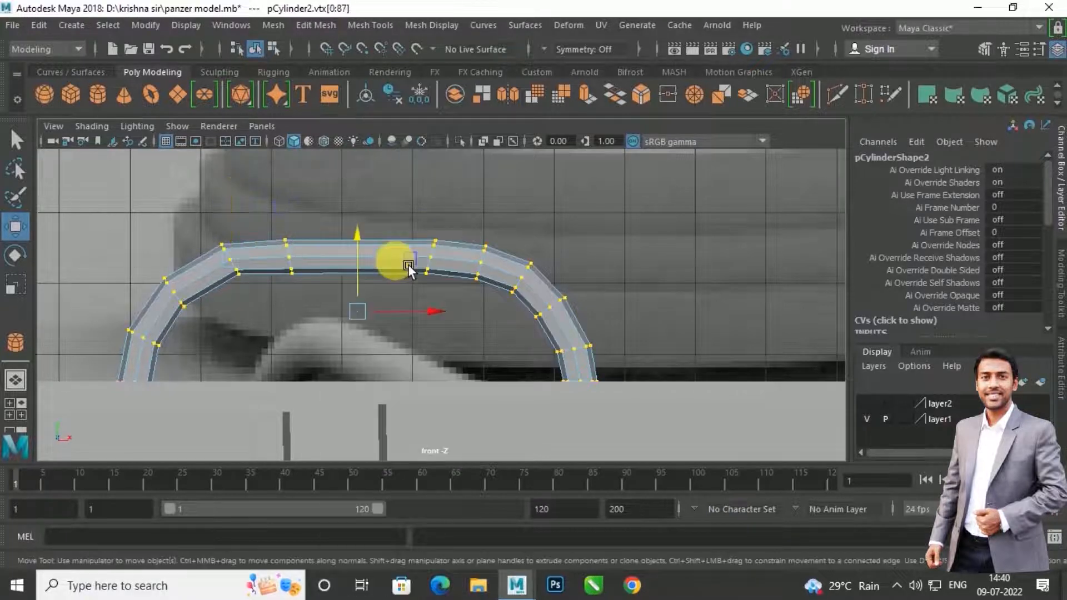
right_click_drag(448, 232, 495, 177)
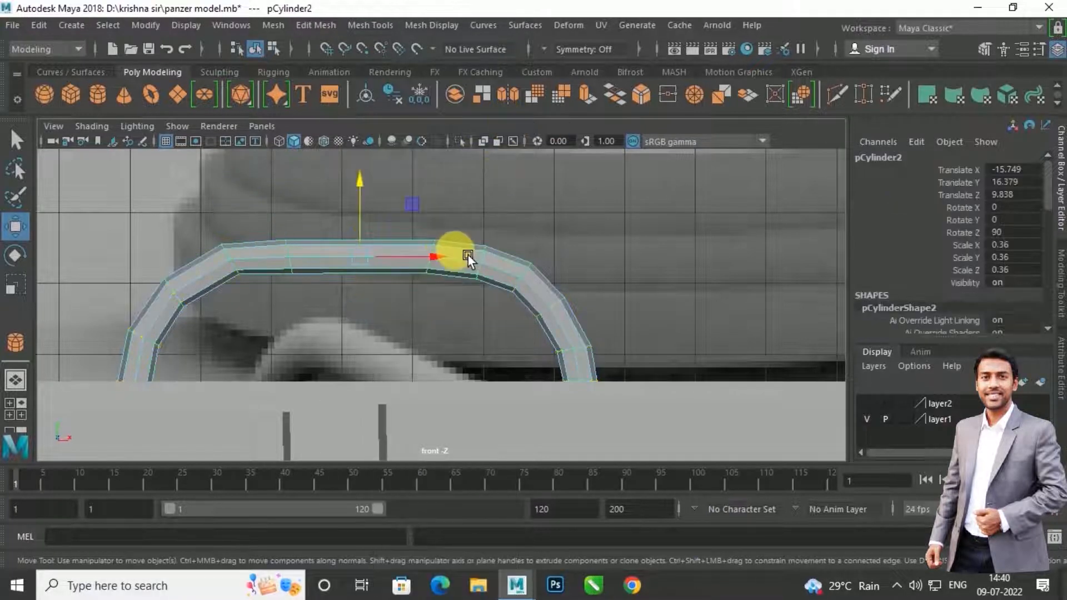
key("r")
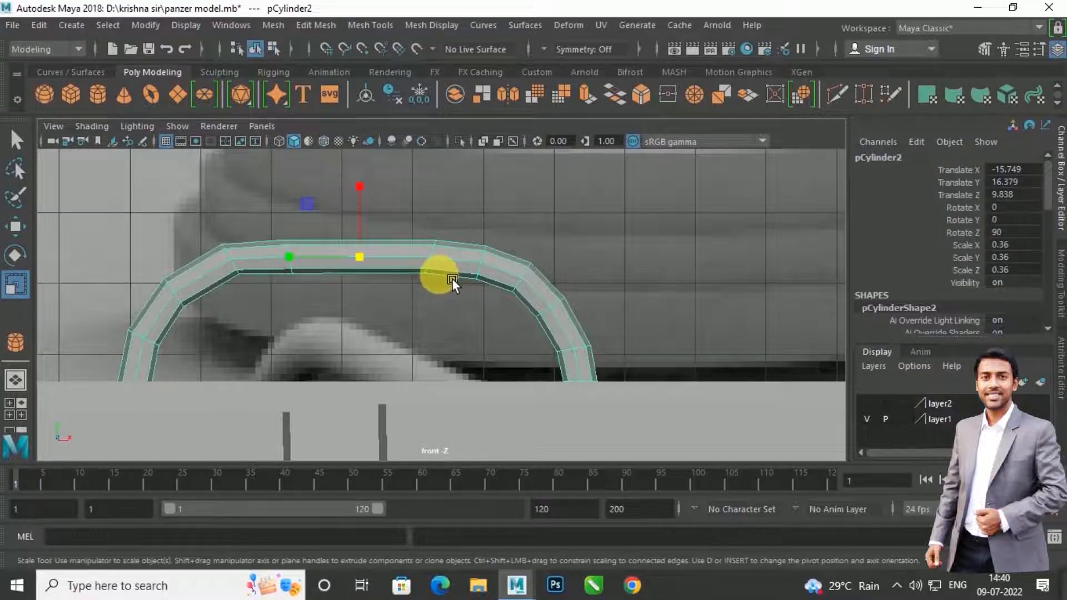
key("3")
left_click(474, 298)
scroll(480, 283, "down", 4)
scroll(481, 290, "up", 2)
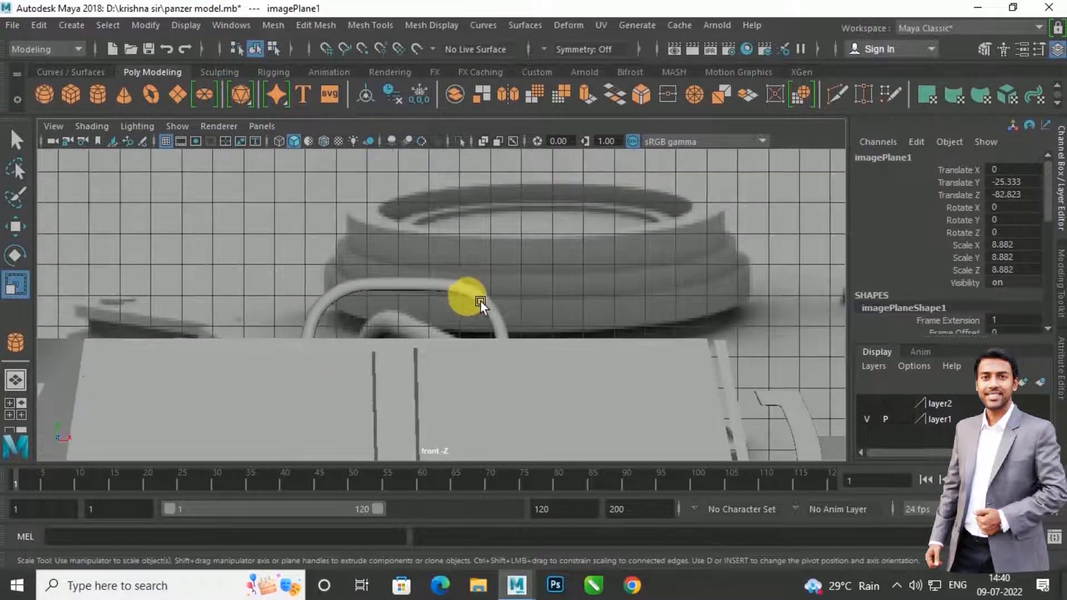
Step: Move the whole handrail along X toward the turret's front to about -10.18, checking it in perspective
key("space")
key("space")
left_click_drag(552, 273, 671, 201, "alt")
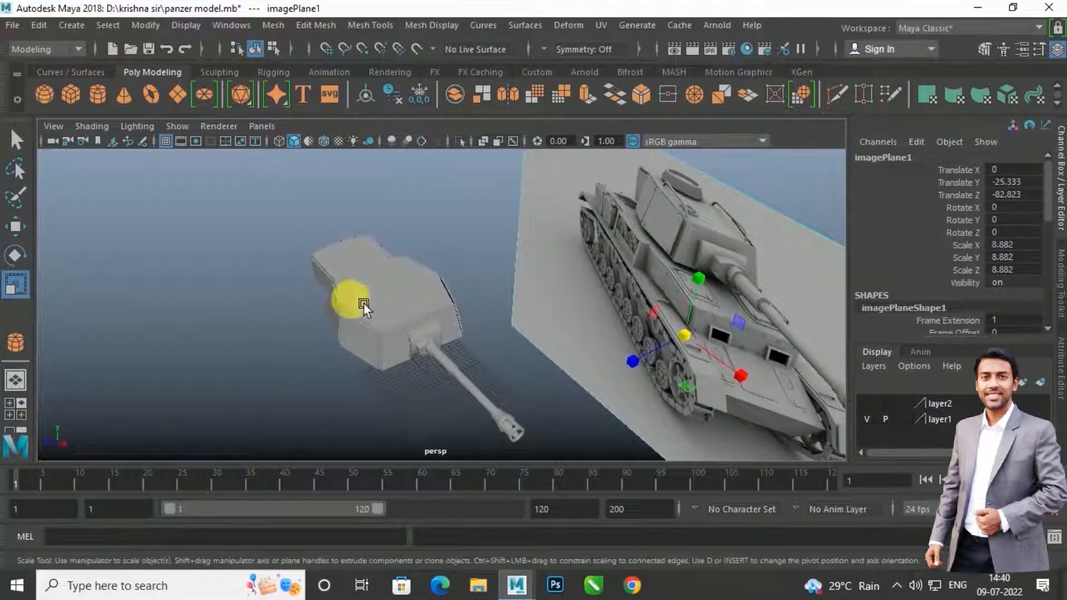
scroll(365, 304, "up", 5)
left_click_drag(299, 329, 397, 323, "alt")
left_click(303, 241)
key("w")
middle_click_drag(397, 322, 290, 362, "alt")
scroll(405, 326, "down", 3)
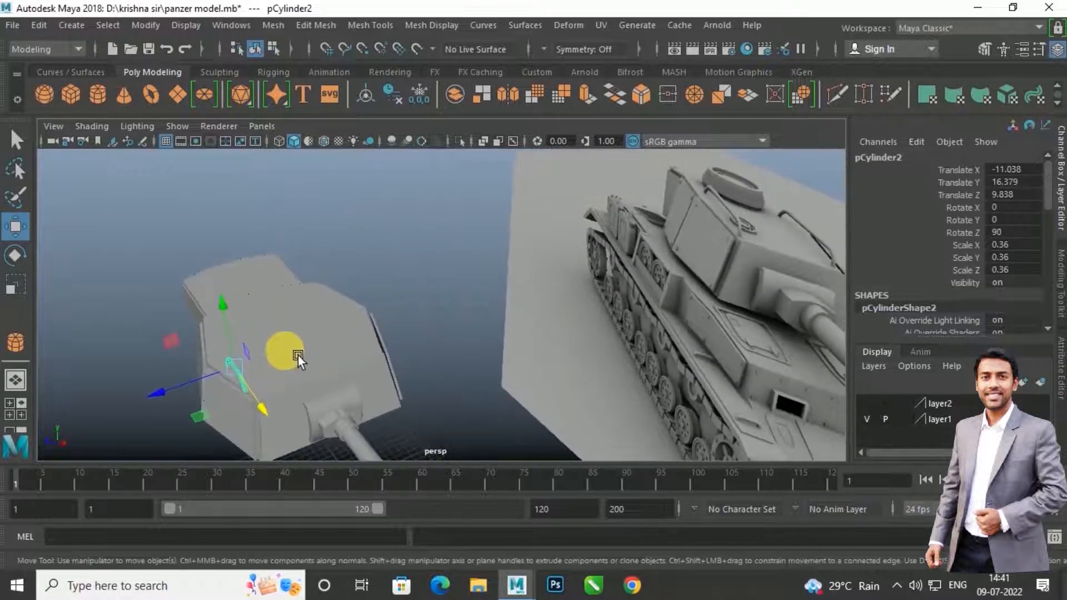
left_click_drag(275, 366, 294, 361, "alt")
scroll(231, 374, "up", 4)
middle_click_drag(228, 375, 306, 320, "alt")
left_click_drag(306, 320, 401, 301, "alt")
Step: Select the vertices of the handrail's left half in the front view and pull them outward to lengthen the rail
key("space")
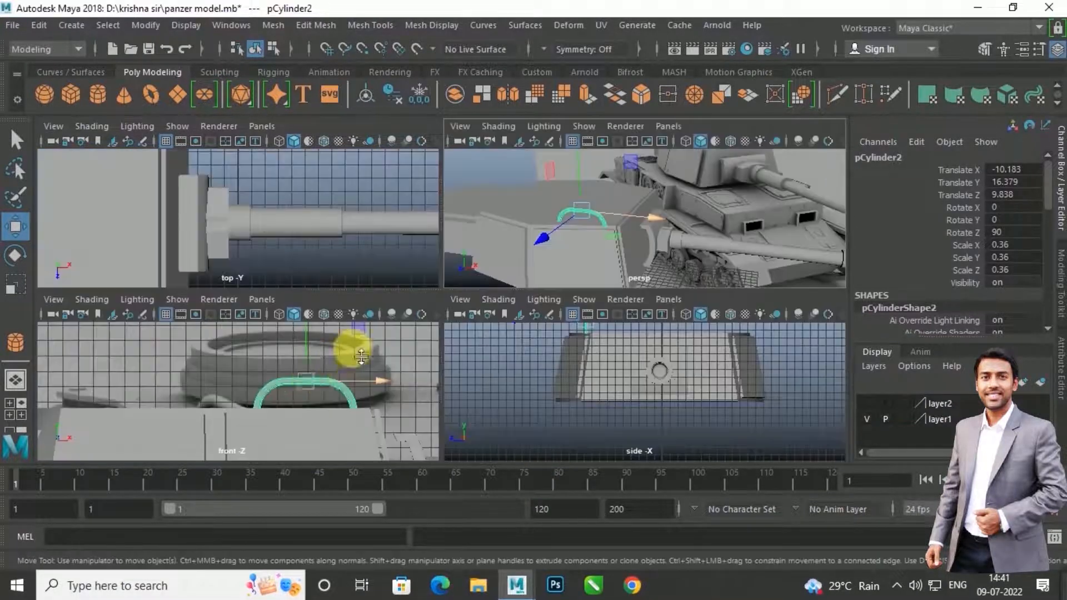
key("space")
middle_click_drag(493, 388, 348, 356, "alt")
scroll(410, 334, "up", 1)
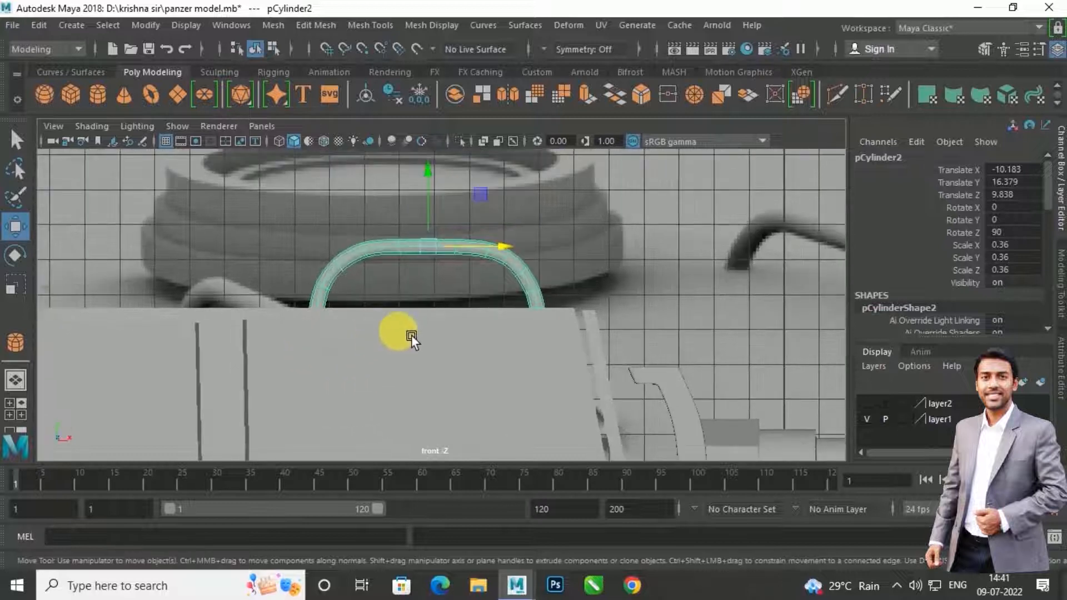
middle_click_drag(411, 334, 410, 341, "alt")
right_click_drag(516, 177, 439, 174)
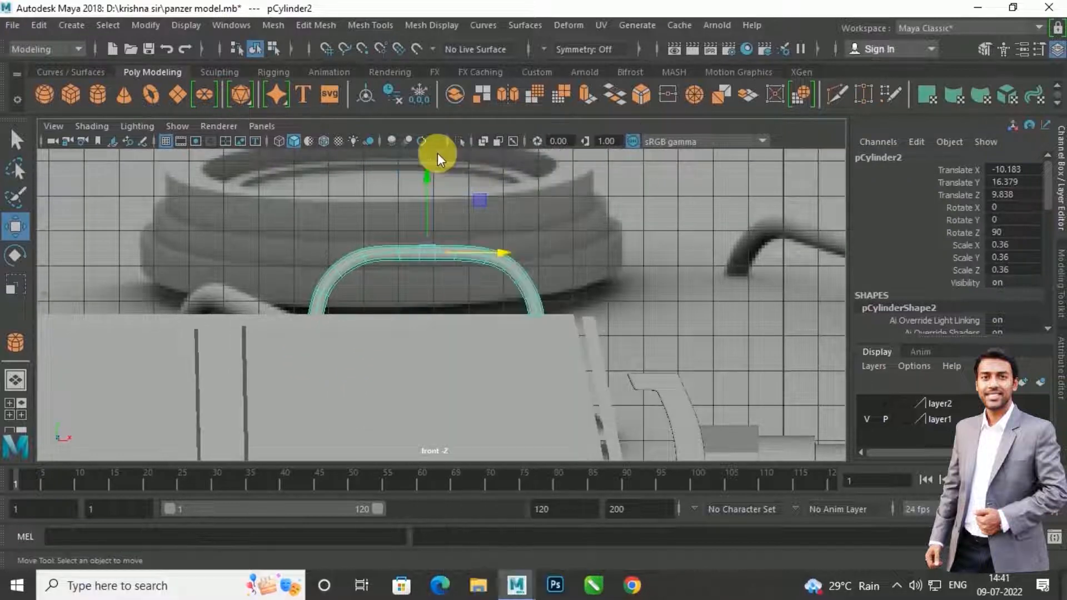
left_click_drag(419, 385, 281, 235)
left_click_drag(439, 286, 314, 283)
Step: Reposition the vertex rings of the handrail's right bend and shift its left bend slightly further outward
left_click_drag(404, 207, 601, 369)
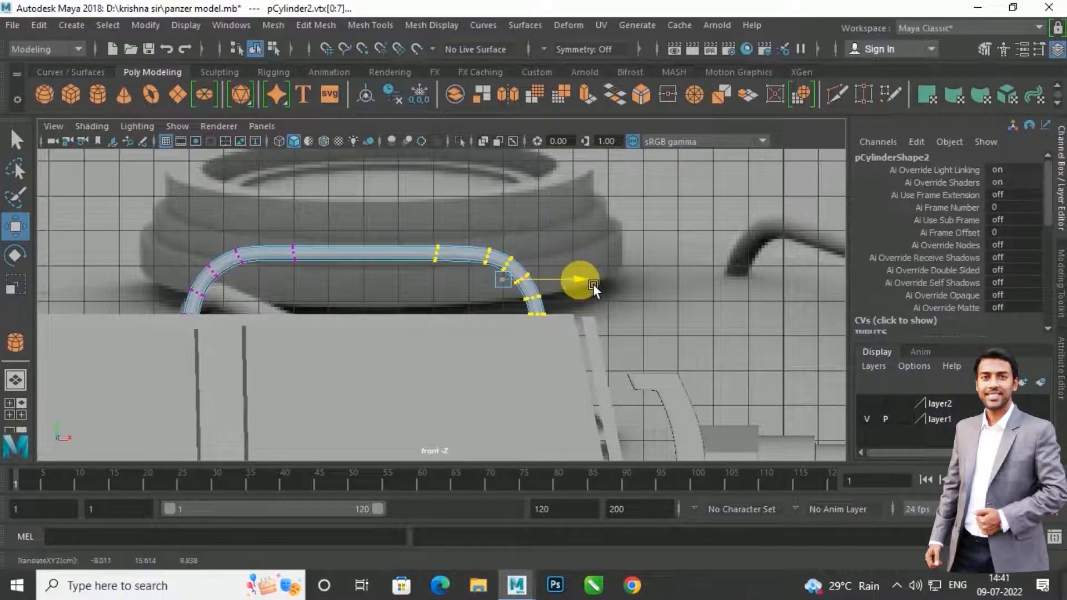
left_click_drag(540, 283, 512, 286)
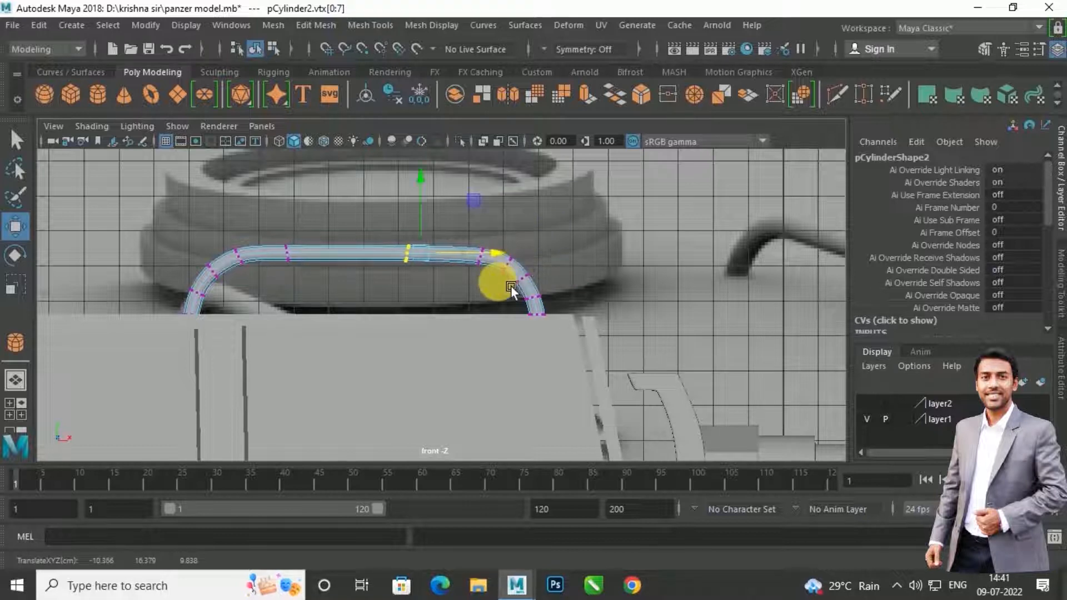
left_click_drag(473, 238, 619, 290)
left_click_drag(167, 215, 361, 323)
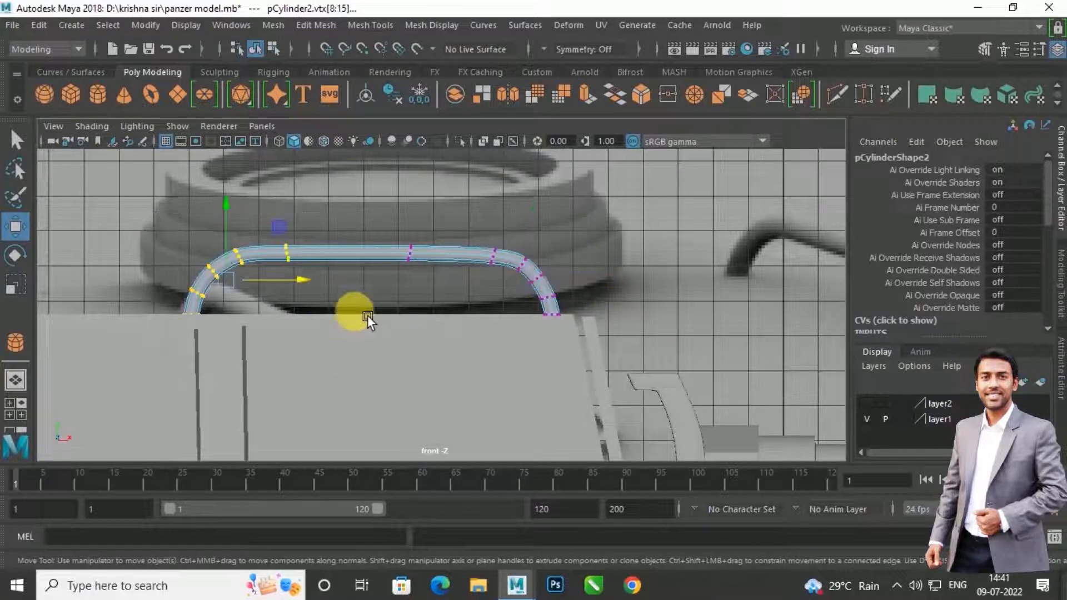
left_click_drag(316, 287, 300, 289)
Step: Examine the handrail's length and placement on the turret against the roof rails of the reference tank
key("space")
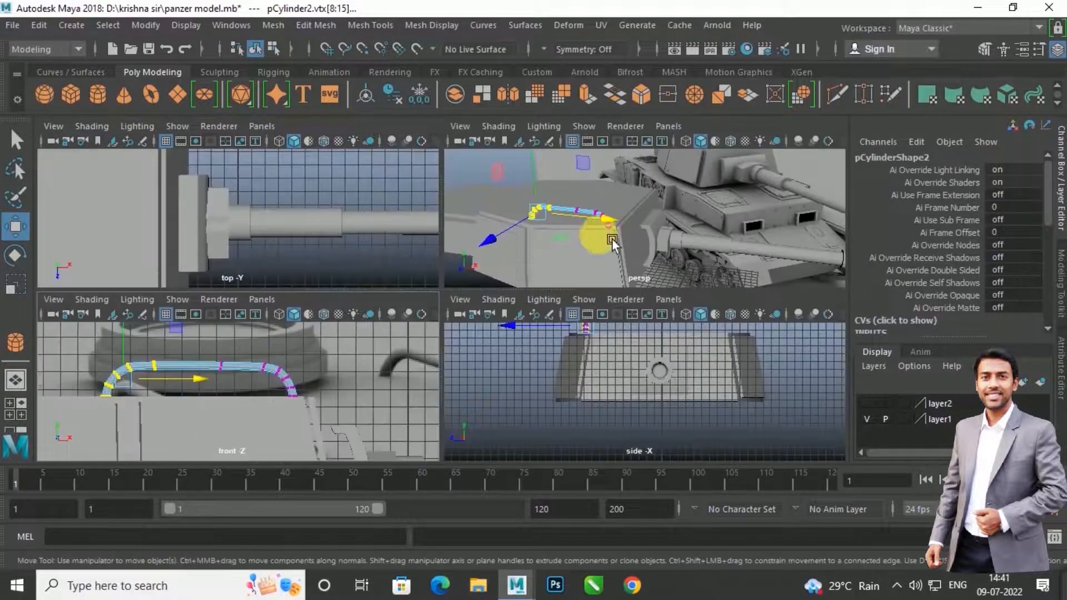
key("space")
left_click_drag(505, 325, 356, 329, "alt")
scroll(356, 328, "down", 3)
middle_click_drag(356, 329, 361, 375, "alt")
scroll(360, 368, "down", 7)
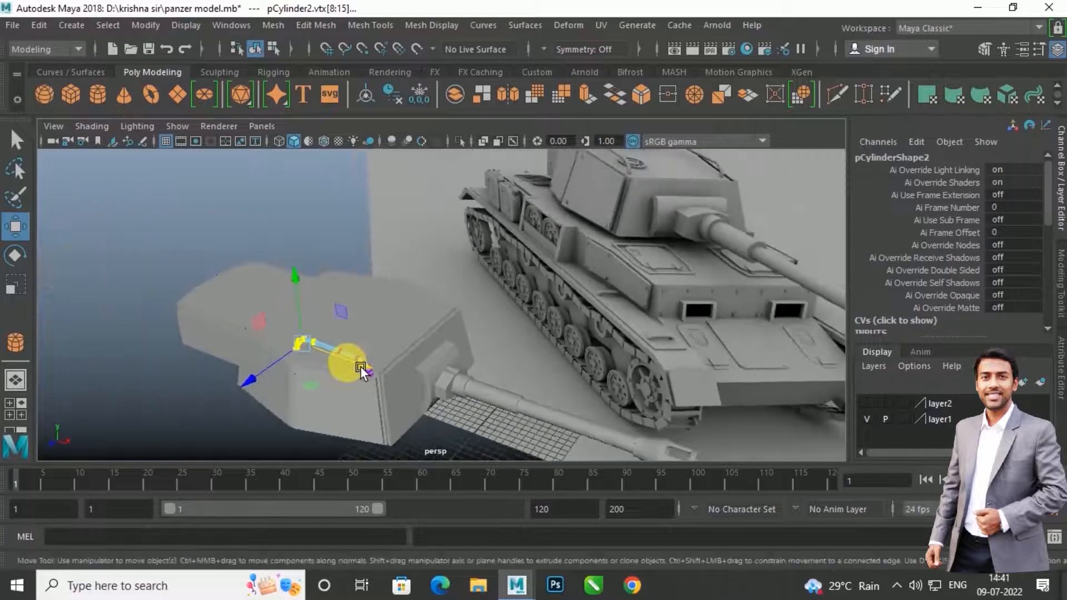
left_click_drag(579, 215, 547, 324, "alt")
middle_click_drag(547, 324, 467, 313, "alt")
left_click_drag(466, 314, 604, 278, "alt")
scroll(386, 369, "up", 5)
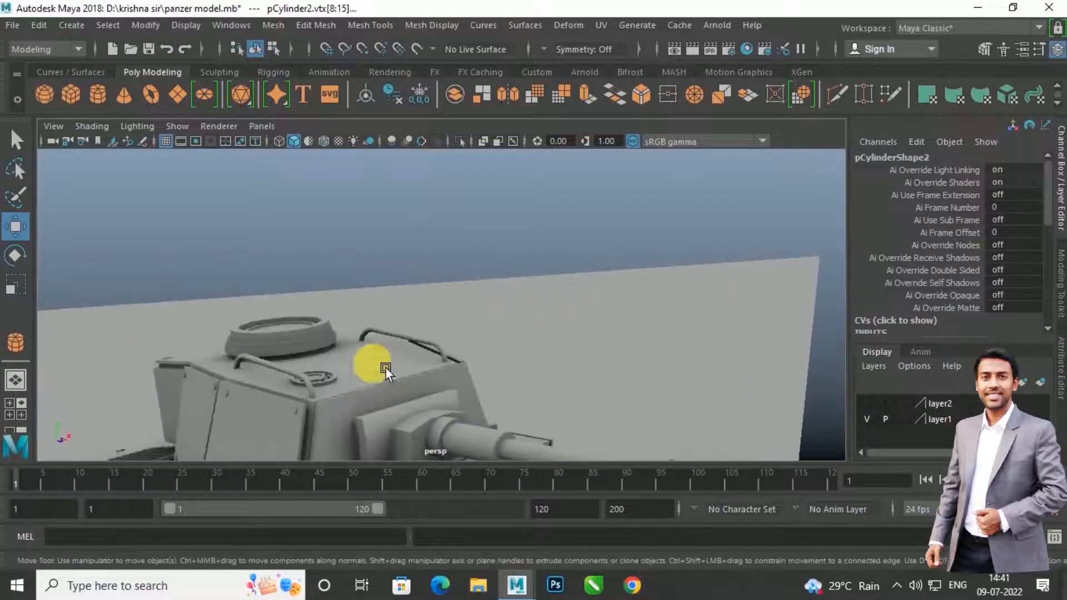
middle_click_drag(386, 369, 443, 282, "alt")
scroll(443, 283, "up", 5)
left_click_drag(407, 330, 455, 317, "alt")
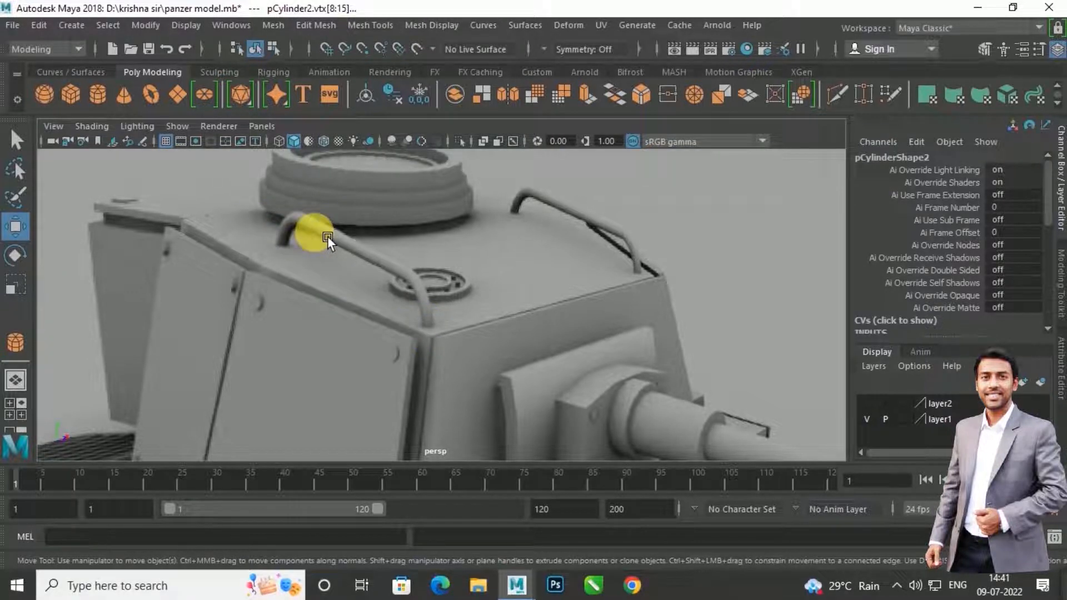
Step: Frame the handrail and the turret's angled side edge from above
key("space")
key("space")
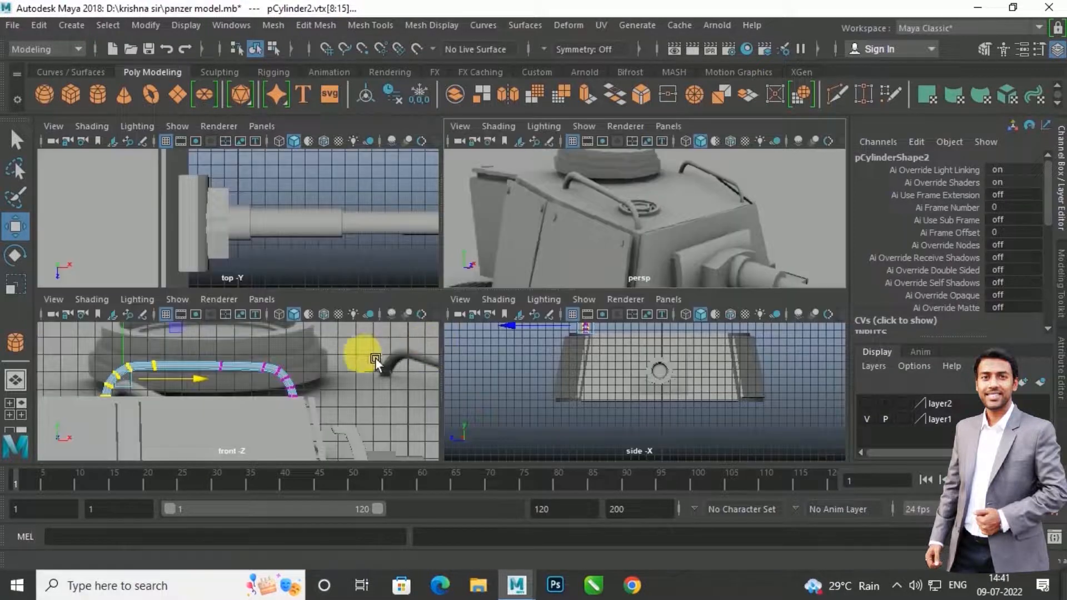
scroll(326, 271, "down", 8)
scroll(362, 266, "up", 6)
middle_click_drag(338, 322, 574, 318, "alt")
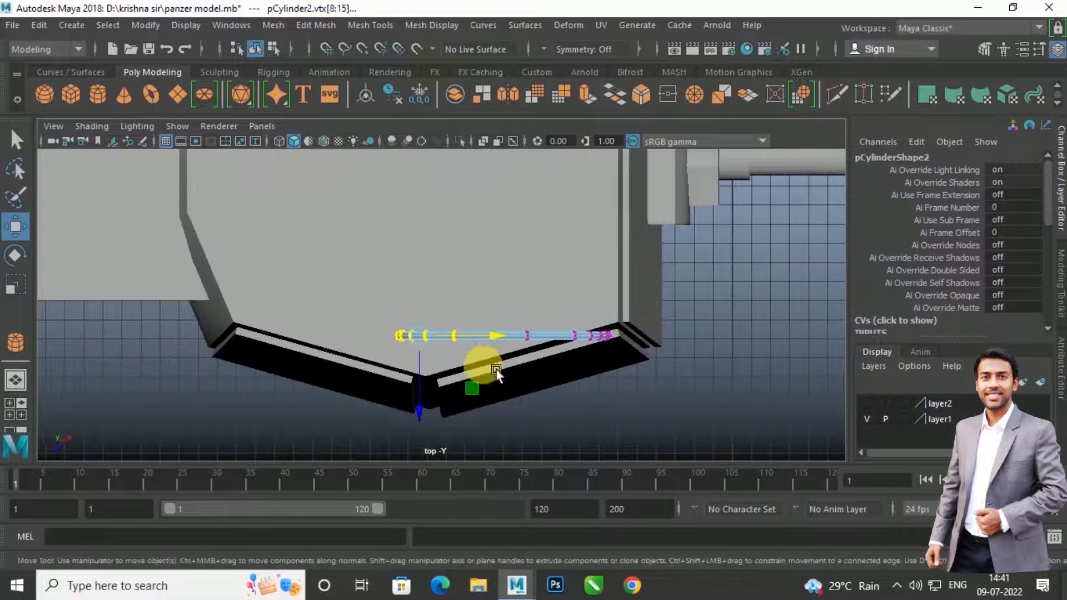
Step: Lengthen the roof handrail by moving its rear-end vertices along X, and place the whole rail at X -10.47, Z 8.359
left_click_drag(356, 291, 492, 387)
left_click_drag(502, 347, 476, 347)
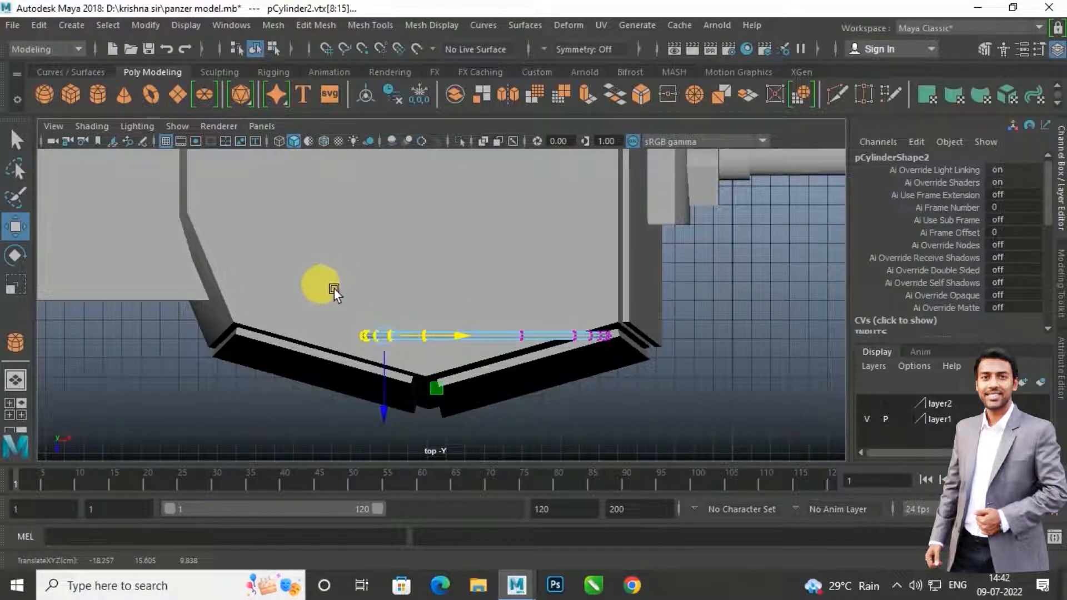
right_click_drag(479, 342, 537, 141)
left_click_drag(541, 427, 557, 388)
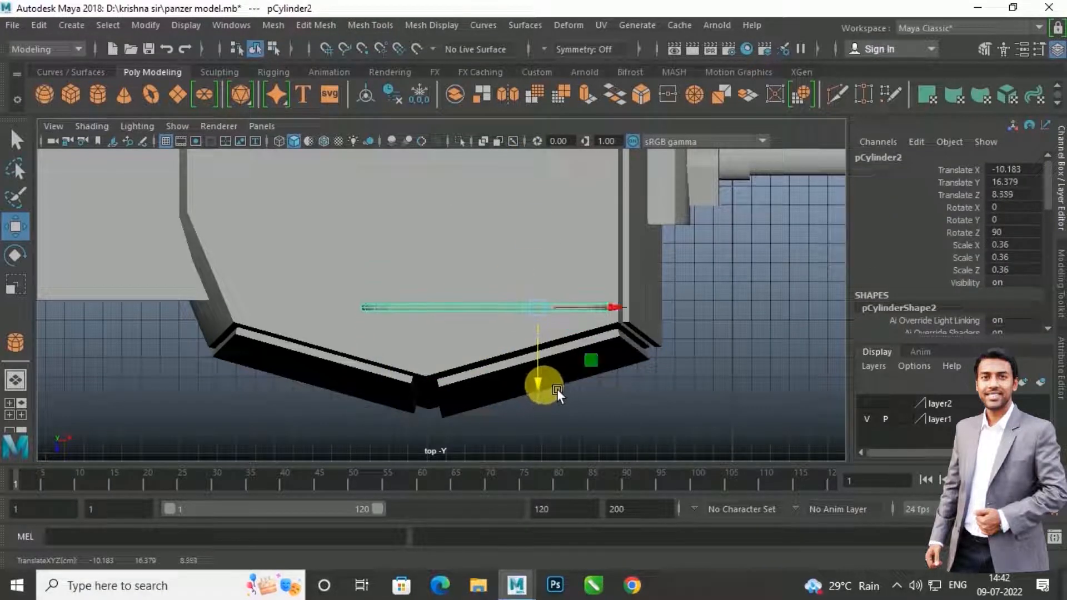
left_click_drag(631, 315, 625, 315)
scroll(627, 310, "down", 4)
scroll(589, 335, "down", 4)
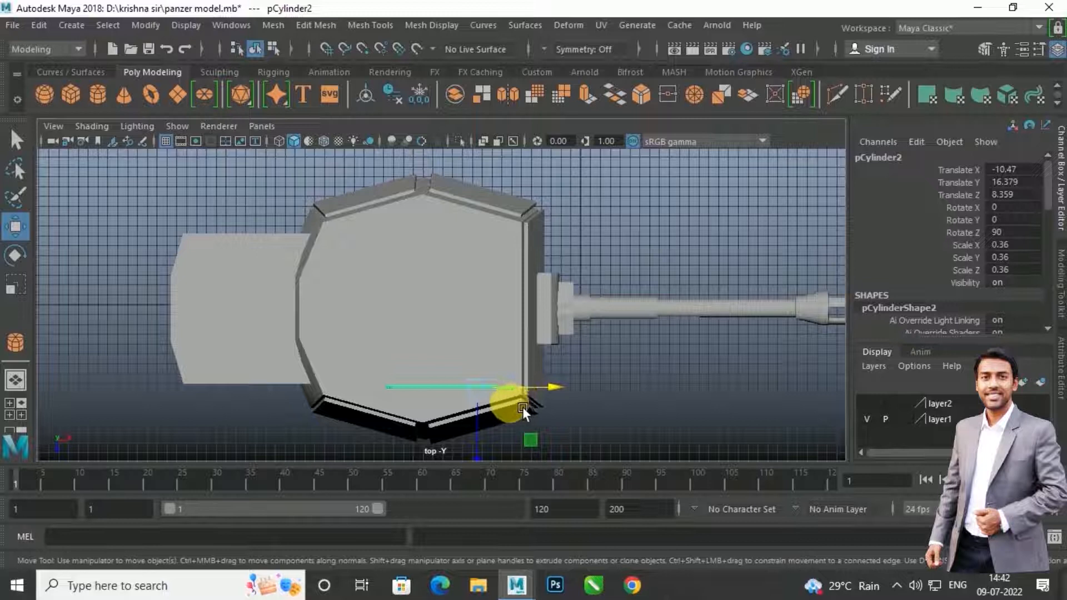
key("r")
left_click_drag(484, 402, 528, 343)
key("ctrl+z")
Step: Scale the handrail uniformly to 0.673, judging its size against the tank reference image in the perspective view
key("space")
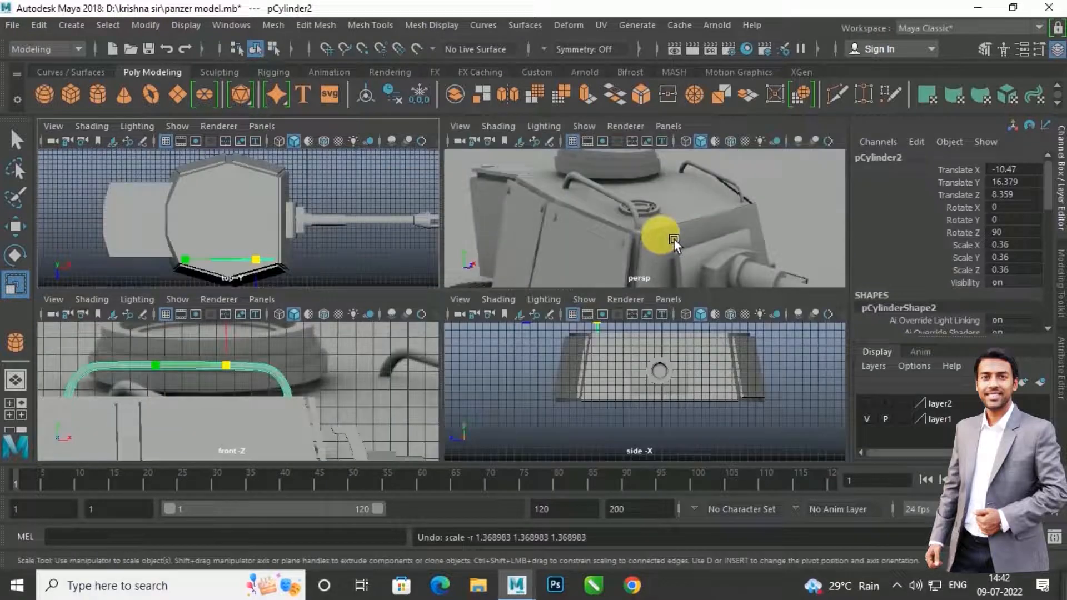
key("space")
scroll(451, 316, "down", 10)
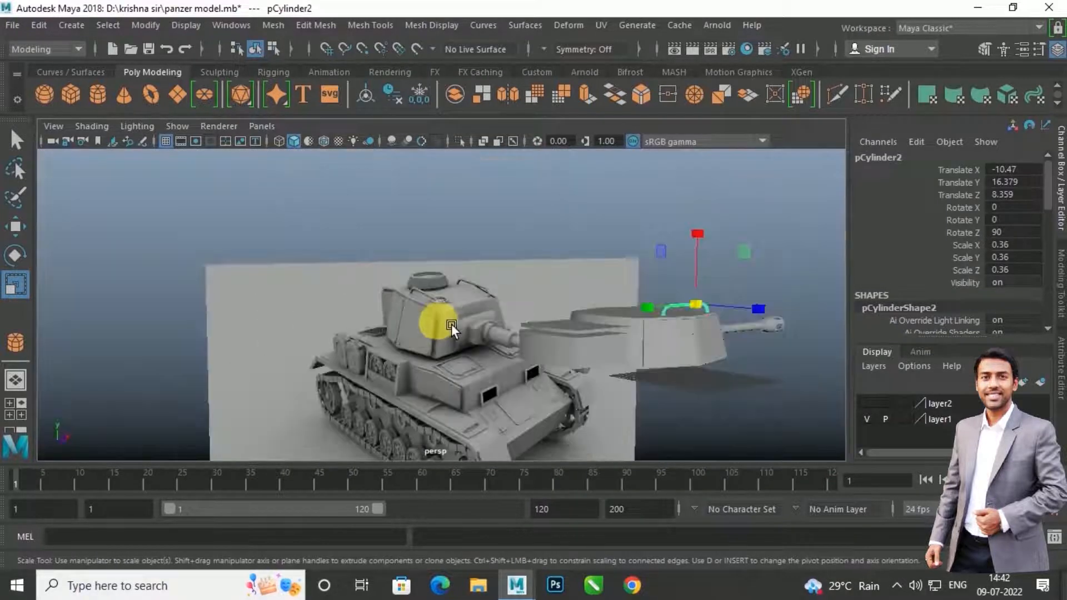
scroll(583, 335, "up", 4)
left_click_drag(590, 334, 521, 394, "alt")
key("f")
left_click_drag(560, 350, 737, 129, "alt")
scroll(533, 299, "down", 5)
left_click_drag(438, 305, 499, 353)
scroll(390, 353, "down", 5)
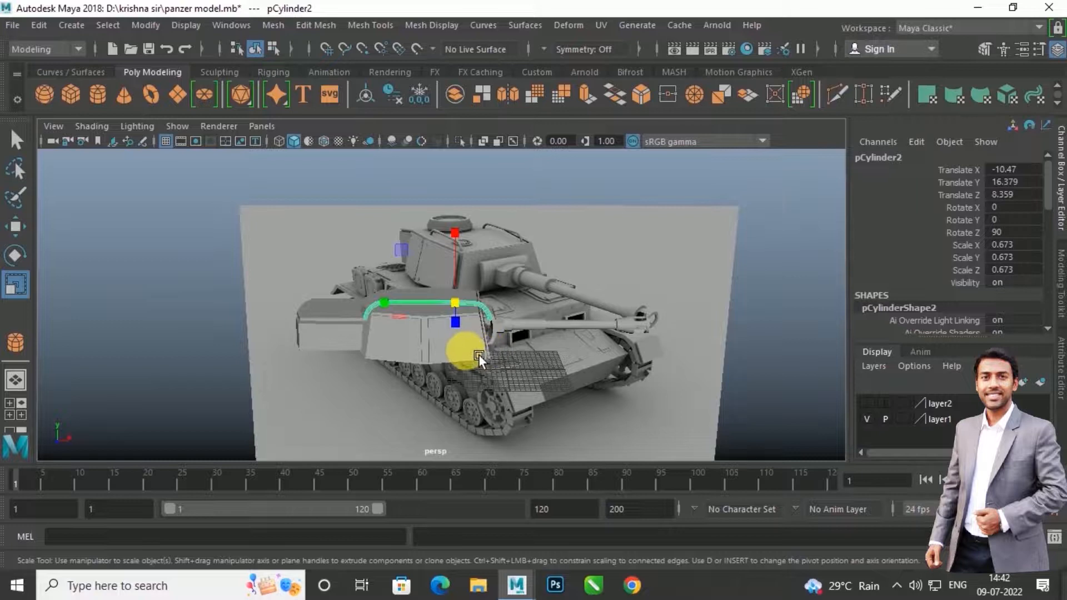
Step: Shorten the handrail by moving the vertices of its rear curved end inward and slightly adjusting those of the front curved end
scroll(465, 340, "up", 8)
middle_click_drag(443, 354, 558, 340, "alt")
right_click_drag(491, 279, 400, 148)
left_click_drag(175, 207, 425, 426)
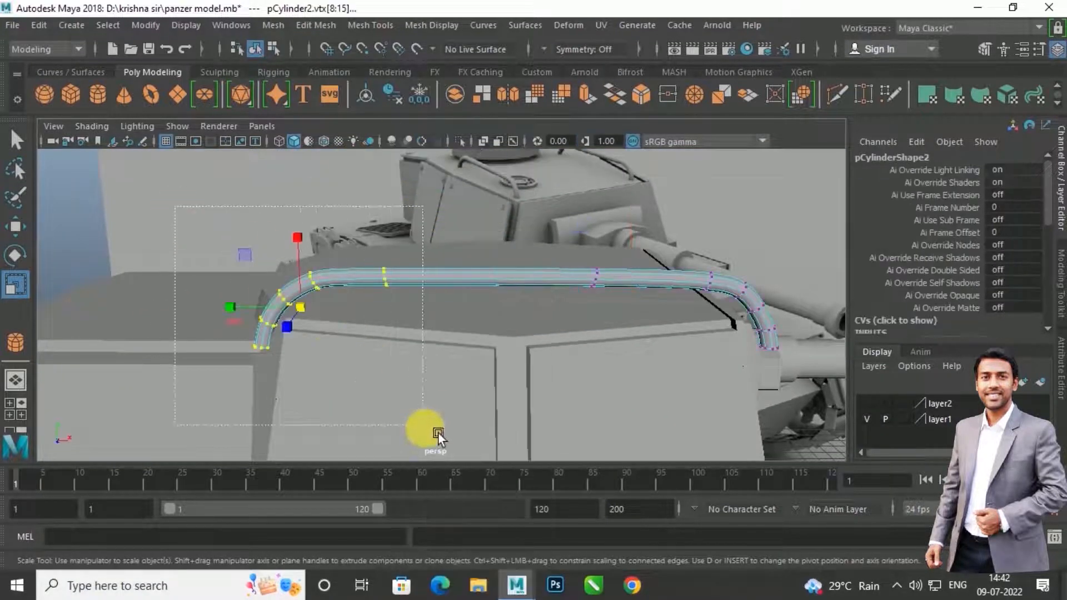
key("w")
left_click_drag(388, 311, 513, 303)
left_click_drag(671, 306, 598, 250, "alt")
left_click_drag(592, 241, 742, 420)
left_click_drag(707, 324, 692, 327)
Step: Scale the whole handrail uniformly to 0.553 and lower it to Translate Y 17.041 above the turret roof
right_click_drag(509, 288, 602, 154)
left_click_drag(560, 213, 618, 269)
key("r")
left_click_drag(528, 283, 493, 306)
key("w")
left_click(546, 214)
left_click_drag(546, 214, 527, 332)
Step: Reposition the handrail in the top view to Translate X -10.902 and Translate Z 7.922, parallel to the turret's side
key("alt")
key("space")
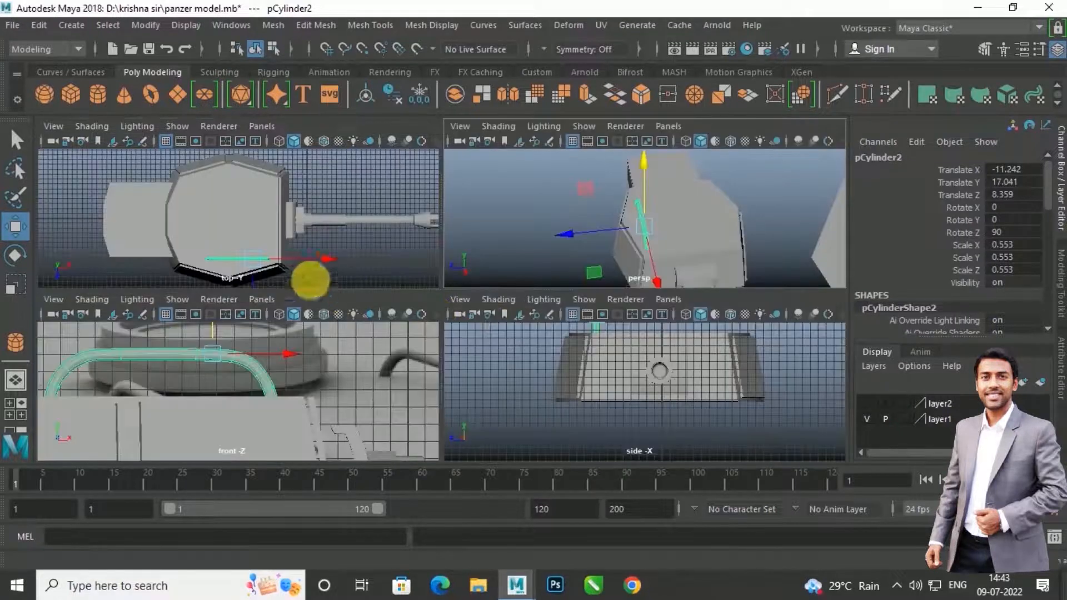
key("space")
scroll(514, 370, "up", 4)
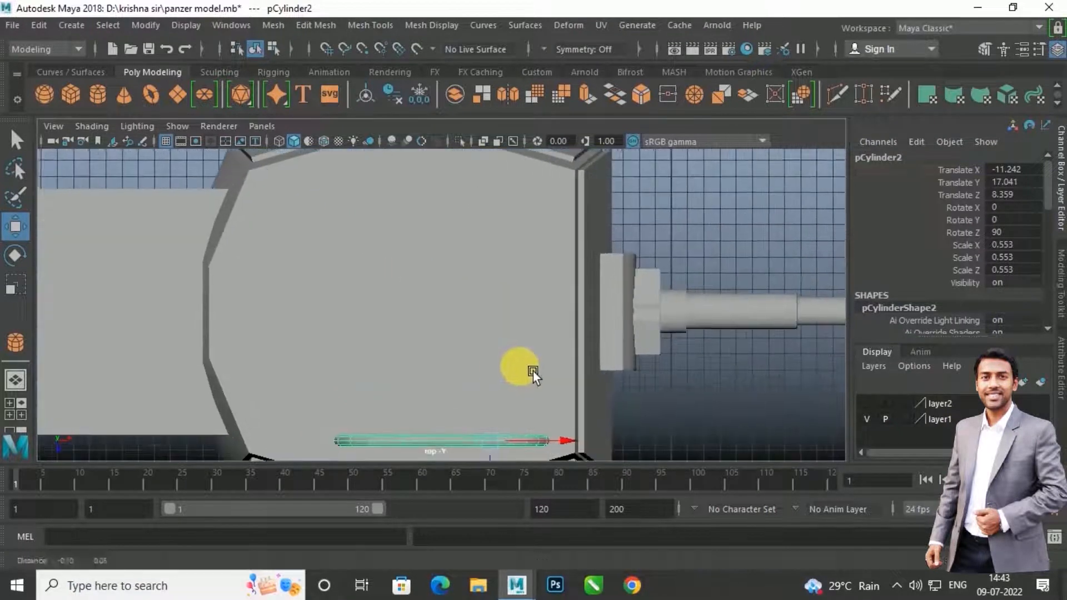
middle_click_drag(532, 371, 530, 305, "alt")
left_click_drag(571, 372, 581, 374)
left_click_drag(497, 452, 514, 431)
scroll(578, 327, "down", 2)
middle_click_drag(583, 297, 576, 323, "alt")
scroll(576, 356, "down", 1)
scroll(531, 387, "down", 2)
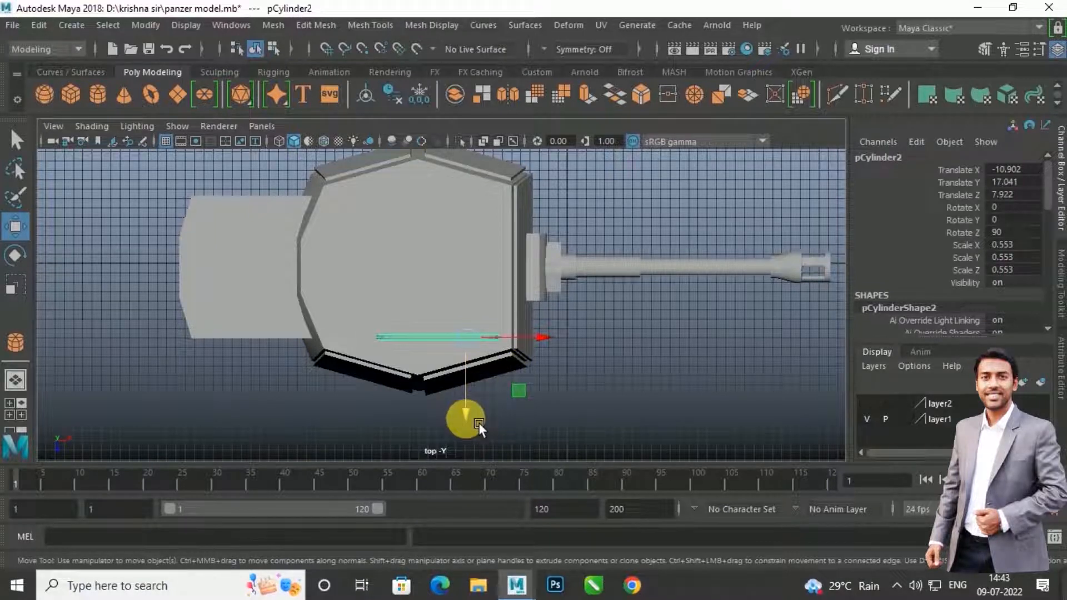
Step: Duplicate the handrail to Translate Z -7.044 on the opposite side of the roof, and lower both rails together onto the turret
key("ctrl+d")
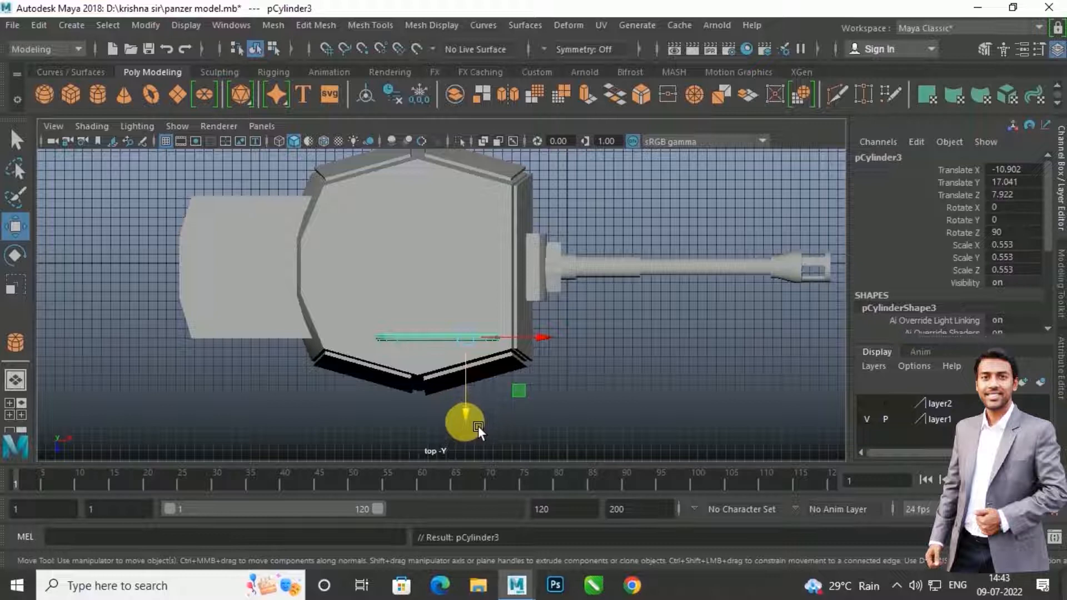
left_click_drag(479, 423, 492, 286)
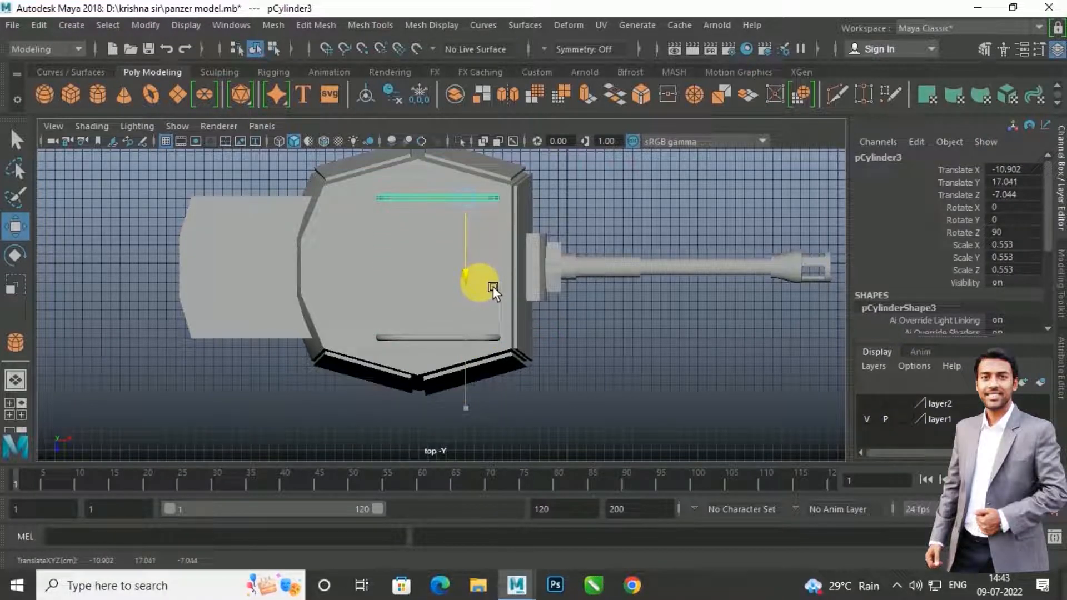
key("space")
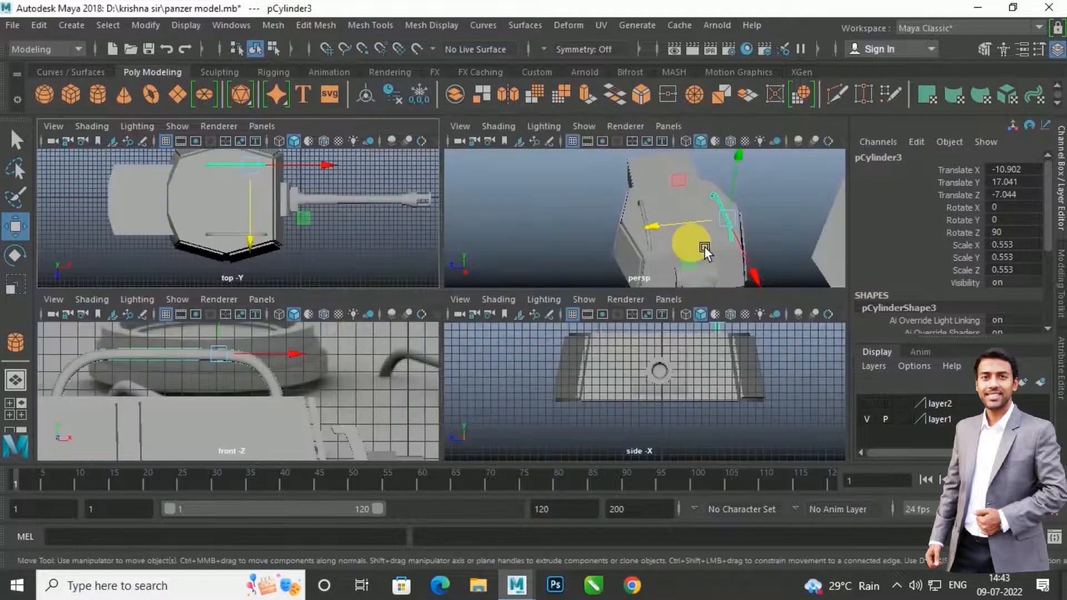
key("space")
left_click_drag(663, 286, 478, 289, "alt")
left_click(421, 294, "shift")
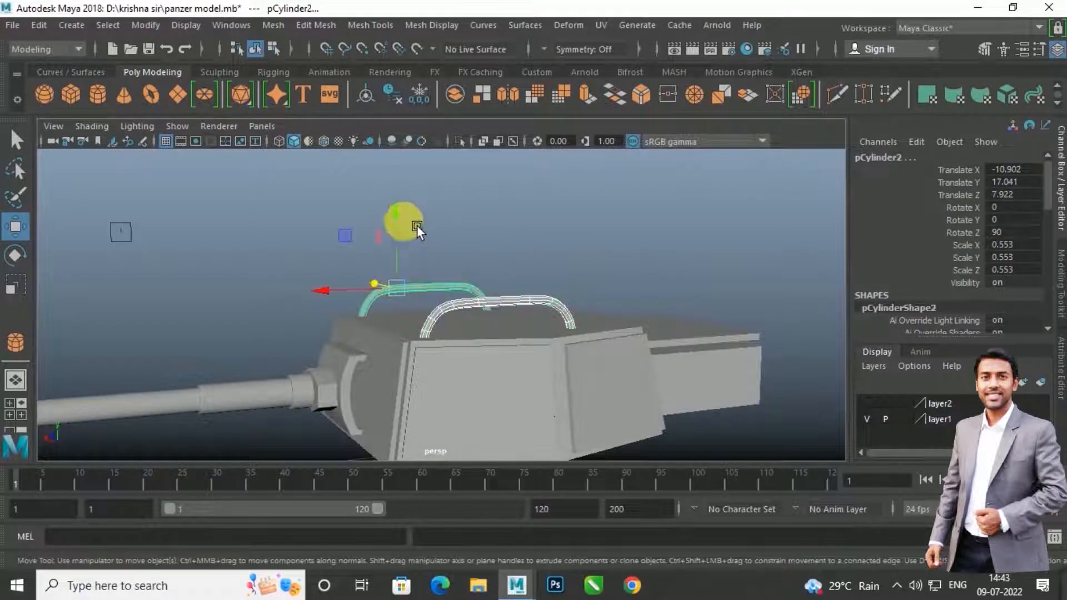
left_click_drag(400, 214, 410, 332)
Step: Deselect the handrails and save the scene
left_click(342, 228)
scroll(549, 303, "up", 2)
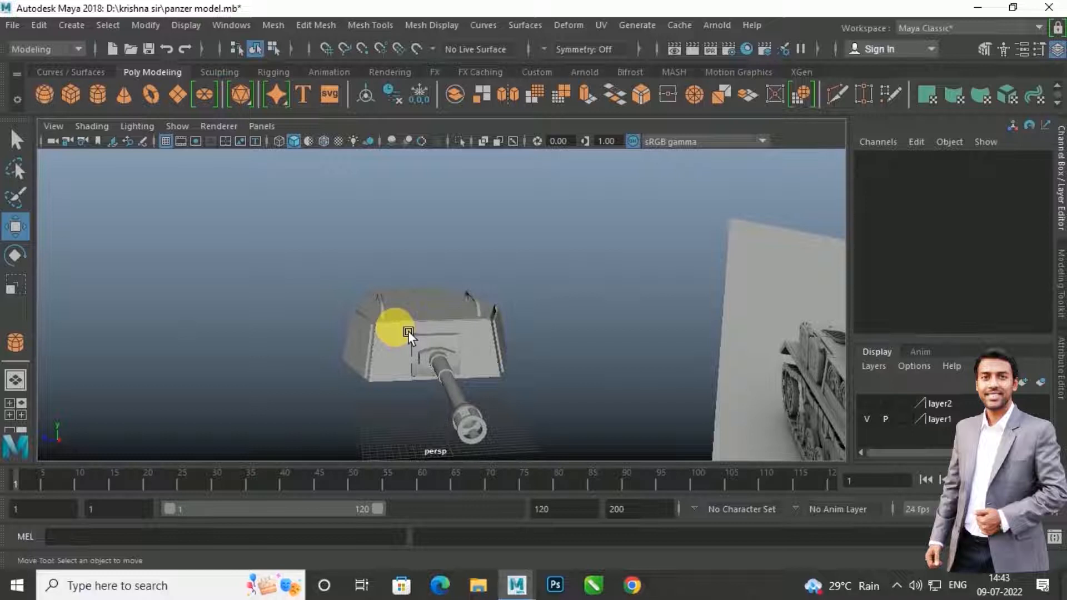
key("ctrl+s")
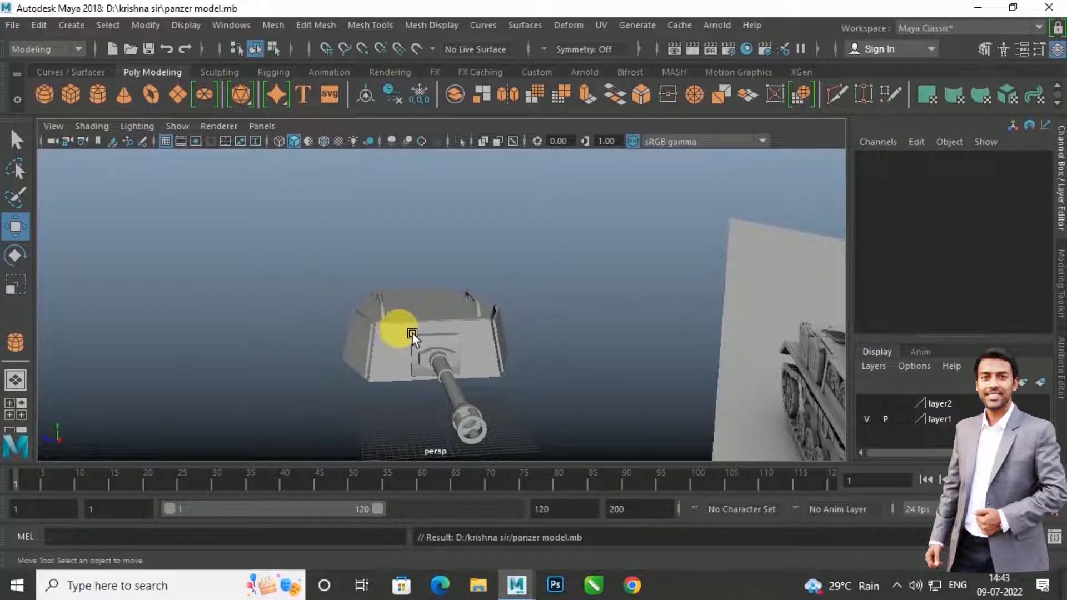
Step: Move the tank reference image plane along Z to -33.442, and switch the visible reference from layer1 to layer2
left_click_drag(459, 347, 519, 336, "alt")
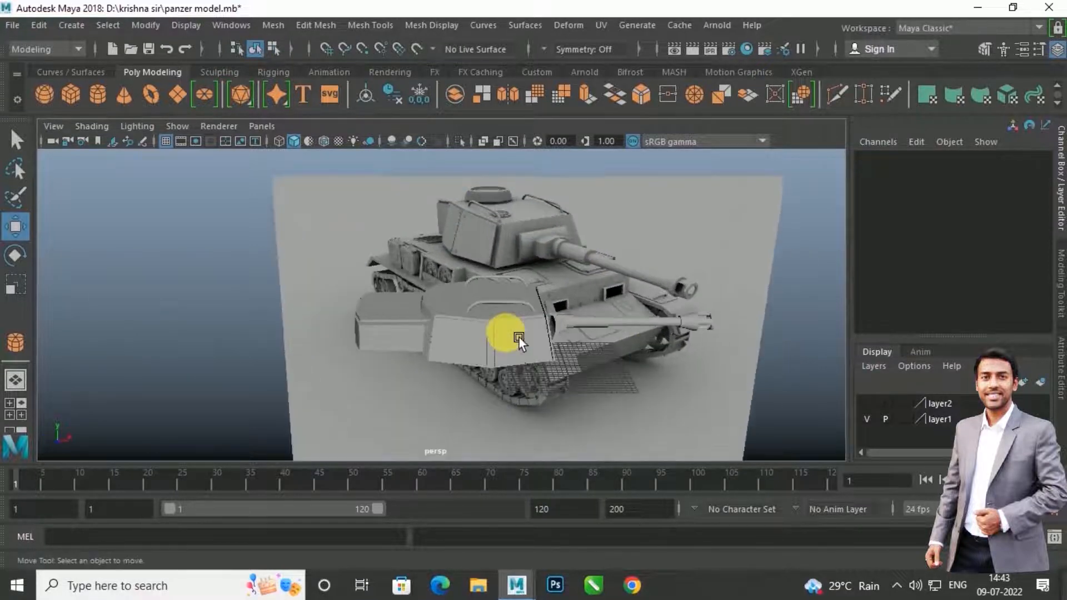
left_click_drag(535, 282, 658, 256, "alt")
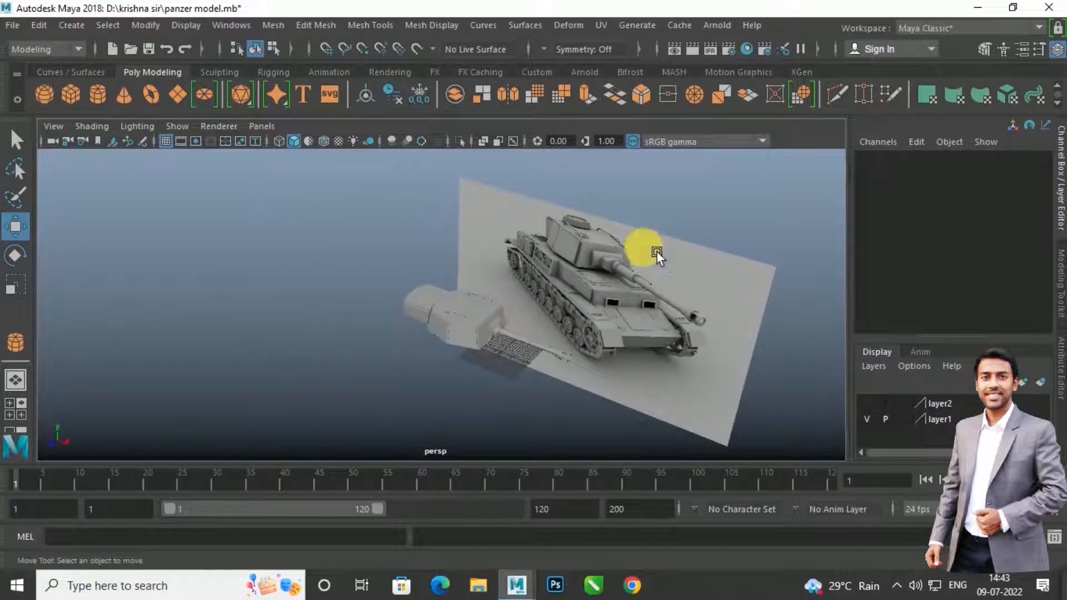
left_click(617, 309)
left_click_drag(583, 353, 497, 398)
scroll(493, 354, "up", 5)
left_click_drag(493, 356, 576, 322, "alt")
scroll(547, 228, "up", 5)
scroll(547, 230, "down", 7)
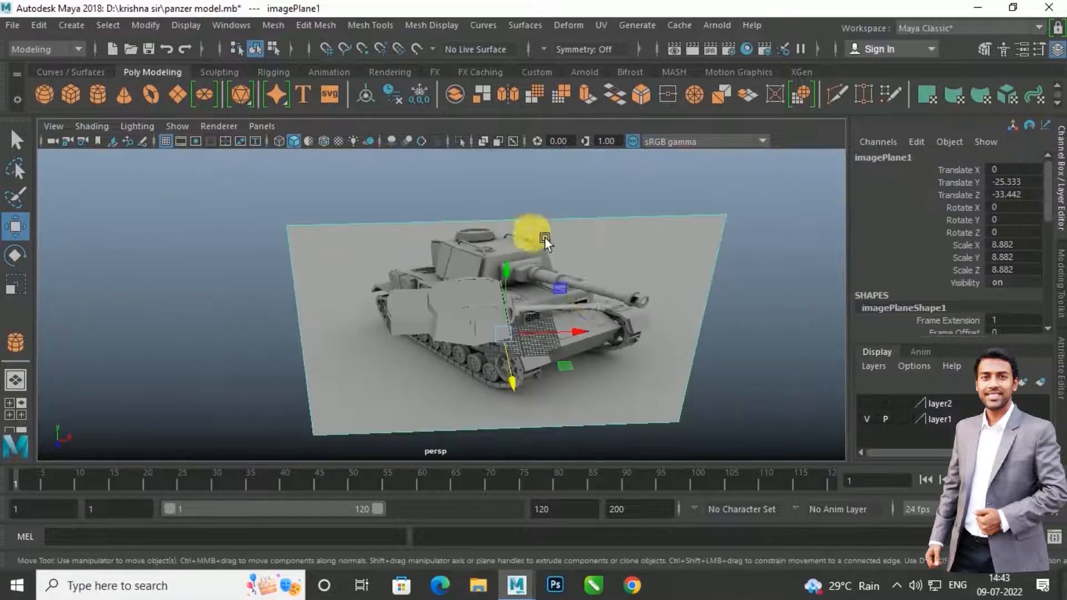
left_click(871, 419)
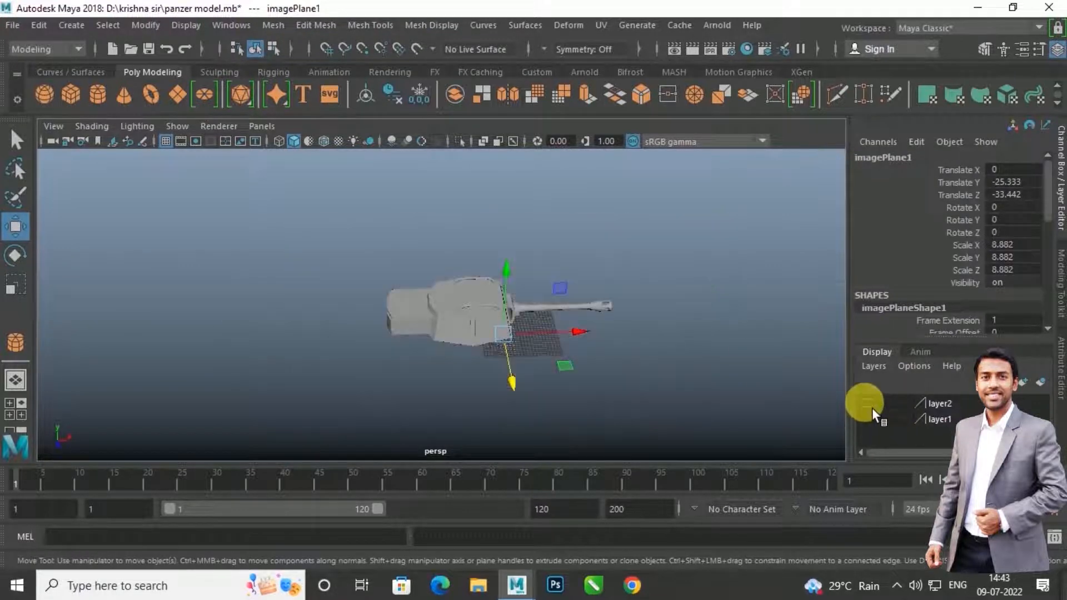
left_click(870, 406)
Step: Examine the round cupola and the surrounding turret roof details in the rear-view reference image
scroll(259, 296, "up", 2)
middle_click_drag(258, 294, 610, 344, "alt")
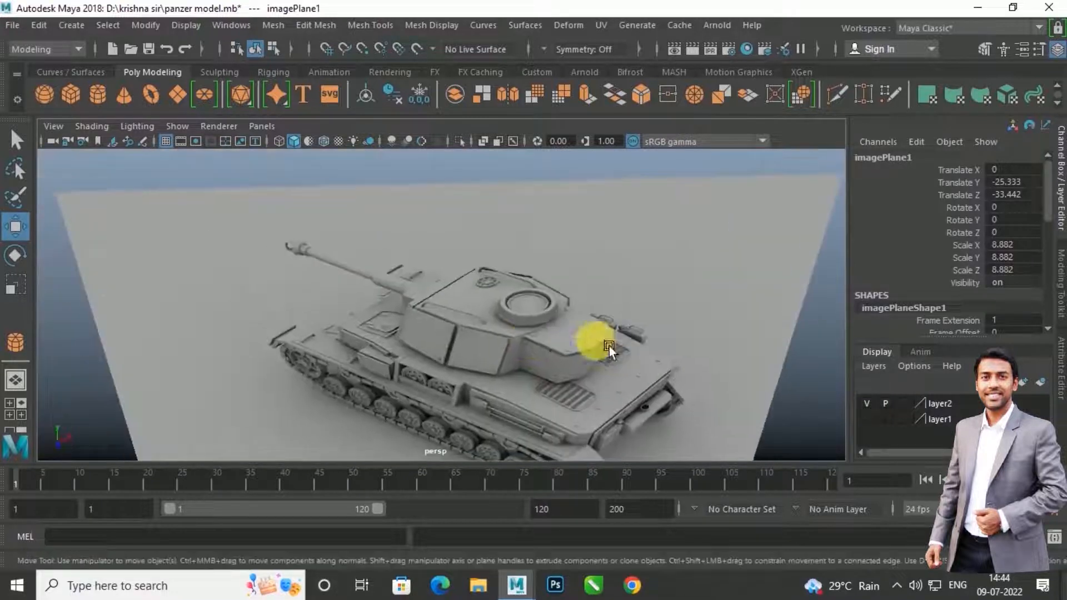
scroll(540, 340, "up", 6)
mouse_move(539, 340)
middle_mouse_down("alt")
mouse_move(692, 335)
mouse_move(393, 334)
middle_mouse_up("alt")
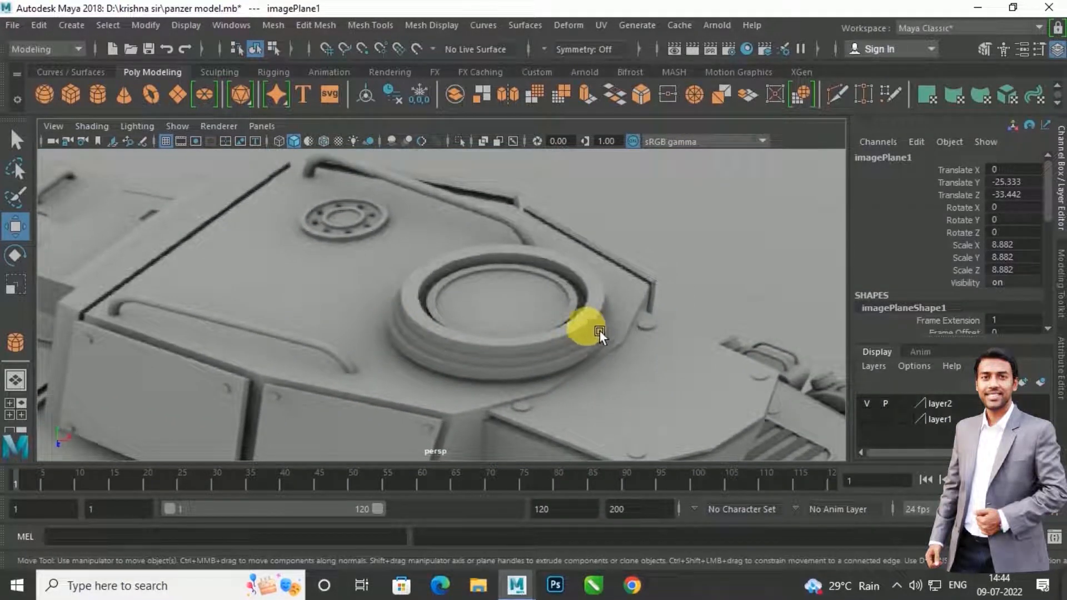
scroll(599, 333, "down", 1)
middle_click_drag(605, 334, 570, 334, "alt")
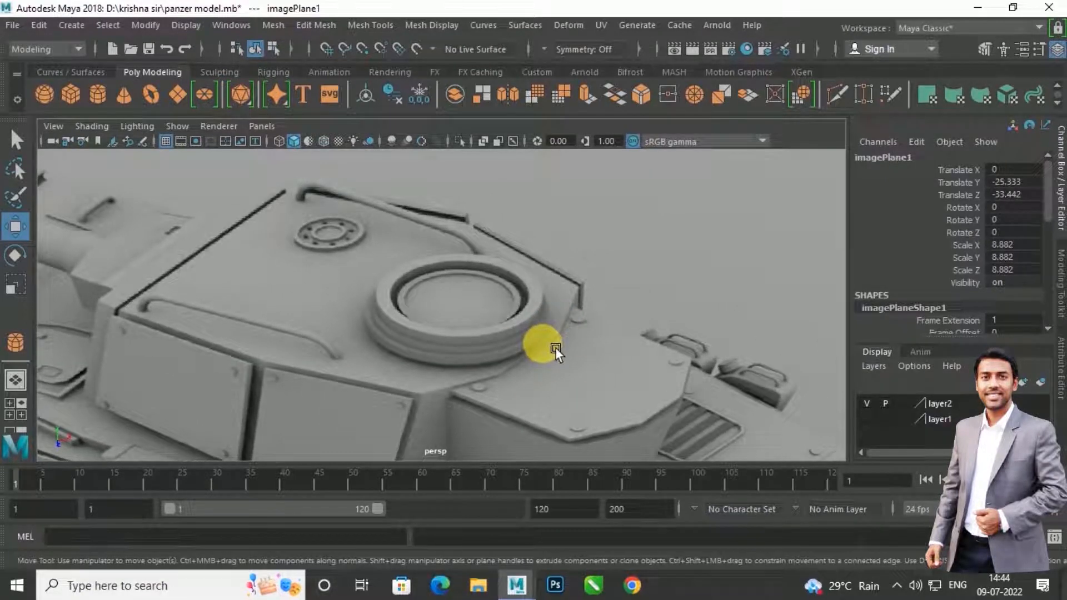
scroll(556, 349, "down", 8)
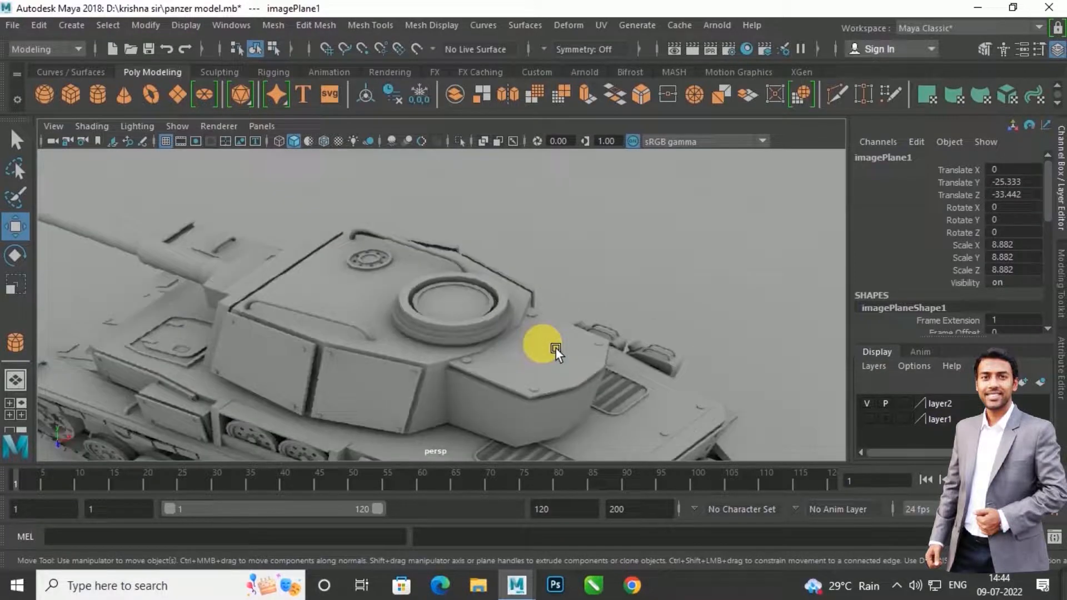
scroll(555, 348, "down", 3)
middle_click_drag(692, 351, 638, 320, "alt")
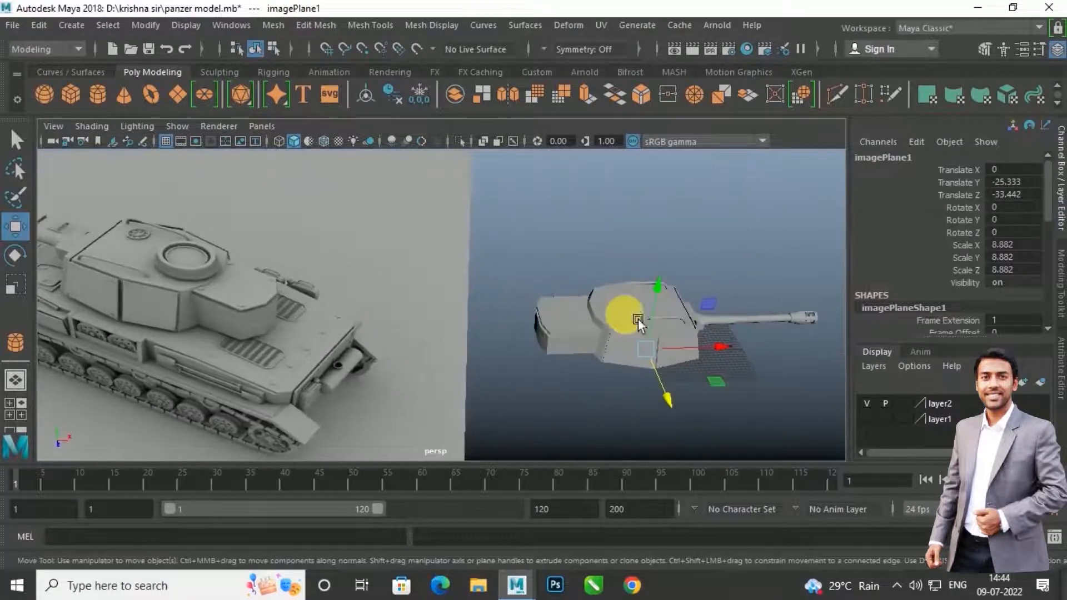
Step: Create a polygon cylinder in front of the turret at about X -0.03, Y 15.67, Z -1.41 for the cupola
scroll(715, 318, "up", 4)
middle_click_drag(731, 326, 588, 325, "alt")
mouse_move(586, 323)
left_mouse_down("alt")
mouse_move(584, 387)
mouse_move(507, 349)
mouse_move(560, 327)
mouse_move(520, 291)
mouse_move(578, 314)
left_mouse_up("alt")
left_click(593, 392)
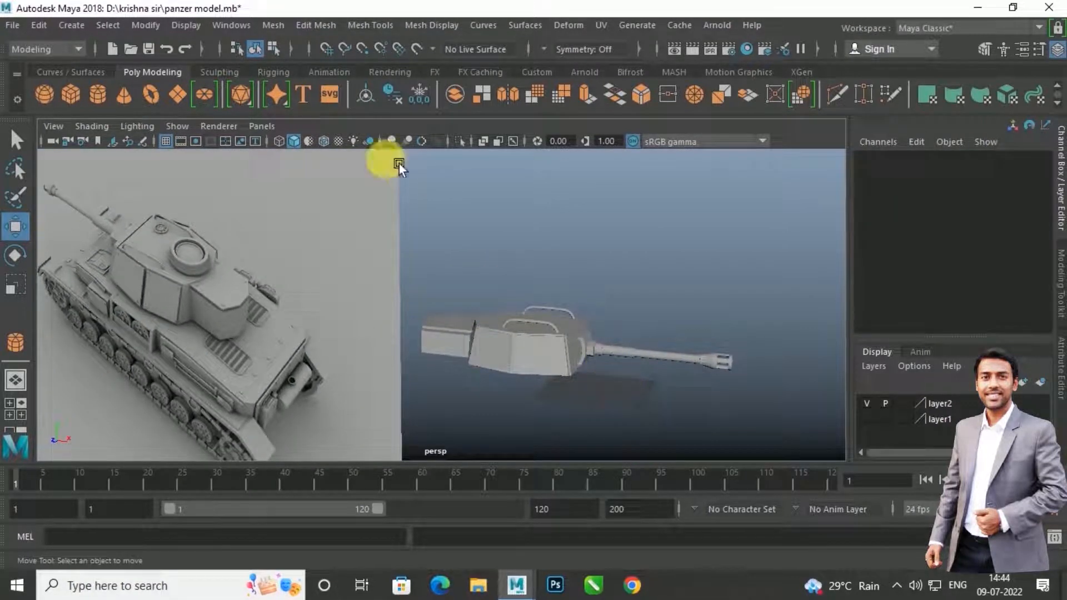
left_click(98, 95)
left_click_drag(607, 394, 624, 357)
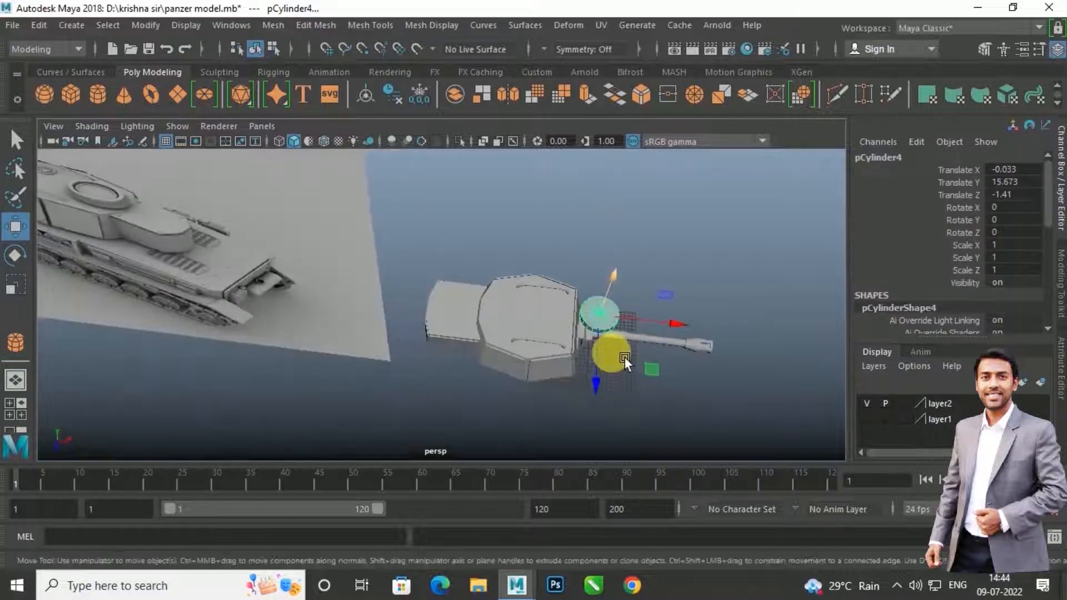
Step: Move the cylinder over the rear of the turret roof at X -22.903, Z 1.281 and scale it uniformly to 1.193
key("space")
key("space")
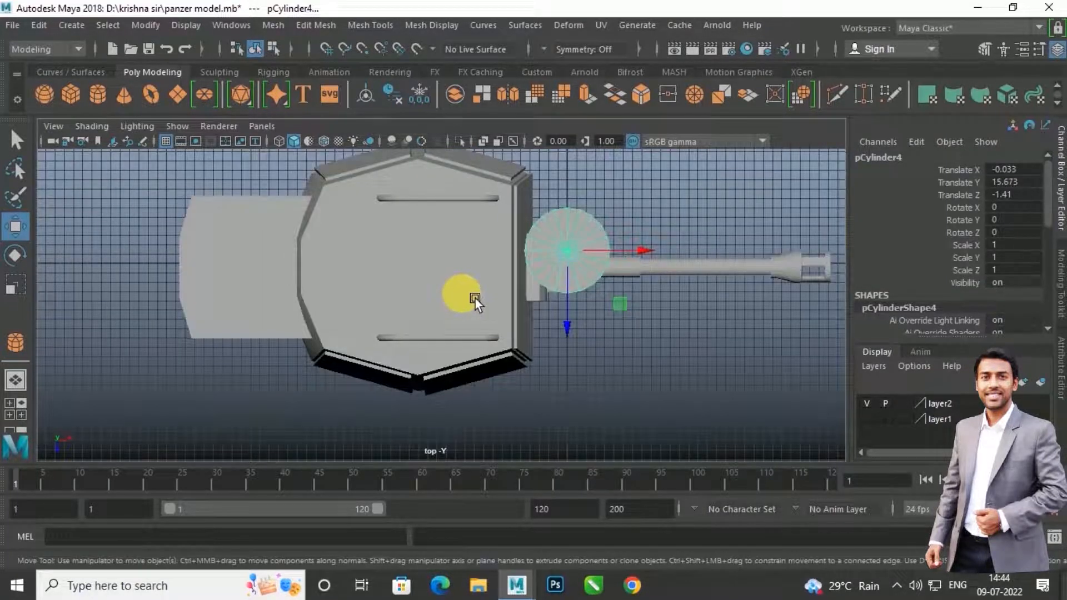
middle_click_drag(475, 299, 516, 315, "alt")
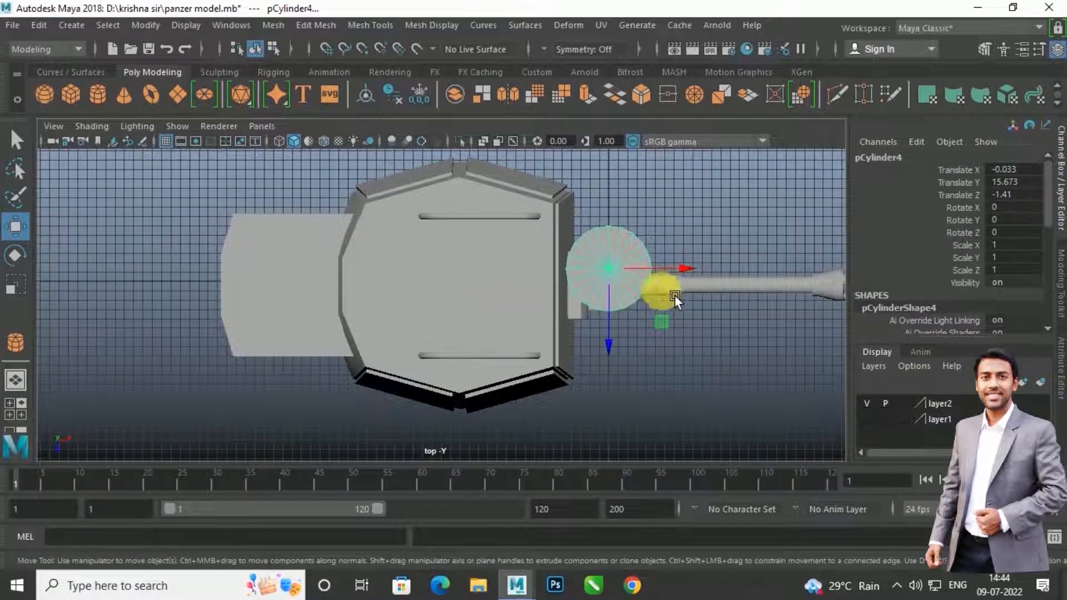
left_click_drag(699, 271, 491, 306)
left_click_drag(408, 344, 404, 364)
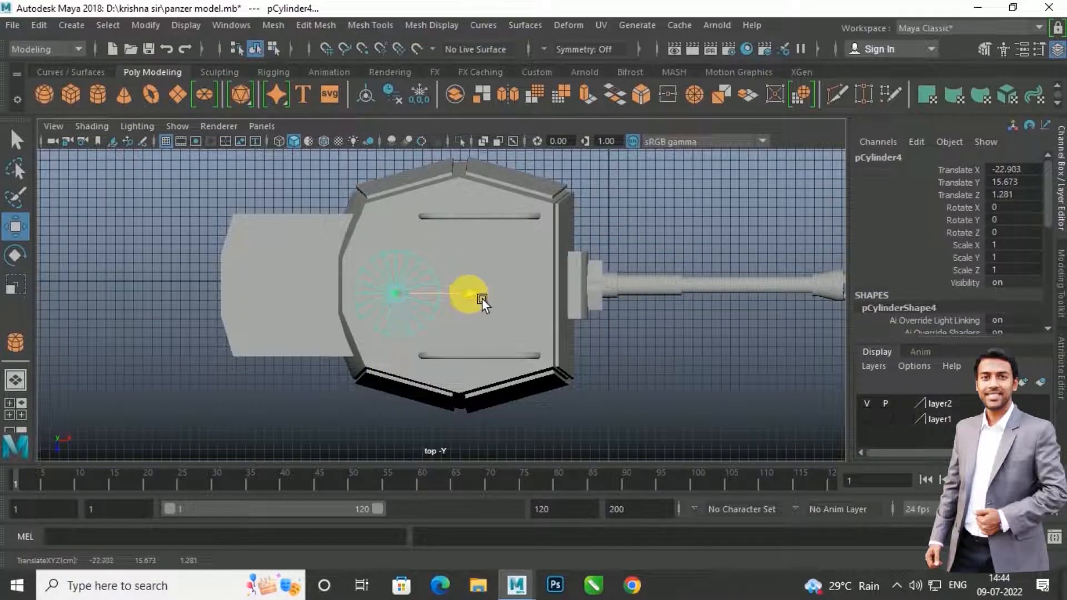
key("r")
left_click_drag(410, 297, 423, 295)
key("w")
Step: Adjust the cylinder in the front view to Translate X -21.546 and Translate Y 15.43 so it sits on the turret roof
key("space")
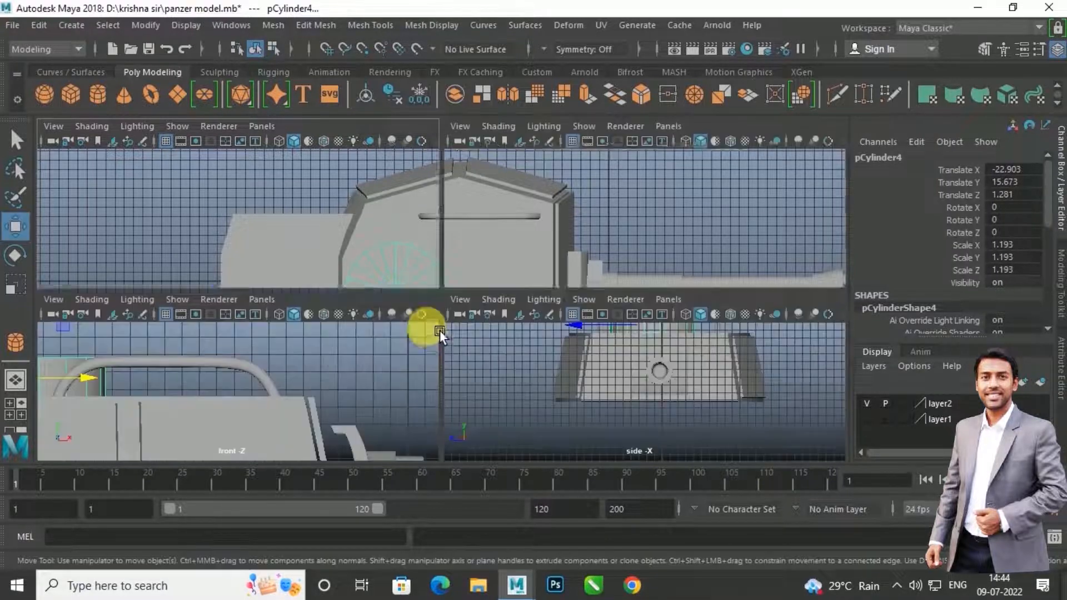
key("space")
right_click_drag(458, 351, 283, 340, "alt")
middle_click_drag(282, 340, 451, 361, "alt")
left_click_drag(492, 326, 513, 324)
left_click_drag(436, 259, 438, 257)
Step: Compare the cylinder's placement on the turret with the cupola's position and stepped shape in the reference image
key("space")
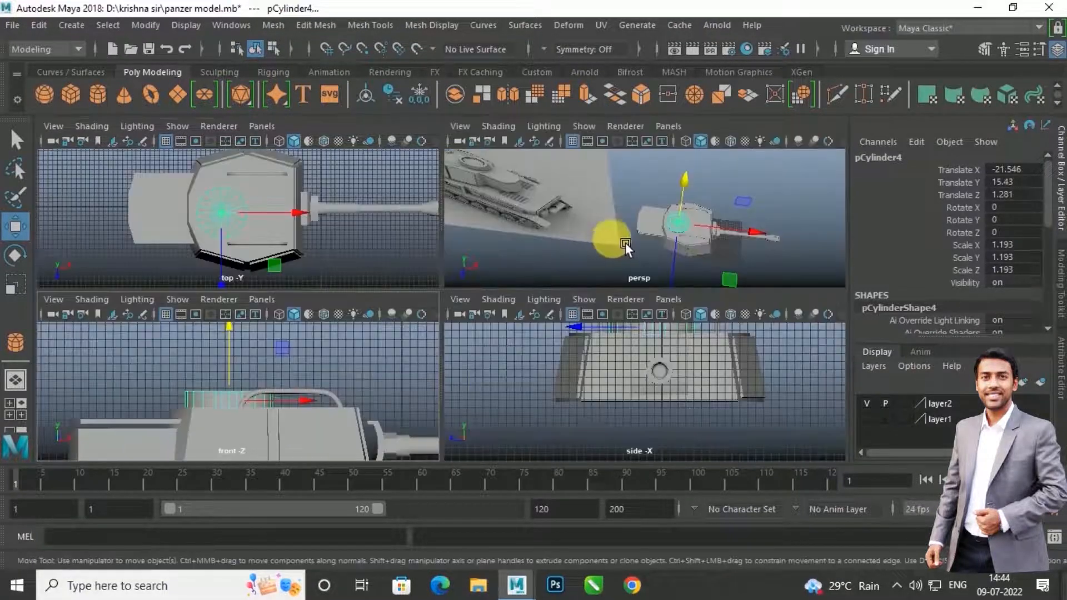
scroll(686, 247, "up", 8)
middle_click_drag(793, 244, 641, 202, "alt")
scroll(642, 202, "down", 4)
mouse_move(700, 230)
left_mouse_down("alt")
mouse_move(721, 255)
mouse_move(693, 229)
mouse_move(706, 201)
mouse_move(697, 212)
left_mouse_up("alt")
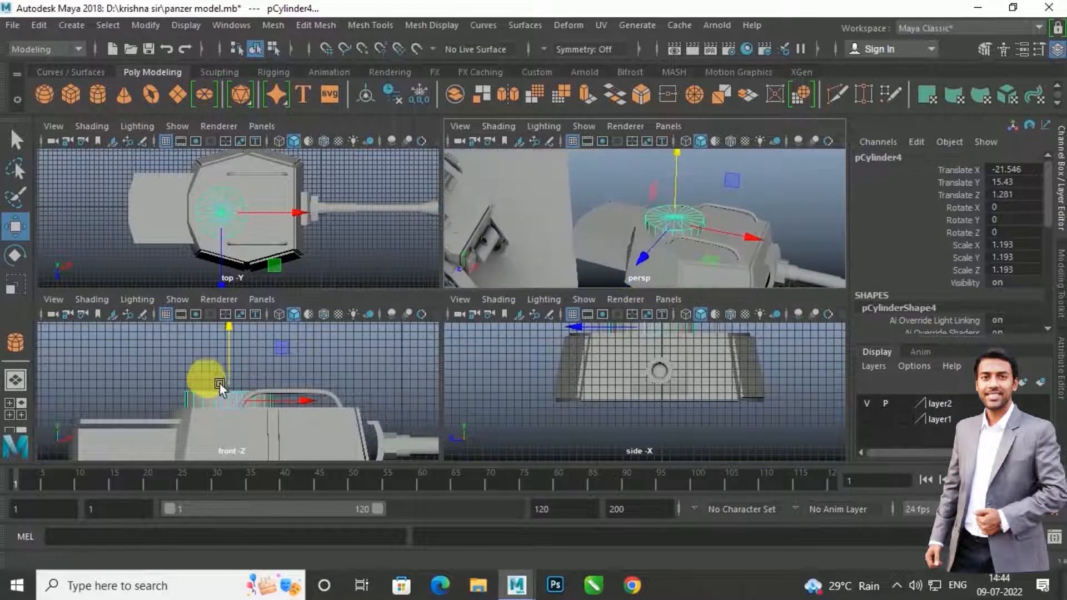
scroll(556, 251, "down", 6)
scroll(570, 240, "up", 6)
scroll(573, 236, "down", 6)
middle_click_drag(565, 239, 619, 271, "alt")
scroll(619, 270, "up", 5)
middle_click_drag(528, 217, 650, 241, "alt")
mouse_move(467, 239)
middle_mouse_down("alt")
mouse_move(533, 214)
mouse_move(723, 248)
middle_mouse_up("alt")
scroll(557, 208, "up", 3)
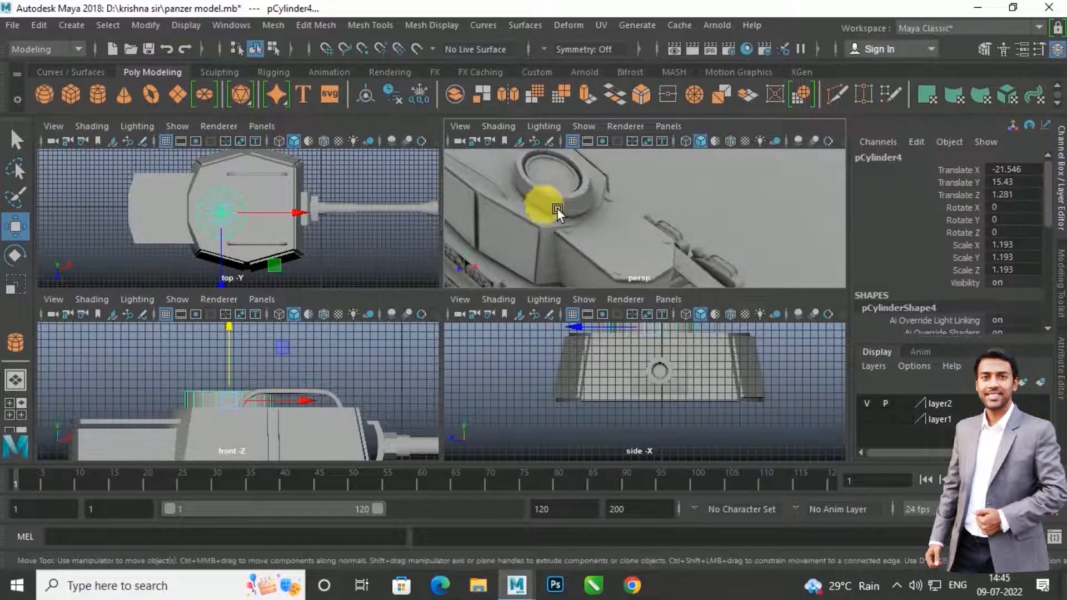
middle_click_drag(563, 174, 570, 212, "alt")
scroll(570, 210, "up", 3)
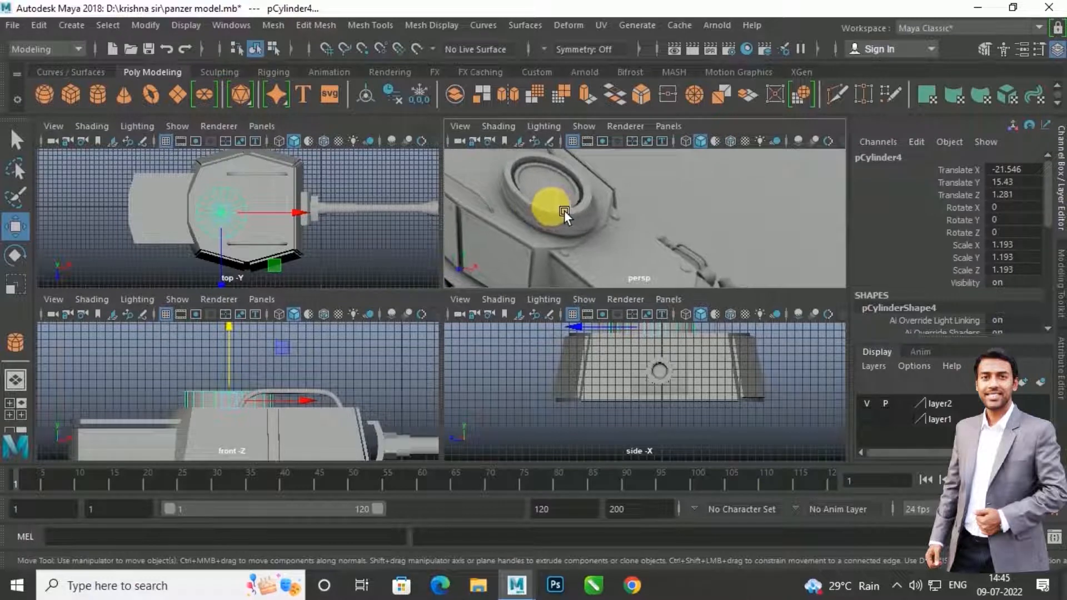
Step: Check the cupola against the reference image and raise the cylinder to Translate Y 15.868 above the turret roof
scroll(574, 208, "down", 6)
scroll(573, 208, "up", 6)
left_click_drag(625, 214, 592, 257, "alt")
middle_click_drag(627, 232, 646, 258, "alt")
left_click_drag(582, 214, 596, 221, "alt")
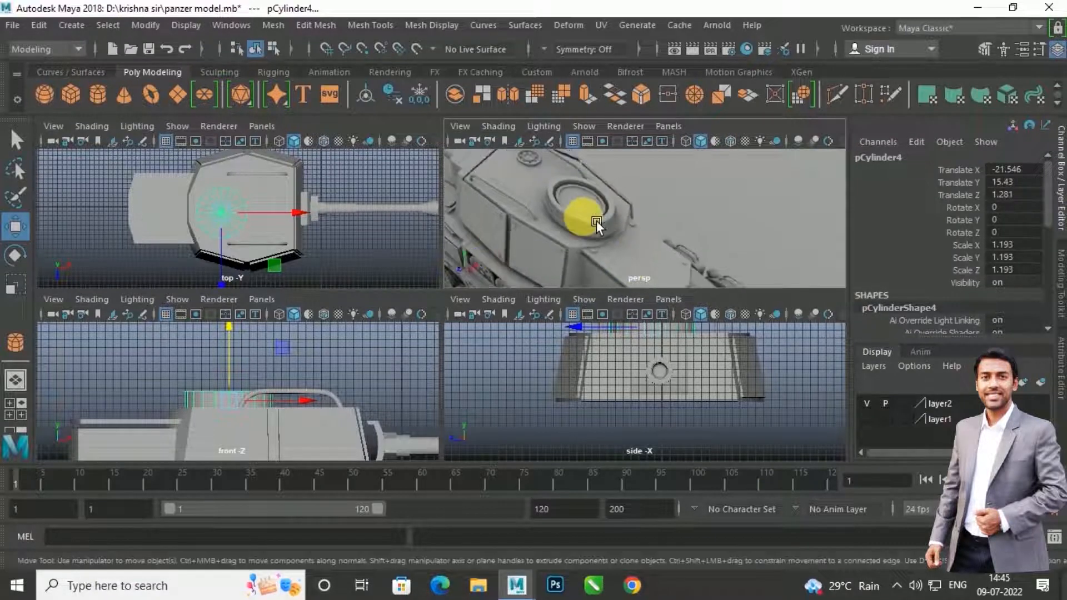
scroll(280, 403, "up", 5)
mouse_move(279, 403)
middle_mouse_down("alt")
mouse_move(334, 349)
mouse_move(316, 401)
mouse_move(281, 323)
middle_mouse_up("alt")
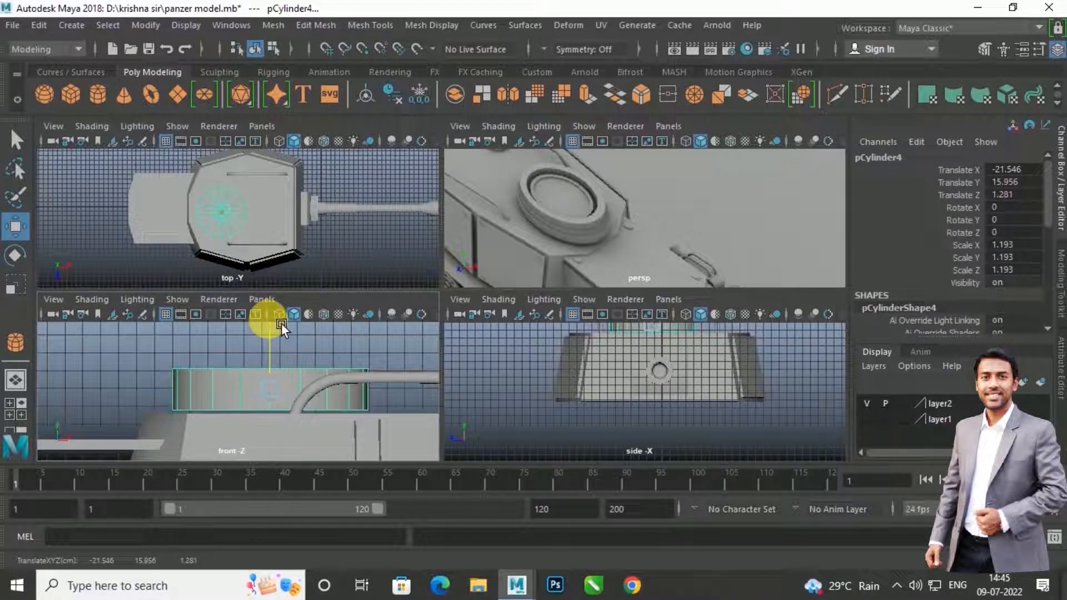
middle_click_drag(281, 322, 280, 324)
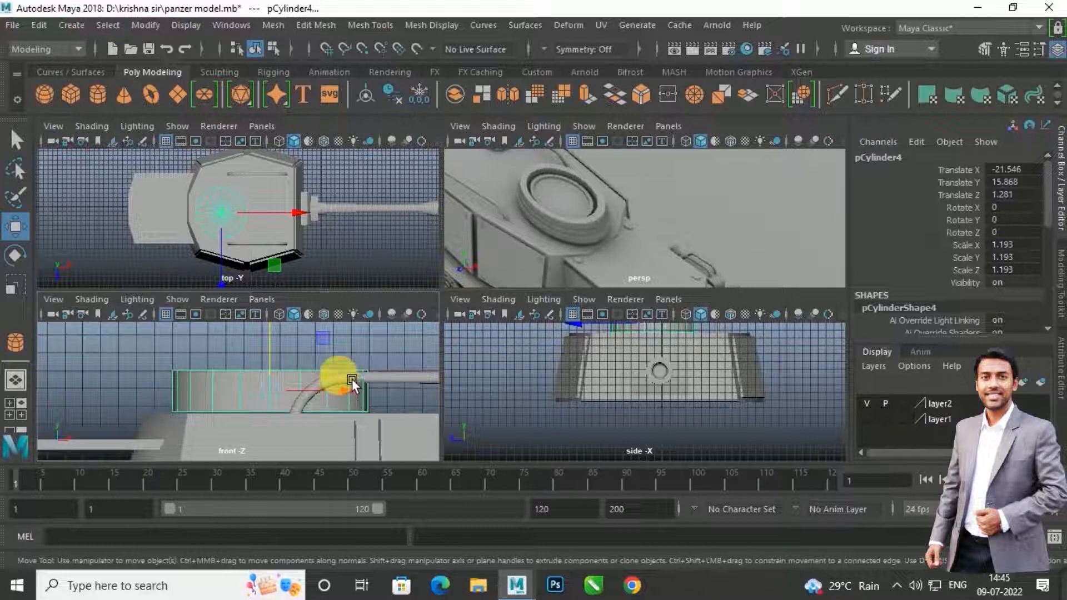
Step: Delete the cylinder's top and bottom cap faces, keeping only the ring of side faces
right_click(303, 375)
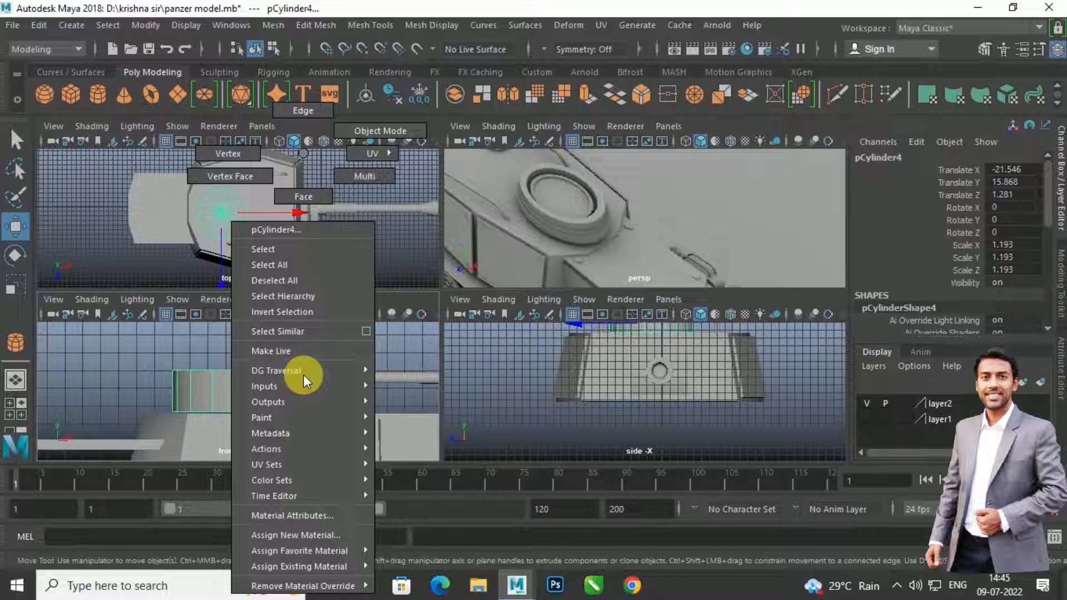
left_click(295, 197)
left_click_drag(147, 337, 395, 382)
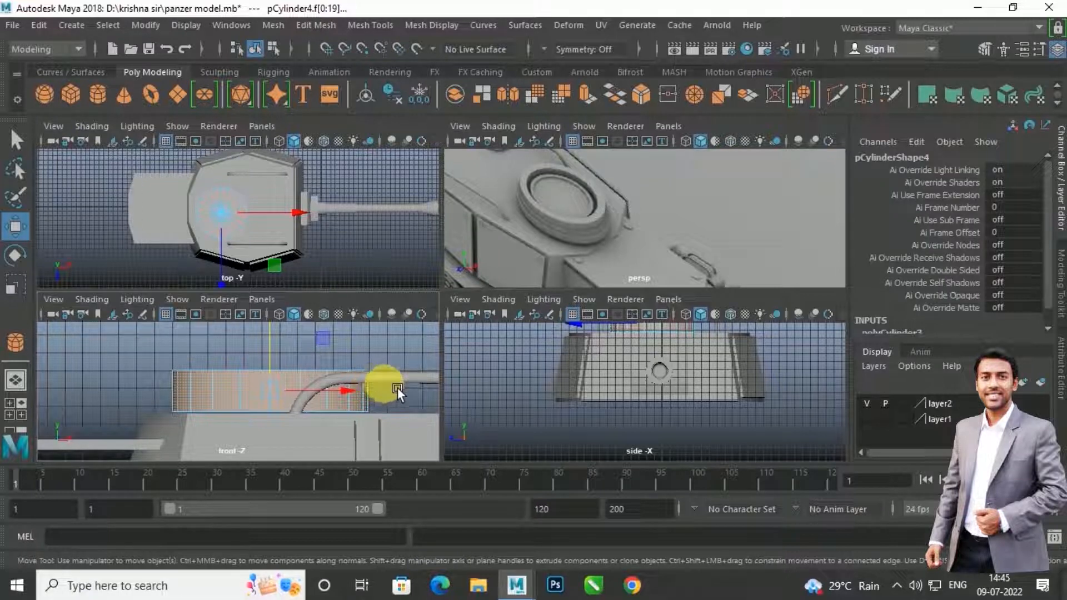
left_click_drag(157, 357, 417, 446)
left_click_drag(212, 392, 407, 395, "ctrl")
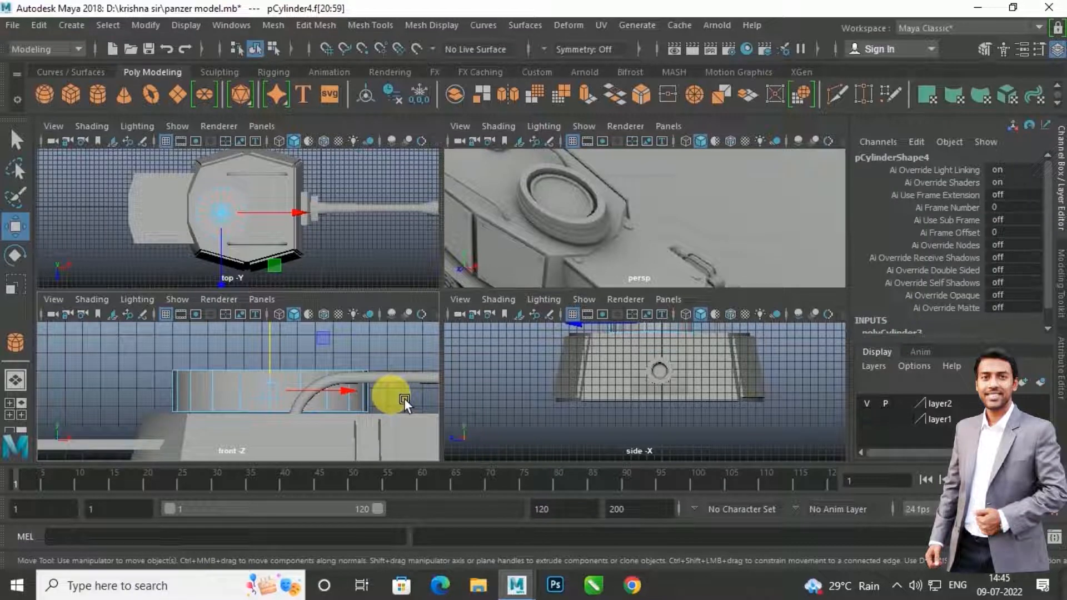
left_click(404, 399)
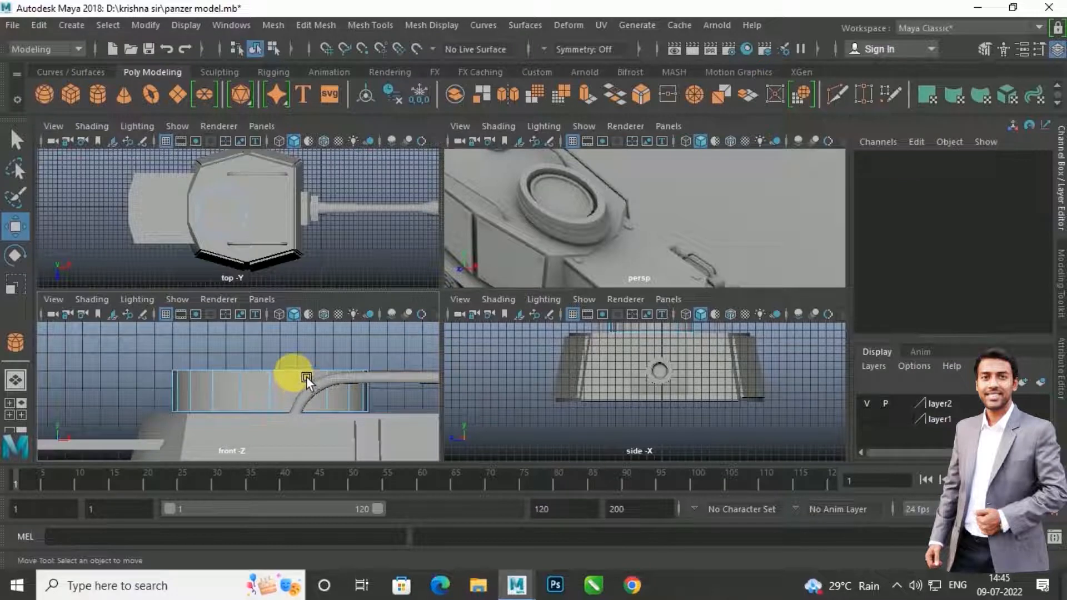
Step: Show the front view in wireframe while keeping the top view shaded
left_click(284, 142)
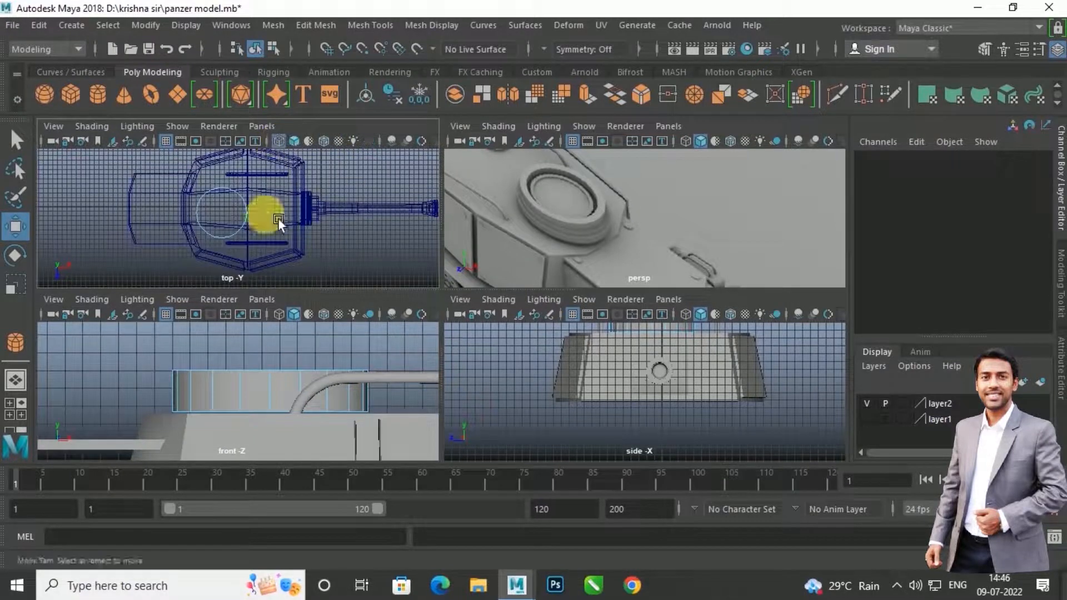
left_click(274, 378)
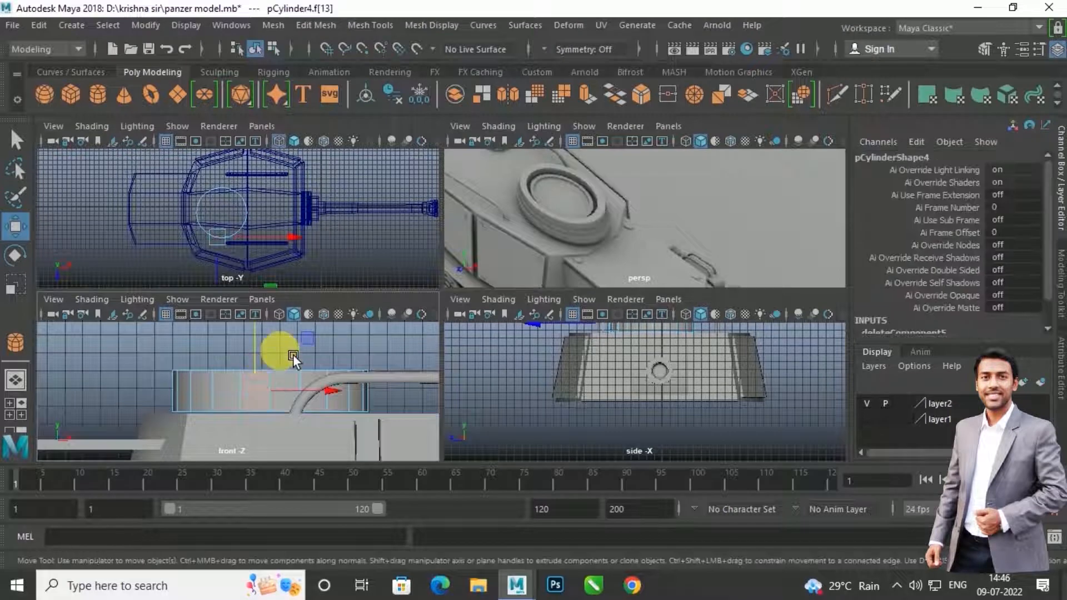
left_click(290, 146)
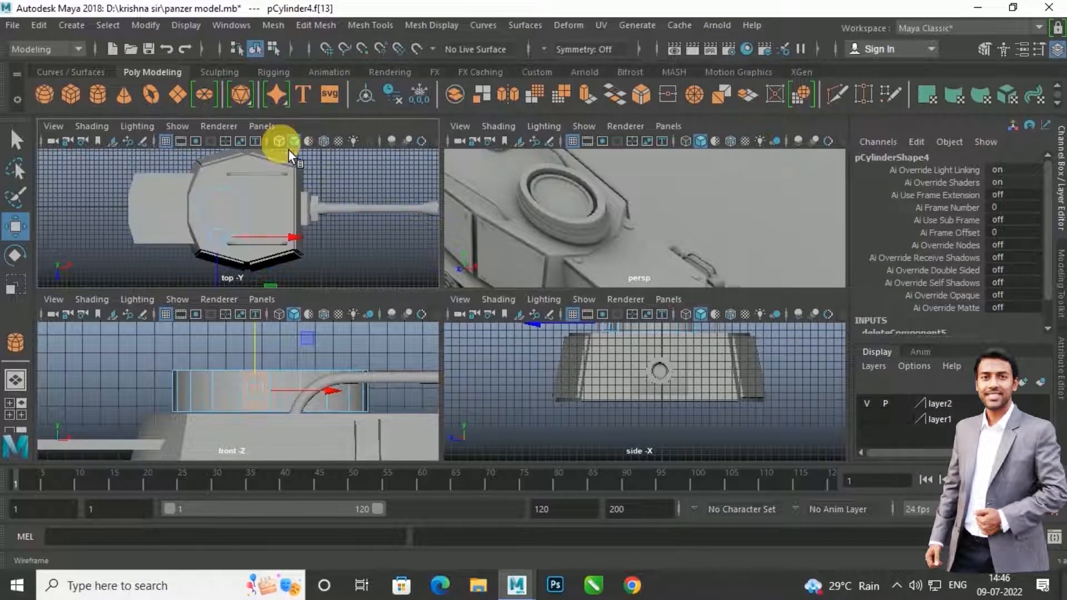
left_click(279, 313)
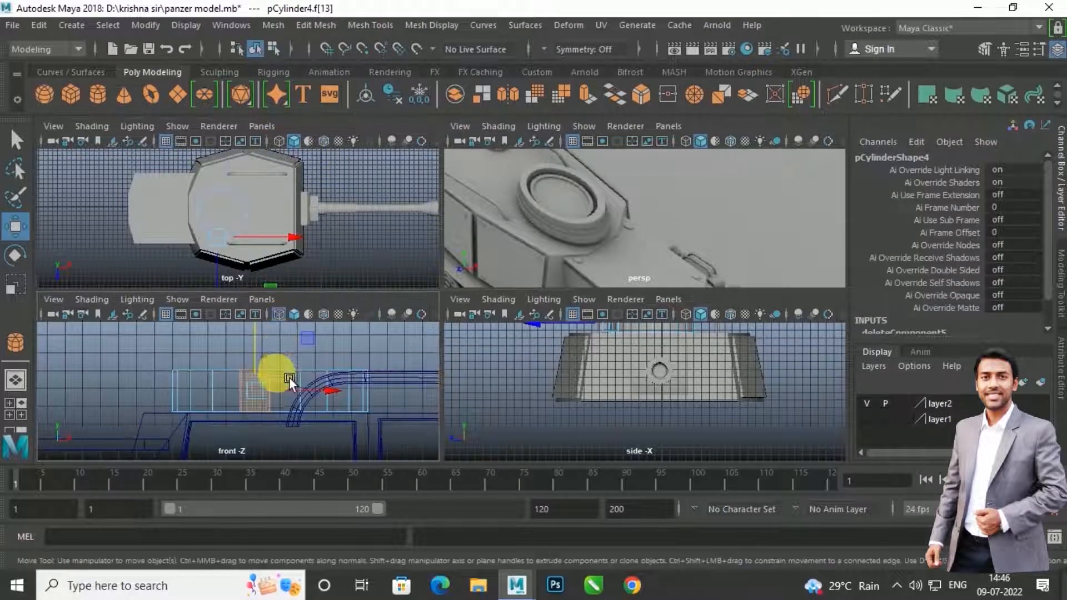
Step: Lower the cylinder's whole top edge loop to about Y 15.6 to make a thin base ring
right_click_drag(308, 370, 306, 286)
double_click(307, 366)
scroll(319, 382, "down", 2)
middle_click_drag(319, 383, 303, 399, "alt")
scroll(267, 353, "down", 3)
middle_click_drag(291, 361, 270, 378, "alt")
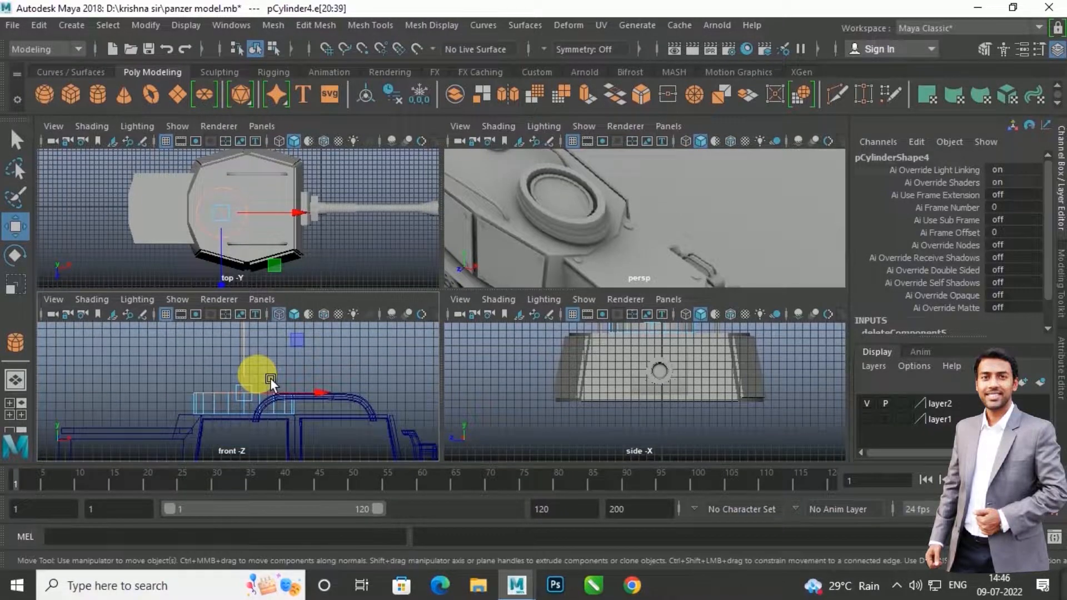
scroll(270, 377, "up", 4)
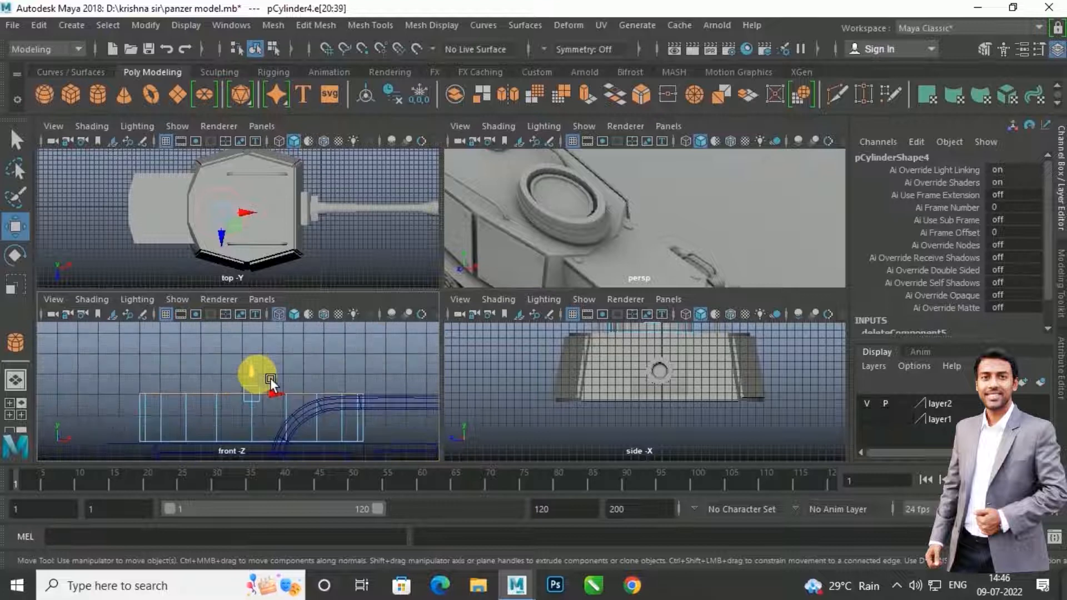
middle_click_drag(283, 397, 256, 351, "alt")
left_click_drag(256, 352, 259, 364)
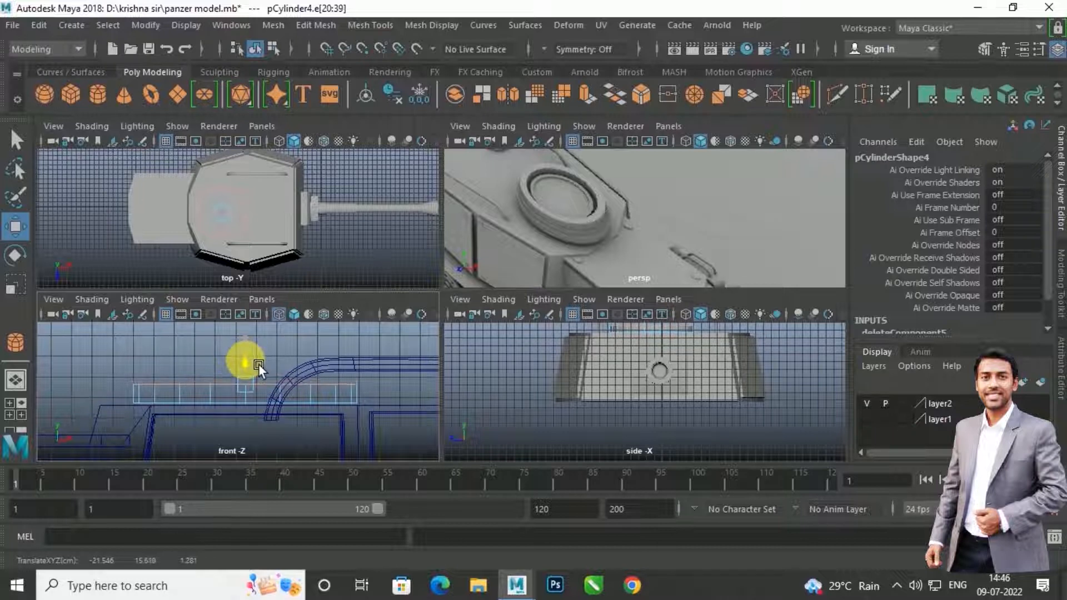
middle_click_drag(317, 398, 310, 416, "alt")
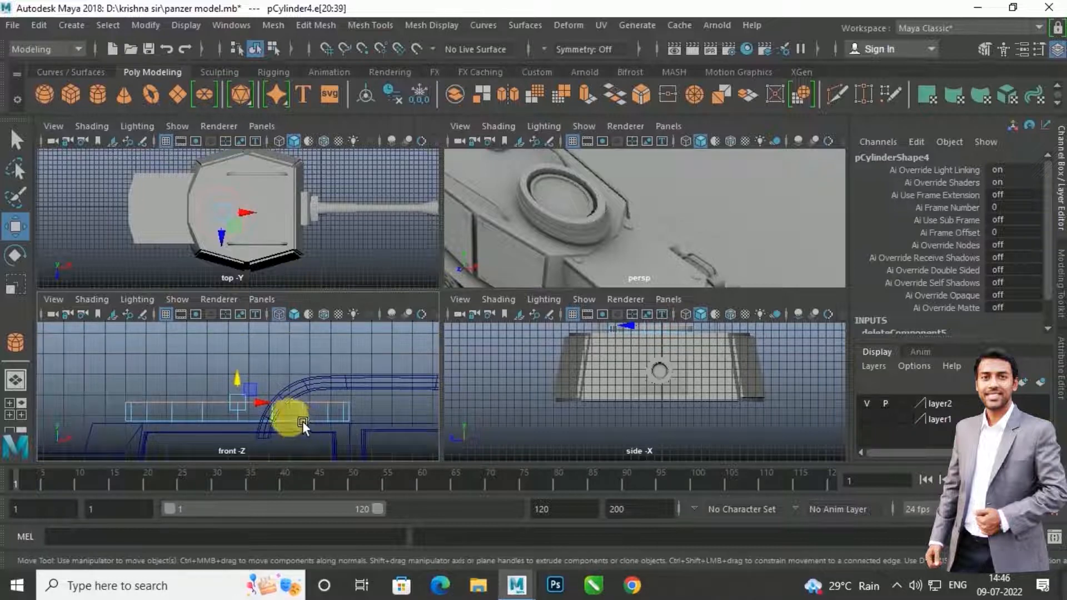
Step: Extrude the top edge loop inward at about 0.896 scale as a flat ledge, and extrude it up to about Y 16.34
key("e")
key("r")
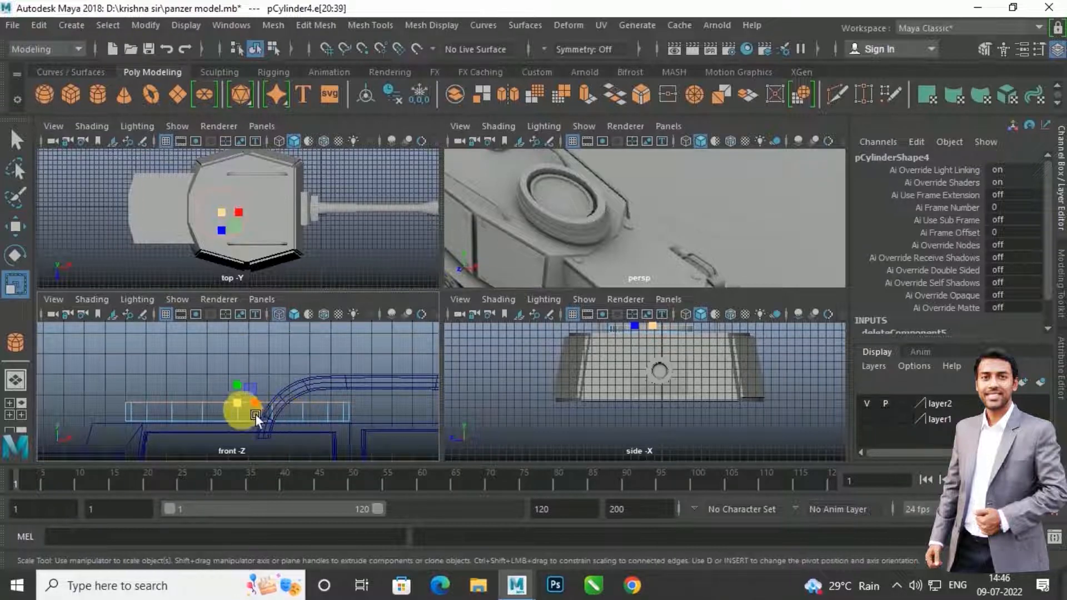
key("plus")
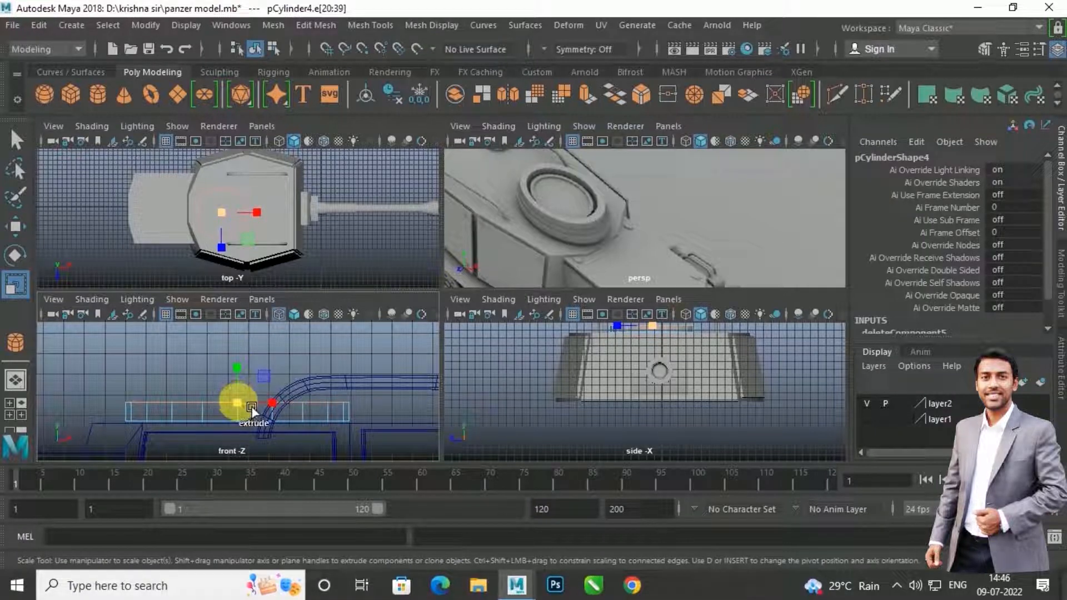
key("w")
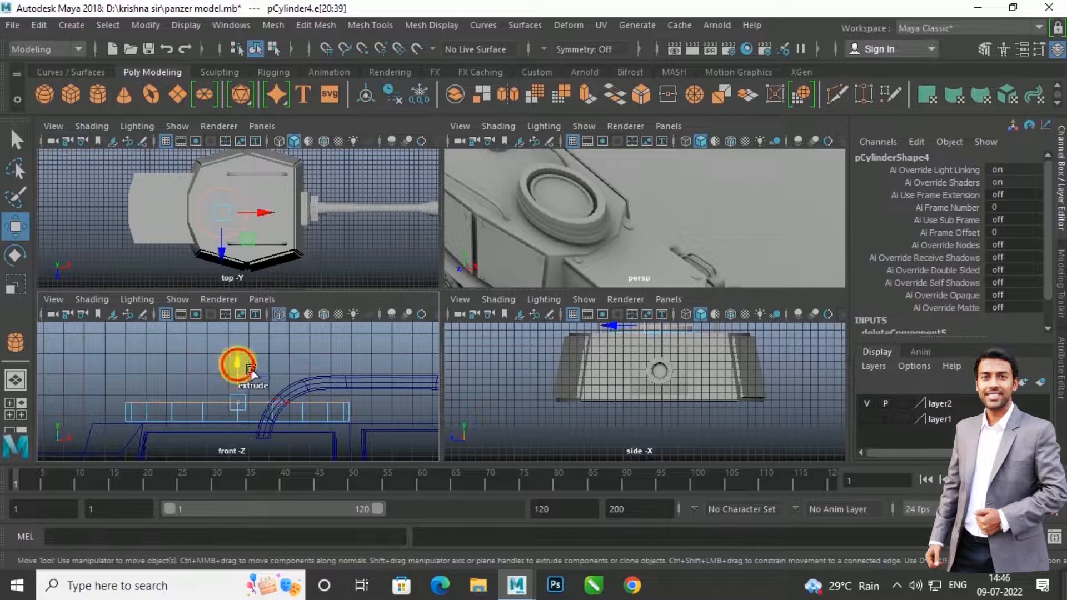
left_click_drag(251, 369, 251, 363, "shift")
key("r")
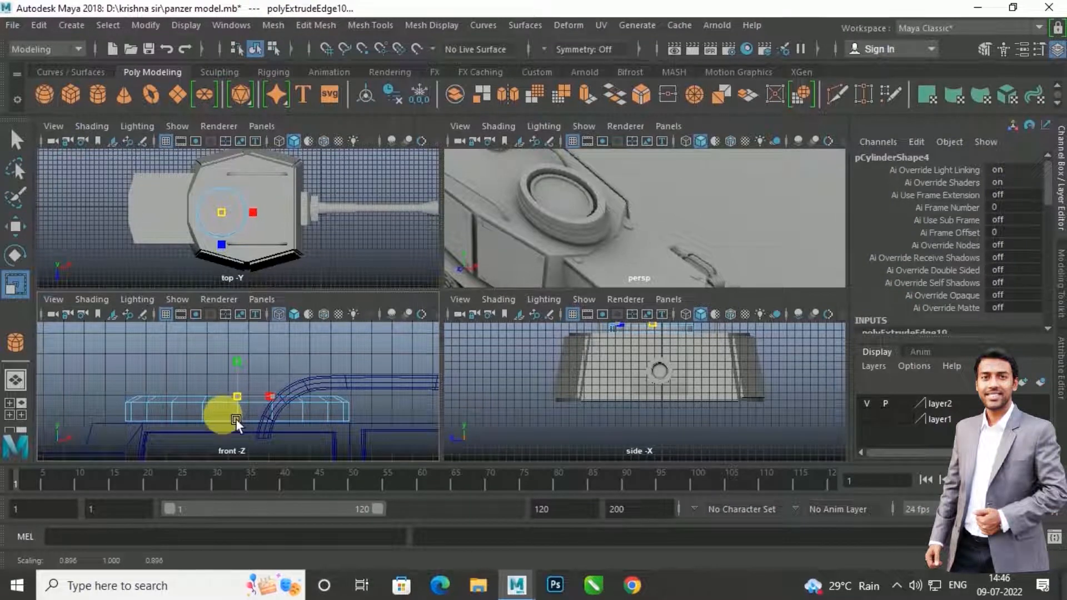
key("w")
left_click_drag(238, 388, 251, 362)
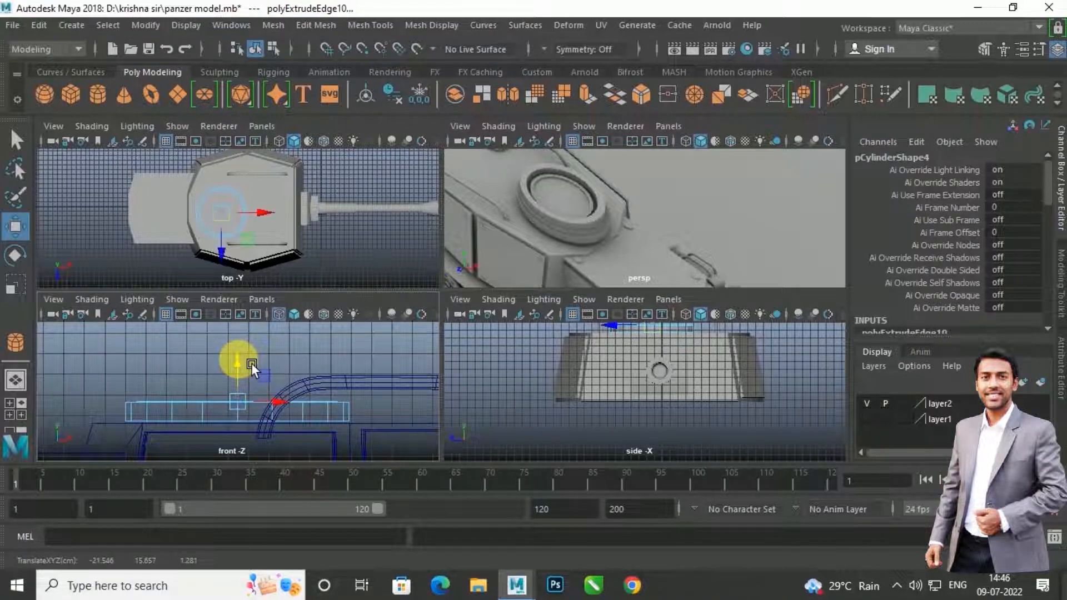
left_click_drag(254, 368, 251, 354, "shift")
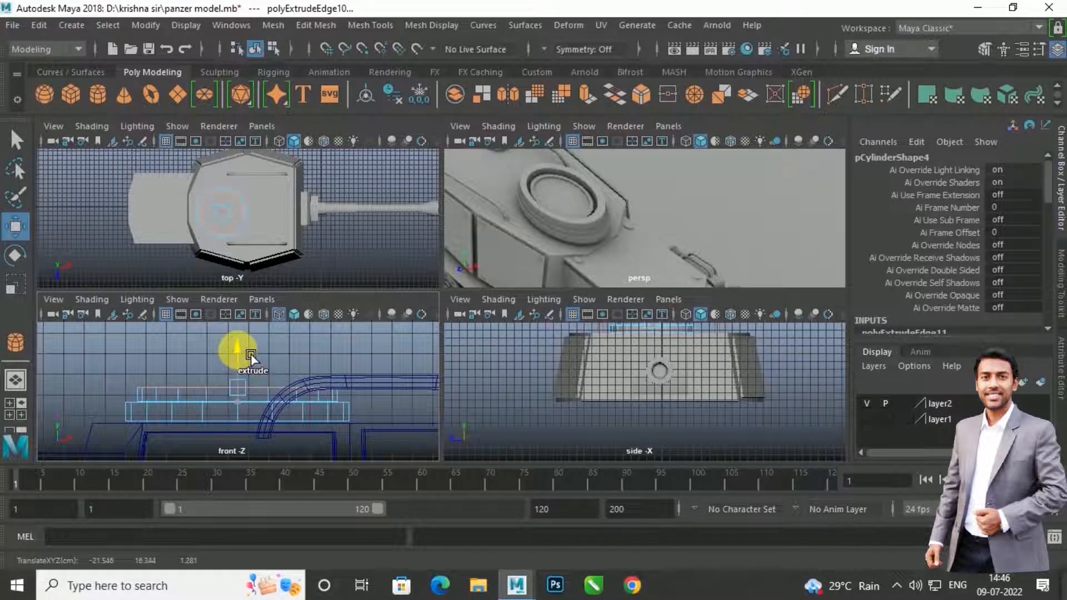
left_click_drag(251, 354, 251, 353, "shift")
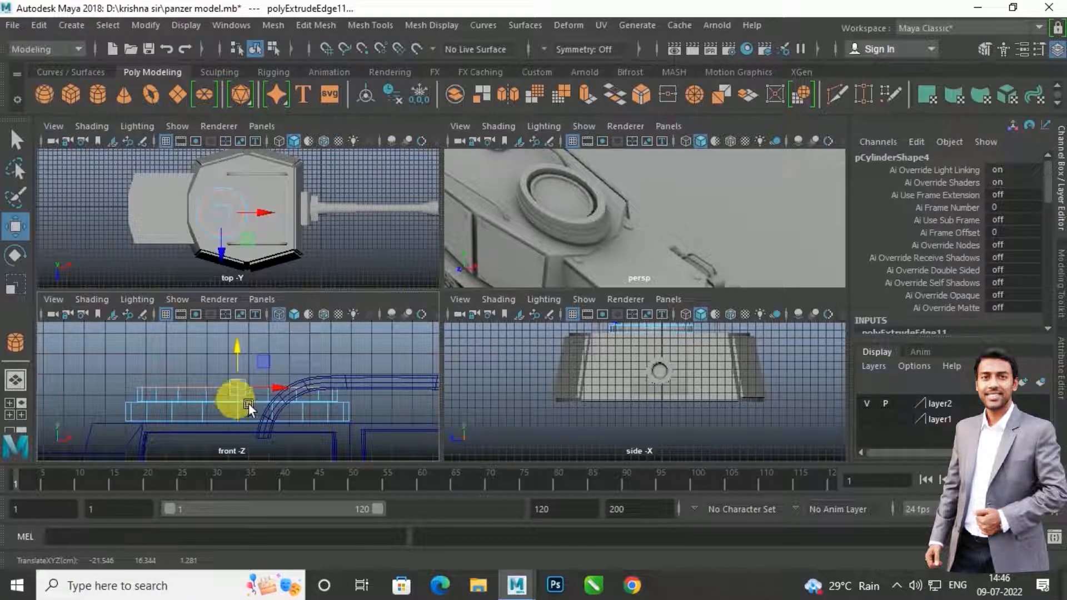
Step: Extrude the second tier's top edge loop inward as another flat ledge, and extrude it up to about Y 17.28
key("r")
left_click_drag(253, 398, 243, 400, "shift")
key("w")
mouse_move(248, 357)
left_mouse_down()
mouse_move(242, 394)
mouse_move(249, 353)
left_mouse_up()
key("r")
key("w")
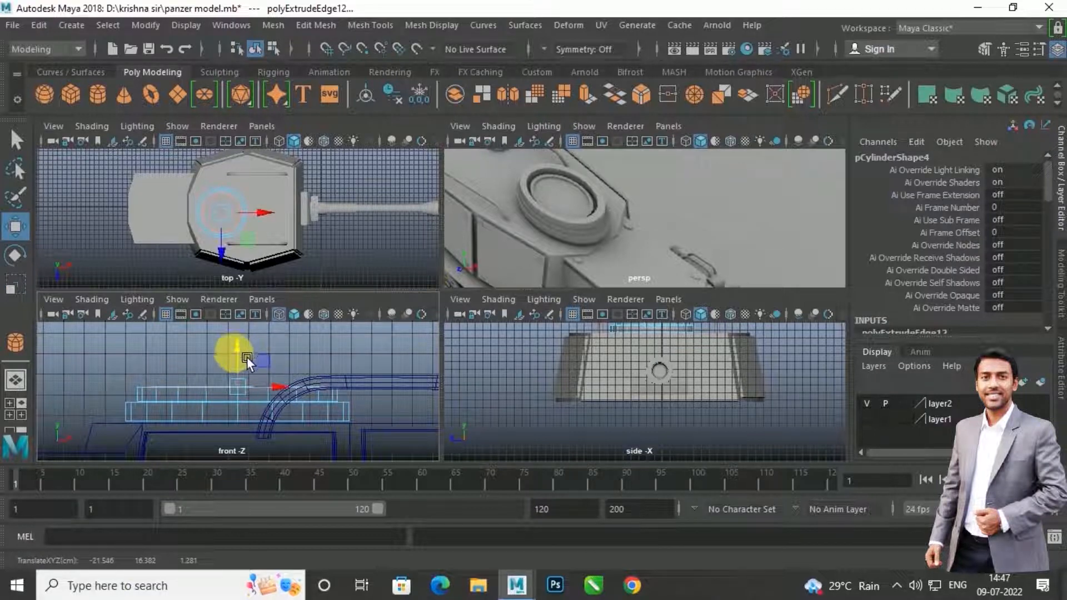
key("r")
left_click_drag(252, 391, 244, 399)
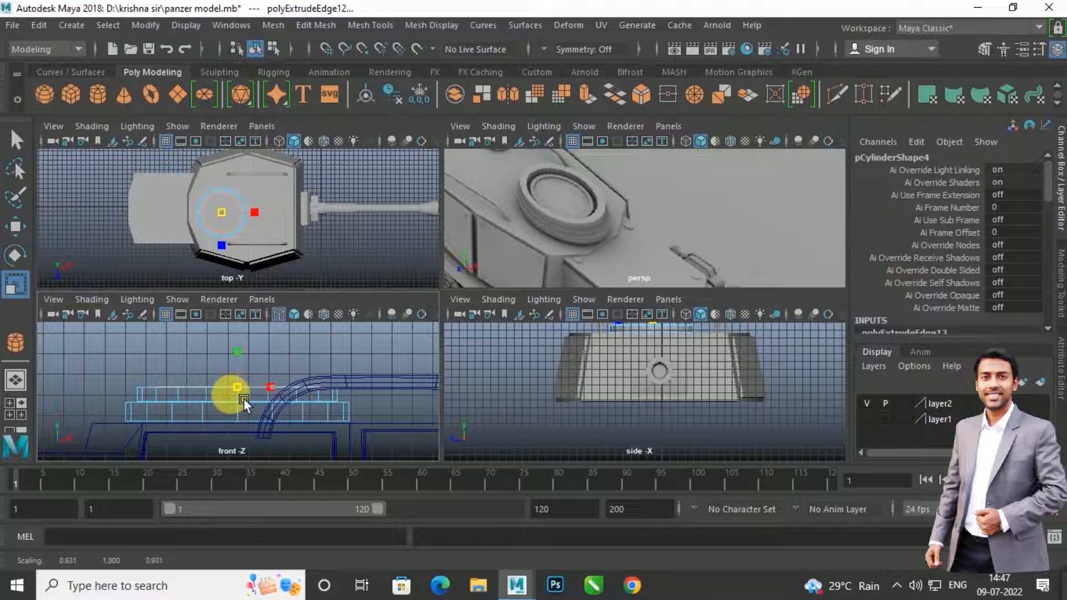
key("w")
left_click_drag(254, 363, 253, 340)
key("ctrl+e")
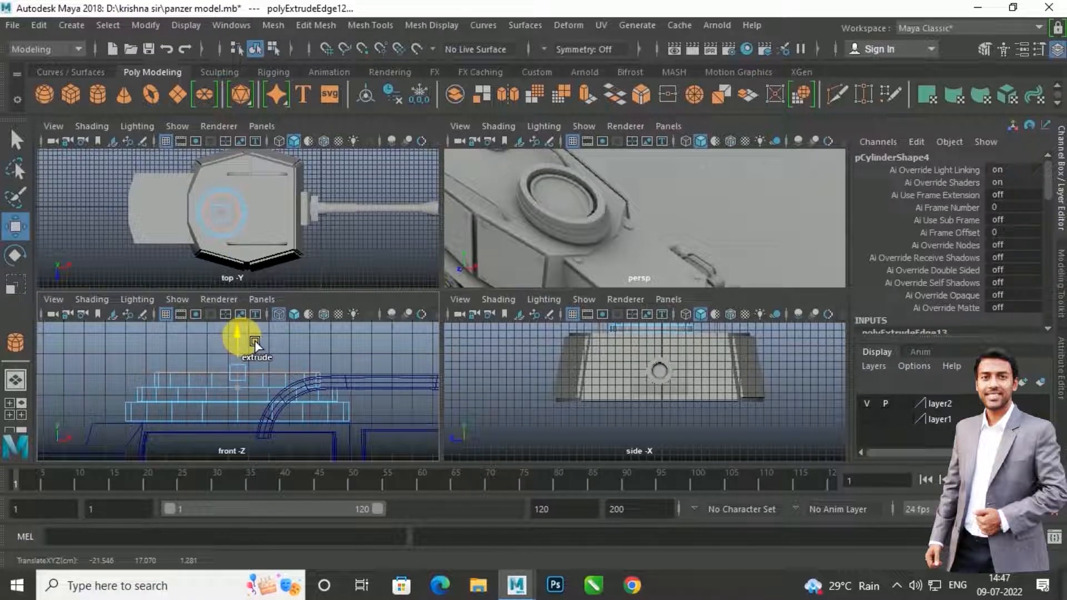
left_click_drag(255, 340, 254, 337)
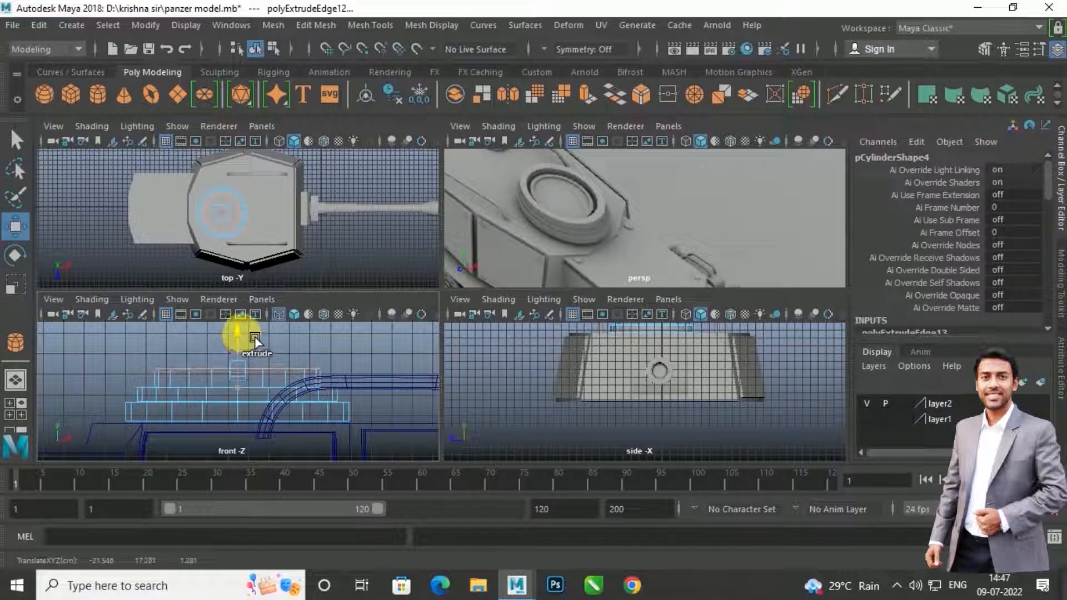
key("w")
Step: Extrude the third tier's top edge loop inward and level it with the outer edge to form a flat rim
scroll(667, 404, "up", 5)
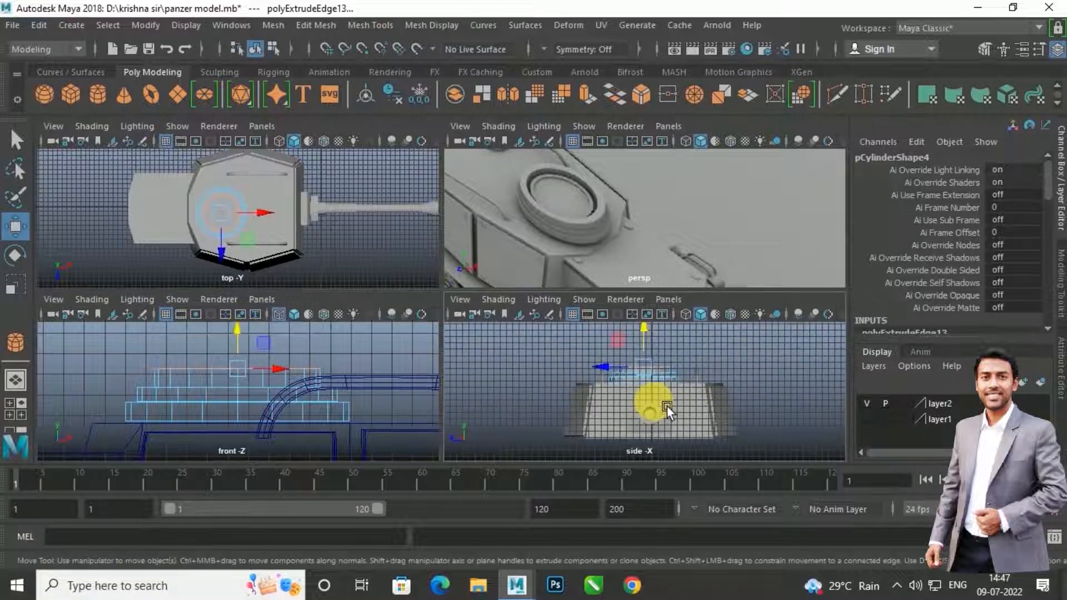
scroll(258, 376, "up", 3)
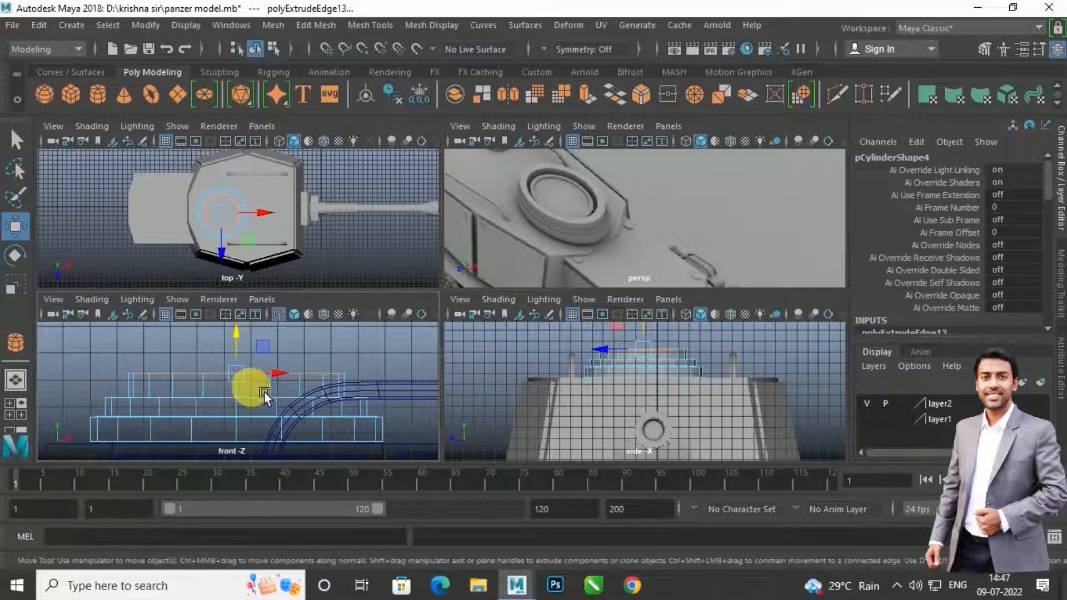
scroll(264, 391, "up", 3)
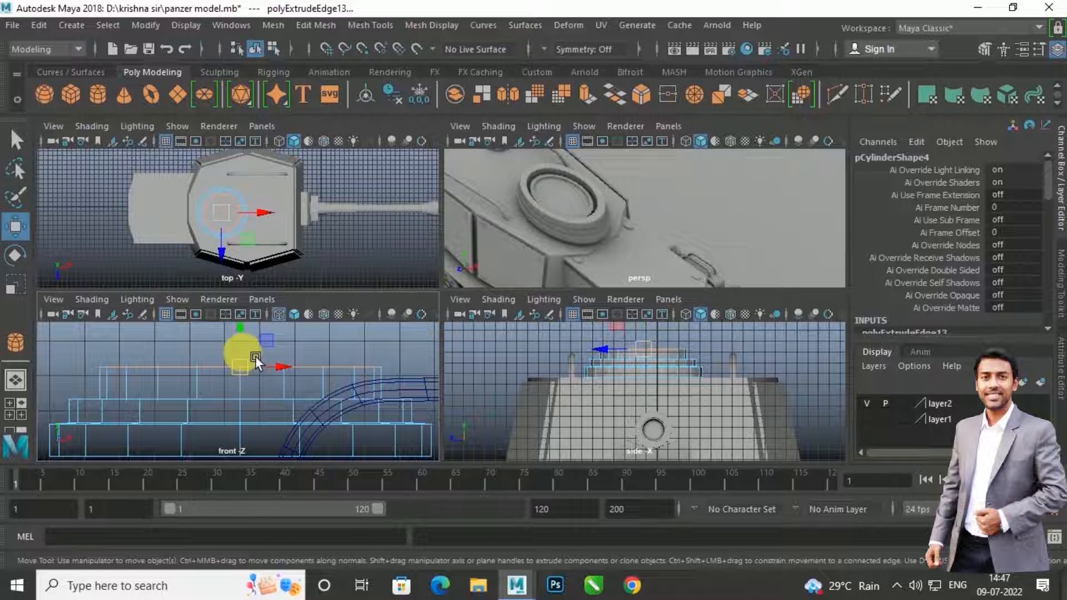
left_click_drag(244, 340, 213, 389, "shift")
key("r")
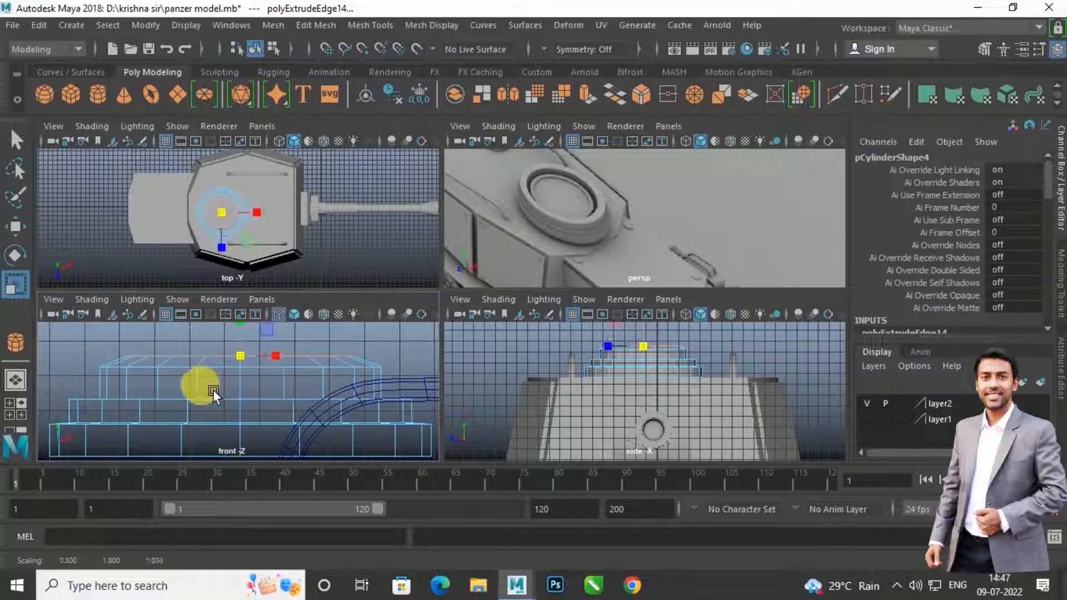
key("w")
middle_click_drag(263, 357, 266, 394, "alt")
left_click_drag(254, 354, 255, 365)
Step: Examine the stepped cupola up close in the perspective view alongside the tank reference image
key("space")
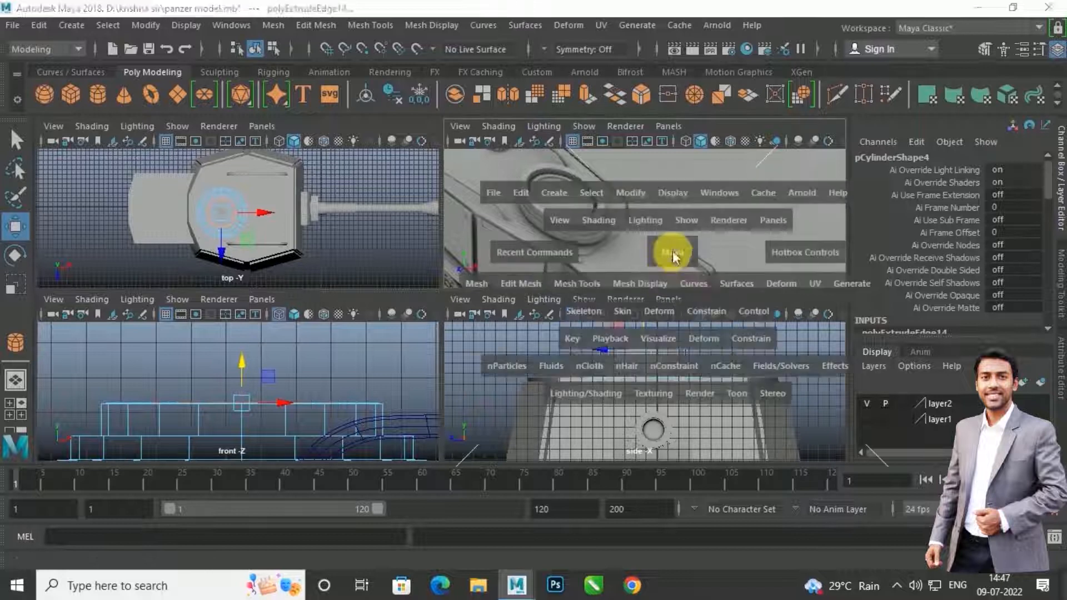
scroll(501, 326, "down", 3)
scroll(484, 350, "down", 5)
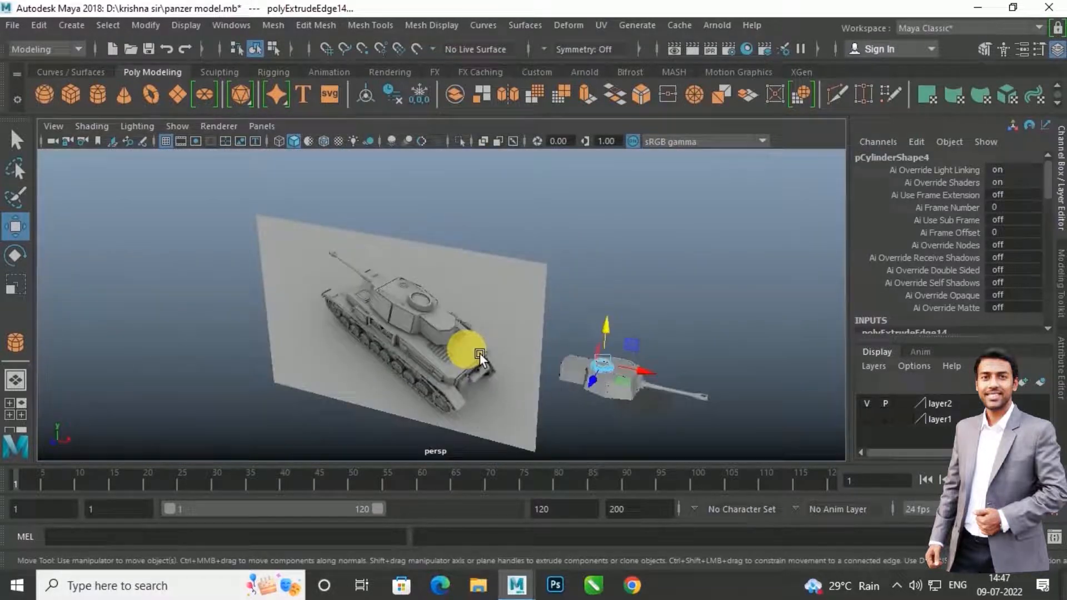
key("f")
scroll(590, 359, "down", 2)
left_click_drag(598, 361, 519, 355, "alt")
scroll(451, 351, "down", 5)
scroll(476, 358, "up", 5)
scroll(518, 356, "up", 4)
middle_click_drag(518, 356, 511, 345, "alt")
mouse_move(511, 344)
left_mouse_down("alt")
mouse_move(500, 338)
mouse_move(502, 357)
mouse_move(497, 331)
left_mouse_up("alt")
Step: Extrude the rim's inner edge loop downward to form the cupola's inner wall
left_click_drag(452, 262, 447, 257)
key("r")
left_click_drag(454, 302, 456, 294)
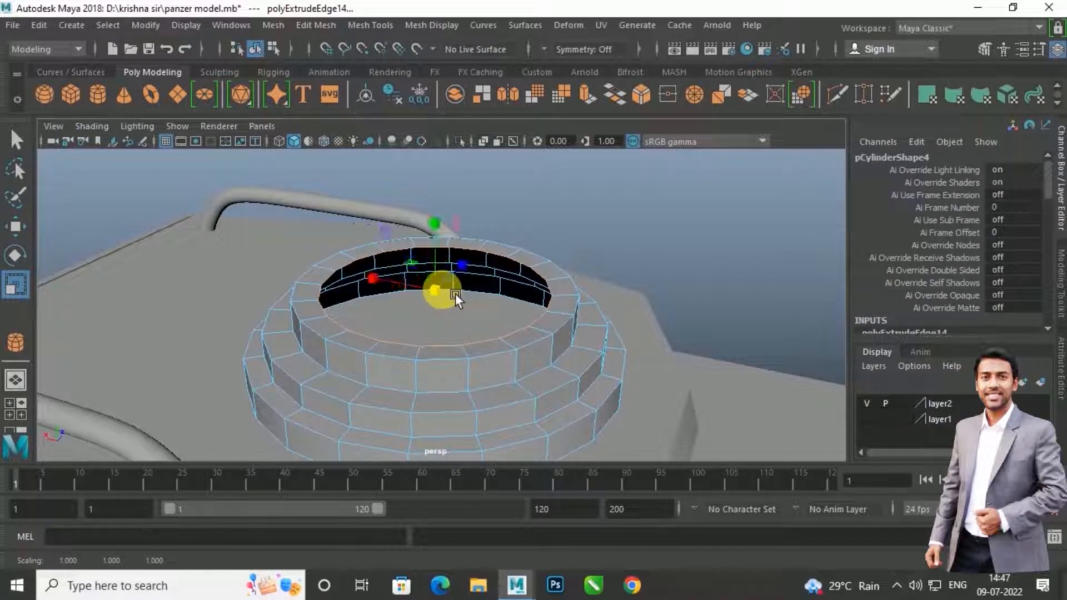
key("w")
left_click_drag(446, 227, 455, 308, "shift")
scroll(504, 339, "down", 3)
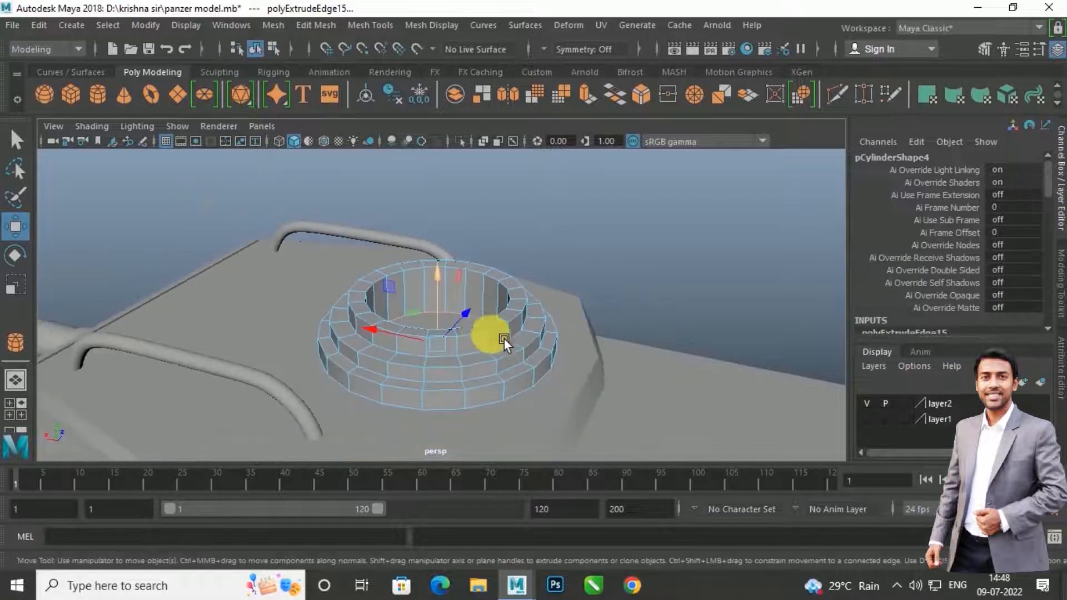
Step: Return to object mode and select the whole cupola to check its stepped shape
mouse_move(504, 340)
left_mouse_down("alt")
mouse_move(505, 302)
mouse_move(446, 355)
mouse_move(484, 330)
mouse_move(487, 341)
left_mouse_up("alt")
right_click_drag(528, 335, 586, 159)
left_click(672, 236)
left_click(542, 325)
mouse_move(541, 325)
left_mouse_down("alt")
mouse_move(530, 355)
mouse_move(512, 358)
mouse_move(549, 294)
mouse_move(486, 332)
mouse_move(472, 374)
mouse_move(482, 351)
left_mouse_up("alt")
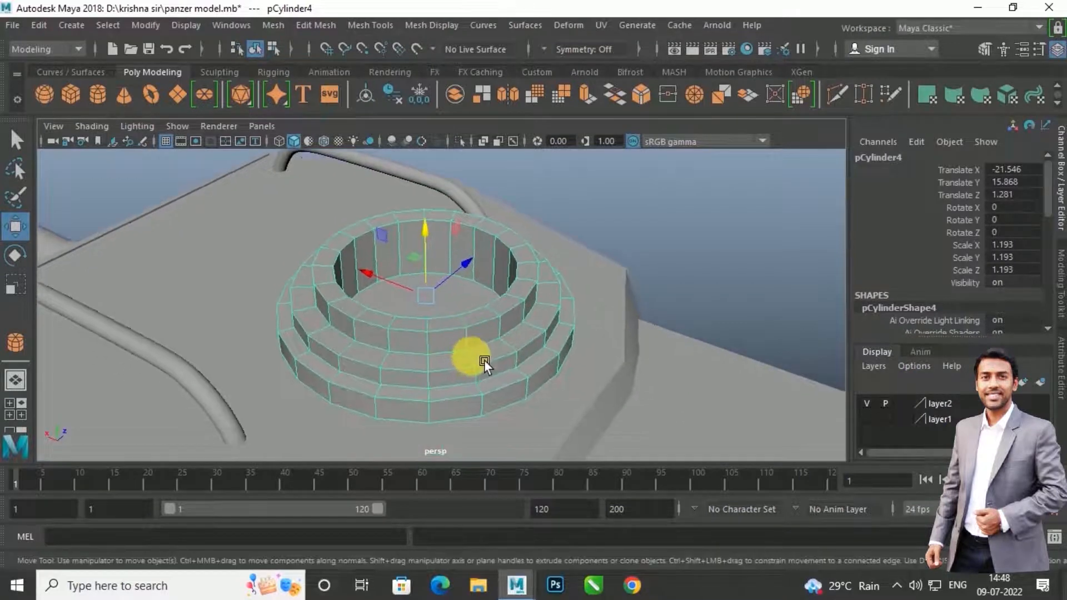
Step: Preview the cupola smoothed and examine its shape up close and against the whole turret
key("3")
left_click(664, 270)
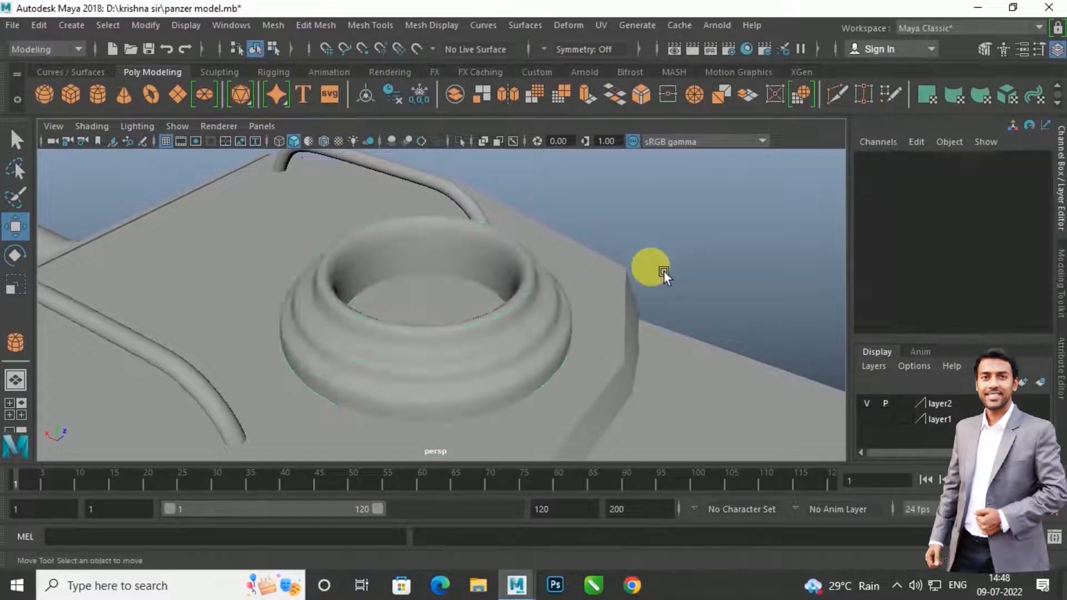
scroll(554, 334, "down", 6)
left_click_drag(554, 335, 447, 334, "alt")
scroll(446, 333, "up", 10)
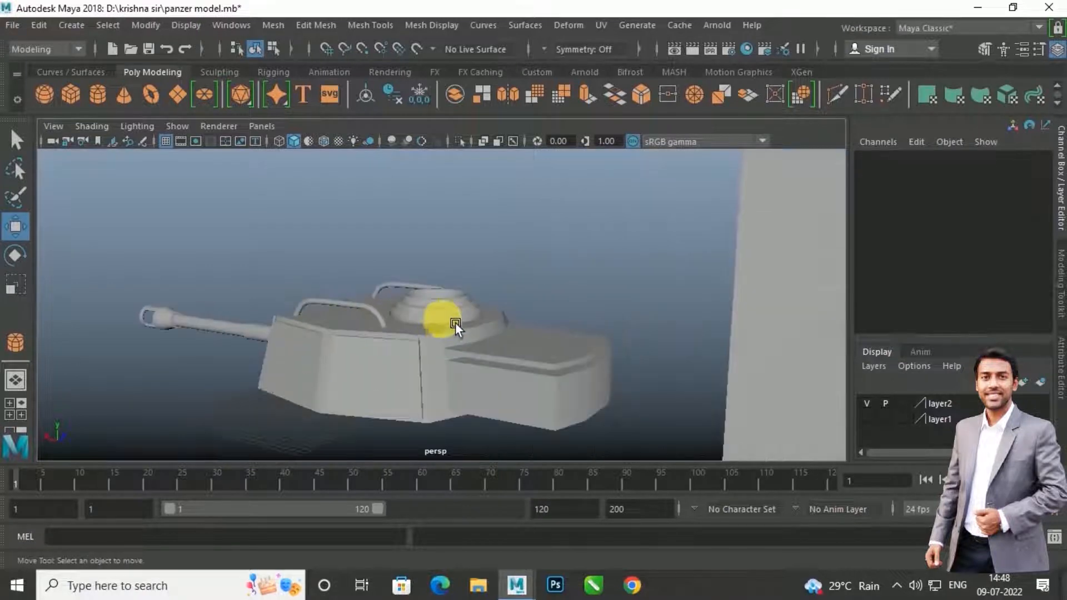
left_click(456, 322)
scroll(459, 323, "up", 3)
scroll(460, 339, "up", 5)
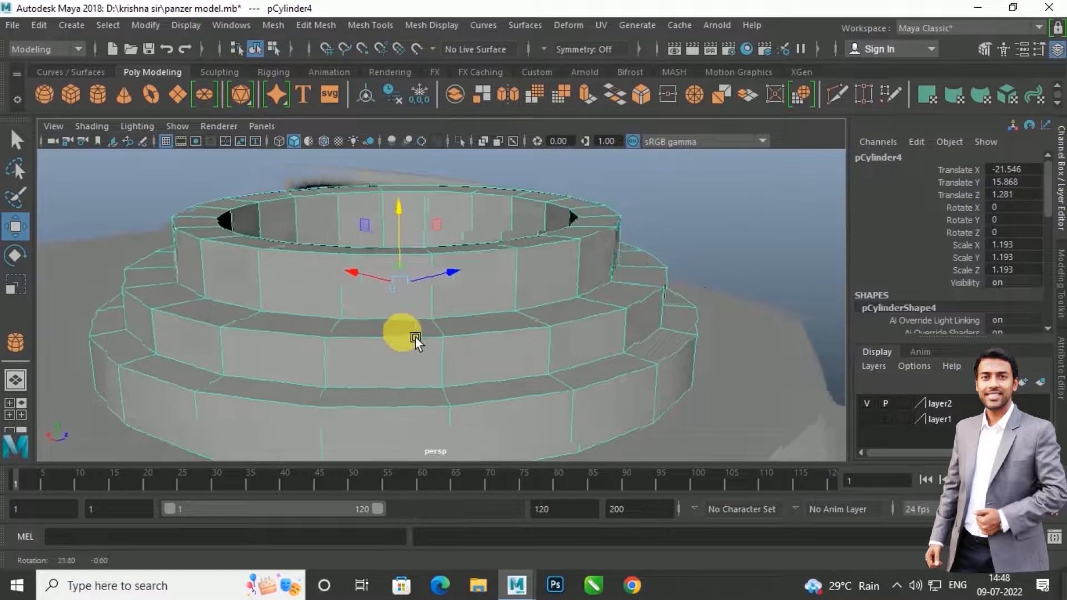
Step: Select the upper and lower outer edge loops of the cupola's third tier and scale them outward to narrow its step
scroll(394, 337, "down", 4)
right_click_drag(377, 333, 360, 100)
left_click(373, 317)
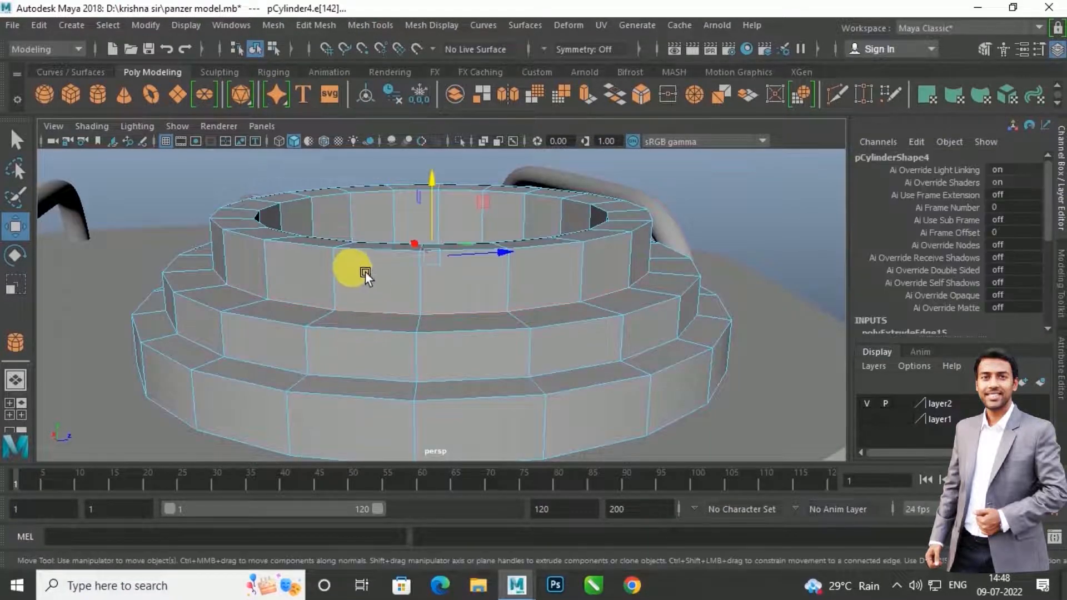
double_click(369, 251)
key("r")
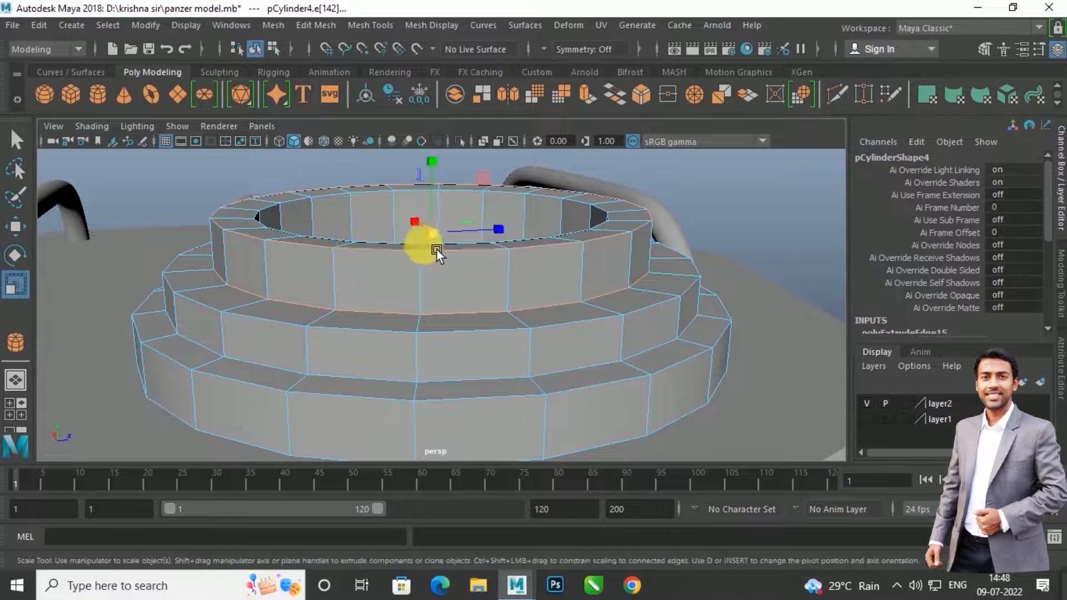
left_click_drag(432, 233, 384, 357)
Step: Select the second tier's upper and lower outer edge loops and scale them slightly outward
double_click(384, 356)
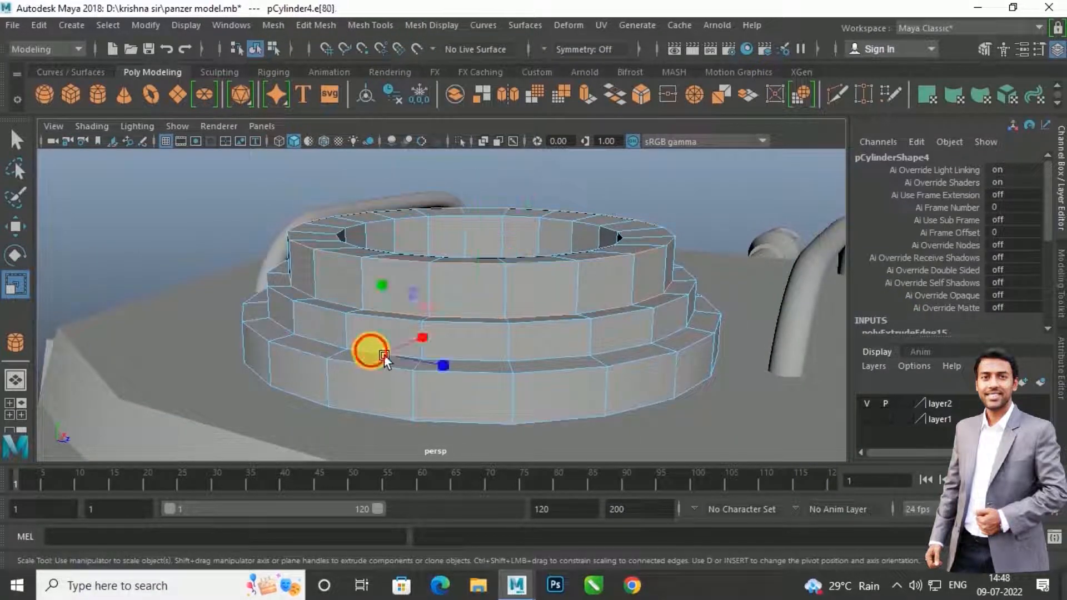
double_click(413, 328)
double_click(477, 290)
left_click_drag(478, 289, 470, 338)
left_click_drag(470, 337, 404, 361, "alt")
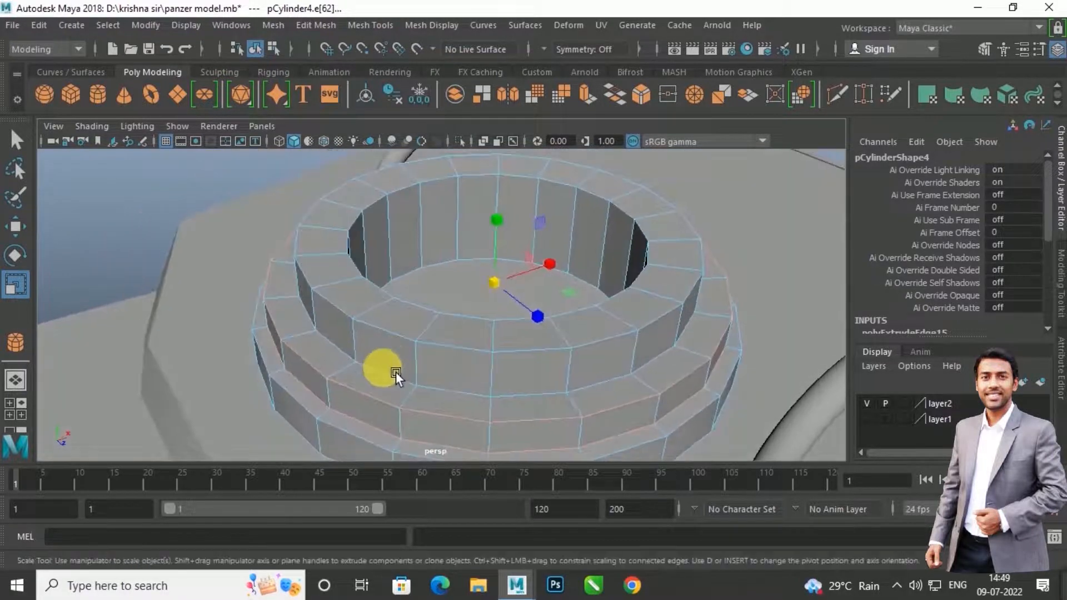
Step: Scale the third tier's outer edge loops slightly further outward and adjust their height along the vertical axis
double_click(396, 372)
double_click(449, 345, "shift")
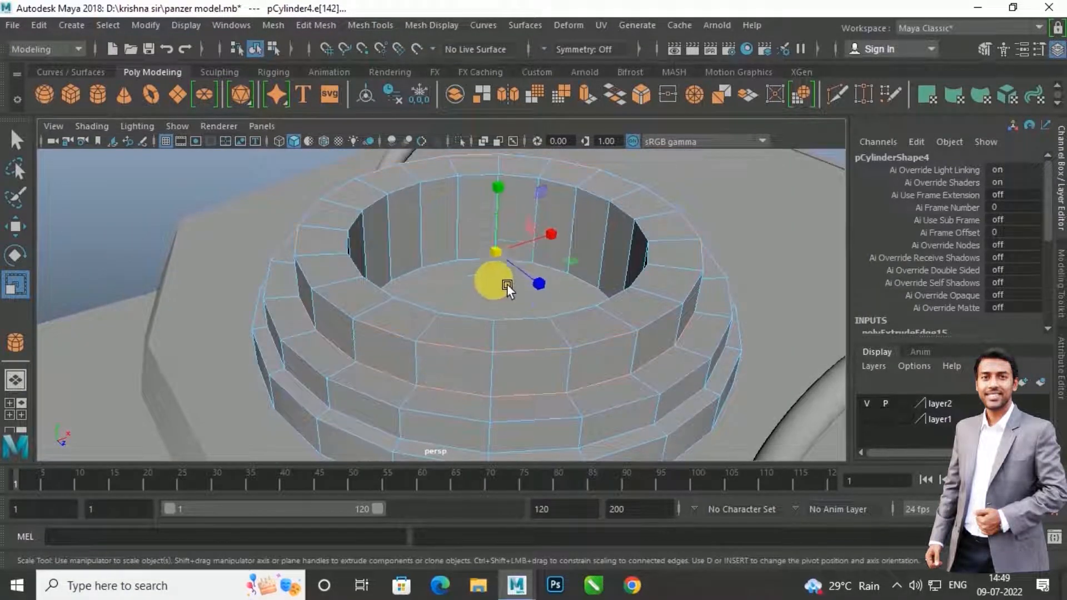
left_click_drag(507, 254, 534, 265)
key("w")
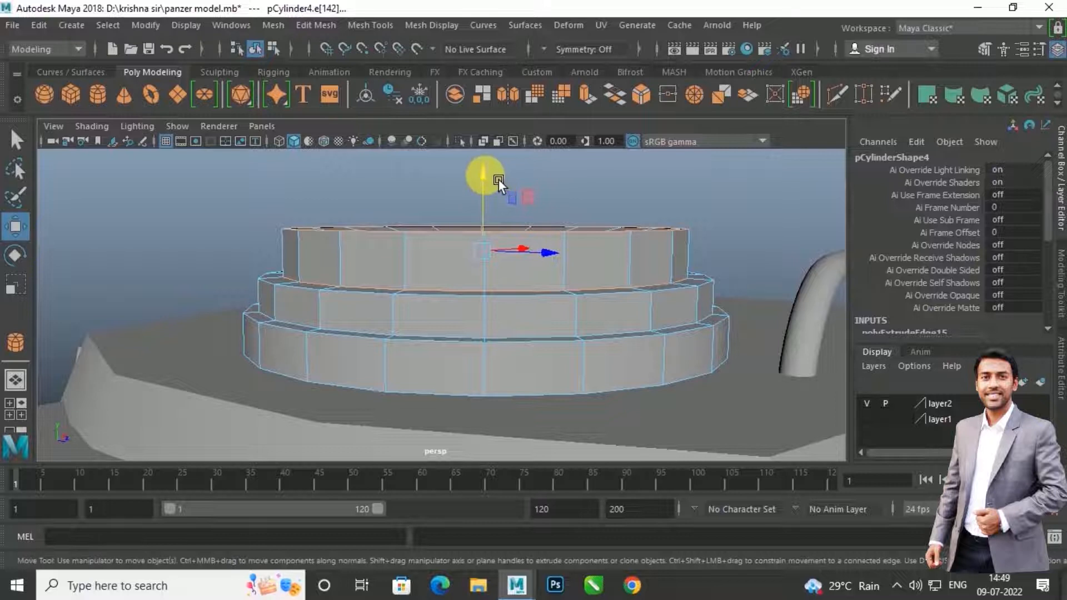
left_click_drag(498, 179, 423, 351)
Step: Select the side face loops of the first and second tiers and scale them slightly inward
scroll(378, 294, "down", 5)
scroll(436, 323, "up", 9)
right_click_drag(431, 348, 452, 210)
left_click(459, 346)
left_click(512, 350)
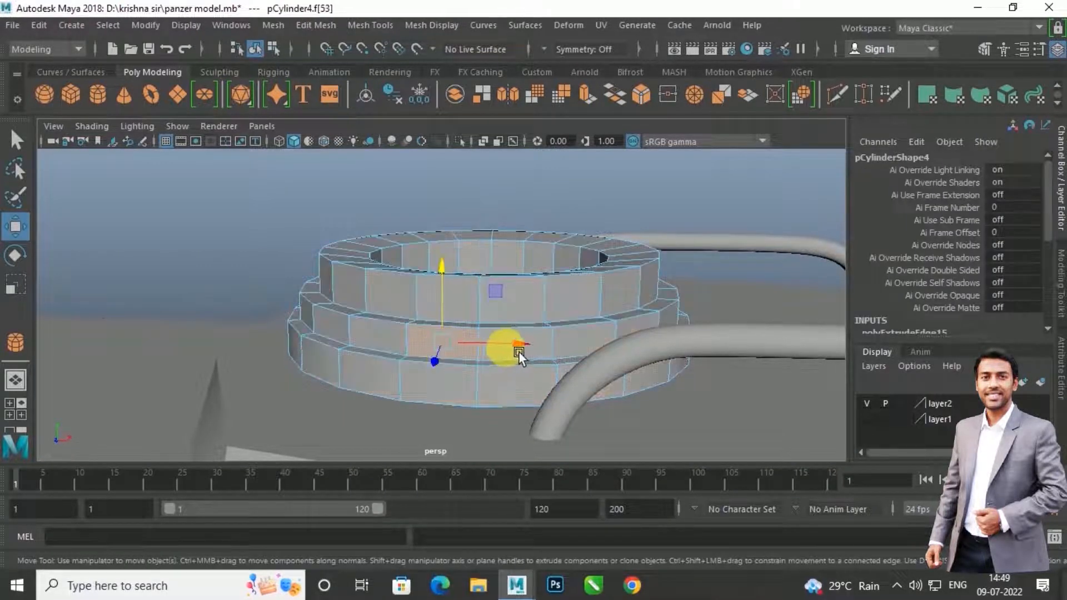
double_click(550, 350)
left_click(517, 383, "shift")
double_click(453, 395, "shift")
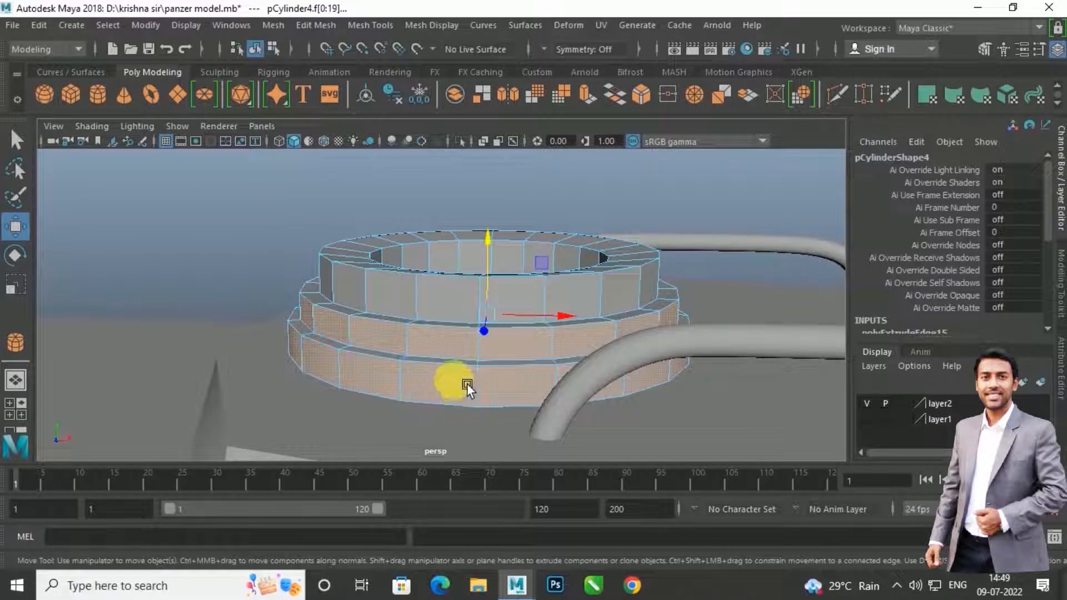
key("r")
left_click_drag(498, 320, 437, 372)
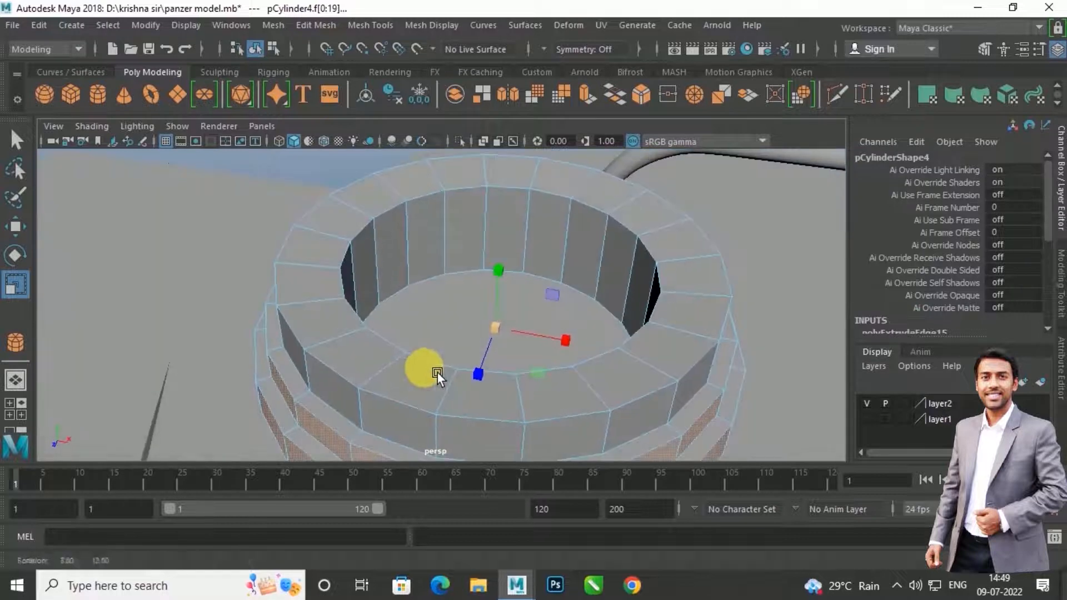
Step: Scale the inner wall's face loop outward by about 1.15 to thin the rim, and shorten it vertically
left_click(444, 270)
double_click(408, 255, "shift")
left_click_drag(478, 320, 541, 293)
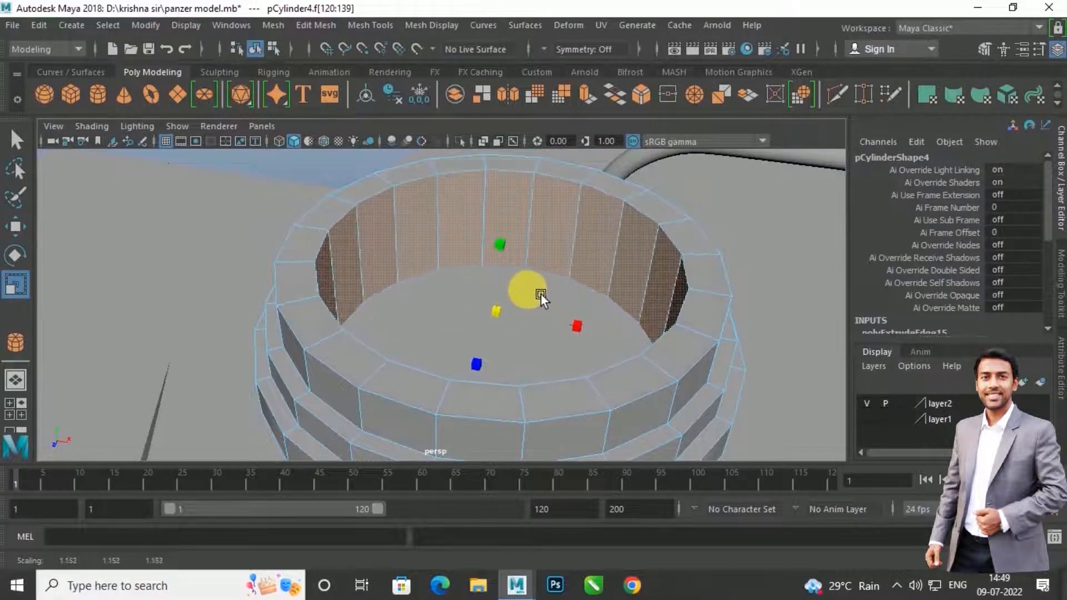
mouse_move(496, 353)
left_mouse_down("alt")
mouse_move(563, 318)
mouse_move(556, 304)
mouse_move(544, 353)
mouse_move(571, 356)
mouse_move(501, 365)
left_mouse_up("alt")
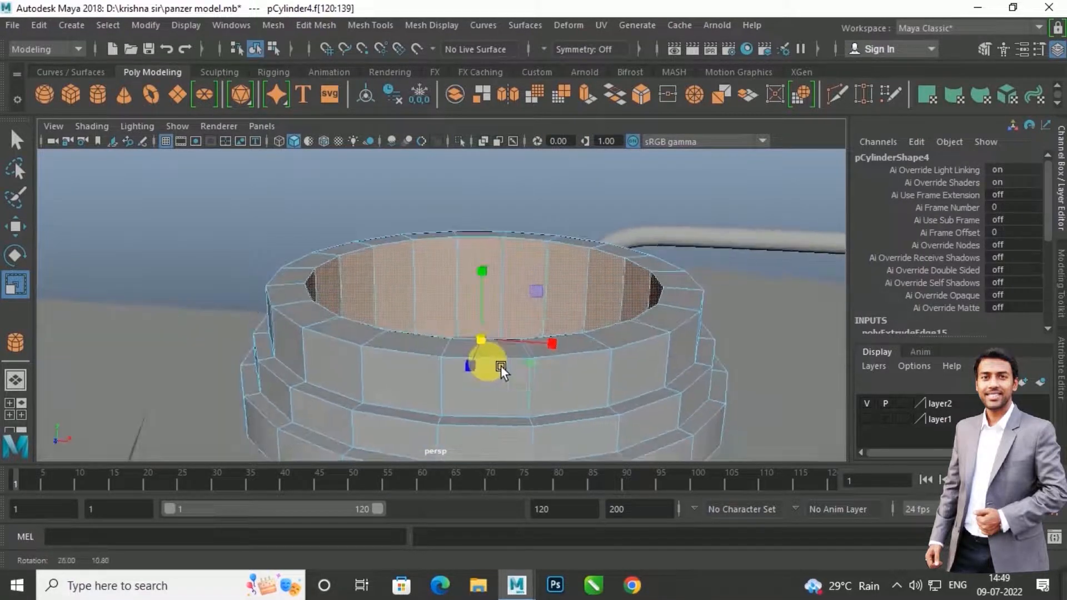
key("w")
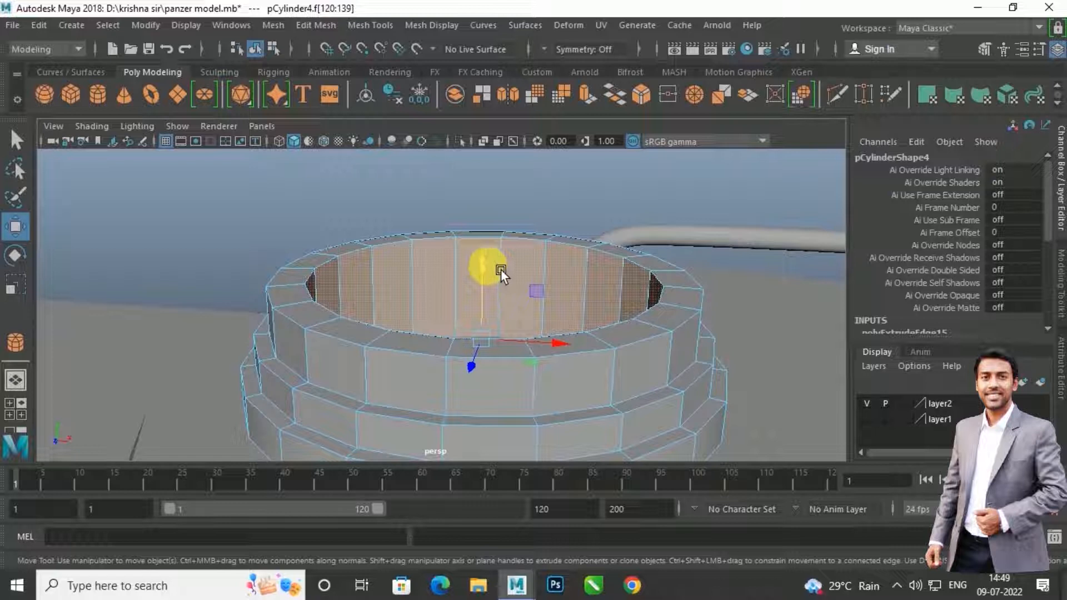
key("r")
middle_click_drag(497, 272, 497, 276)
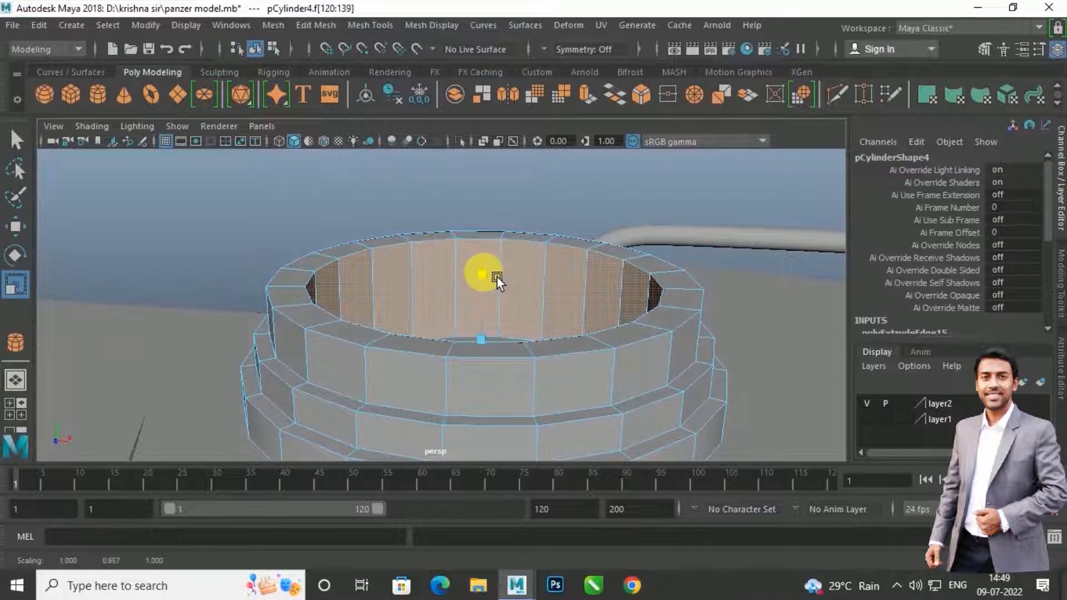
left_click_drag(497, 277, 350, 336, "alt")
Step: Return the cupola to object mode and insert an edge loop on its inner wall just below the rim
right_click_drag(490, 351, 558, 119)
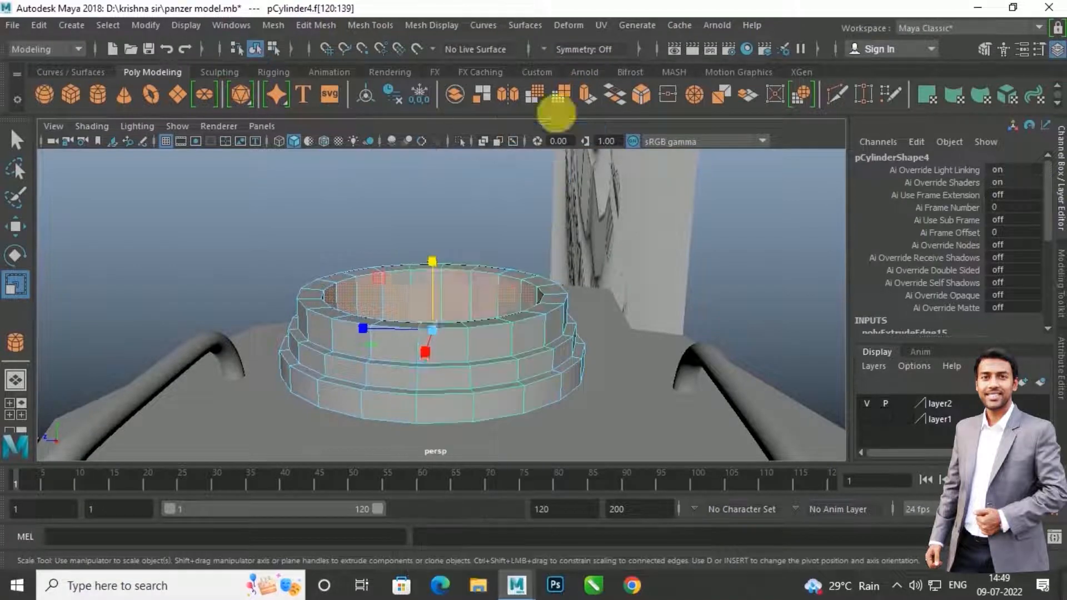
left_click(500, 354)
mouse_move(499, 353)
left_mouse_down("alt")
mouse_move(505, 394)
mouse_move(512, 357)
left_mouse_up("alt")
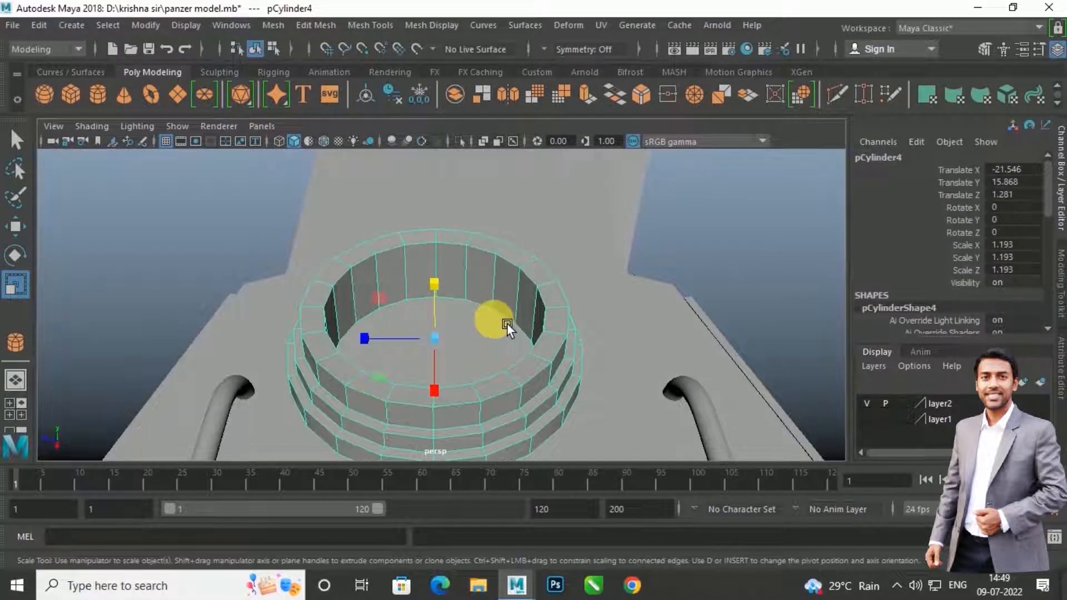
left_click(371, 26)
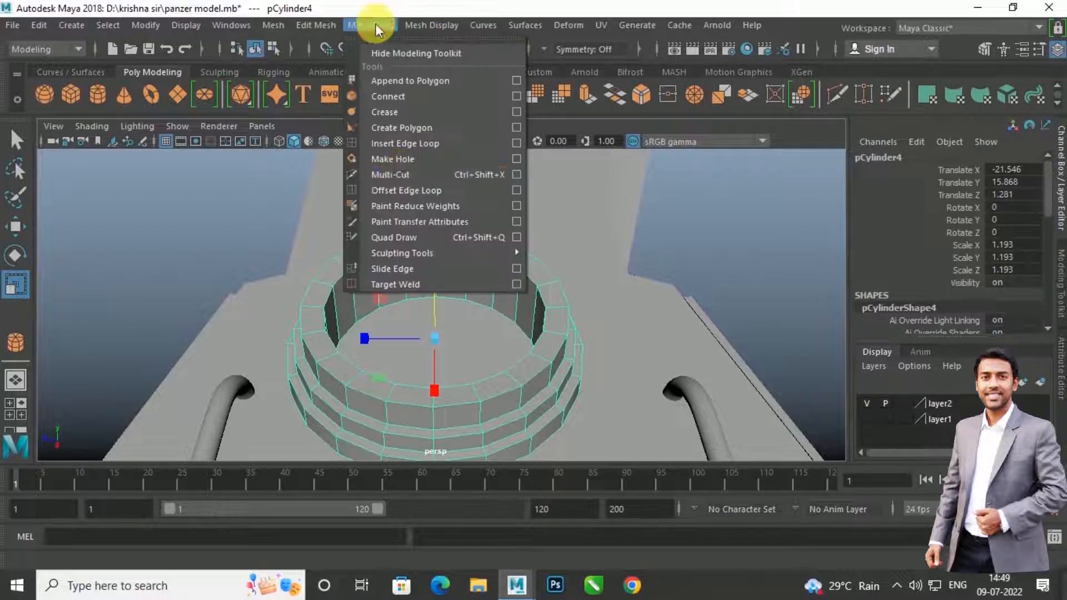
left_click(423, 146)
left_click_drag(400, 299, 353, 307, "alt")
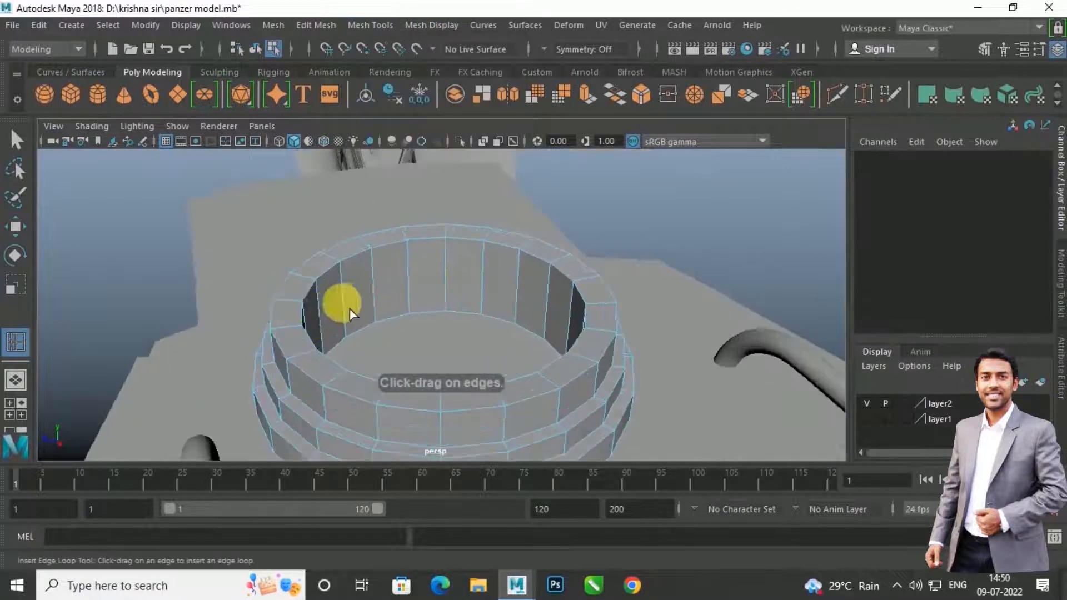
scroll(389, 274, "up", 3)
left_click_drag(379, 226, 379, 220)
left_click_drag(380, 222, 321, 279, "alt")
scroll(320, 279, "up", 2)
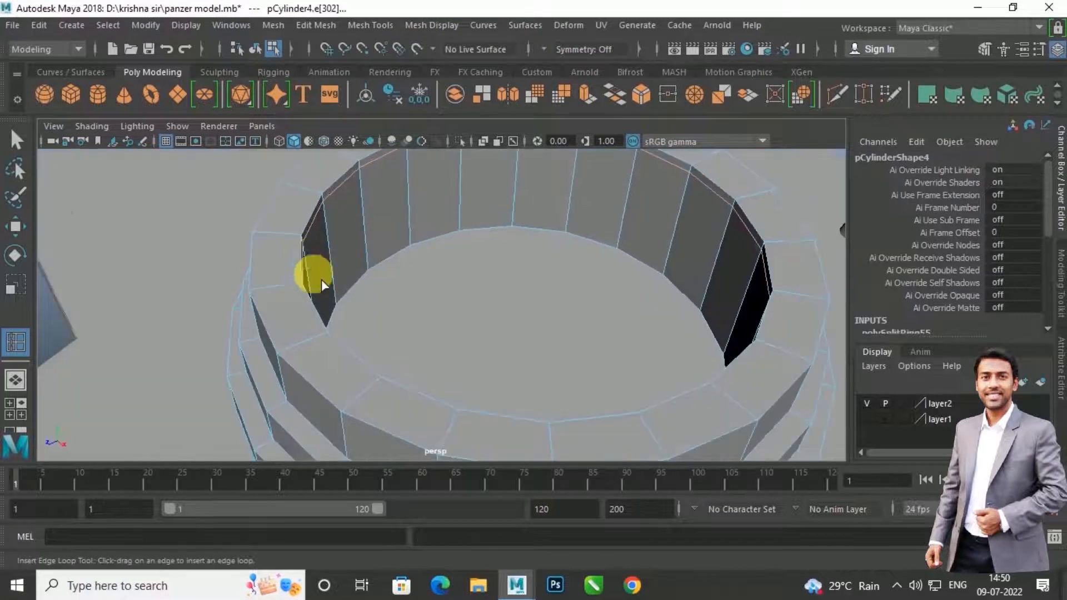
Step: Insert supporting edge loops near the rim's inner and outer edges and just below the rim on the outer wall
left_click(304, 243)
left_click(268, 239)
left_click_drag(286, 281, 354, 344, "alt")
left_click(352, 281)
left_click(361, 338)
Step: Insert supporting edge loops around the third tier's base and along the second tier's upper outer edge
scroll(333, 370, "up", 5)
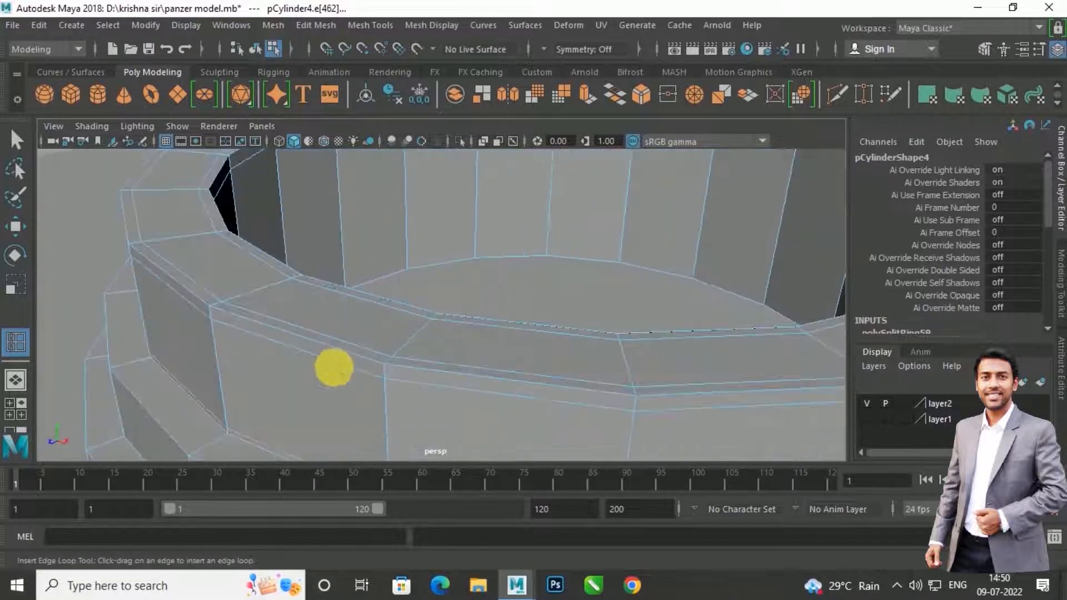
left_click(325, 317)
left_click(298, 334)
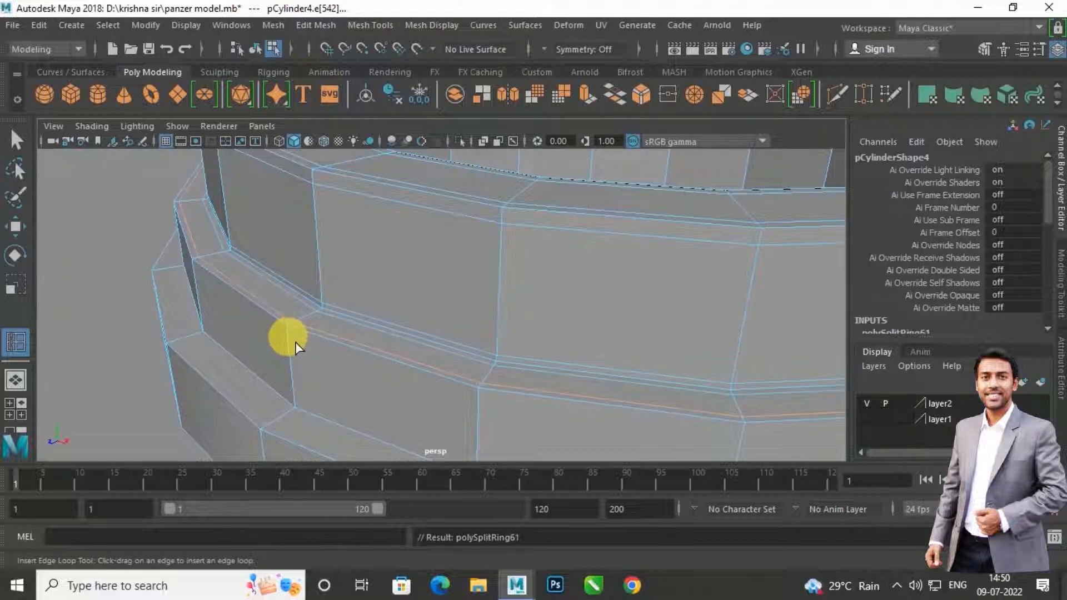
left_click(296, 342)
left_click_drag(286, 334, 340, 350, "alt")
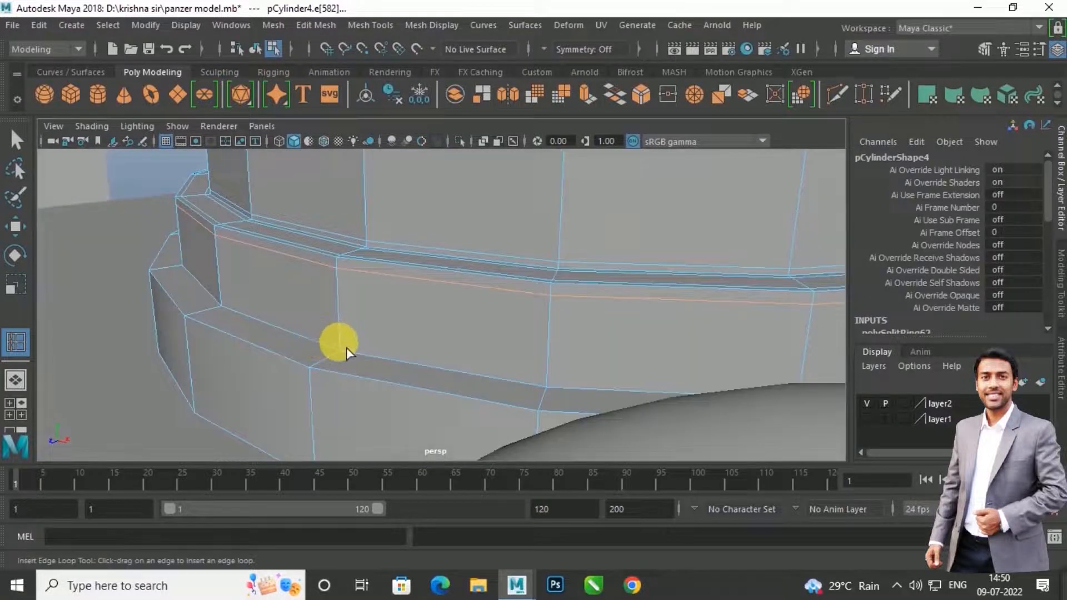
Step: Insert supporting edge loops around the second tier's base and along the first tier's upper and lower outer edges
left_click(344, 356)
left_click(332, 376)
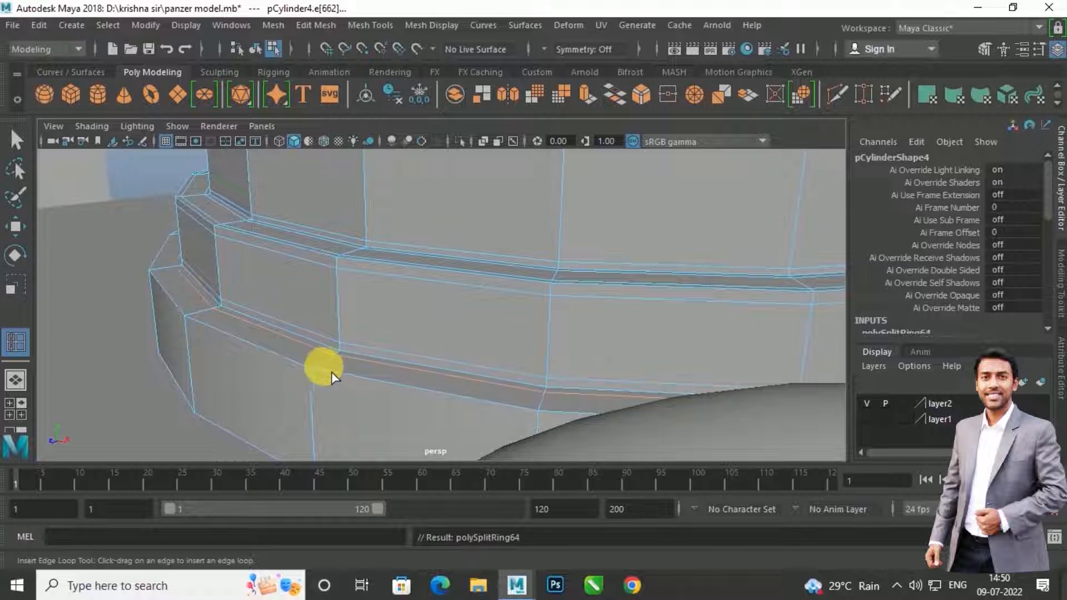
left_click(325, 370)
left_click_drag(325, 370, 342, 364, "alt")
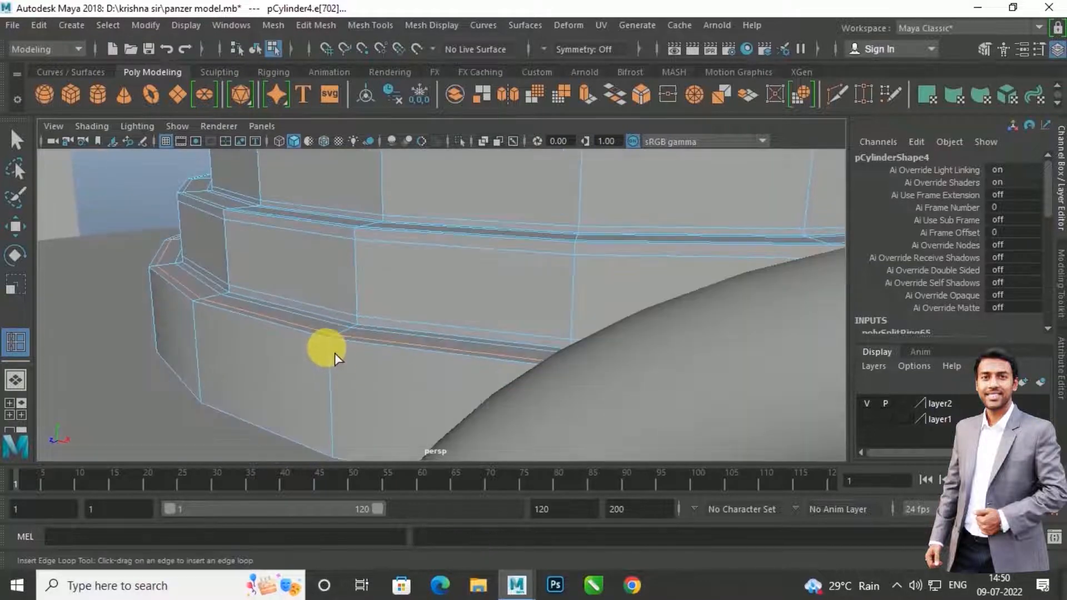
left_click(336, 354)
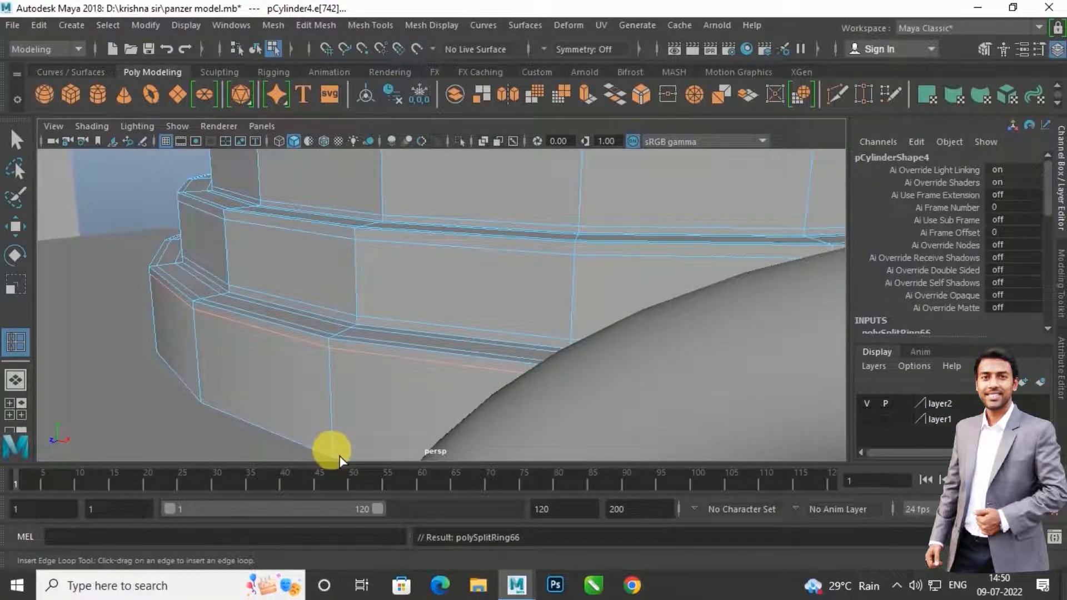
left_click(342, 461)
left_click_drag(342, 460, 336, 376, "alt")
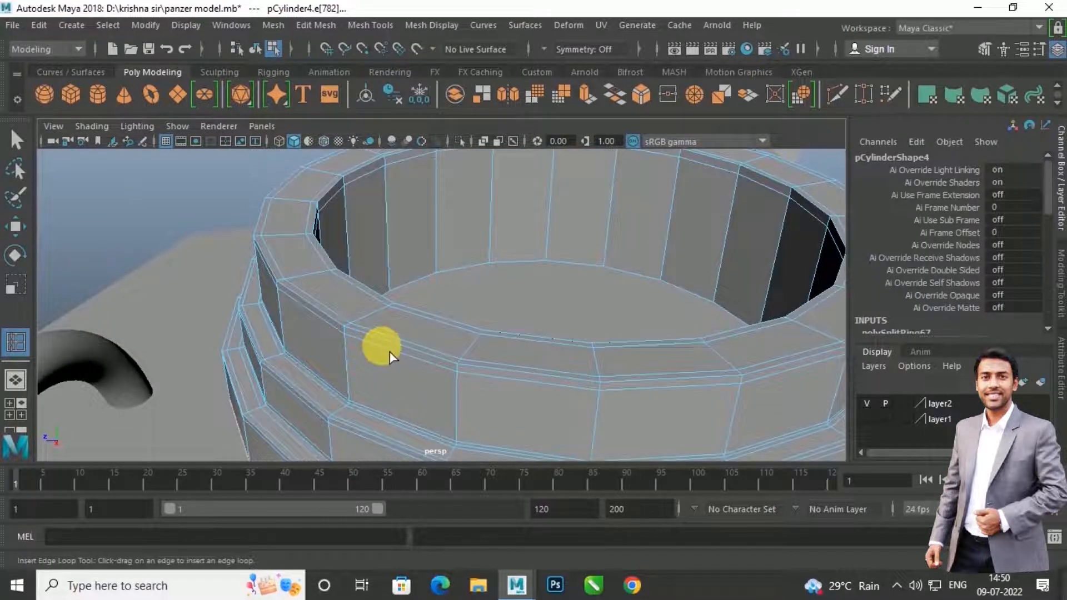
Step: Return to object mode and compare the smoothed cupola on the turret with the tank reference image
key("w")
left_click_drag(413, 334, 736, 244, "alt")
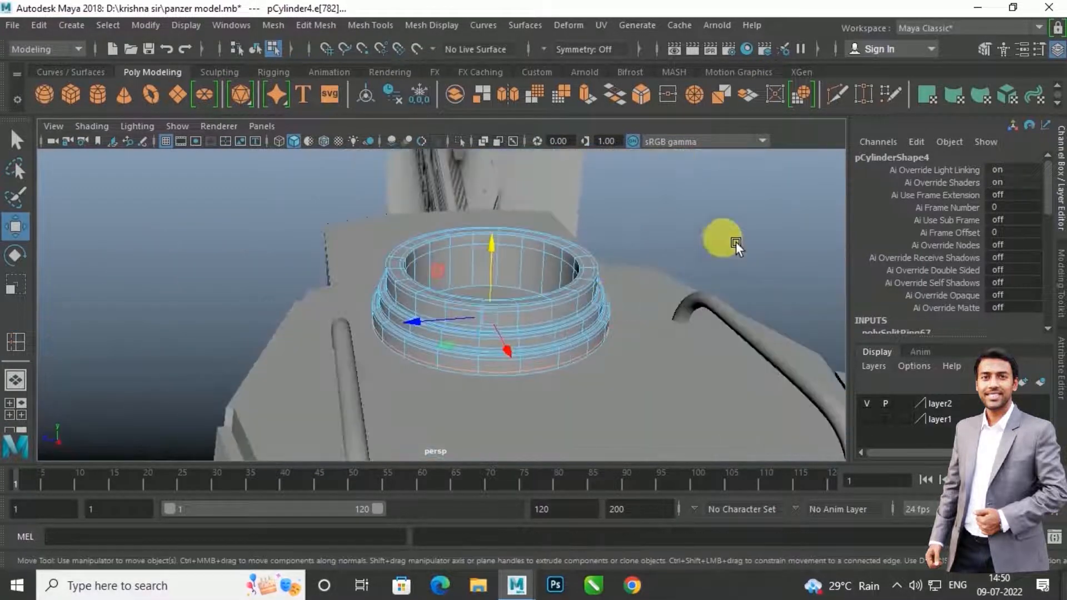
right_click_drag(595, 276, 654, 127)
left_click(676, 243)
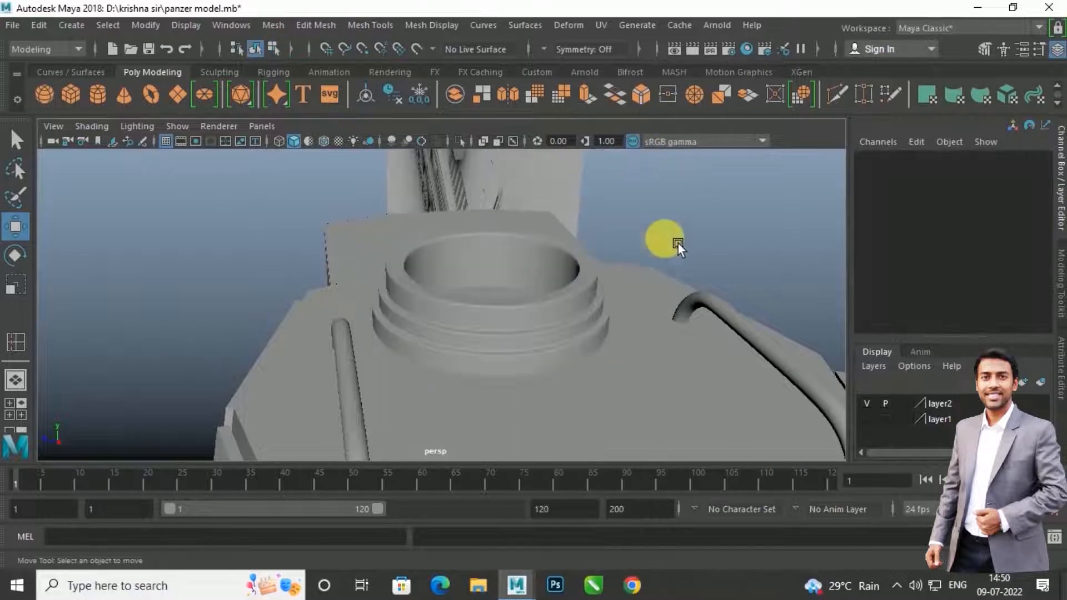
scroll(666, 308, "down", 5)
left_click_drag(666, 308, 626, 341, "alt")
scroll(462, 305, "down", 5)
scroll(471, 324, "up", 6)
left_click(470, 320)
scroll(493, 315, "down", 5)
scroll(441, 329, "up", 8)
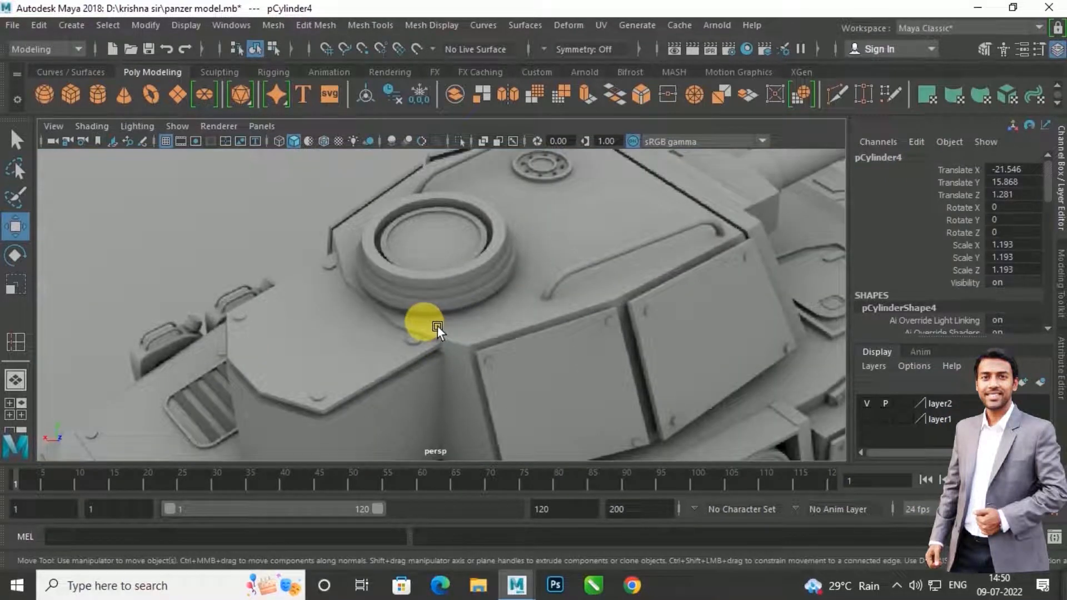
scroll(437, 326, "down", 10)
Step: Raise the cupola above the turret roof to a Translate Y of about 16.68
left_click_drag(438, 326, 425, 345, "alt")
middle_click_drag(426, 345, 498, 296, "alt")
scroll(498, 295, "up", 6)
mouse_move(497, 295)
left_mouse_down("alt")
mouse_move(562, 288)
mouse_move(542, 305)
mouse_move(551, 306)
mouse_move(543, 295)
mouse_move(551, 283)
mouse_move(553, 307)
mouse_move(504, 290)
left_mouse_up("alt")
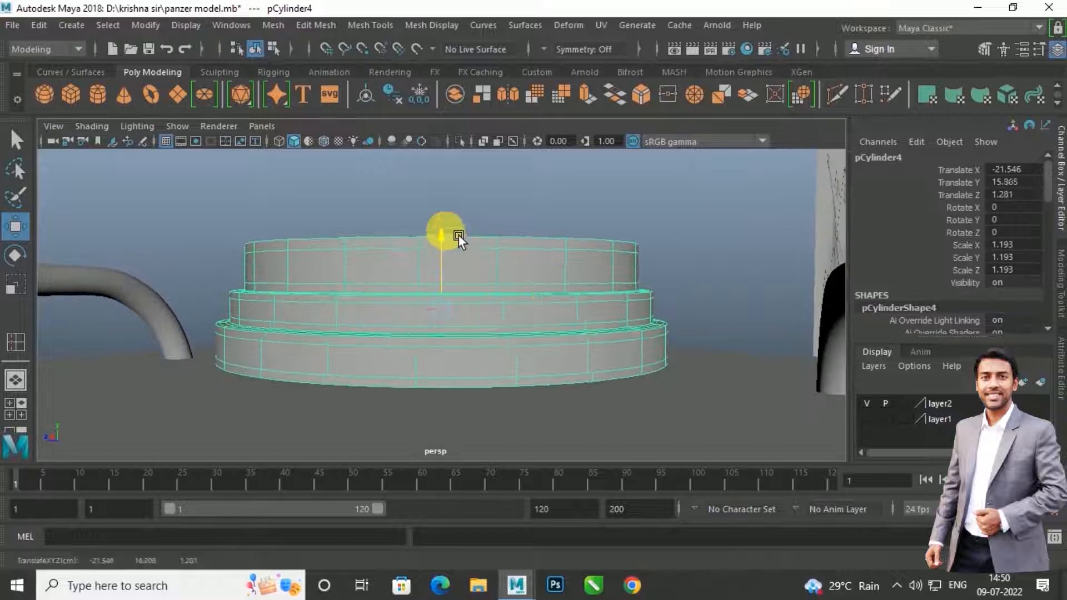
left_click_drag(458, 241, 460, 206)
Step: Switch the cupola to edge editing and raise its inner bottom edge loop slightly, to a Y of about 15.92
left_click_drag(515, 279, 522, 313, "alt")
right_click(544, 281)
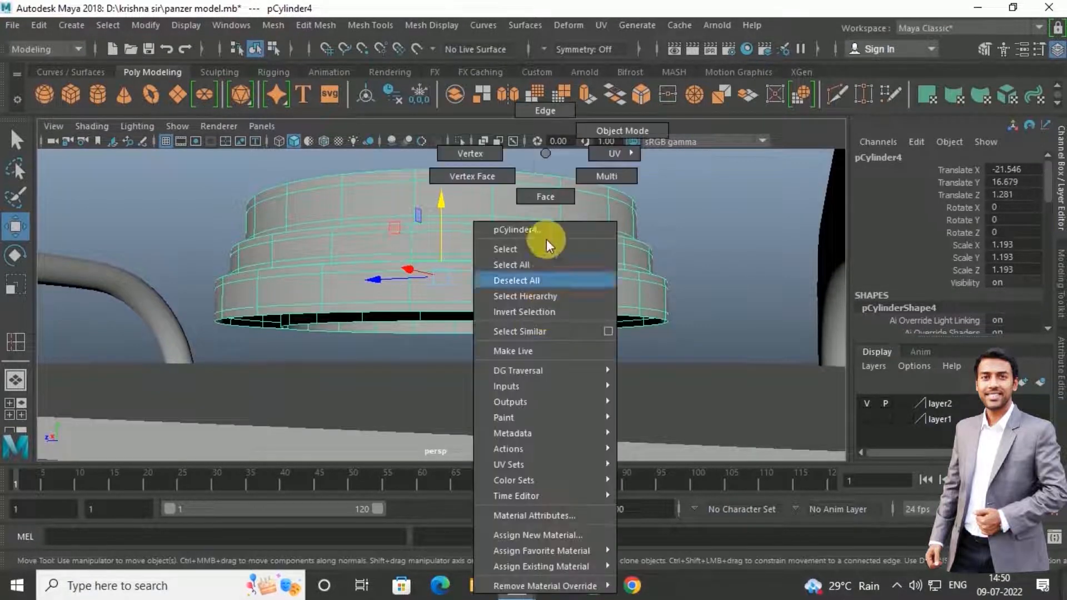
left_click(541, 127)
left_click(562, 319)
double_click(562, 319)
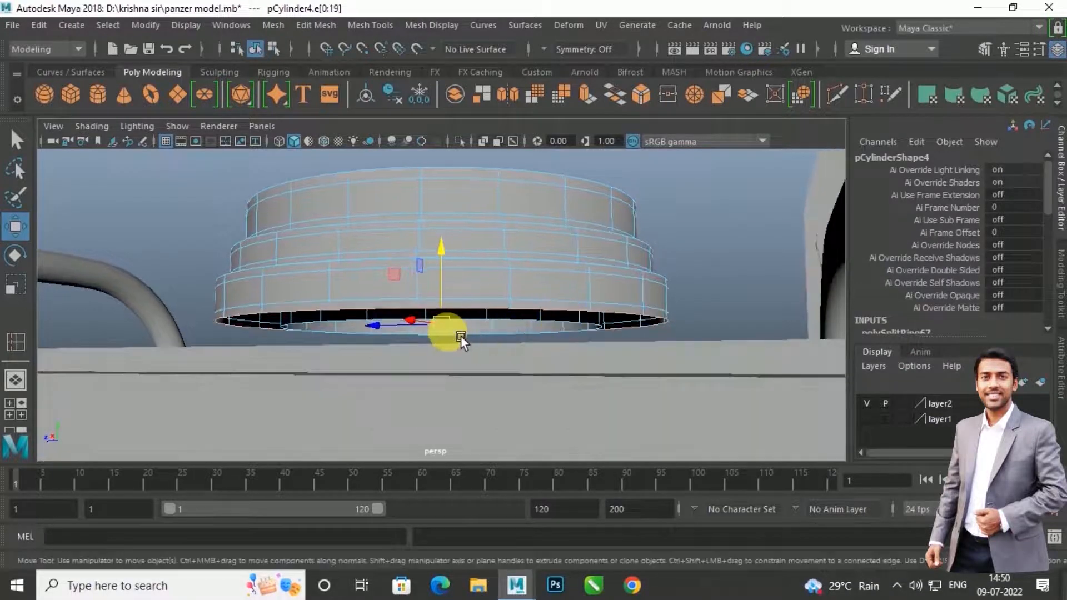
key("r")
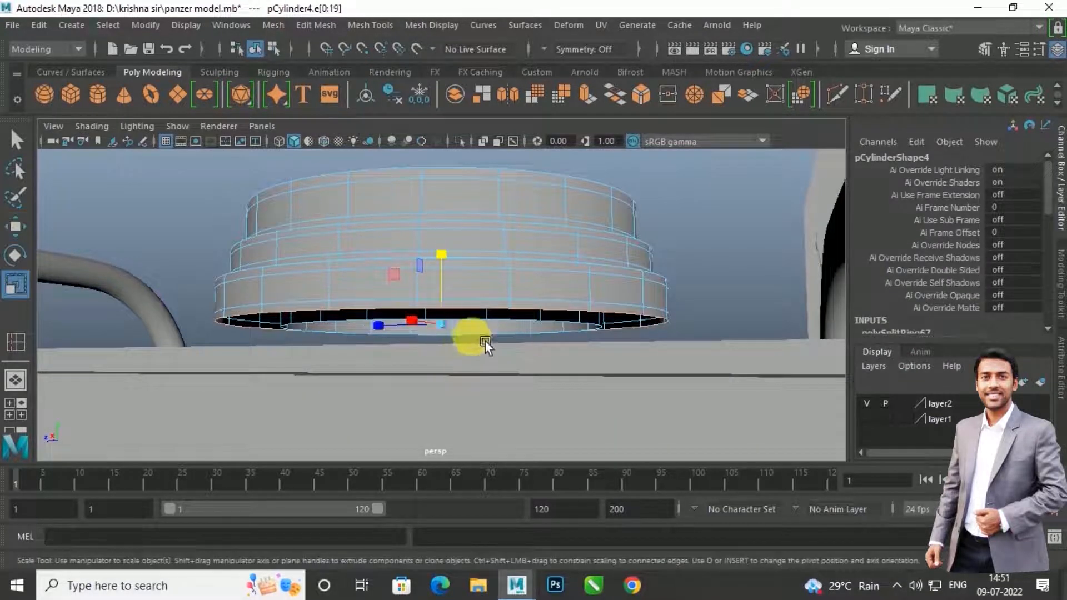
double_click(490, 323)
key("w")
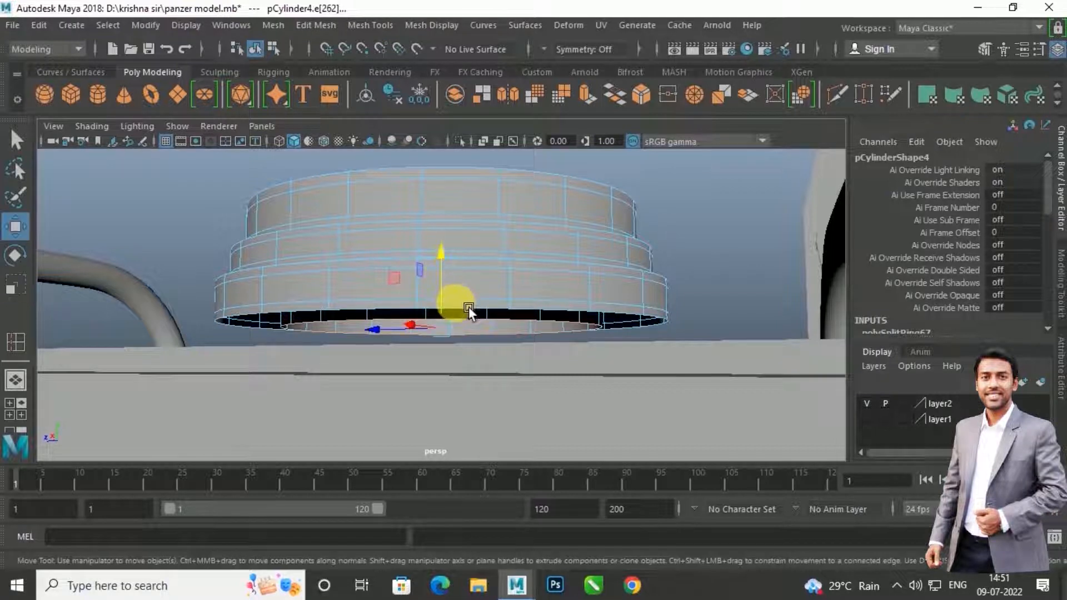
left_click_drag(457, 261, 462, 240)
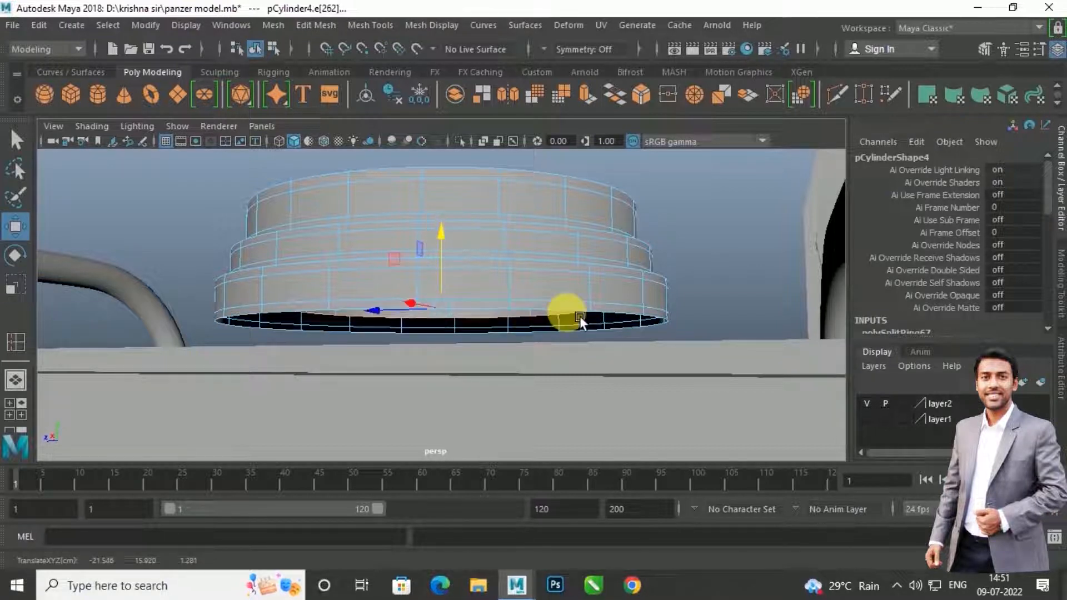
Step: Extrude the cupola's outer bottom edge loop inward to give the base thickness, and extrude the resulting edge upward inside it
double_click(611, 322)
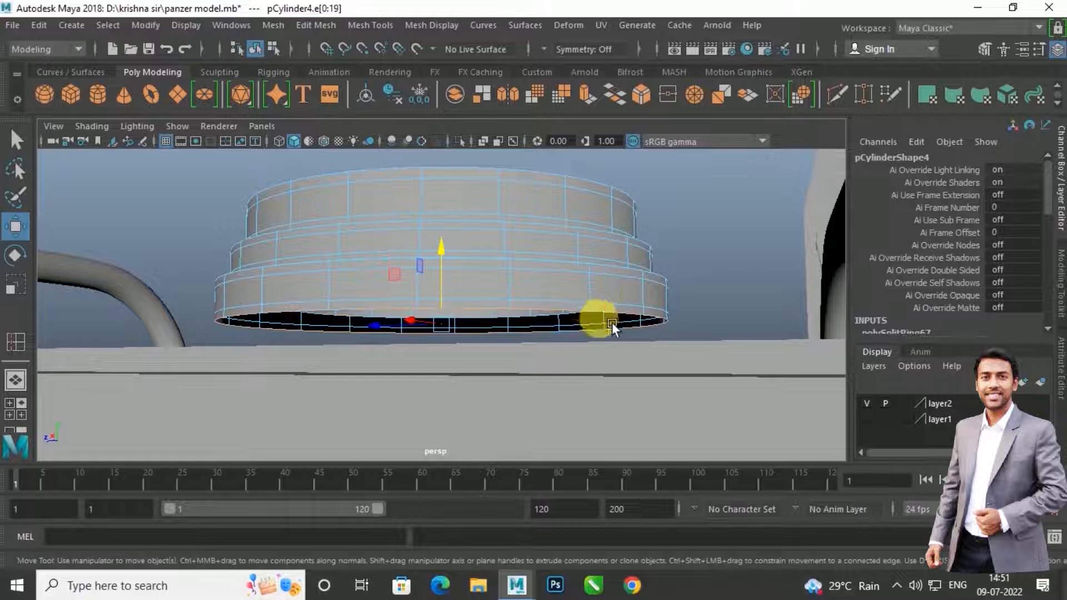
key("r")
left_click_drag(440, 324, 411, 354, "shift")
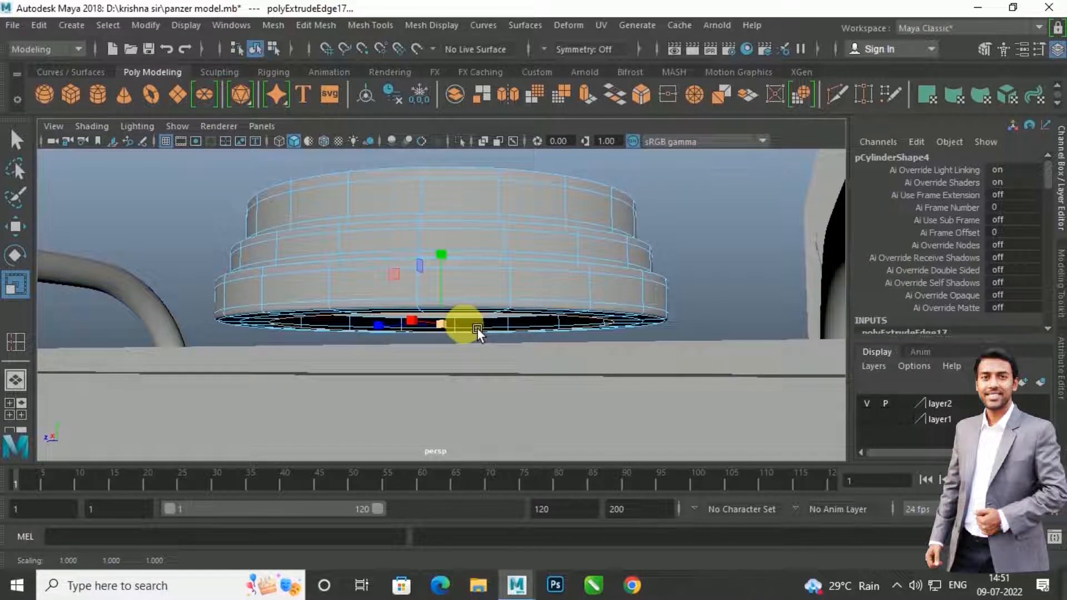
key("w")
left_click_drag(453, 255, 424, 351, "shift")
Step: Return to object mode and lower the cupola onto the turret roof
right_click_drag(537, 312, 606, 144)
left_click(506, 327)
left_click_drag(459, 221, 459, 231)
left_click(631, 306)
Step: Switch the cupola back to edge editing, select its inner bottom edge loop and turn off the smooth preview
mouse_move(631, 306)
left_mouse_down("alt")
mouse_move(659, 274)
mouse_move(597, 295)
mouse_move(557, 373)
mouse_move(527, 375)
mouse_move(485, 341)
mouse_move(514, 322)
mouse_move(506, 344)
mouse_move(530, 306)
mouse_move(544, 329)
mouse_move(525, 302)
left_mouse_up("alt")
scroll(486, 340, "up", 6)
scroll(507, 344, "up", 2)
left_click(530, 306)
right_click_drag(525, 304, 513, 111)
scroll(495, 314, "up", 5)
left_click_drag(525, 295, 542, 293, "alt")
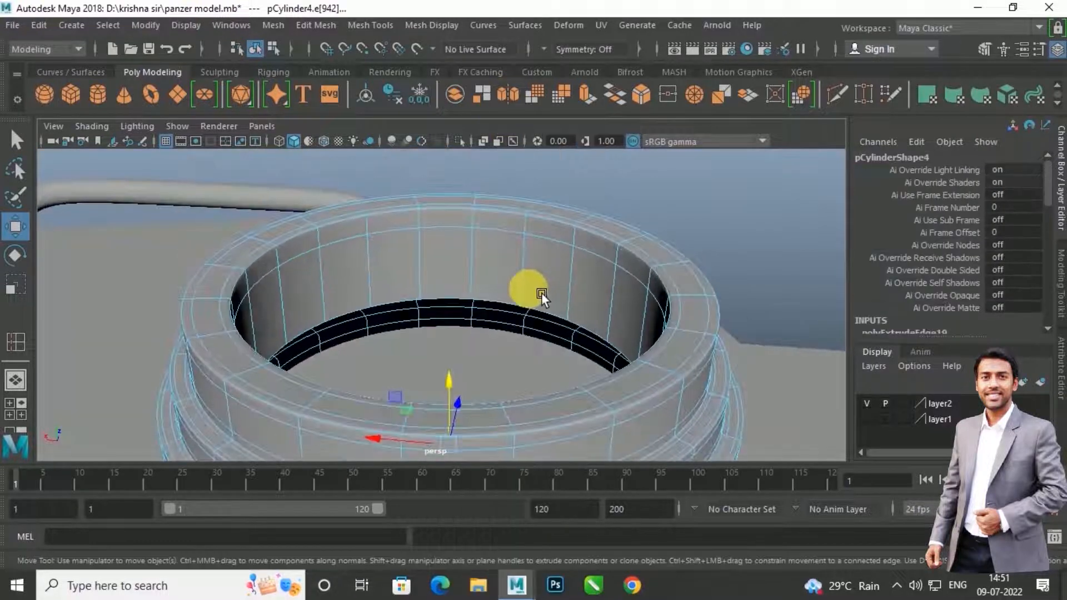
double_click(517, 306)
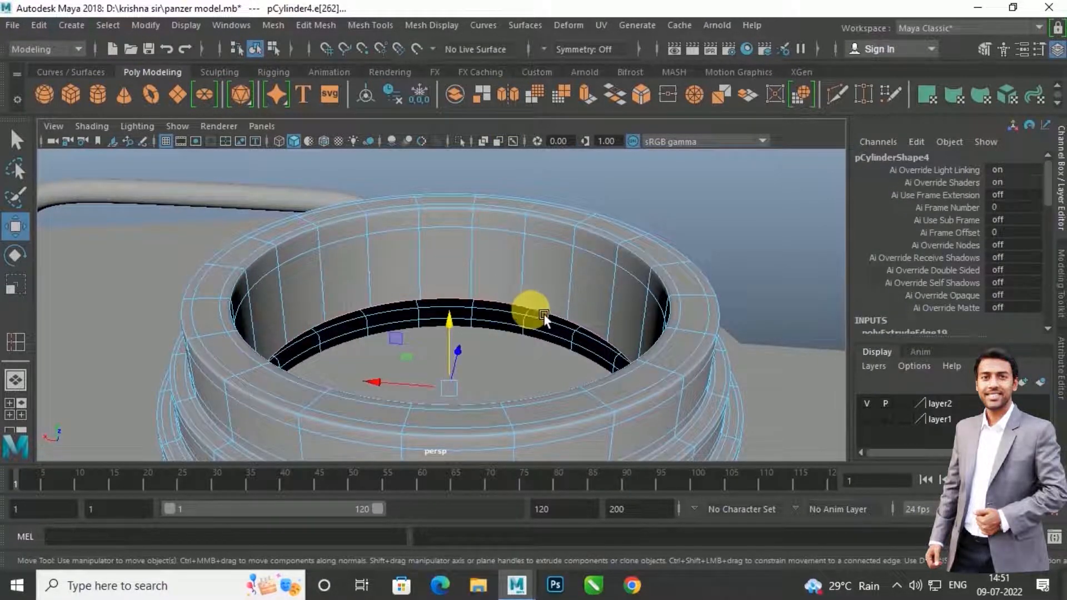
key("1")
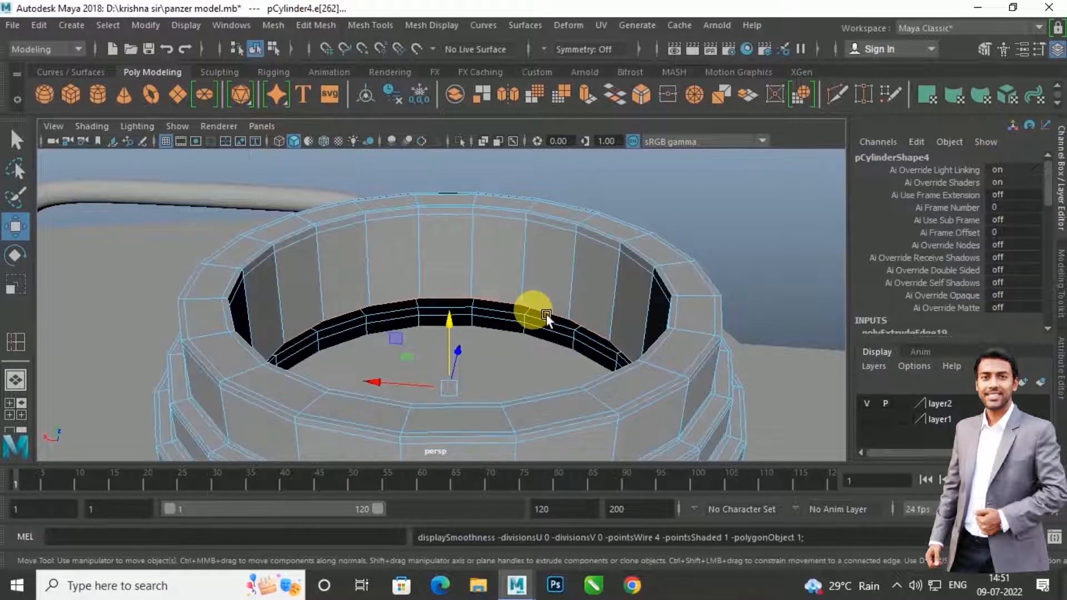
Step: Compare the cupola's inner opening and stepped shape with the cupola on the tank reference image
scroll(546, 315, "down", 6)
left_click_drag(499, 349, 725, 318, "alt")
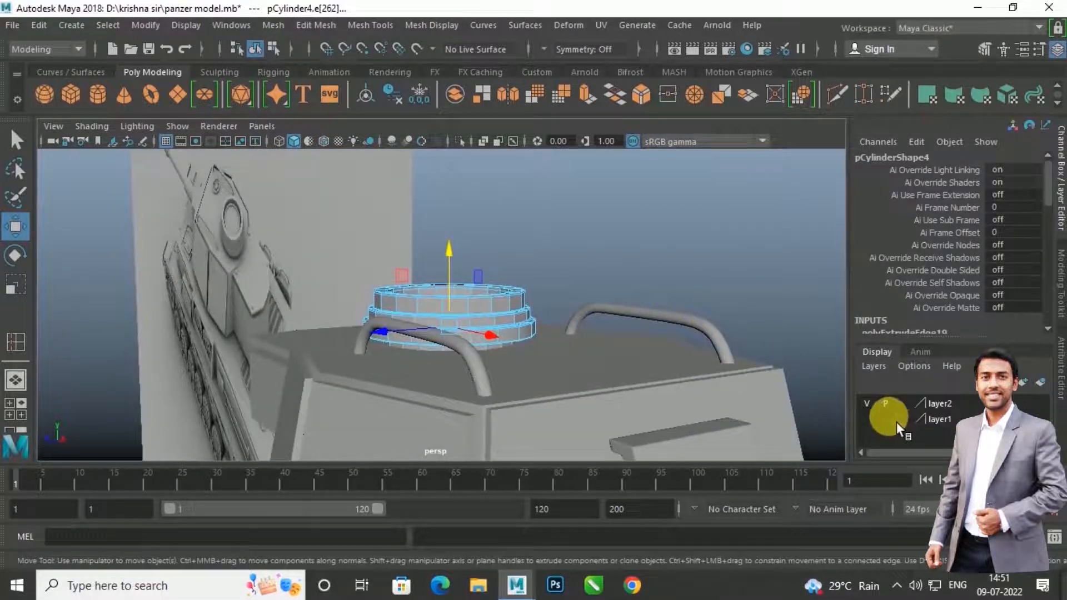
left_click_drag(640, 377, 616, 301, "alt")
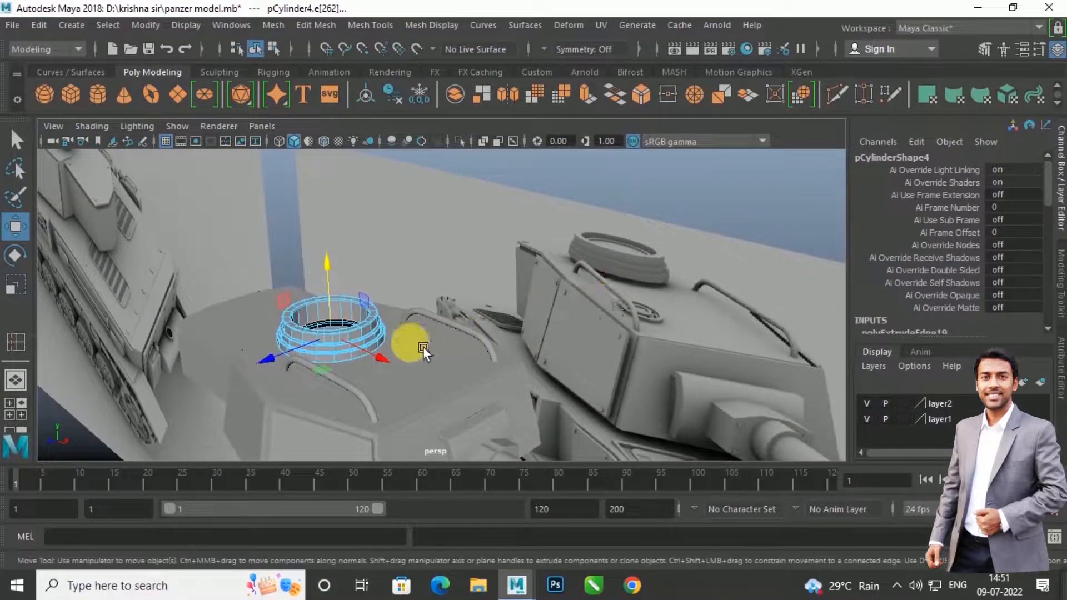
scroll(453, 339, "up", 8)
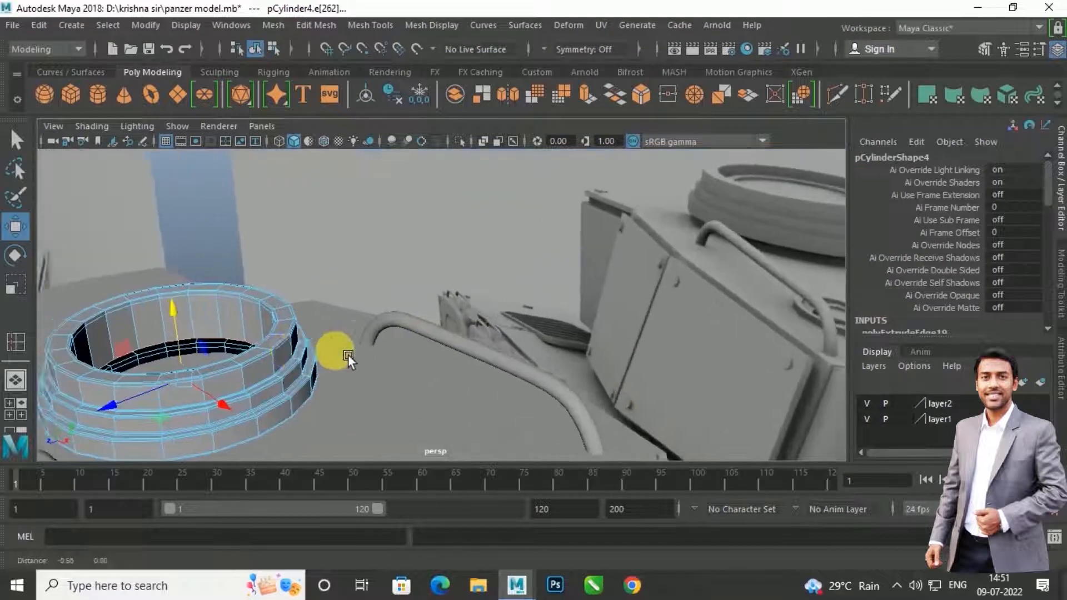
middle_click_drag(349, 356, 462, 331, "alt")
scroll(460, 331, "down", 4)
left_click_drag(460, 331, 540, 357, "alt")
mouse_move(438, 356)
left_mouse_down("alt")
mouse_move(448, 336)
mouse_move(449, 361)
left_mouse_up("alt")
scroll(447, 367, "up", 3)
middle_click_drag(447, 367, 459, 352, "alt")
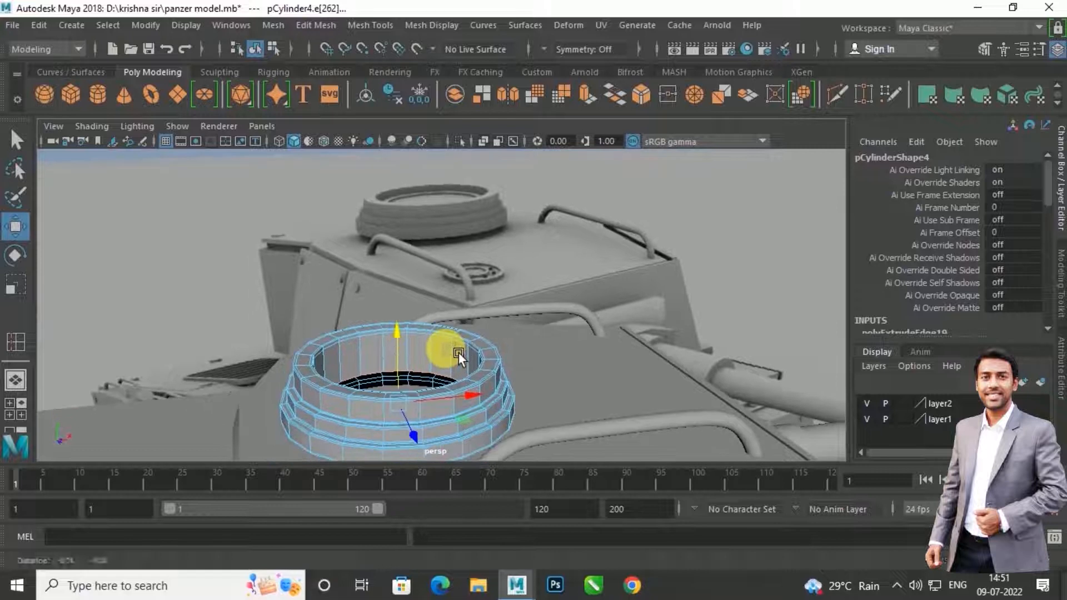
scroll(444, 353, "down", 7)
left_click_drag(481, 331, 440, 358, "alt")
Step: Move the tank reference image plane closer behind the turret, to about Translate X -9.355, Y -12.106, Z -7.163
left_click(616, 302)
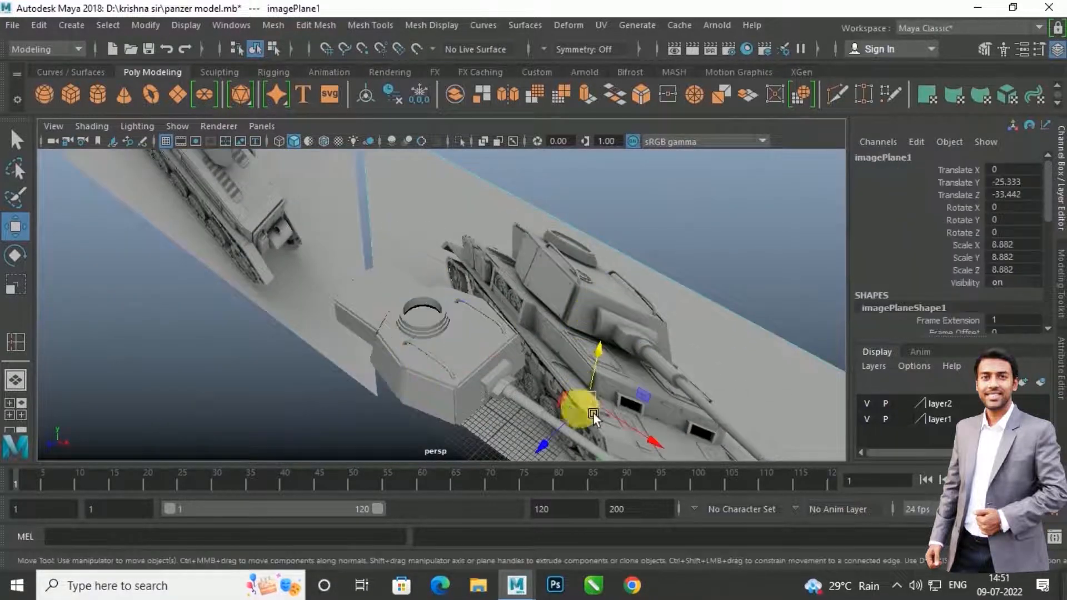
left_click_drag(543, 453, 566, 370)
left_click_drag(492, 377, 550, 320, "alt")
left_click_drag(576, 396, 499, 465)
scroll(441, 331, "up", 5)
scroll(464, 336, "down", 4)
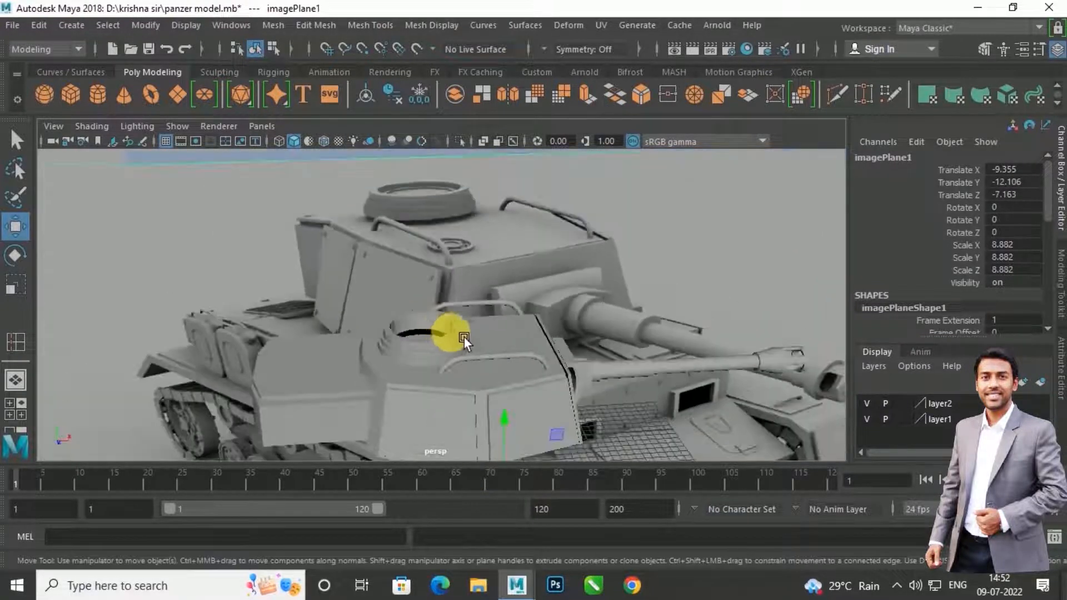
Step: Extrude the cupola's inner bottom edge loop inward with two scaled extrusions to form a ledge inside the opening
scroll(457, 308, "up", 5)
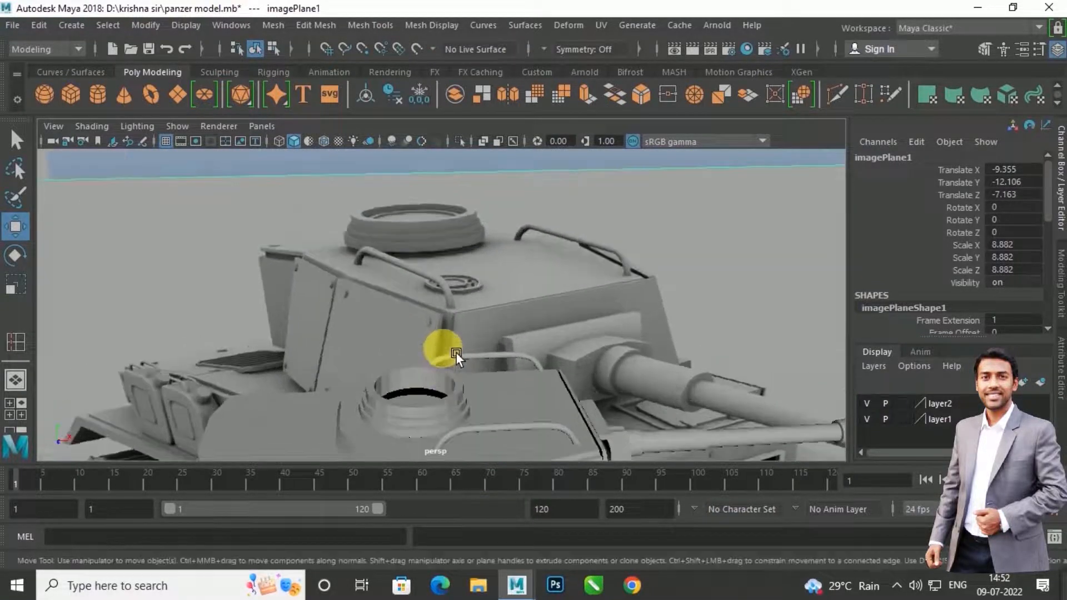
left_click(457, 387)
right_click_drag(442, 375, 442, 119)
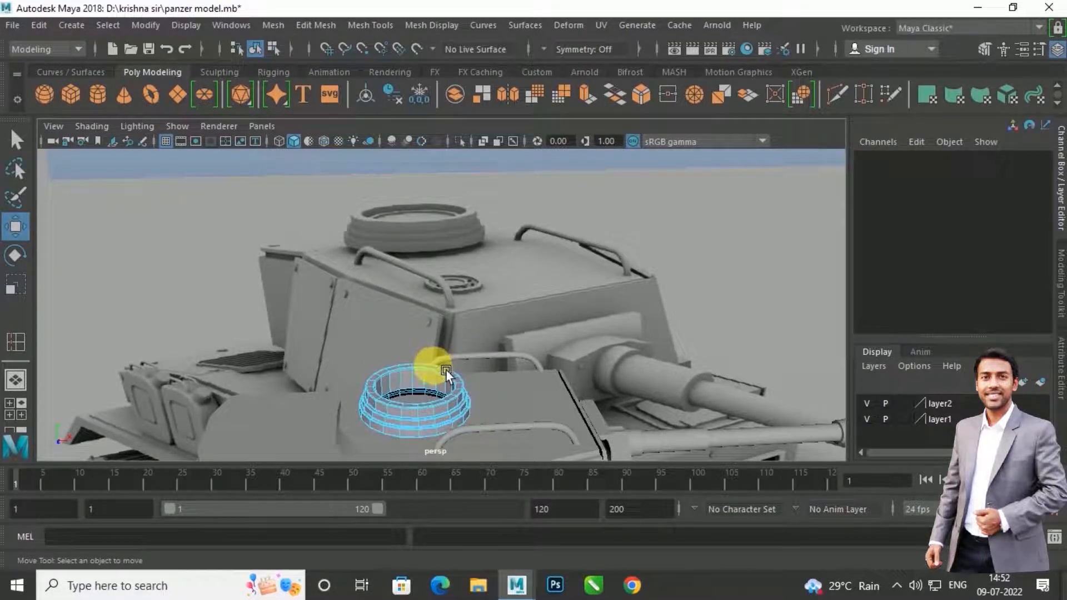
scroll(430, 405, "up", 6)
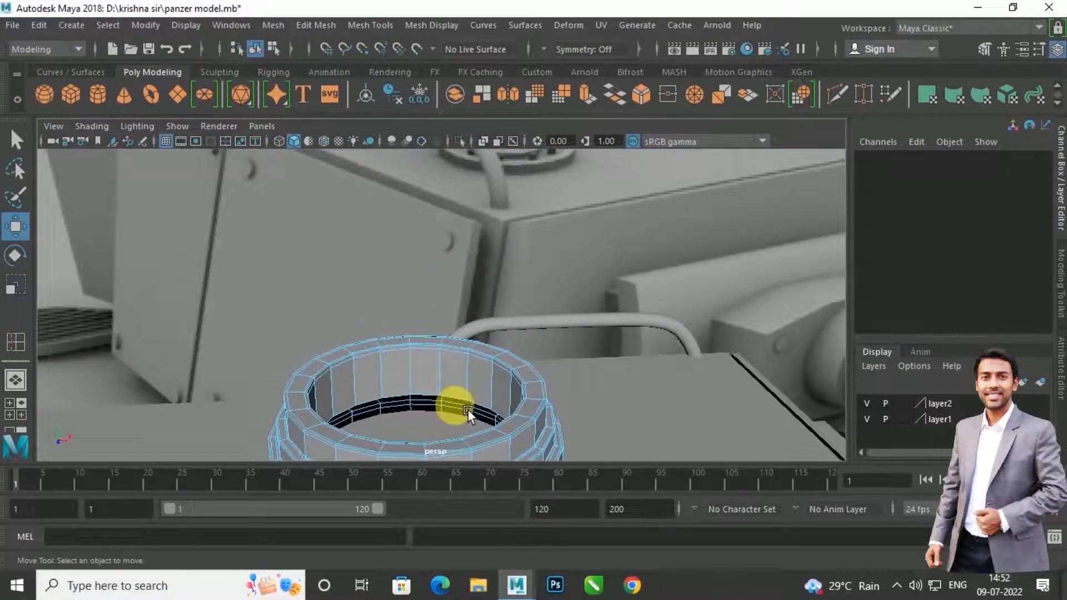
double_click(468, 403)
scroll(500, 378, "down", 5)
mouse_move(508, 352)
left_mouse_down("alt")
mouse_move(499, 318)
mouse_move(508, 374)
left_mouse_up("alt")
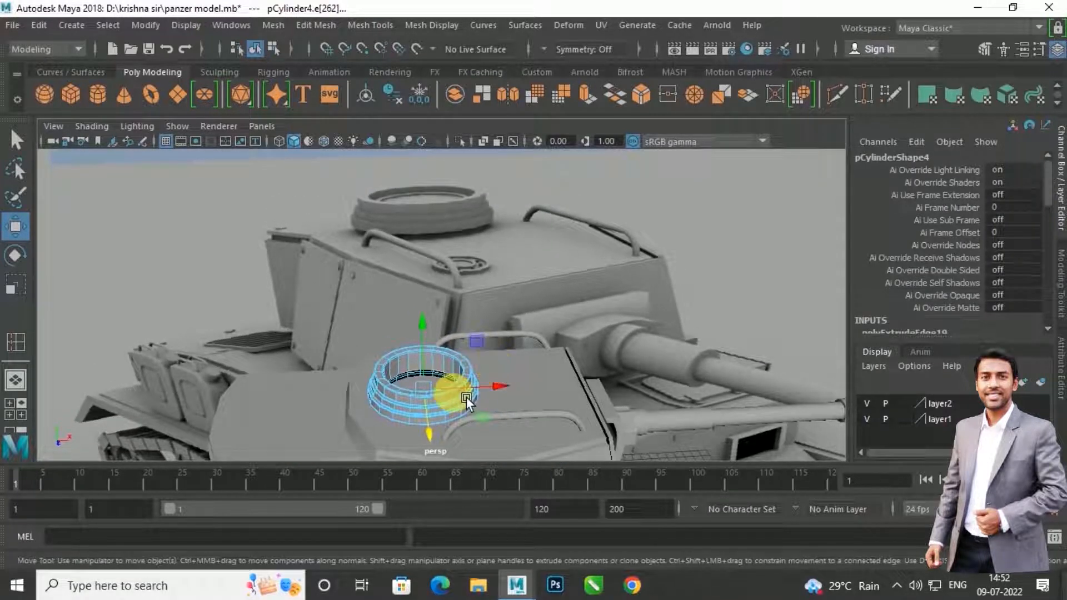
key("r")
key("ctrl+e")
left_click_drag(431, 401, 424, 406)
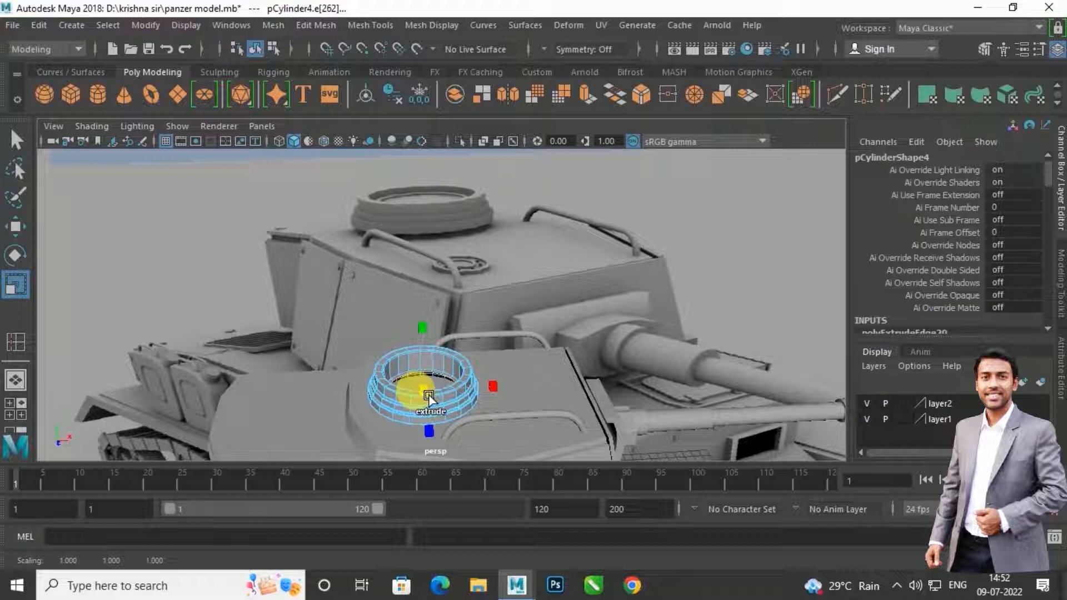
key("ctrl+e")
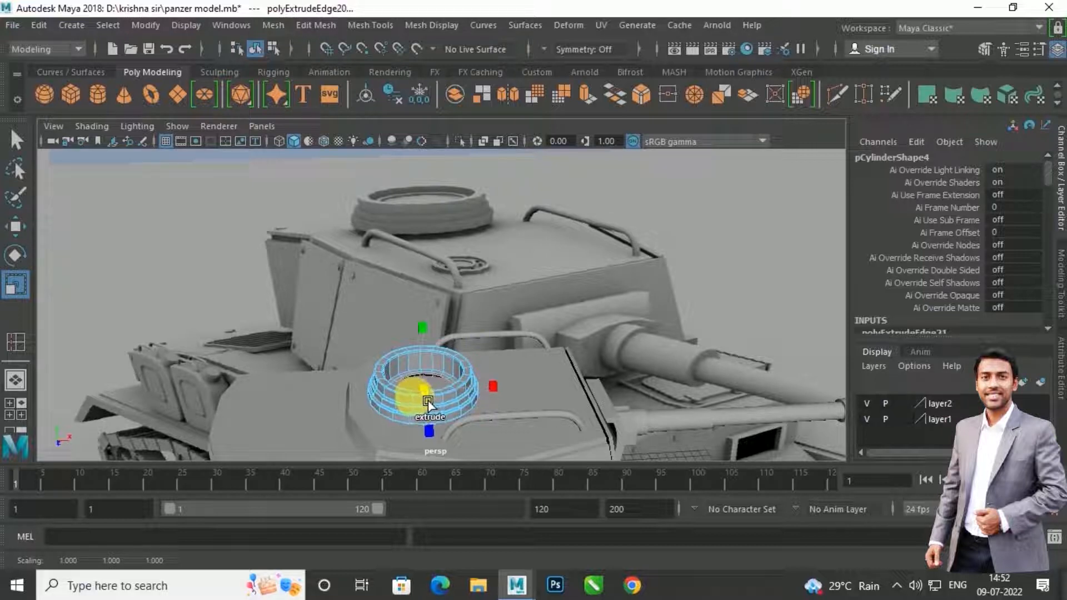
left_click(428, 399)
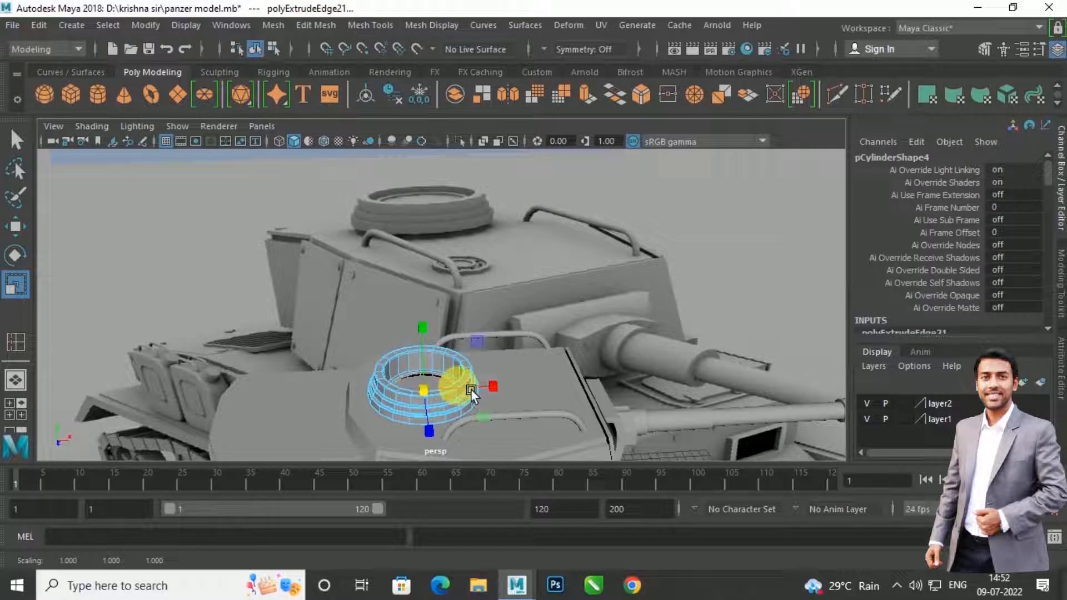
Step: Extrude the ledge's inner edge loop upward to a Y of about 17.28 to form an inner wall
key("w")
left_click_drag(434, 334, 435, 319, "shift")
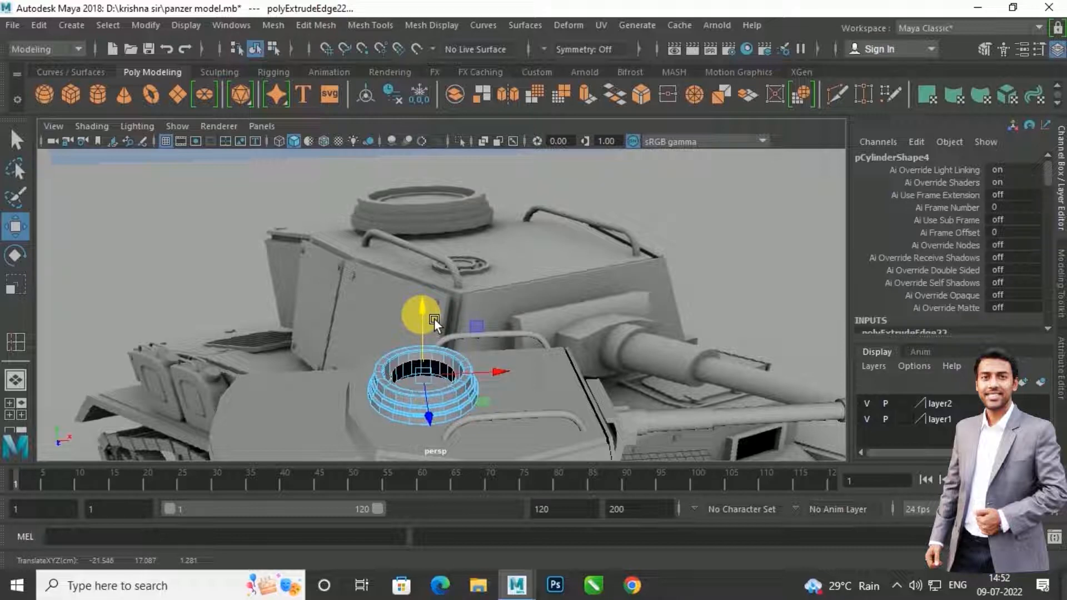
scroll(452, 358, "up", 2)
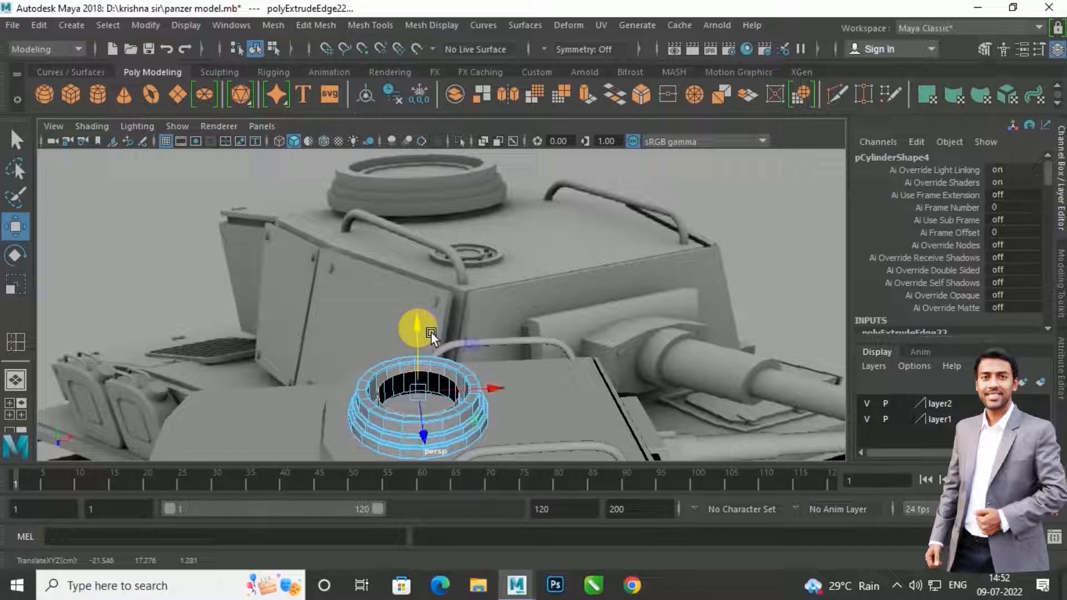
Step: Extrude the inner wall's top edge loop slightly inward to form a narrow flat rim
key("r")
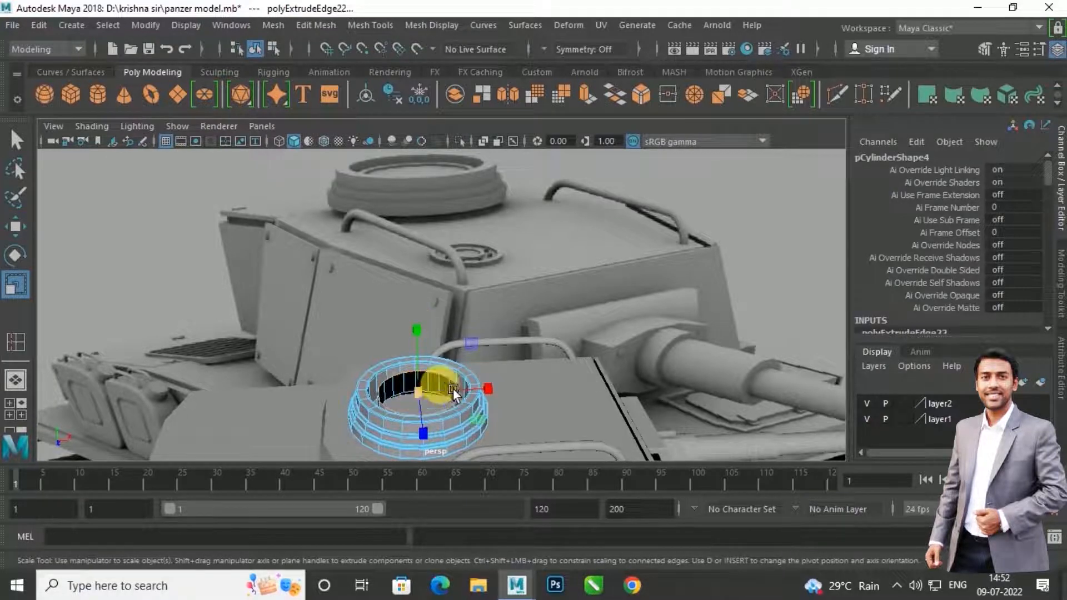
scroll(478, 374, "down", 4)
key("space")
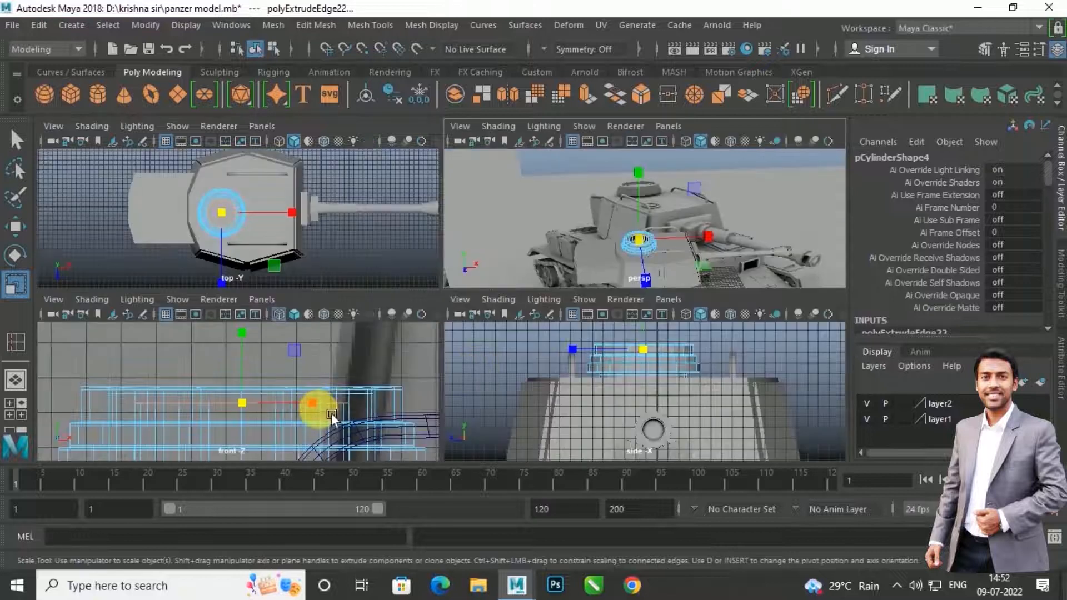
key("space")
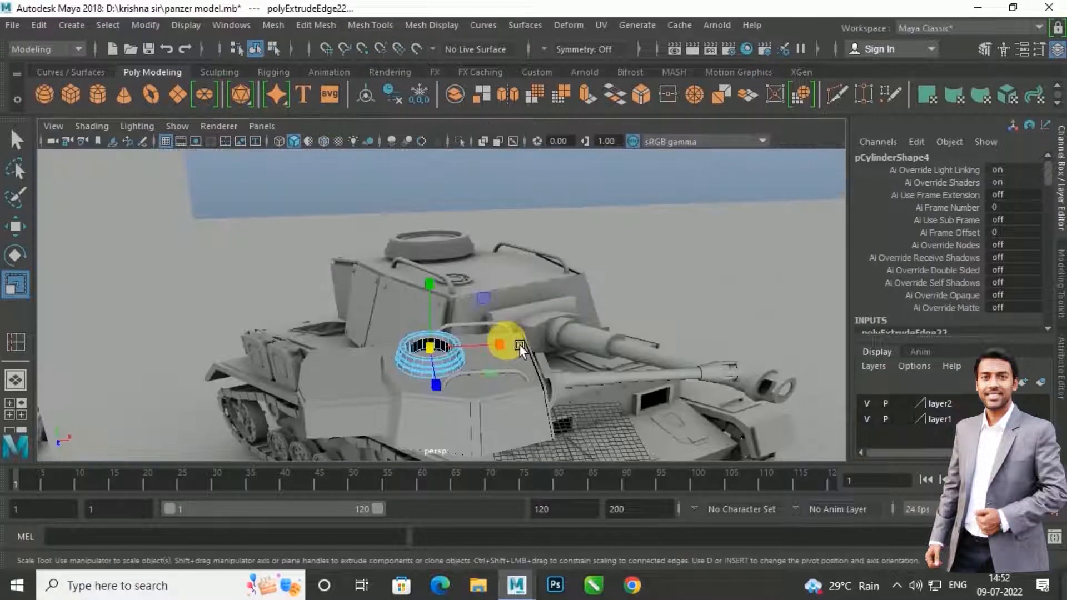
scroll(516, 342, "up", 3)
scroll(450, 388, "up", 4)
middle_click_drag(451, 387, 492, 283, "alt")
left_click_drag(450, 348, 442, 366, "shift")
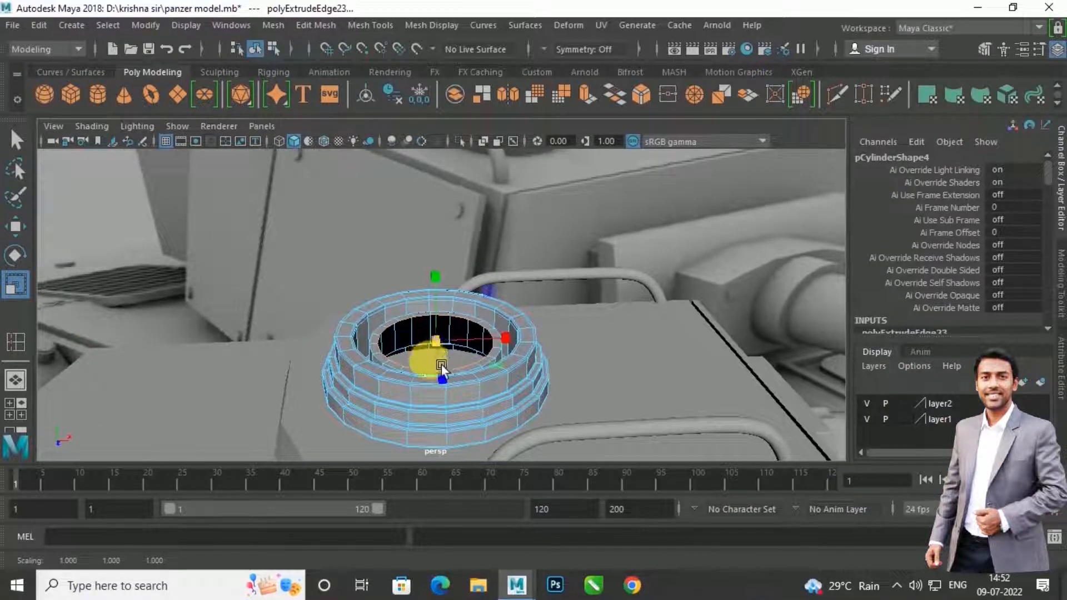
left_click_drag(449, 346, 446, 348, "shift")
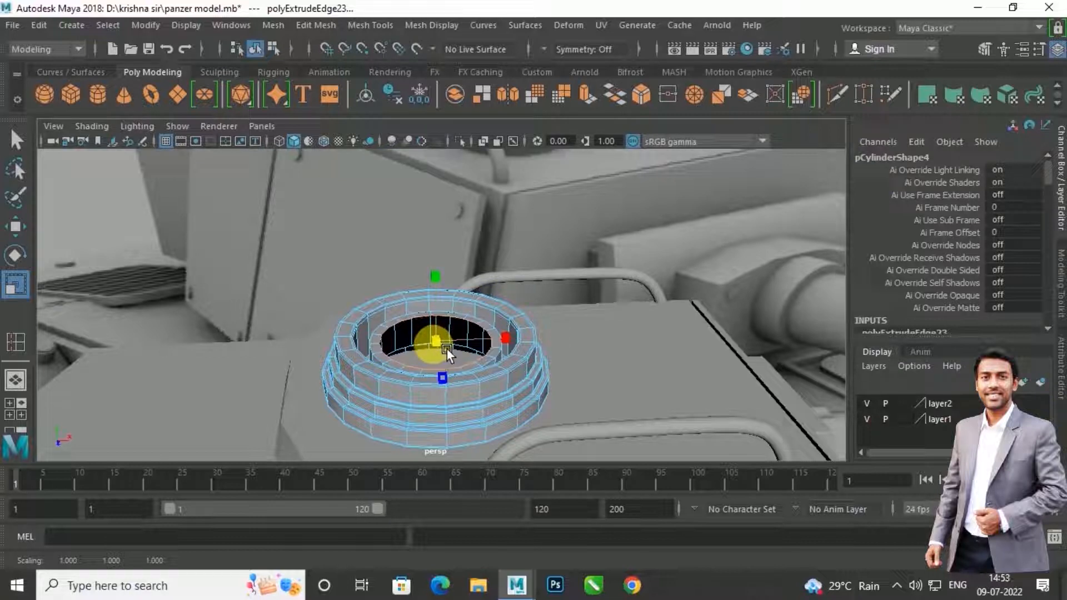
left_click_drag(447, 349, 448, 347)
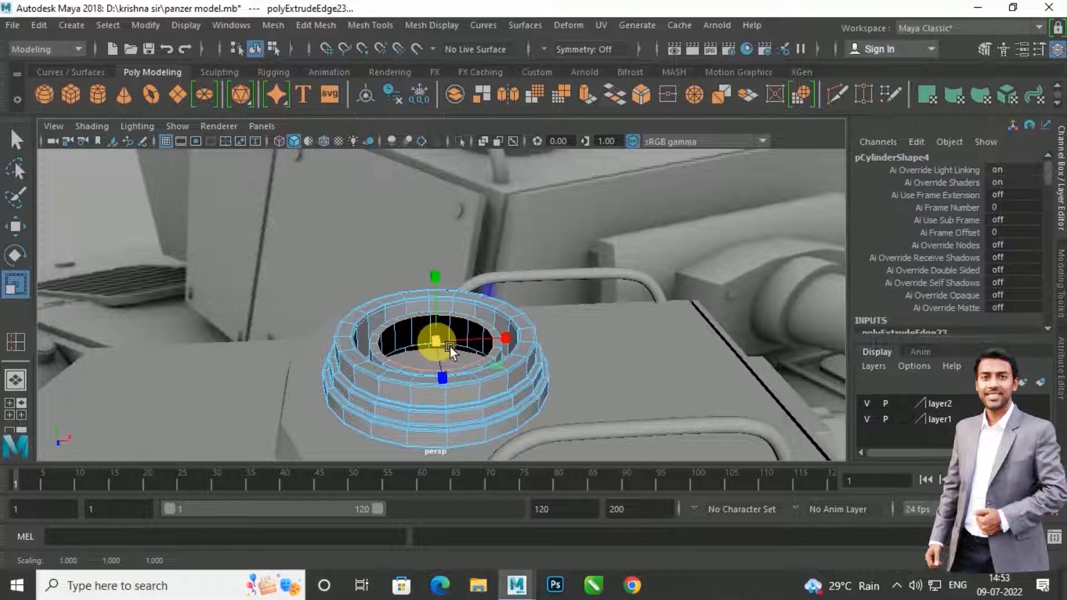
Step: Extrude the rim's inner edge loop down to a Y of about 17.09 and inward across the opening
key("ctrl+e")
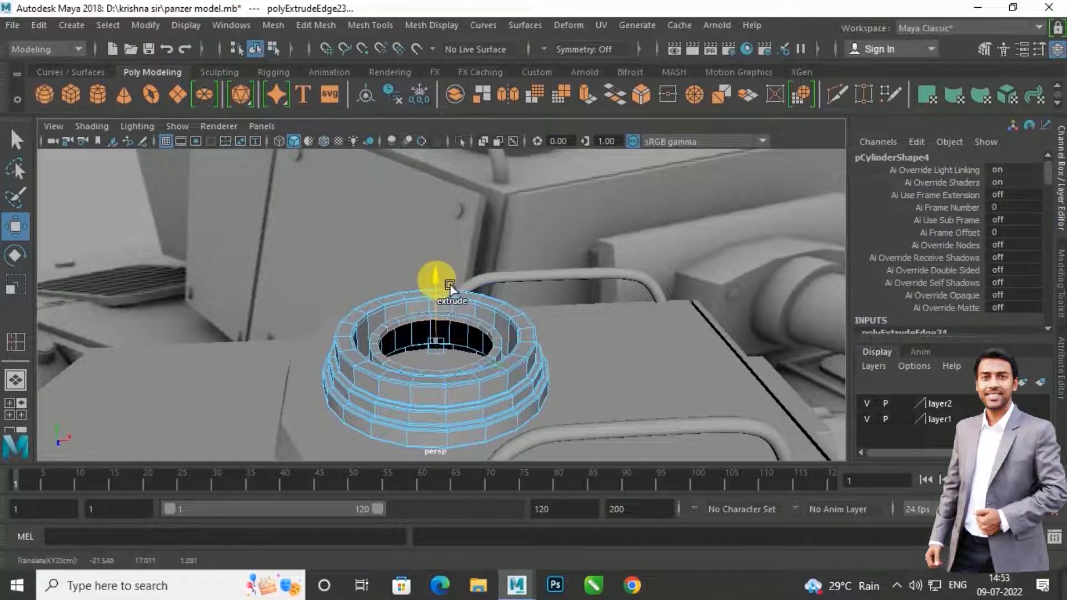
left_click(450, 287)
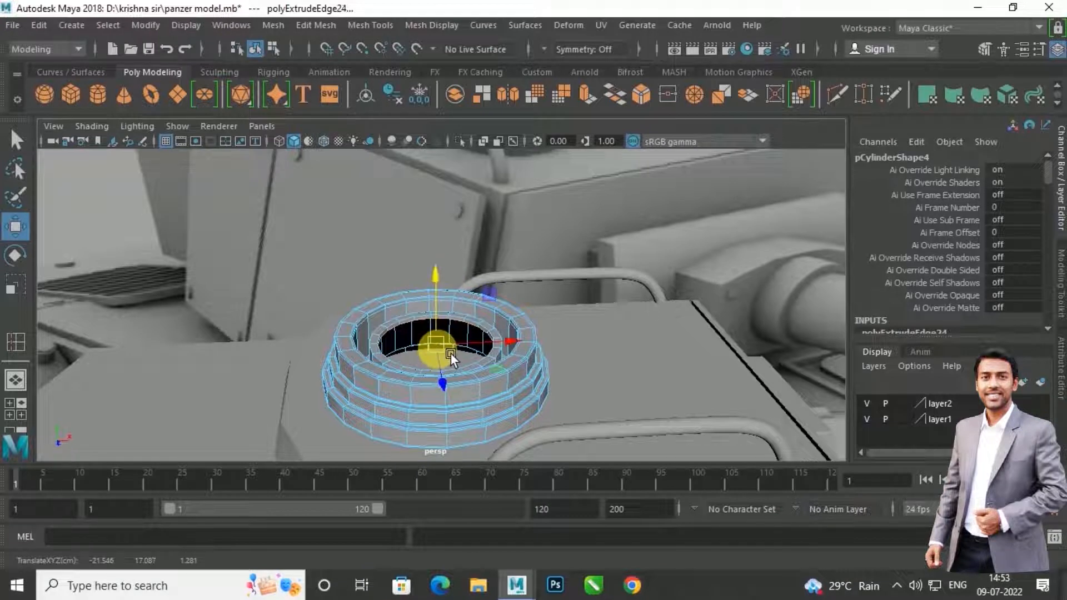
key("r")
left_click_drag(445, 353, 434, 359, "shift")
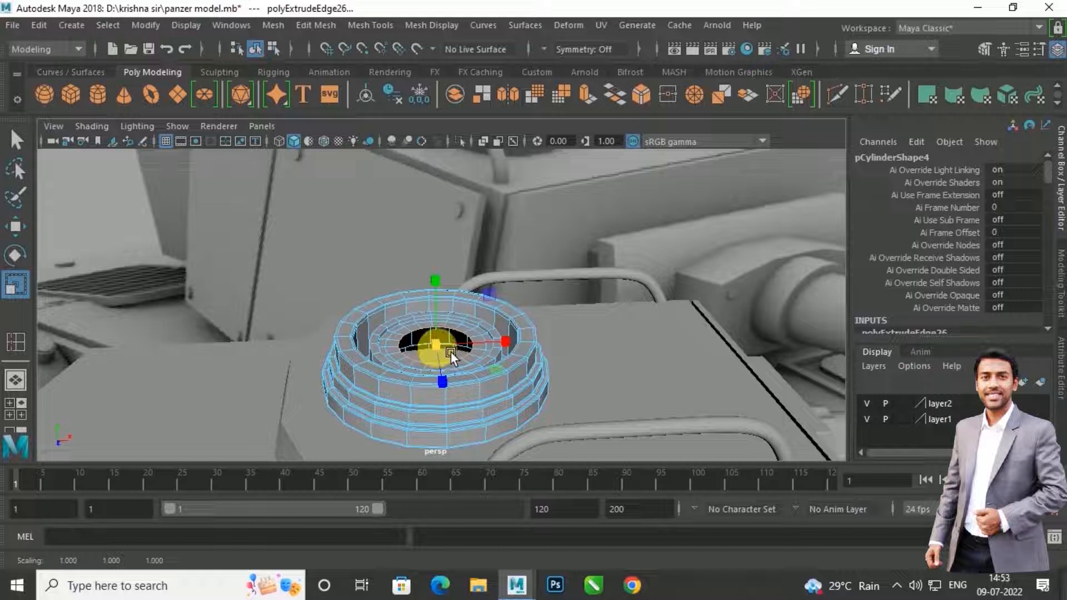
Step: Merge the remaining inner edge loop to its center to close the hatch lid inside the cupola
right_click_drag(438, 345, 460, 231, "shift")
scroll(471, 287, "down", 3)
left_click_drag(471, 287, 516, 343, "alt")
scroll(452, 324, "up", 5)
scroll(434, 352, "up", 3)
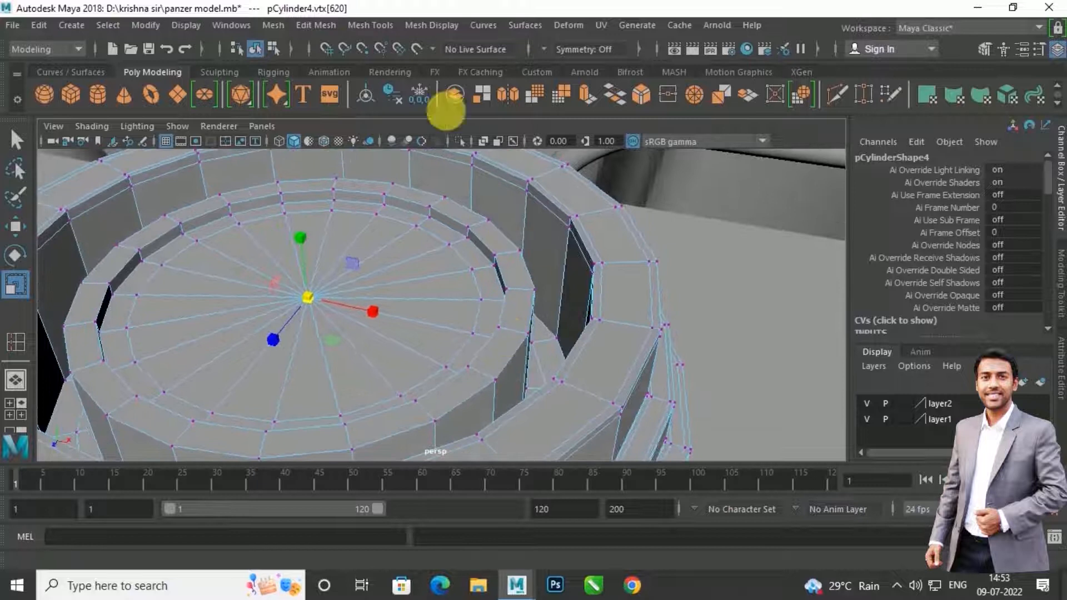
Step: Insert supporting edge loops close to the top and base edges of the cupola's raised inner wall
left_click(370, 26)
left_click(416, 143)
scroll(496, 284, "up", 5)
middle_click_drag(495, 283, 469, 251, "alt")
left_click_drag(469, 250, 458, 273, "alt")
left_click(468, 329)
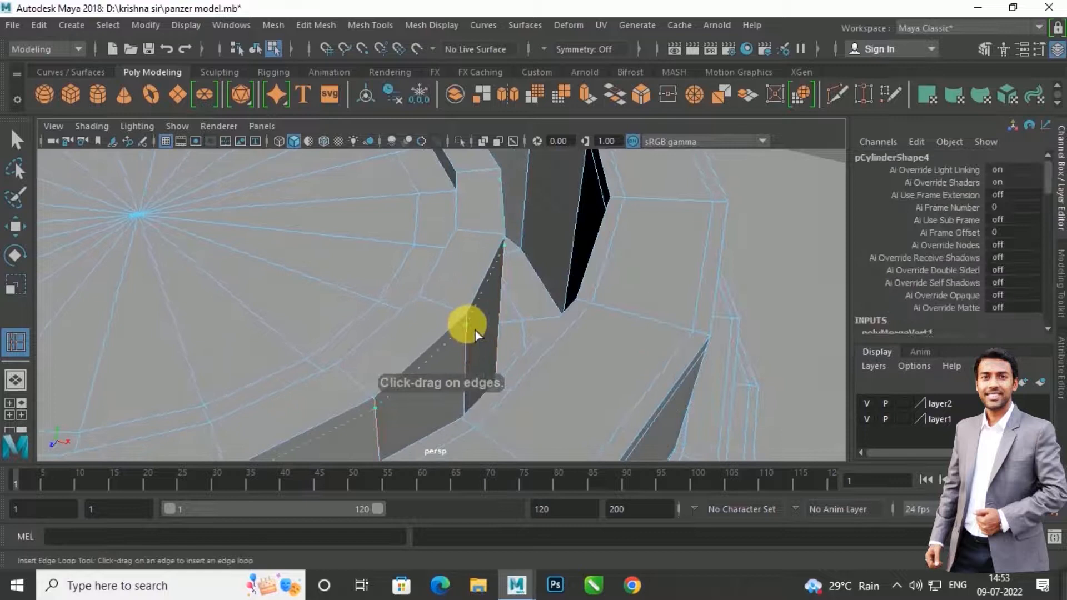
left_click_drag(483, 334, 537, 341, "alt")
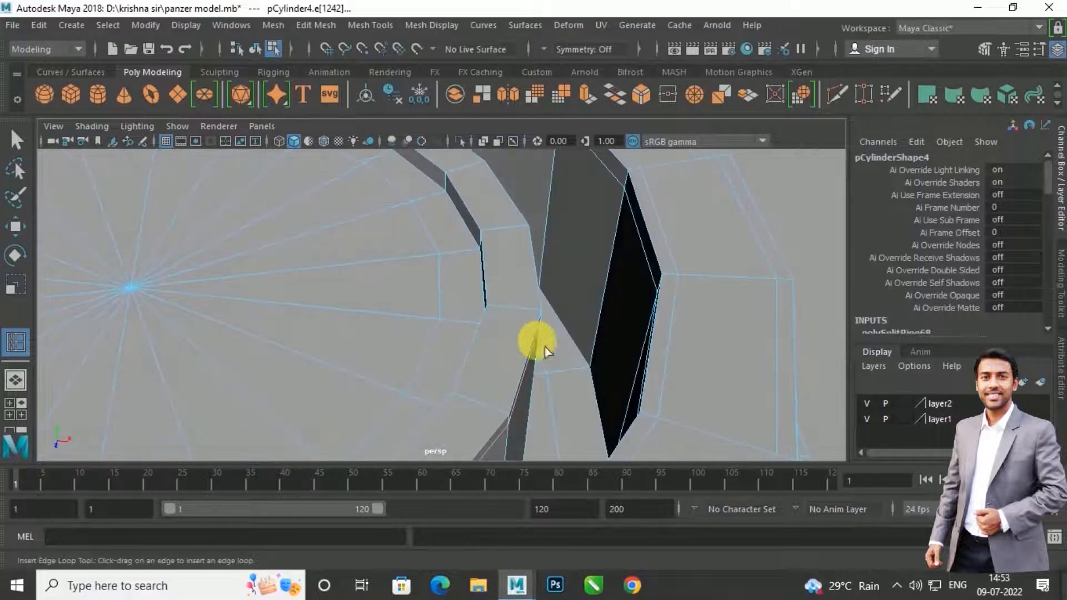
left_click(600, 363)
left_click_drag(600, 362, 580, 290, "alt")
left_click(591, 369)
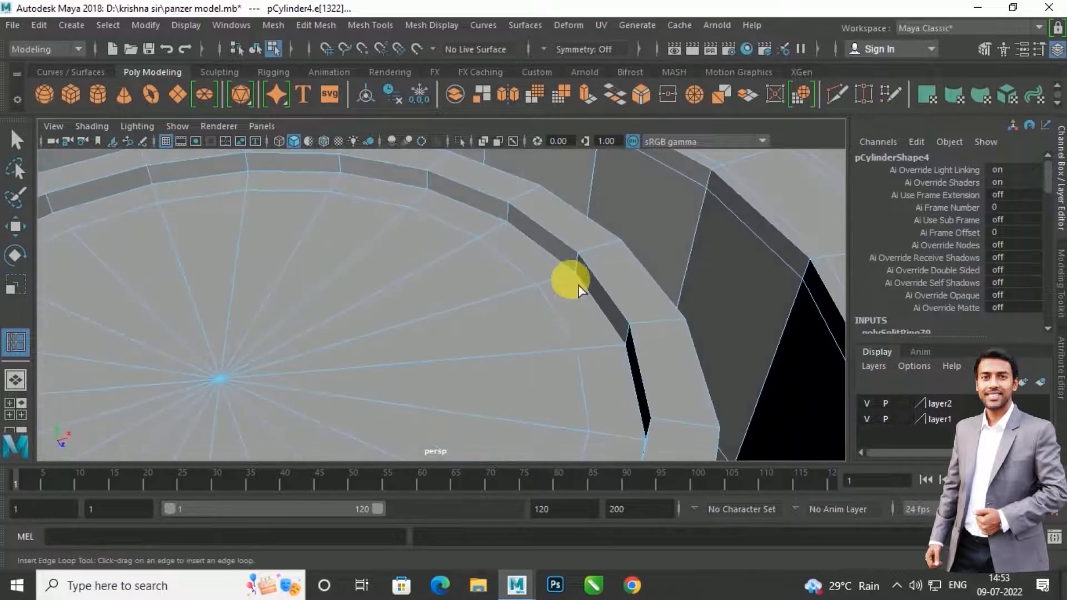
Step: Insert supporting edge loops along both edges of the narrow rim, on the recessed inner wall and at the lid's outer border
left_click(592, 262)
left_click(626, 249)
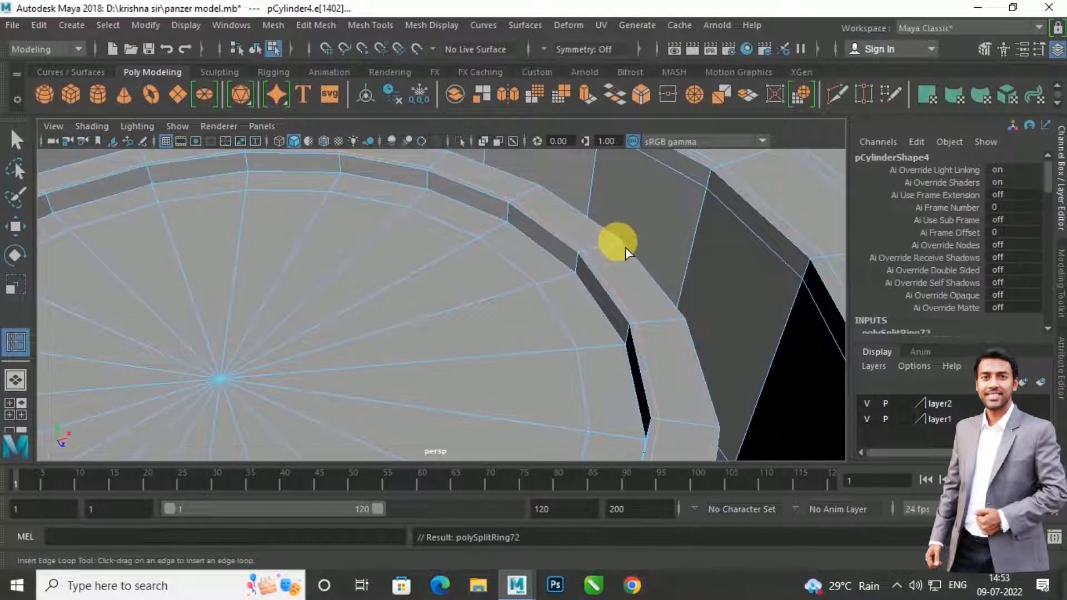
key("ctrl+z")
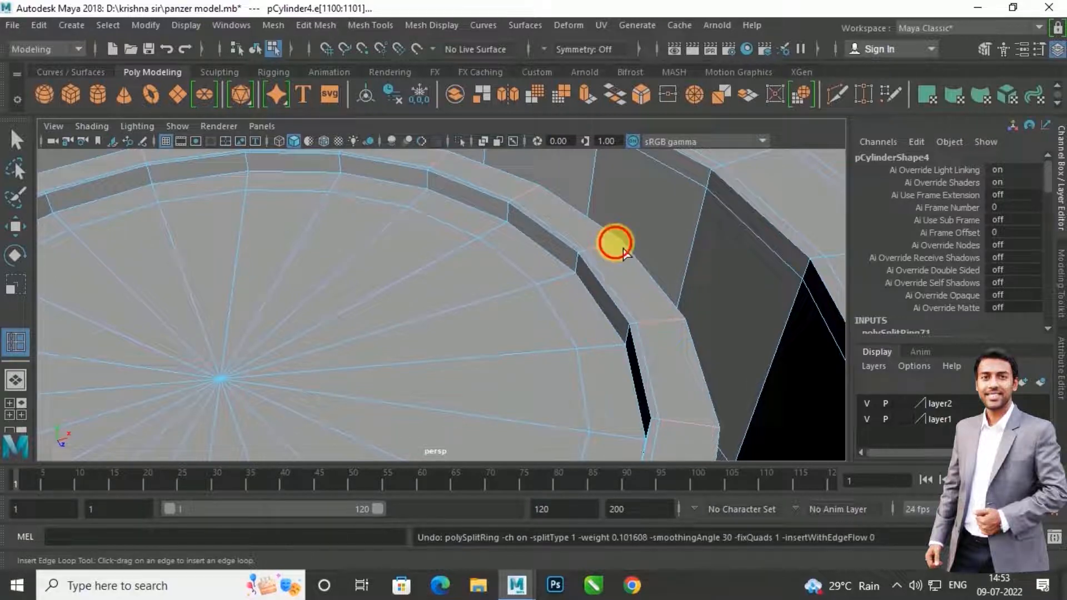
left_click(622, 249)
left_click_drag(571, 283, 618, 245, "alt")
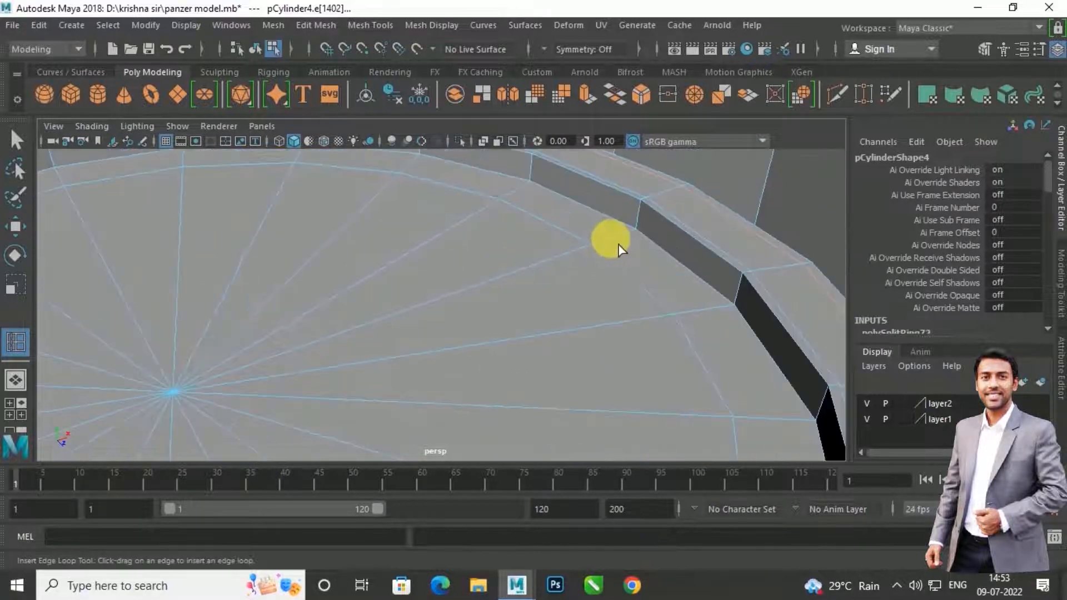
left_click(648, 214)
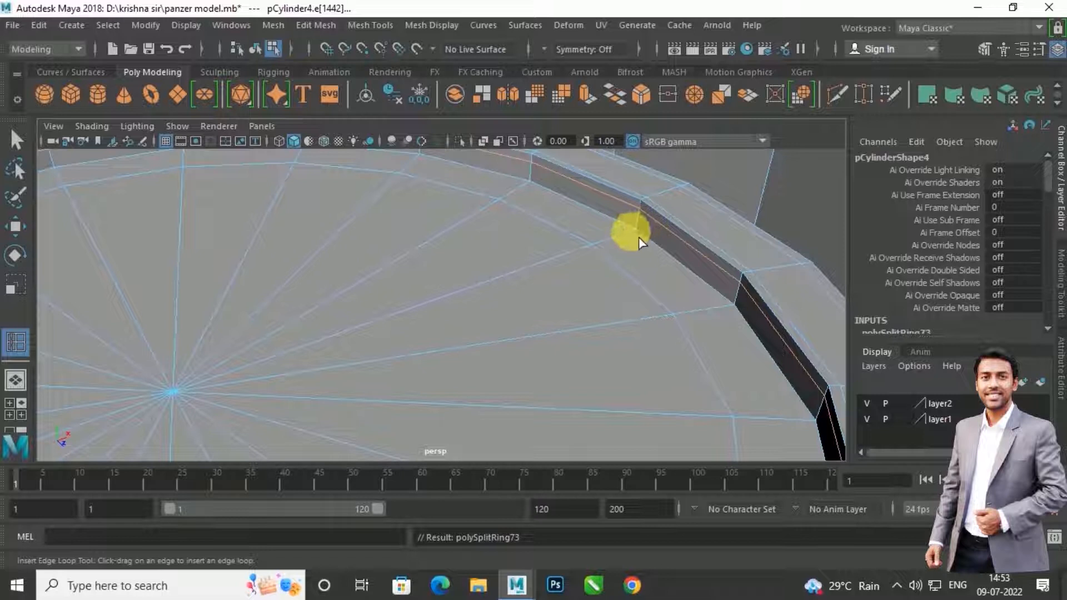
left_click(640, 241)
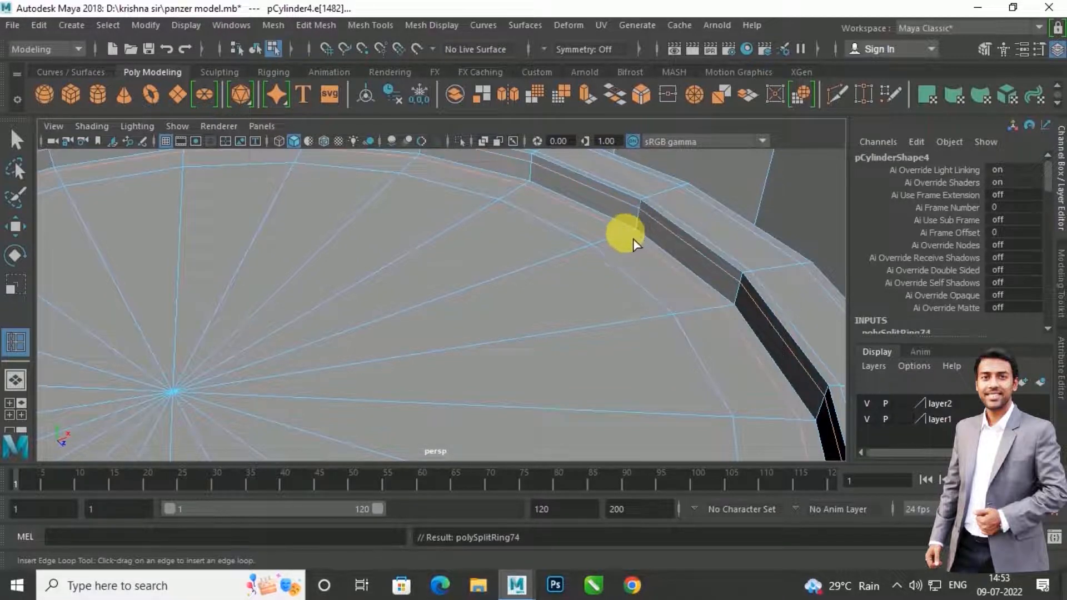
Step: Return the cupola to object mode and turn on its smooth mesh preview
scroll(633, 238, "down", 5)
left_click_drag(561, 318, 513, 316, "alt")
scroll(543, 313, "down", 3)
key("w")
right_click_drag(506, 316, 574, 139)
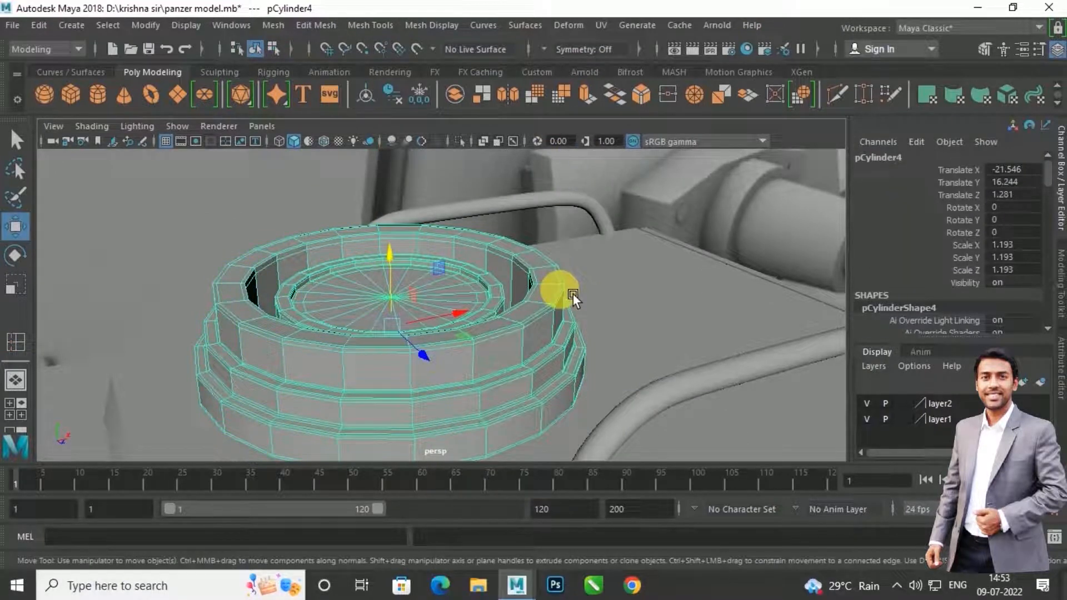
key("3")
left_click(601, 306)
scroll(486, 324, "down", 8)
left_click_drag(485, 324, 507, 338, "alt")
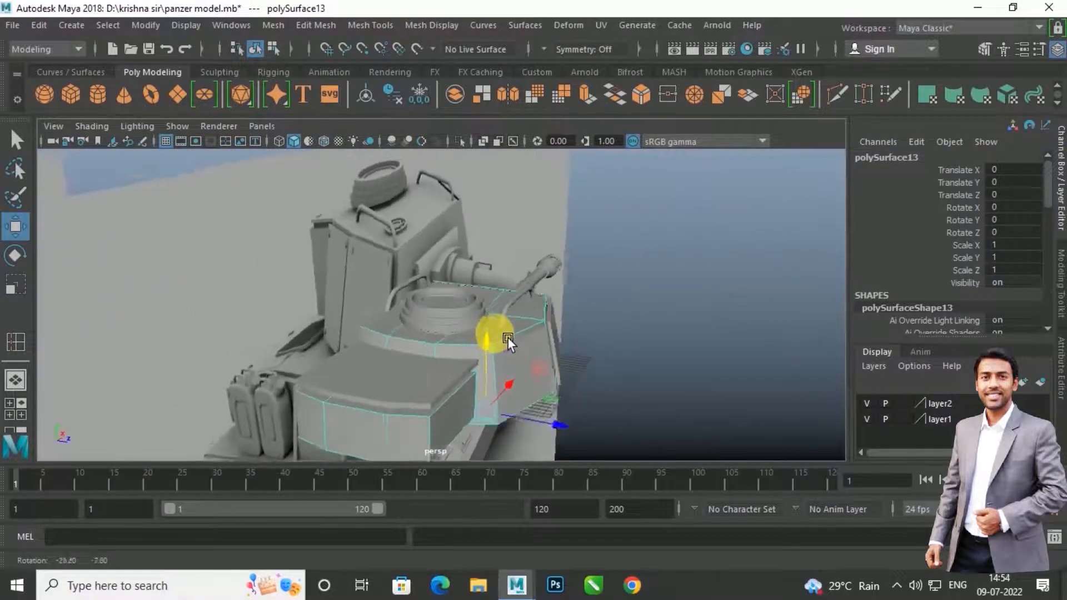
Step: Hide layer1 with the reference image and inspect the turret, cupola and gun barrel from several sides
scroll(503, 334, "down", 5)
left_click(478, 223)
left_click_drag(515, 405, 553, 386)
left_click(880, 414)
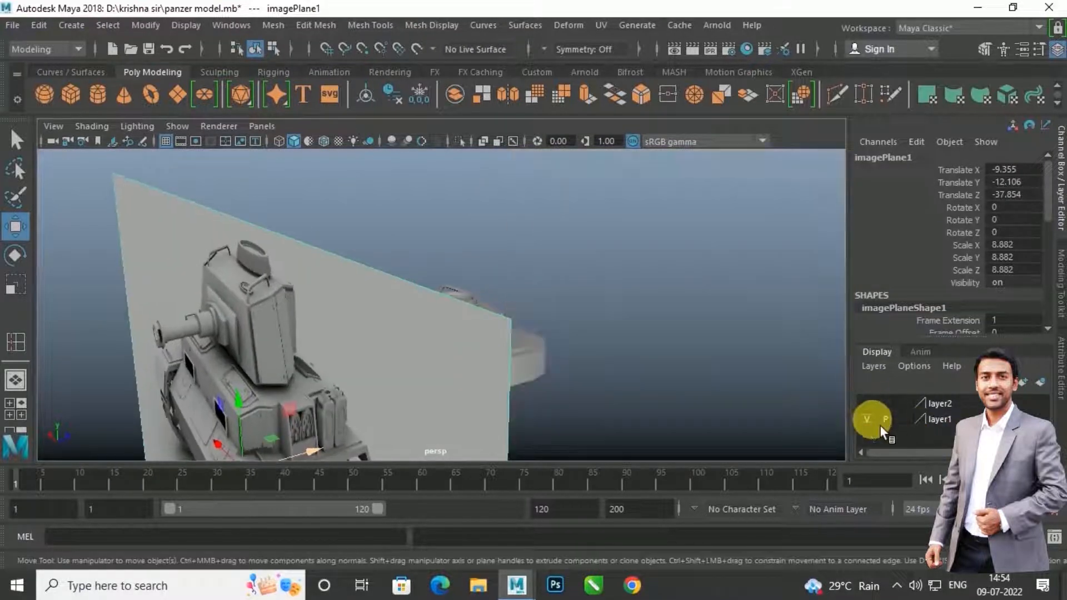
left_click(870, 417)
scroll(508, 347, "up", 5)
left_click_drag(510, 346, 551, 308, "alt")
scroll(528, 324, "up", 2)
left_click(524, 321)
mouse_move(505, 240)
left_mouse_down()
mouse_move(508, 231)
mouse_move(543, 271)
mouse_move(553, 261)
mouse_move(508, 230)
left_mouse_up()
left_click(629, 266)
scroll(627, 266, "down", 4)
left_click_drag(628, 266, 579, 359, "alt")
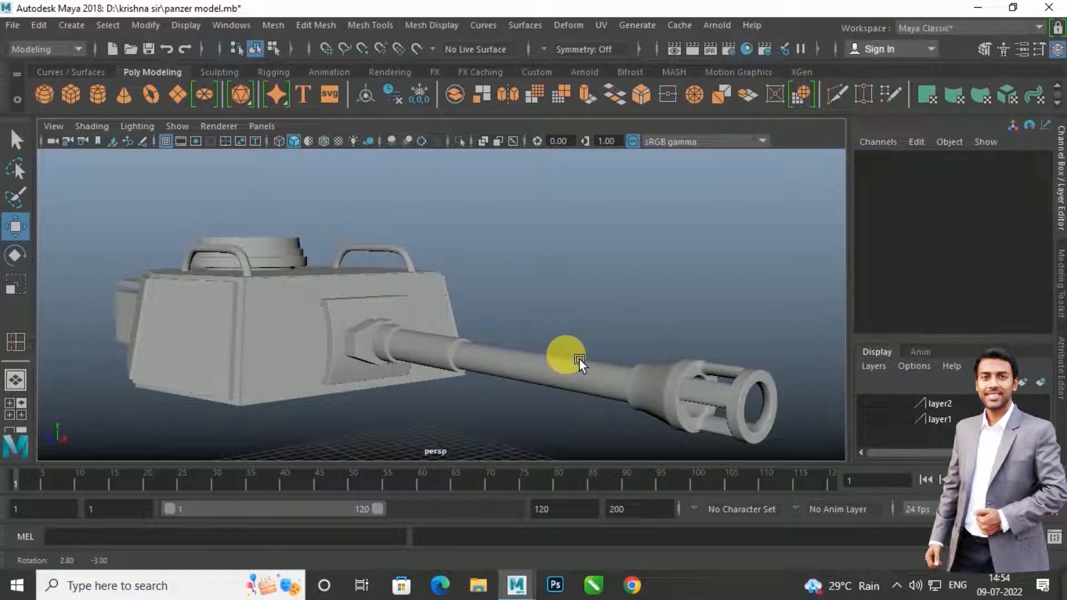
Step: Show layer1 again, switch briefly to the layer2 reference for comparison, and return to layer1 only
left_click_drag(579, 358, 878, 426, "alt")
left_click(870, 421)
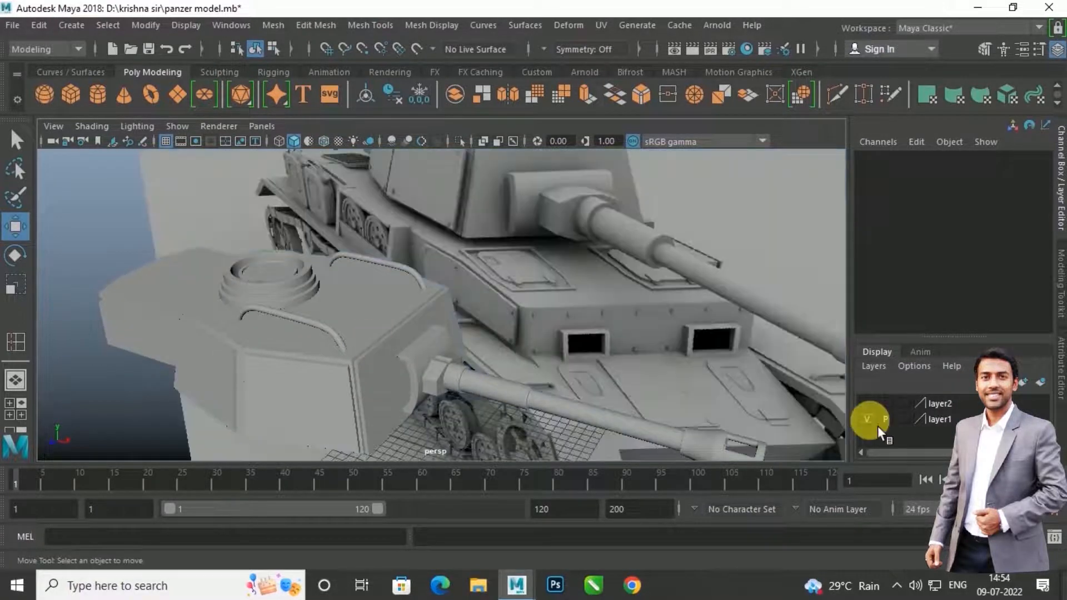
scroll(594, 313, "down", 4)
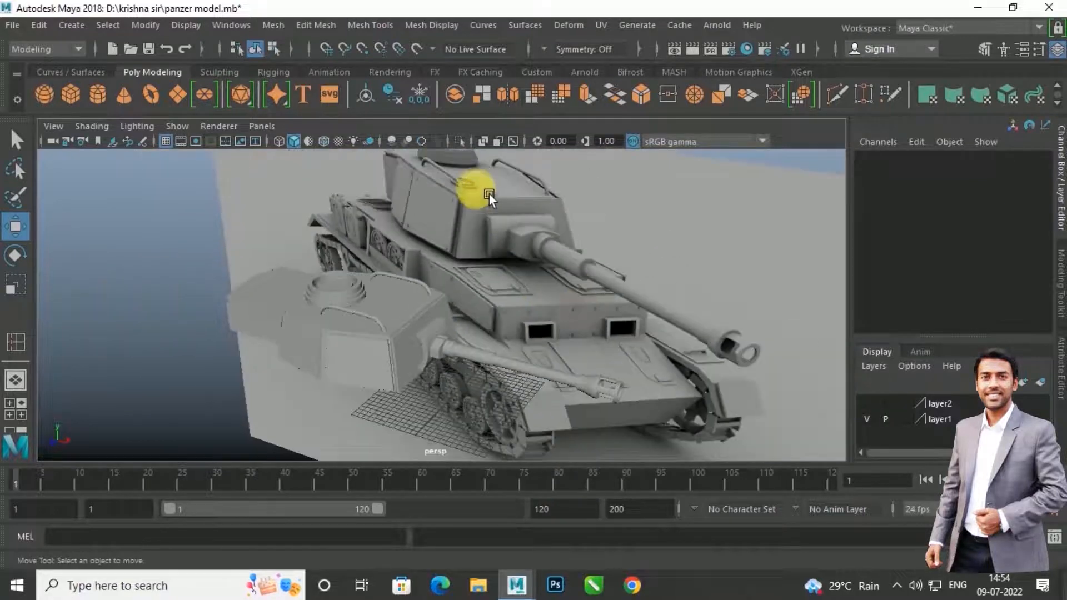
left_click(867, 419)
left_click(867, 403)
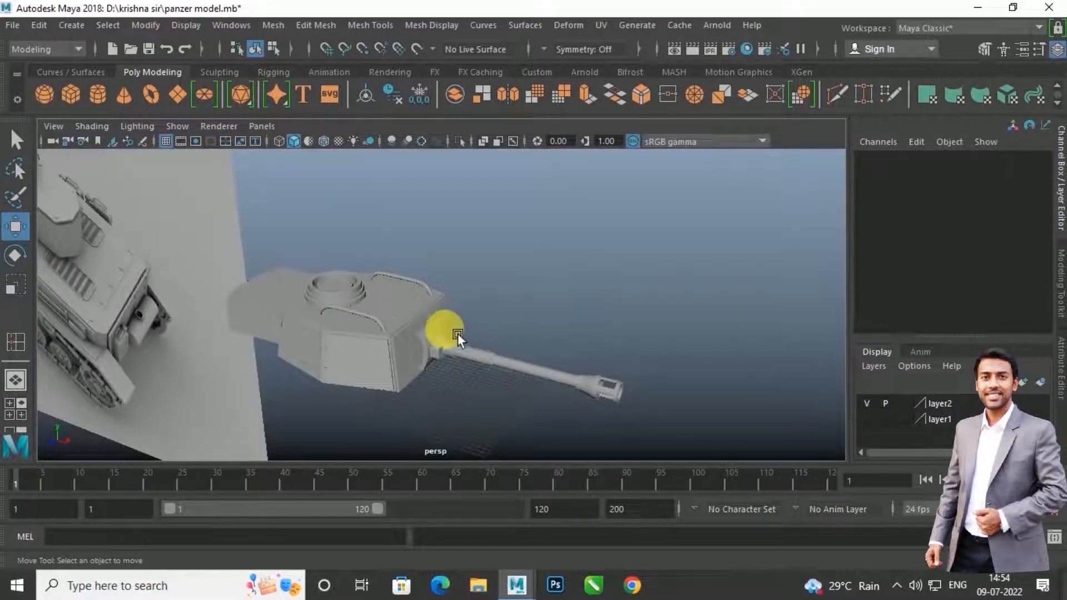
left_click_drag(416, 331, 346, 314, "alt")
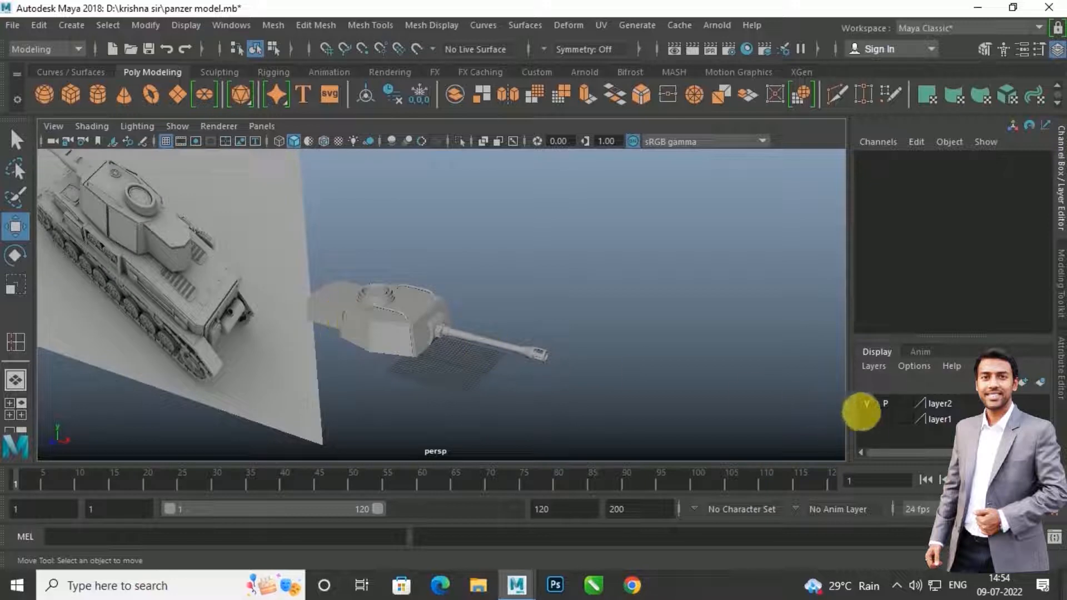
left_click(867, 419)
left_click(866, 404)
scroll(560, 308, "up", 5)
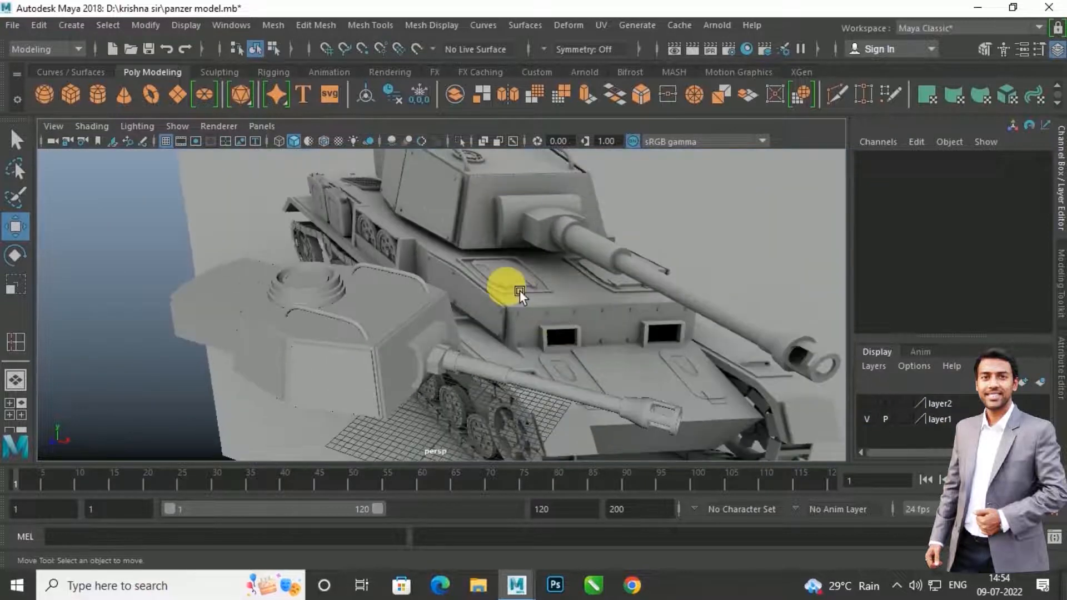
Step: Examine the small round hatch beside the handrail on the reference tank's turret roof and compare it with the modeled roof
left_click_drag(521, 287, 473, 299, "alt")
scroll(463, 295, "up", 7)
middle_click_drag(454, 284, 416, 364, "alt")
scroll(414, 334, "up", 3)
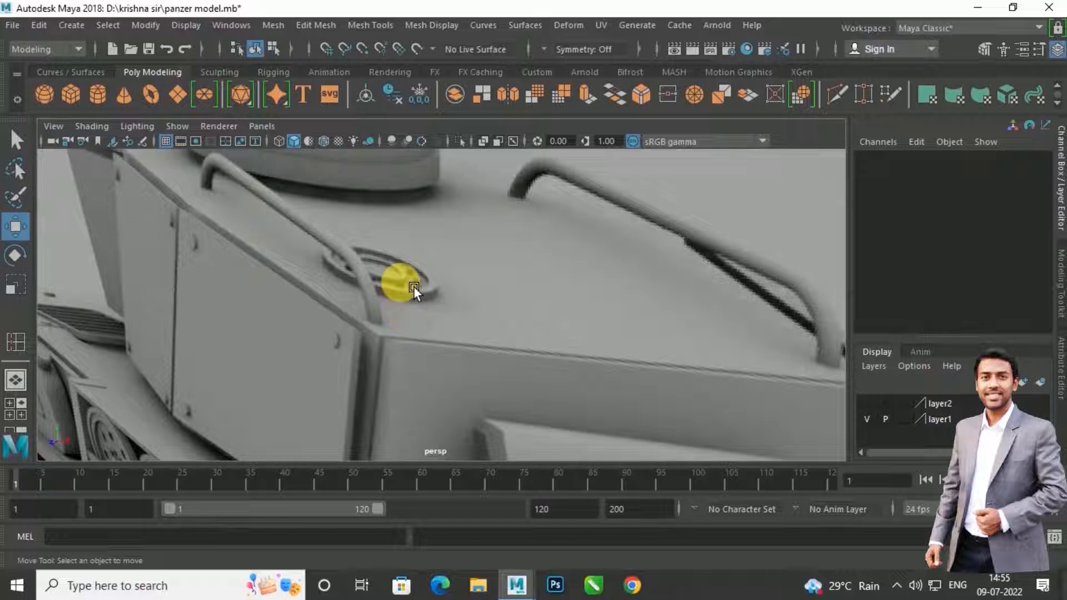
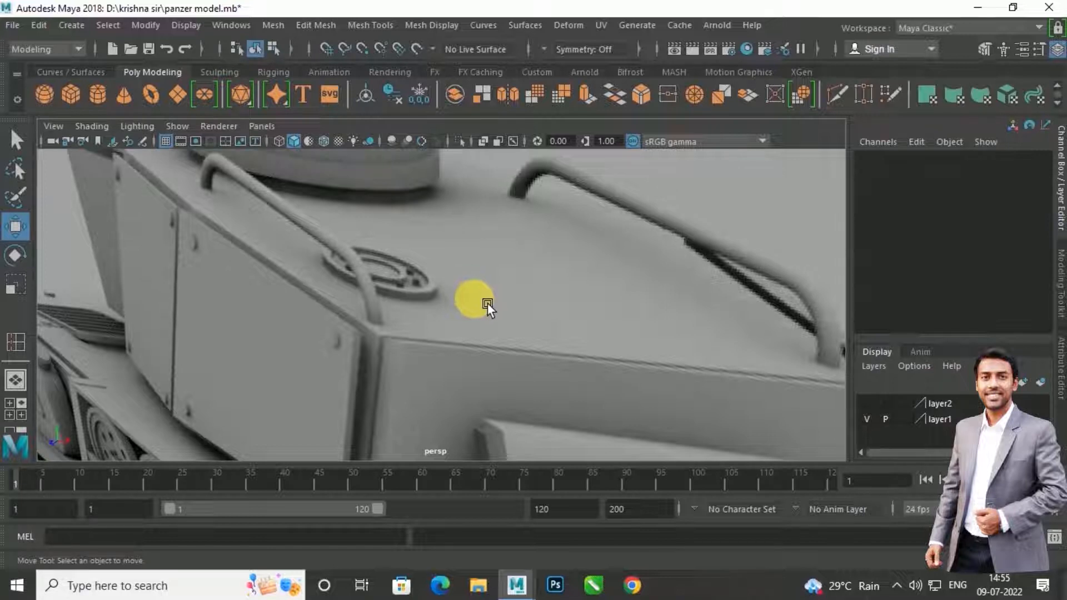
scroll(471, 308, "down", 10)
left_click_drag(465, 315, 436, 376, "alt")
scroll(399, 372, "down", 3)
middle_click_drag(435, 376, 463, 303, "alt")
scroll(462, 304, "up", 5)
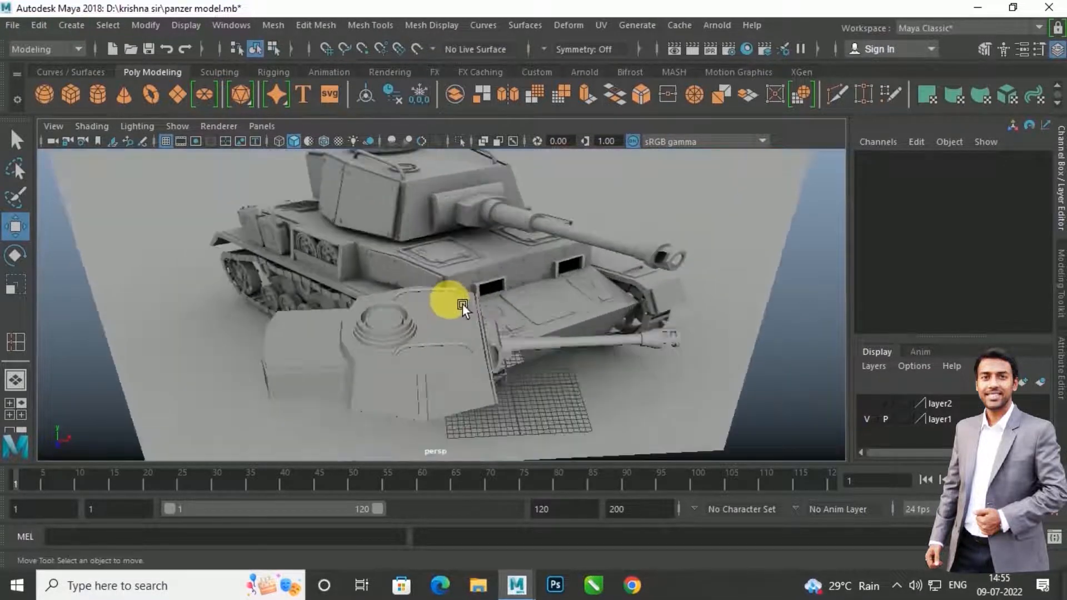
scroll(486, 298, "up", 3)
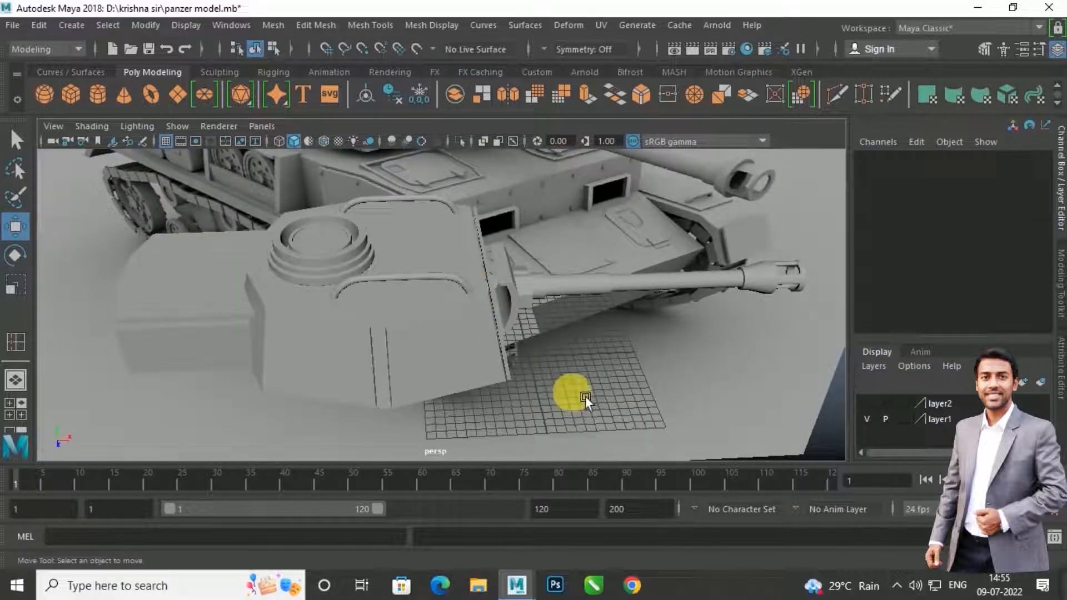
Step: Create a polygon cylinder and move it over the turret roof ahead of the cupola, at about X -10.794 and Z 3.981
left_click(103, 98)
mouse_move(591, 411)
left_mouse_down()
mouse_move(620, 431)
mouse_move(619, 210)
mouse_move(631, 241)
left_mouse_up()
key("space")
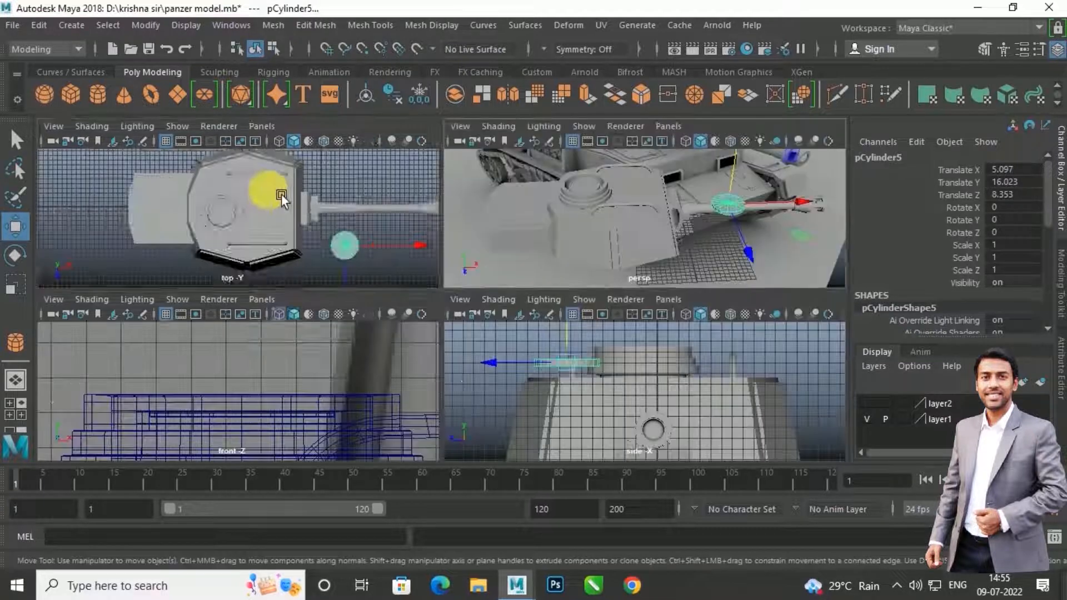
key("space")
left_click_drag(744, 363, 596, 357)
left_click_drag(525, 442, 531, 401)
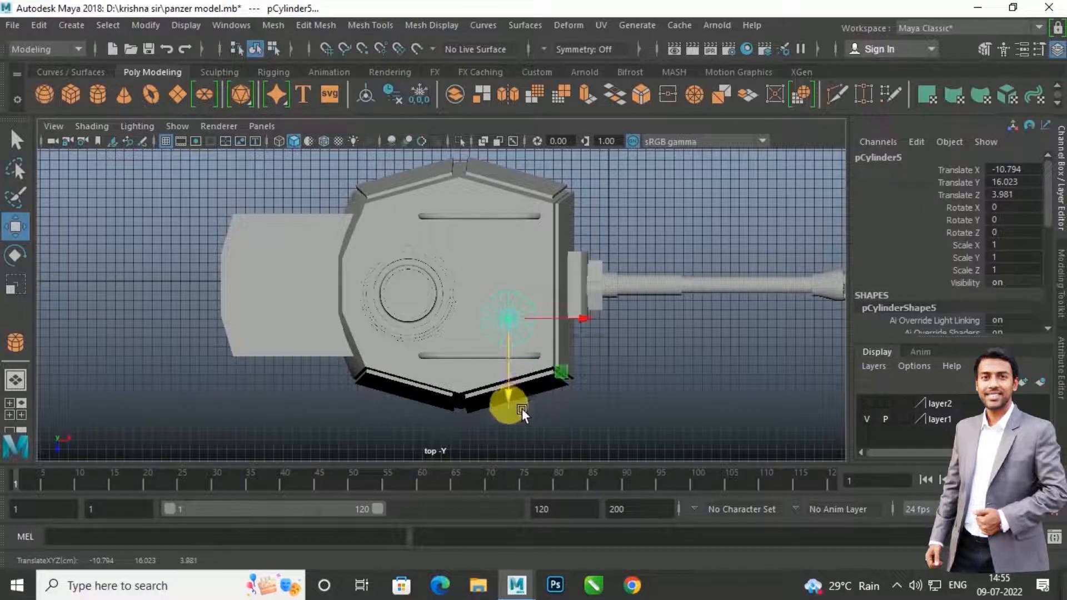
Step: Lower the new cylinder onto the turret roof, to a Translate Y of about 15.064
key("space")
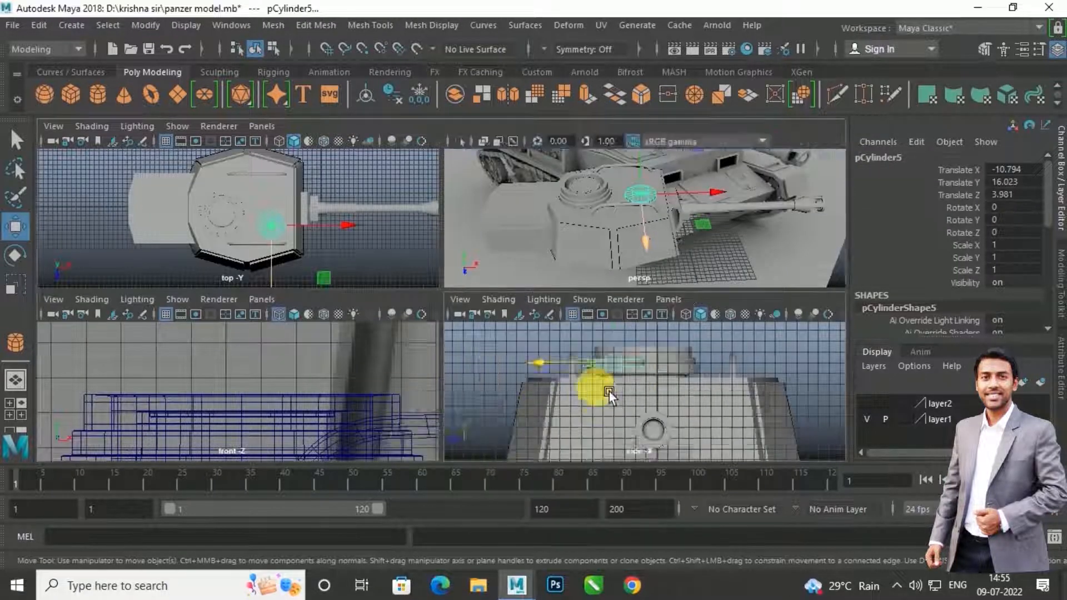
key("space")
left_click_drag(388, 197, 386, 217)
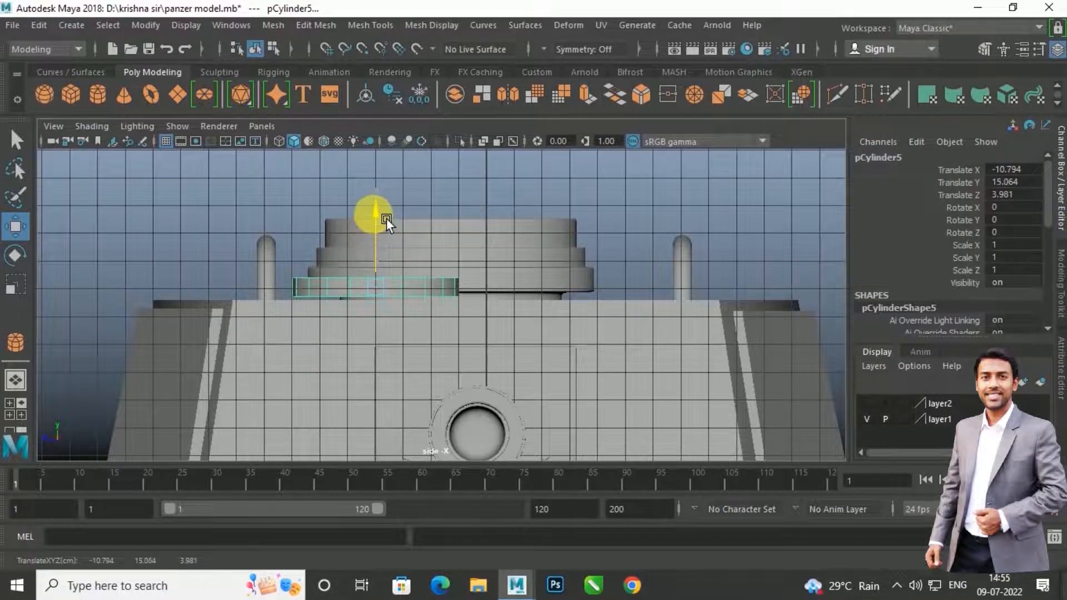
key("space")
key("space")
Step: Scale the roof cylinder down to about 0.653 in X and Z and about 0.729 in Y
left_click_drag(532, 249, 479, 255, "alt")
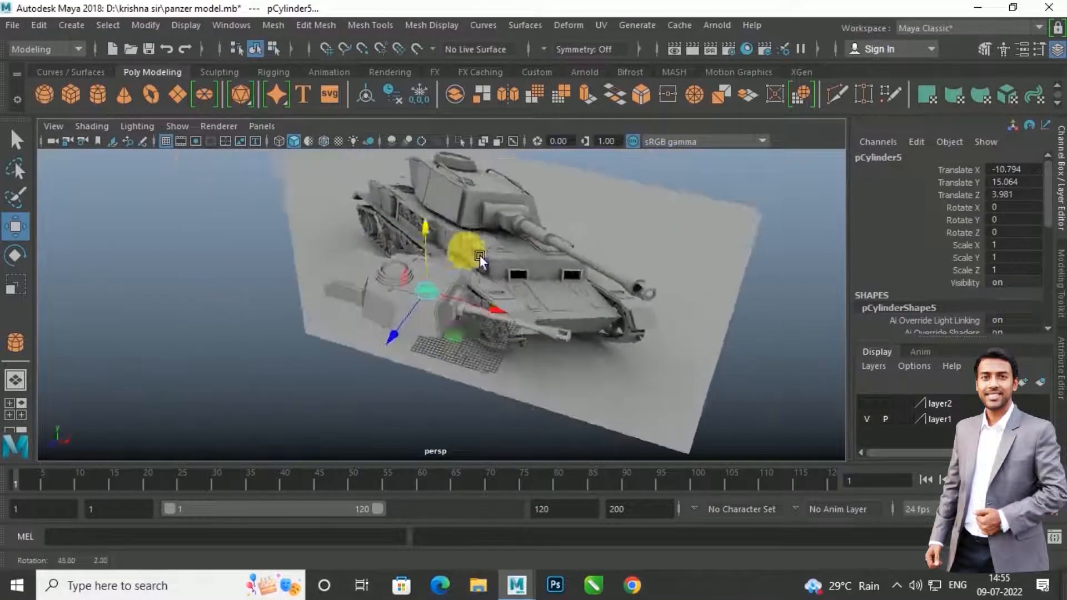
scroll(488, 185, "up", 8)
middle_click_drag(457, 220, 437, 373, "alt")
scroll(472, 267, "down", 4)
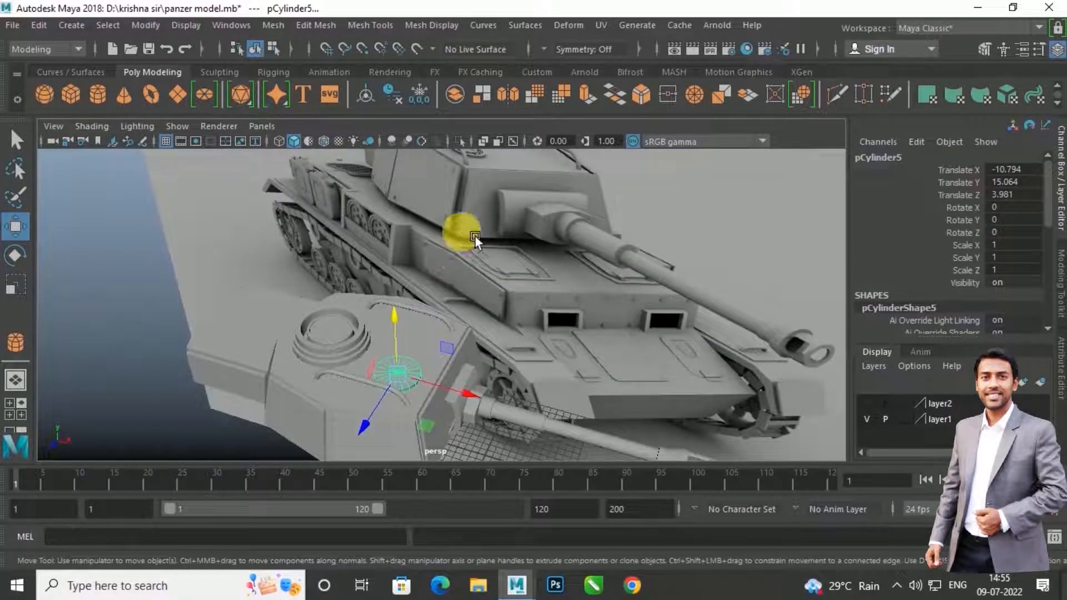
left_click_drag(476, 237, 400, 269, "alt")
scroll(344, 344, "up", 5)
middle_click_drag(331, 359, 408, 273, "alt")
scroll(408, 273, "up", 4)
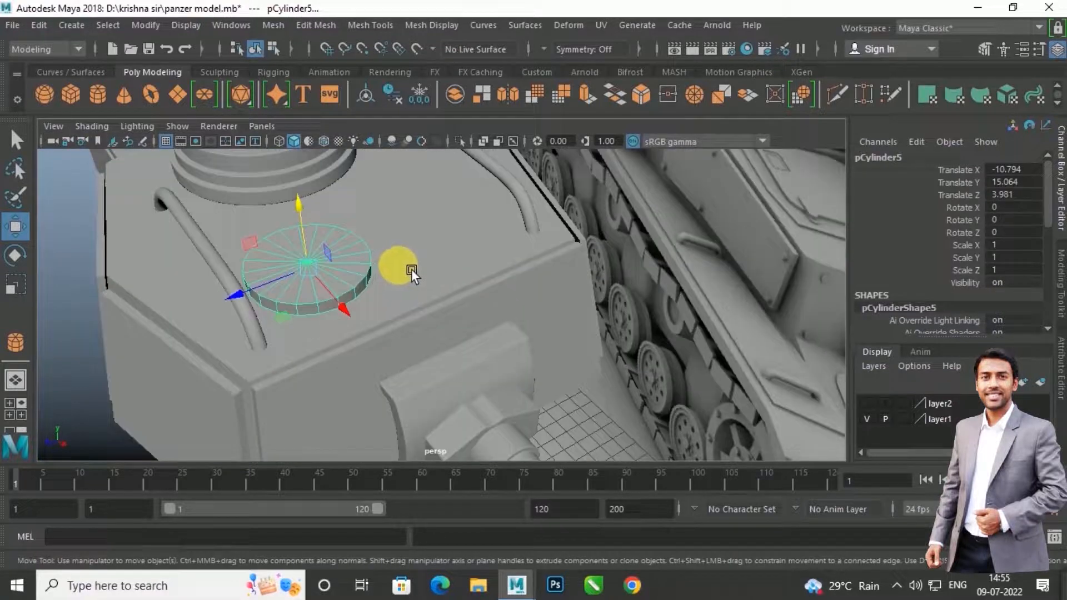
key("r")
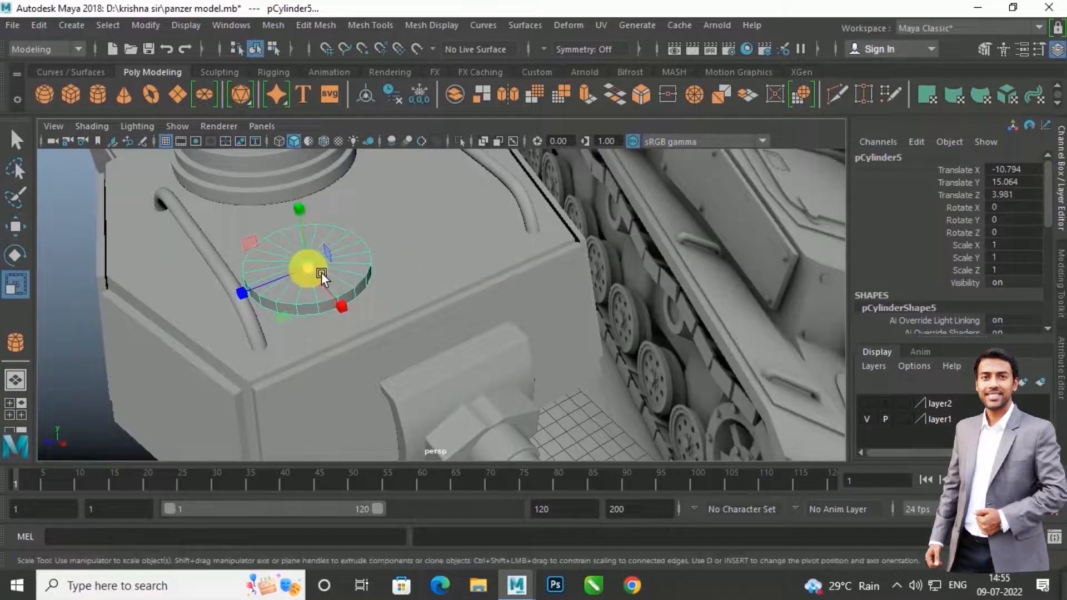
left_click_drag(321, 272, 290, 304)
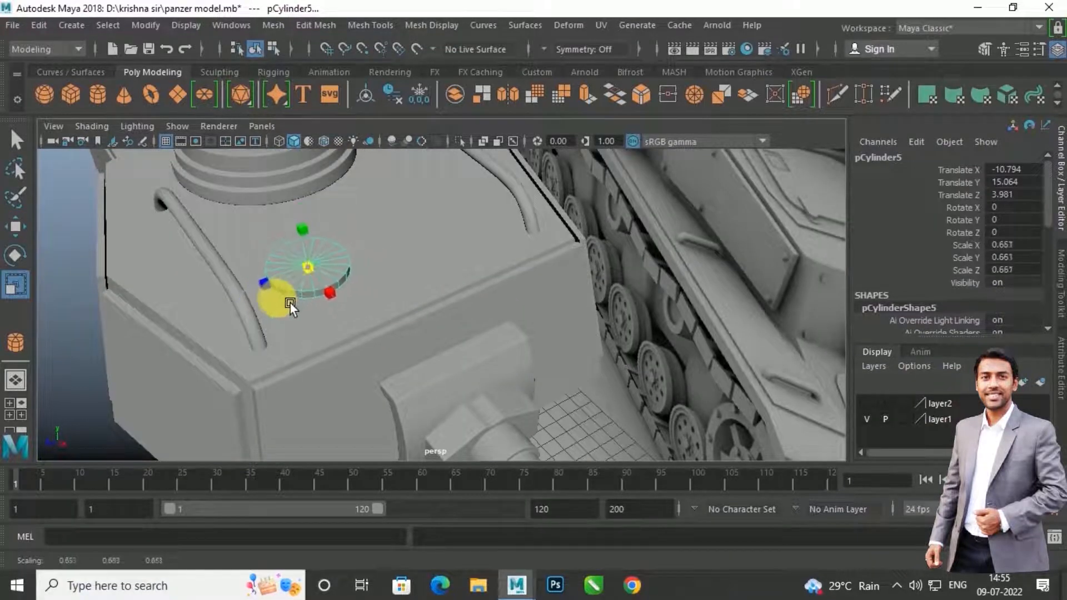
left_click_drag(345, 265, 420, 266, "alt")
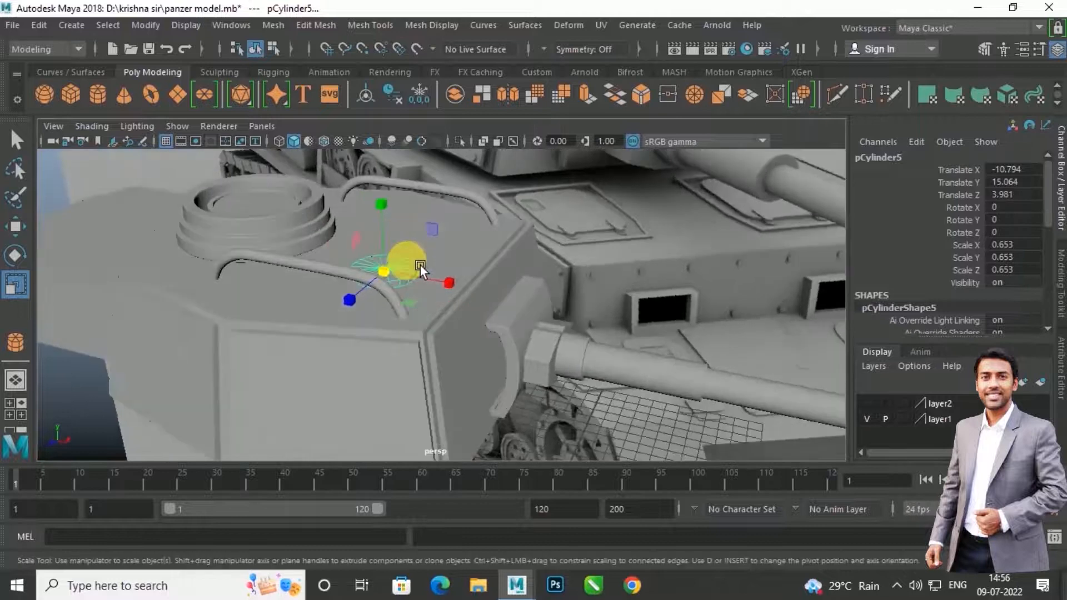
scroll(389, 234, "up", 5)
left_click_drag(380, 198, 385, 188)
Step: Compare the roof cylinder's size and shape with the small round hatch in the reference image
middle_click_drag(441, 228, 452, 301, "alt")
scroll(473, 216, "down", 6)
scroll(451, 290, "up", 4)
scroll(451, 289, "up", 3)
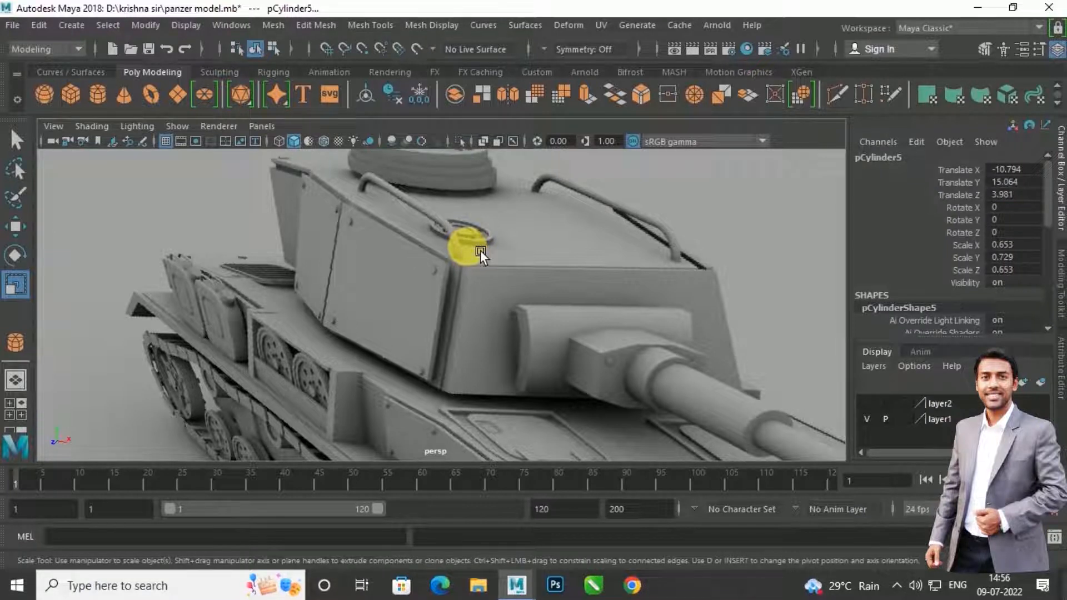
left_click_drag(480, 250, 479, 295, "alt")
middle_click_drag(478, 294, 494, 273, "alt")
scroll(423, 387, "up", 2)
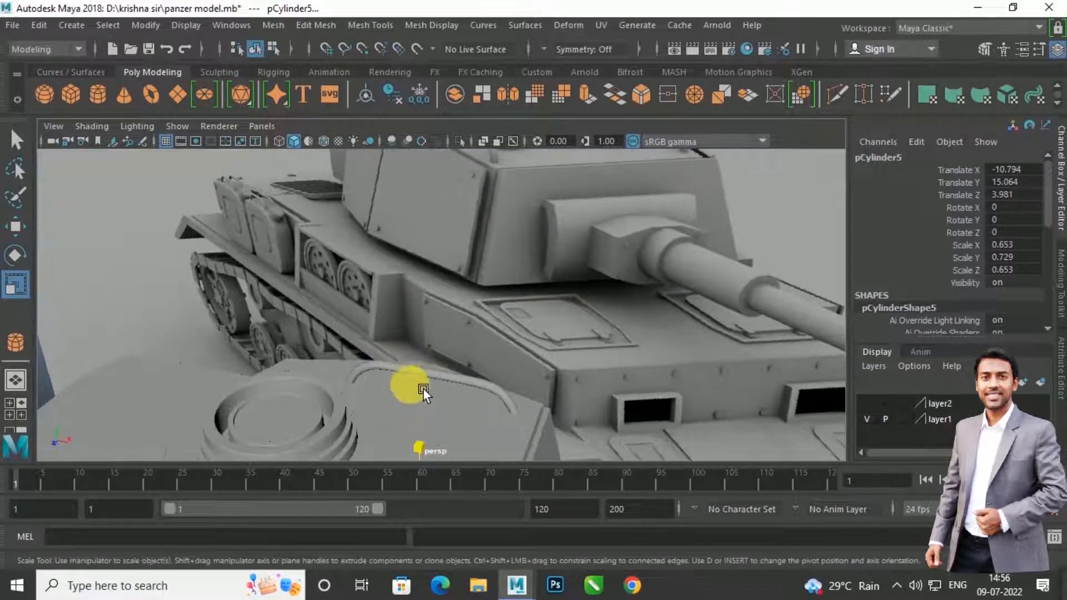
middle_click_drag(423, 387, 454, 317, "alt")
scroll(454, 317, "up", 2)
middle_click_drag(541, 414, 445, 284, "alt")
scroll(444, 284, "up", 5)
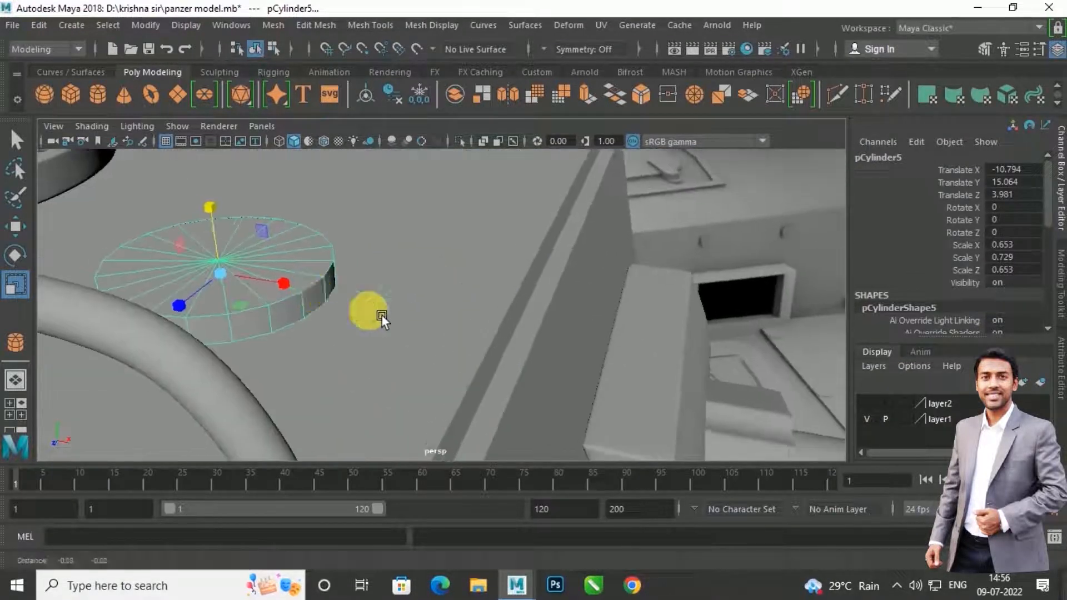
middle_click_drag(244, 269, 462, 339, "alt")
scroll(462, 338, "up", 2)
left_click_drag(463, 339, 490, 336, "alt")
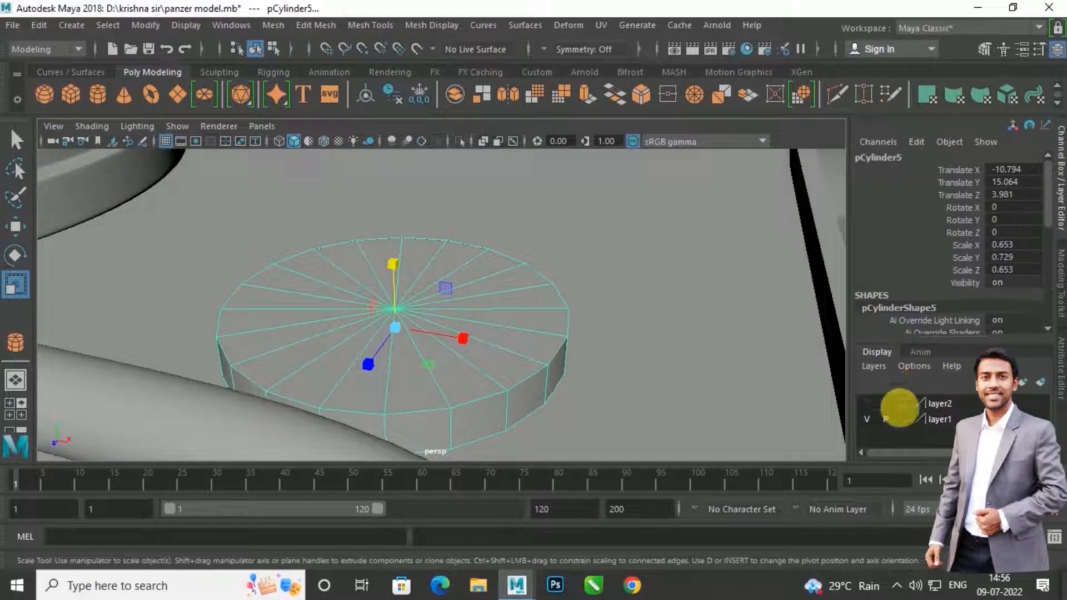
Step: Set the roof hatch cylinder's Subdivisions Caps to 6
scroll(923, 312, "down", 5)
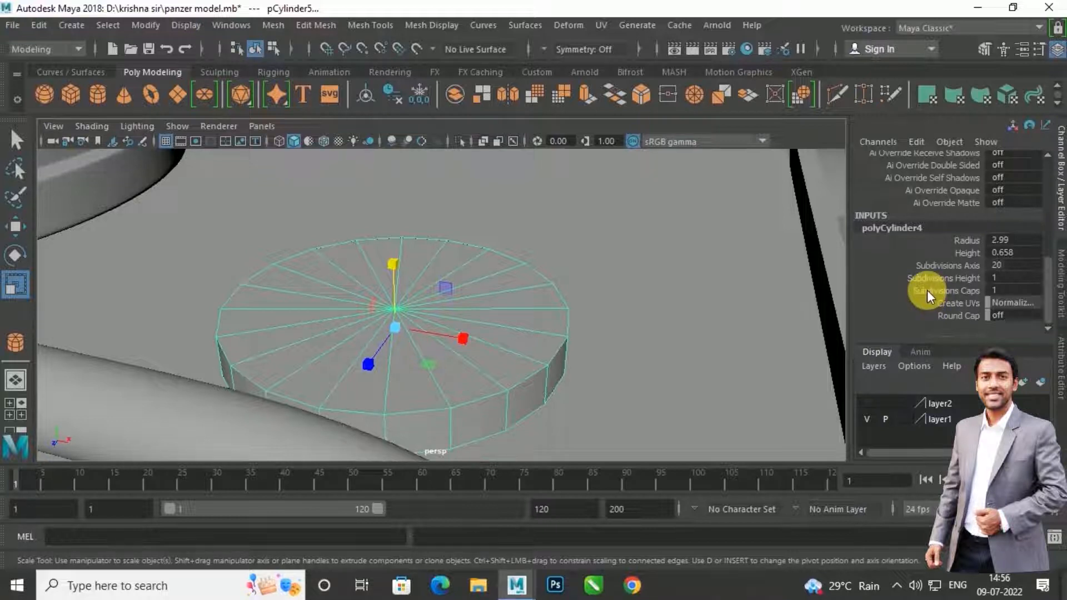
left_click(955, 279)
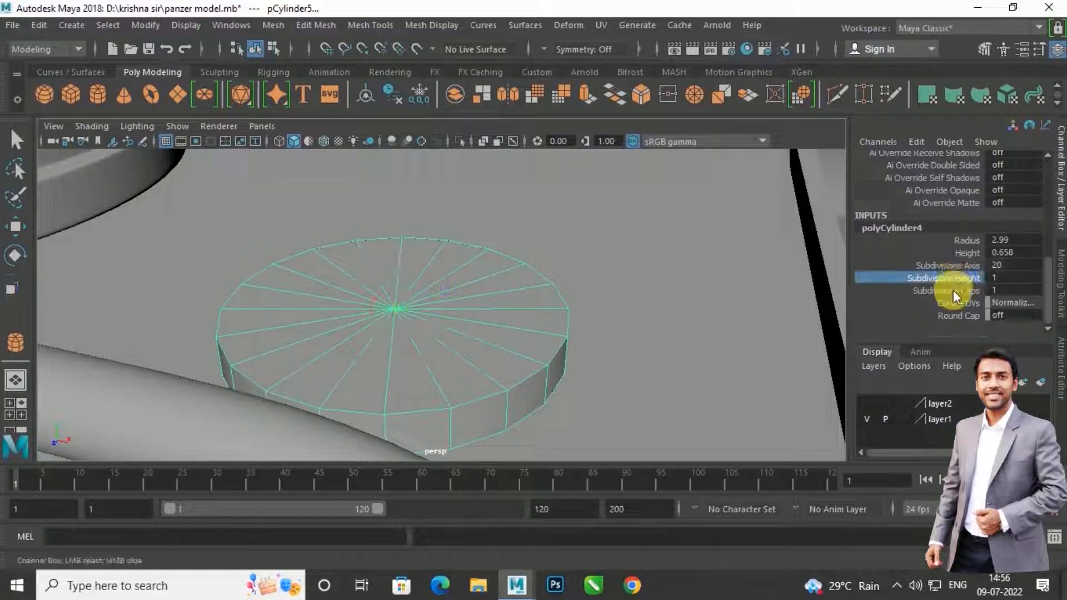
left_click(953, 290)
middle_click_drag(748, 317, 769, 327)
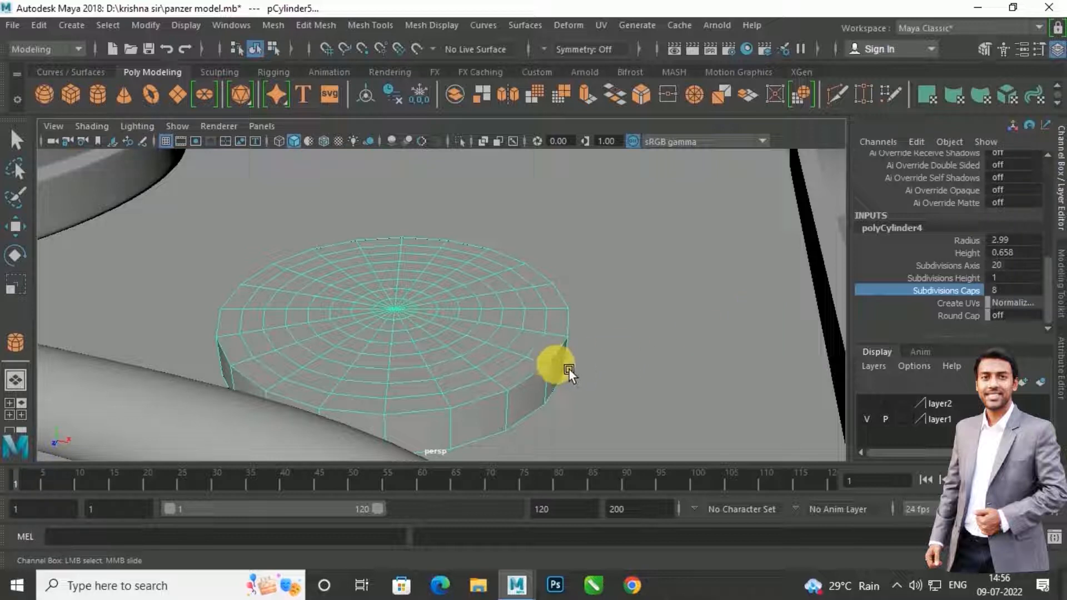
left_click_drag(534, 339, 514, 350, "alt")
scroll(474, 337, "up", 3)
middle_click_drag(512, 339, 545, 335, "alt")
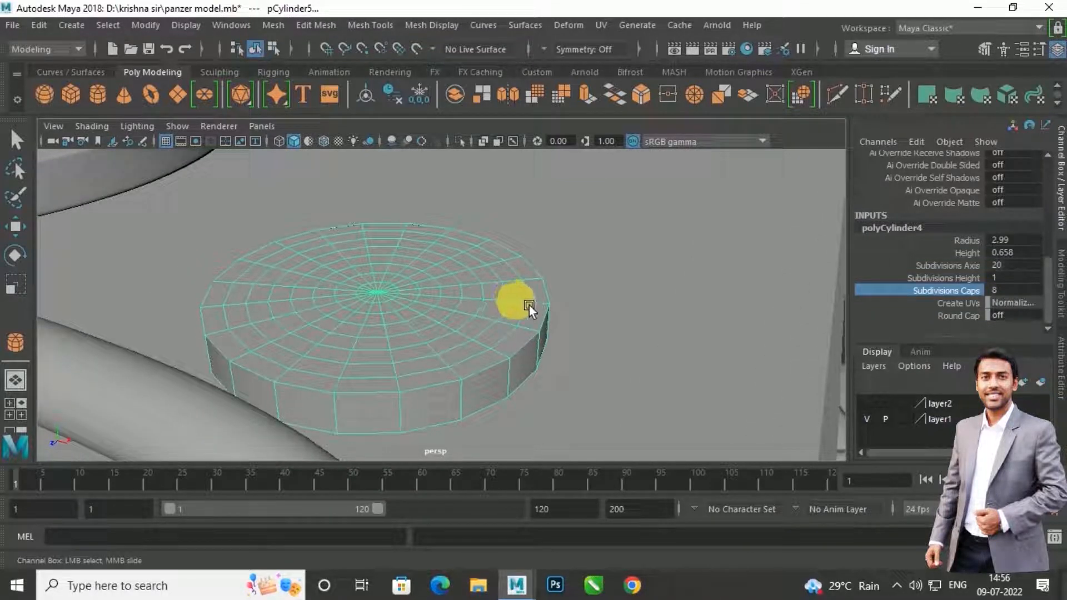
middle_click_drag(683, 304, 671, 308)
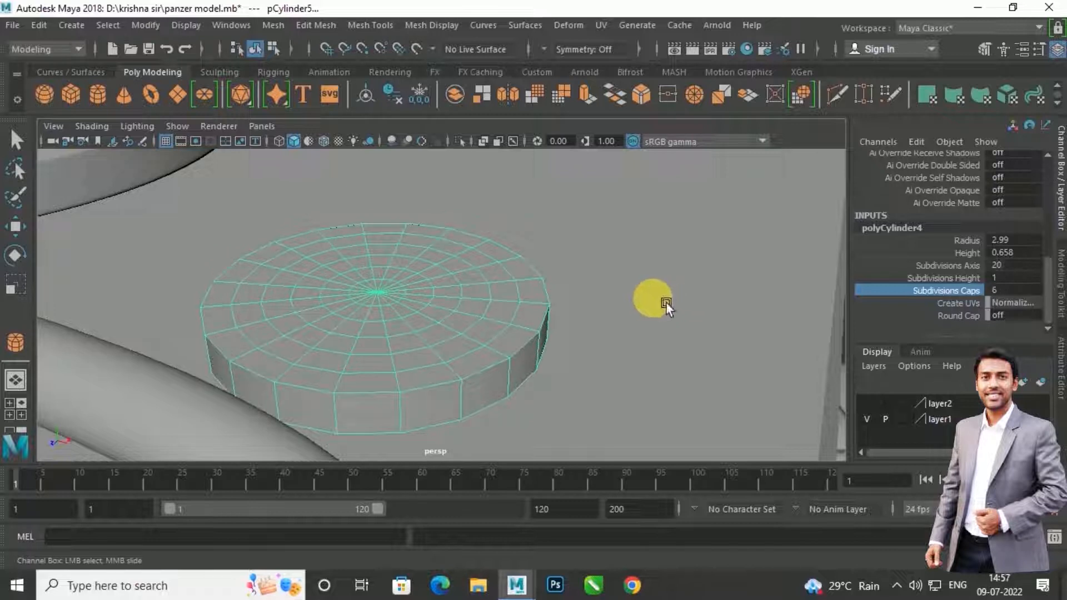
Step: Select a two-by-two block of four faces near the outer rim of the hatch's top cap
right_click_drag(494, 286, 480, 191)
left_click(498, 291)
key("r")
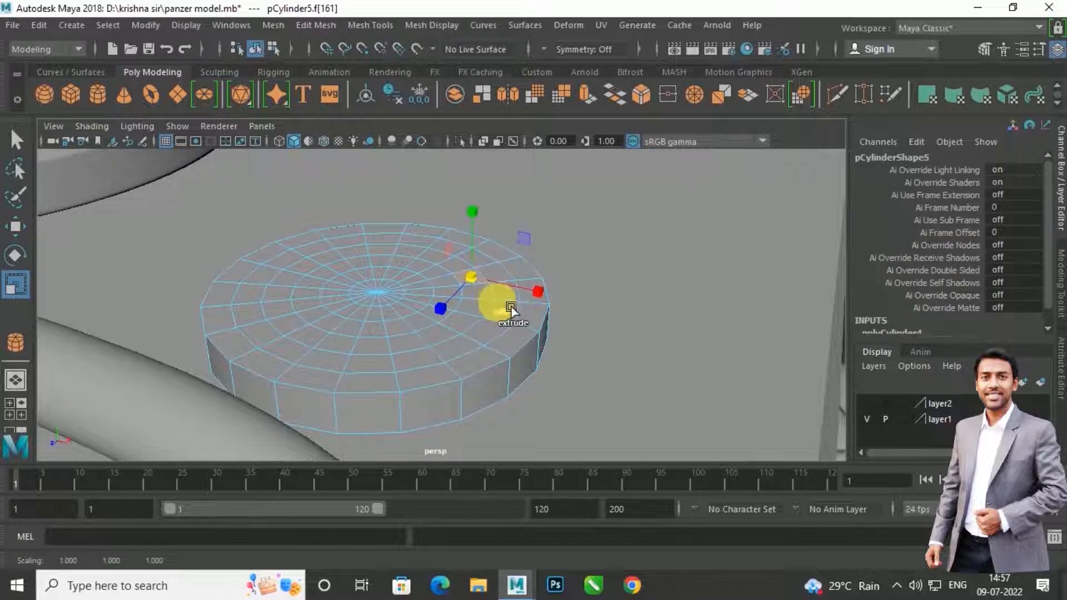
scroll(509, 308, "up", 5)
left_click(585, 267)
left_click(664, 260, "shift")
left_click(612, 228, "shift")
left_click(552, 229, "shift")
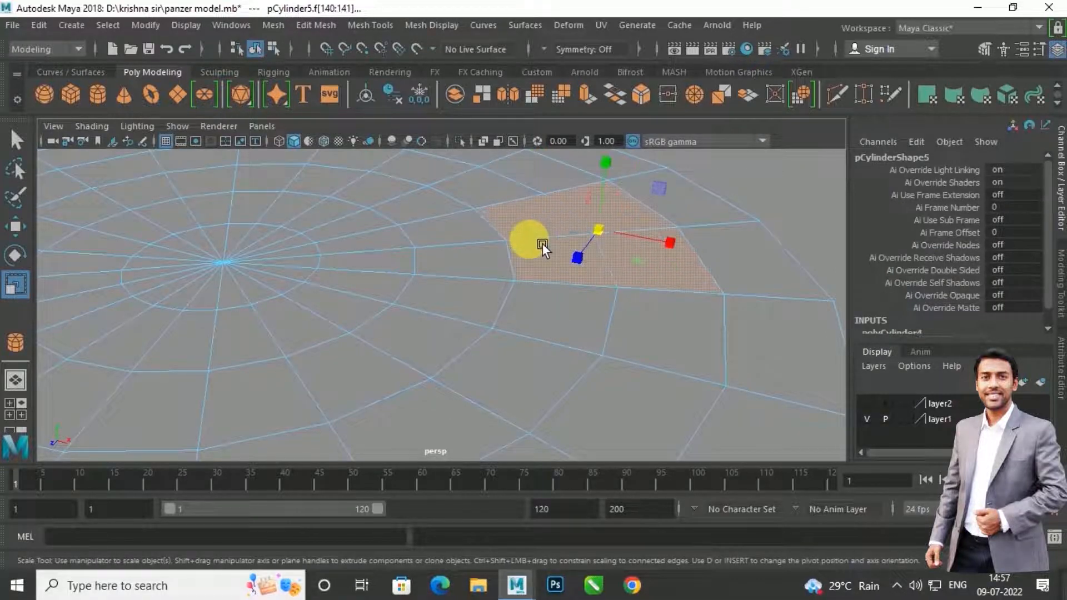
scroll(542, 250, "down", 5)
left_click_drag(532, 265, 487, 274, "alt")
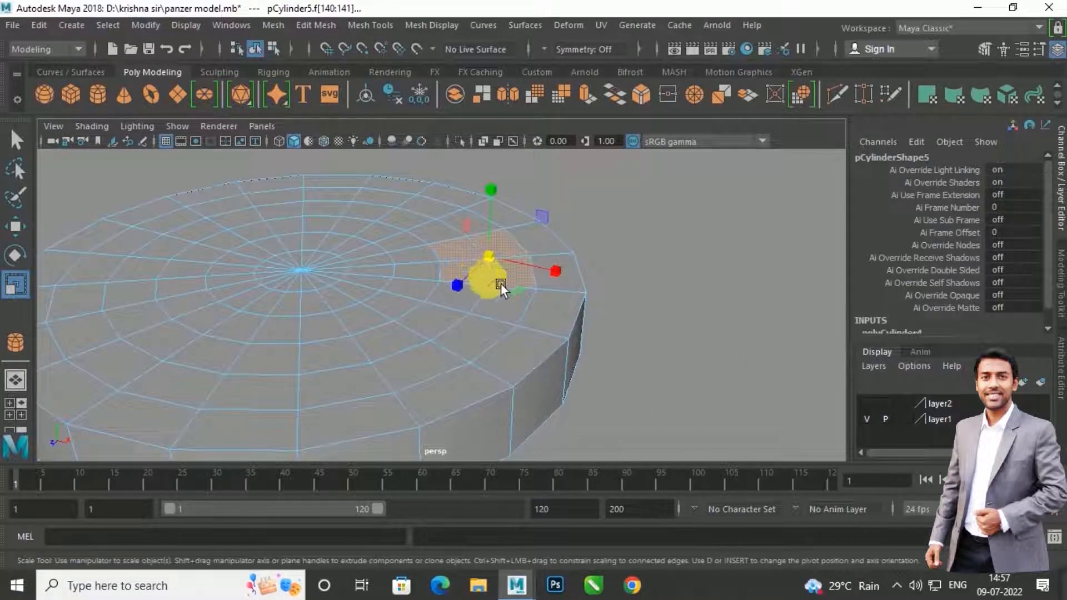
Step: Circularize the four selected faces near the rim of the hatch's top
scroll(501, 276, "down", 5)
left_click_drag(510, 281, 520, 301, "alt")
right_click_drag(506, 295, 583, 133)
scroll(531, 306, "down", 3)
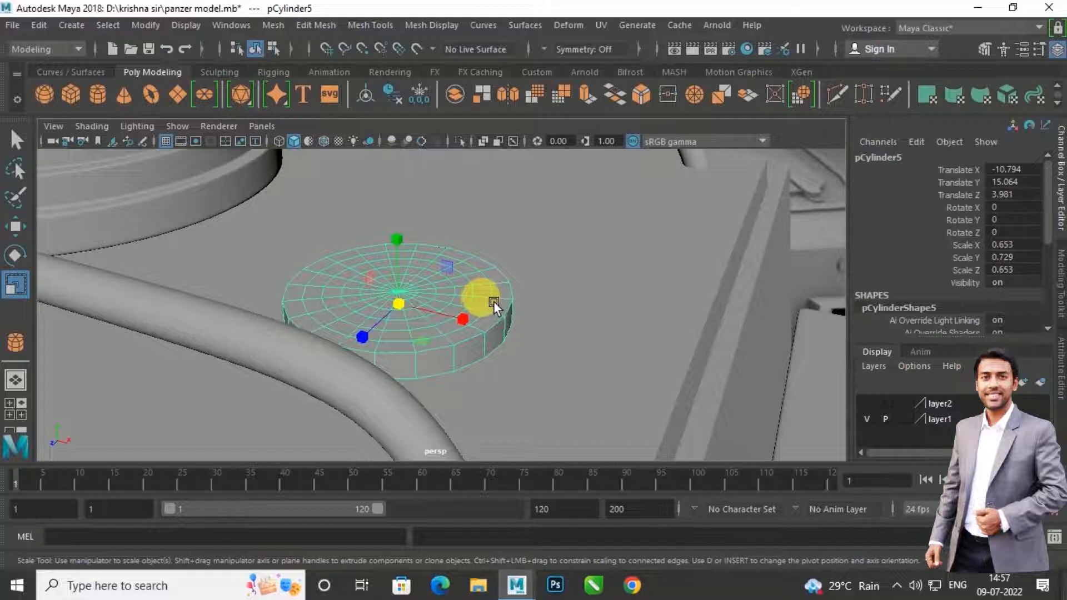
left_click_drag(494, 301, 493, 295, "alt")
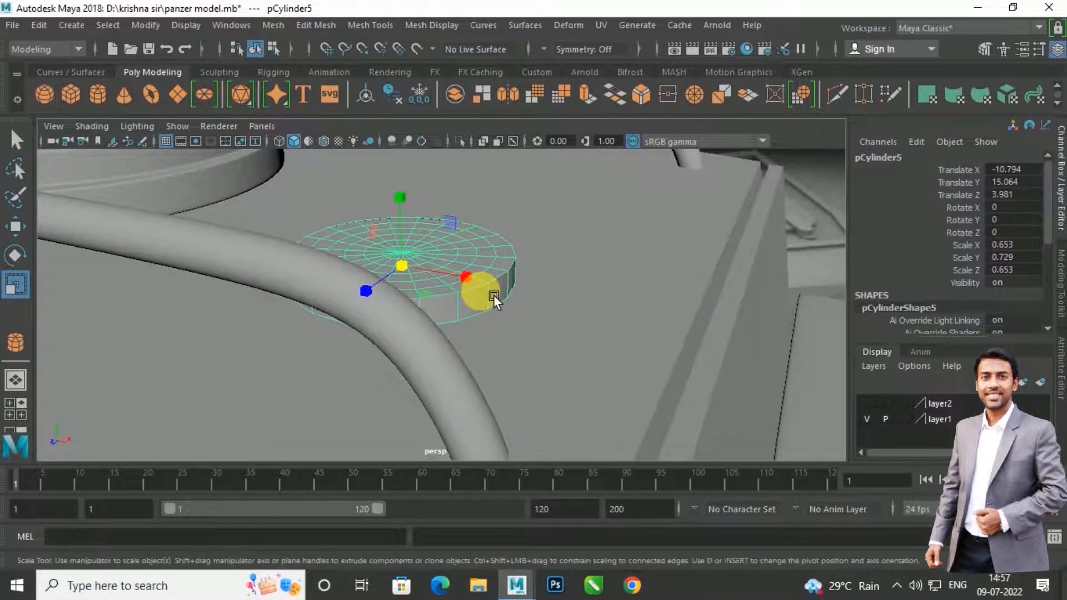
scroll(496, 293, "up", 6)
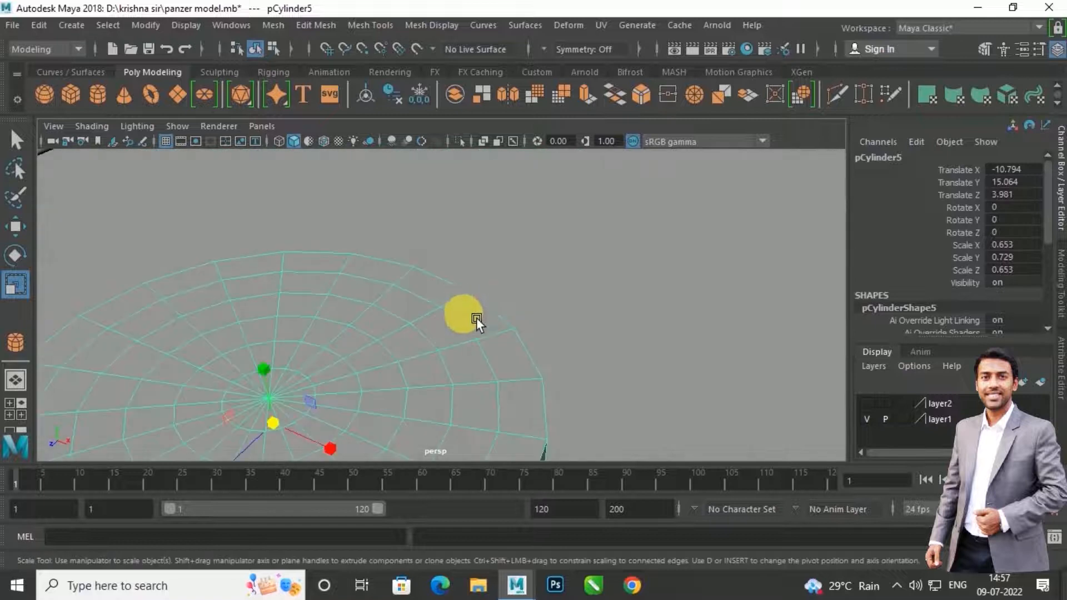
left_click_drag(476, 317, 491, 282, "alt")
right_click_drag(478, 211, 480, 245)
left_click(483, 284)
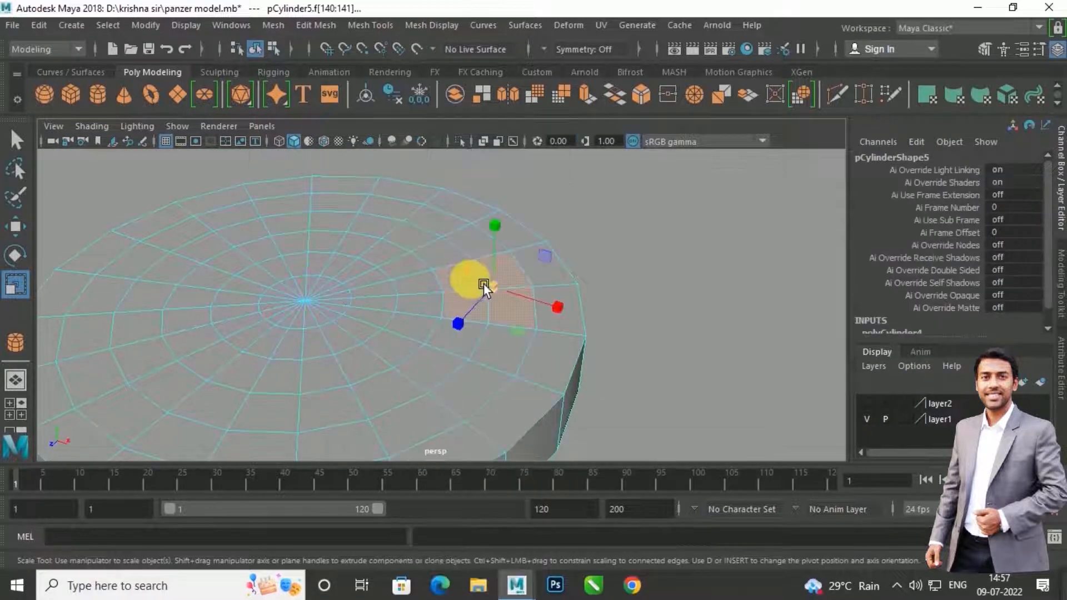
left_click(313, 26)
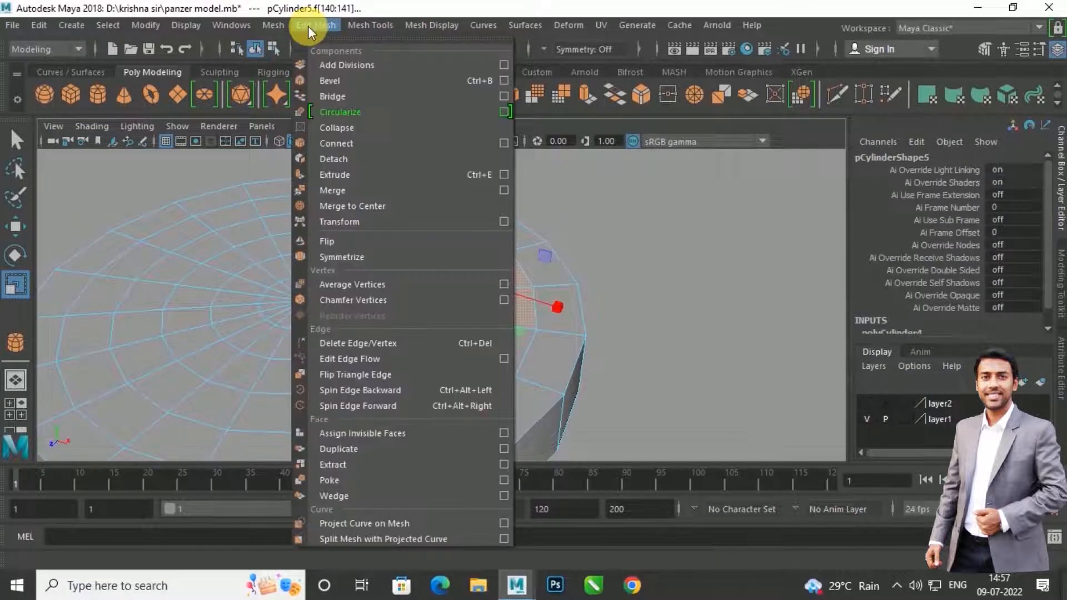
left_click(339, 112)
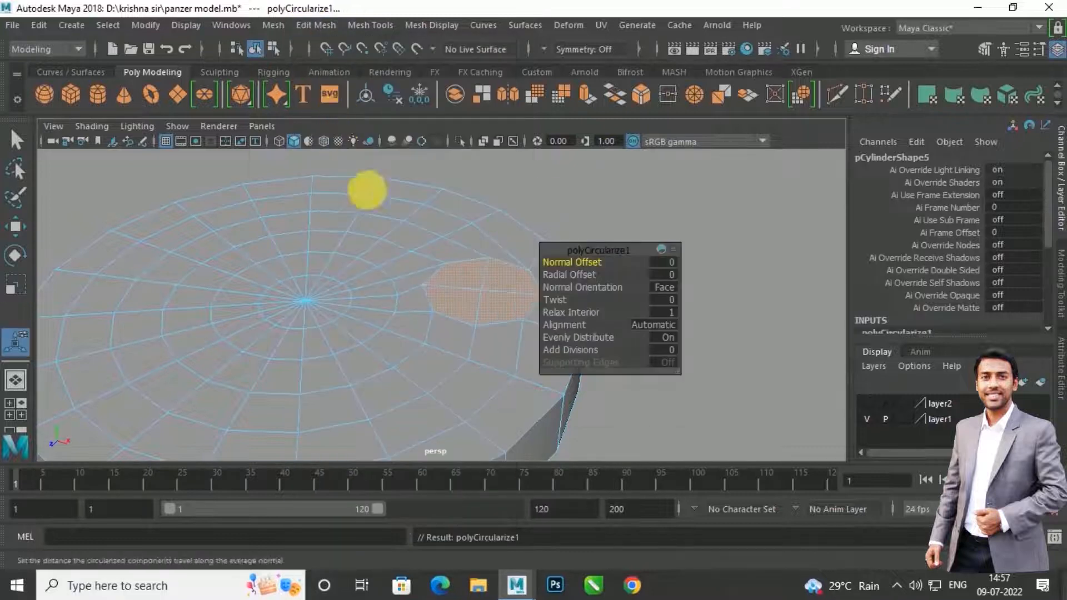
left_click_drag(420, 247, 408, 248, "alt")
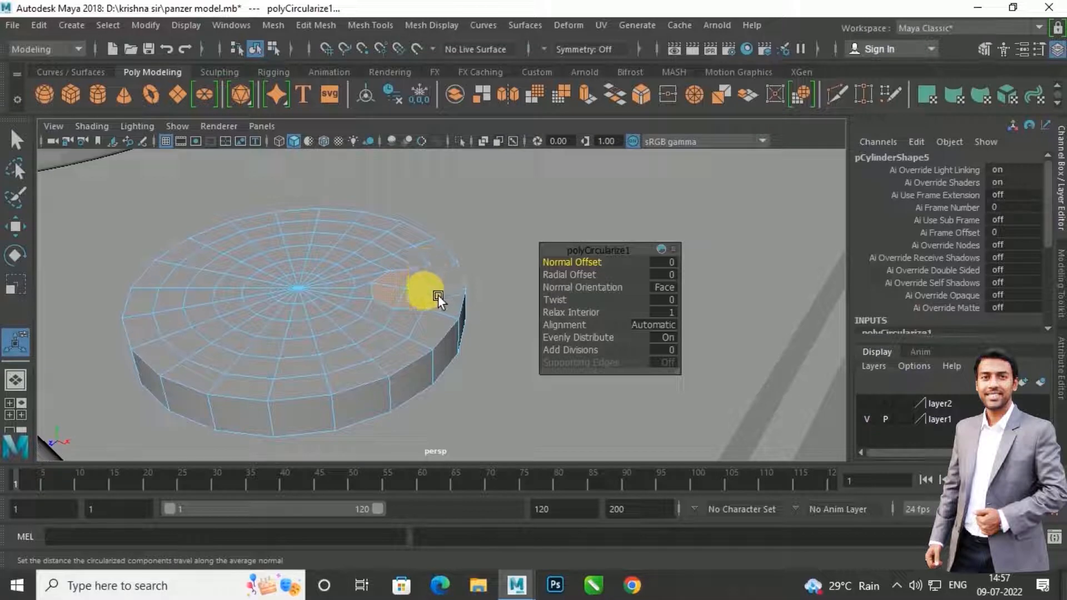
Step: Rotate the circularized faces slightly and extrude them downward into a shallow round recess in the hatch
key("e")
left_click_drag(457, 326, 467, 325)
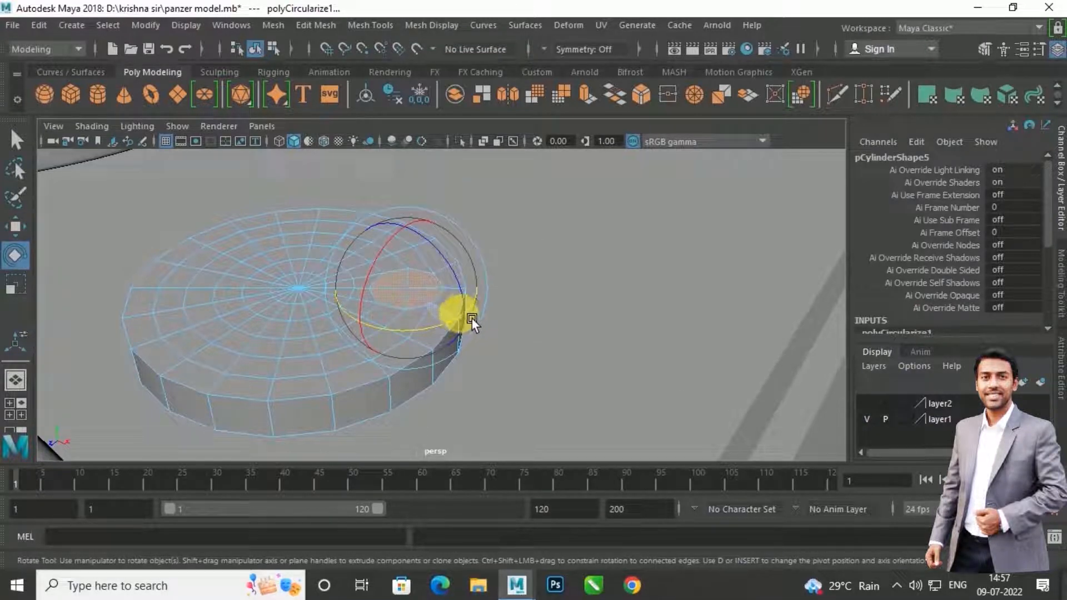
key("w")
left_click_drag(419, 226, 421, 236)
right_click_drag(438, 251, 452, 238)
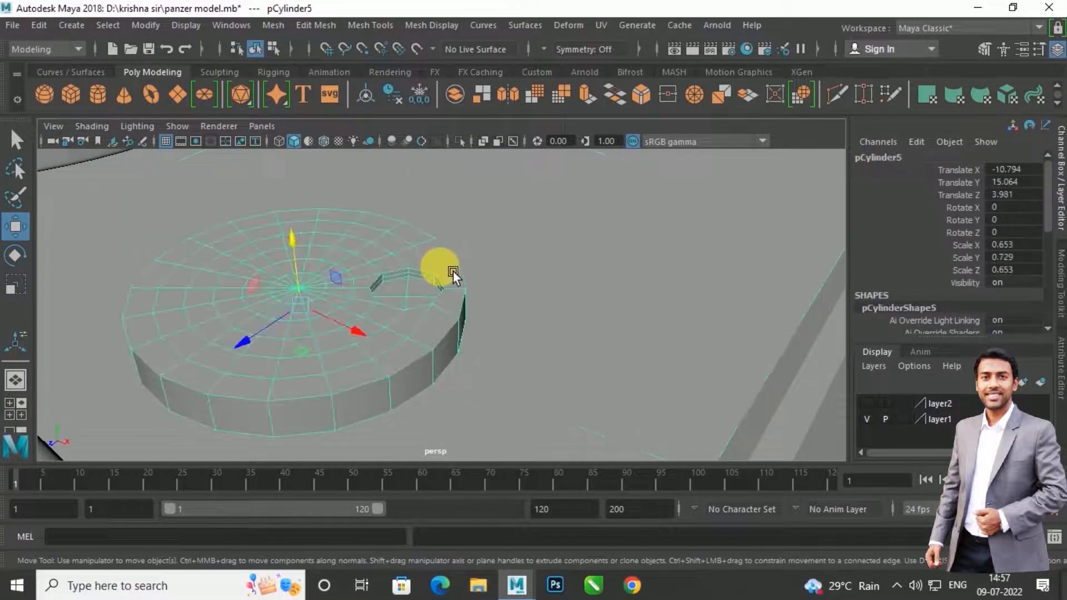
Step: Preview the hatch with smoothing to check the recess, and return it to unsmoothed display
key("3")
left_click(516, 261)
scroll(408, 280, "down", 3)
mouse_move(408, 279)
left_mouse_down("alt")
mouse_move(392, 301)
mouse_move(411, 294)
mouse_move(404, 282)
left_mouse_up("alt")
left_click(404, 283)
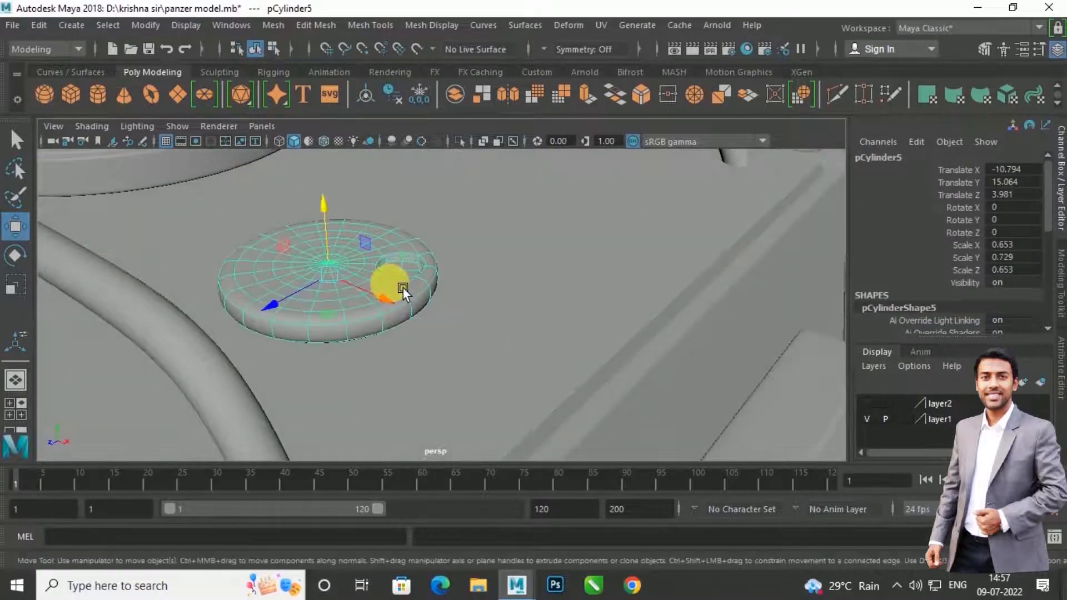
scroll(403, 289, "up", 3)
key("1")
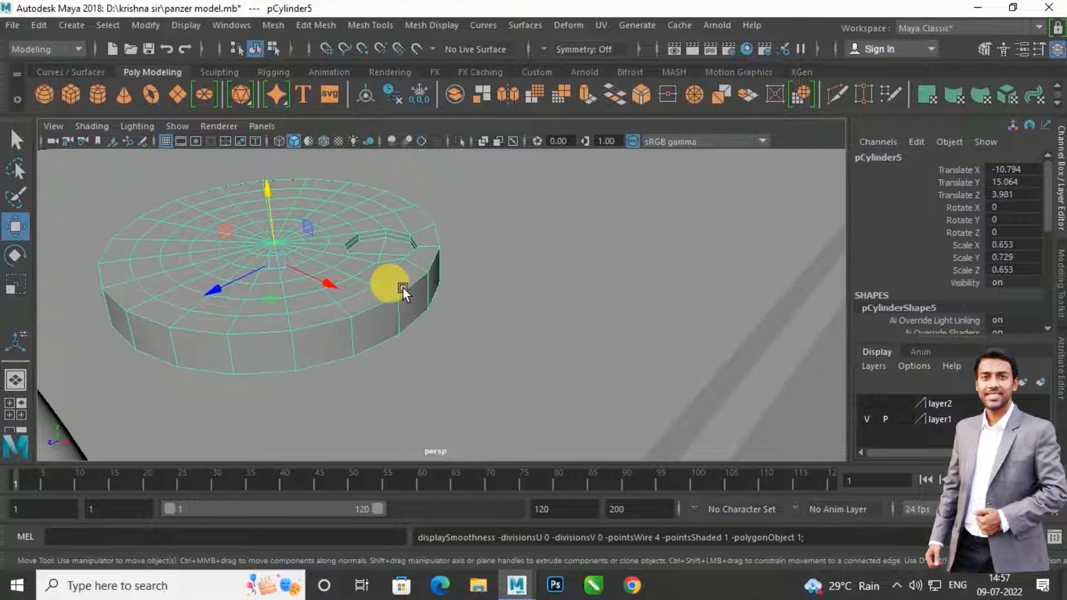
Step: Select a second block of four cap faces near the rim, beside the first recess
scroll(402, 289, "up", 2)
scroll(429, 300, "up", 2)
left_click_drag(429, 300, 445, 299, "alt")
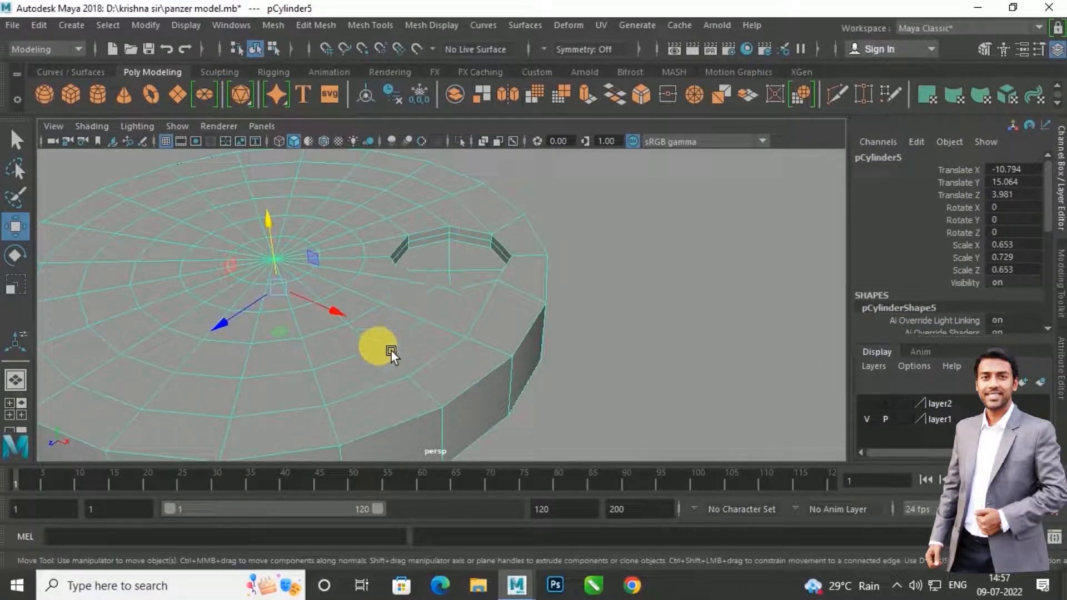
right_click_drag(388, 325, 386, 201)
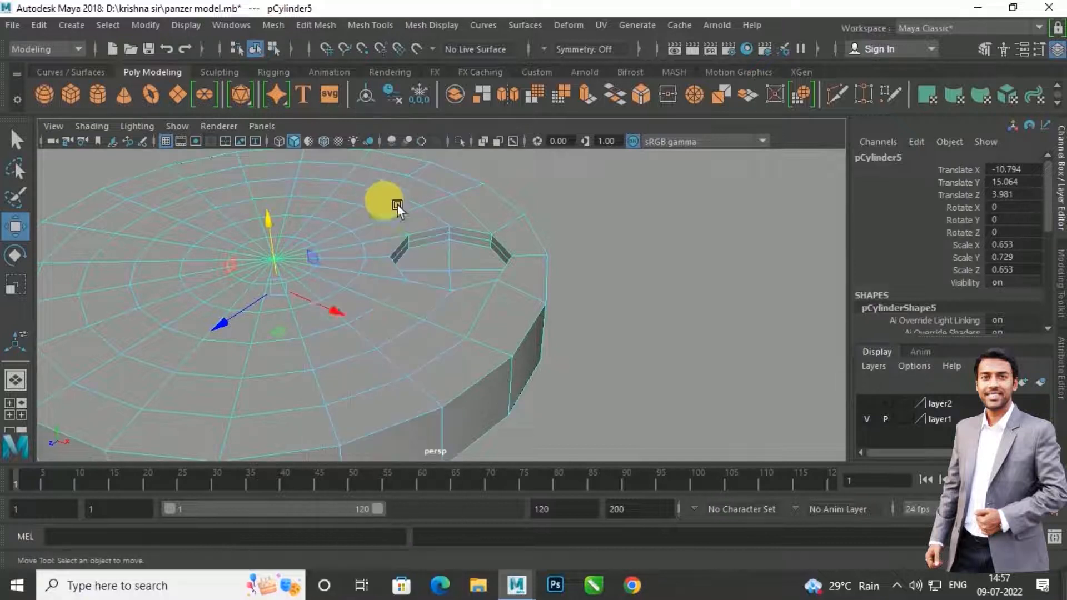
left_click(392, 324)
left_click(419, 358, "shift")
left_click(343, 383, "shift")
left_click(336, 355, "shift")
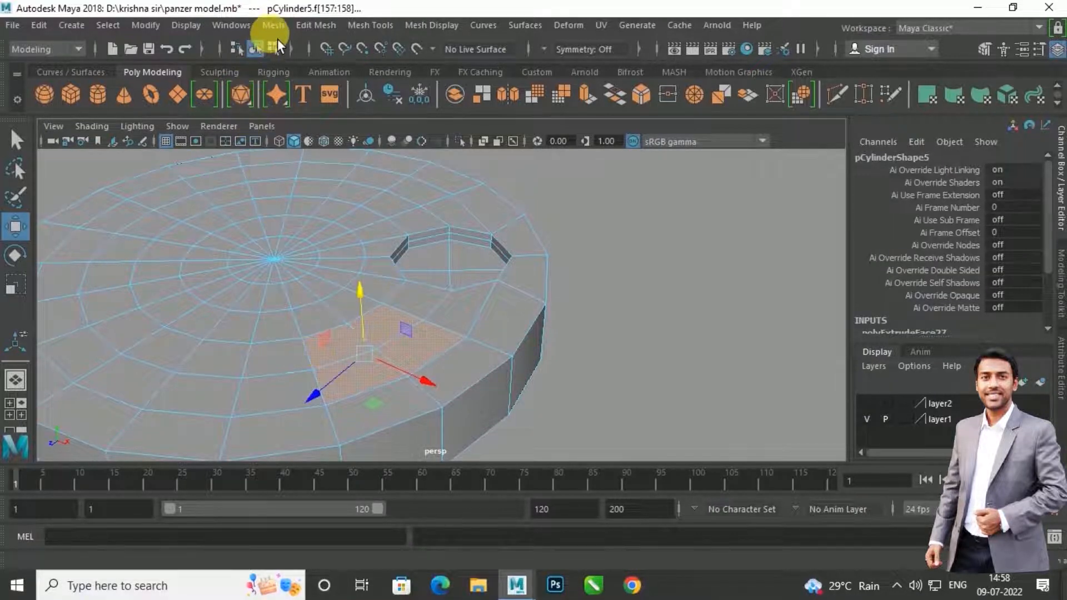
Step: Circularize the second block of faces and extrude it downward into a matching recess
key("g")
left_click_drag(412, 302, 406, 282, "alt")
key("w")
scroll(398, 295, "down", 3)
scroll(397, 297, "up", 3)
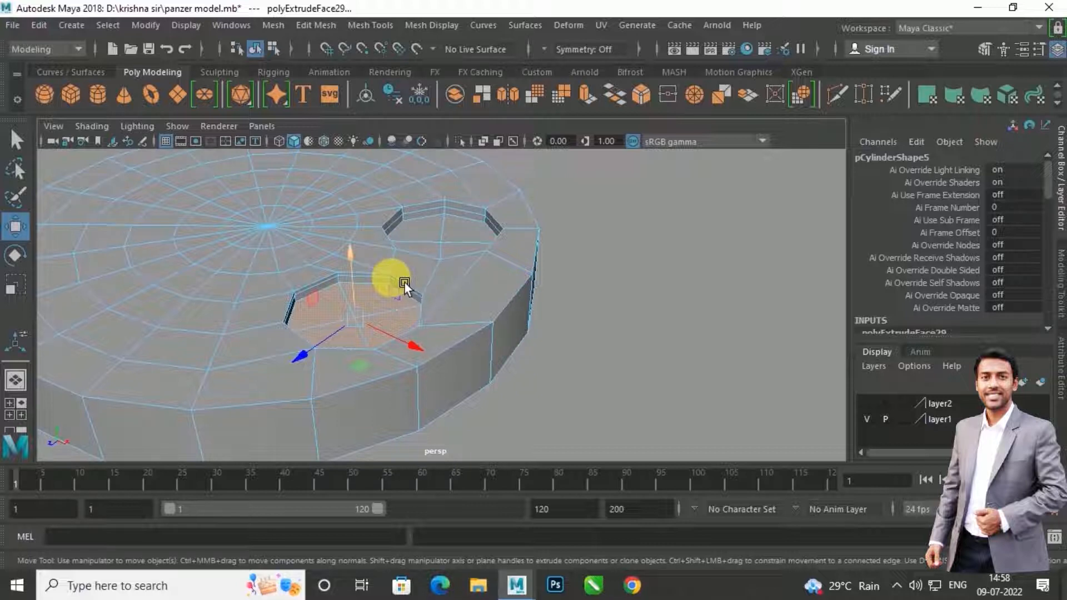
Step: Delete the second recess's floor faces and surrounding wall faces to leave an open round hole
middle_click_drag(405, 282, 422, 281, "alt")
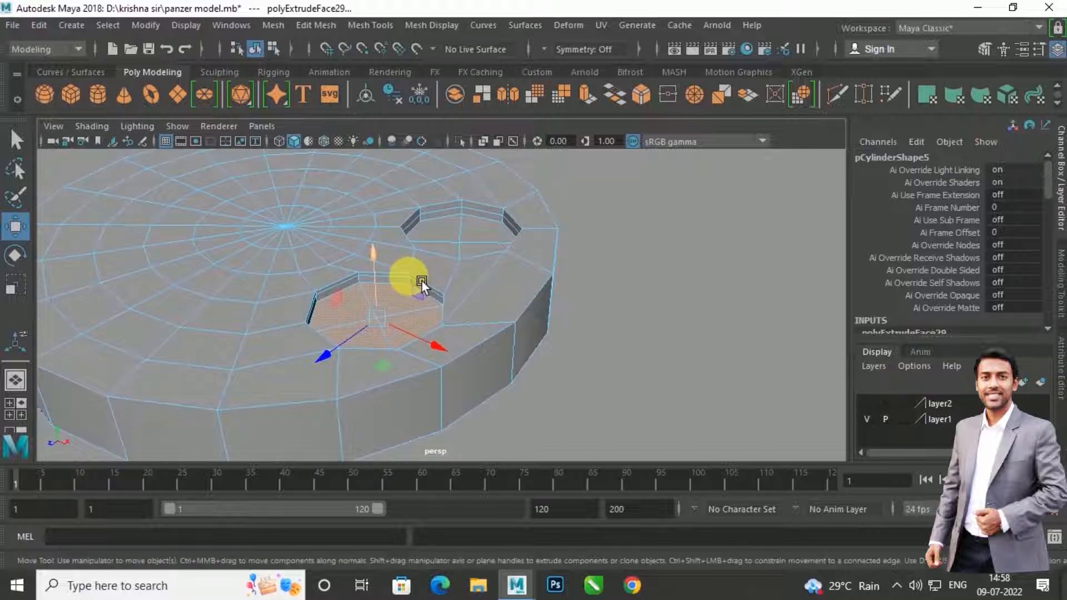
scroll(422, 280, "up", 3)
middle_click_drag(421, 277, 453, 283, "alt")
key("Delete")
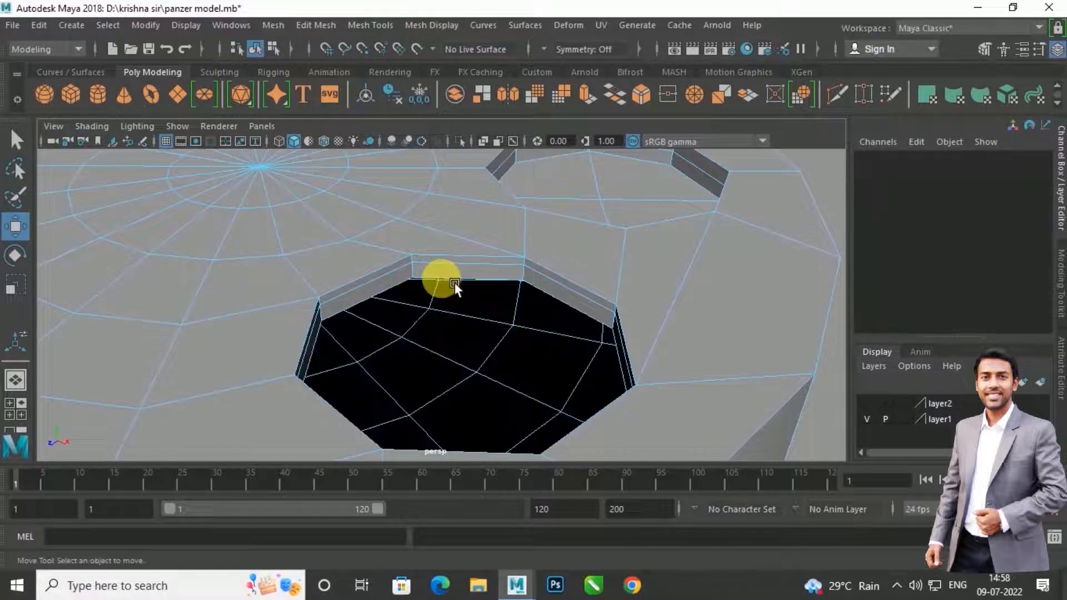
right_click_drag(459, 279, 456, 227)
left_click(490, 283)
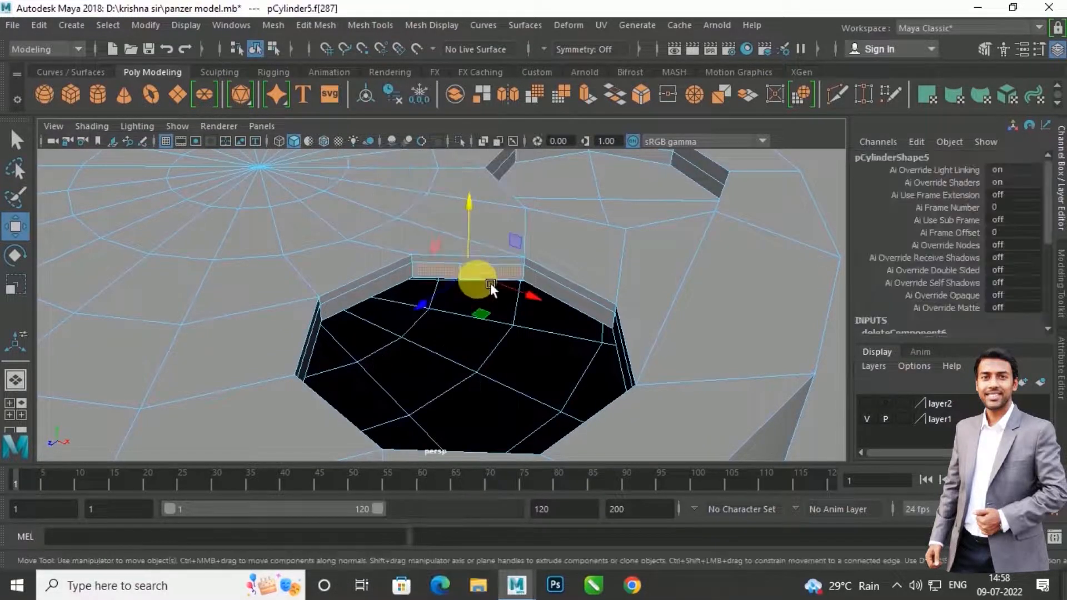
double_click(571, 296, "shift")
left_click(497, 271, "shift")
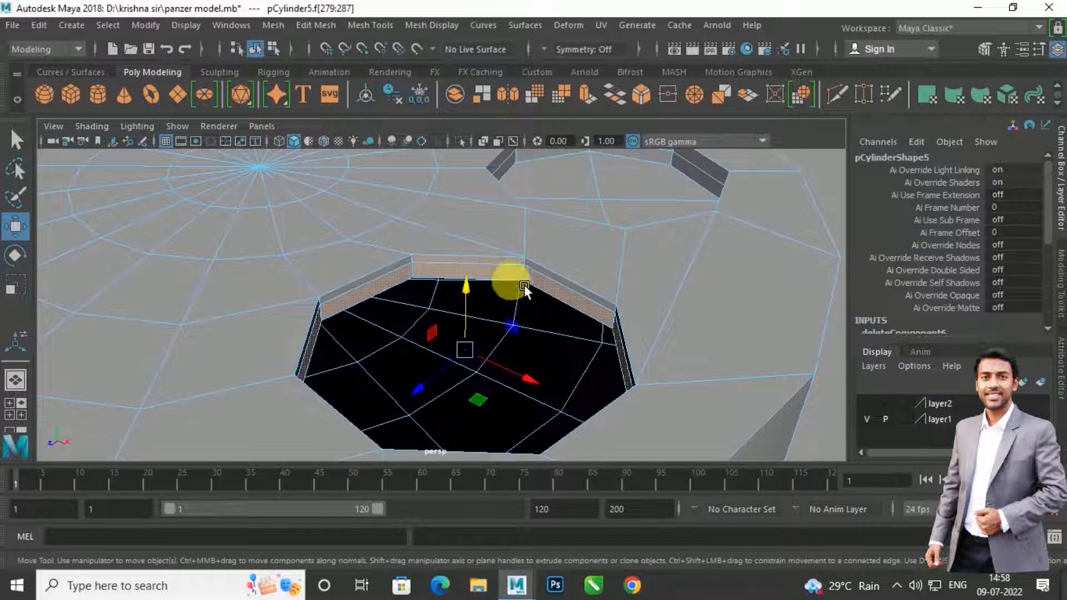
key("Delete")
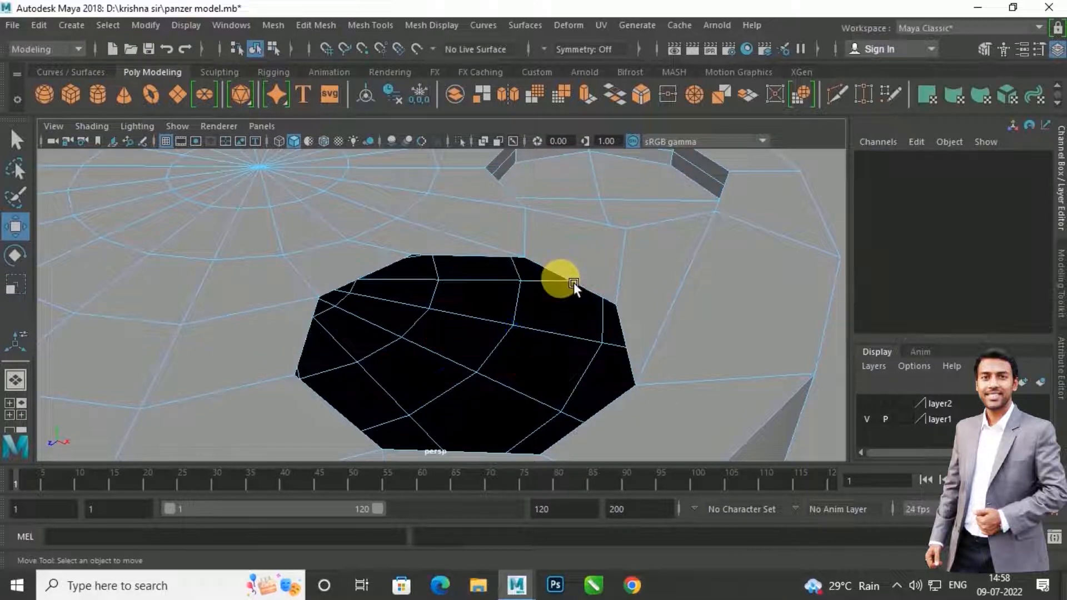
Step: Select the first recess's floor, grow the selection to include its walls, and delete these faces
left_click_drag(580, 283, 544, 292, "alt")
scroll(545, 292, "down", 5)
middle_click_drag(545, 293, 504, 301, "alt")
scroll(371, 300, "up", 5)
left_click(570, 276)
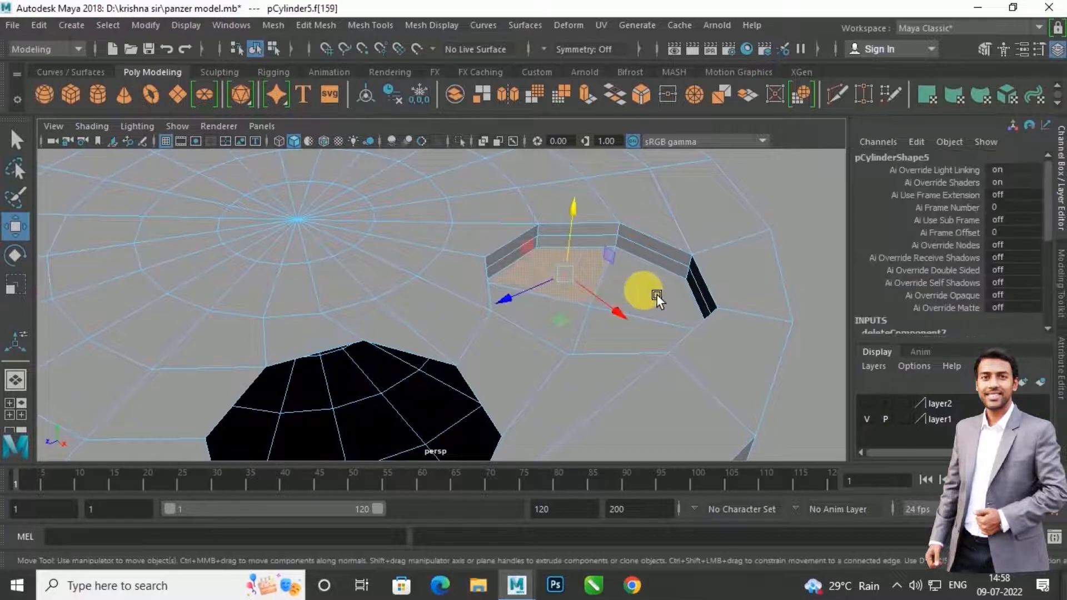
left_click(630, 336, "shift")
left_click(545, 321, "shift")
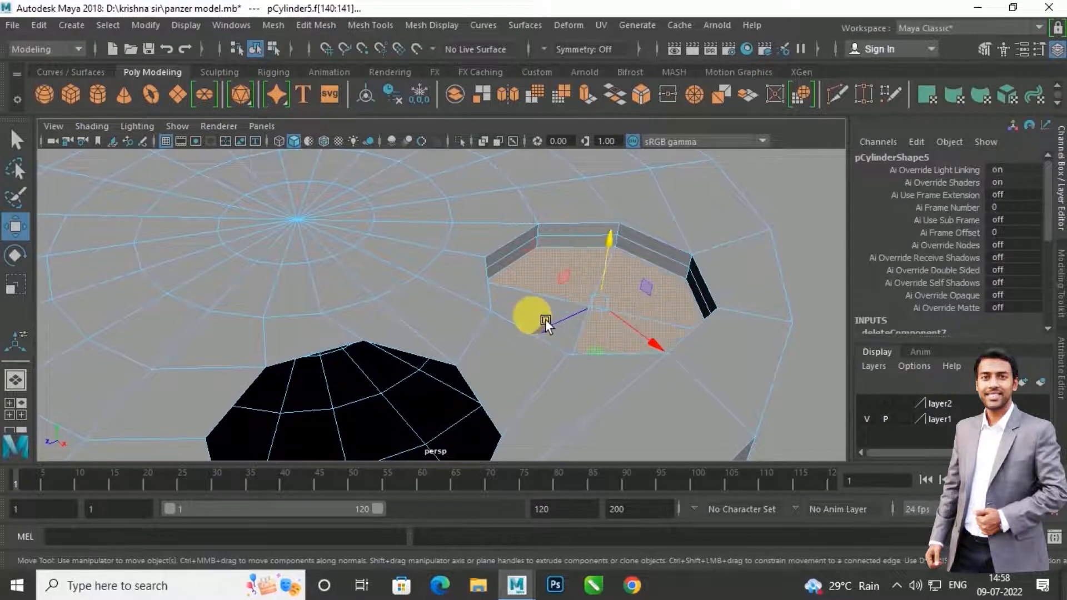
key("shift+period")
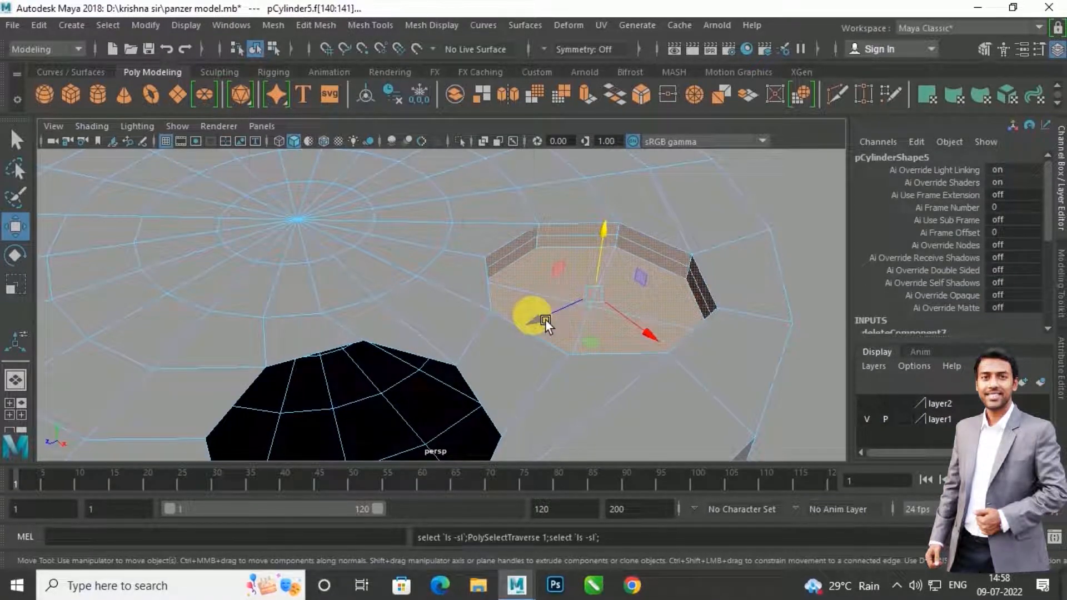
key("Delete")
Step: Circularize a third block of four faces near the hatch's rim and delete it to open another hole
scroll(546, 319, "down", 8)
left_click_drag(544, 320, 399, 320, "alt")
left_click(403, 328)
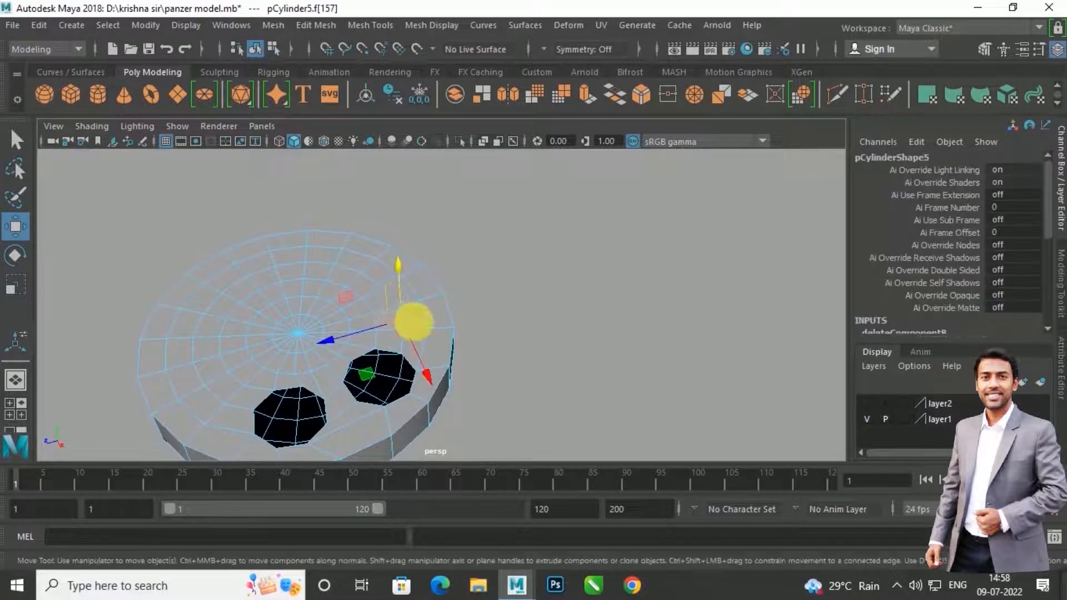
left_click(404, 306, "shift")
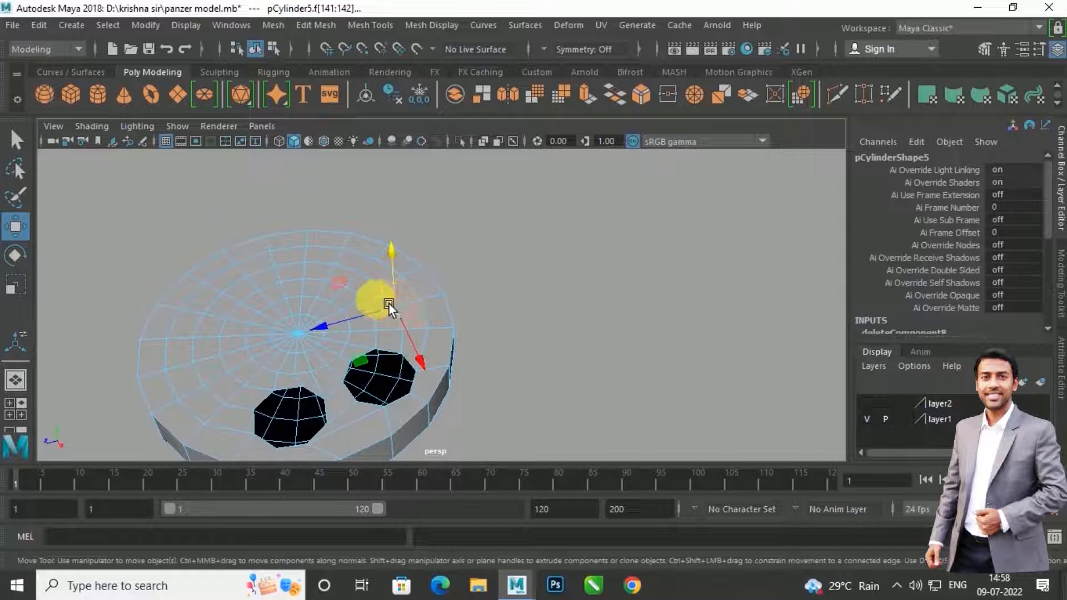
left_click(315, 25)
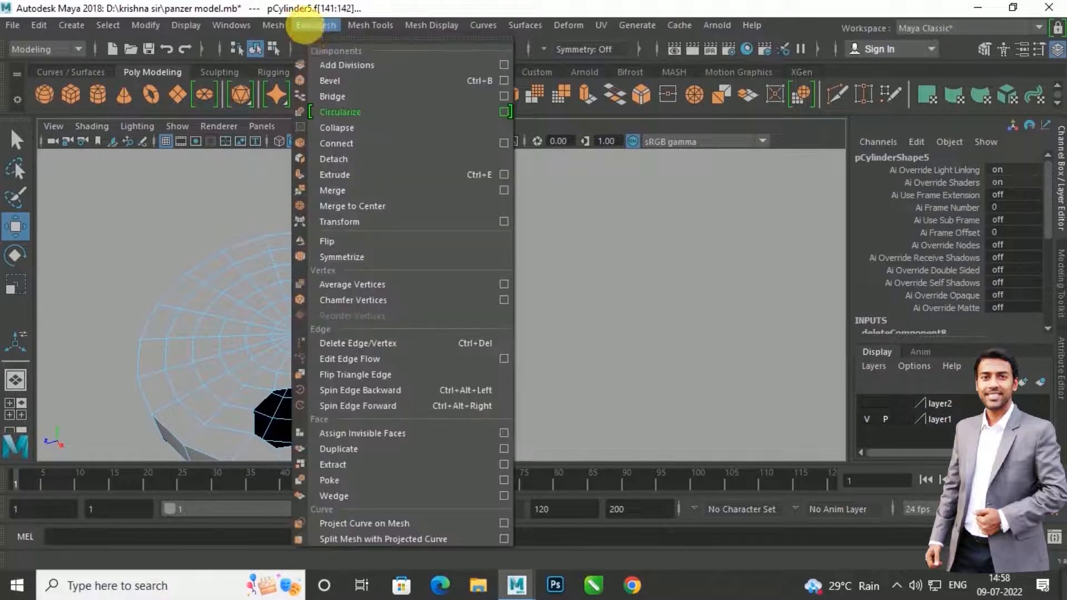
left_click(345, 116)
left_click(420, 241)
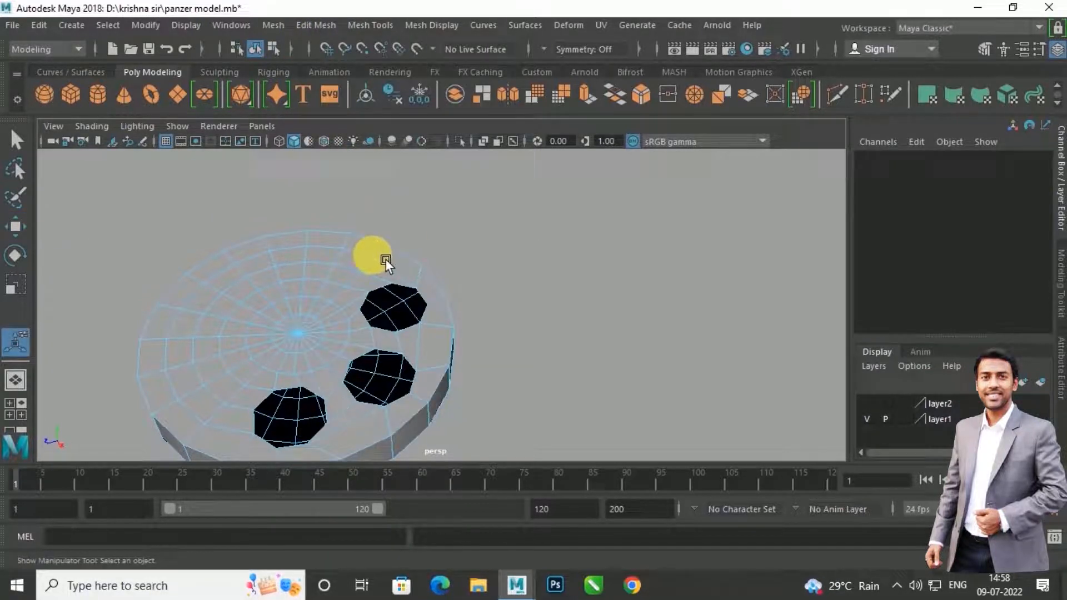
Step: Circularize a fourth block of four faces near the hatch's rim, rotate it slightly, and delete it to open another hole
scroll(386, 260, "up", 5)
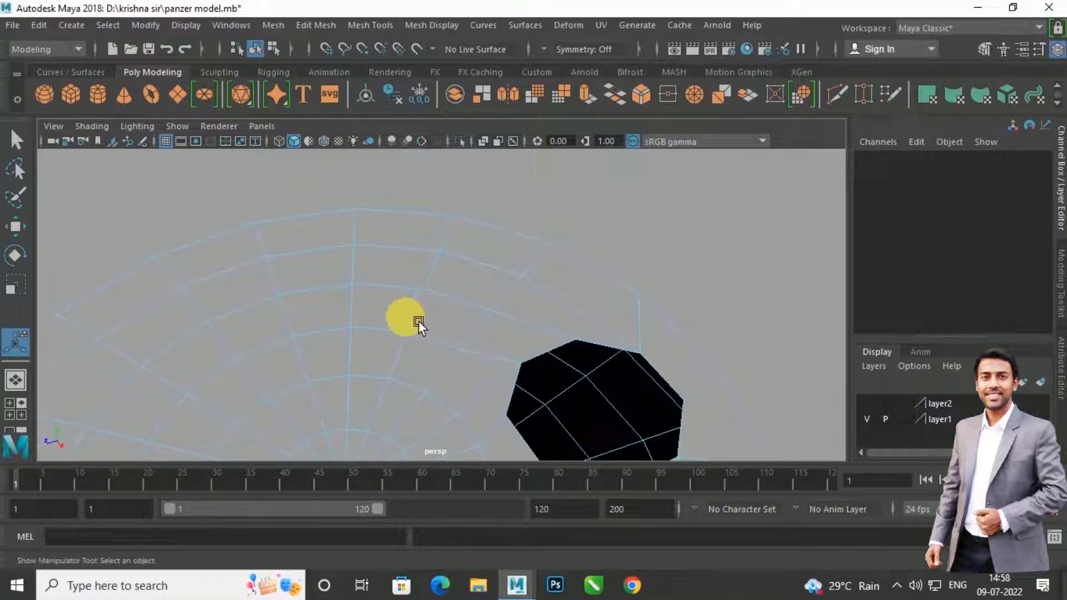
left_click(446, 329)
left_click(398, 312, "shift")
left_click(401, 272, "shift")
left_click(470, 275, "shift")
key("g")
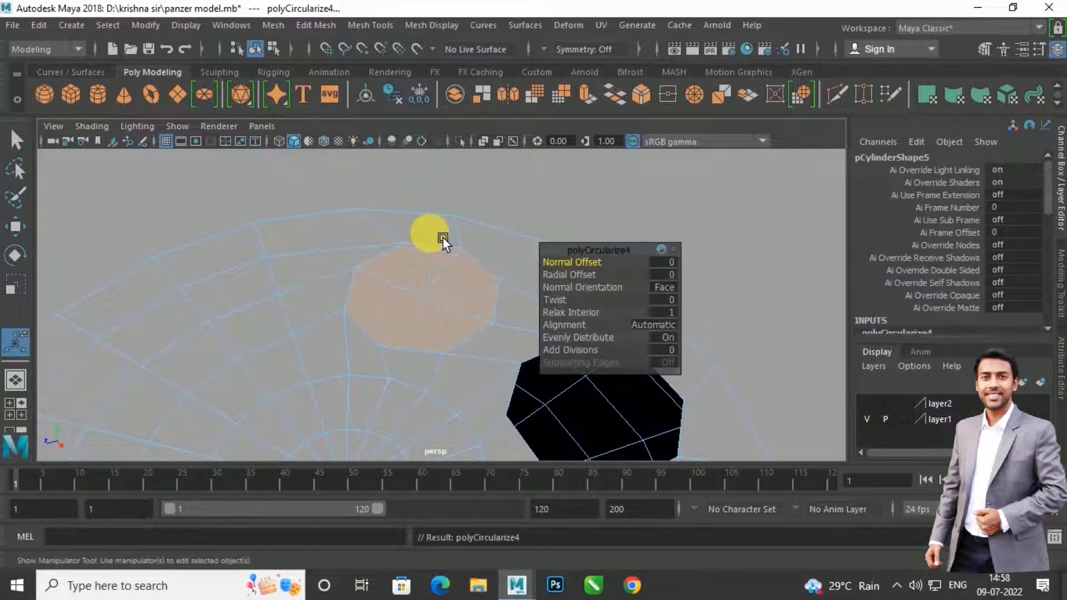
key("e")
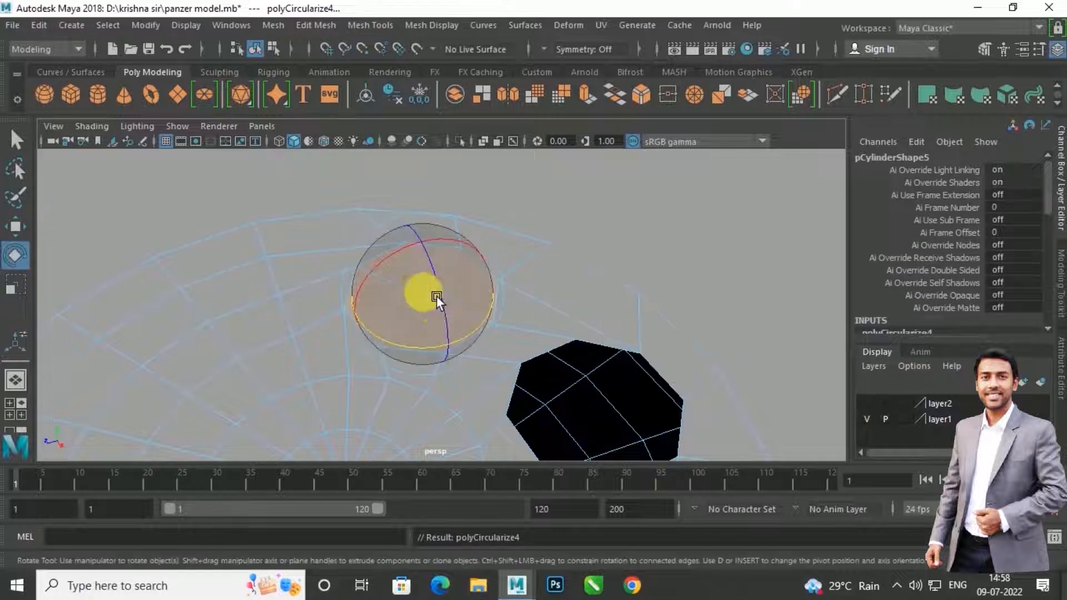
mouse_move(494, 328)
left_mouse_down()
mouse_move(508, 318)
mouse_move(487, 345)
mouse_move(518, 331)
mouse_move(493, 331)
left_mouse_up()
left_click(507, 317)
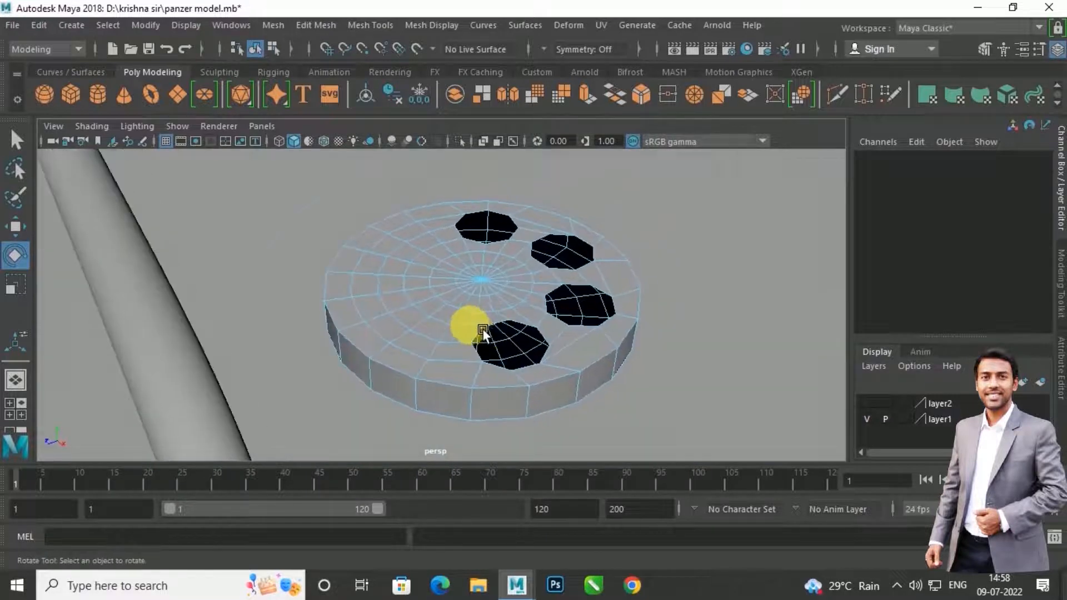
Step: Select a fifth block of four faces next to the nearest hole and circularize it
scroll(483, 328, "up", 4)
scroll(482, 326, "up", 3)
scroll(443, 377, "down", 3)
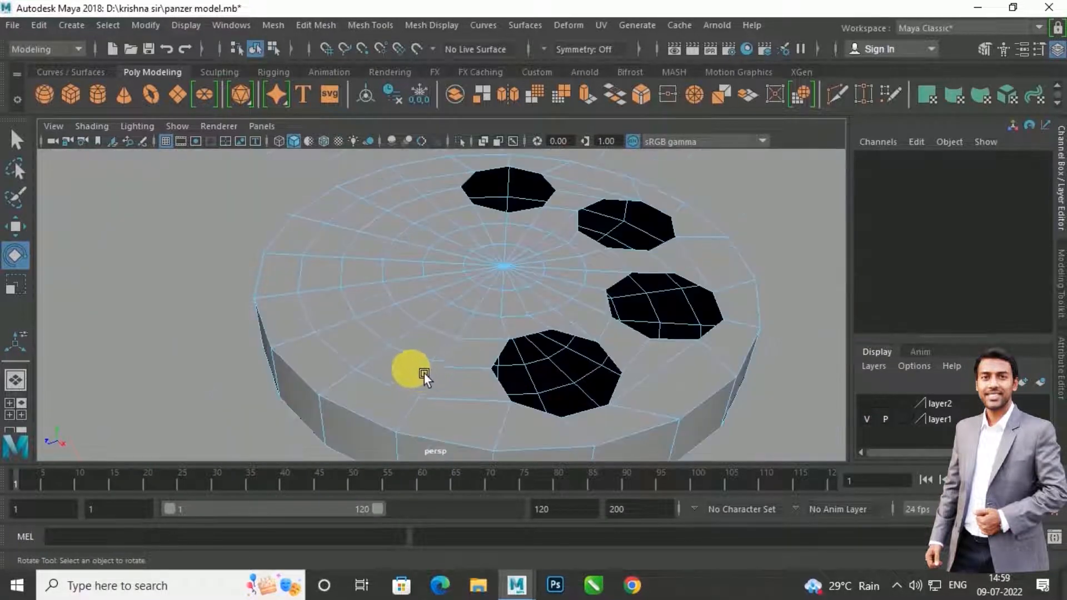
left_click(424, 372)
key("w")
left_click(347, 340, "shift")
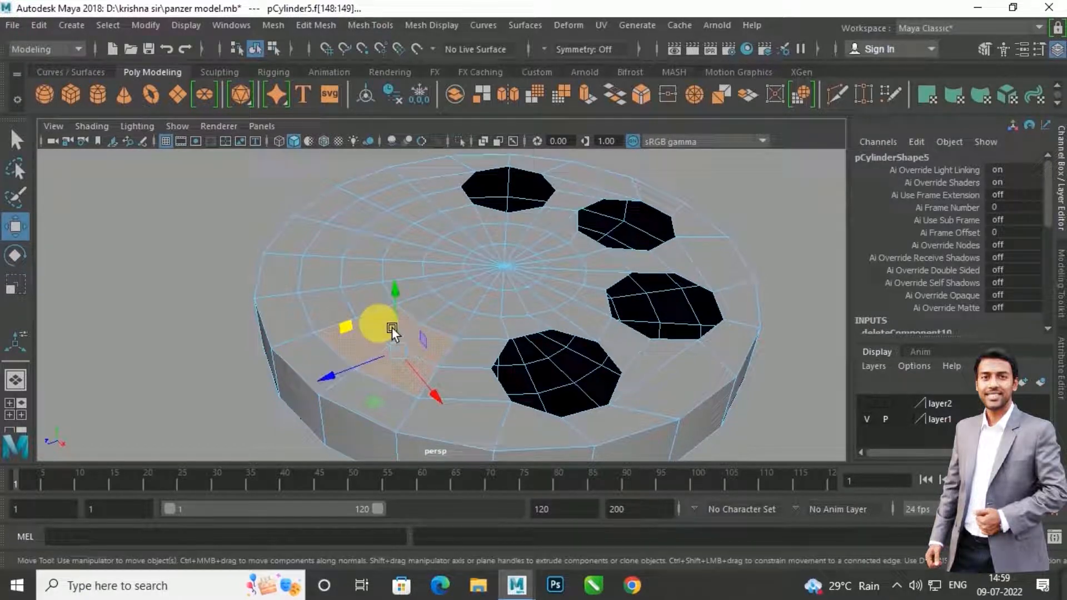
left_click(310, 25)
left_click(334, 108)
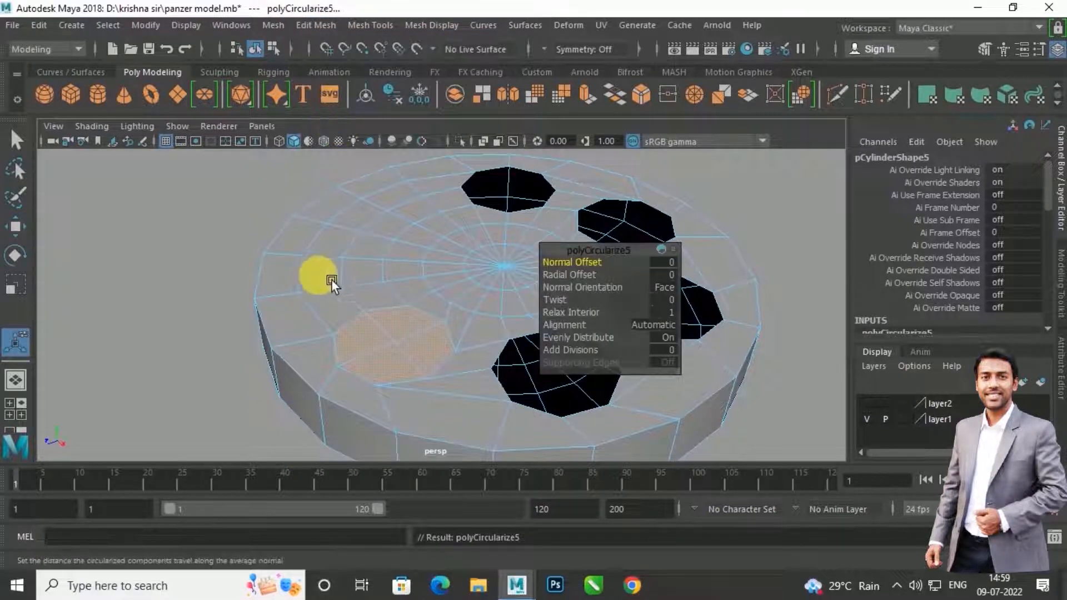
Step: Circularize the sixth block of four faces in the remaining gap of the ring and delete it to open a hole
left_click(346, 271)
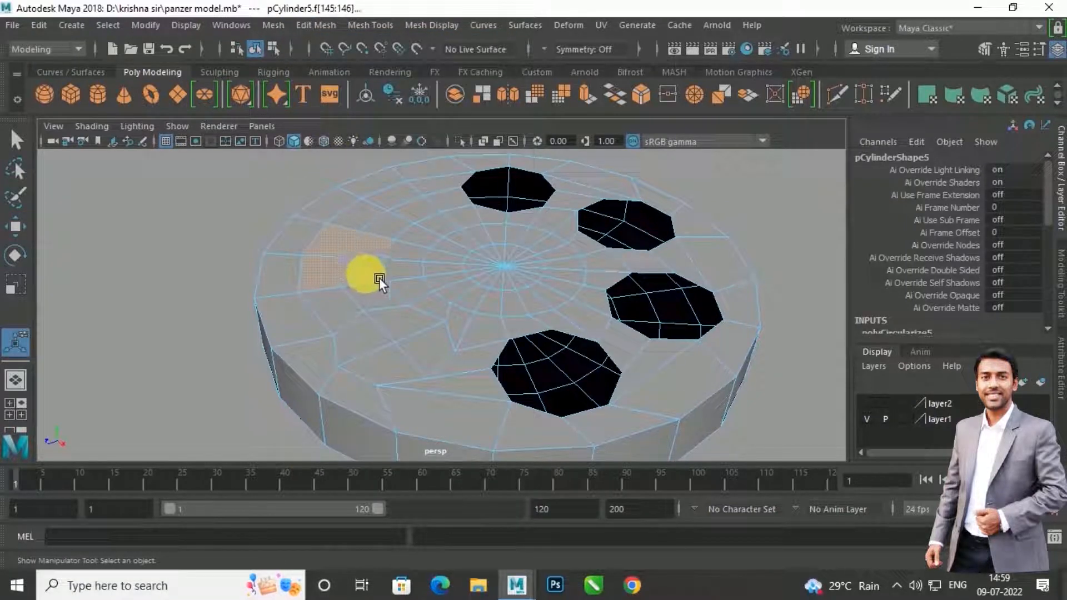
key("g")
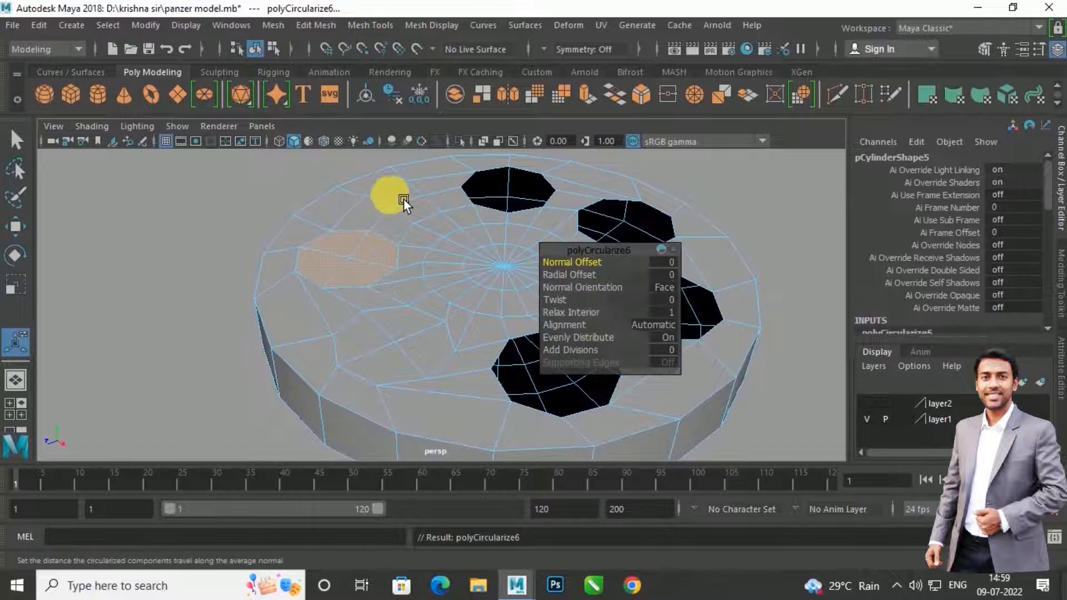
left_click_drag(408, 201, 409, 248, "alt")
scroll(401, 304, "up", 4)
middle_click_drag(376, 284, 385, 292, "alt")
mouse_move(384, 292)
left_mouse_down("alt")
mouse_move(374, 286)
mouse_move(368, 299)
left_mouse_up("alt")
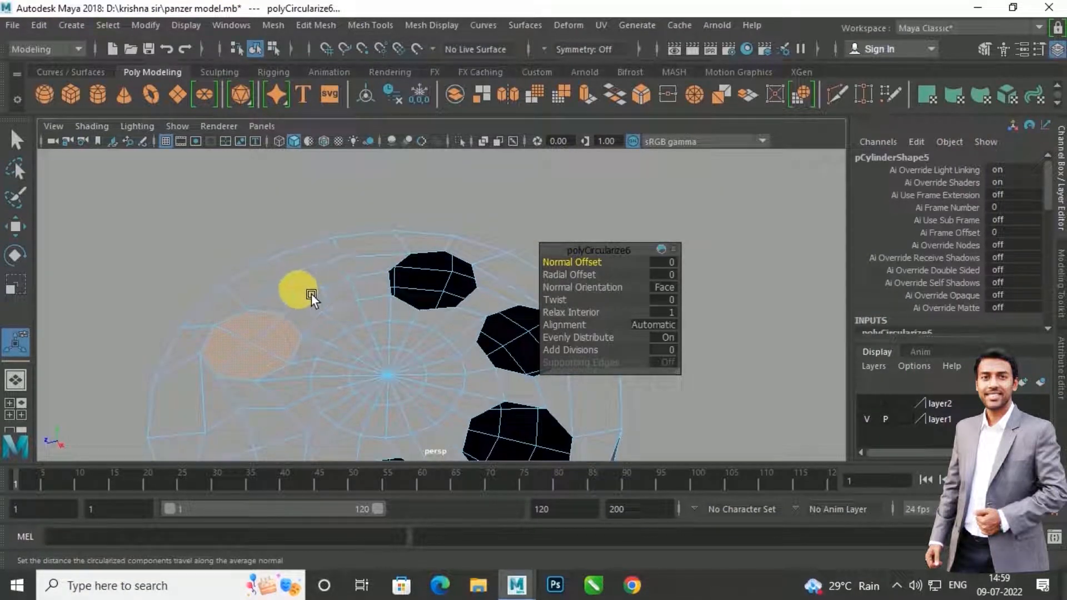
left_click_drag(323, 282, 384, 298, "alt")
scroll(379, 298, "up", 3)
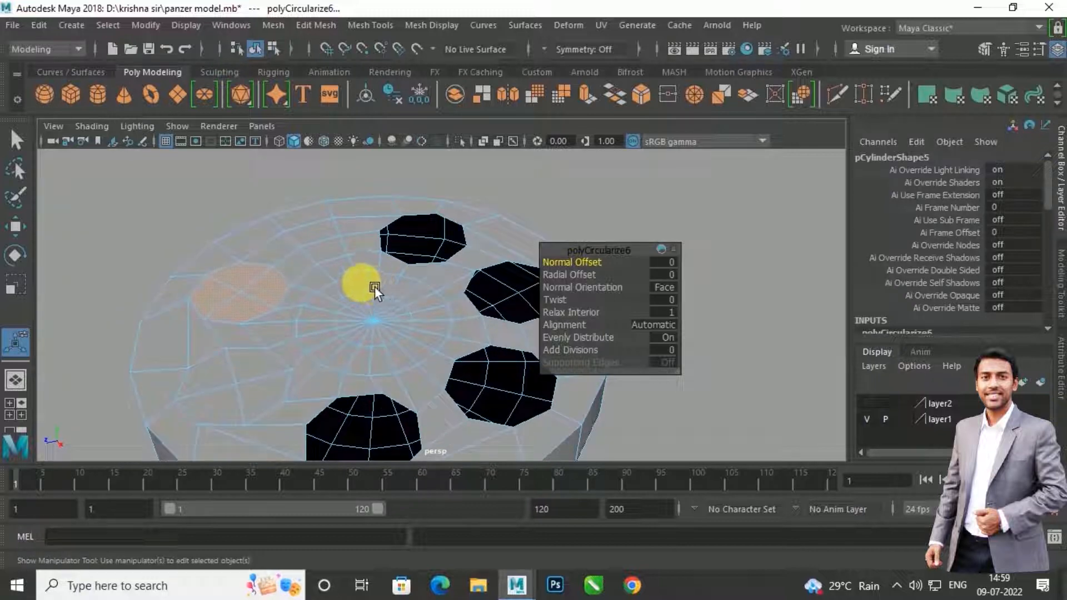
scroll(372, 280, "down", 4)
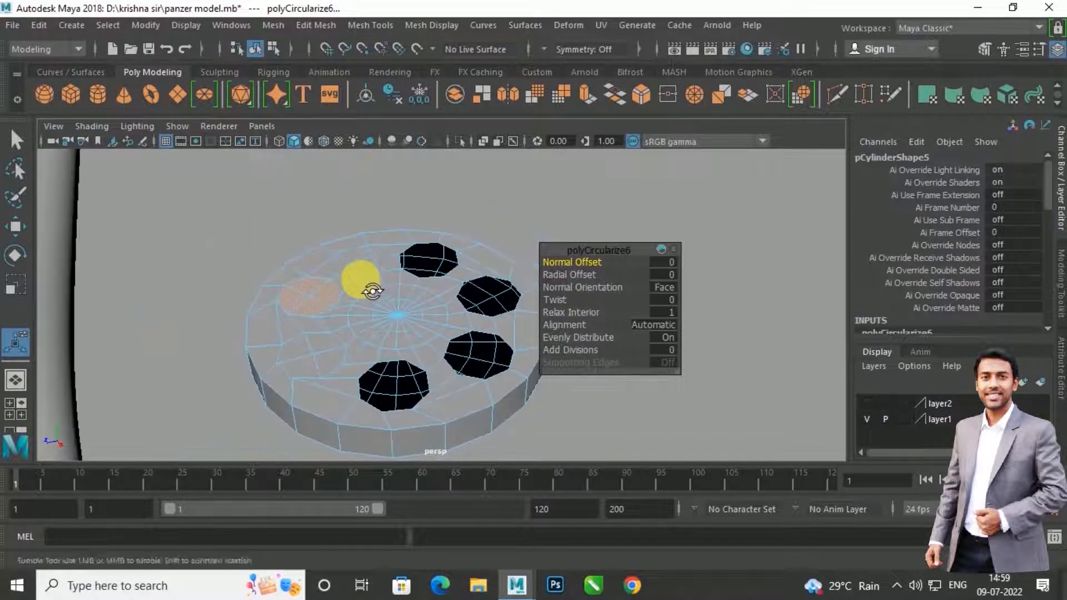
left_click_drag(375, 280, 383, 264, "alt")
key("w")
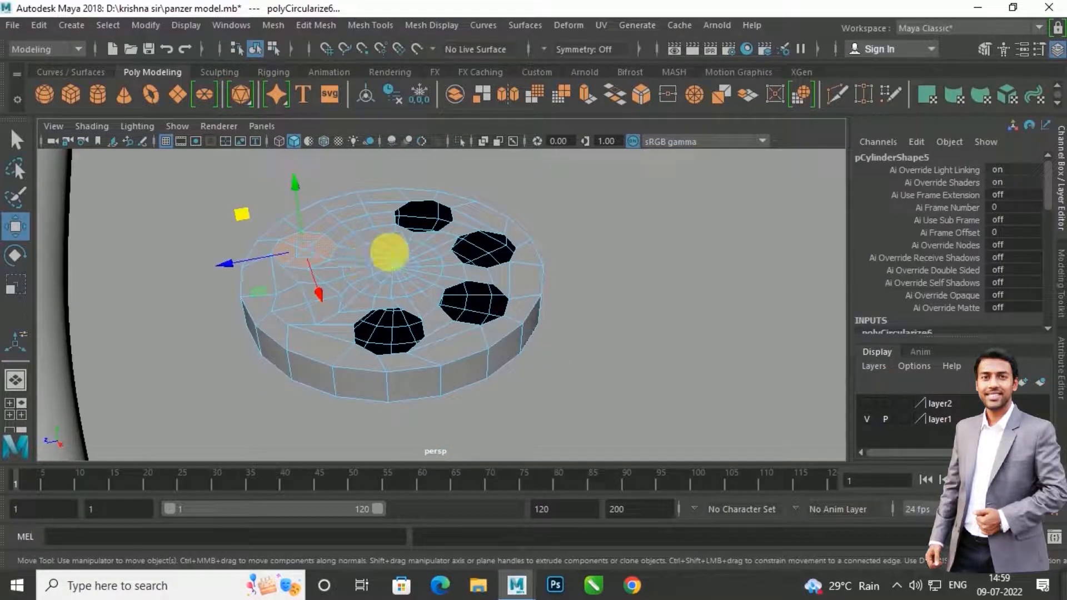
right_click(388, 252)
right_click_drag(389, 174, 388, 176)
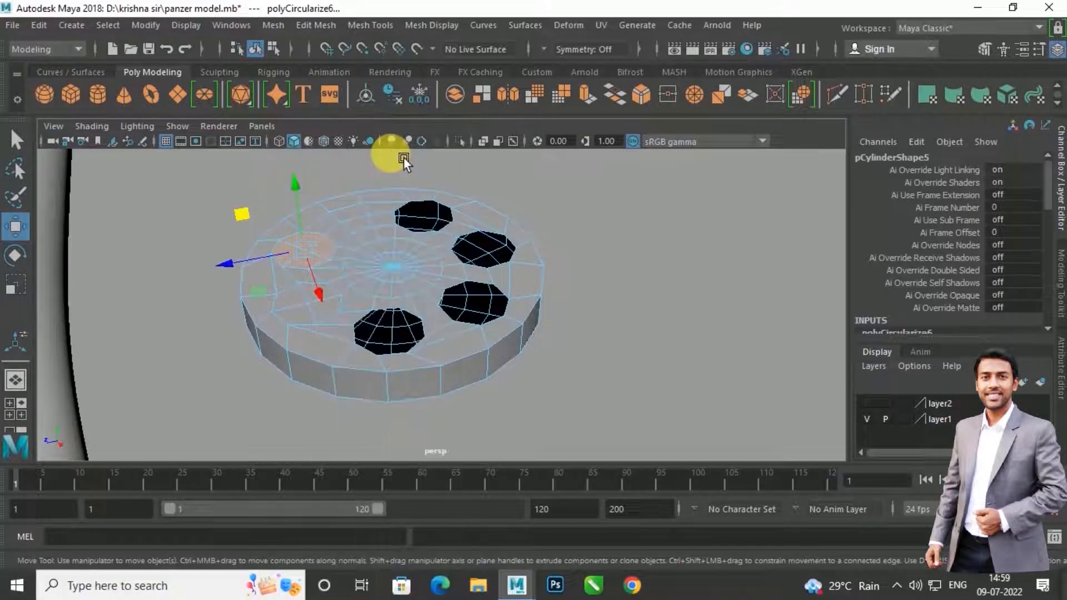
key("Delete")
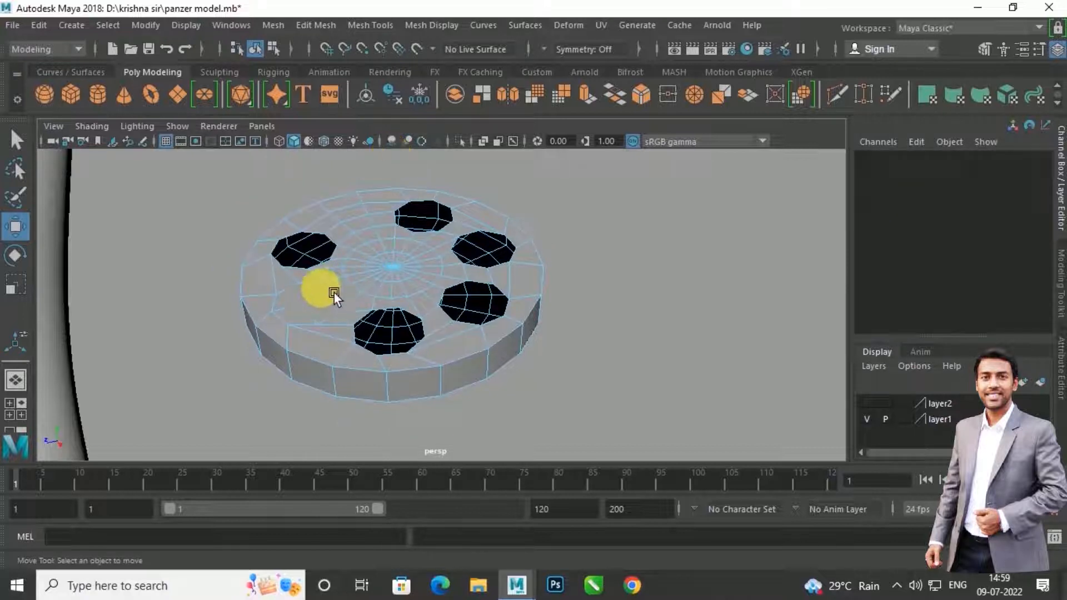
Step: Select the four faces of the remaining circularized block and delete them to complete the ring of holes
left_click(336, 295)
scroll(304, 312, "up", 3)
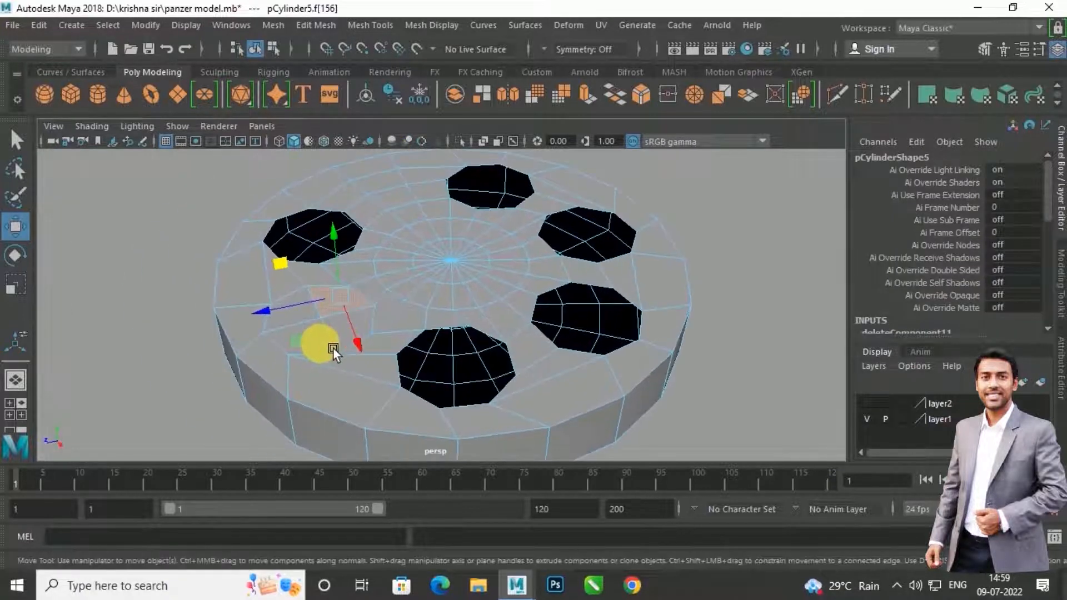
left_click(333, 348, "shift")
left_click(304, 313, "shift")
left_click(356, 333, "shift")
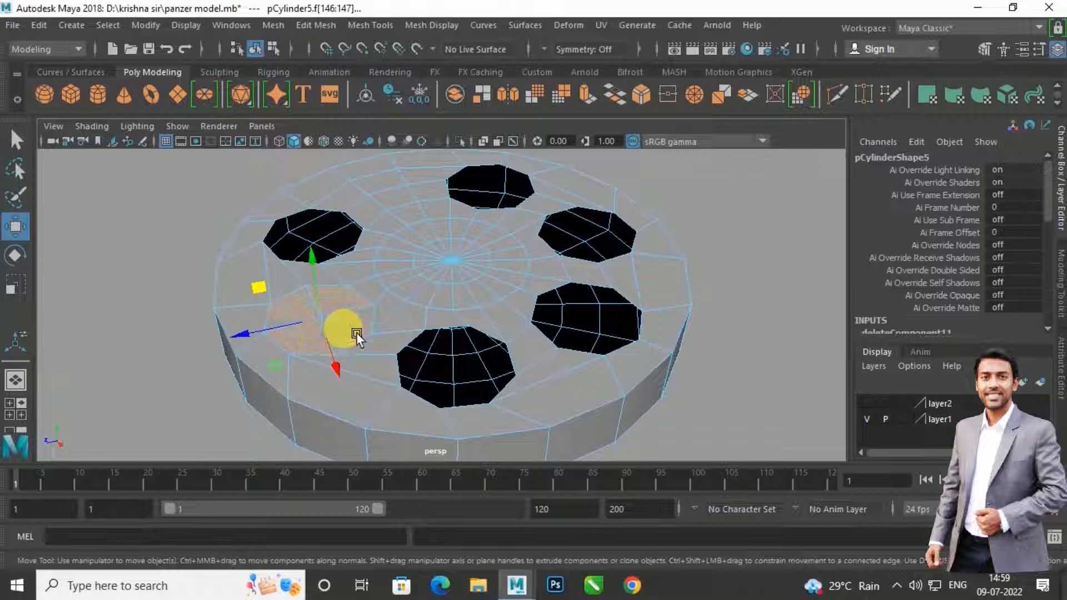
key("Delete")
Step: In the side view, select all hatch faces below the top surface and delete them, leaving a flat perforated disc
scroll(453, 277, "down", 3)
right_click_drag(454, 152, 520, 176)
key("space")
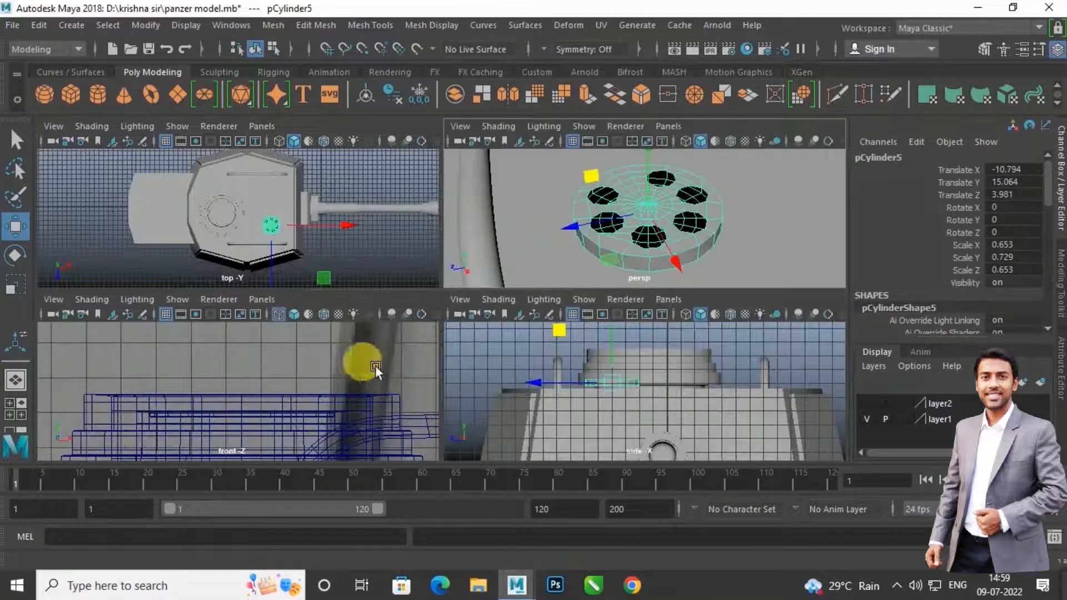
key("space")
scroll(502, 338, "up", 5)
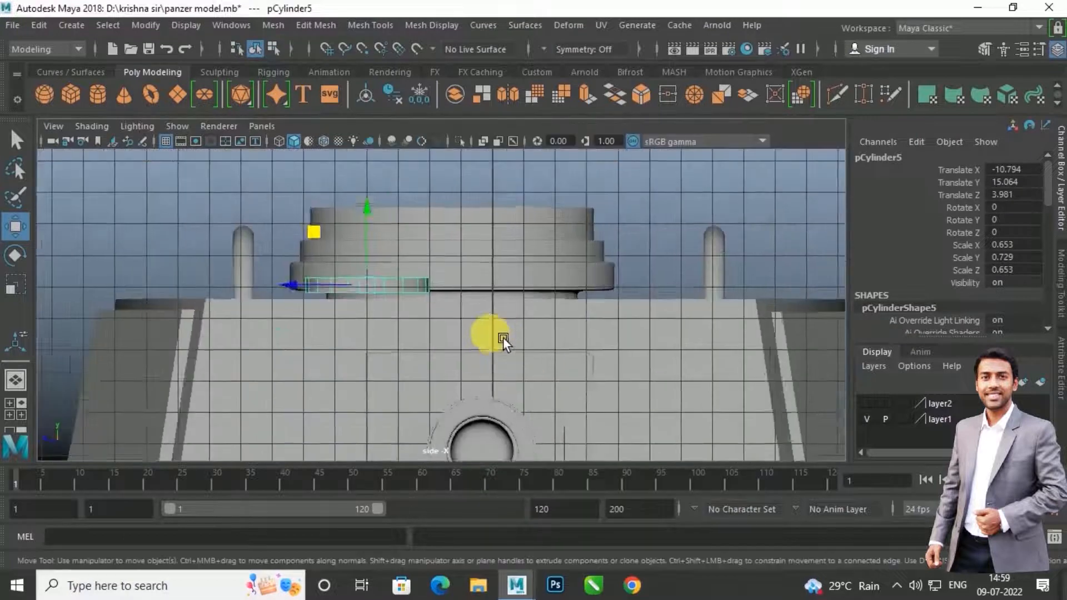
scroll(477, 317, "up", 2)
right_click_drag(489, 266, 487, 227)
left_click_drag(276, 267, 622, 318)
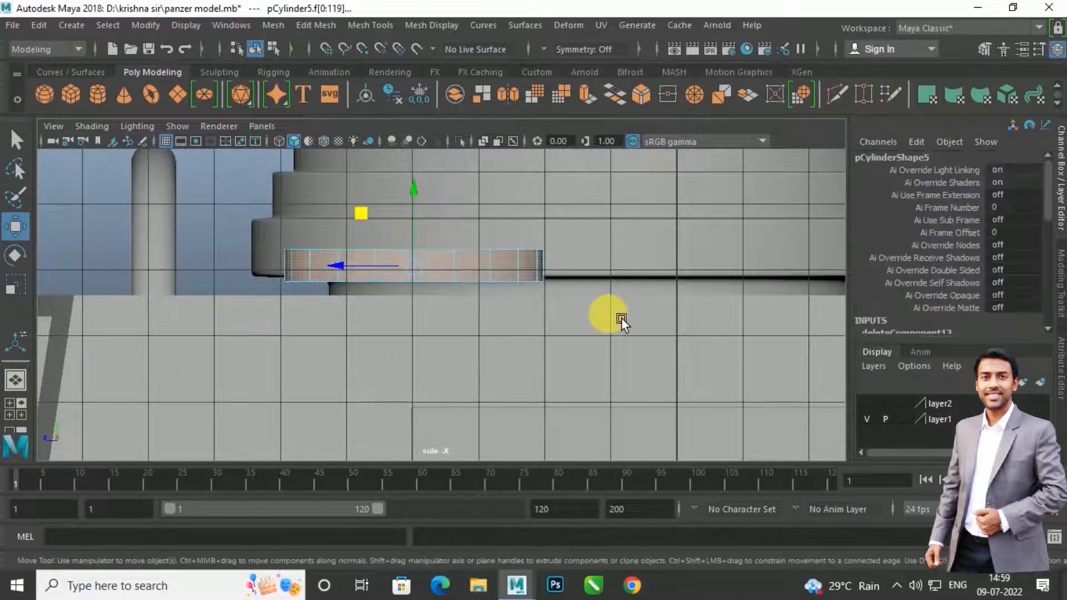
key("Delete")
Step: Center the flat disc's pivot and raise the disc to a Translate Y of 15.286
right_click_drag(507, 241, 583, 131)
left_click(375, 100)
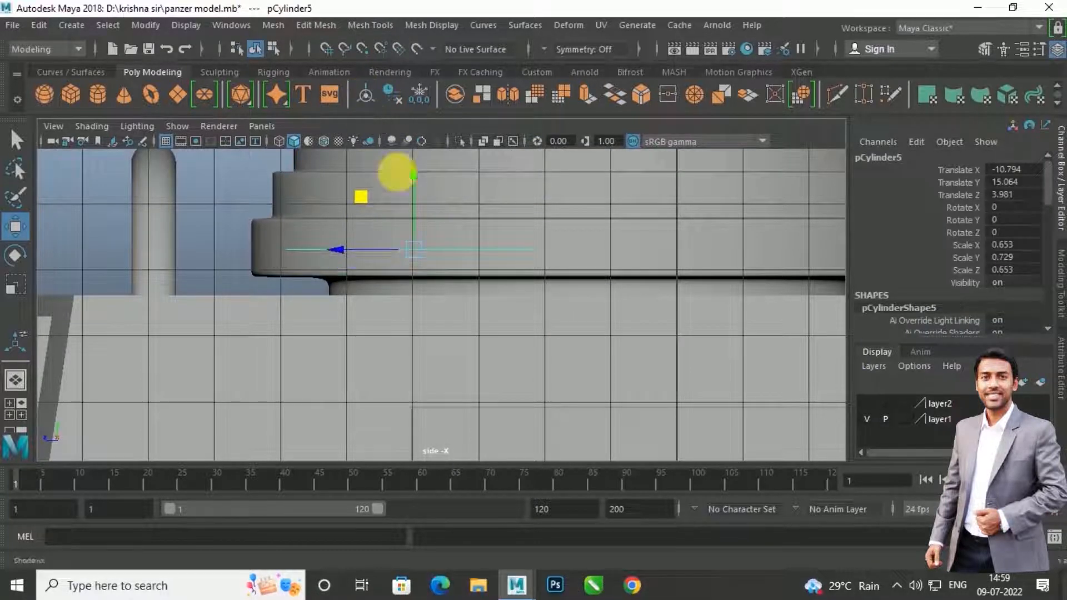
key("space")
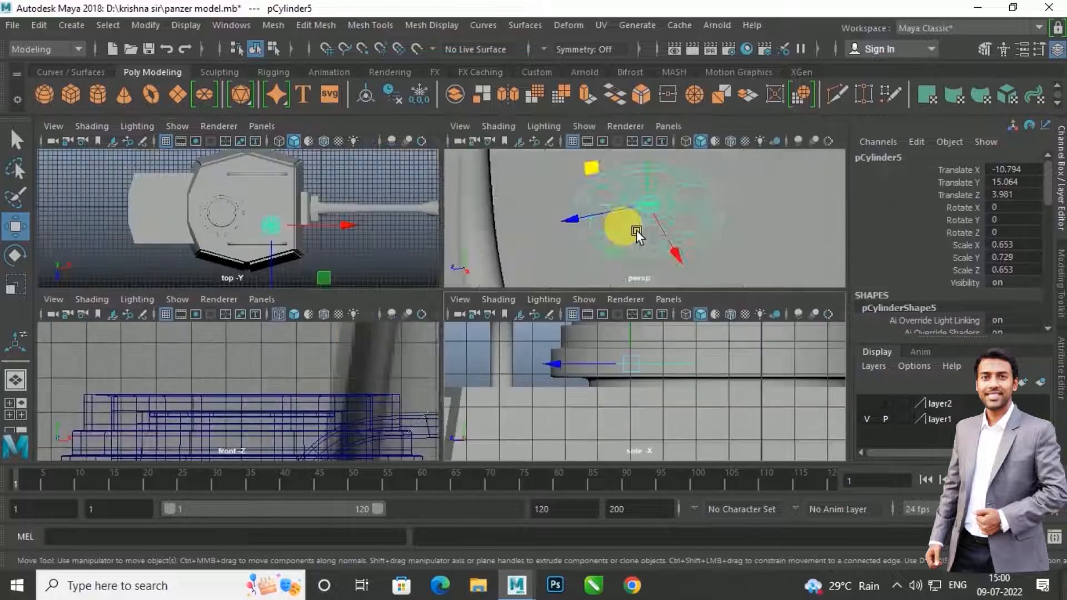
key("space")
left_click_drag(510, 246, 513, 224)
left_click_drag(563, 283, 334, 193, "alt")
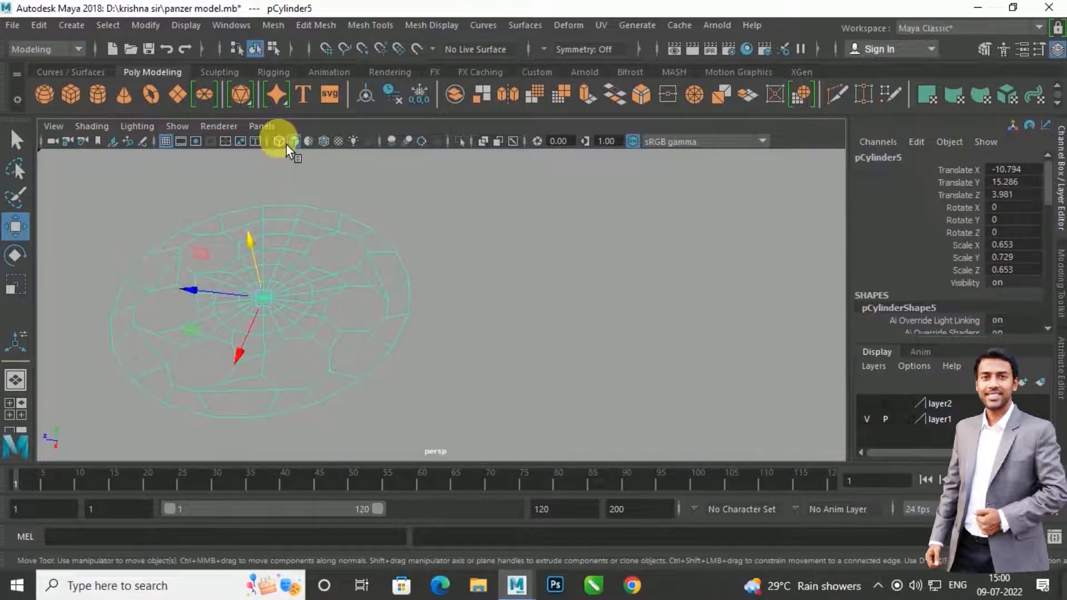
Step: Move the perforated disc sideways along Z until it sits clear of the turret roof
left_click(298, 146)
left_click(297, 148)
right_click_drag(376, 270, 434, 127)
left_click_drag(372, 246, 370, 290, "alt")
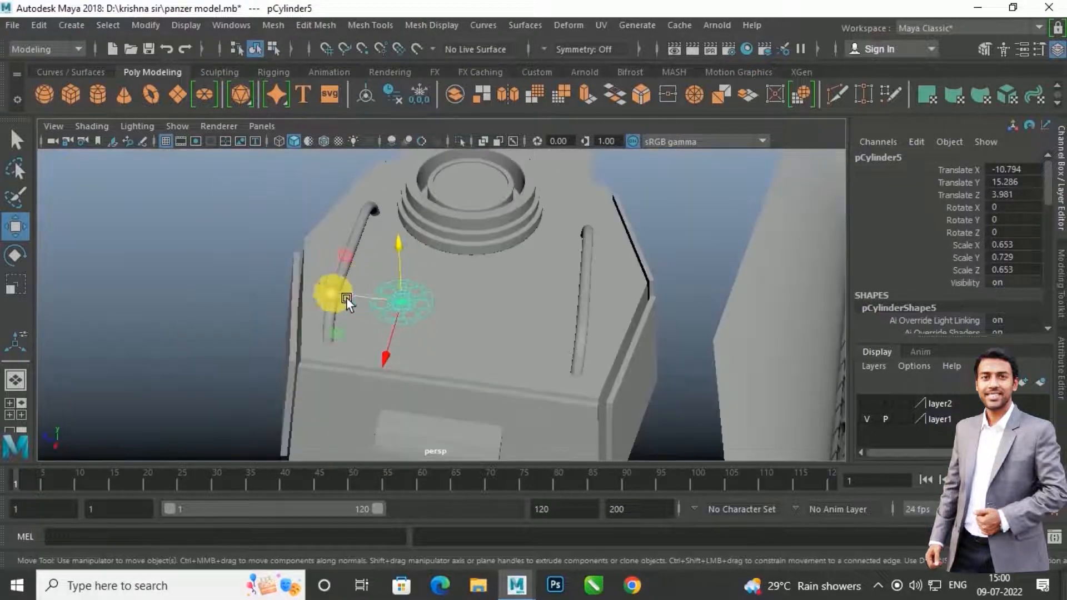
left_click(203, 297)
right_click_drag(268, 313, 327, 298, "alt")
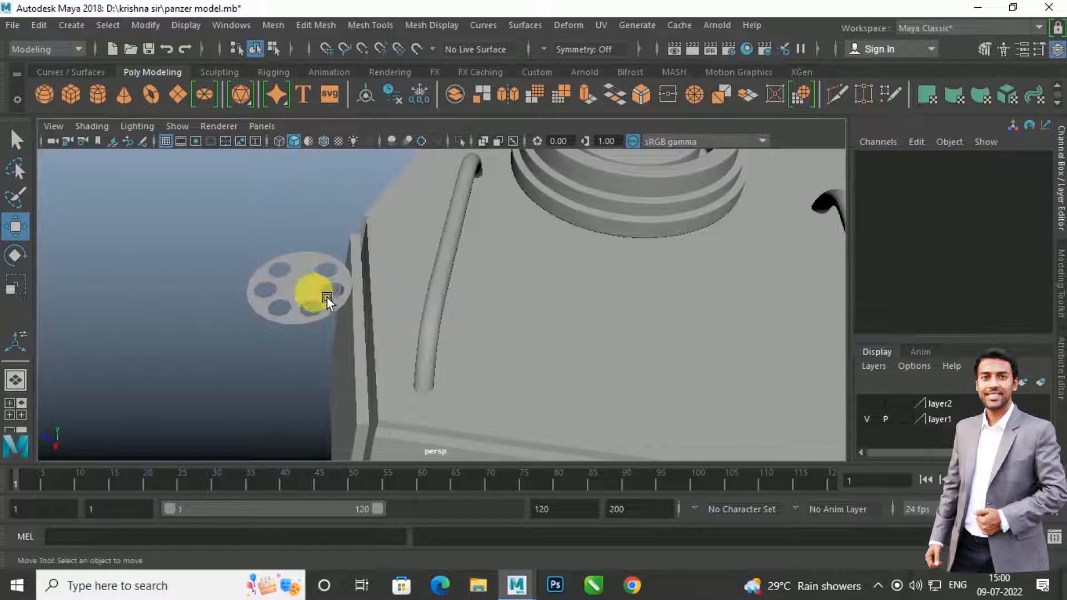
Step: Extrude all faces of the perforated disc with a Local Translate Z of 0.342 and return to object mode
left_click(289, 301)
right_click_drag(224, 280, 291, 298, "alt")
left_click_drag(291, 298, 389, 279, "alt")
right_click_drag(377, 267, 371, 192)
left_click_drag(171, 196, 440, 394)
right_click_drag(329, 285, 316, 274, "shift")
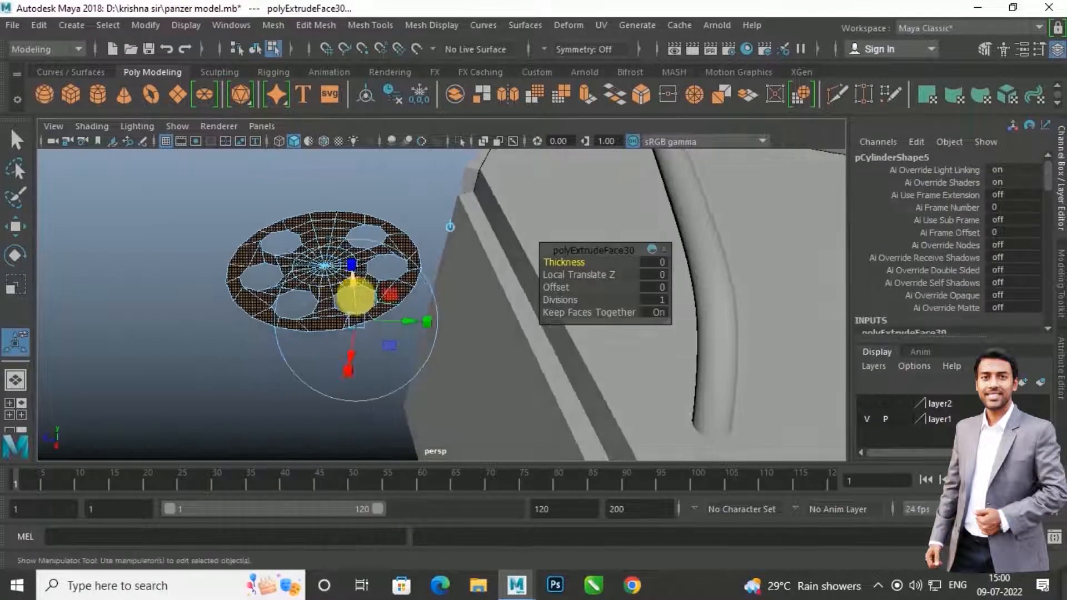
left_click_drag(354, 281, 362, 277)
scroll(363, 278, "up", 5)
middle_click_drag(362, 277, 448, 323, "alt")
scroll(448, 323, "down", 3)
left_click_drag(448, 322, 452, 349, "alt")
scroll(447, 333, "down", 6)
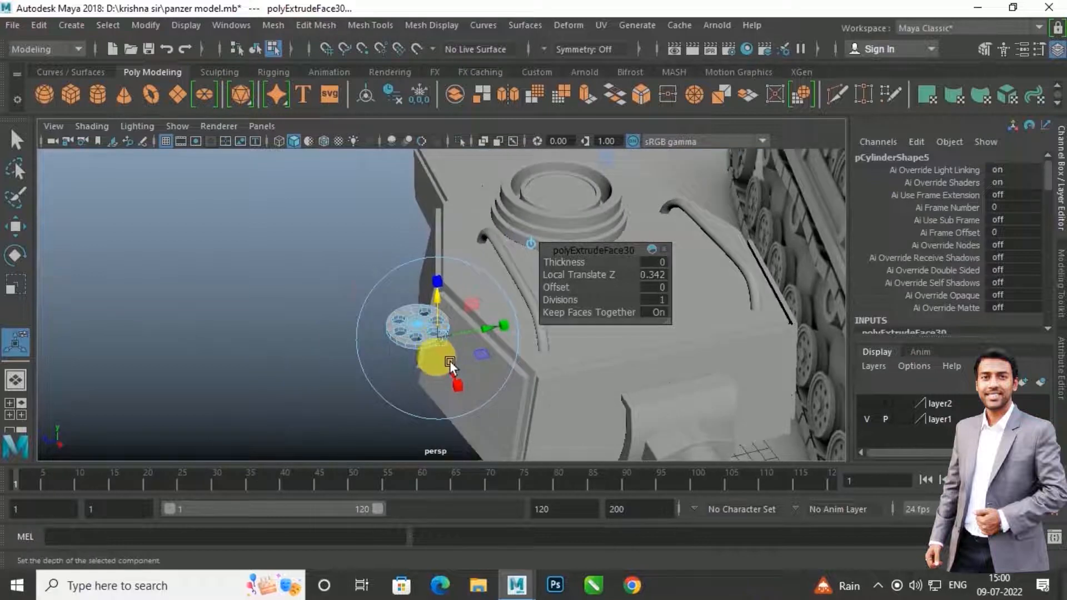
key("w")
right_click_drag(427, 154, 512, 114)
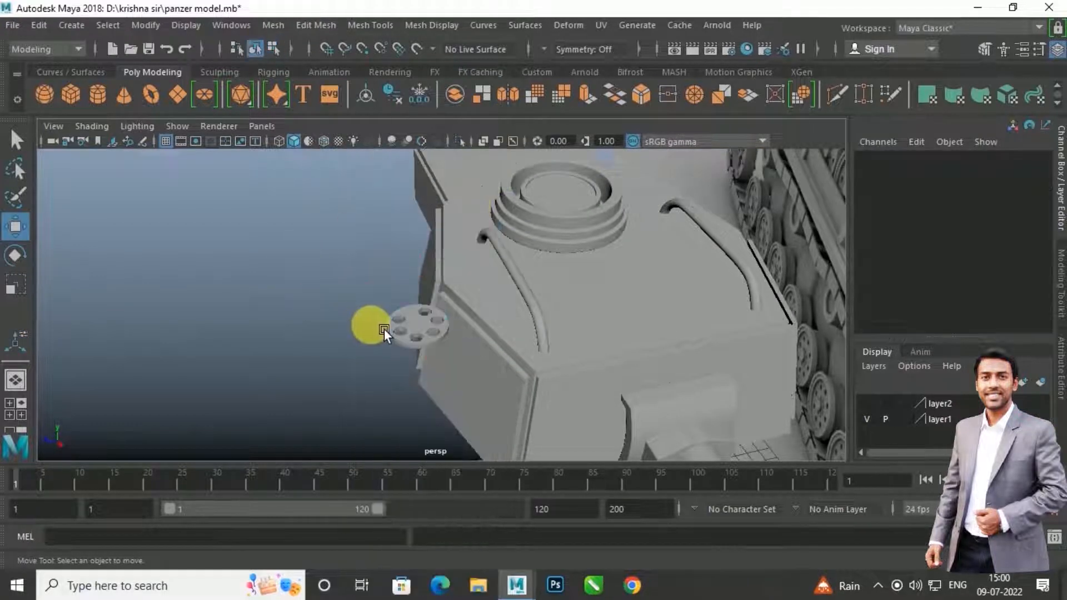
Step: Examine the perforated roof disc on the finished reference tank and compare it with the new turret's disc
scroll(377, 328, "up", 3)
left_click_drag(384, 328, 568, 317, "alt")
scroll(462, 270, "down", 5)
scroll(671, 233, "up", 4)
middle_click_drag(671, 233, 332, 417, "alt")
mouse_move(332, 418)
left_mouse_down("alt")
mouse_move(334, 345)
mouse_move(536, 374)
mouse_move(383, 308)
left_mouse_up("alt")
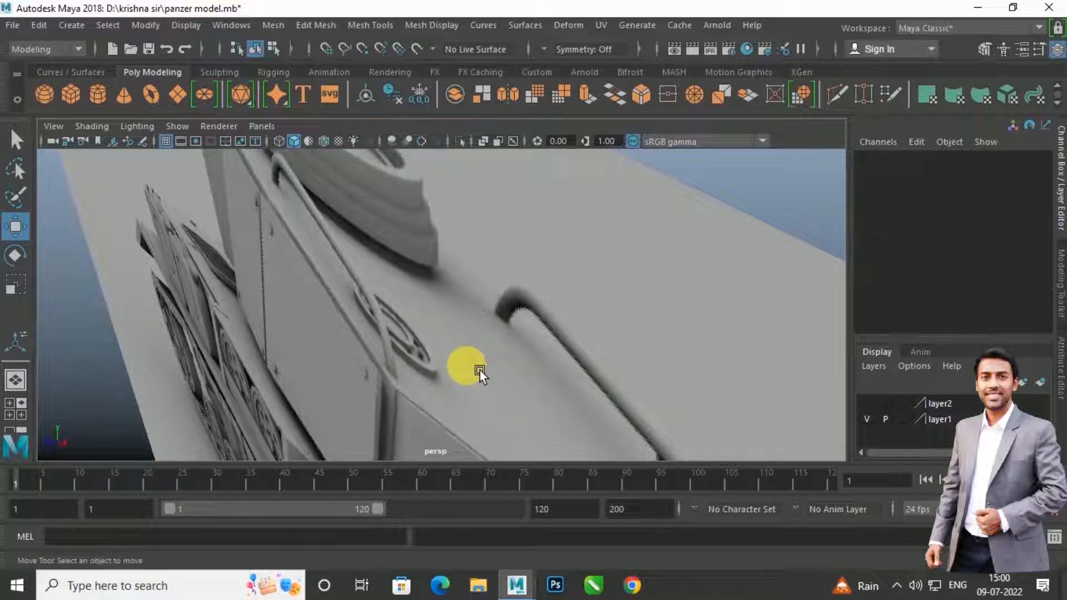
scroll(203, 380, "down", 8)
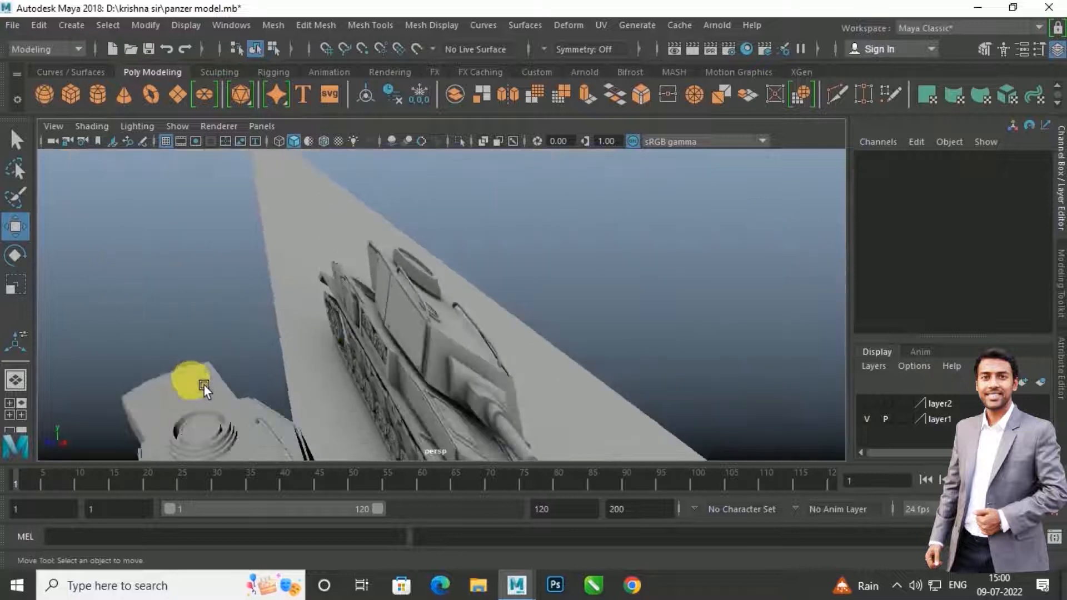
left_click_drag(204, 385, 226, 307, "alt")
scroll(227, 378, "down", 3)
scroll(233, 390, "up", 5)
middle_click_drag(239, 401, 353, 301, "alt")
scroll(352, 302, "up", 4)
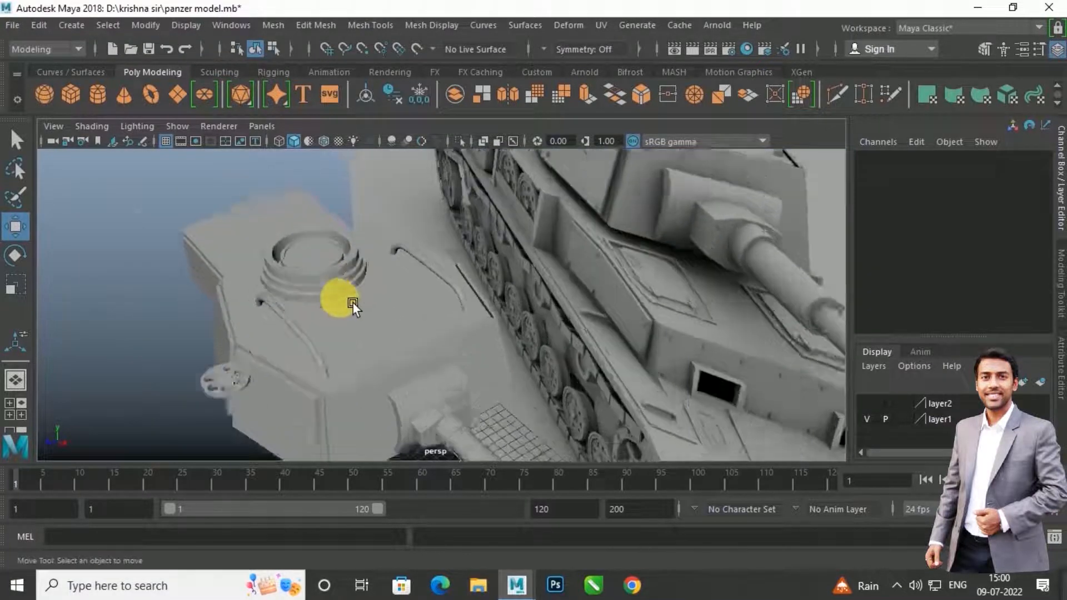
Step: Extrude the ring of outer side faces of the perforated disc outward with a Local Translate Z of 0.23
middle_click_drag(267, 356, 379, 320, "alt")
scroll(378, 319, "up", 4)
left_click(271, 362)
scroll(271, 362, "up", 3)
middle_click_drag(270, 362, 455, 319, "alt")
scroll(371, 327, "up", 3)
scroll(421, 319, "up", 3)
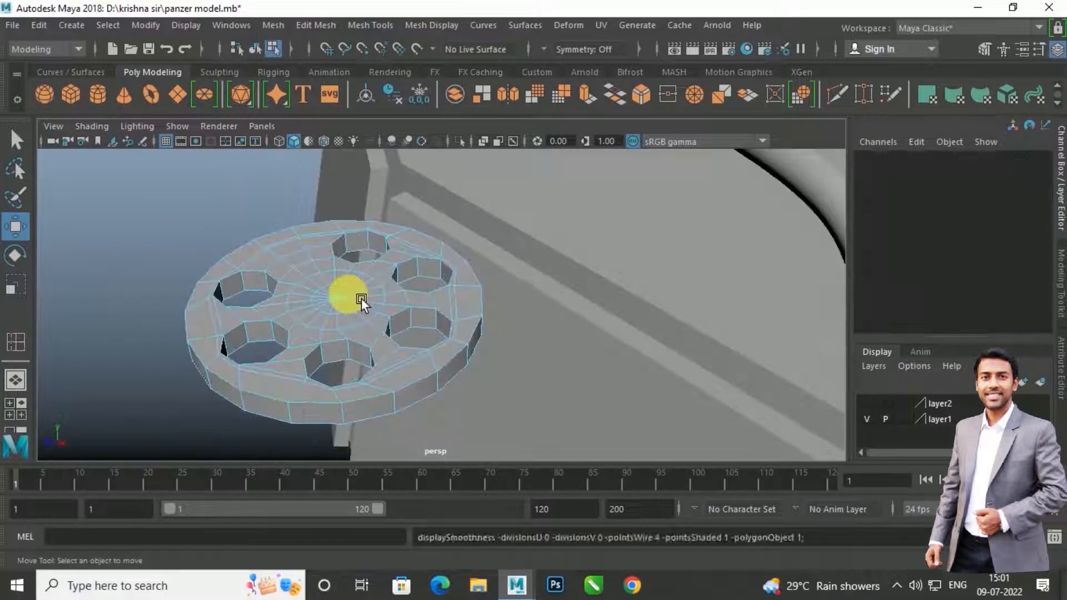
key("ctrl+z")
key("ctrl+z")
key("ctrl+z")
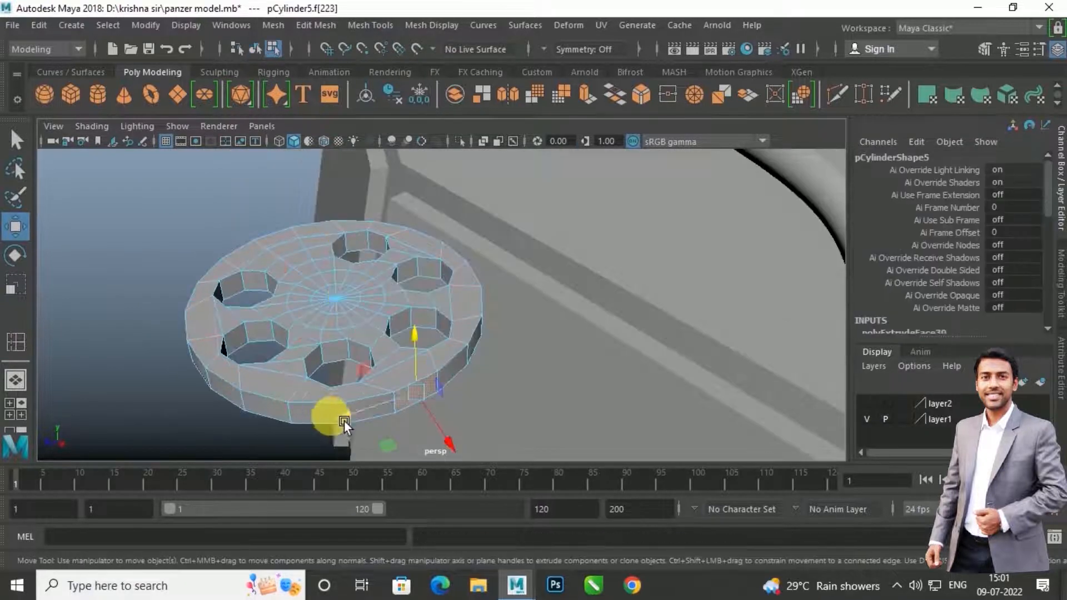
left_click(457, 377)
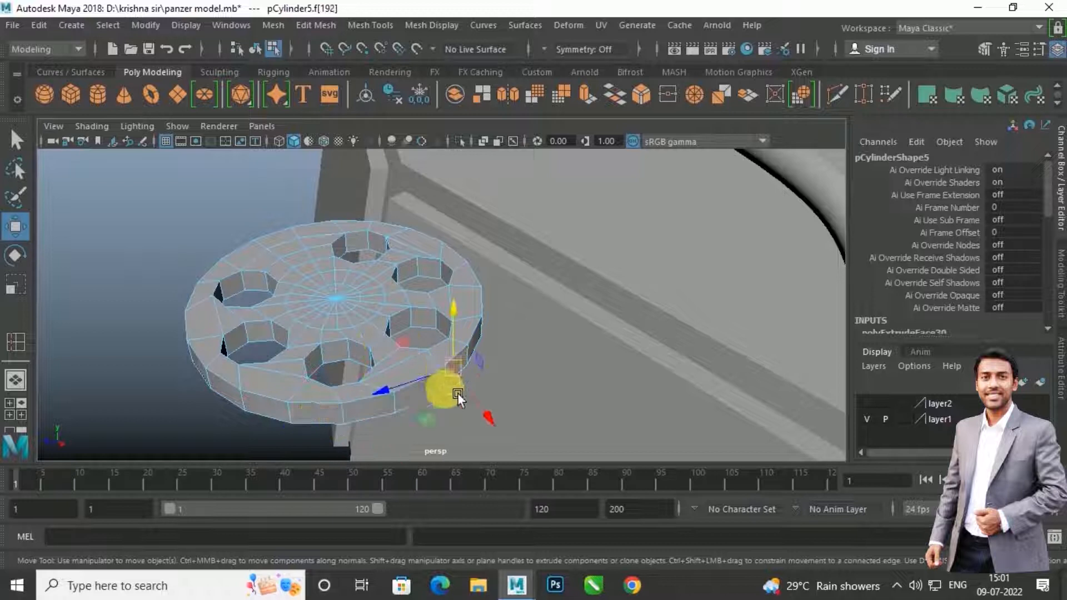
double_click(425, 400)
left_click_drag(417, 372, 389, 321, "alt")
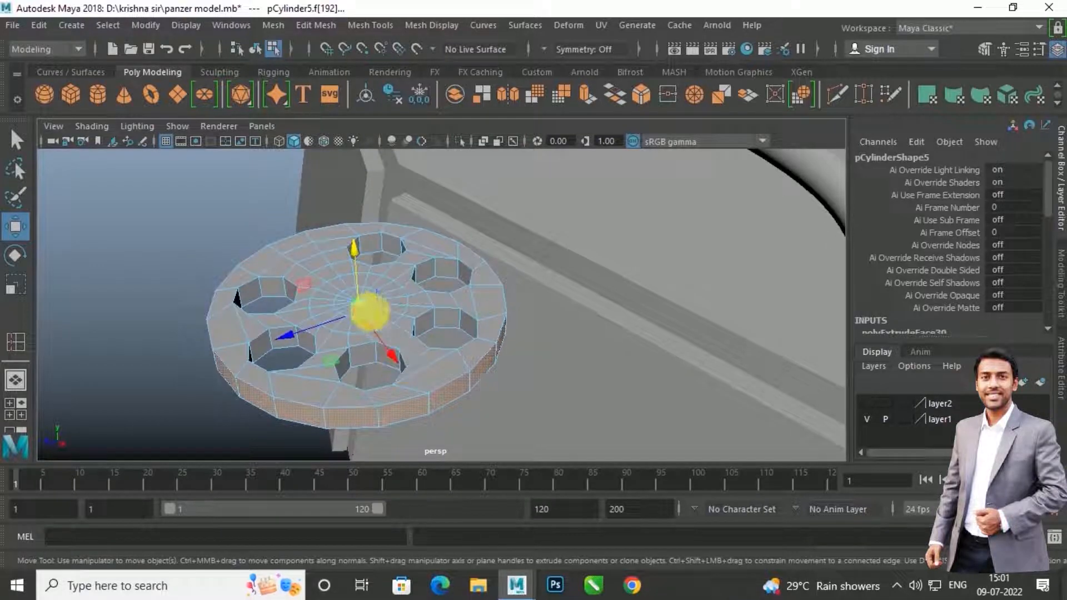
right_click_drag(357, 306, 357, 273, "shift")
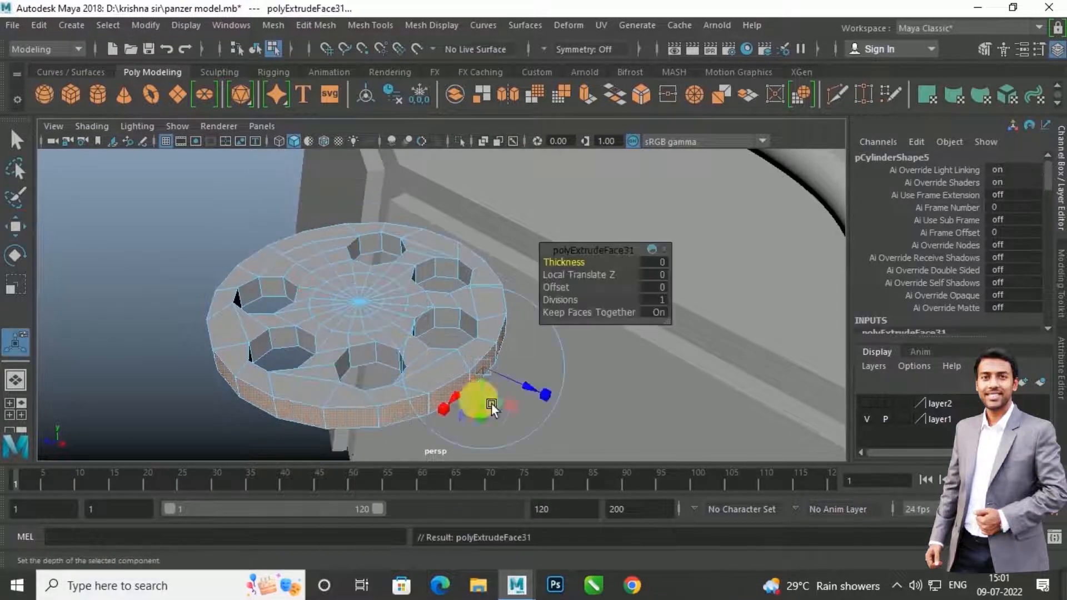
left_click_drag(540, 392, 555, 403)
middle_click_drag(554, 403, 395, 350, "alt")
scroll(395, 349, "up", 4)
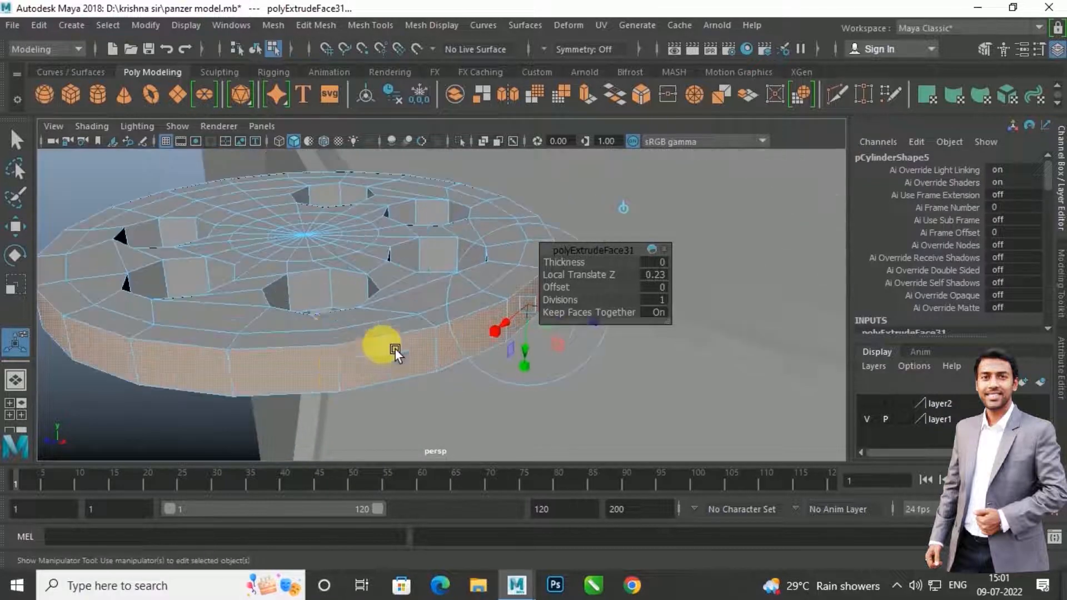
Step: Extrude the top face ring of the disc's new outer band upward into a raised rim and return to object mode
left_click_drag(395, 349, 355, 343, "alt")
left_click(349, 343)
double_click(426, 333, "shift")
key("w")
left_click_drag(350, 212, 344, 149, "shift")
scroll(365, 188, "down", 4)
left_click_drag(365, 188, 401, 262, "alt")
scroll(386, 287, "up", 4)
middle_click_drag(386, 287, 422, 256, "alt")
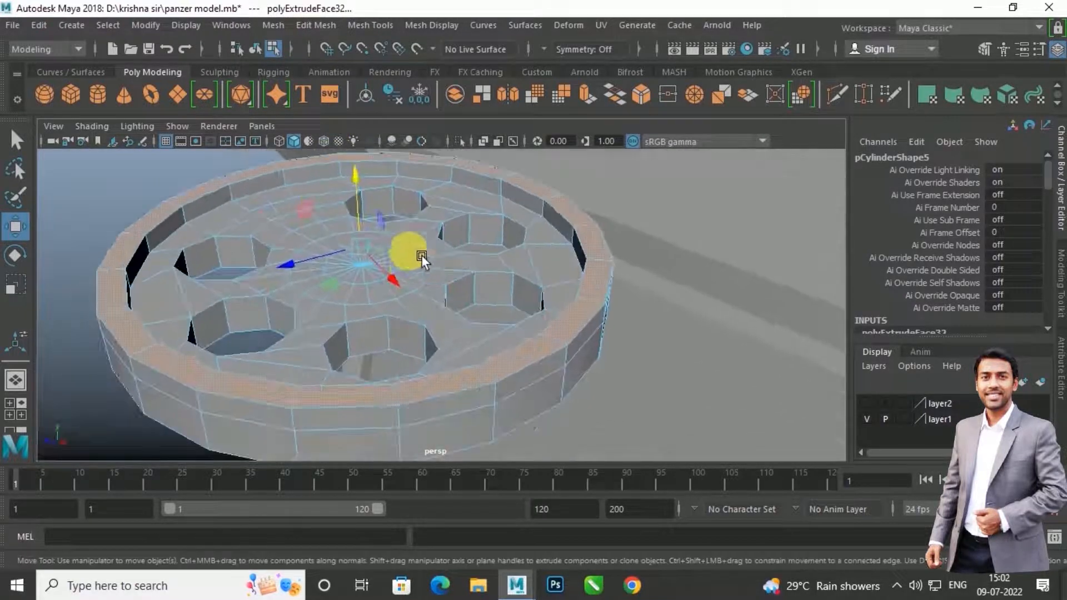
left_click_drag(422, 256, 428, 275, "alt")
scroll(427, 273, "up", 3)
scroll(427, 274, "down", 3)
right_click_drag(475, 215, 476, 148)
left_click(215, 158)
left_click(312, 245)
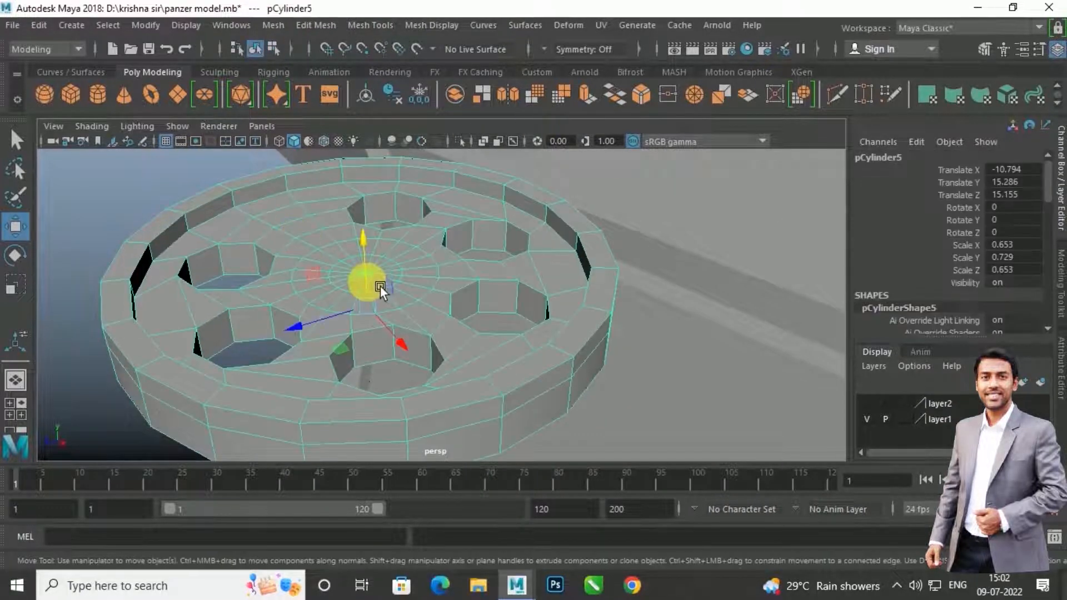
Step: Examine the perforated roof disc on the finished reference tank and compare it with the rimmed disc
scroll(416, 306, "down", 3)
left_click_drag(446, 316, 484, 280, "alt")
scroll(390, 290, "down", 3)
left_click_drag(498, 235, 450, 294, "alt")
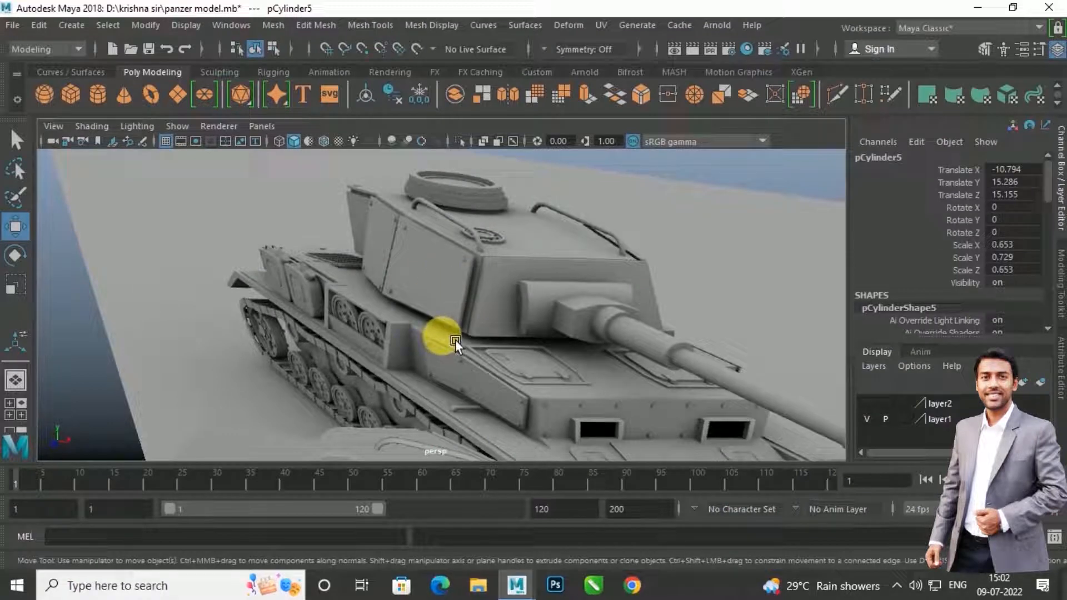
left_click_drag(455, 339, 451, 292, "alt")
left_click_drag(393, 309, 452, 317, "alt")
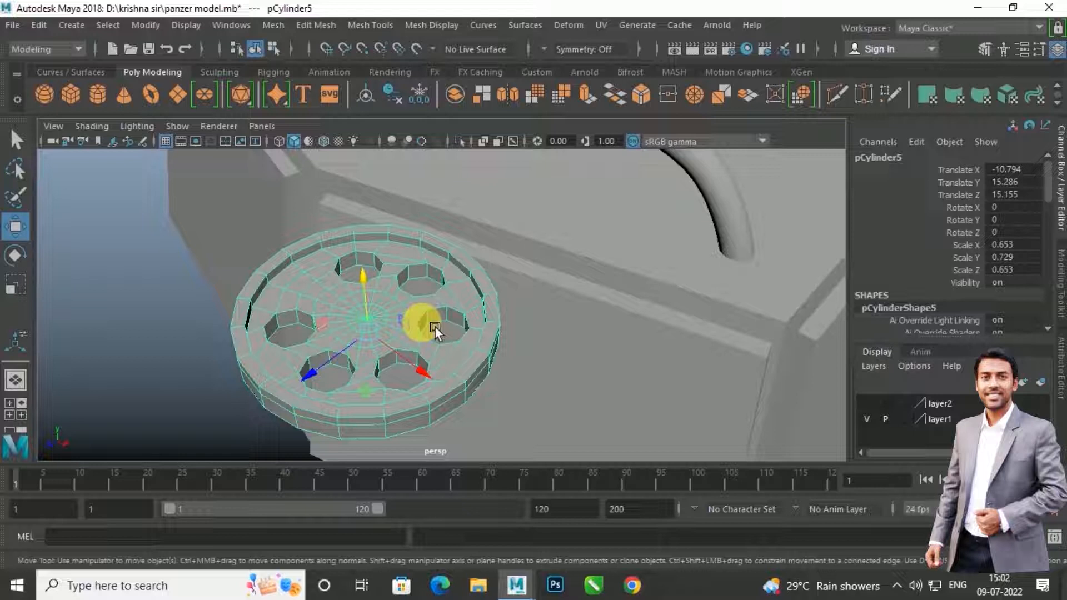
scroll(434, 326, "up", 2)
middle_click_drag(419, 319, 442, 304, "alt")
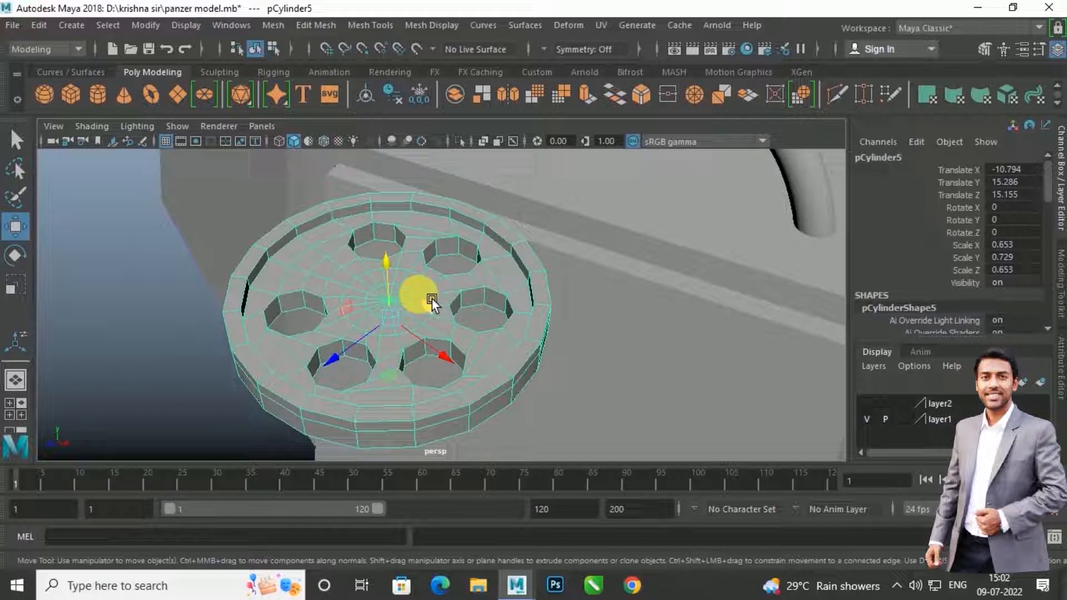
scroll(447, 286, "up", 1)
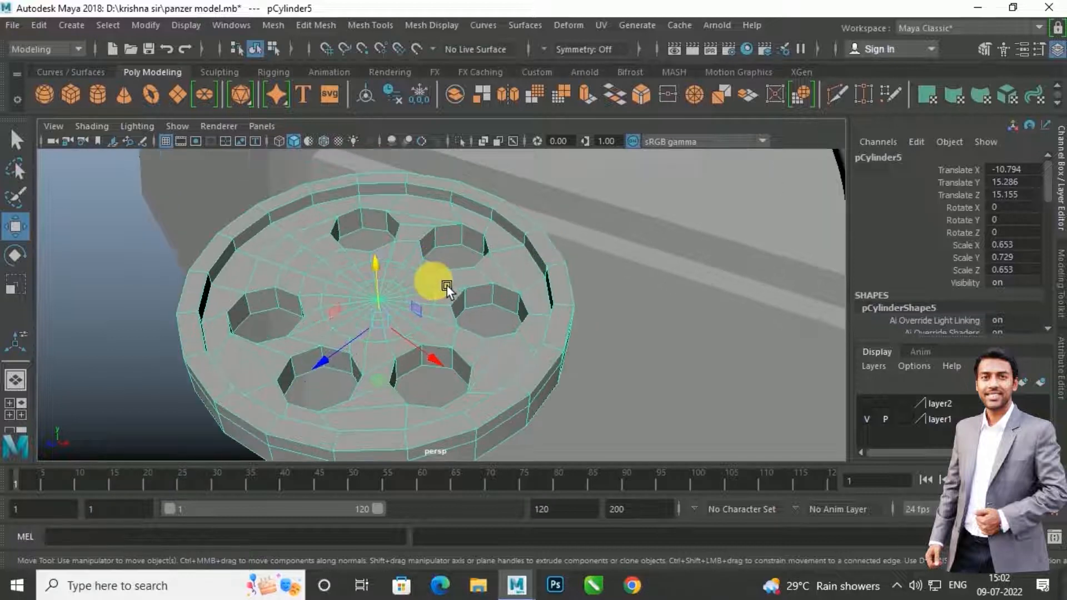
scroll(447, 286, "down", 5)
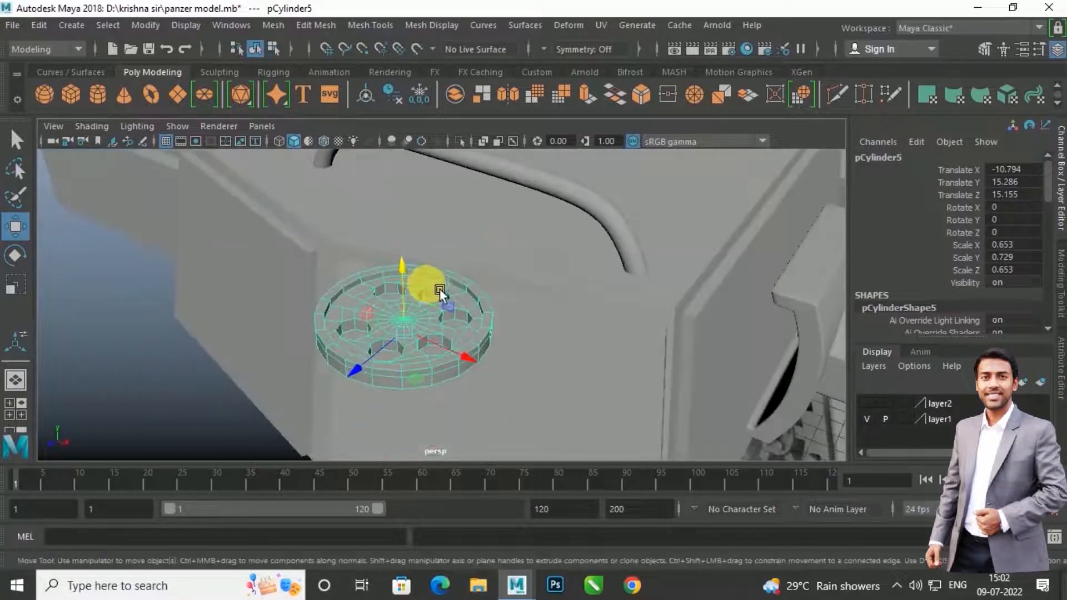
left_click_drag(441, 308, 475, 310, "alt")
Step: Draw a small polygon cylinder on the grid beside the turret
left_click(575, 424)
left_click_drag(575, 424, 409, 323, "alt")
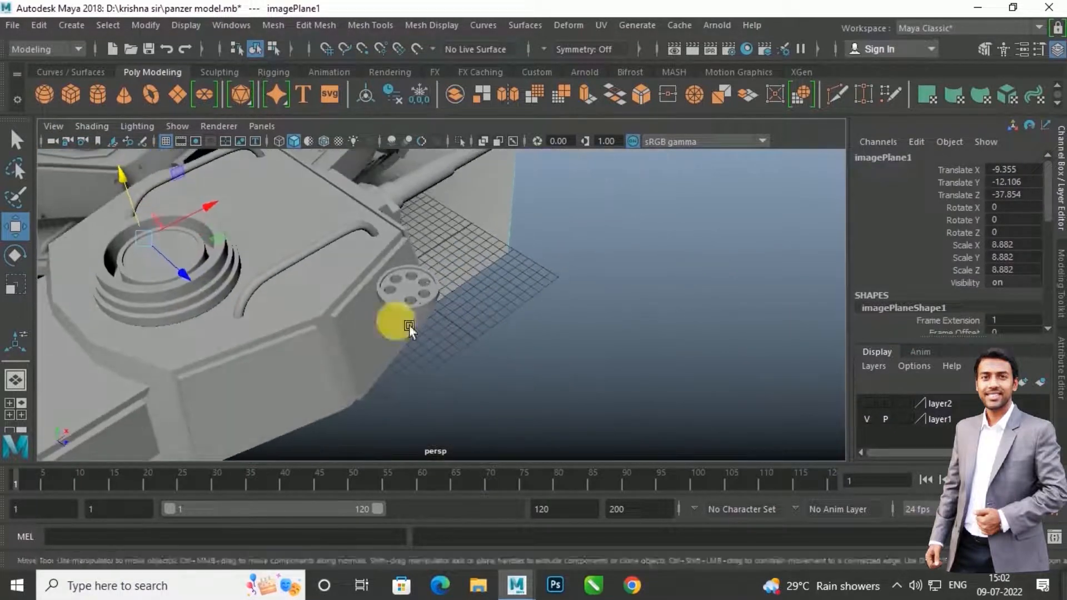
left_click(81, 99)
left_click(97, 96)
left_click(494, 327)
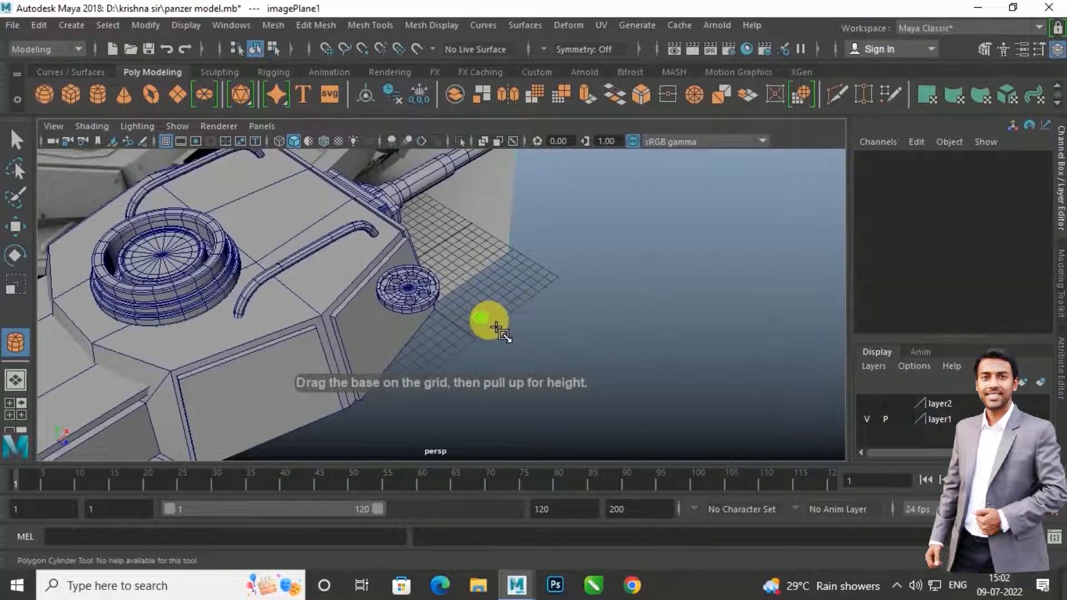
mouse_move(489, 322)
left_mouse_down()
mouse_move(489, 298)
mouse_move(487, 308)
left_mouse_up()
left_click_drag(485, 256, 487, 199)
Step: Move the small cylinder from the grid to the area beneath the perforated disc
left_click_drag(549, 250, 319, 382)
scroll(433, 288, "down", 6)
left_click_drag(390, 339, 336, 294)
key("f")
left_click_drag(397, 334, 681, 409, "alt")
left_click_drag(556, 449, 606, 370)
left_click_drag(709, 346, 669, 352)
key("f")
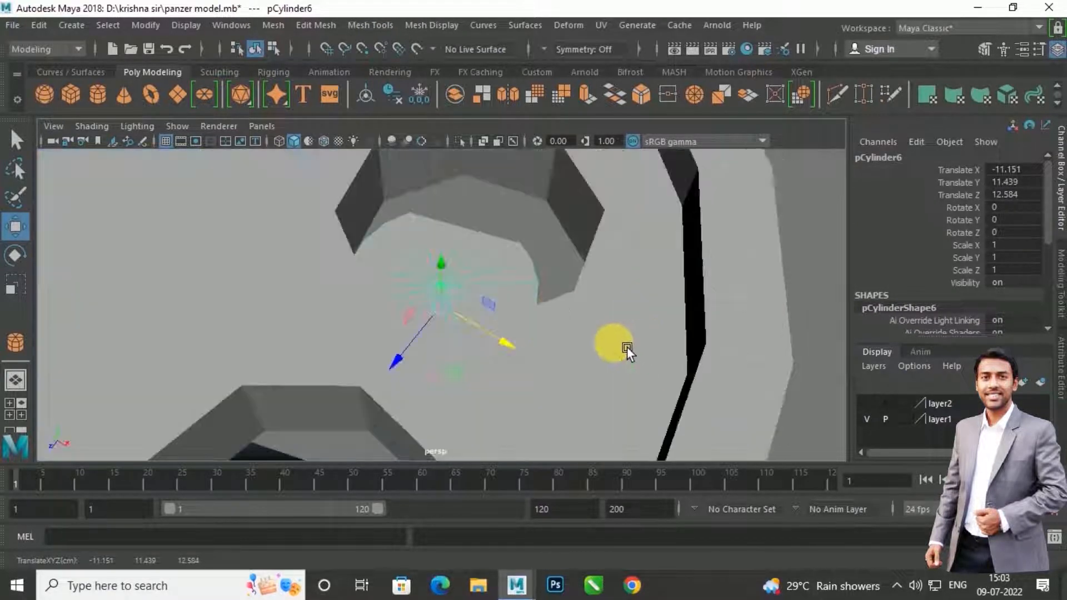
scroll(636, 350, "down", 5)
left_click_drag(556, 334, 530, 341, "alt")
left_click_drag(383, 332, 304, 373)
Step: Center the small cylinder on the perforated disc in the top view at Translate X -10.808 and Translate Z 15.183
key("space")
key("space")
middle_click_drag(521, 399, 417, 260, "alt")
scroll(417, 266, "up", 5)
left_click_drag(412, 341, 491, 302)
left_click_drag(412, 379, 411, 374)
Step: Raise the small cylinder in the side view to the disc's height, at a Translate Y of 15.862
key("space")
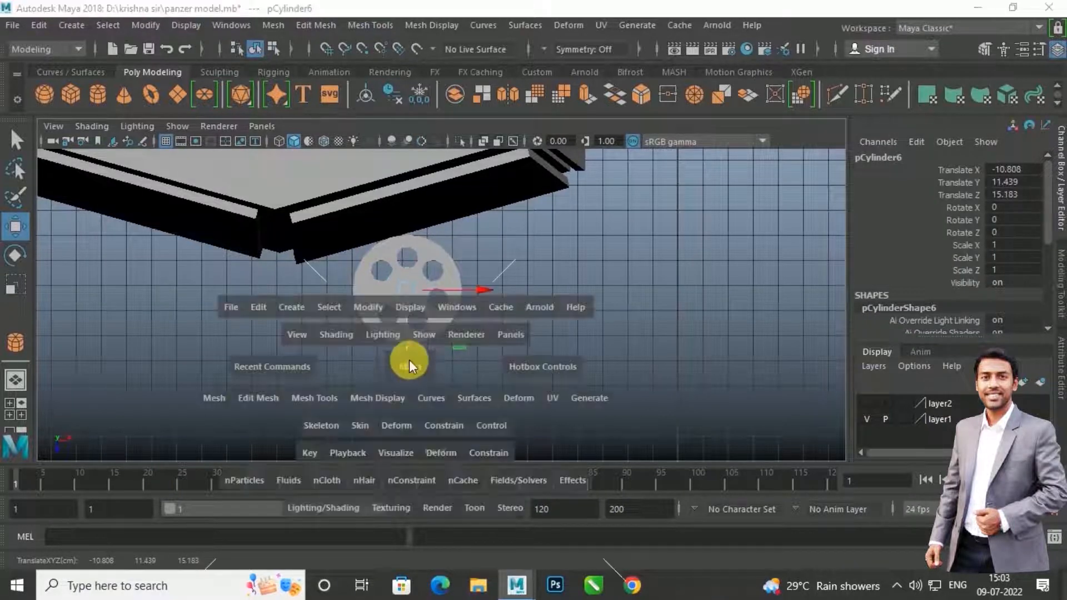
key("space")
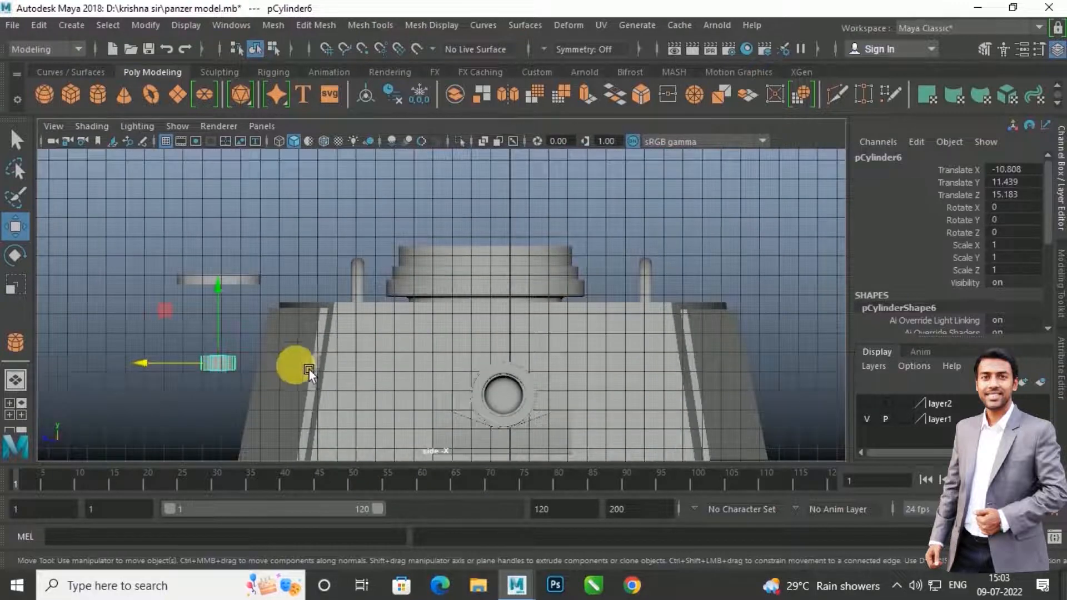
middle_click_drag(309, 369, 457, 329, "alt")
scroll(453, 326, "up", 3)
left_click_drag(371, 265, 386, 155)
key("space")
key("space")
left_click_drag(650, 222, 514, 330, "alt")
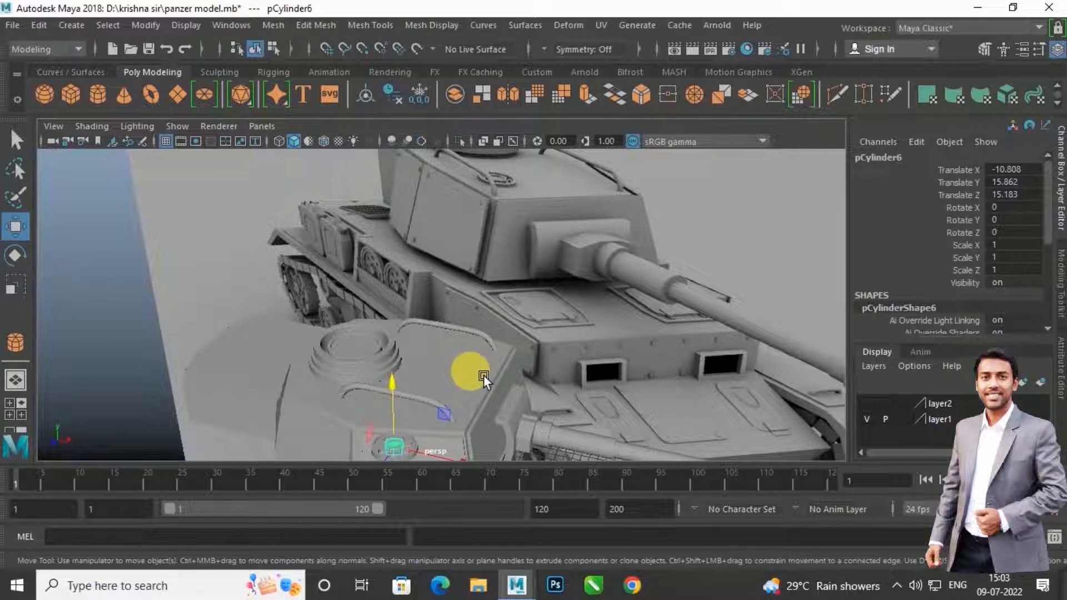
Step: Nudge the small cylinder up to a Translate Y of 15.884
scroll(471, 380, "up", 2)
middle_click_drag(471, 380, 489, 255, "alt")
scroll(465, 350, "up", 3)
scroll(434, 355, "up", 4)
middle_click_drag(427, 361, 501, 305, "alt")
scroll(442, 302, "up", 2)
left_click_drag(501, 304, 525, 305, "alt")
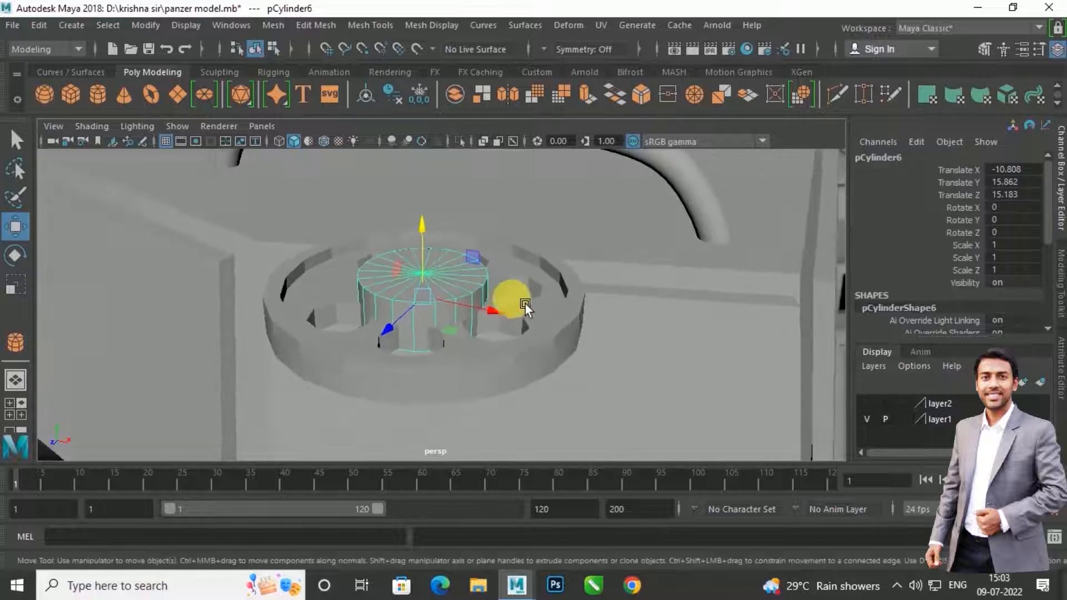
mouse_move(436, 238)
left_mouse_down()
mouse_move(438, 225)
mouse_move(438, 236)
left_mouse_up()
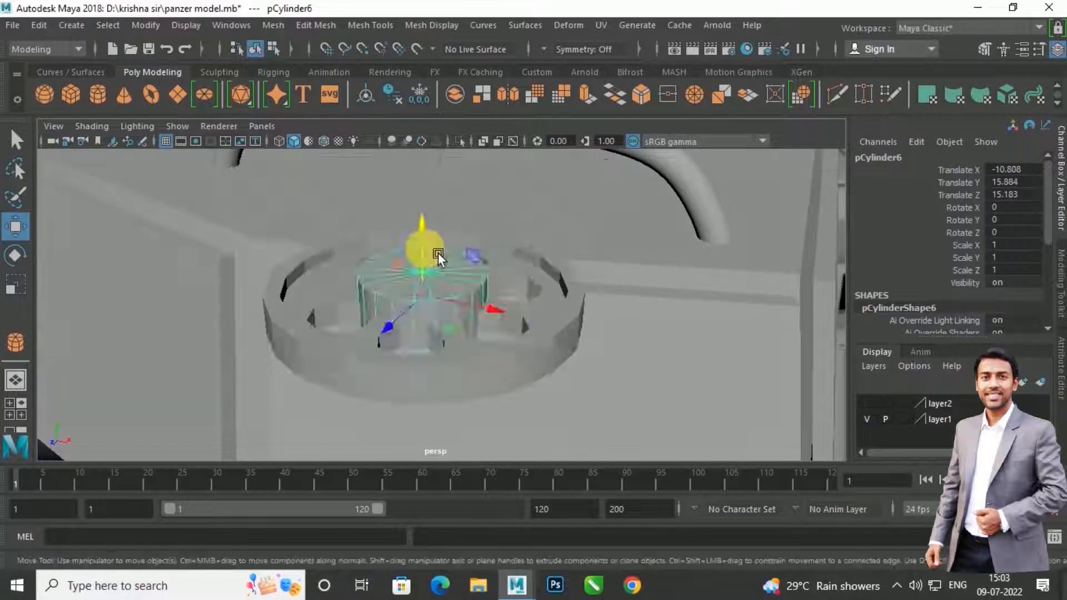
Step: Lower the small cylinder into the disc to a Translate Y of 15.794 and flatten it to a Scale Y of 0.733
key("space")
scroll(371, 392, "down", 3)
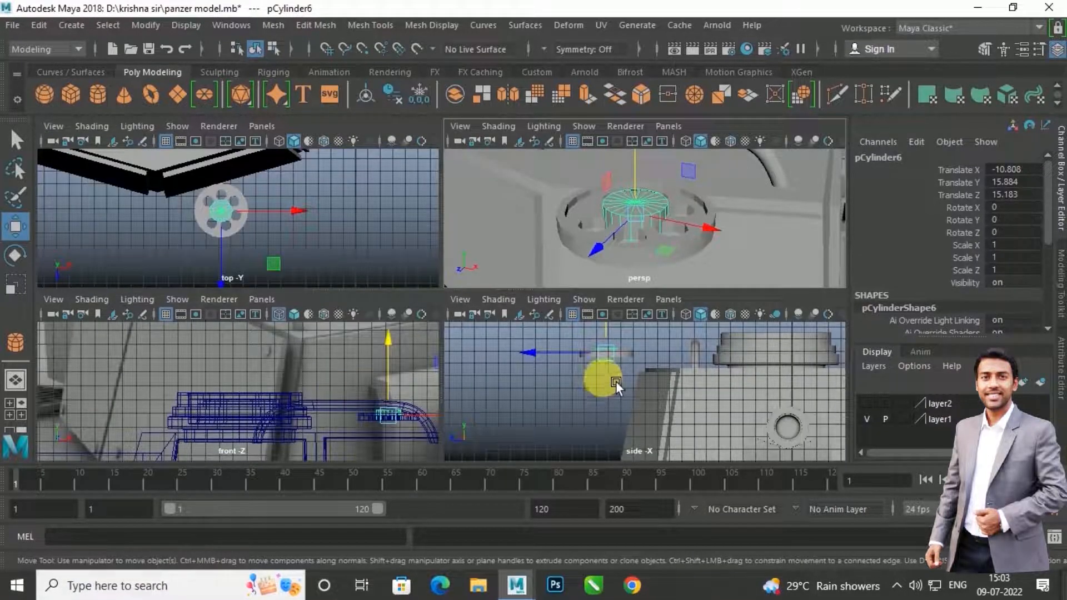
key("space")
scroll(442, 310, "up", 5)
middle_click_drag(328, 177, 458, 326, "alt")
scroll(406, 305, "up", 5)
scroll(473, 348, "up", 3)
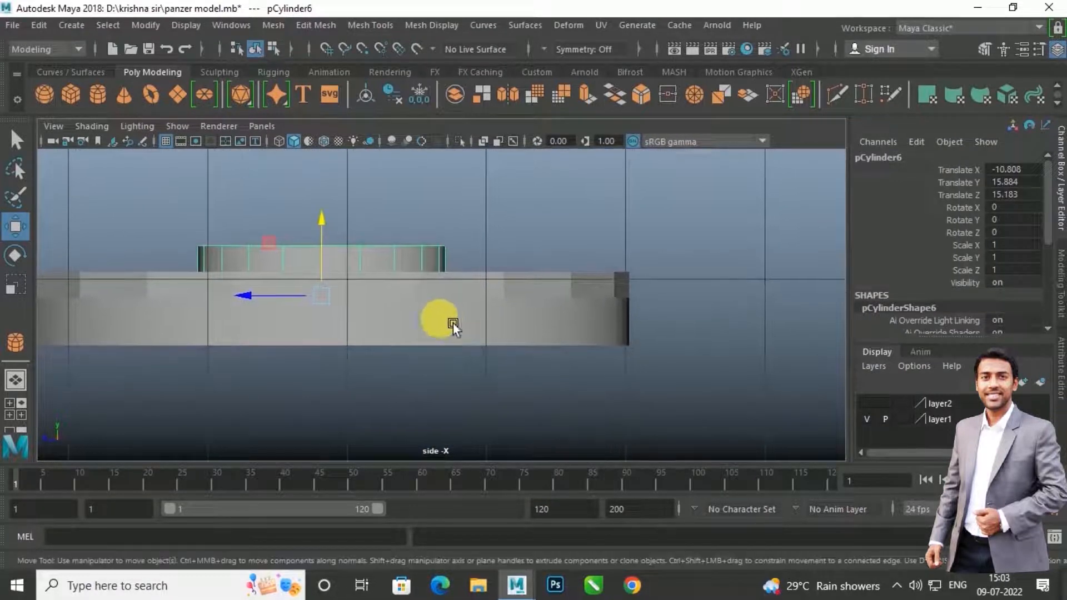
mouse_move(339, 228)
left_mouse_down()
mouse_move(335, 268)
mouse_move(335, 243)
left_mouse_up()
key("r")
key("w")
Step: Scale the hub cylinder down uniformly to 0.917 in X and Z and 0.672 in Y
key("space")
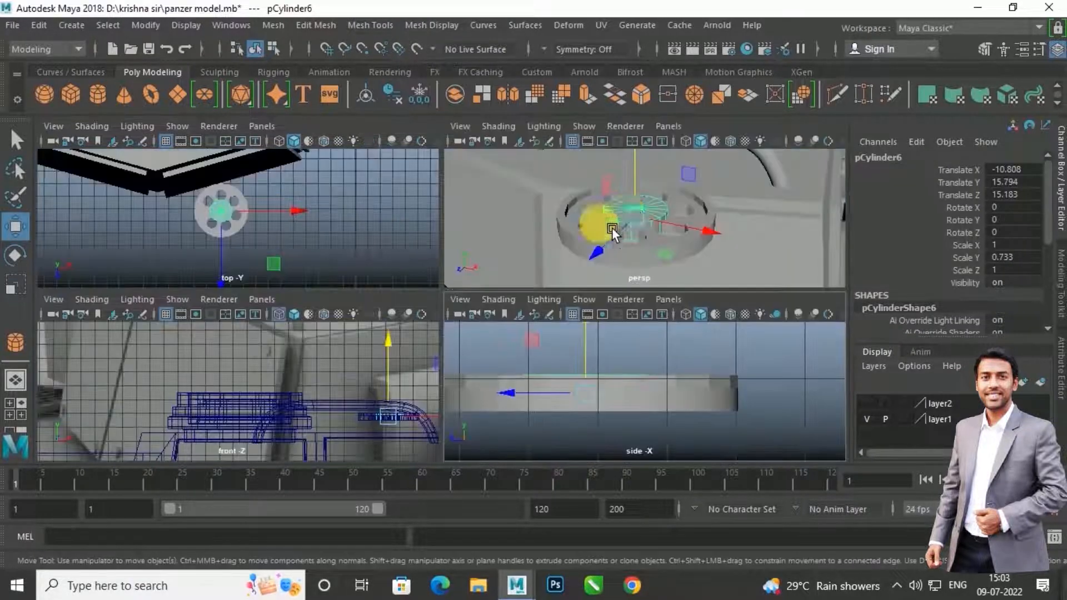
key("space")
left_click_drag(424, 306, 436, 276, "alt")
scroll(441, 333, "up", 4)
key("r")
left_click_drag(338, 260, 328, 270)
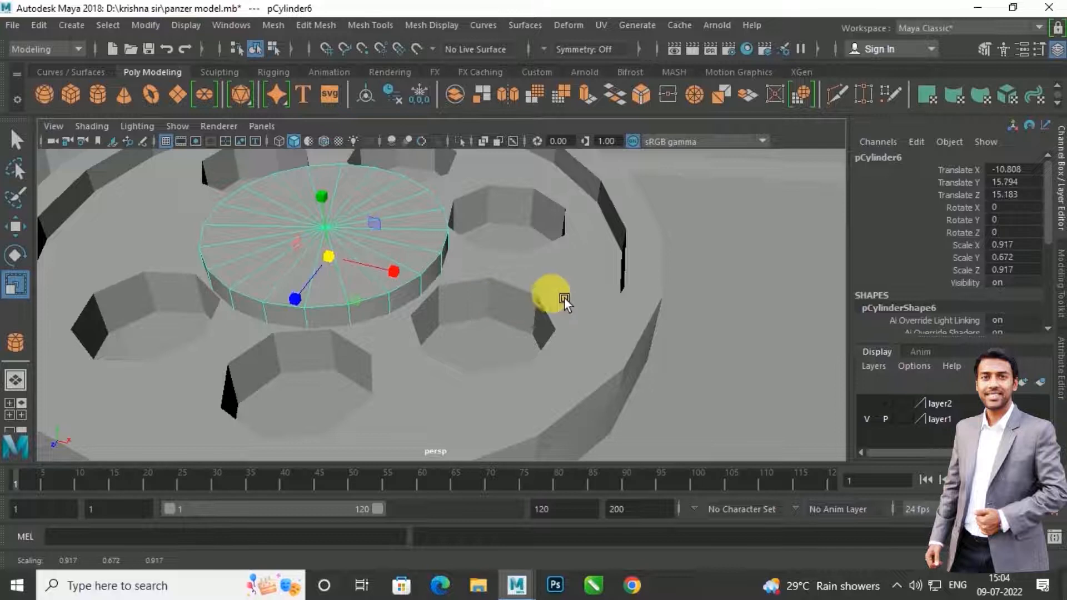
Step: Insert edge loops along the inner and outer edges of the disc rim's top face and at the base of its inner wall
left_click(588, 295)
scroll(566, 286, "down", 5)
mouse_move(566, 286)
left_mouse_down("alt")
mouse_move(543, 319)
mouse_move(577, 302)
left_mouse_up("alt")
middle_click_drag(577, 302, 511, 293, "alt")
scroll(469, 312, "up", 3)
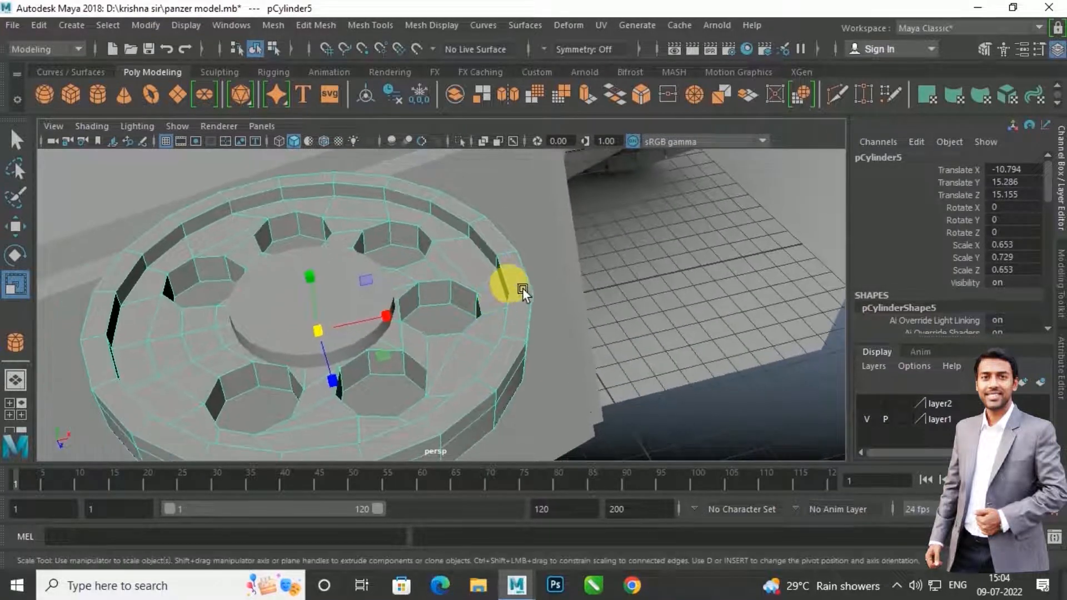
left_click(333, 27)
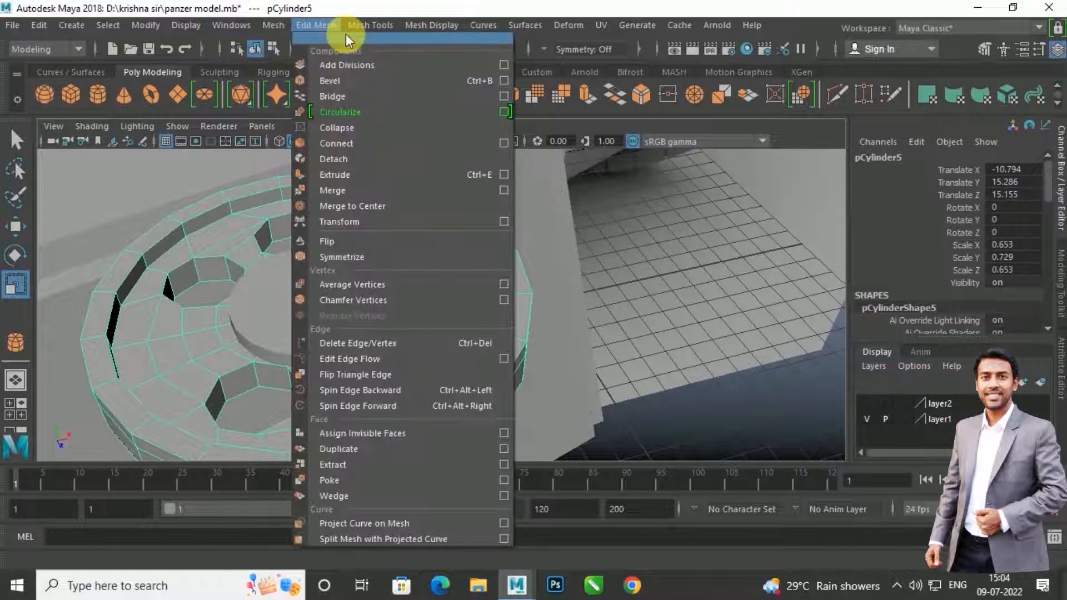
left_click(367, 27)
left_click(409, 138)
scroll(500, 245, "up", 3)
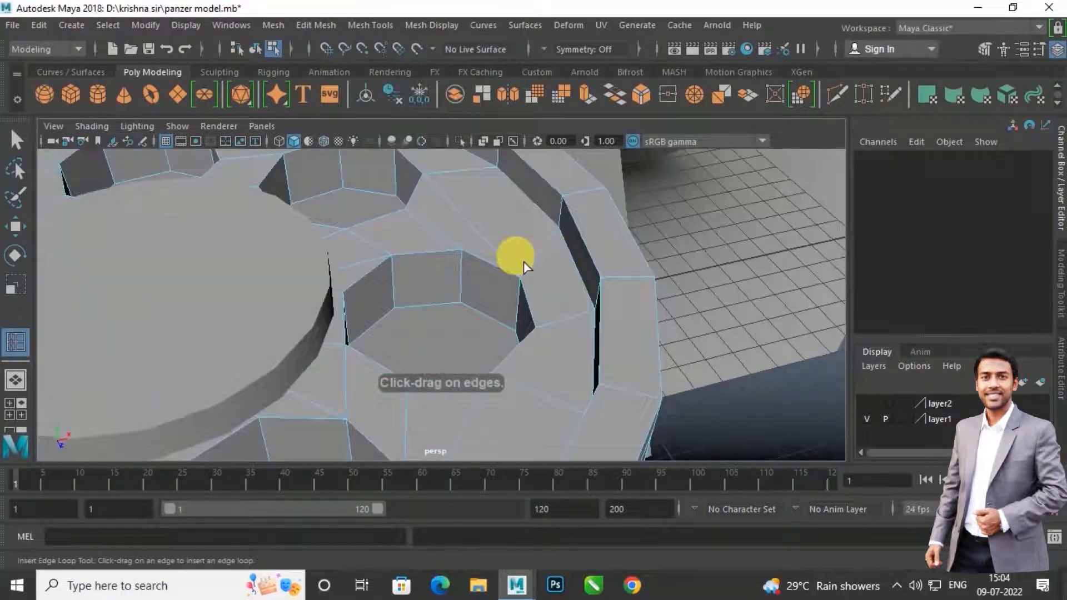
middle_click_drag(523, 261, 479, 275, "alt")
left_click_drag(496, 233, 514, 234)
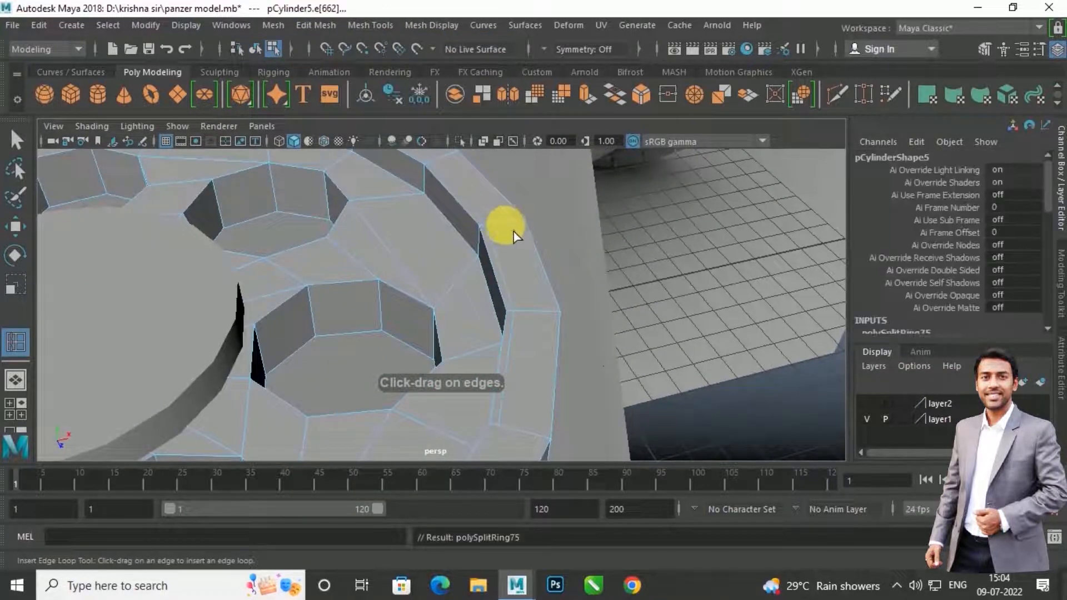
left_click(520, 223)
left_click(482, 267)
Step: Insert two more edge loops on the inner side of the disc's rim and two around its outer side
left_click_drag(486, 273, 591, 291, "alt")
scroll(591, 290, "up", 3)
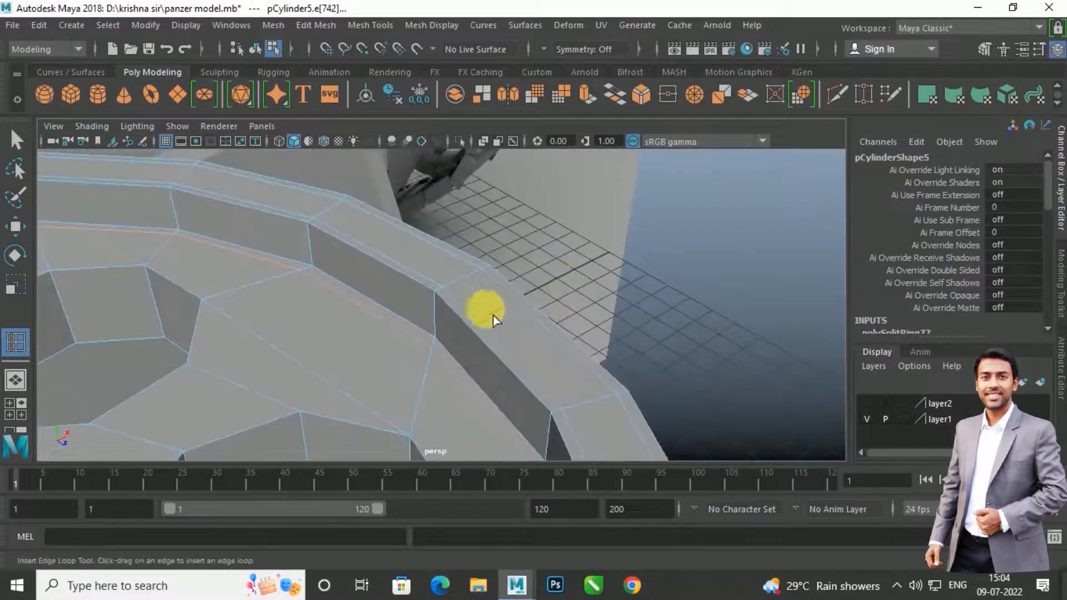
left_click(441, 308)
left_click(442, 332)
left_click_drag(483, 311, 416, 297, "alt")
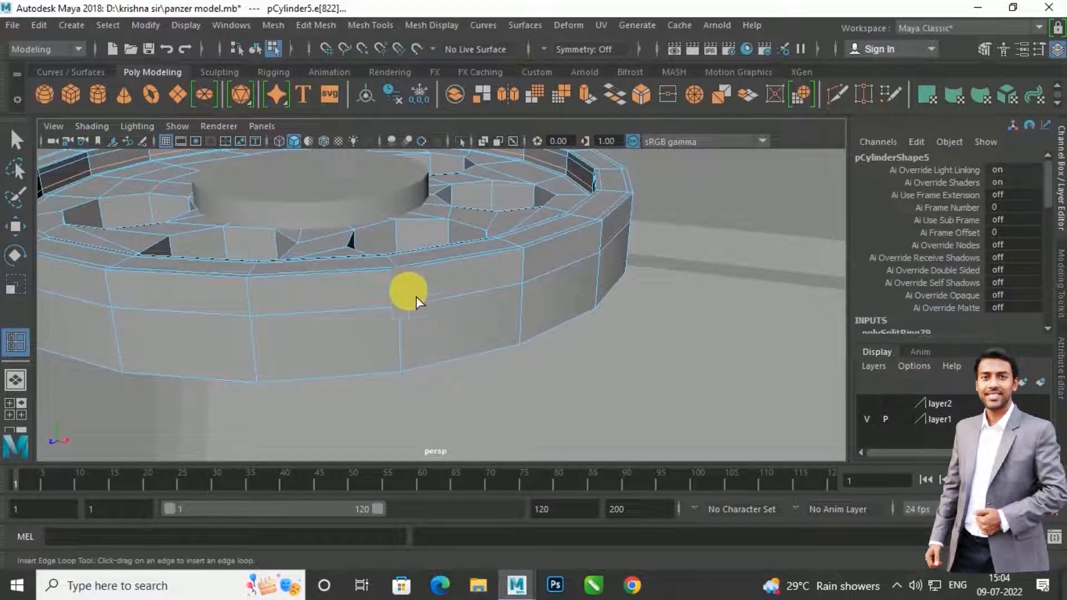
left_click(406, 287)
left_click(409, 371)
key("w")
Step: Check the perforated disc in smooth preview, return to object mode and switch the disc back to unsmoothed display
scroll(422, 334, "down", 5)
left_click_drag(420, 328, 460, 334, "alt")
key("3")
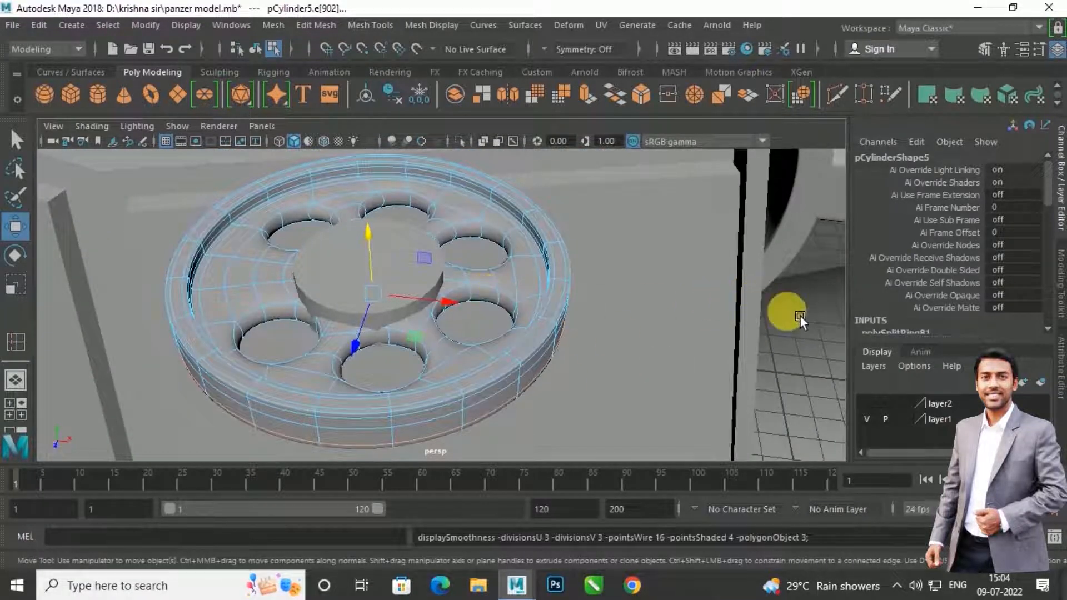
right_click_drag(517, 273, 596, 135)
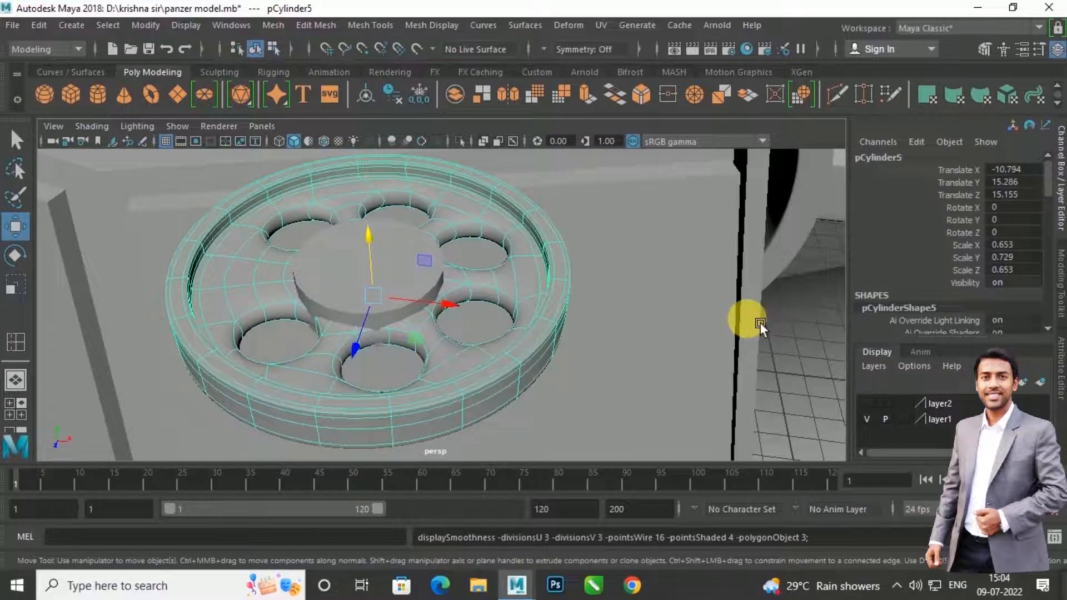
left_click(760, 324)
left_click_drag(432, 279, 496, 301, "alt")
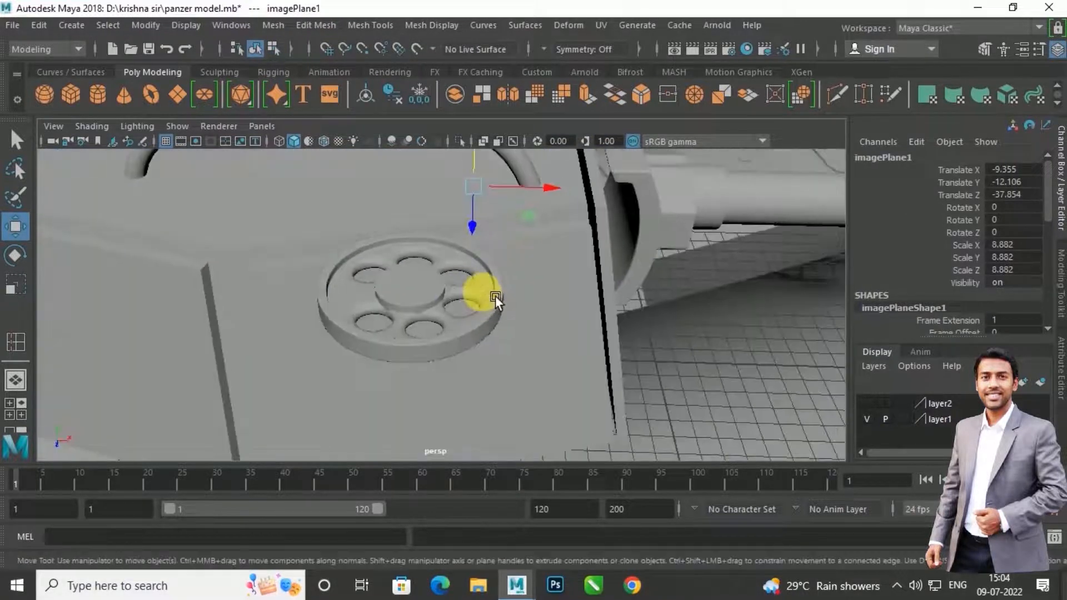
left_click(493, 299)
scroll(491, 300, "up", 3)
middle_click_drag(501, 287, 496, 327, "alt")
key("1")
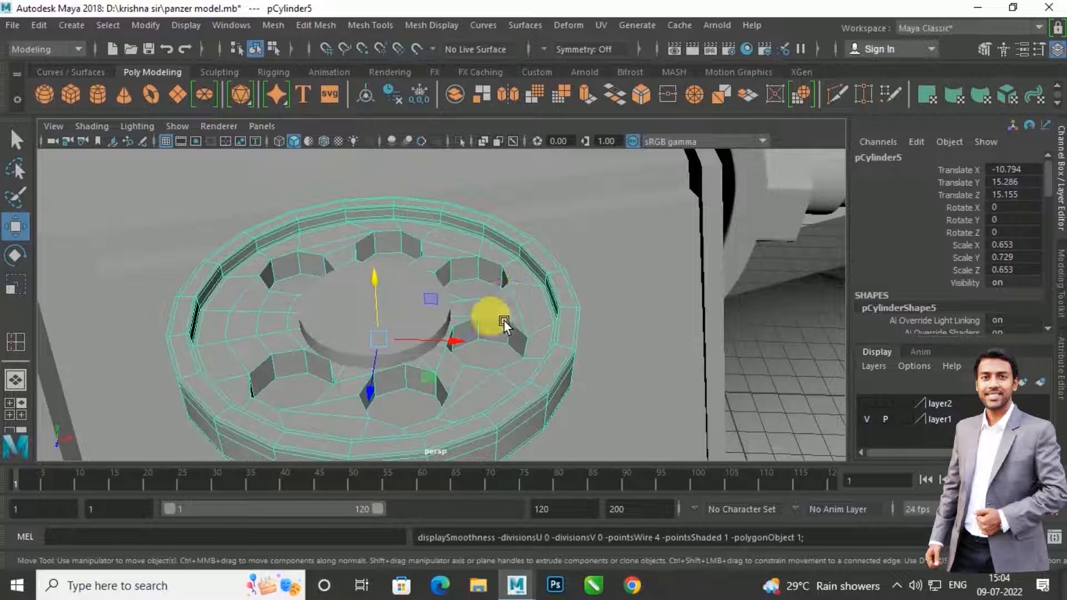
Step: Insert edge loops near the top and bottom of the walls of the disc's three far holes
scroll(521, 294, "up", 4)
scroll(525, 283, "down", 1)
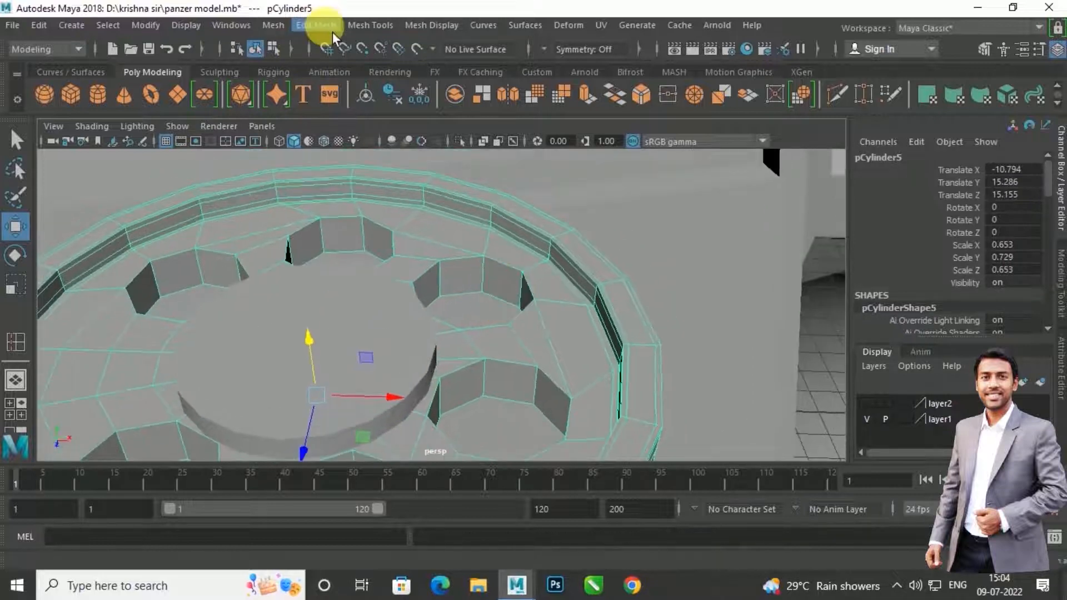
left_click(369, 25)
left_click(407, 144)
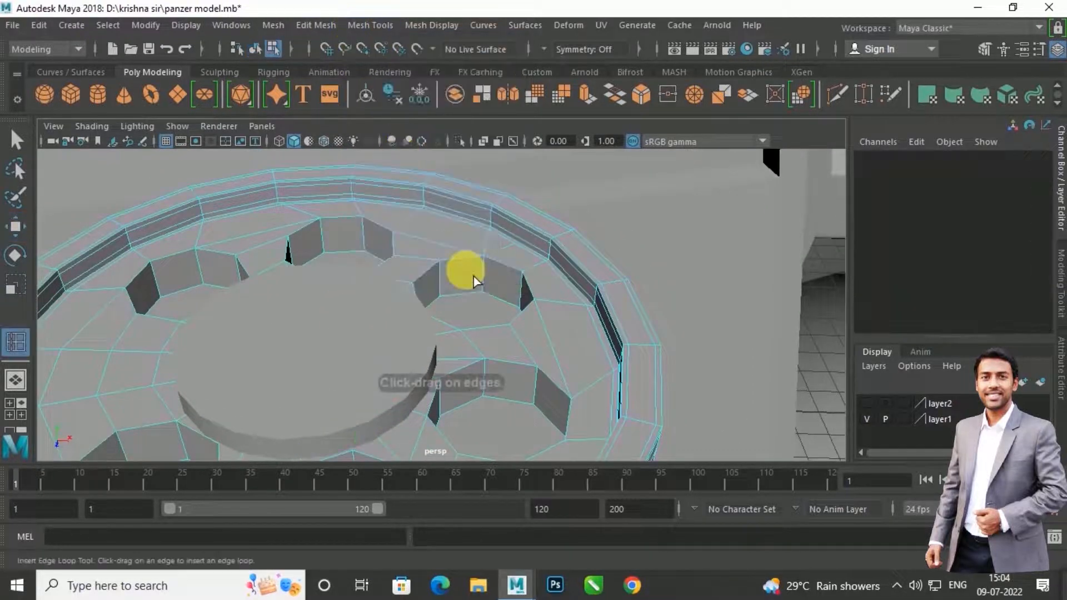
left_click_drag(491, 269, 493, 291)
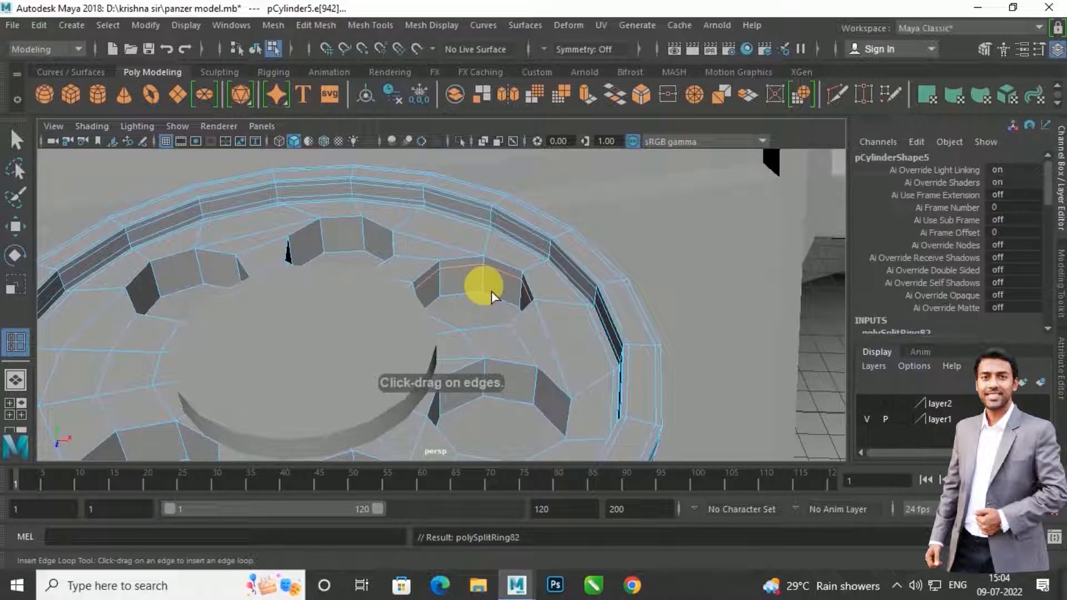
left_click(486, 288)
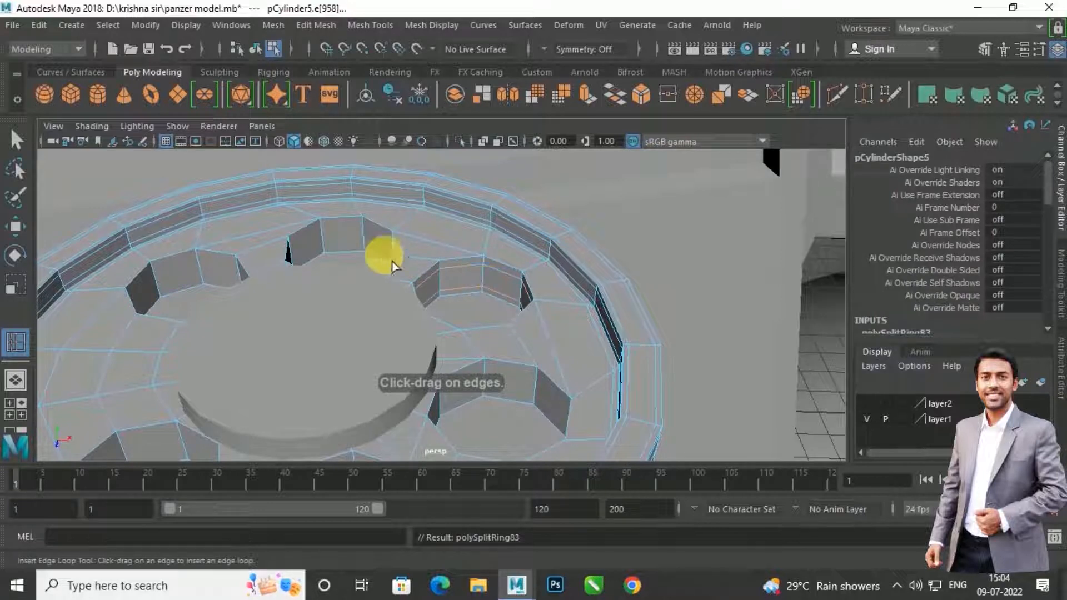
left_click(371, 231)
left_click(207, 267)
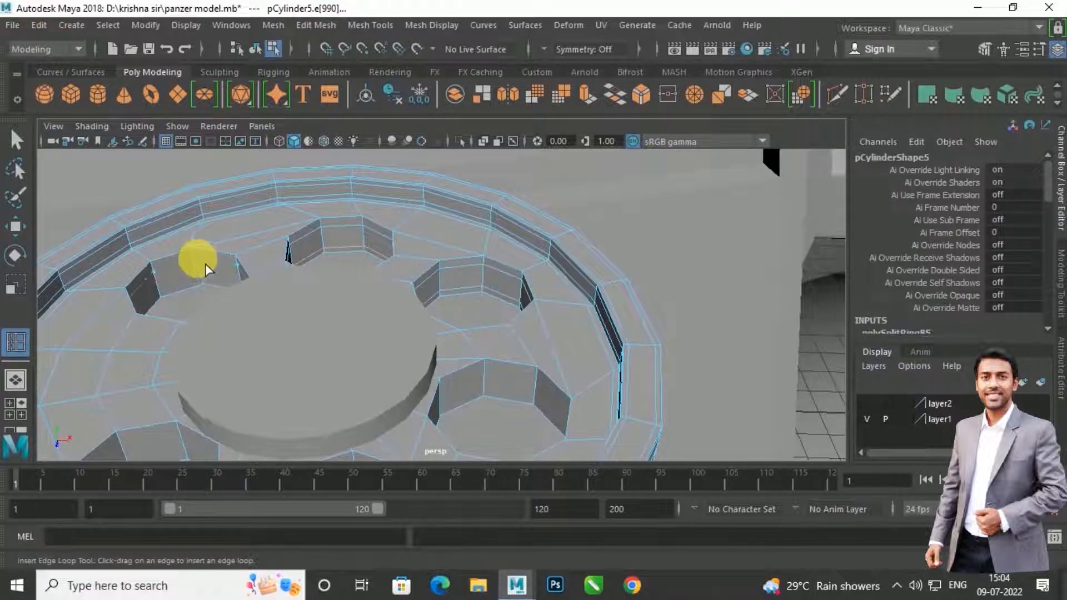
left_click(206, 286)
Step: Insert edge loops near the top and bottom of the walls of the disc's remaining three holes
middle_click_drag(303, 292, 491, 139, "alt")
scroll(351, 307, "up", 3)
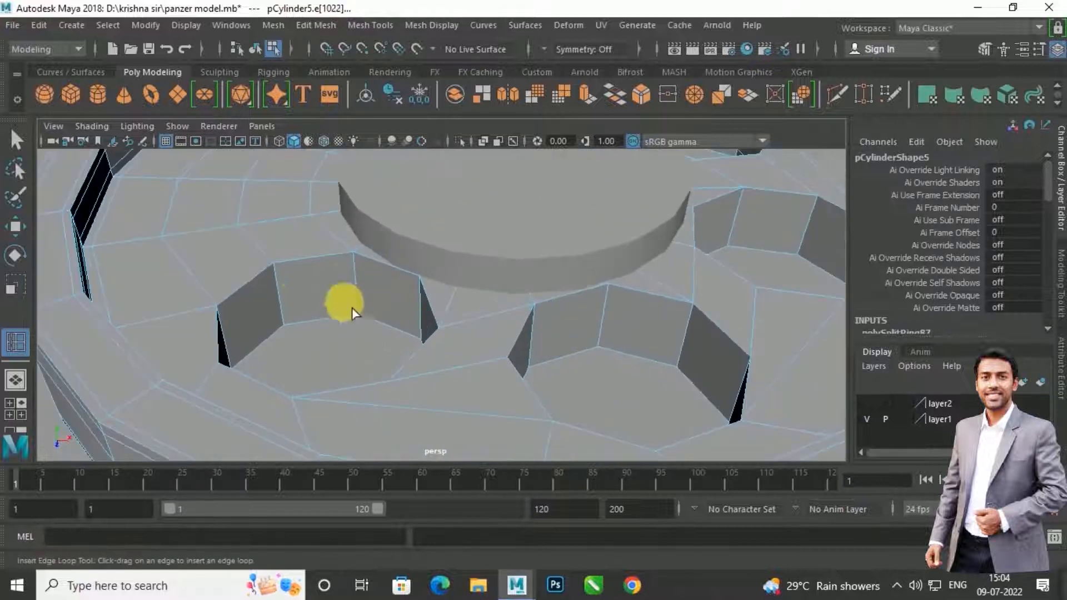
left_click(283, 279)
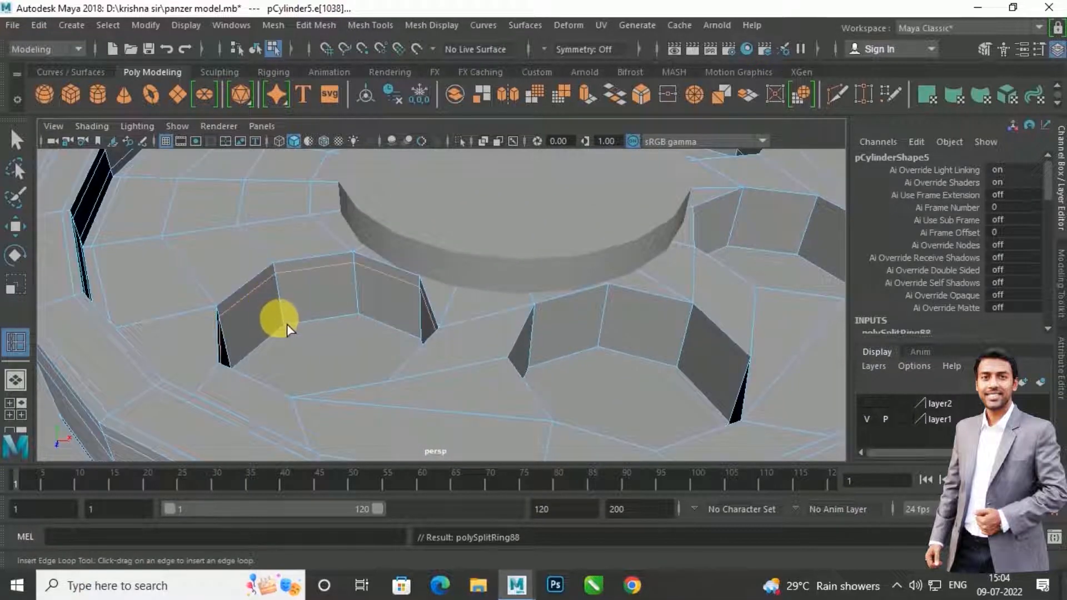
left_click(286, 325)
left_click(614, 303)
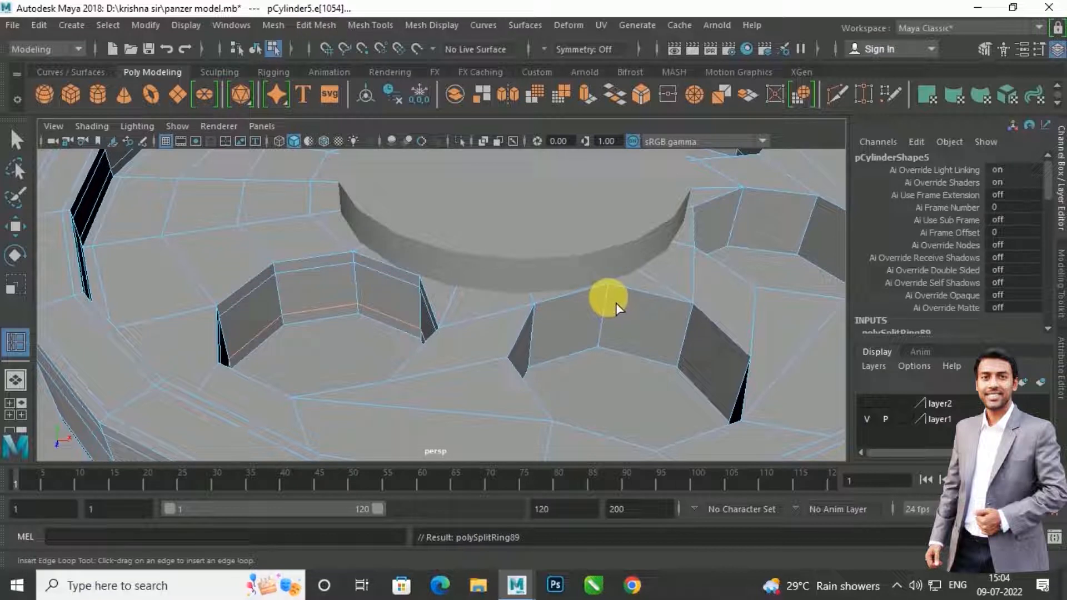
left_click_drag(609, 348, 609, 343)
left_click_drag(610, 343, 519, 340, "alt")
left_click_drag(528, 289, 528, 280)
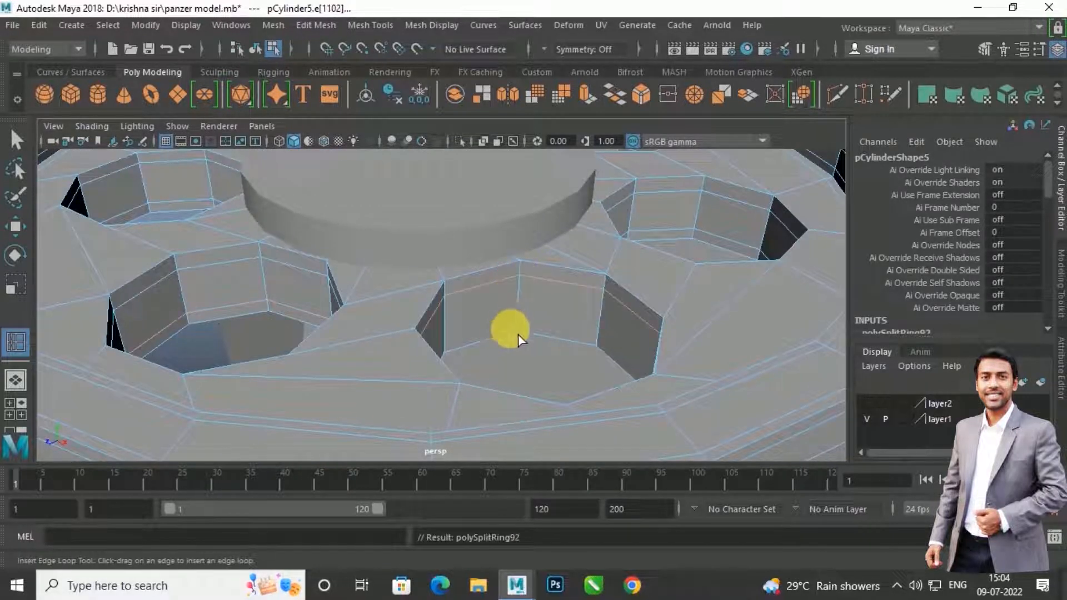
left_click(523, 333)
Step: Turn on smooth preview for the perforated disc and return to object mode to inspect its rounded holes
scroll(543, 302, "down", 3)
key("w")
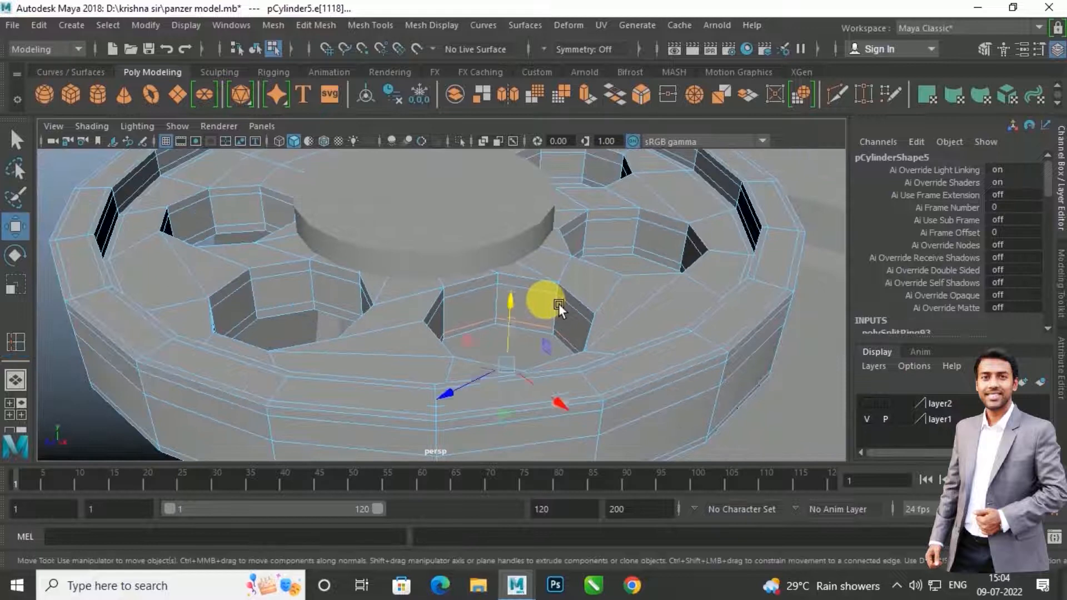
key("3")
right_click_drag(594, 266, 678, 125)
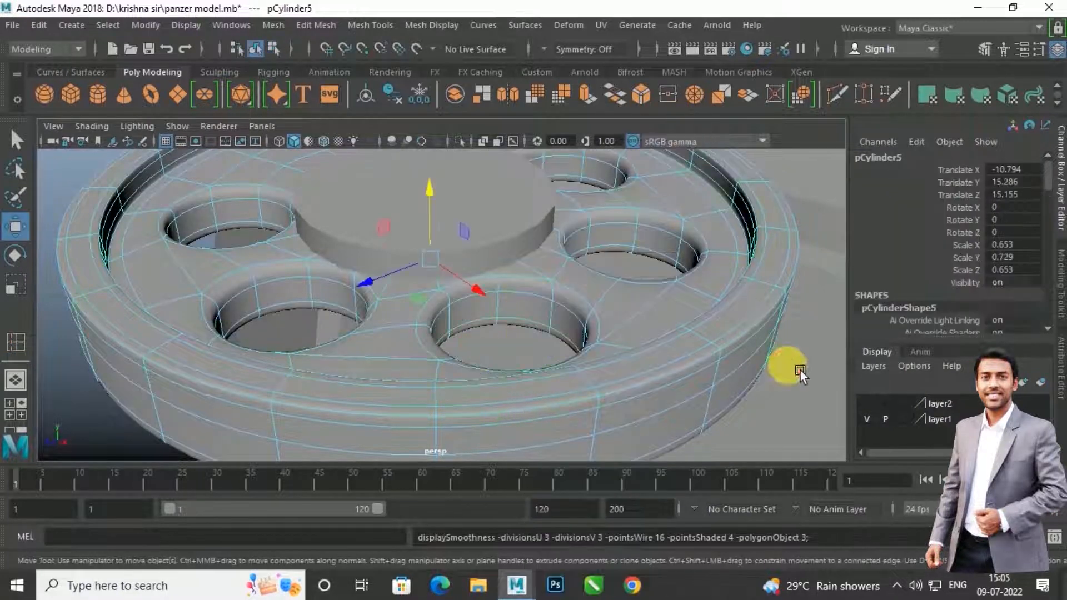
left_click(800, 370)
scroll(668, 302, "down", 4)
left_click_drag(670, 302, 550, 321, "alt")
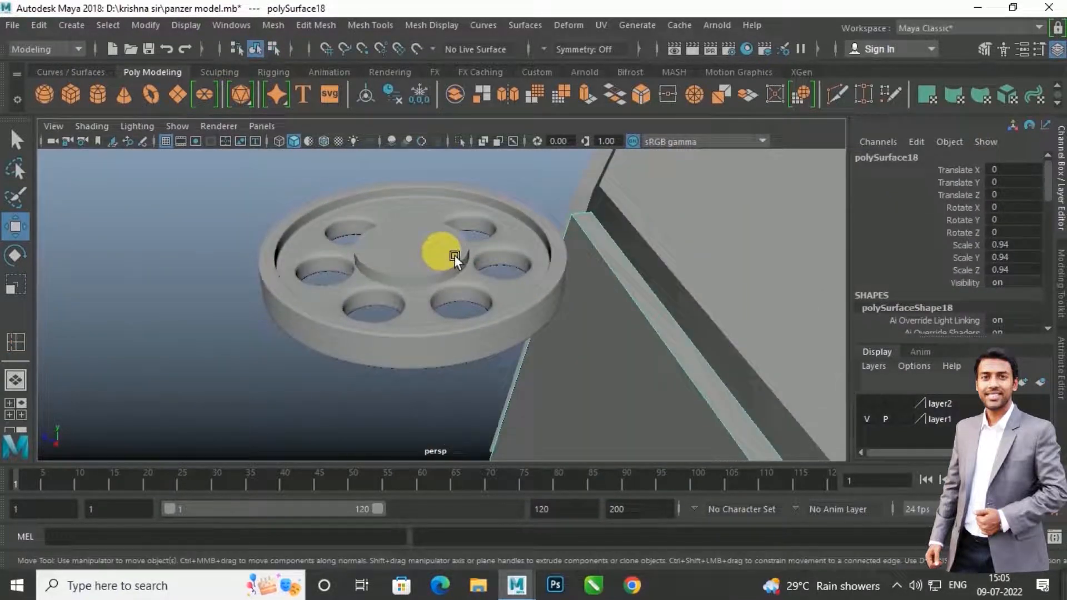
Step: Set the hub cylinder's cap subdivisions to 6
left_click(448, 258)
scroll(448, 259, "up", 4)
scroll(448, 260, "up", 2)
middle_click_drag(448, 261, 451, 353, "alt")
scroll(902, 317, "down", 4)
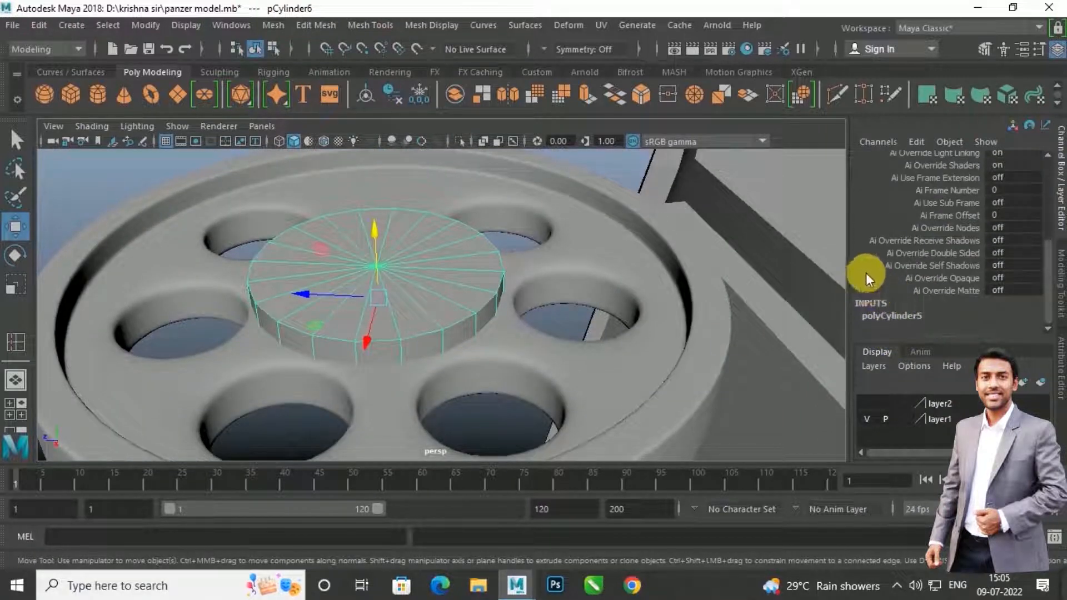
left_click(876, 317)
scroll(880, 283, "down", 3)
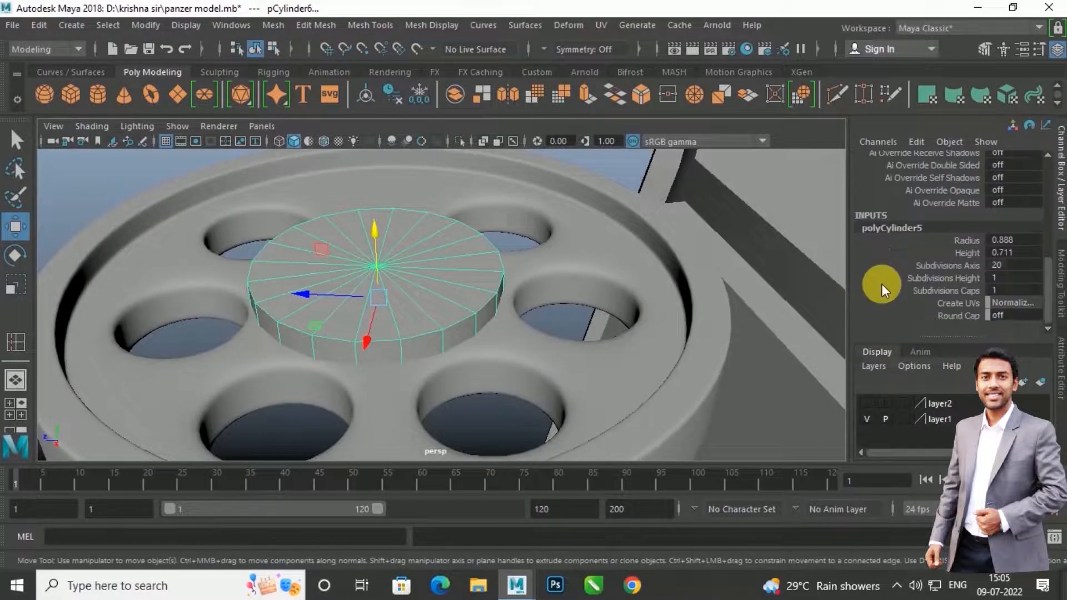
left_click(932, 290)
middle_click_drag(708, 344, 747, 345)
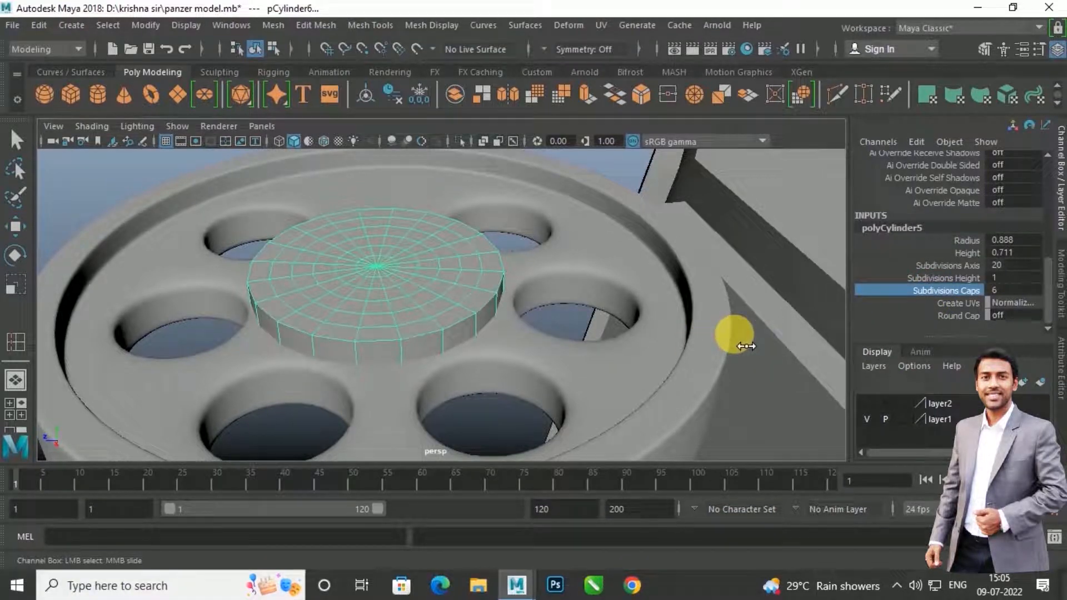
Step: Extrude the outermost ring of faces on the hub's top upward to form a raised rim
scroll(495, 319, "up", 2)
right_click_drag(495, 319, 488, 200)
left_click(486, 315)
key("w")
double_click(506, 306)
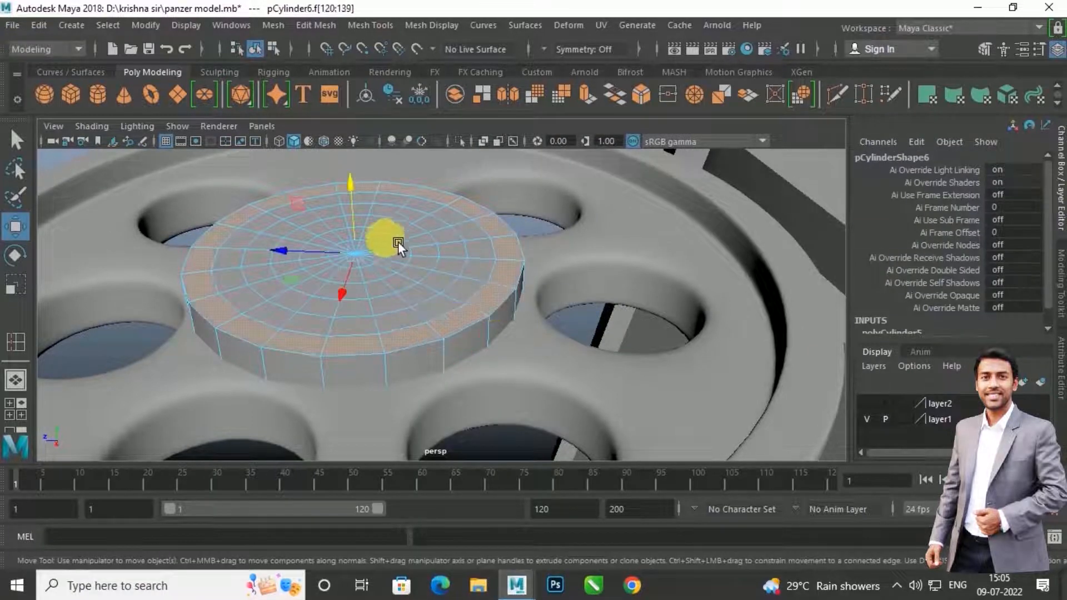
left_click_drag(361, 190, 366, 168, "shift")
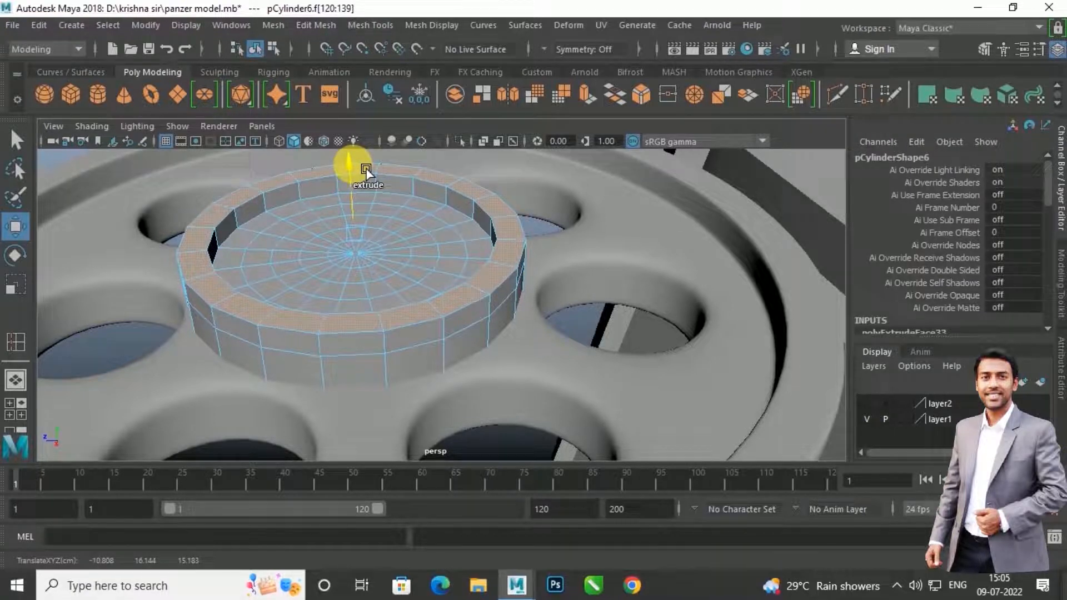
Step: Insert support edge loops on the top face of the hub's rim and around the recessed floor beside its inner wall
scroll(431, 293, "up", 3)
left_click_drag(431, 293, 481, 321, "alt")
right_click_drag(490, 251, 569, 127)
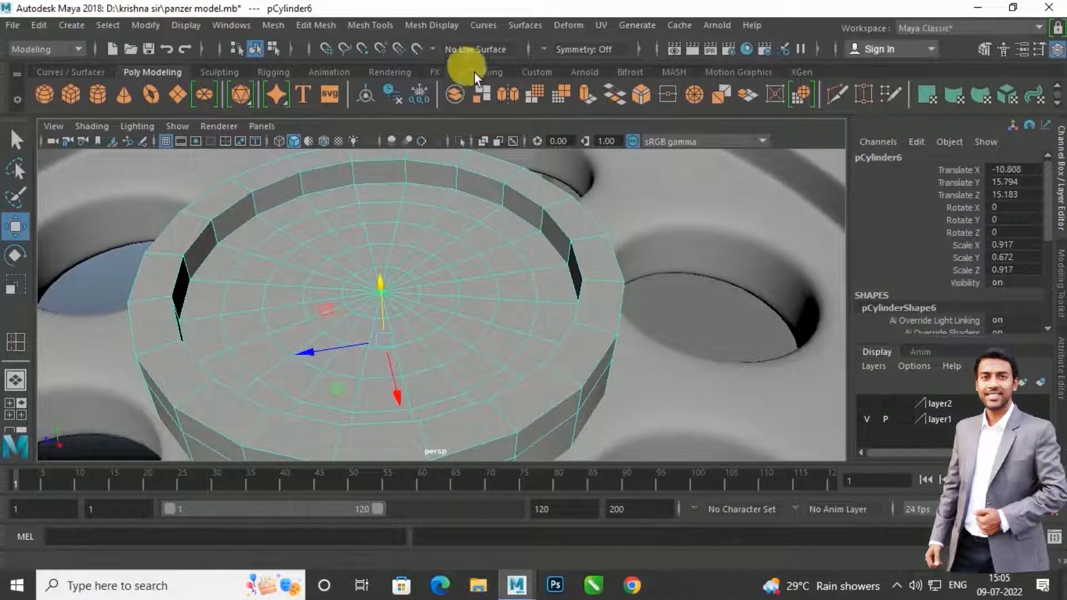
left_click(368, 26)
left_click(422, 155)
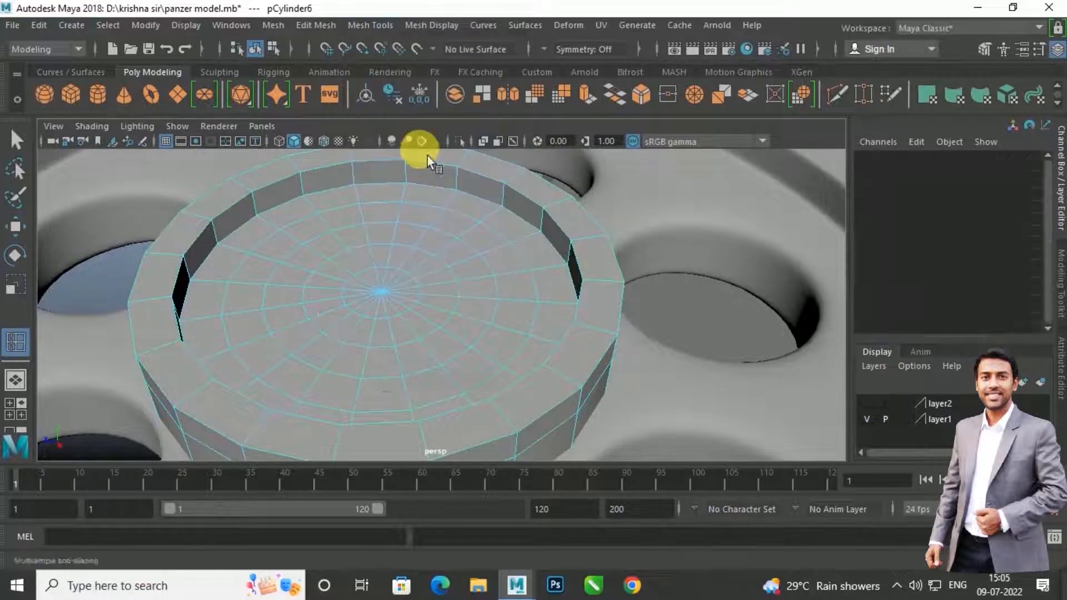
left_click(584, 248)
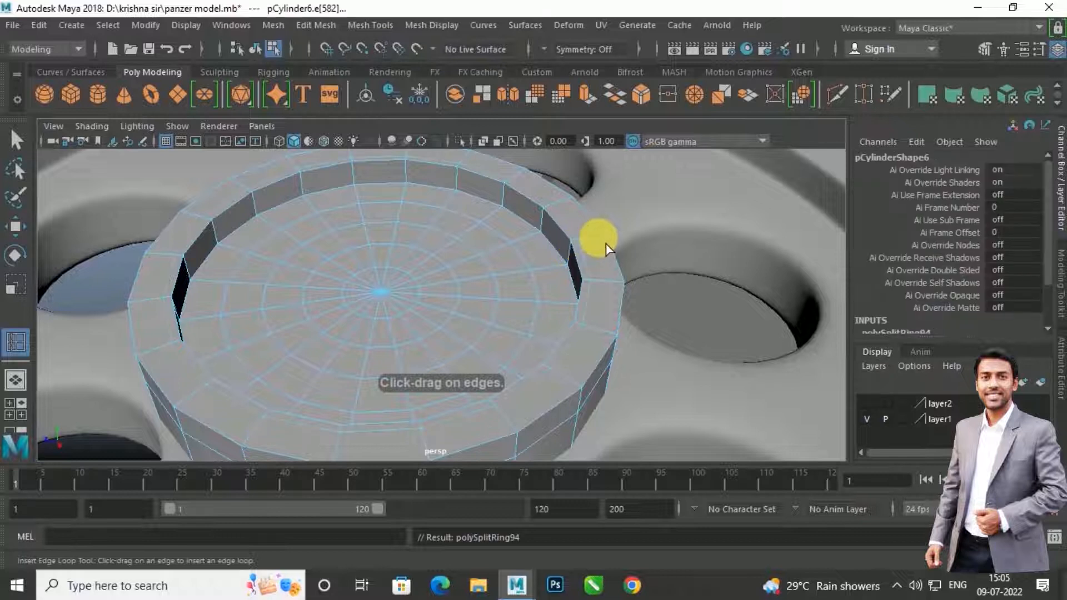
left_click(568, 272)
Step: Insert two edge loops near the top and bottom of the hub rim's inner wall
left_click_drag(568, 273, 621, 232, "alt")
scroll(621, 233, "up", 4)
middle_click_drag(621, 232, 579, 303, "alt")
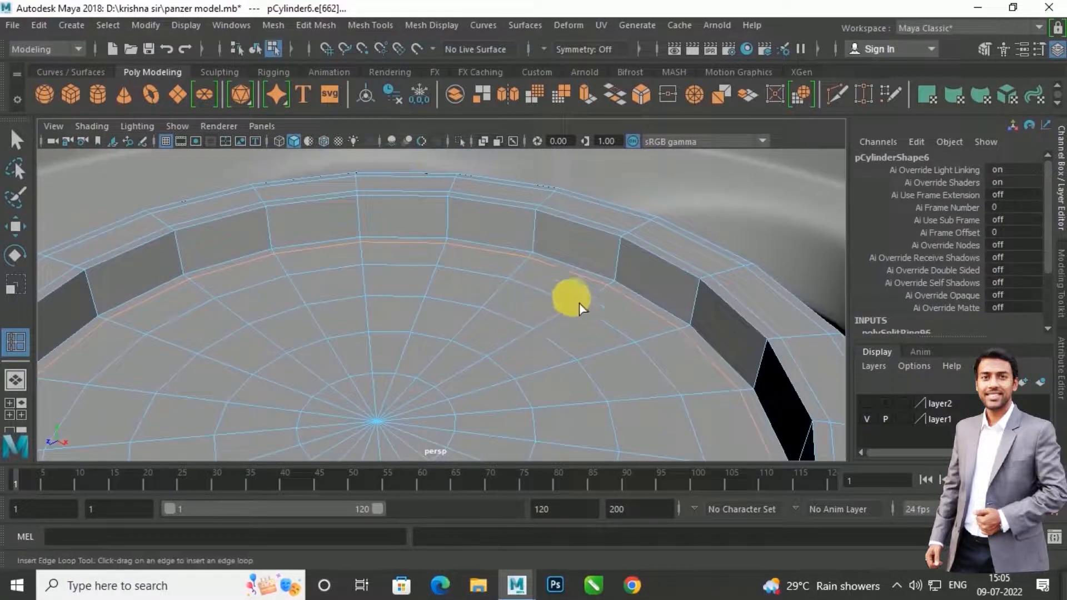
left_click(624, 273)
left_click(627, 253)
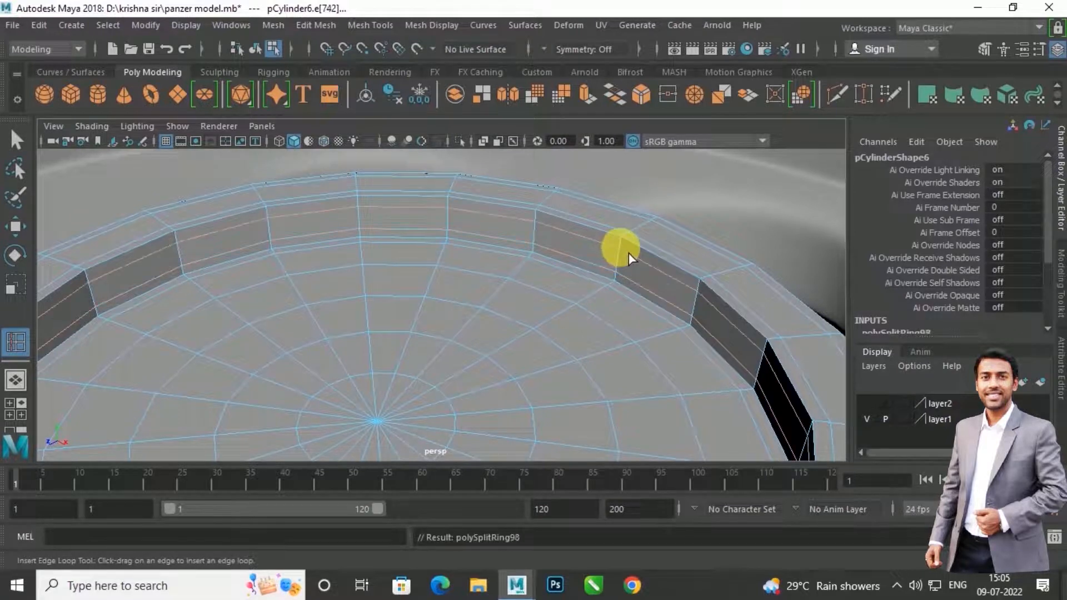
Step: Insert two edge loops around the hub's outer wall and return to object mode
scroll(628, 252, "down", 4)
left_click_drag(580, 299, 578, 285, "alt")
left_click(442, 306)
scroll(441, 304, "down", 2)
left_click_drag(441, 304, 442, 326, "alt")
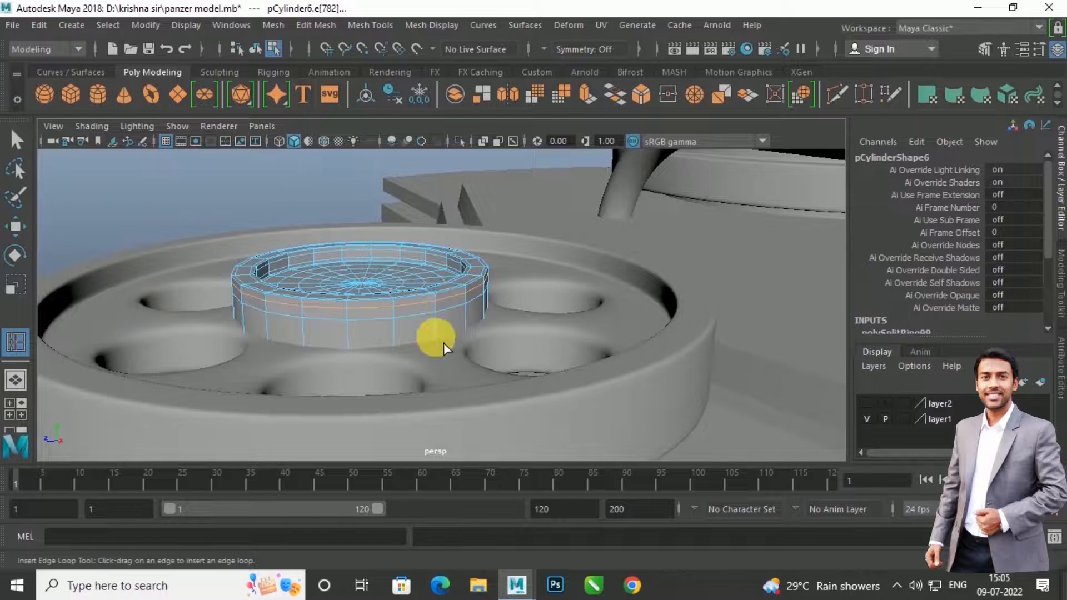
left_click(443, 343)
key("w")
right_click_drag(441, 306, 509, 133)
Step: Lower the hub into the disc in the side view to Translate Y 15.726
left_click(273, 198)
scroll(388, 306, "down", 4)
left_click_drag(400, 310, 425, 300, "alt")
left_click(391, 340)
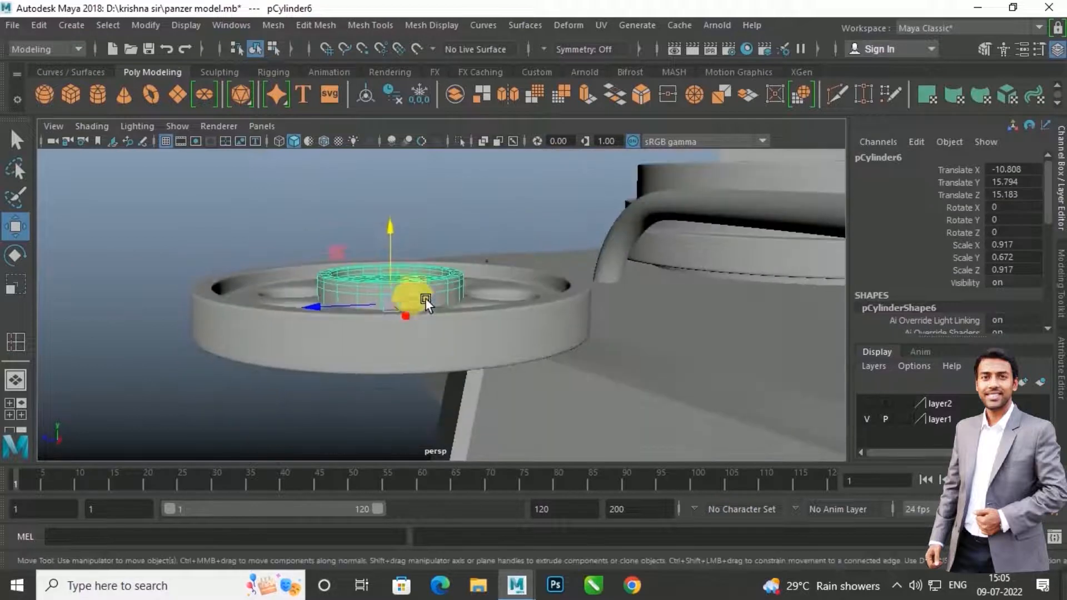
key("space")
key("space")
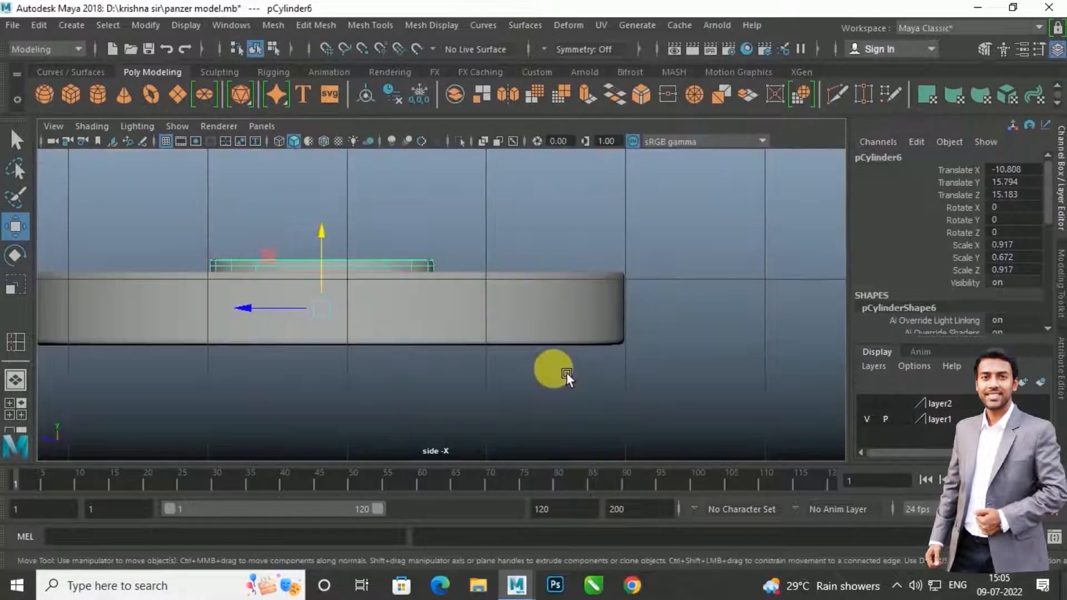
left_click_drag(356, 237, 334, 245)
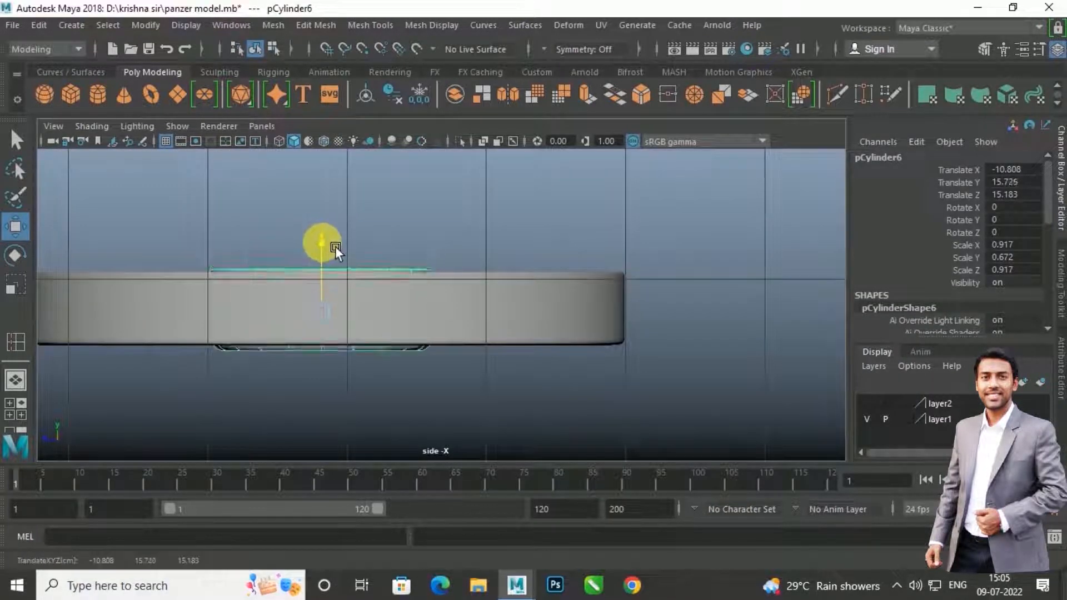
Step: Raise the hub's bottom vertices in the side view so its base sits within the disc's thickness
scroll(380, 346, "up", 1)
middle_click_drag(380, 347, 457, 334, "alt")
right_click_drag(460, 347, 409, 163)
left_click_drag(556, 412, 244, 327)
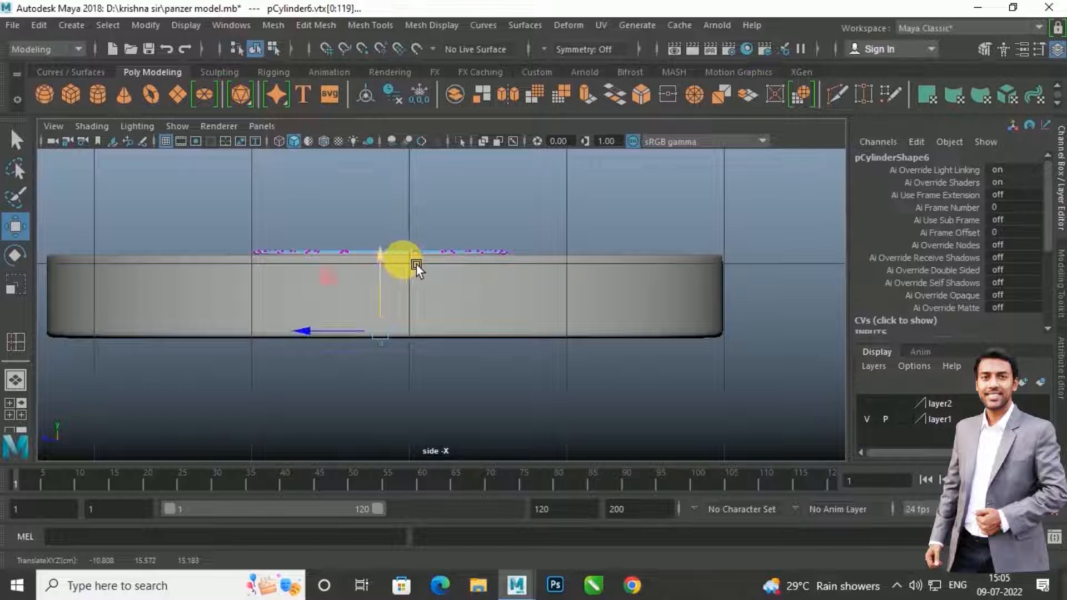
Step: Return the hub to object mode and lower it to Translate Y 15.691
right_click_drag(429, 149, 484, 138)
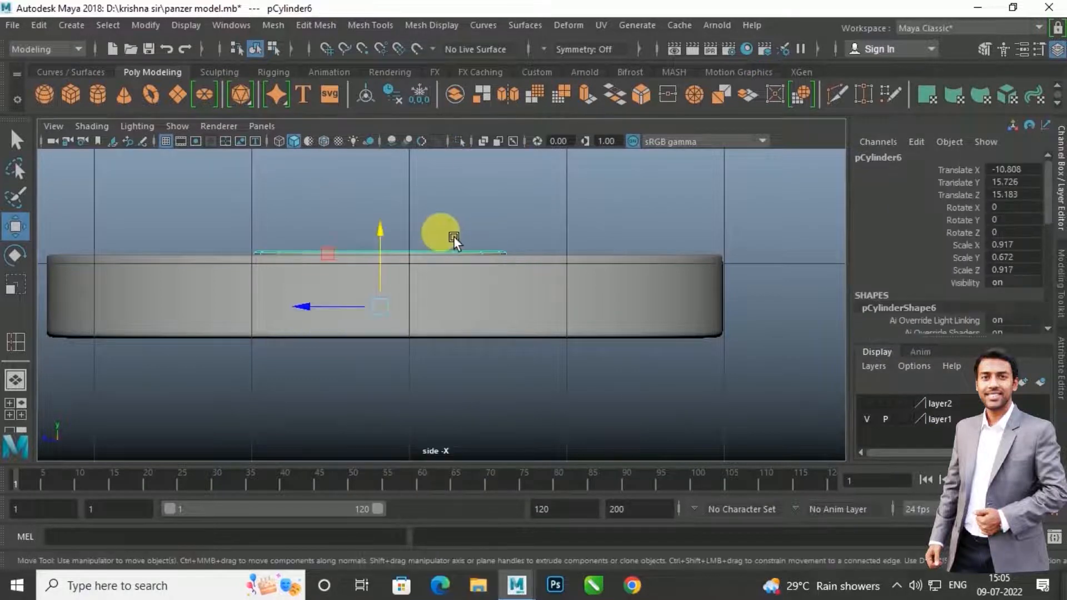
left_click_drag(394, 237, 396, 243)
key("space")
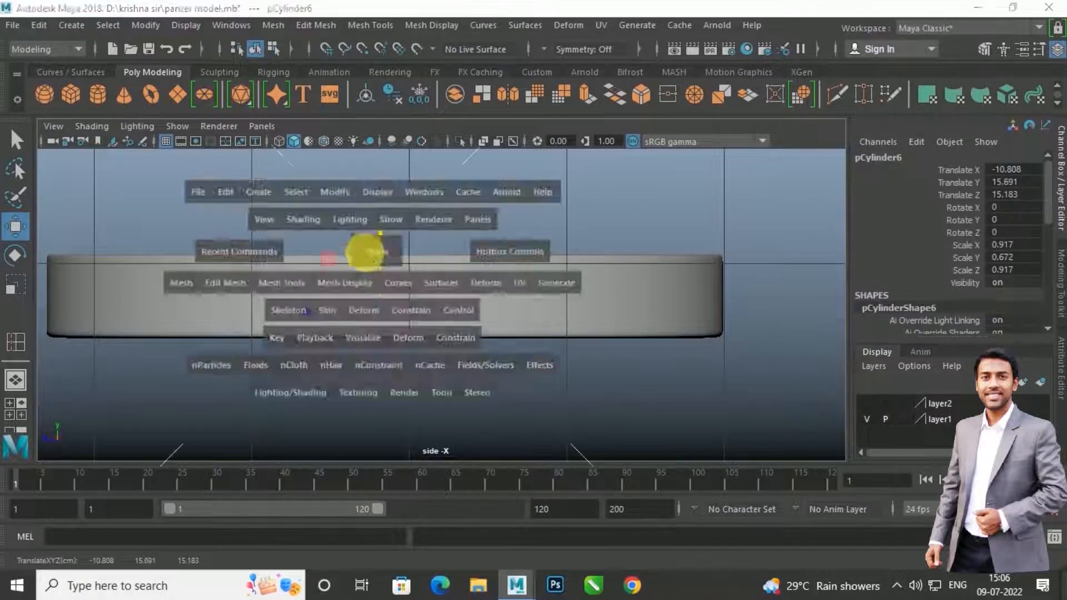
key("space")
scroll(483, 276, "down", 5)
left_click_drag(474, 281, 477, 341, "alt")
Step: Combine the perforated disc and the hub into a single mesh
left_click(473, 340)
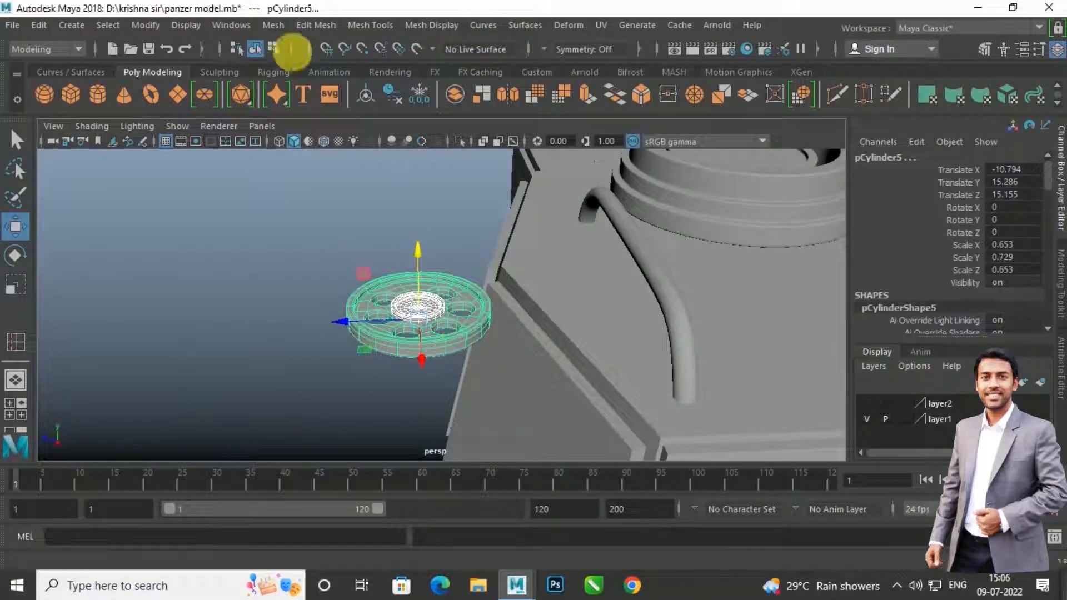
left_click(275, 25)
left_click(299, 82)
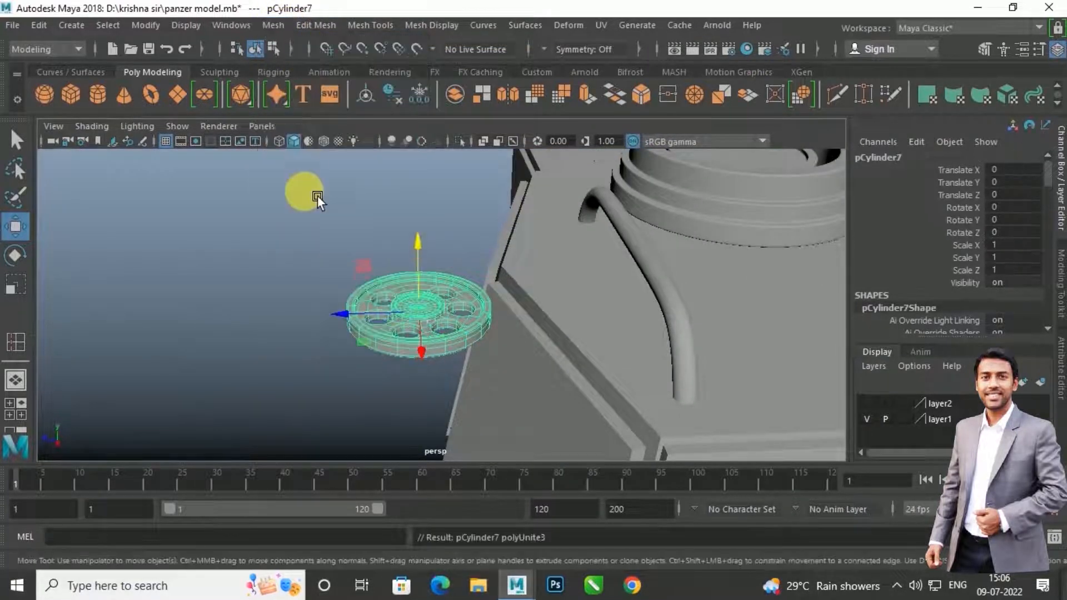
left_click(314, 235)
left_click(437, 309)
Step: Move the combined disc across the turret roof to Translate X 0.25 and Translate Z -10.972
left_click_drag(417, 297, 537, 317, "alt")
key("space")
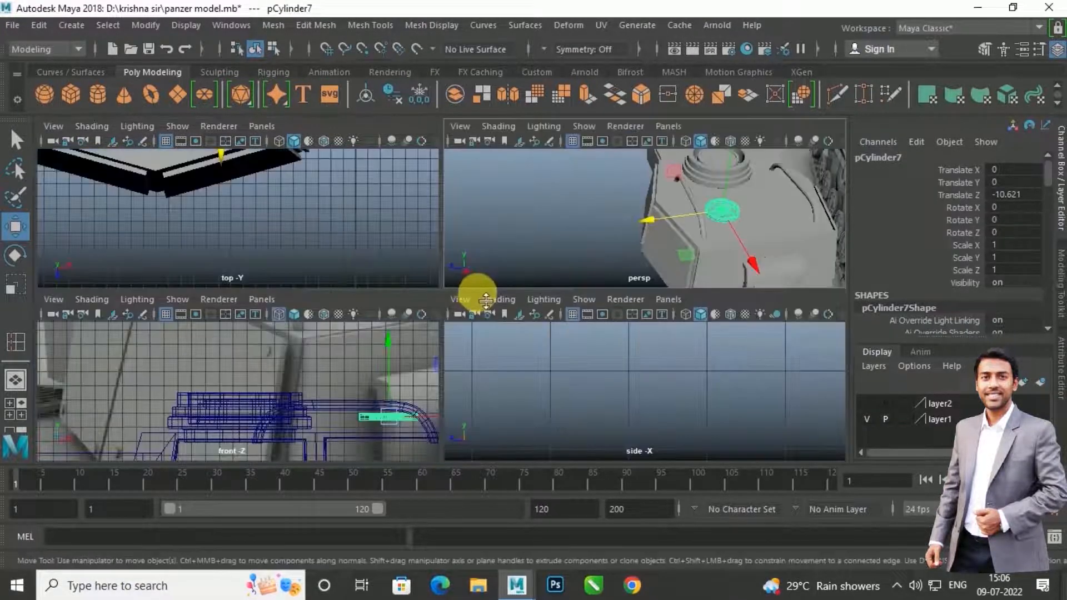
key("space")
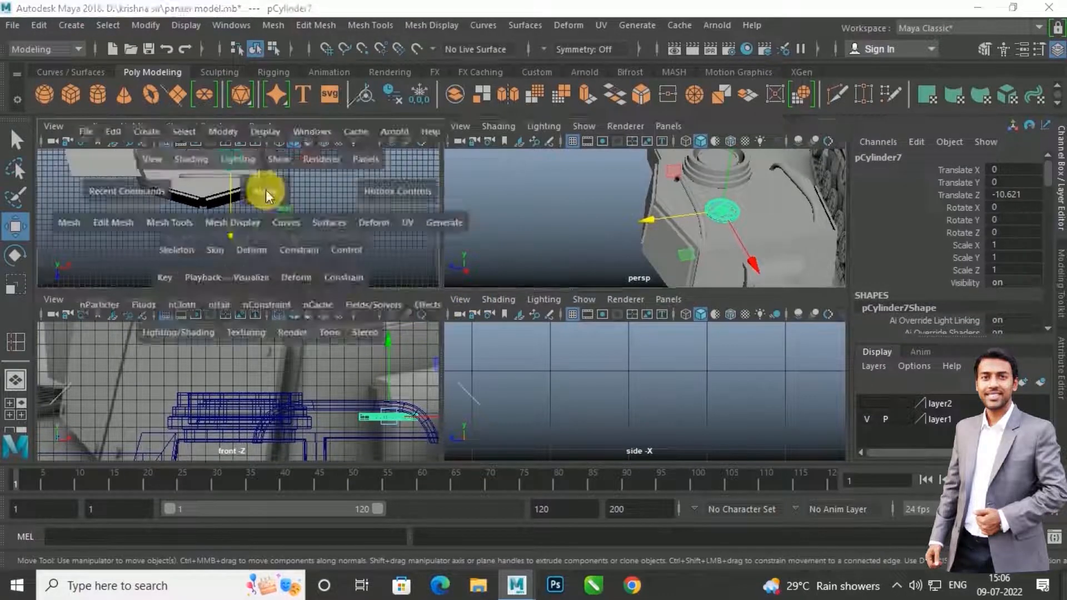
scroll(463, 217, "up", 3)
left_click_drag(467, 240, 478, 243)
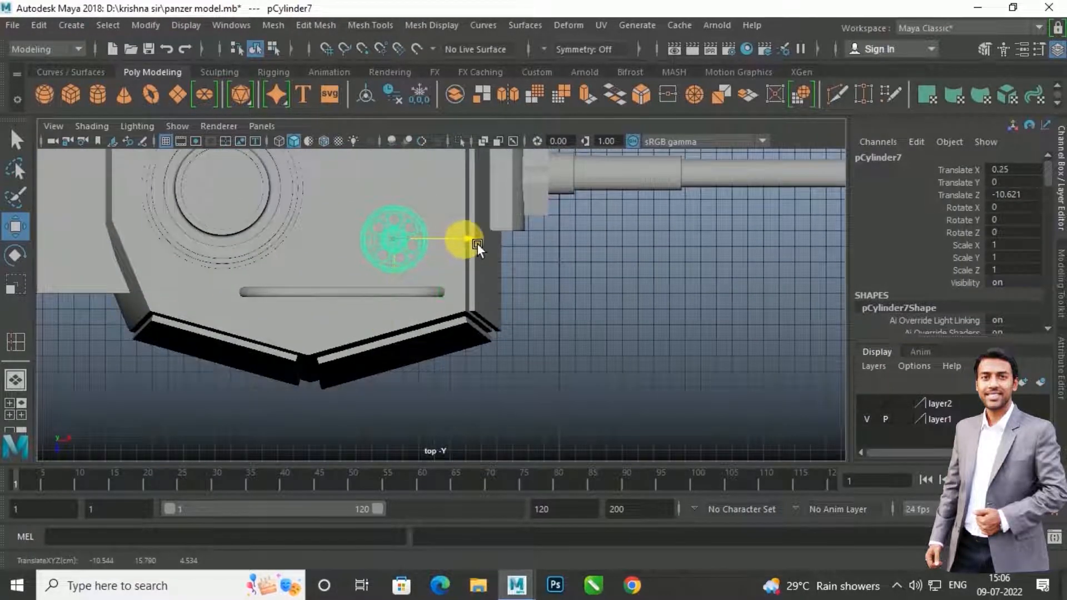
left_click_drag(411, 326, 391, 326)
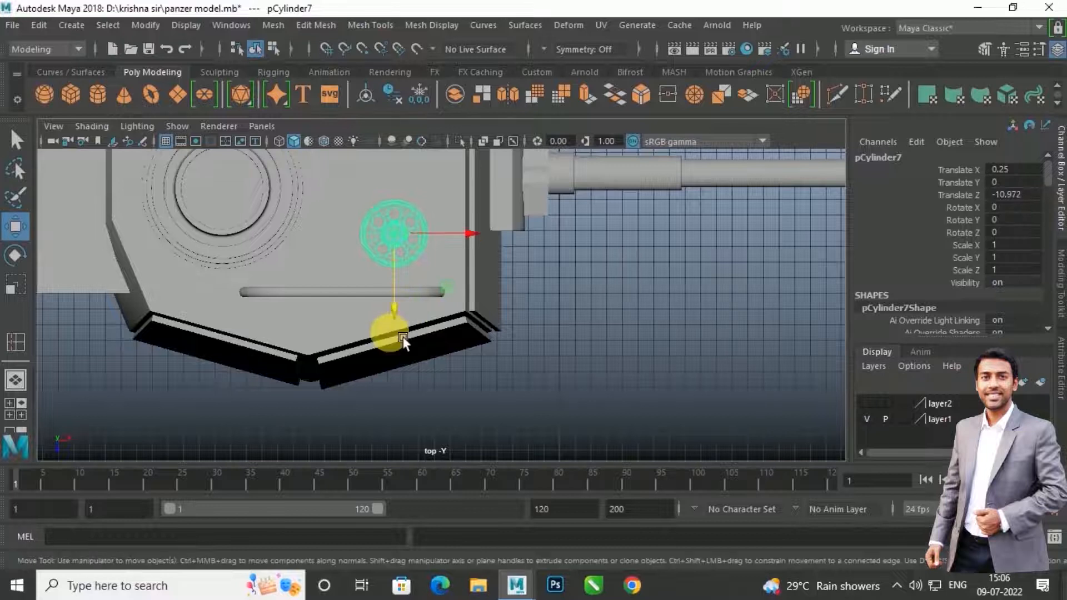
Step: Lower the combined perforated disc to Translate Y -0.984 so it rests on the turret roof
key("space")
key("space")
middle_click_drag(511, 350, 392, 250, "alt")
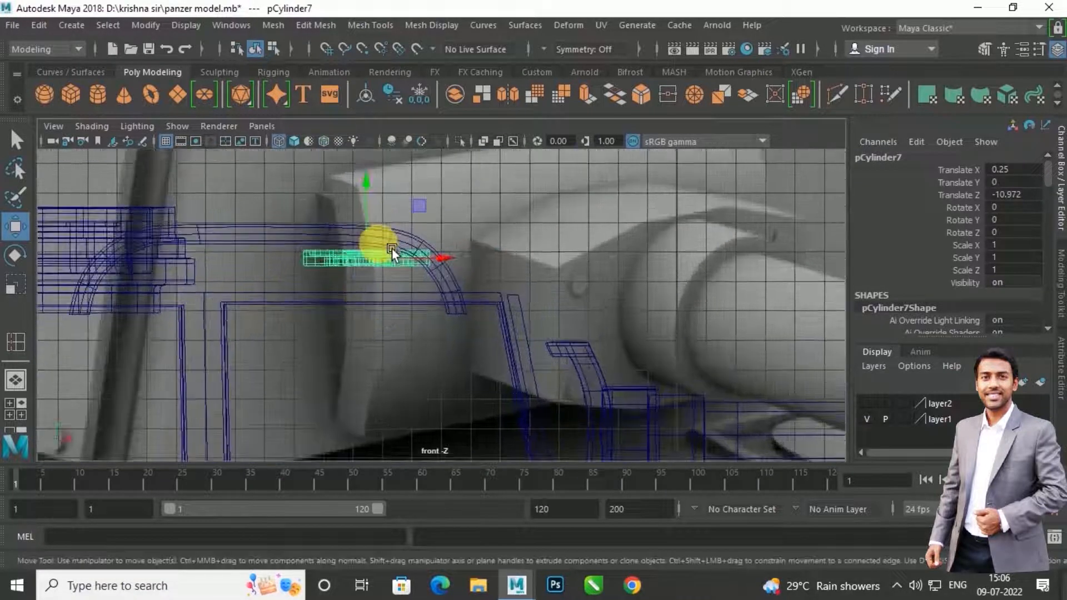
left_click_drag(385, 190, 392, 218)
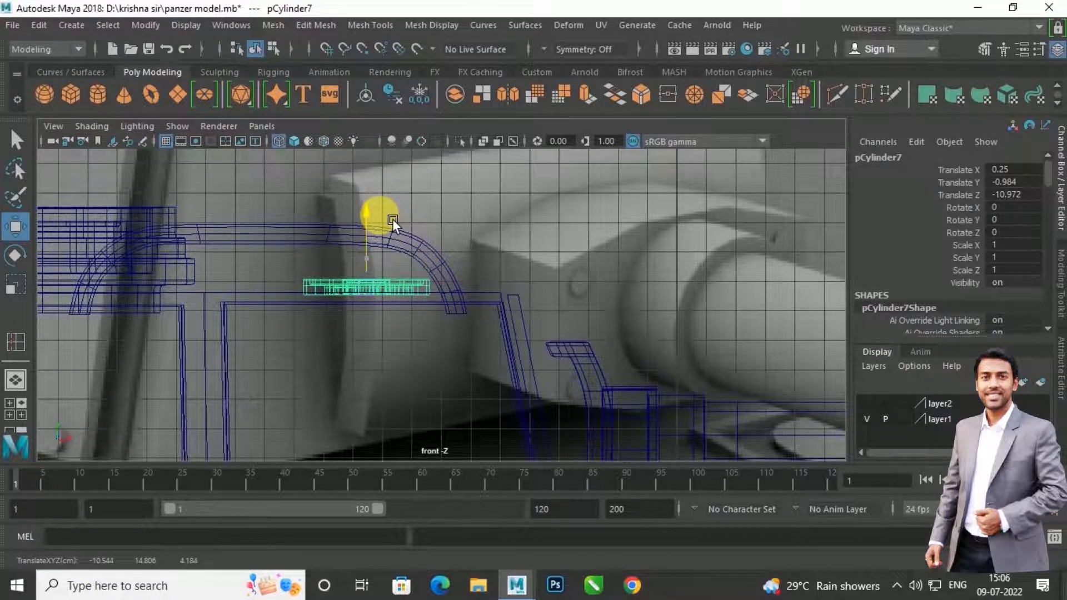
key("space")
key("space")
scroll(666, 265, "down", 5)
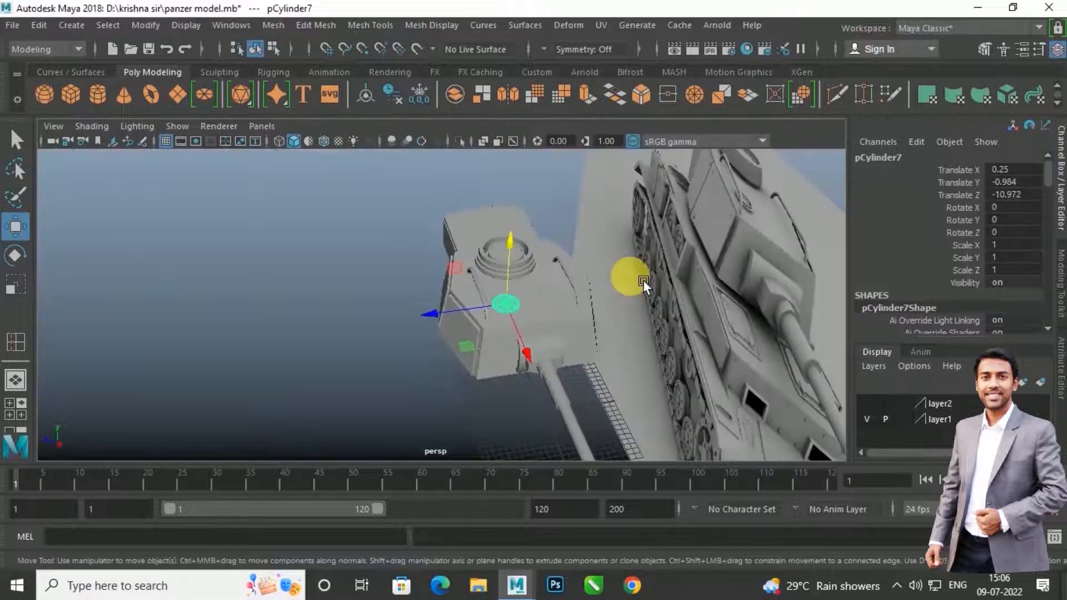
Step: Examine the disc's seating on the turret roof and the turret of the finished reference tank from several angles
left_click_drag(643, 281, 512, 275, "alt")
left_click(417, 265)
left_click_drag(416, 265, 536, 289, "alt")
scroll(537, 289, "up", 5)
middle_click_drag(536, 290, 404, 321, "alt")
scroll(404, 321, "up", 5)
left_click_drag(357, 297, 387, 313, "alt")
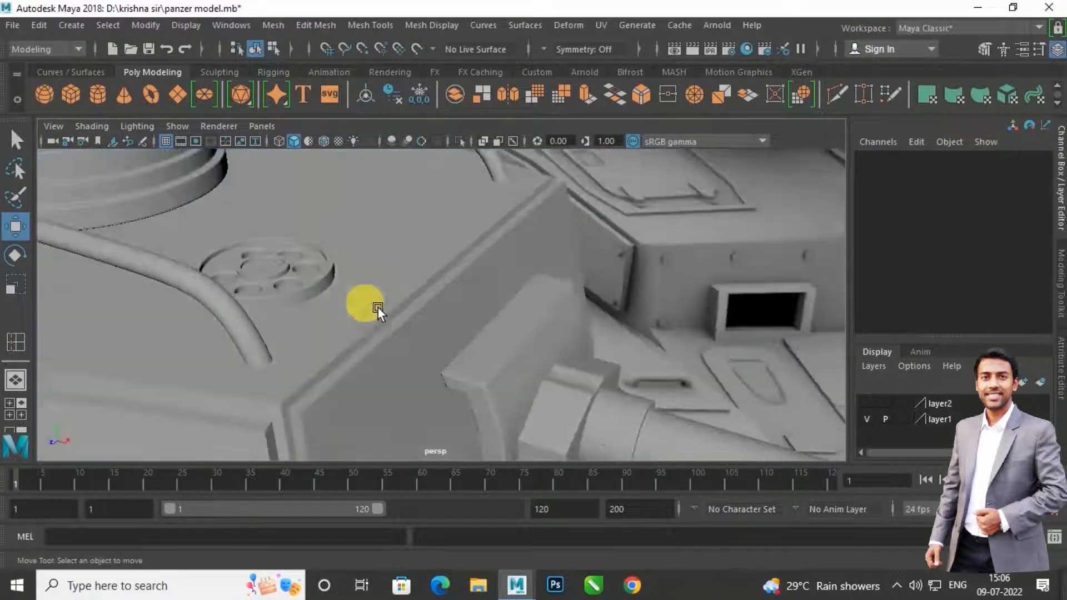
scroll(338, 279, "down", 6)
scroll(471, 277, "down", 3)
left_click_drag(474, 299, 193, 284, "alt")
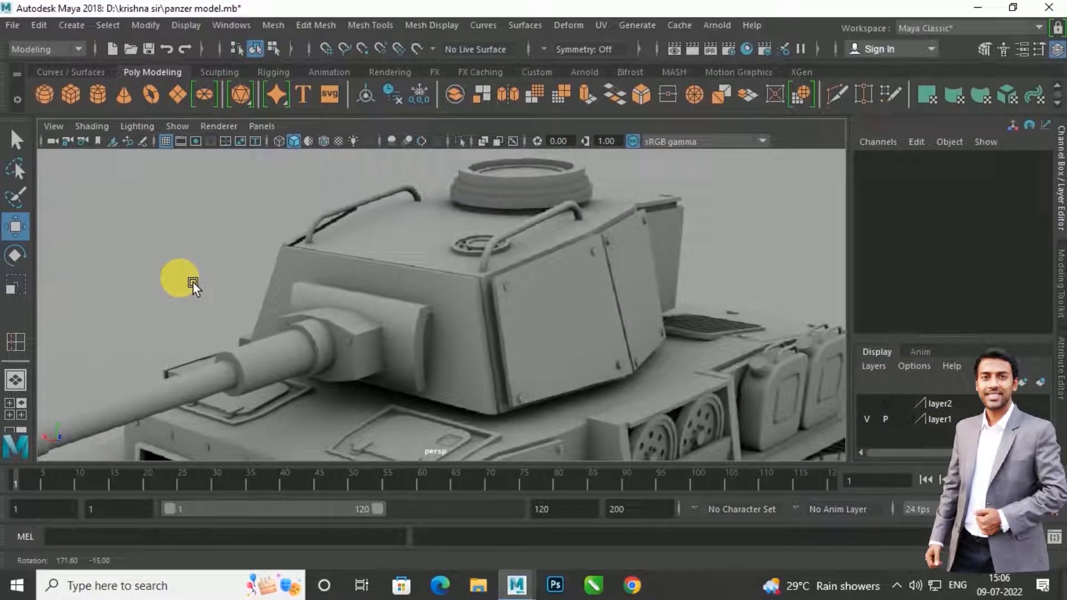
left_click_drag(193, 282, 202, 282, "alt")
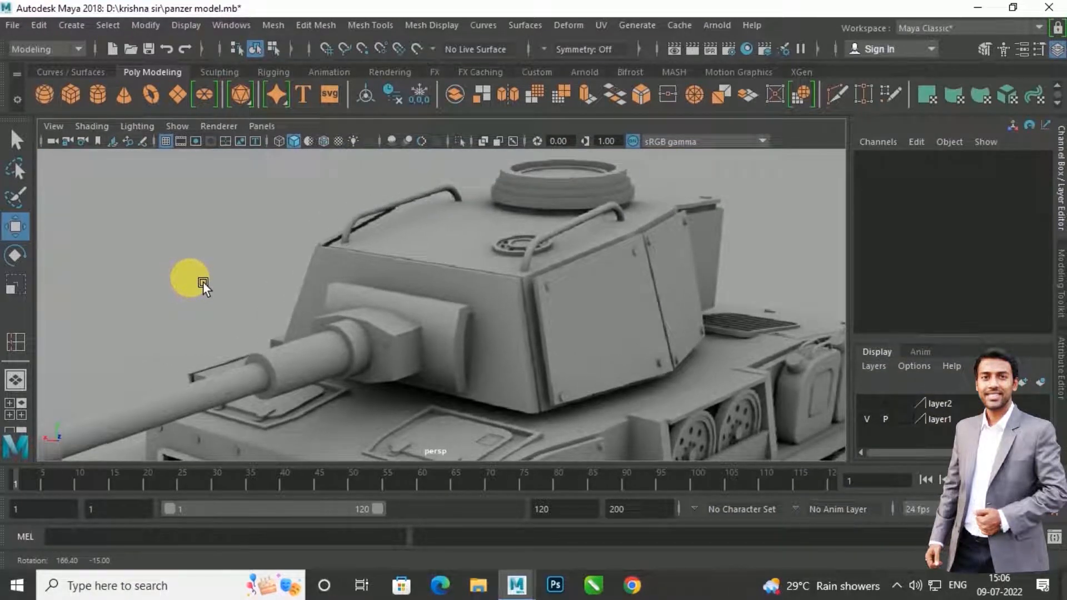
Step: Insert supporting edge loops on the turret body beside its rear side corner and its junction with the rear box
left_click_drag(202, 281, 459, 332, "alt")
scroll(458, 331, "up", 5)
left_click_drag(371, 321, 451, 309, "alt")
left_click(374, 328)
left_click(369, 25)
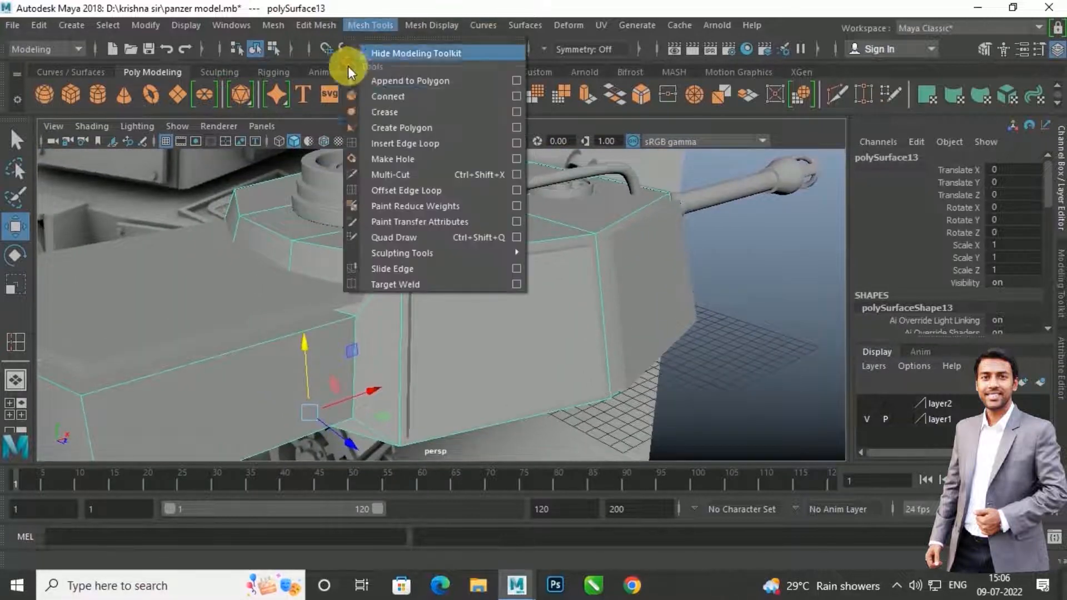
left_click(422, 142)
left_click_drag(398, 286, 404, 281)
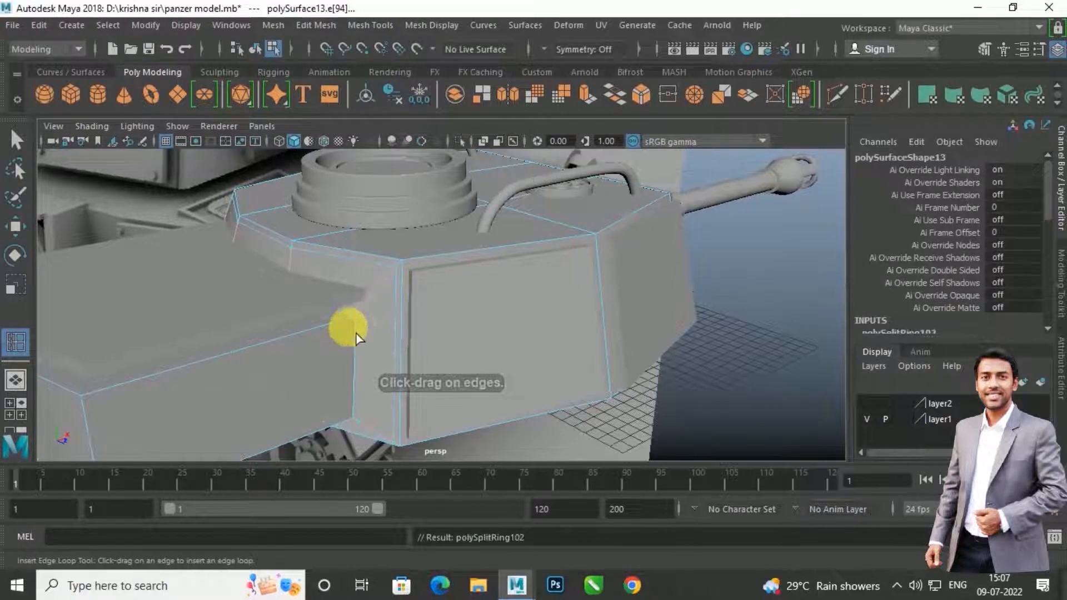
left_click_drag(357, 324, 321, 314)
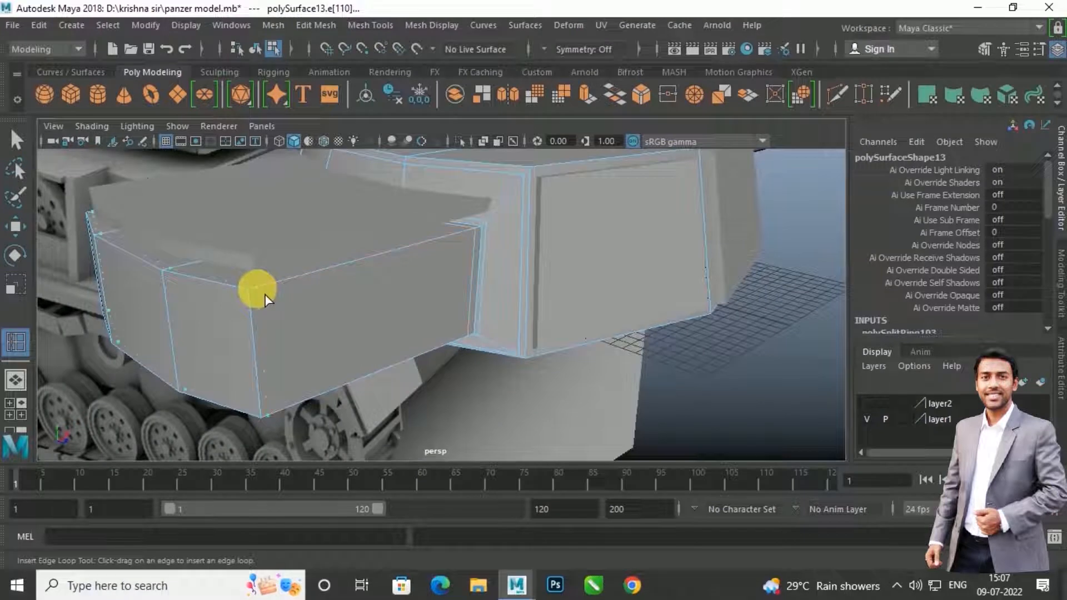
Step: Insert supporting edge loops beside the rear box's vertical corner and along its upper and lower edges
left_click_drag(249, 299, 259, 311)
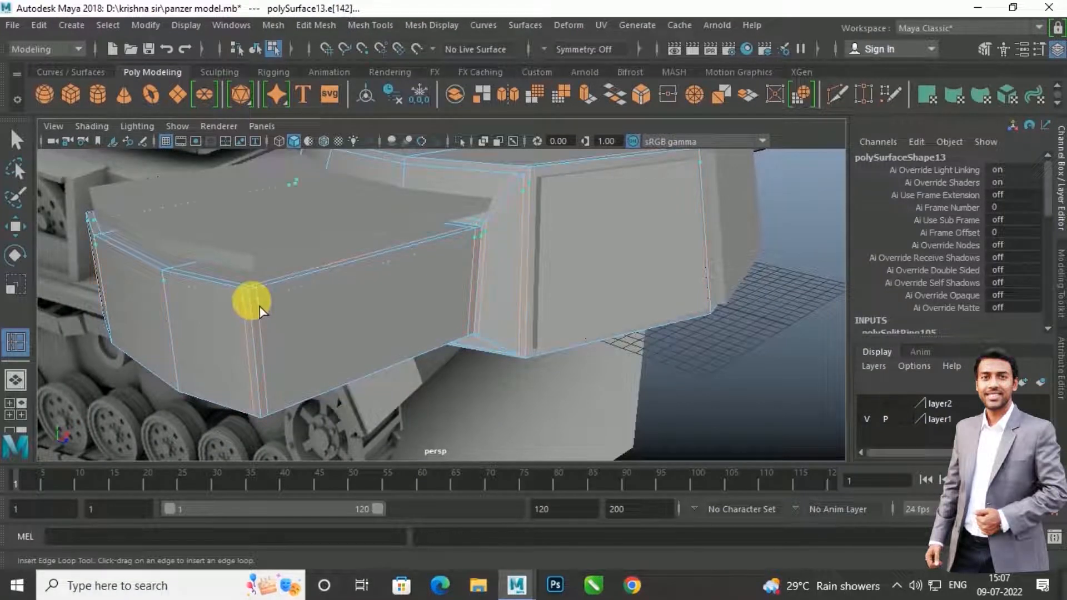
left_click(259, 306)
left_click_drag(268, 411, 268, 411)
left_click_drag(419, 364, 371, 384, "alt")
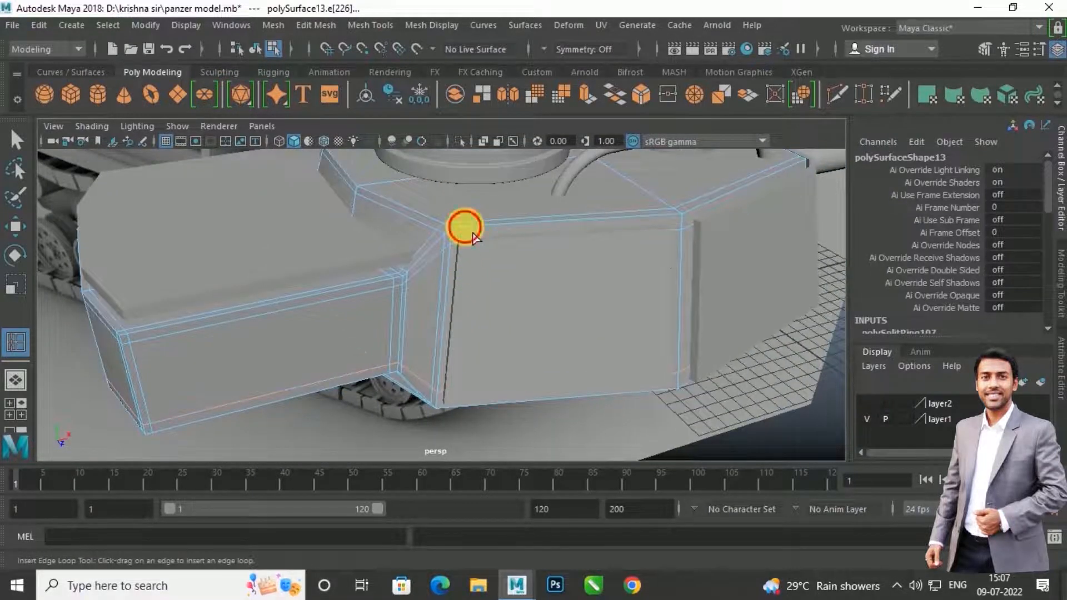
Step: Insert supporting edge loops on both sides of the turret body's front side corners
left_click_drag(474, 234, 491, 305, "alt")
left_click(649, 289)
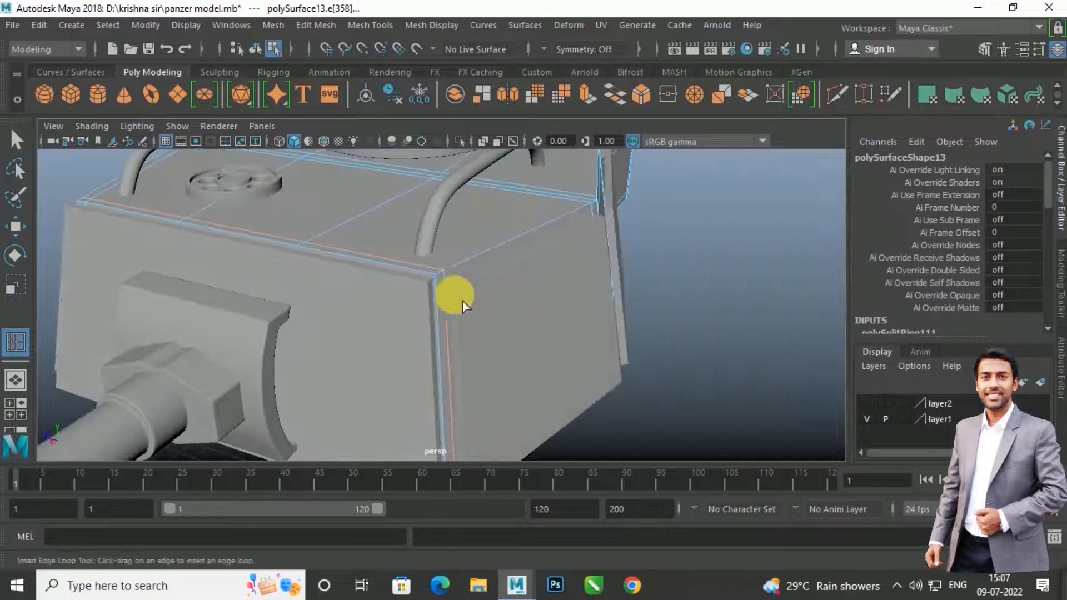
left_click(433, 282)
left_click_drag(434, 283, 470, 319, "alt")
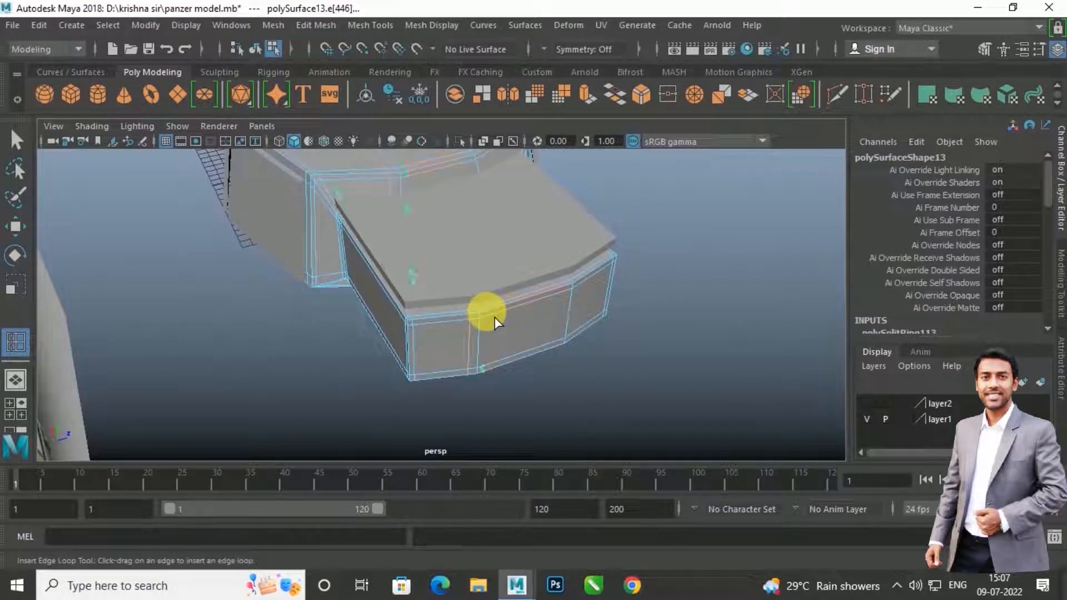
Step: Insert edge loops at the bends of the rear box's back face, and show the turret body smoothed in object mode
left_click(484, 316)
left_click(574, 296)
left_click_drag(576, 281, 447, 289, "alt")
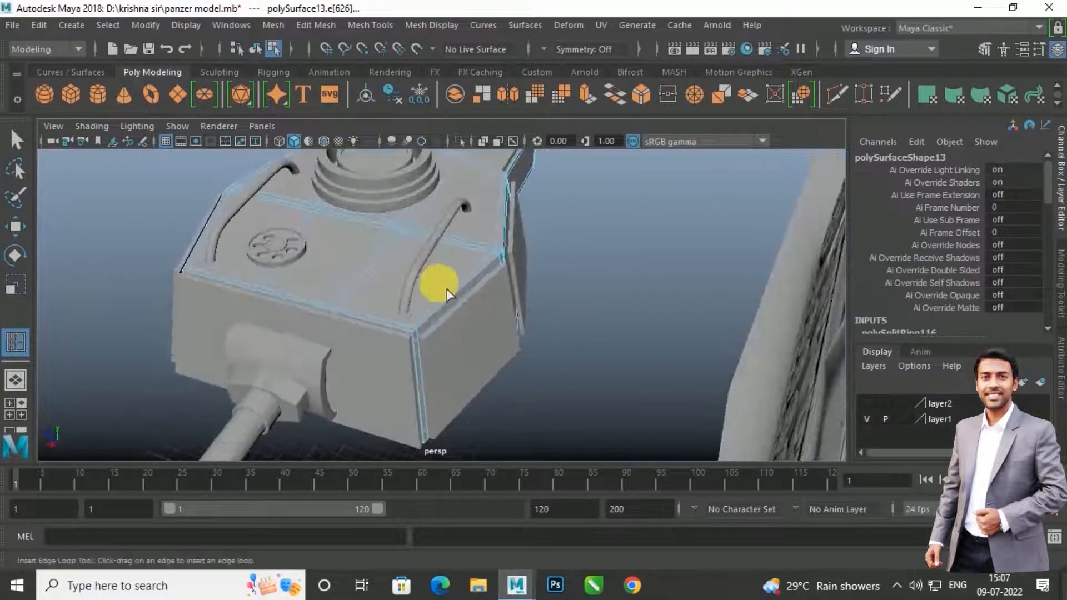
key("w")
key("3")
right_click_drag(398, 263, 513, 148)
left_click_drag(513, 148, 376, 251, "alt")
Step: Insert supporting edge loops on the turret's front plate beside its near vertical edge and its lower edge
left_click(502, 299)
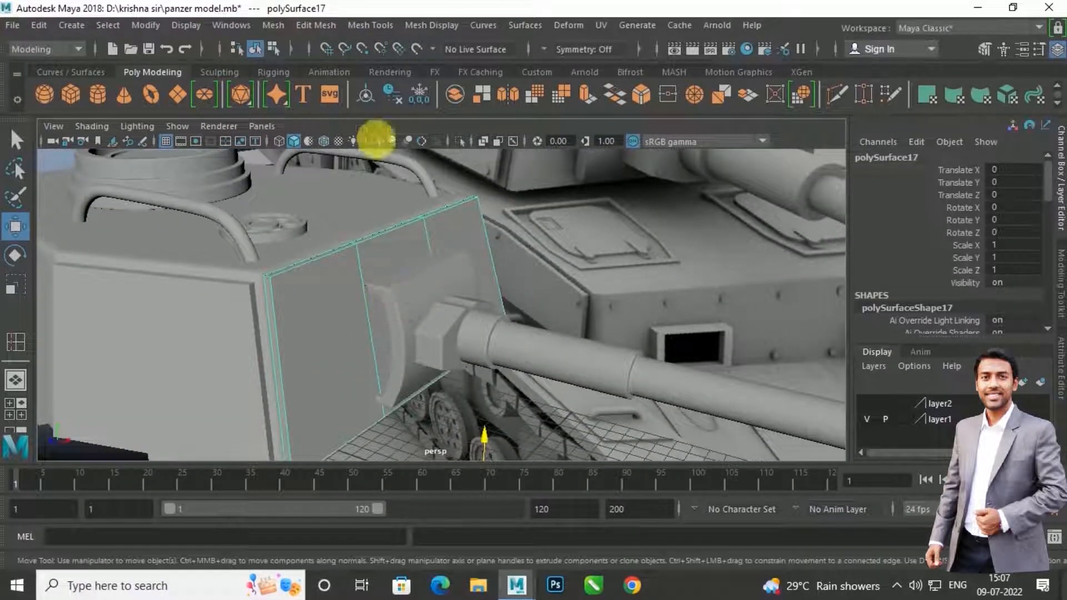
left_click(366, 31)
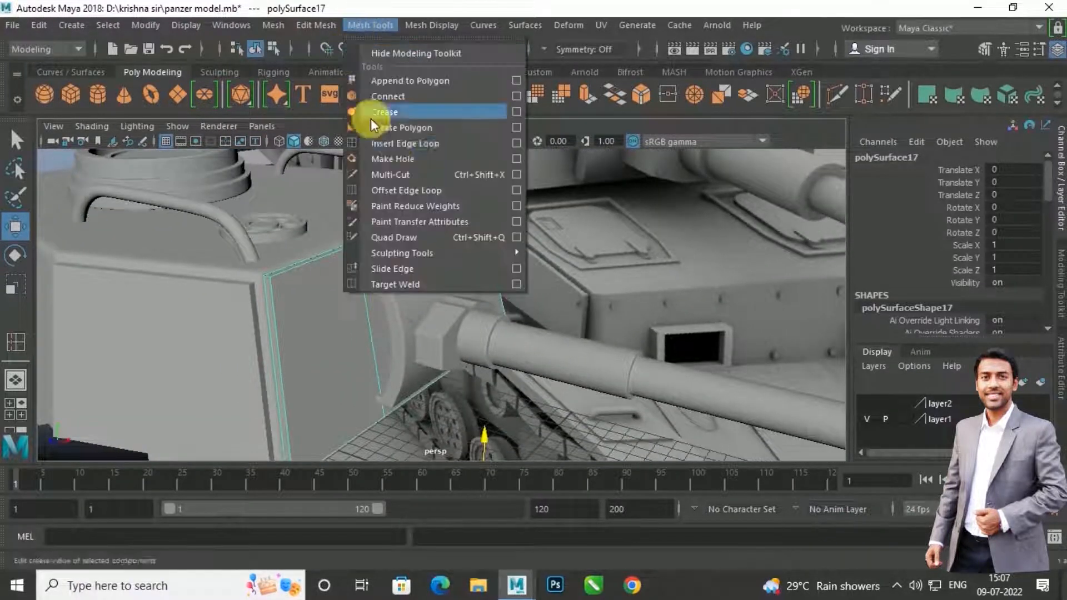
left_click(412, 145)
left_click_drag(359, 262, 380, 387, "alt")
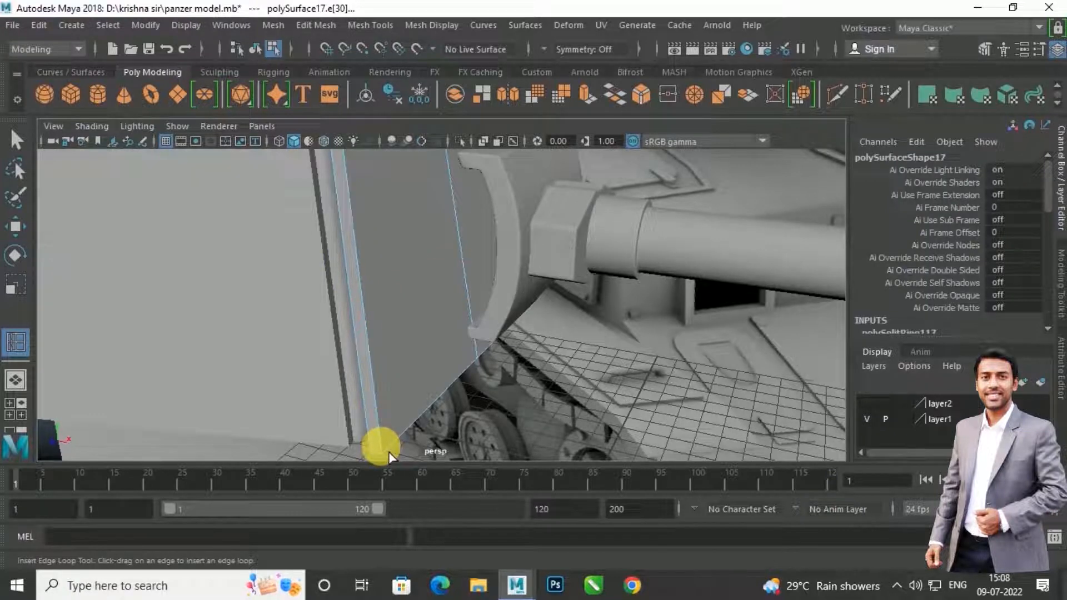
left_click_drag(386, 410, 483, 407, "alt")
right_click_drag(521, 378, 612, 358, "alt")
left_click_drag(613, 357, 522, 339, "alt")
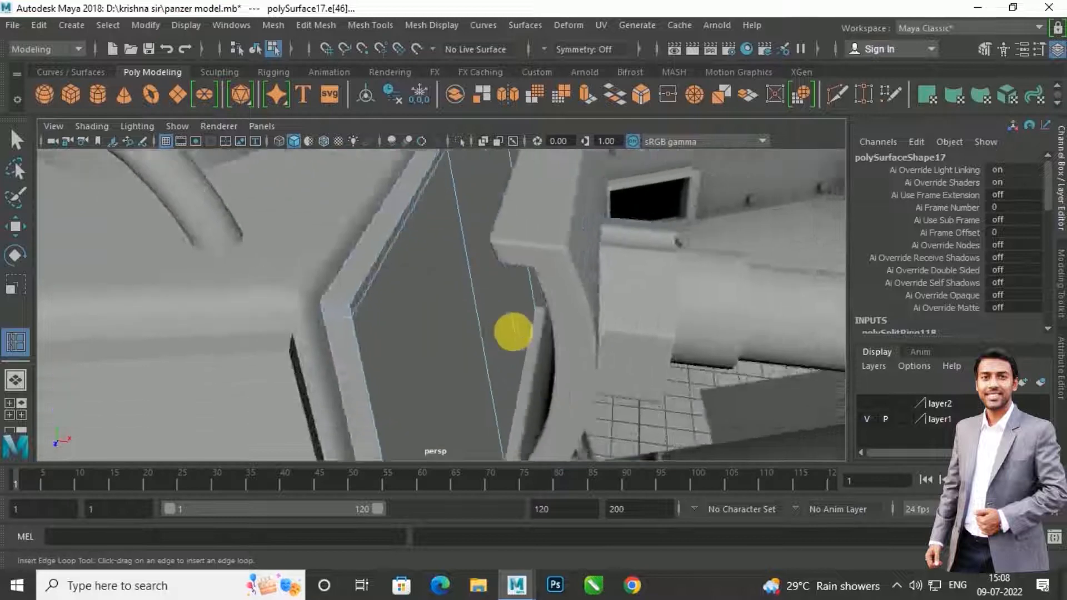
Step: Insert supporting edge loops around the front plate's rim, within its thickness near the front and back faces
scroll(392, 317, "up", 3)
scroll(426, 309, "down", 3)
left_click_drag(426, 308, 513, 370, "alt")
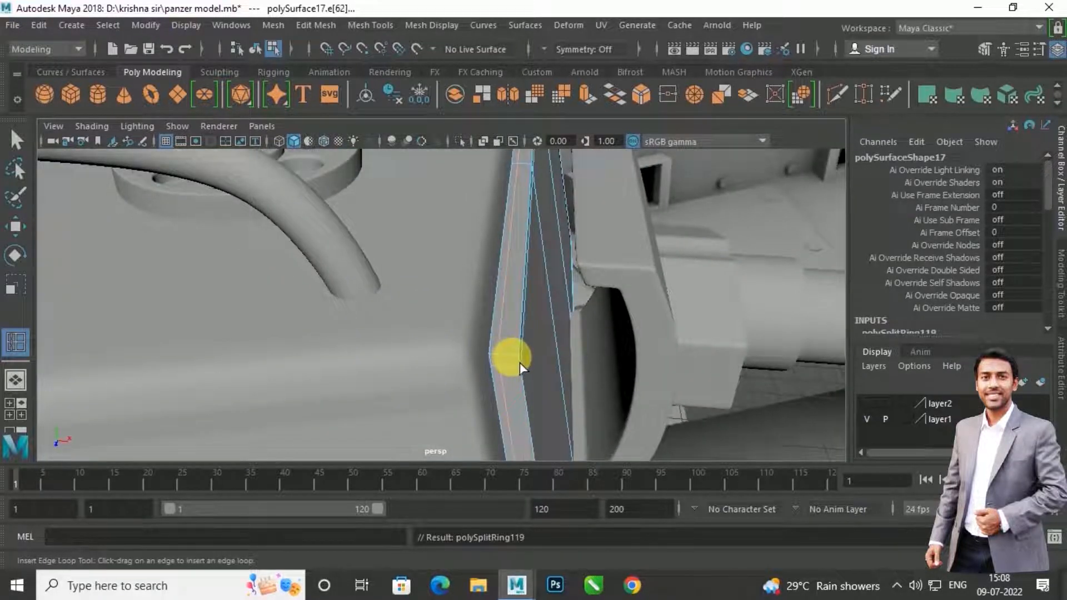
left_click_drag(503, 371, 472, 378, "alt")
scroll(386, 371, "down", 3)
left_click_drag(386, 370, 421, 324, "alt")
middle_click_drag(421, 324, 438, 306, "alt")
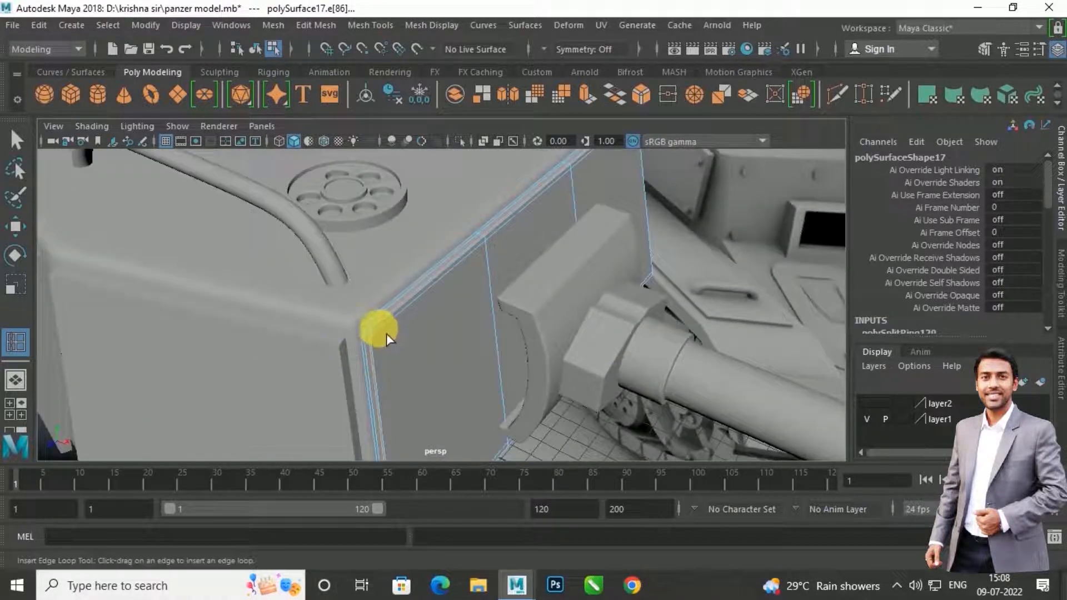
Step: Insert supporting edge loops on the front plate along its upper edge and beside its far vertical edge
left_click(387, 334)
left_click_drag(386, 333, 495, 281, "alt")
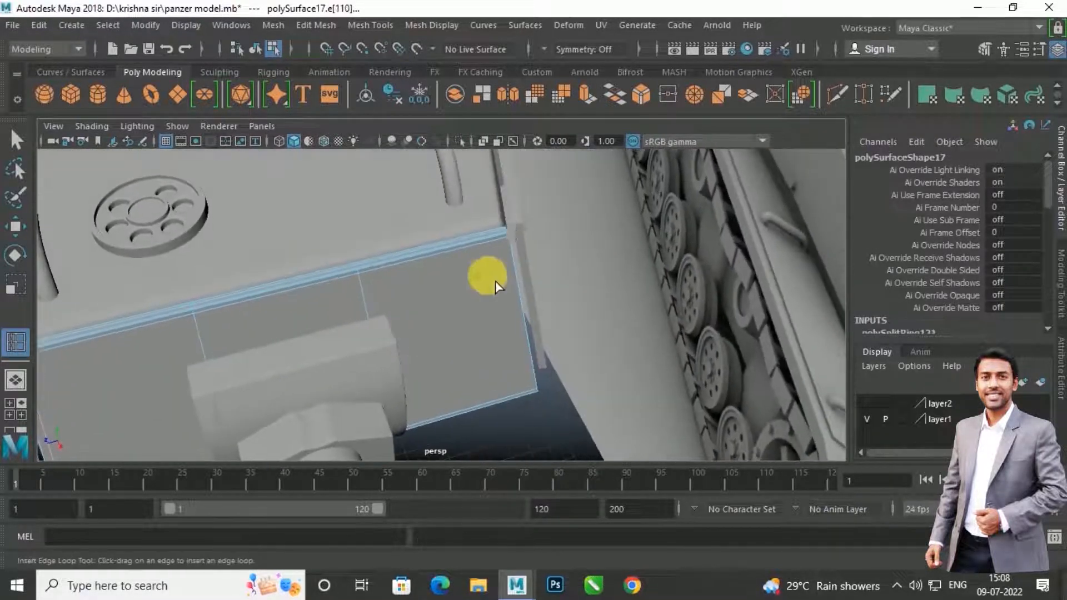
left_click(508, 240)
left_click_drag(508, 241, 297, 307, "alt")
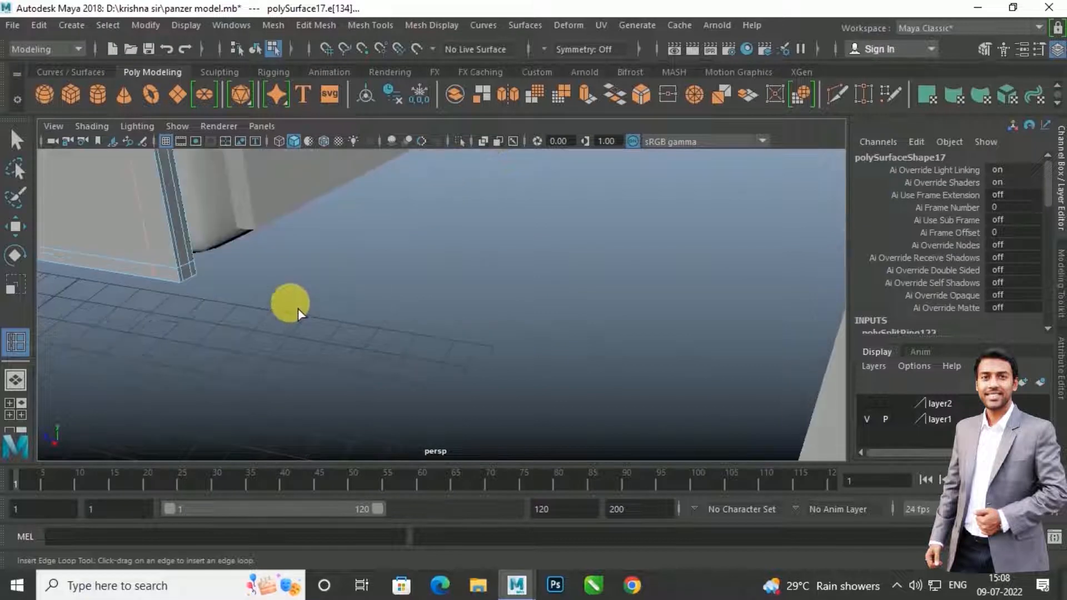
Step: Show the front plate with smooth preview, return it to object mode and clear the selection
left_click_drag(227, 289, 347, 318, "alt")
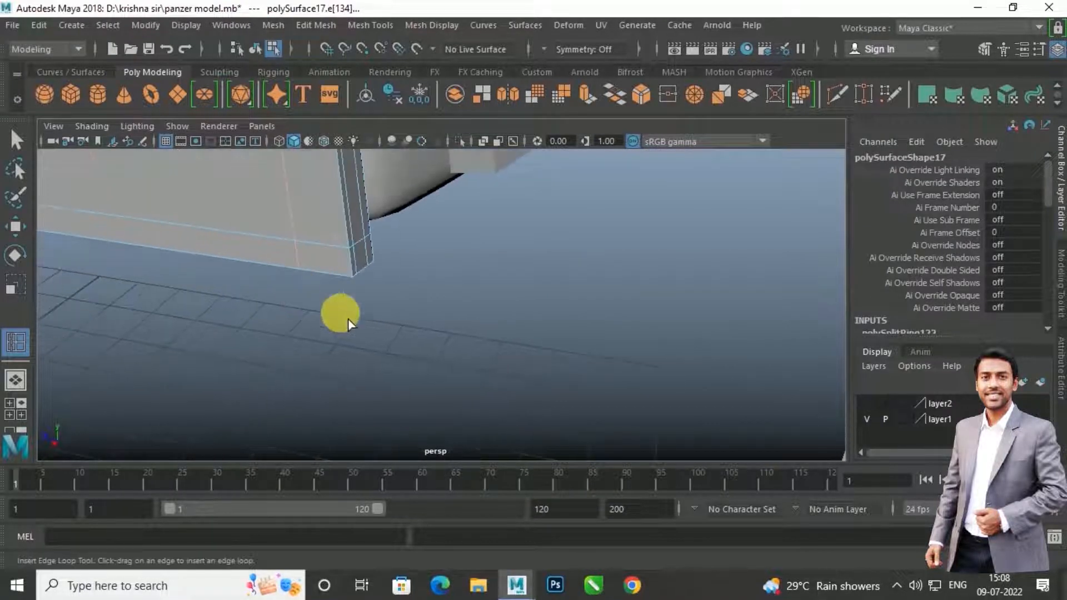
left_click_drag(372, 290, 409, 275, "alt")
key("w")
key("3")
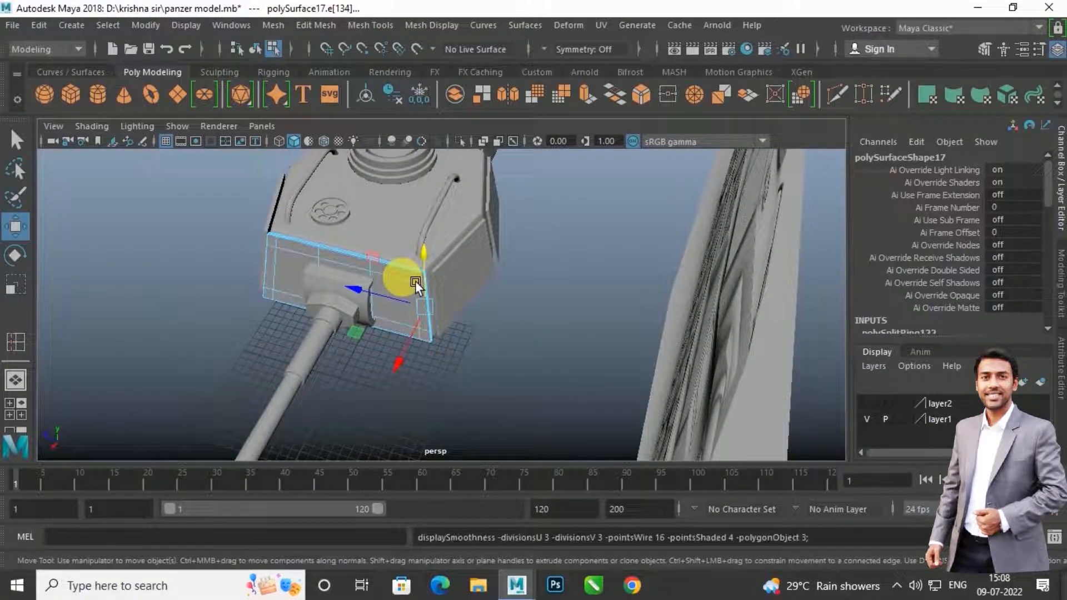
right_click_drag(337, 269, 411, 133)
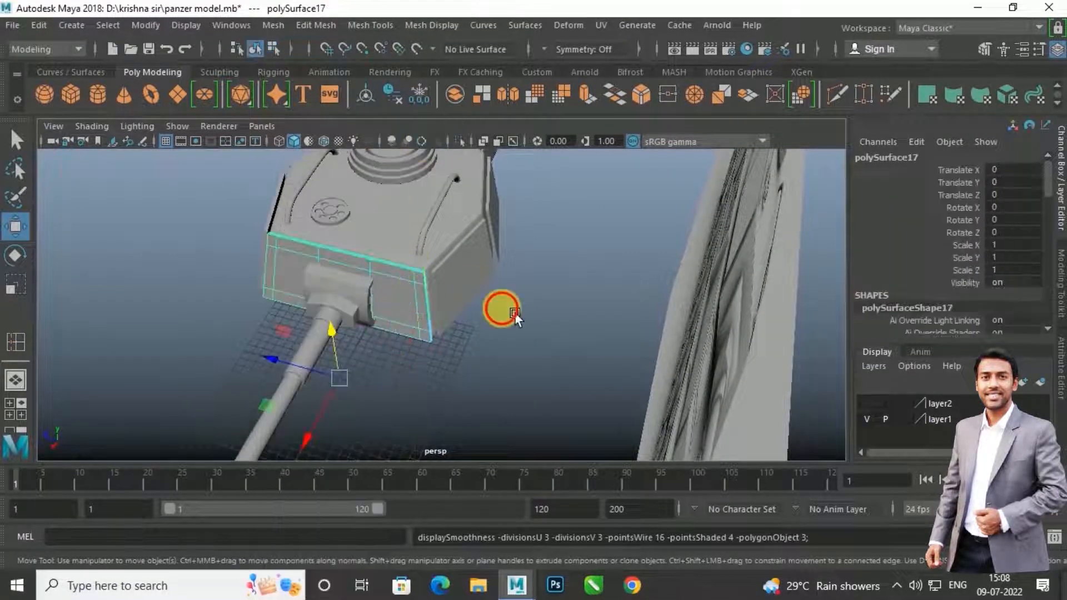
left_click(514, 313)
left_click(432, 298)
left_click(522, 310)
mouse_move(514, 310)
left_mouse_down("alt")
mouse_move(449, 342)
mouse_move(379, 314)
mouse_move(602, 309)
mouse_move(497, 304)
left_mouse_up("alt")
Step: Insert supporting edge loops on the turret's forward side plate beside its vertical, upper and lower edges
left_click(496, 304)
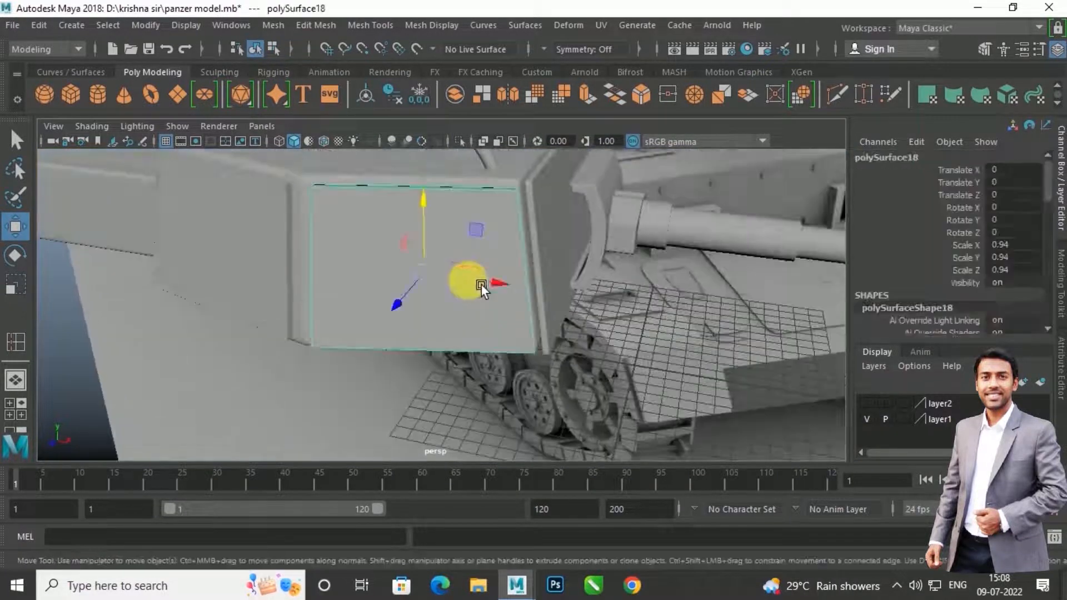
left_click_drag(492, 247, 490, 325, "alt")
left_click(370, 25)
left_click(413, 152)
left_click_drag(484, 301, 488, 306)
left_click_drag(453, 311, 484, 310, "alt")
mouse_move(352, 292)
left_mouse_down()
mouse_move(346, 304)
mouse_move(345, 296)
left_mouse_up()
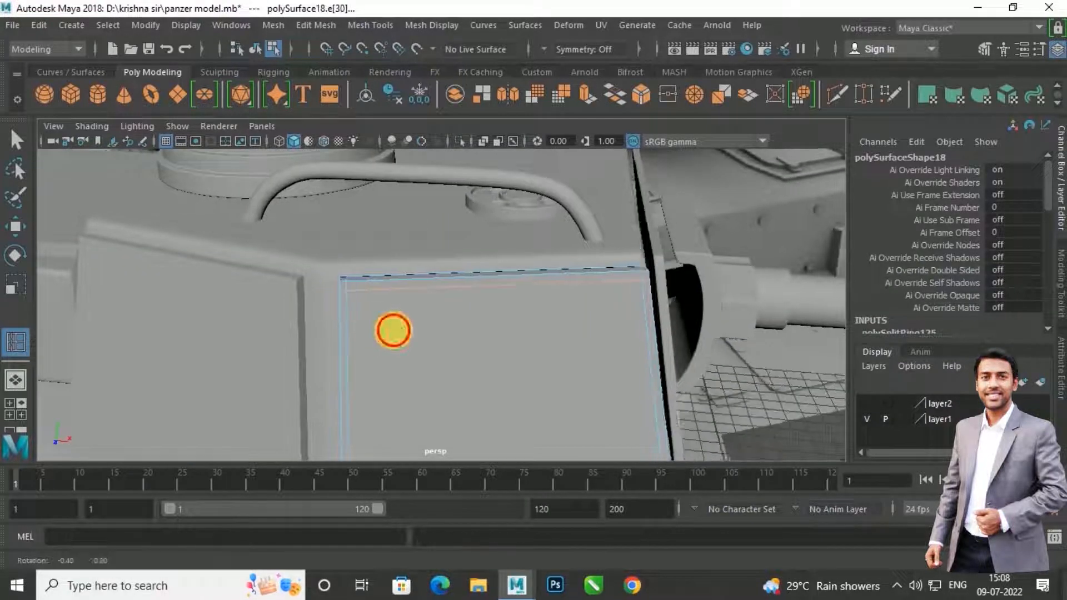
left_click_drag(401, 336, 397, 326, "alt")
left_click_drag(352, 393, 346, 387)
Step: Insert supporting edge loops within the thickness of the forward side plate's rim and leave the edge loop tool
left_click_drag(419, 383, 231, 382, "alt")
scroll(231, 381, "up", 3)
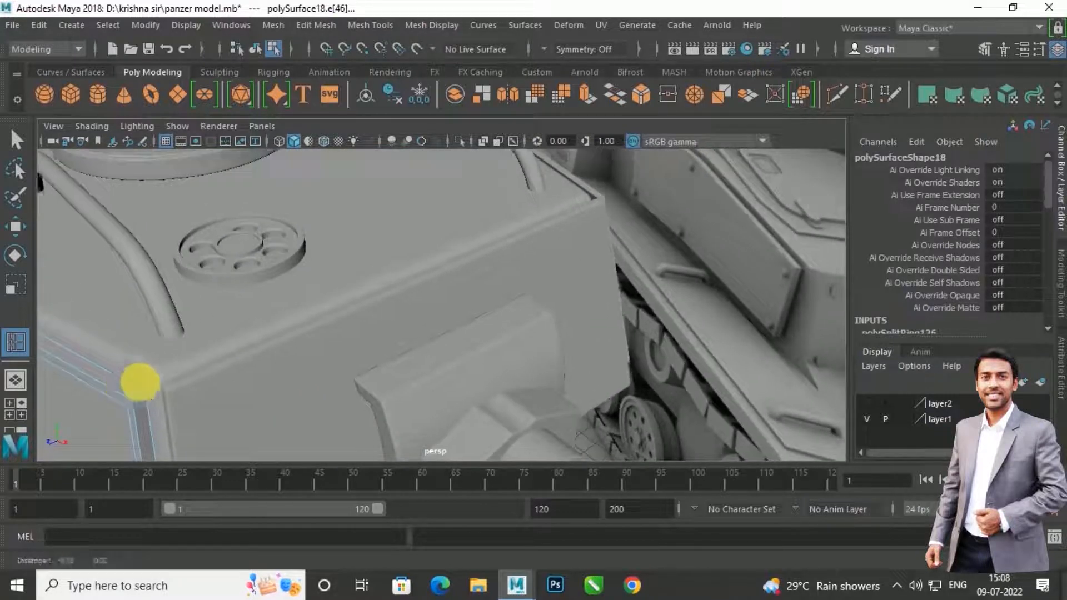
middle_click_drag(147, 387, 319, 326, "alt")
scroll(319, 326, "up", 4)
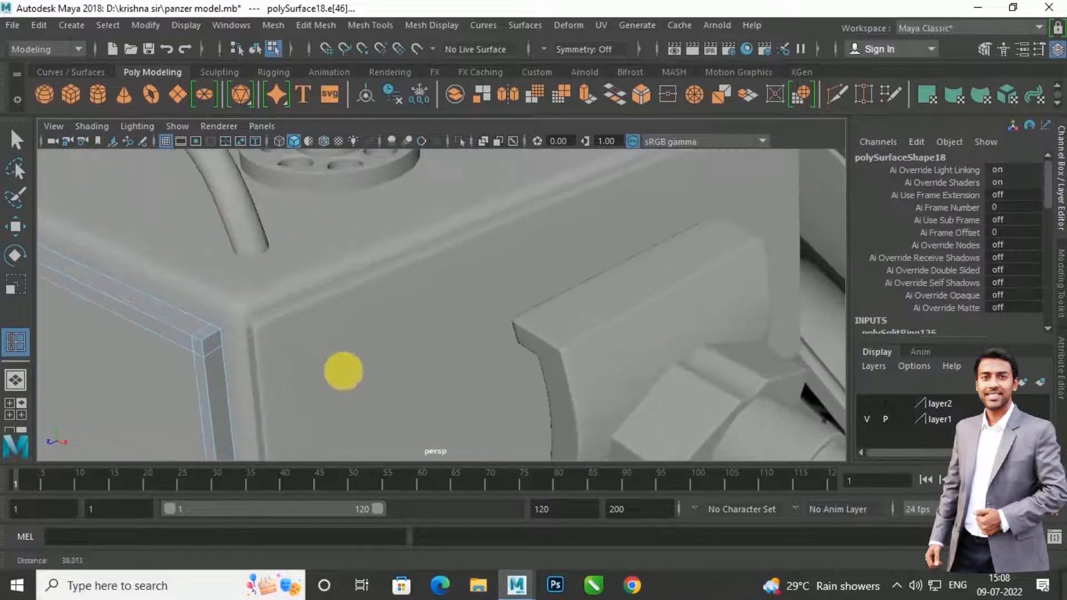
left_click(221, 340)
scroll(264, 333, "down", 5)
left_click_drag(263, 333, 390, 346, "alt")
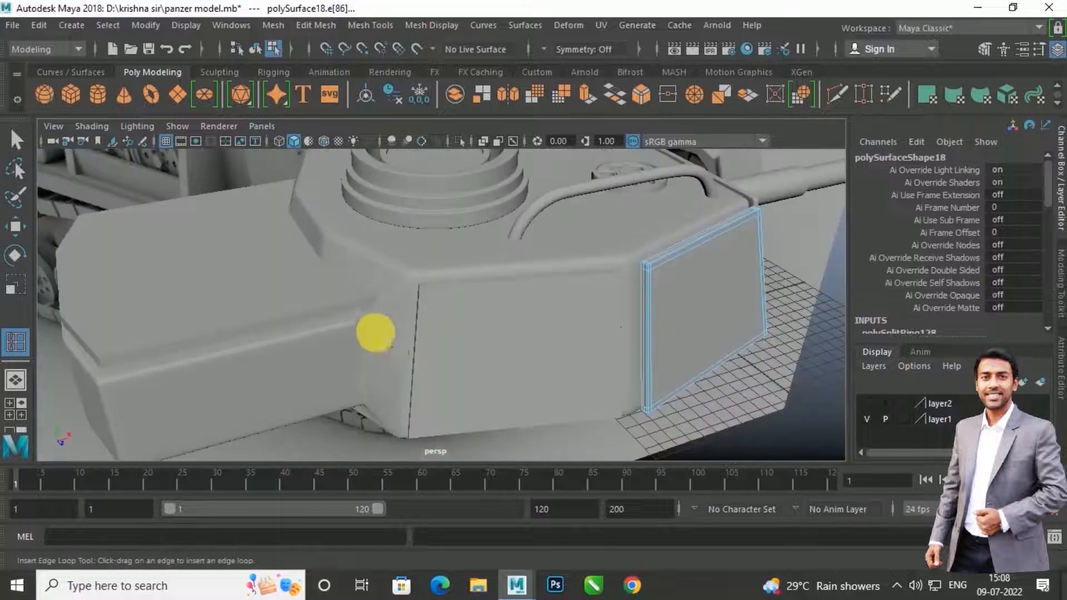
key("w")
Step: Insert supporting edge loops on the turret's rear side plate beside its rear vertical edge and its upper edge
left_click(499, 338)
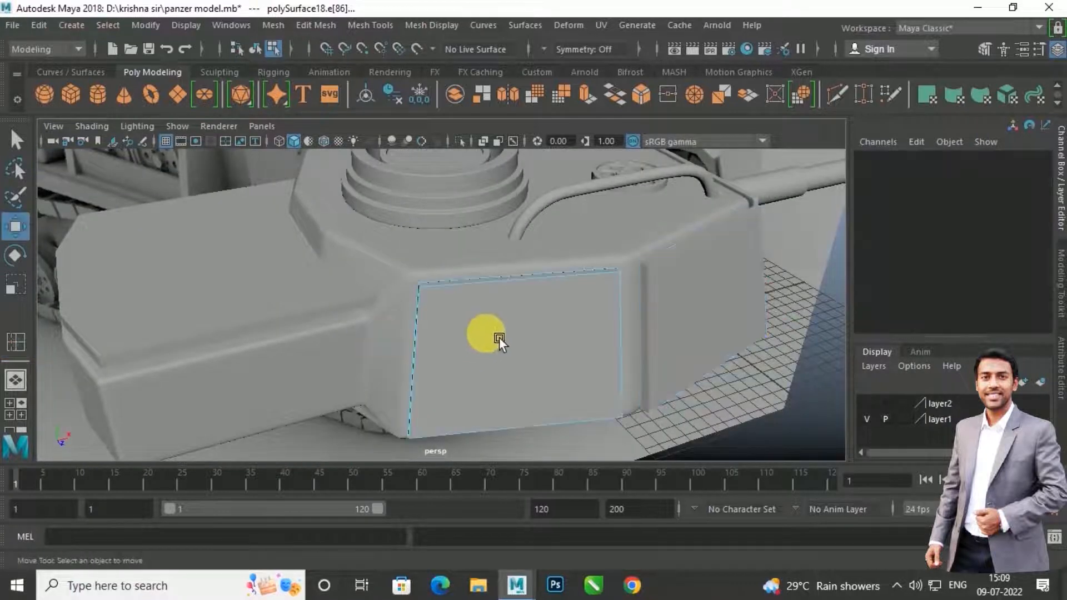
scroll(508, 312, "up", 5)
right_click(448, 268)
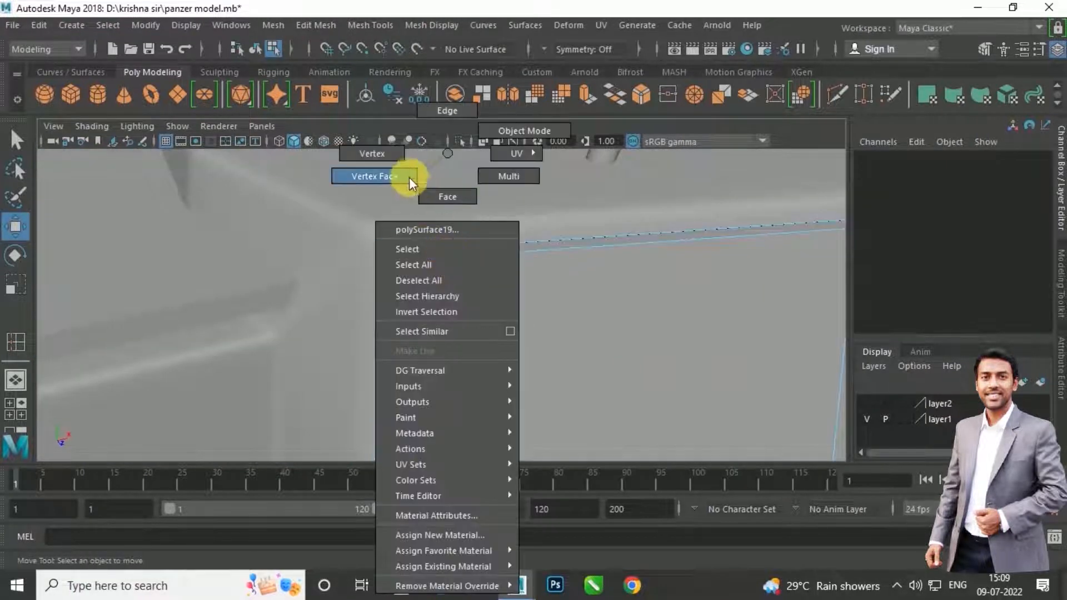
left_click(436, 111)
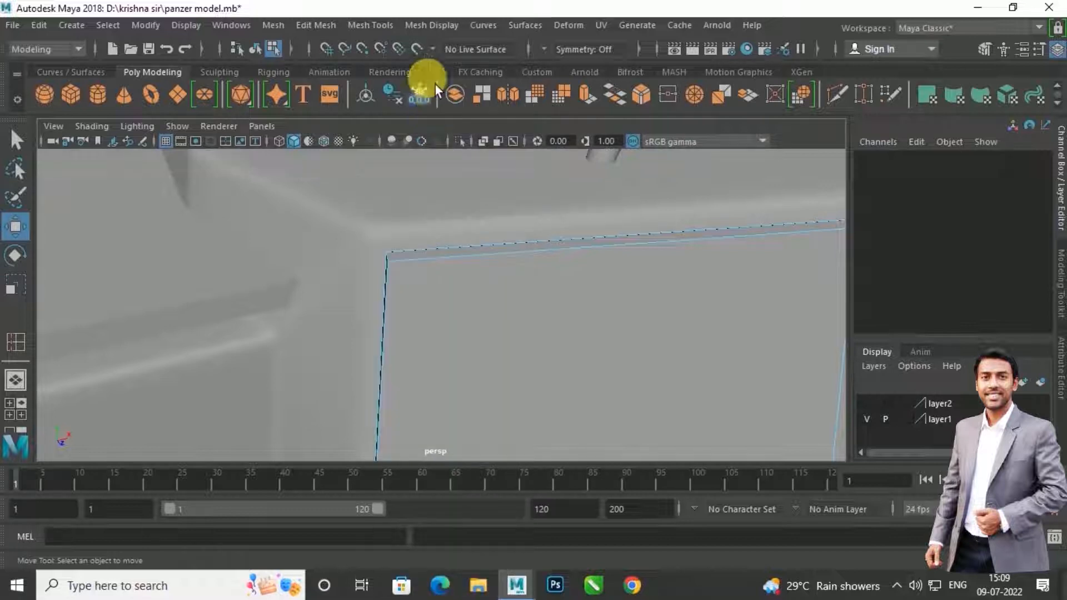
left_click(381, 26)
left_click(425, 147)
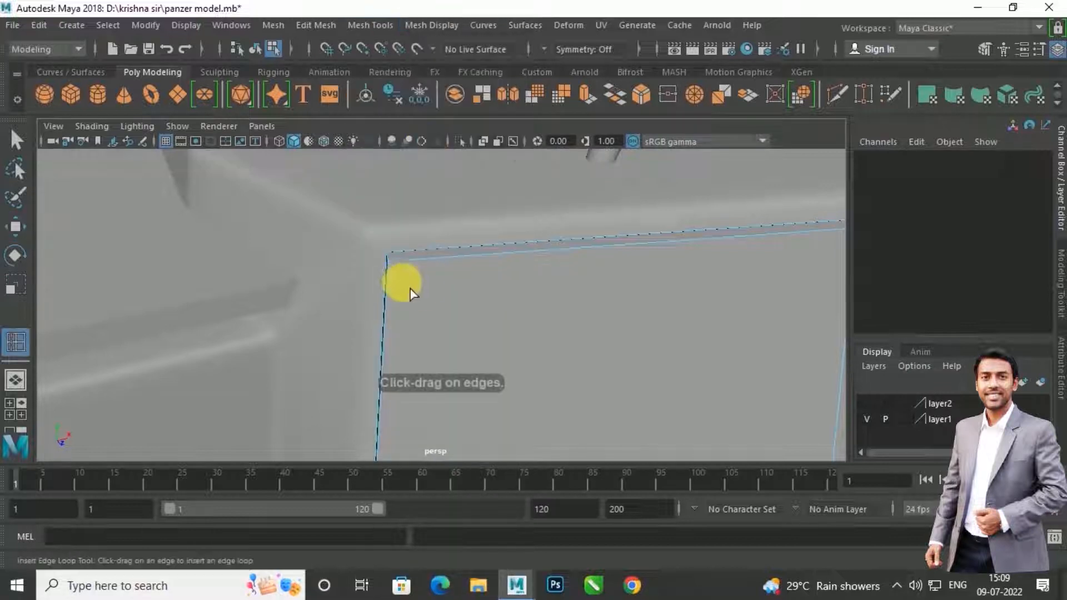
left_click_drag(403, 269, 397, 284)
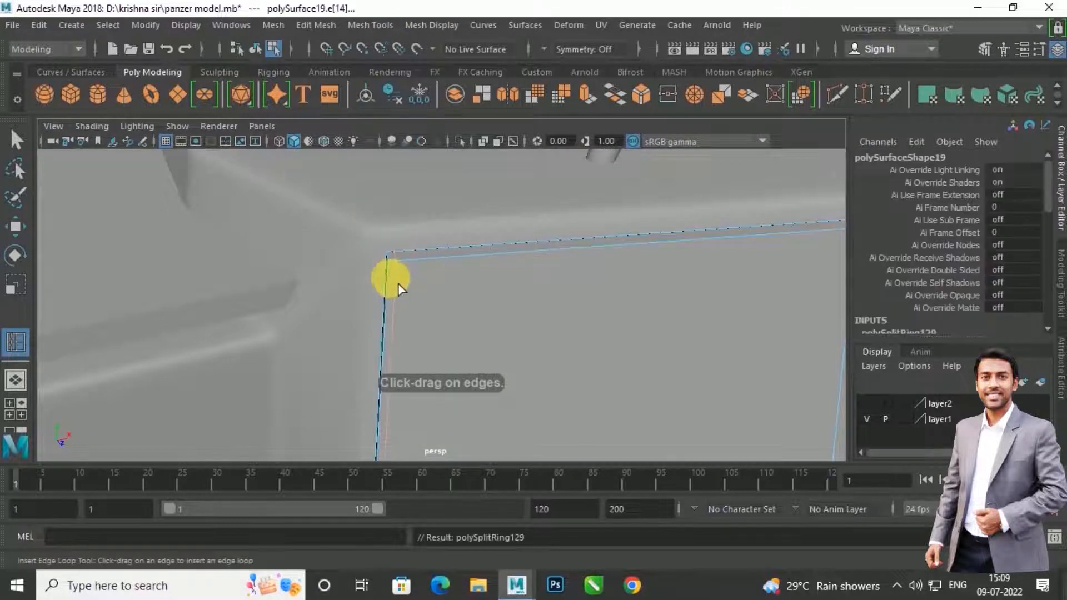
left_click(396, 277)
Step: Insert supporting edge loops on the rear side plate beside its front vertical edge and its lower edge
left_click_drag(574, 290, 518, 291, "alt")
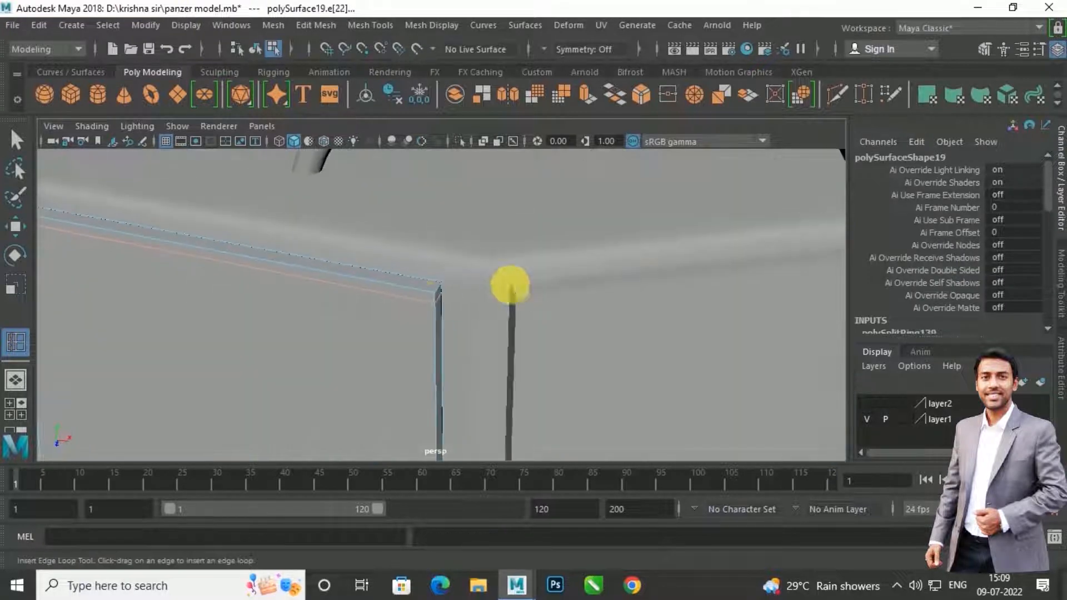
left_click(434, 297)
left_click_drag(442, 327, 499, 320, "alt")
left_click(503, 315)
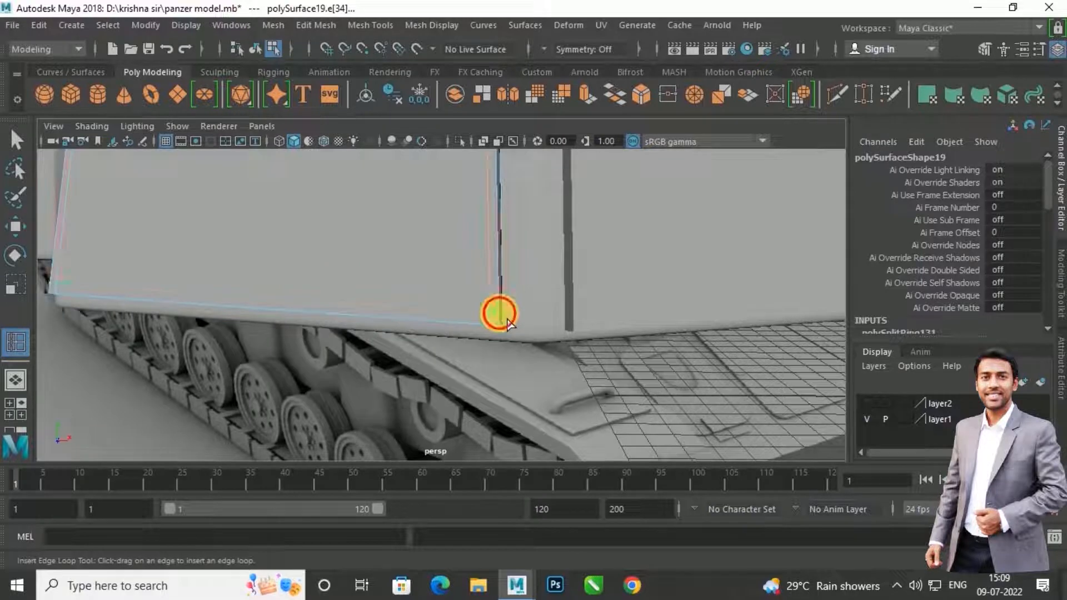
left_click_drag(453, 309, 566, 420, "alt")
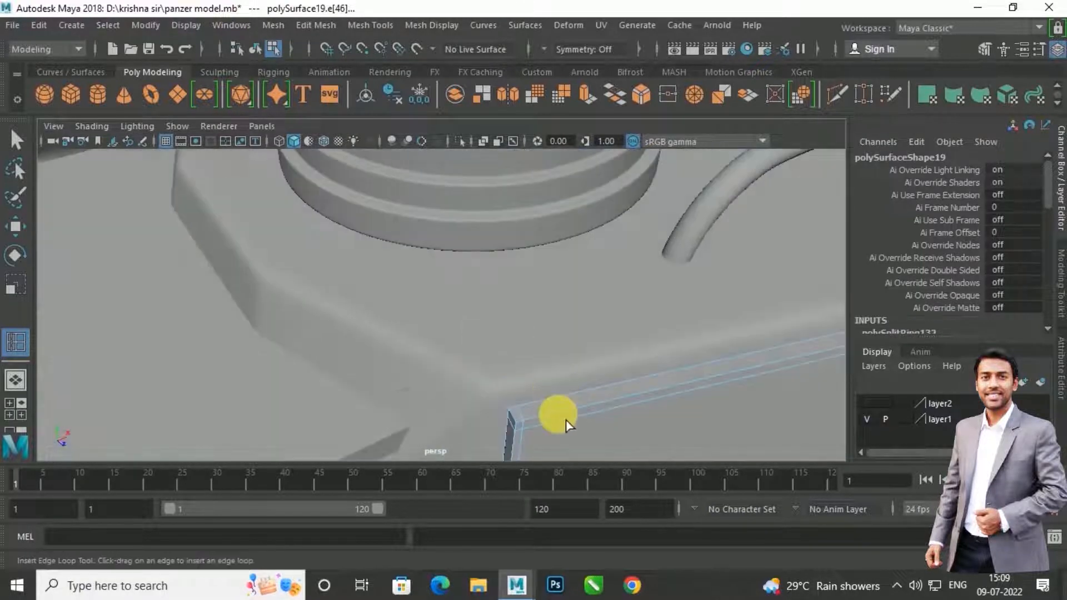
left_click(519, 423)
left_click(521, 424)
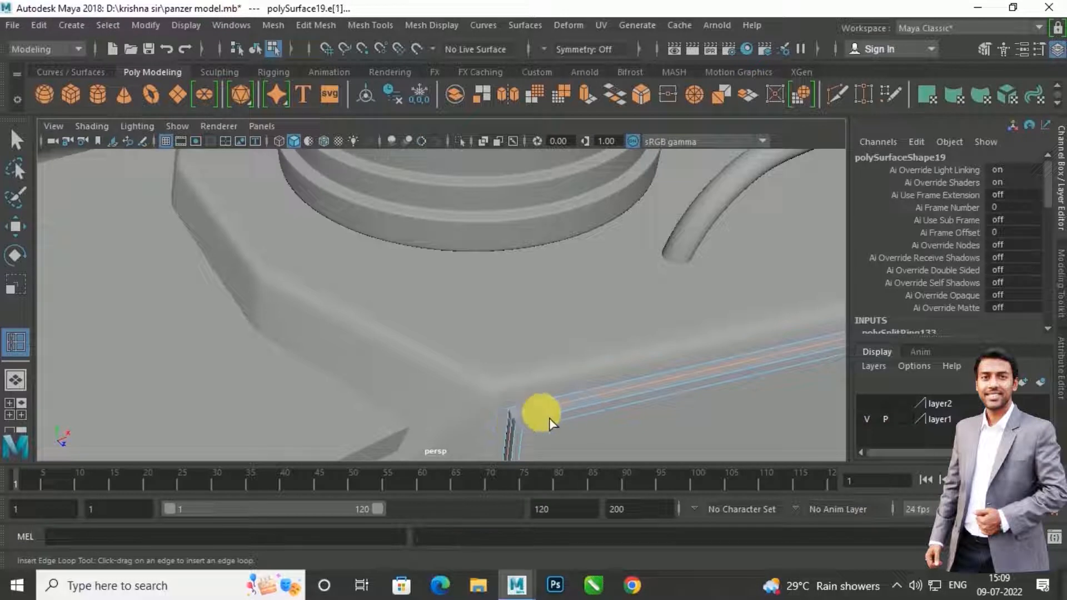
left_click_drag(544, 414, 674, 400, "alt")
middle_click_drag(674, 400, 445, 219, "alt")
right_click_drag(444, 220, 594, 334, "alt")
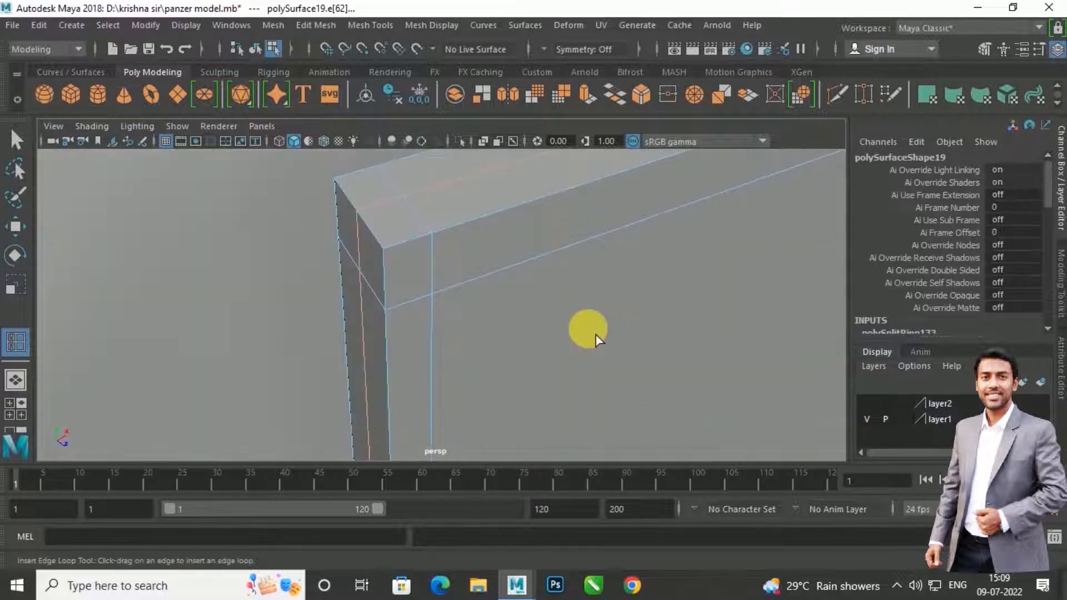
key("ctrl+z")
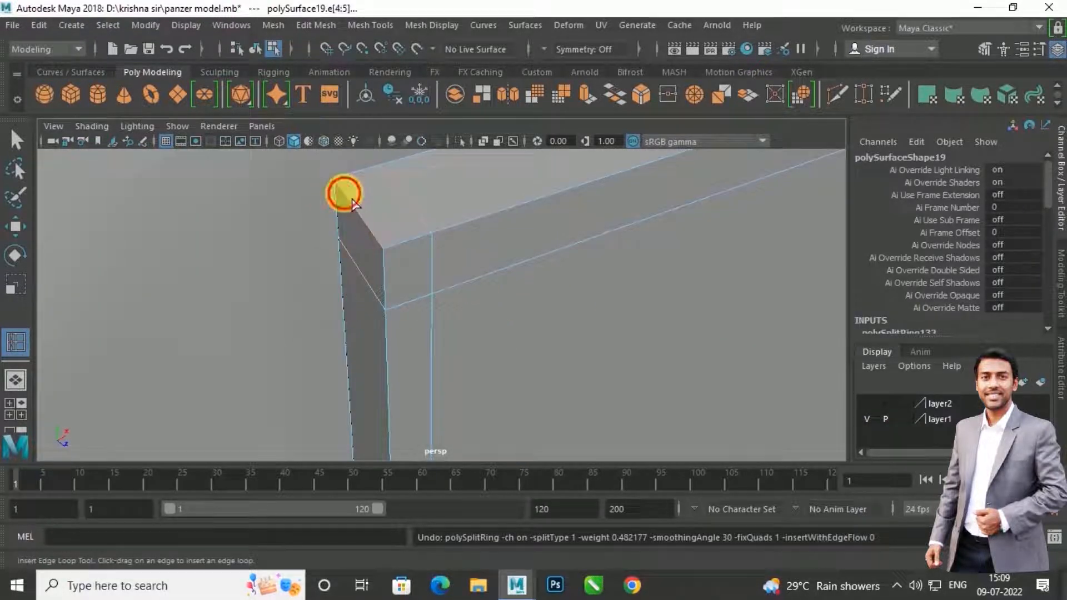
Step: Insert two supporting edge loops within the thickness of the rear side plate's rim and leave the edge loop tool
left_click(351, 199)
left_click(382, 240)
right_click_drag(477, 261, 416, 237, "alt")
left_click_drag(479, 276, 593, 281, "alt")
key("w")
Step: Insert supporting edge loops on the rear side plate of the turret's opposite side, along its upper edge and within its rim thickness
left_click(469, 328)
scroll(469, 328, "up", 5)
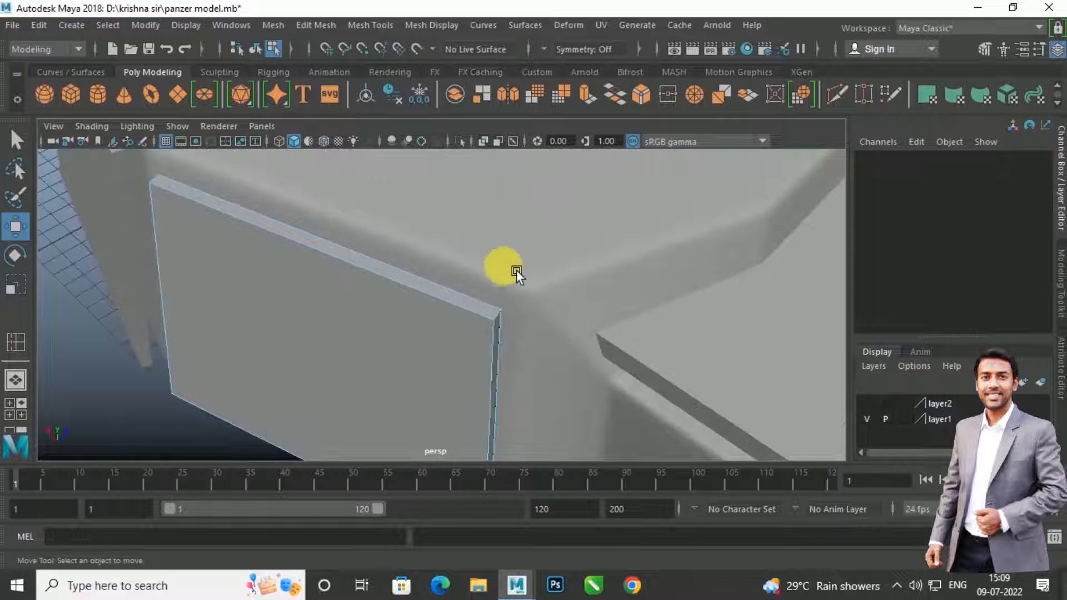
key("y")
left_click(500, 340)
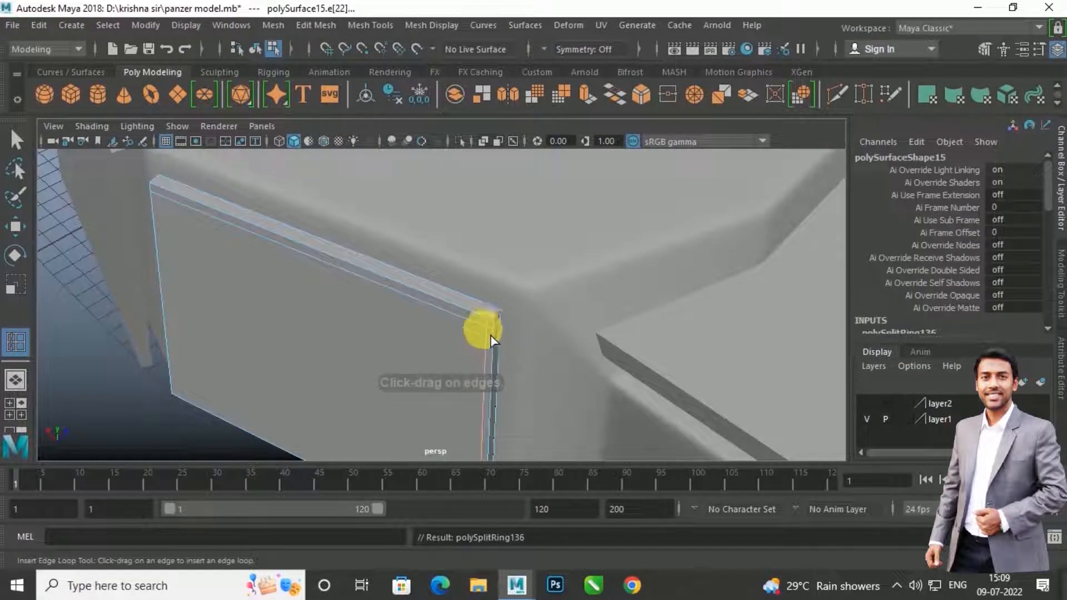
key("ctrl+z")
left_click_drag(504, 320, 433, 336, "alt")
scroll(241, 308, "up", 4)
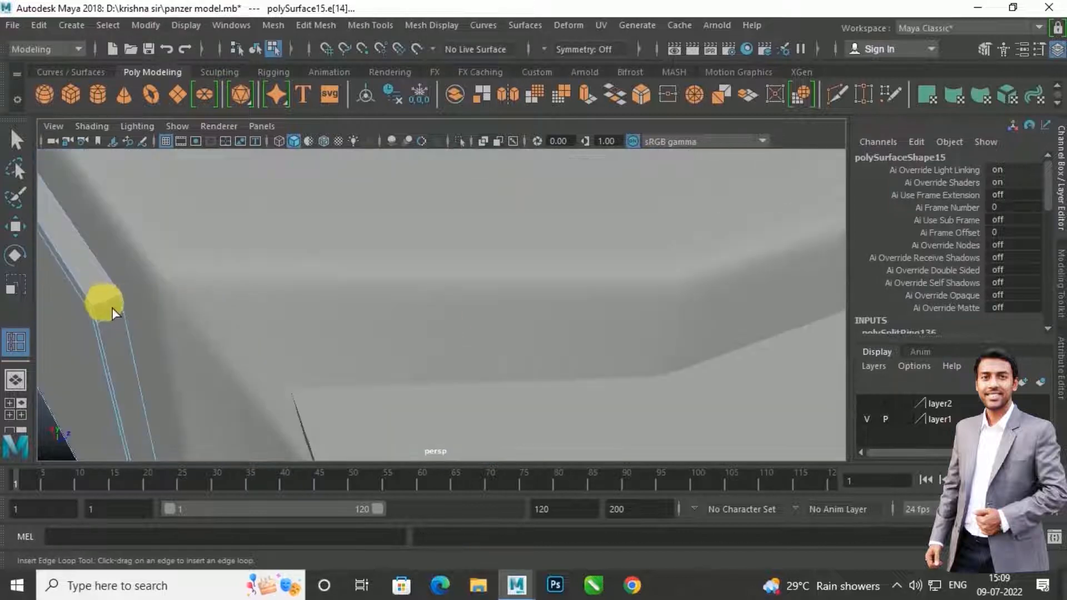
left_click_drag(110, 308, 108, 307)
left_click(122, 304)
Step: Insert supporting edge loops beside that plate's front vertical edge and lower edge, and show the plate with smooth preview
left_click_drag(122, 304, 396, 316, "alt")
left_click_drag(618, 294, 482, 279, "alt")
left_click(480, 273)
scroll(482, 278, "up", 3)
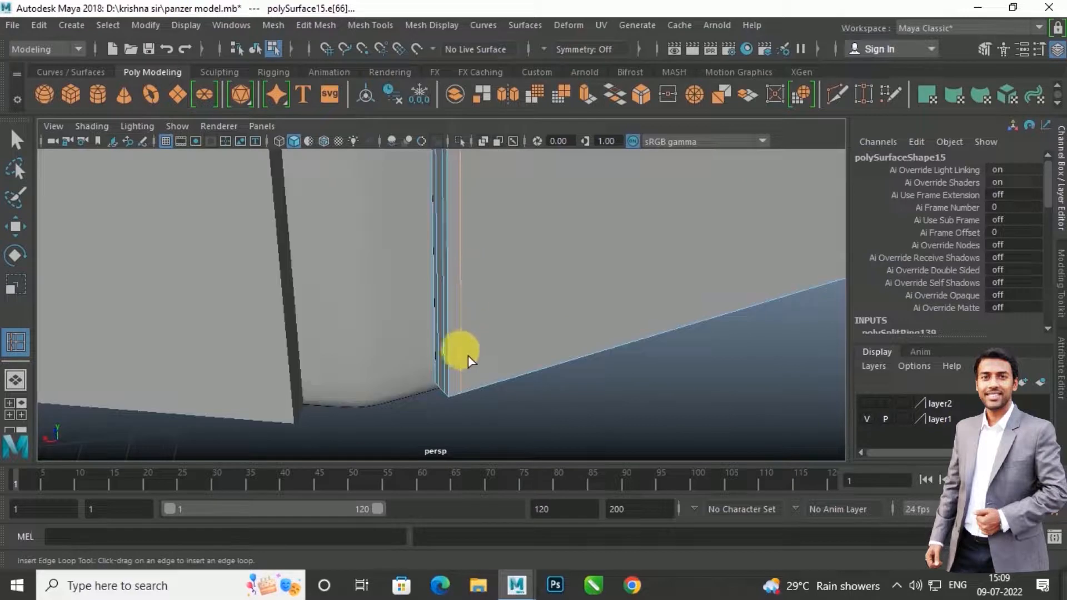
left_click(457, 386)
left_click_drag(516, 370, 424, 374, "alt")
left_click_drag(489, 367, 550, 351, "alt")
key("w")
key("3")
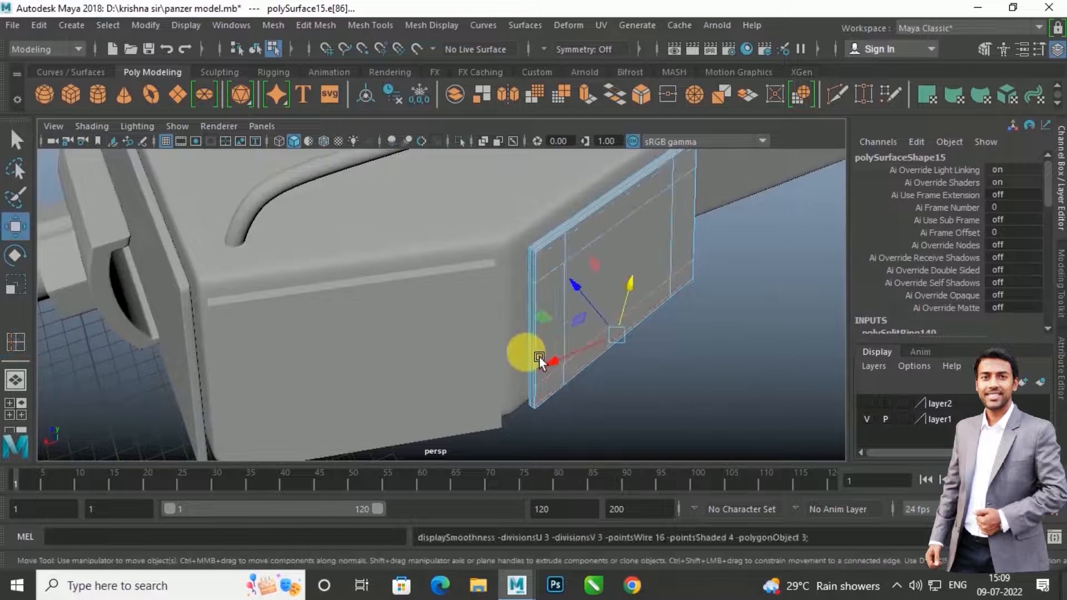
Step: Insert supporting edge loops on the adjacent forward side plate beside its upper and vertical edges
left_click(477, 314)
key("y")
scroll(473, 317, "up", 2)
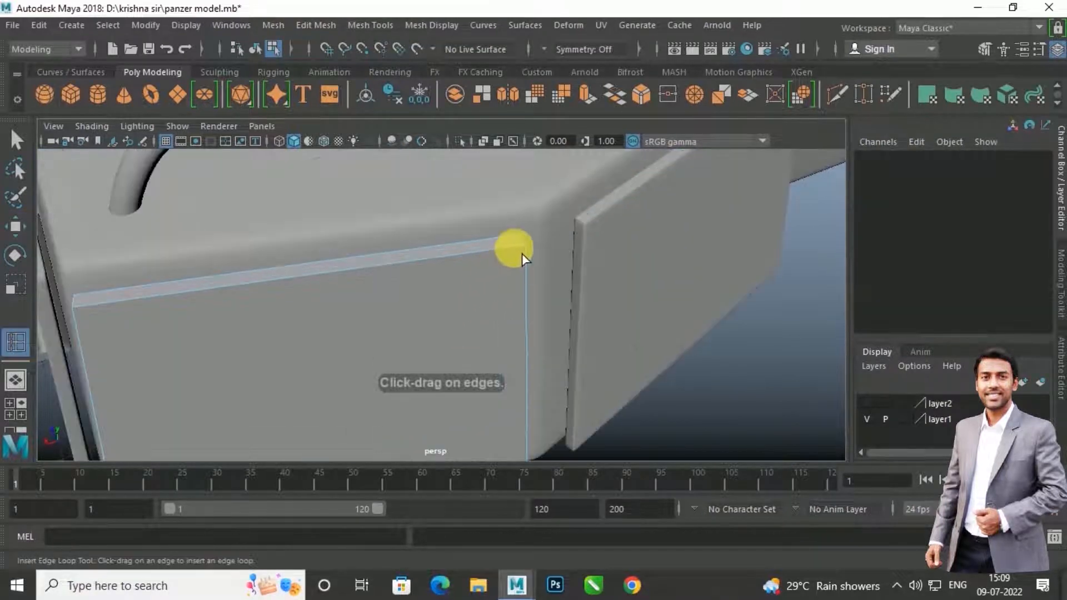
left_click(522, 253)
left_click(534, 270)
left_click_drag(534, 269, 362, 331, "alt")
left_click(240, 292)
Step: Insert supporting edge loops within the thickness of this forward side plate's rim
scroll(411, 337, "up", 3)
middle_click_drag(448, 351, 429, 302, "alt")
left_click(417, 279)
left_click(407, 273)
Step: Insert an edge loop beside the forward plate's lower edge, show it with smooth preview, and return to object mode with nothing selected
scroll(431, 289, "down", 5)
left_click_drag(432, 289, 484, 300, "alt")
scroll(440, 314, "up", 3)
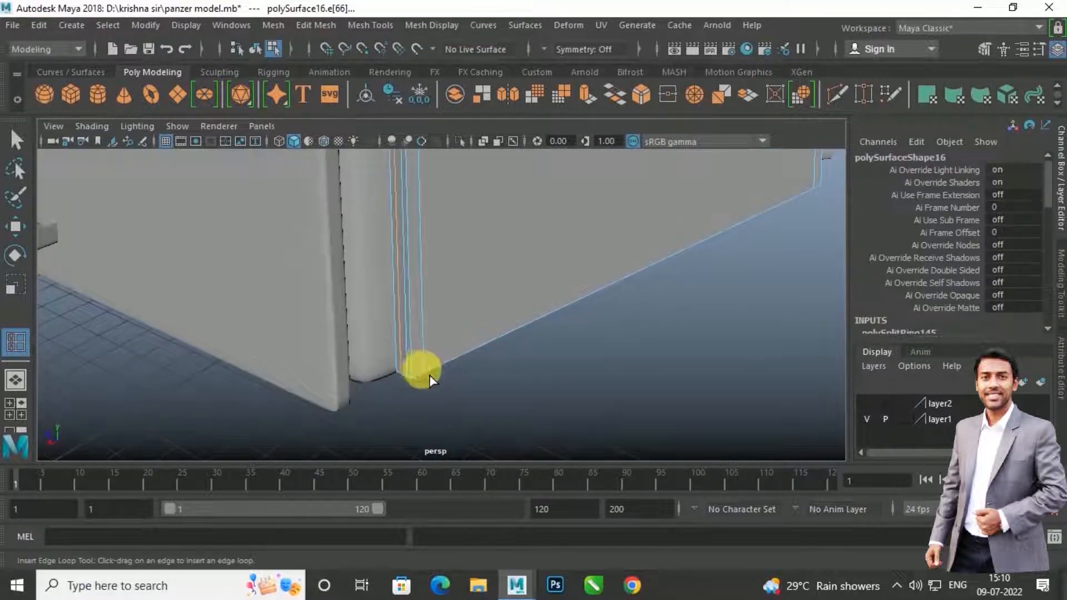
left_click(419, 373)
left_click_drag(420, 373, 486, 333, "alt")
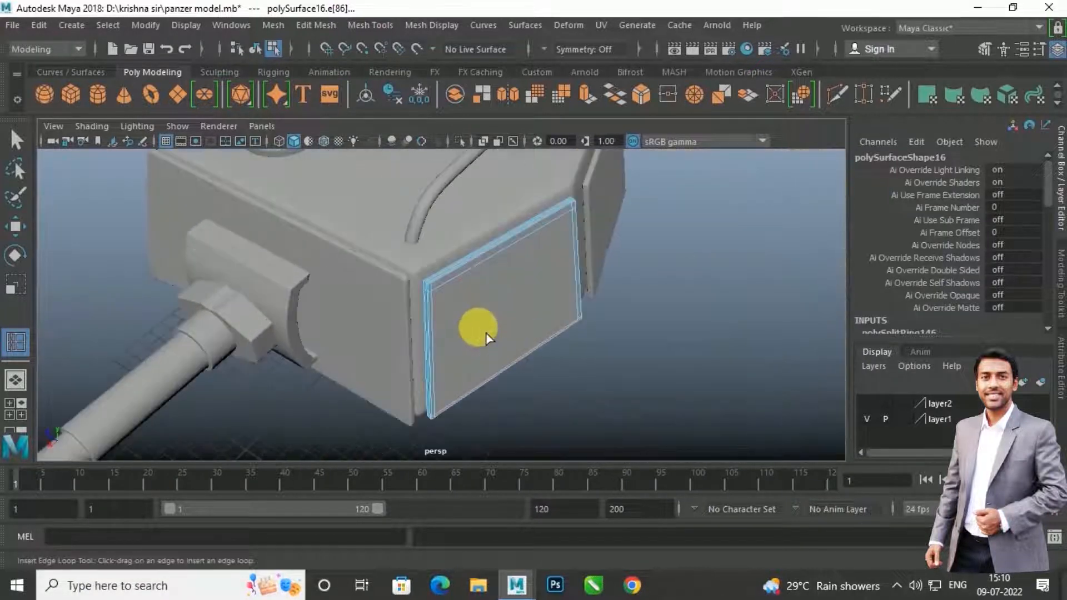
key("w")
key("3")
right_click_drag(525, 271, 614, 134)
left_click(677, 255)
Step: Inspect the smoothed turret from several sides and hide layer1 holding the reference tank
scroll(616, 262, "down", 6)
left_click_drag(616, 262, 483, 278, "alt")
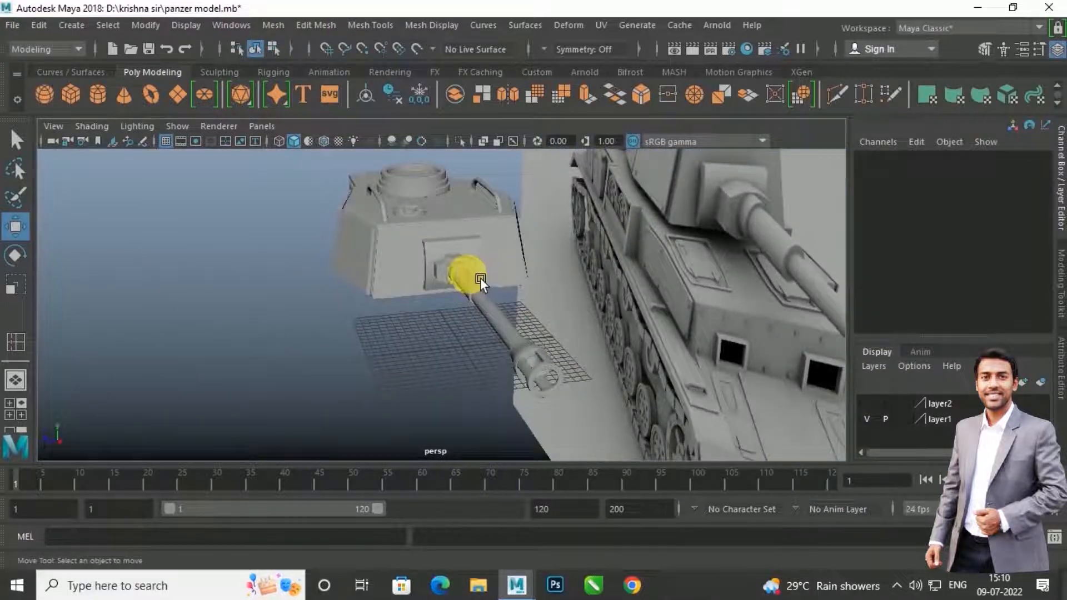
scroll(466, 316, "up", 4)
left_click_drag(465, 317, 489, 318, "alt")
middle_click_drag(489, 317, 470, 330, "alt")
scroll(470, 330, "up", 3)
mouse_move(483, 320)
left_mouse_down("alt")
mouse_move(506, 321)
mouse_move(474, 313)
left_mouse_up("alt")
left_click(480, 303)
left_click(170, 360)
mouse_move(171, 359)
left_mouse_down("alt")
mouse_move(277, 329)
mouse_move(368, 358)
mouse_move(295, 350)
mouse_move(422, 278)
mouse_move(442, 312)
mouse_move(636, 331)
left_mouse_up("alt")
mouse_move(846, 407)
left_mouse_down("alt")
mouse_move(862, 422)
mouse_move(355, 332)
mouse_move(539, 332)
mouse_move(273, 328)
mouse_move(456, 344)
mouse_move(363, 331)
mouse_move(373, 303)
mouse_move(260, 308)
mouse_move(251, 329)
mouse_move(516, 362)
mouse_move(419, 355)
mouse_move(467, 356)
mouse_move(446, 332)
mouse_move(479, 399)
mouse_move(483, 333)
mouse_move(503, 329)
left_mouse_up("alt")
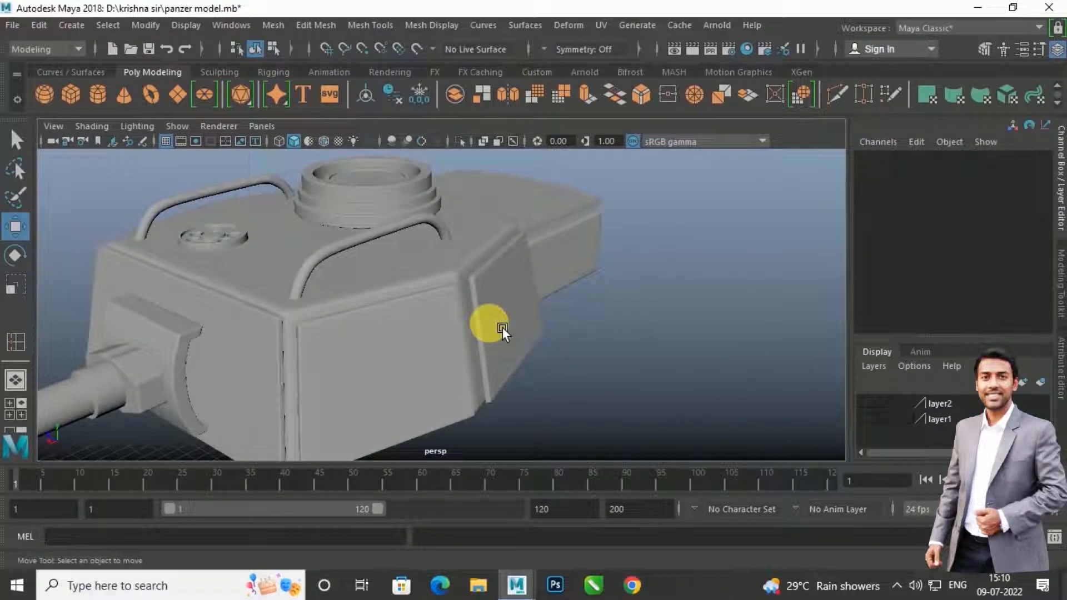
mouse_move(502, 329)
left_mouse_down("alt")
mouse_move(492, 356)
mouse_move(437, 343)
mouse_move(426, 323)
left_mouse_up("alt")
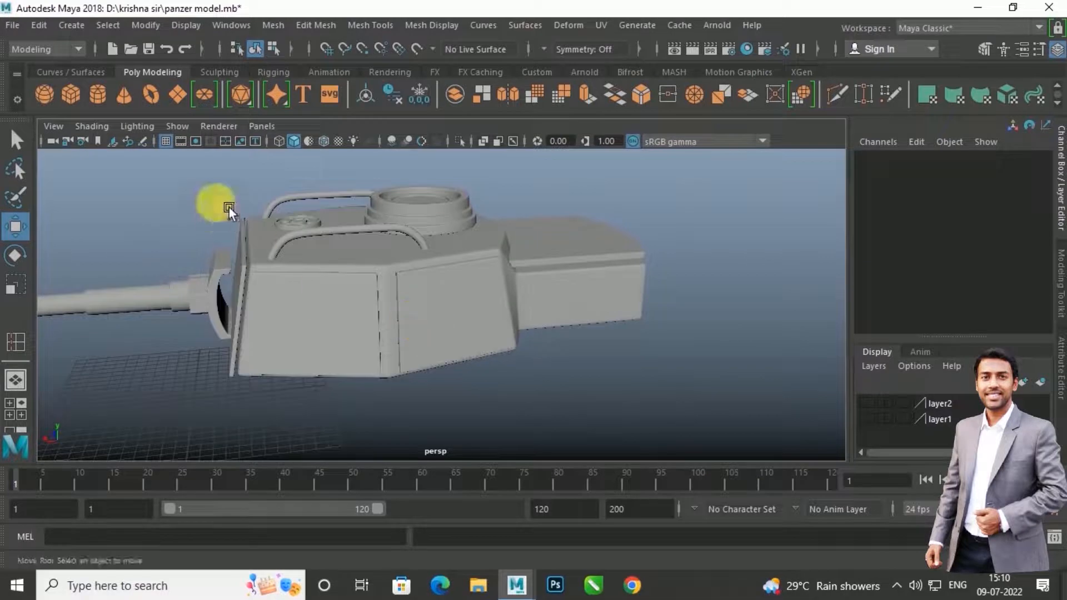
Step: Select the turret body with its plates, cupola and handrails, move it toward the gun barrel to Translate X 0.8, and deselect
left_click_drag(236, 184, 769, 370)
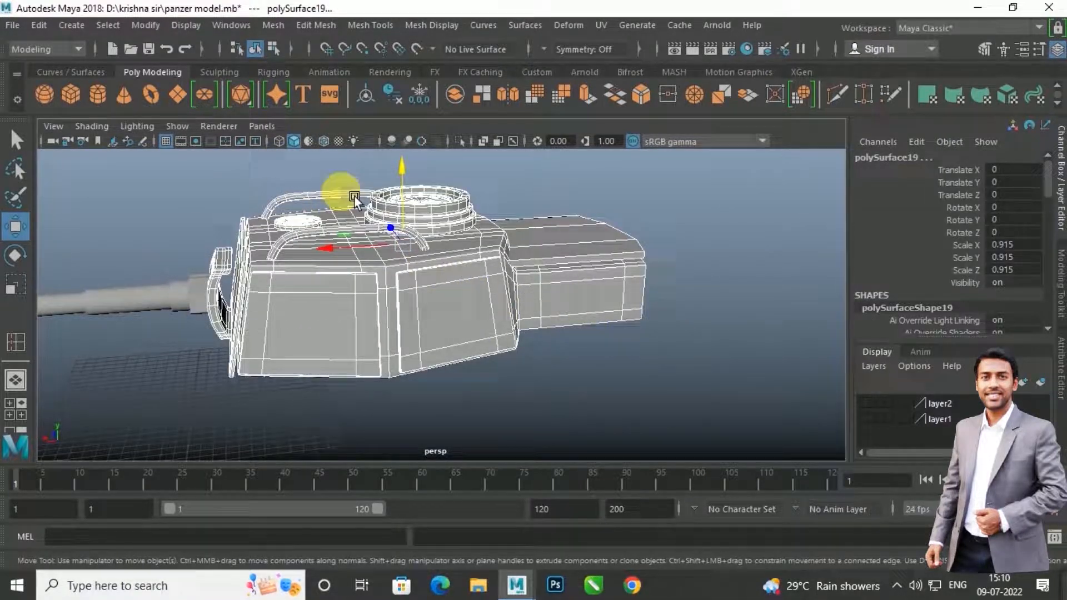
left_click(283, 190)
left_click_drag(276, 226, 671, 279)
left_click_drag(336, 254, 329, 262)
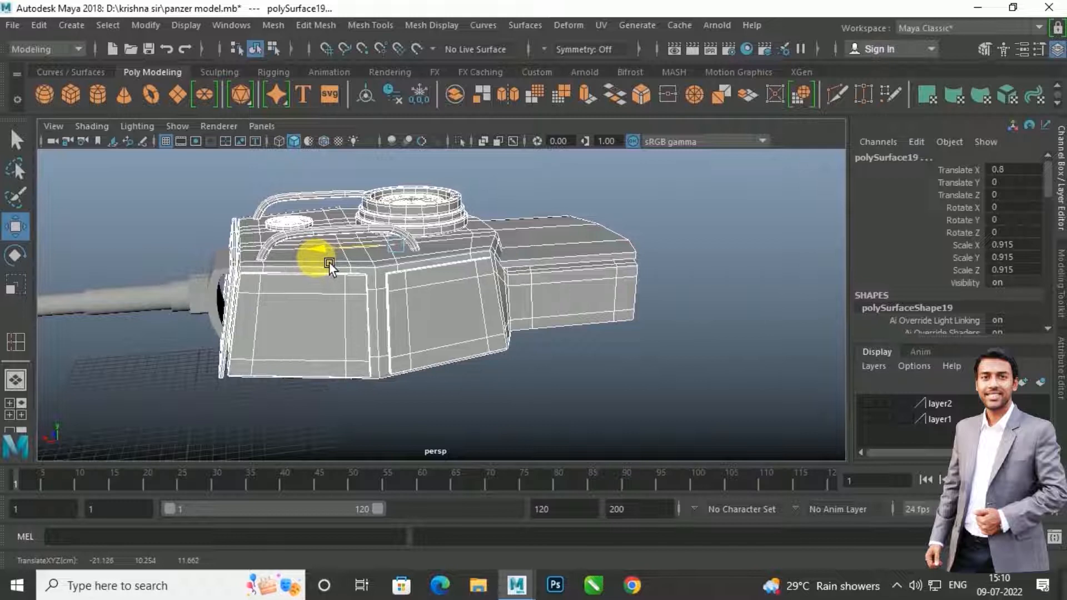
left_click_drag(326, 266, 479, 277, "alt")
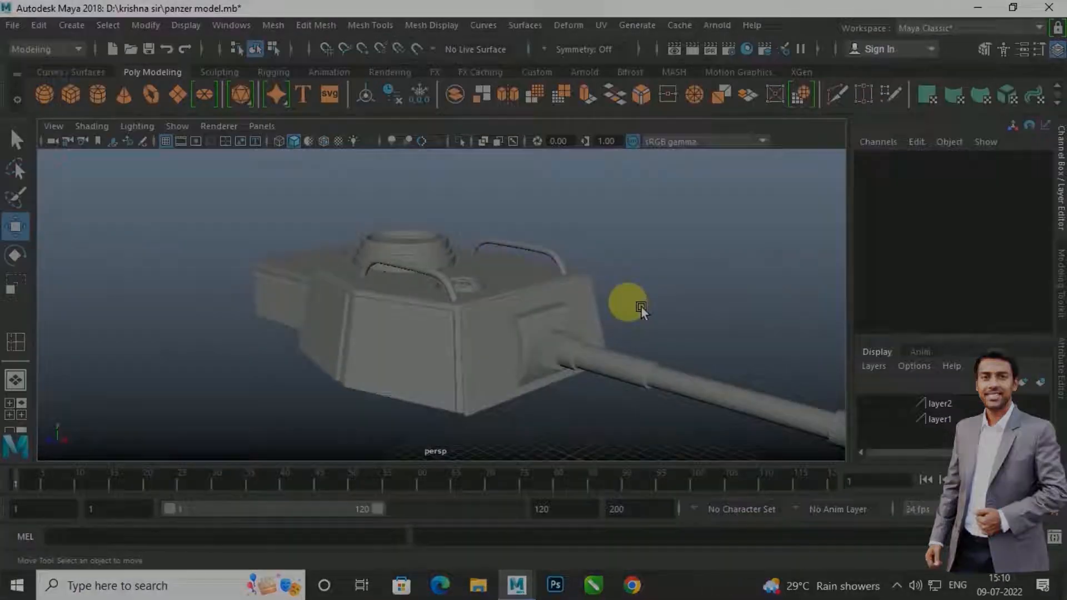